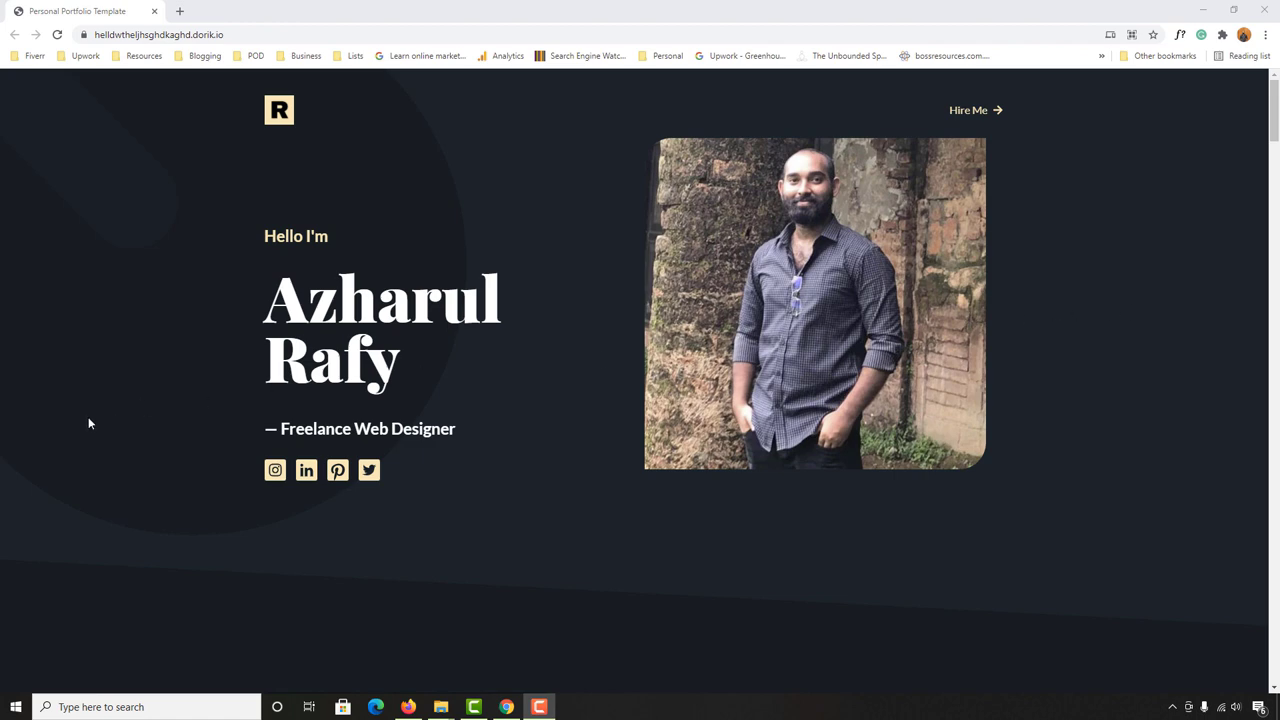
- Scroll down from the hero, selecting the portfolio site's web address along the way
scroll(88, 424, "down", 2)
scroll(1028, 388, "down", 2)
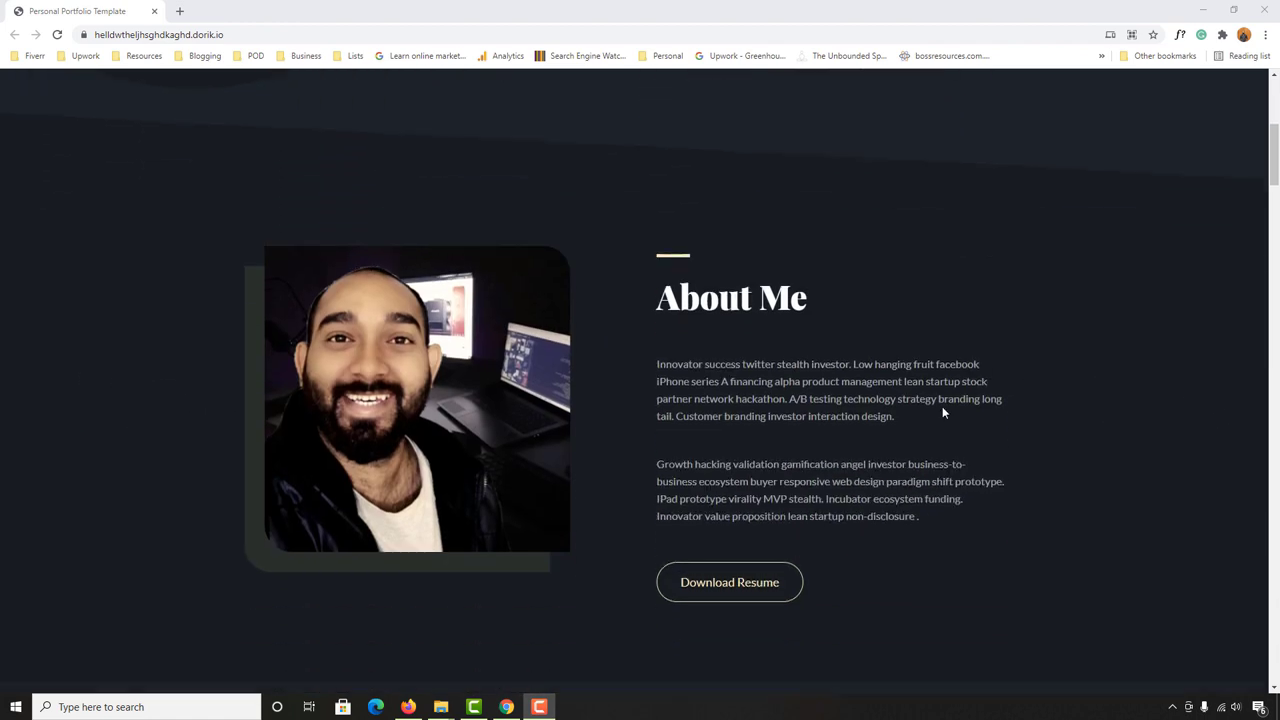
scroll(942, 412, "down", 4)
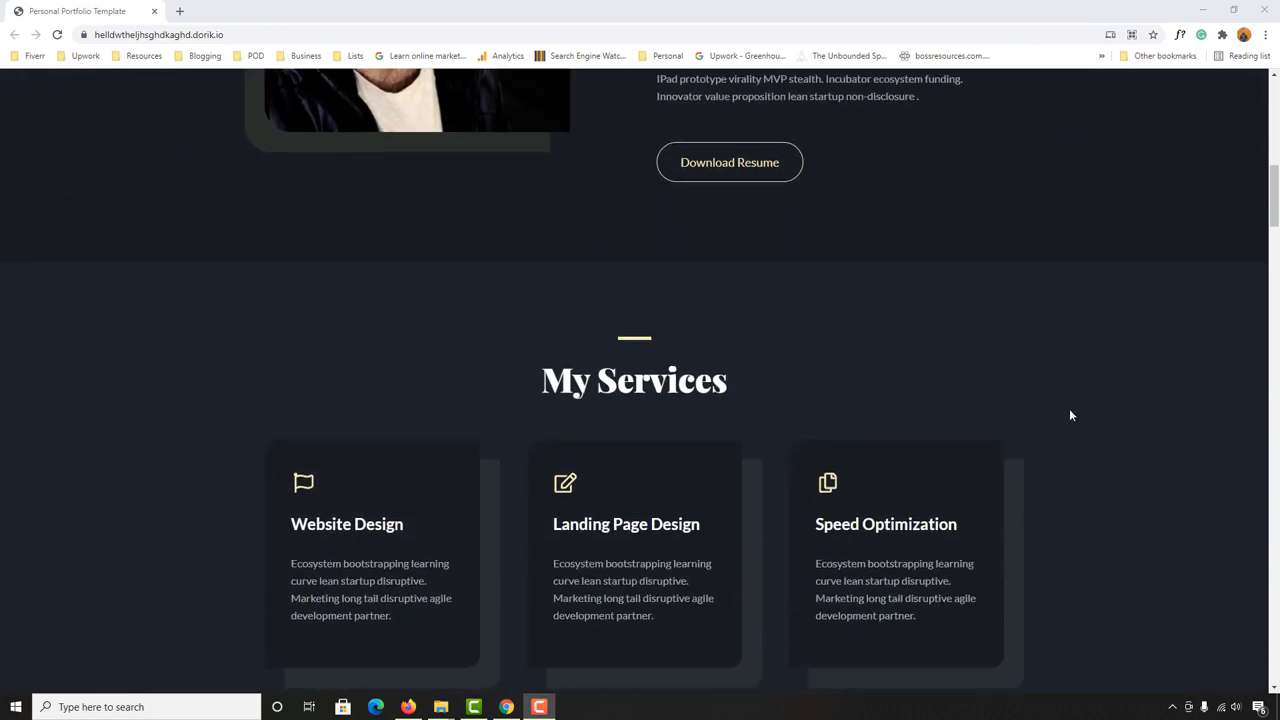
scroll(1110, 440, "down", 2)
scroll(118, 520, "down", 3)
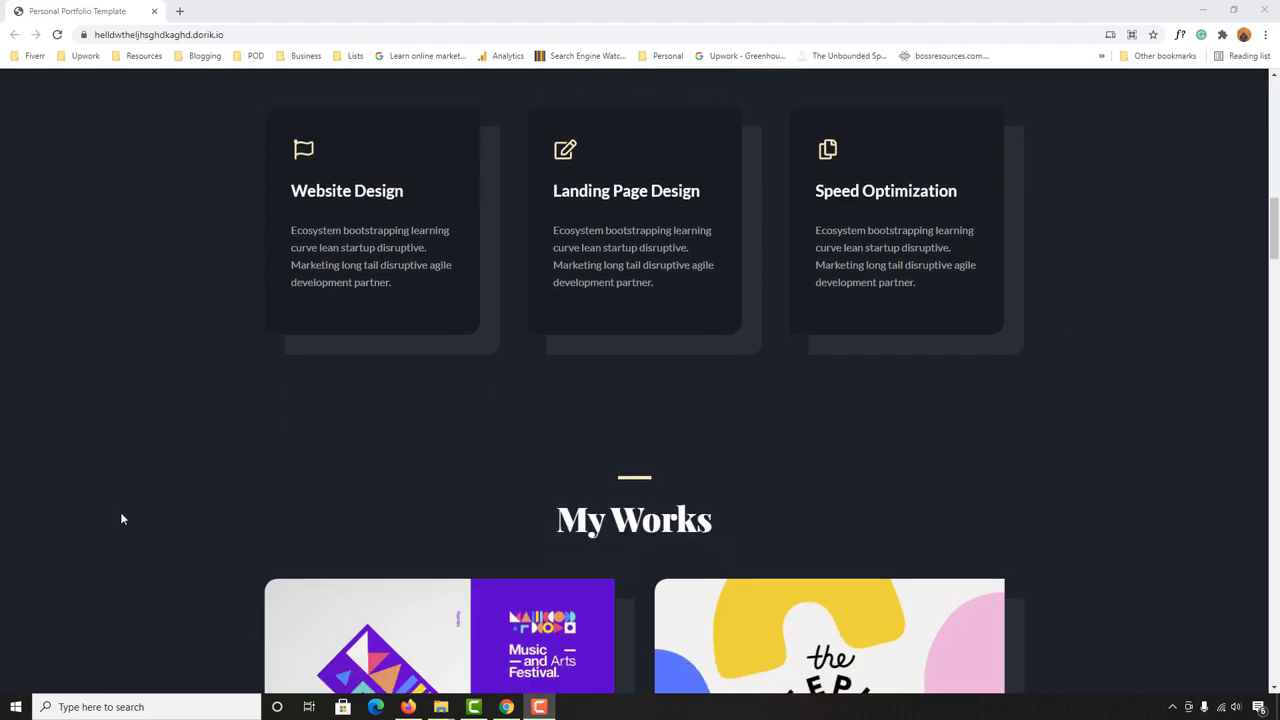
scroll(1088, 410, "down", 1)
scroll(1088, 410, "down", 3)
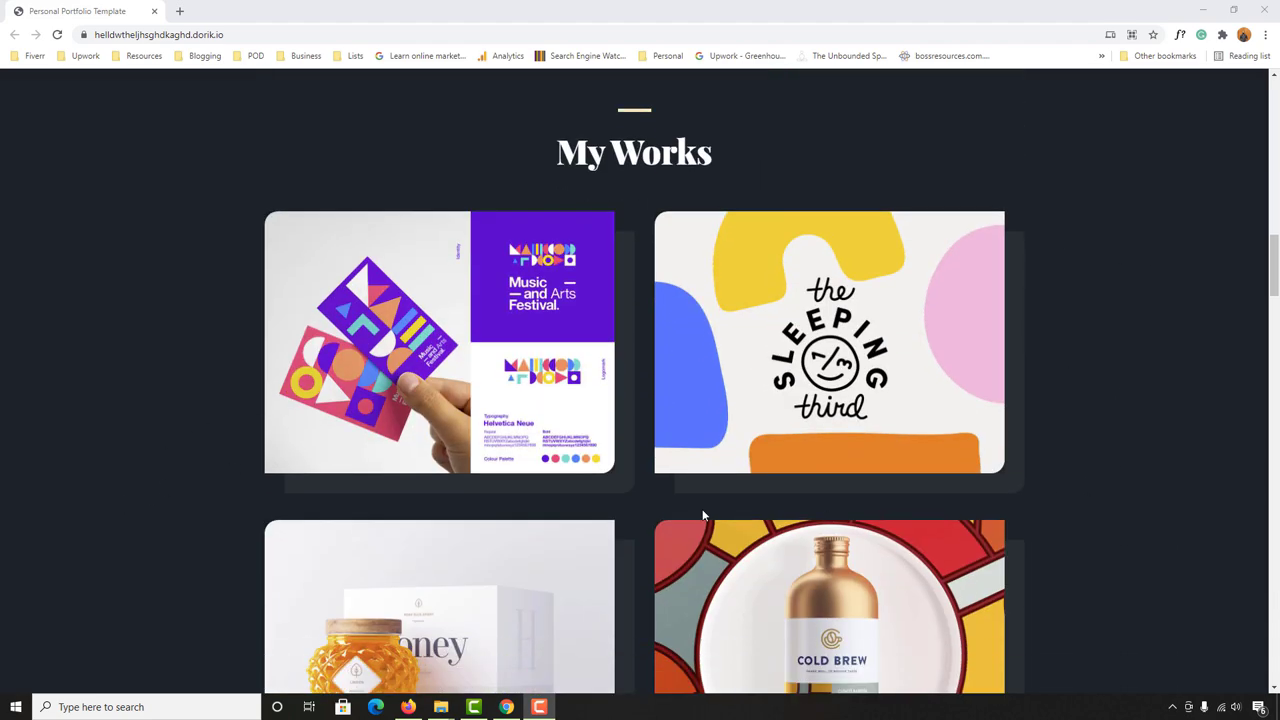
scroll(1, 502, "down", 3)
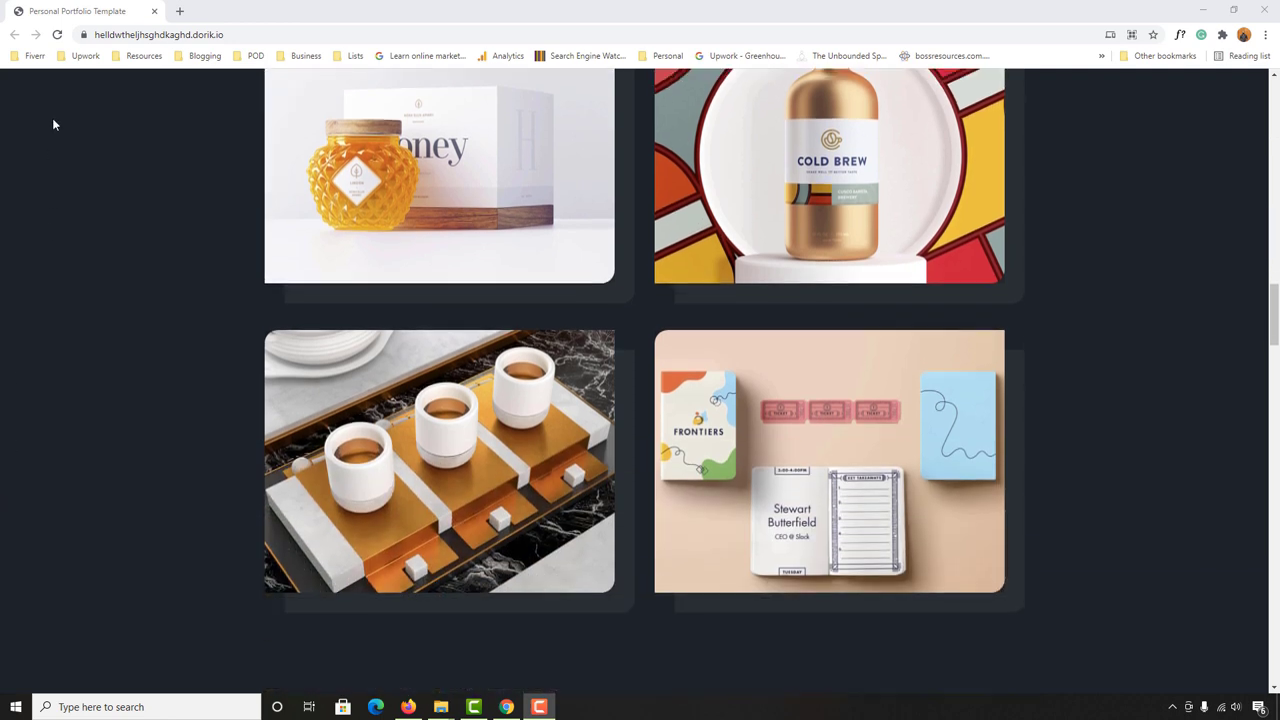
left_click_drag(104, 35, 263, 37)
scroll(118, 437, "down", 1)
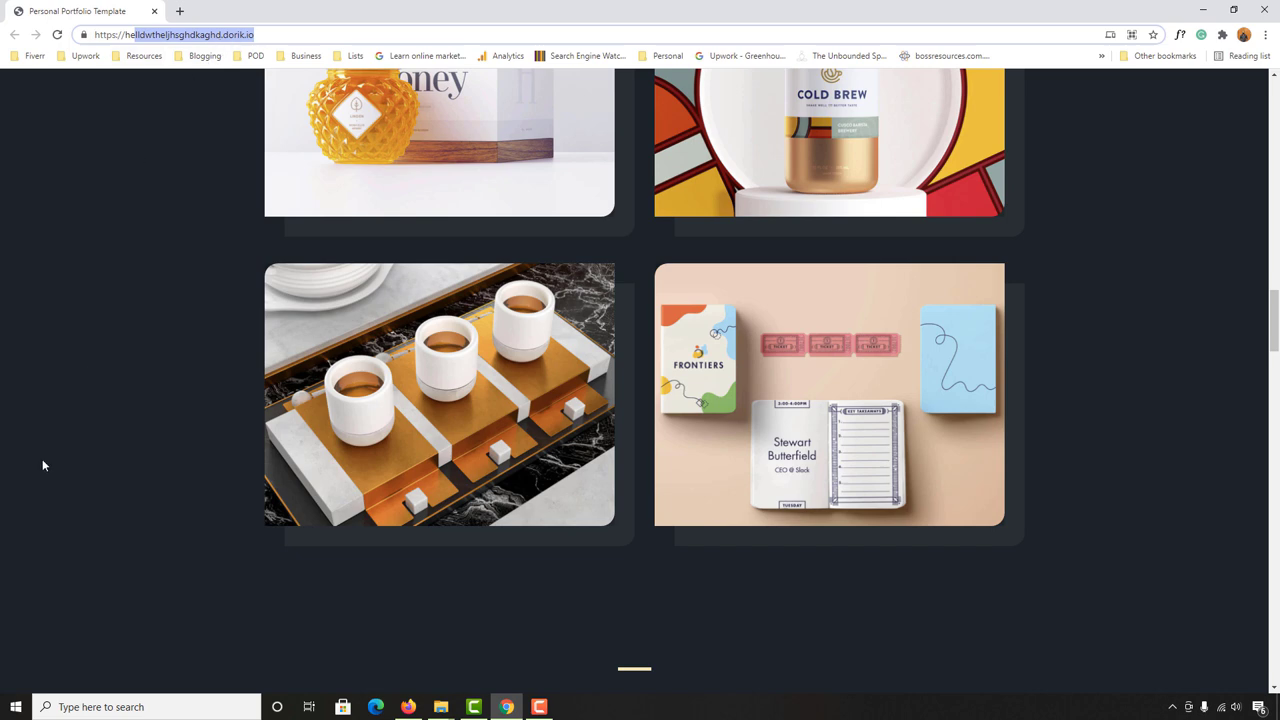
scroll(45, 459, "down", 5)
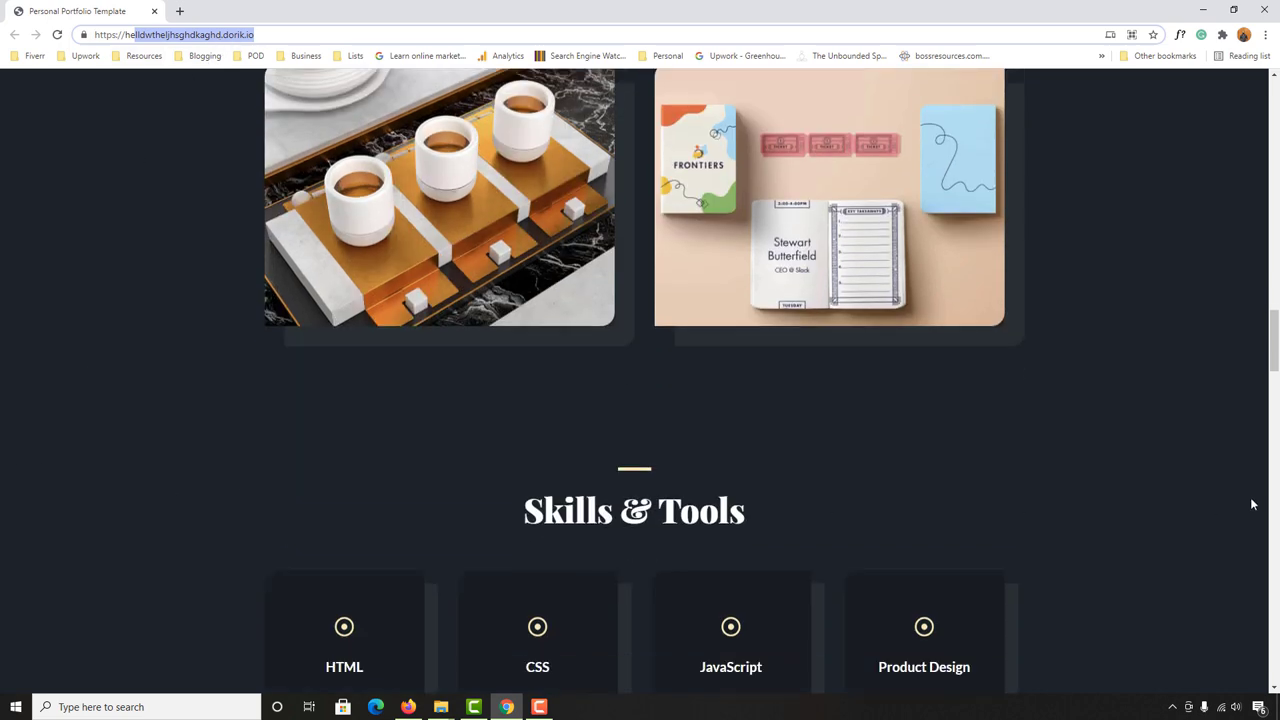
- Highlight the Skills & Tools, Testimonials and Pricing Table section headings
left_click_drag(524, 378, 720, 380)
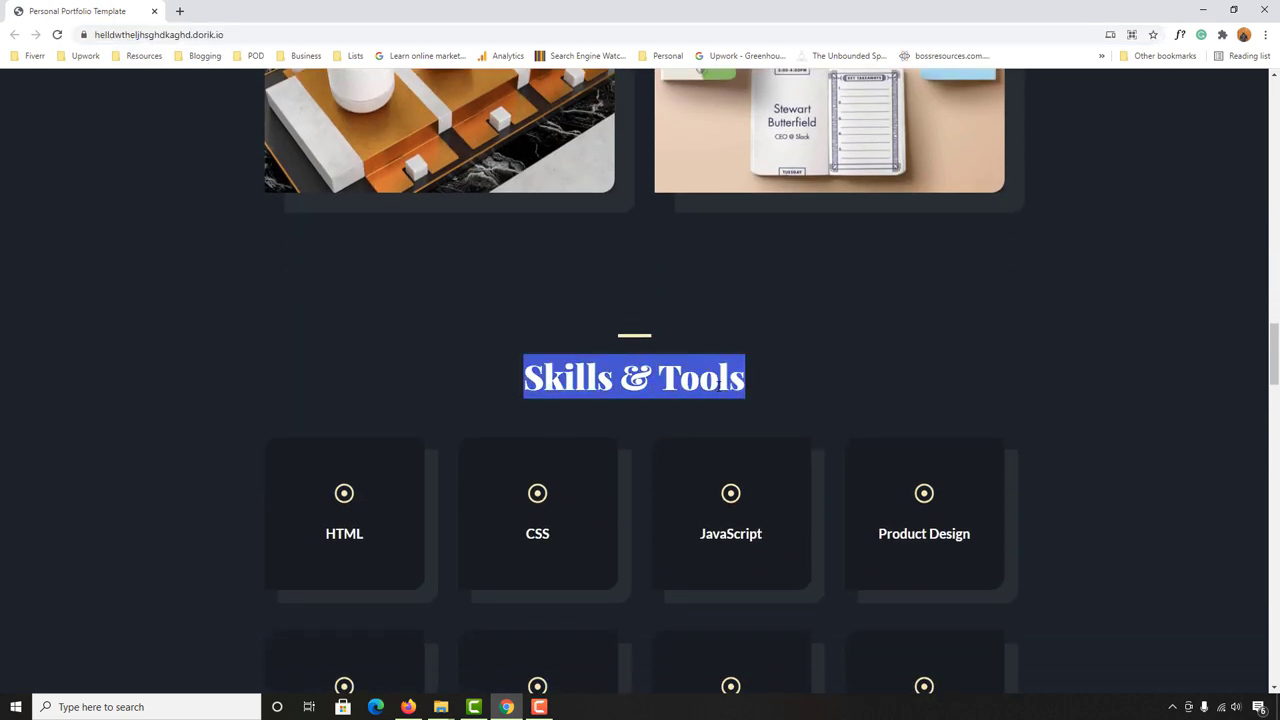
scroll(114, 480, "down", 7)
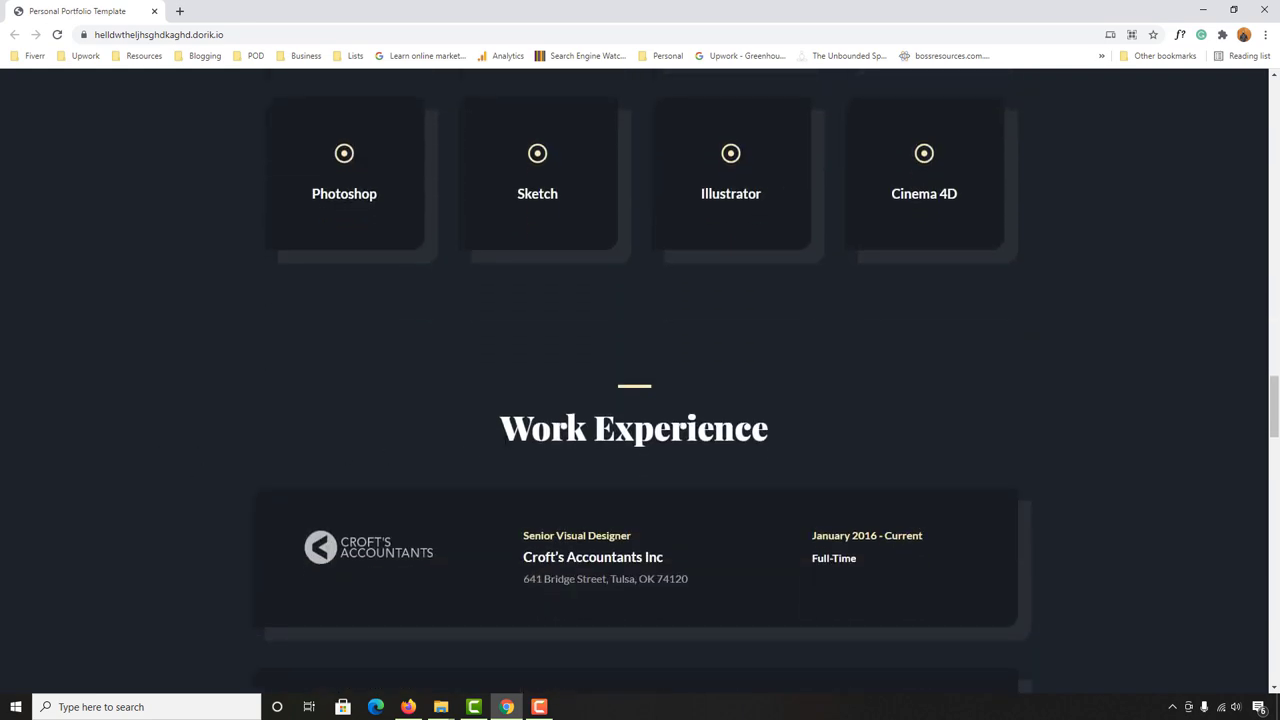
left_click_drag(502, 430, 727, 441)
scroll(120, 514, "down", 5)
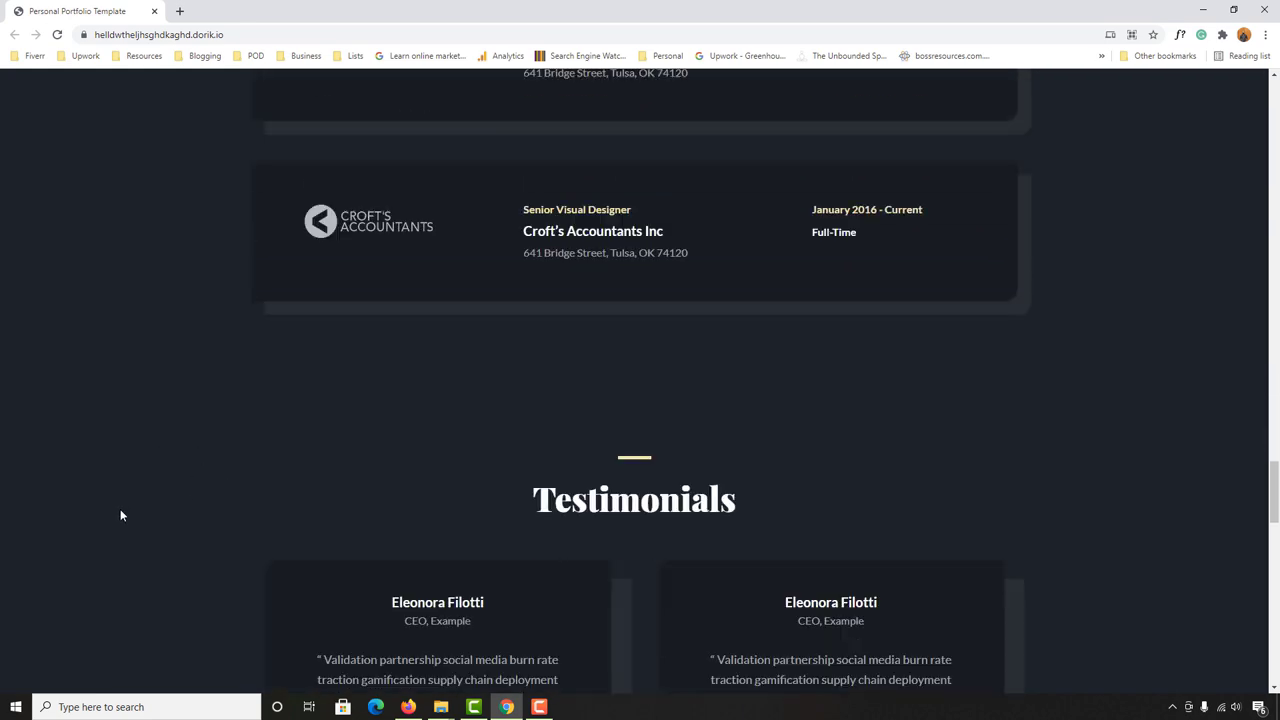
double_click(685, 432)
scroll(170, 476, "down", 4)
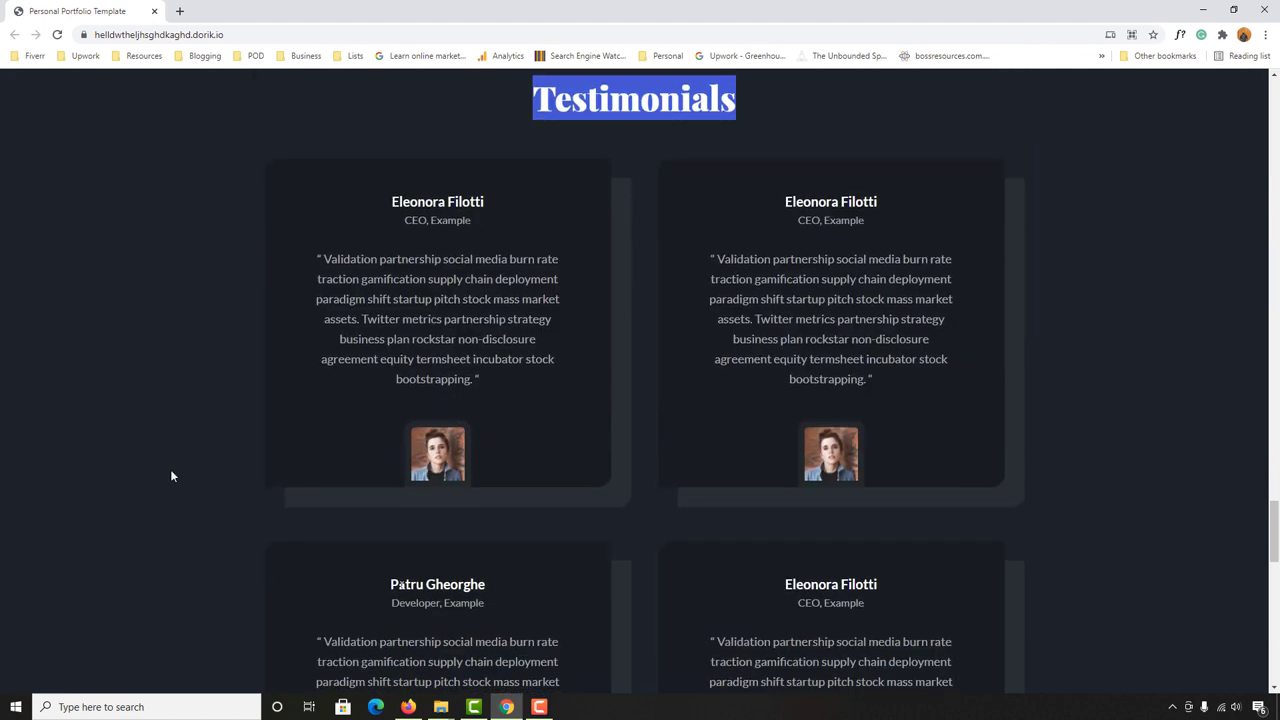
scroll(471, 467, "down", 8)
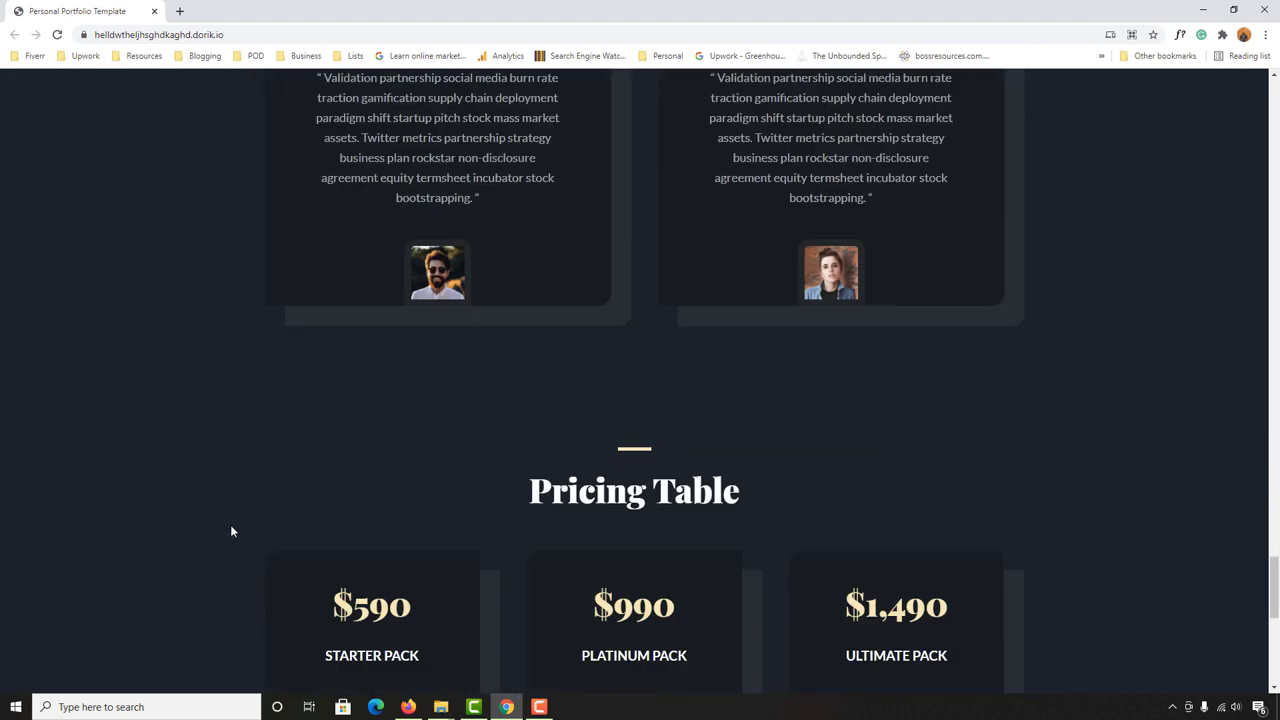
left_click_drag(531, 388, 739, 388)
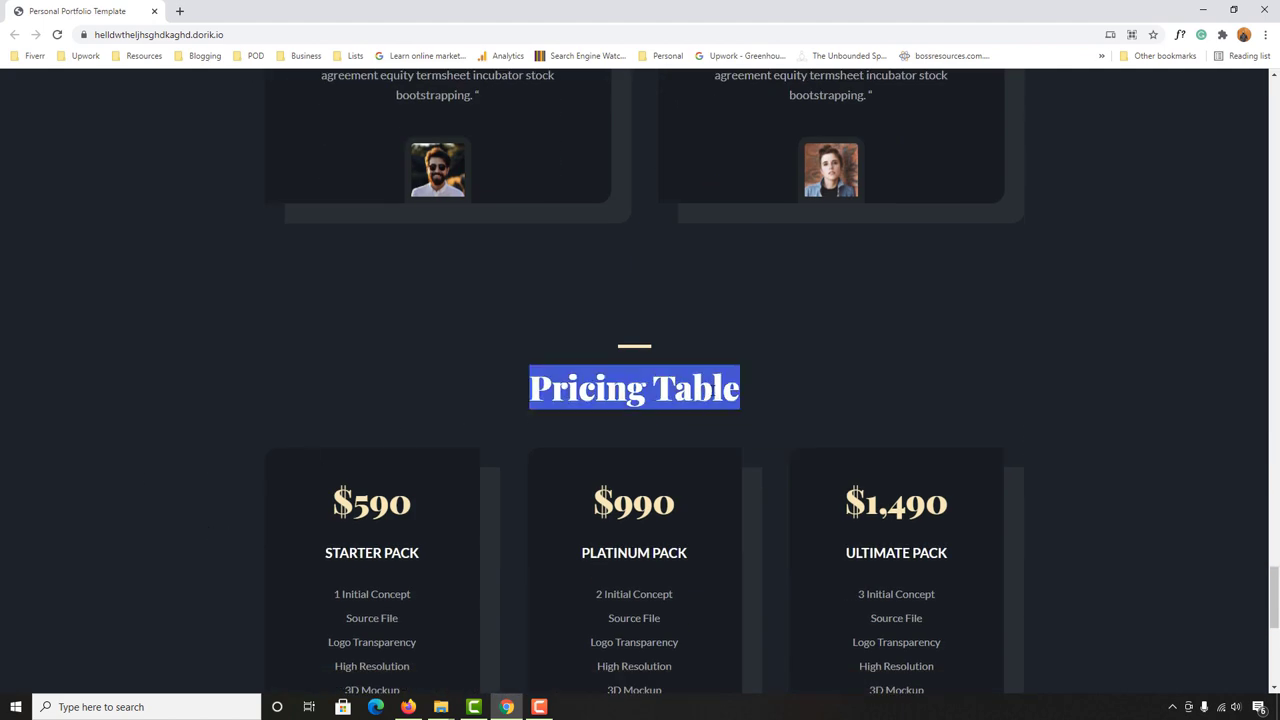
- Reach the Get in Touch footer, highlight its heading and dribbble.com/example, then clear the highlight
scroll(684, 517, "down", 2)
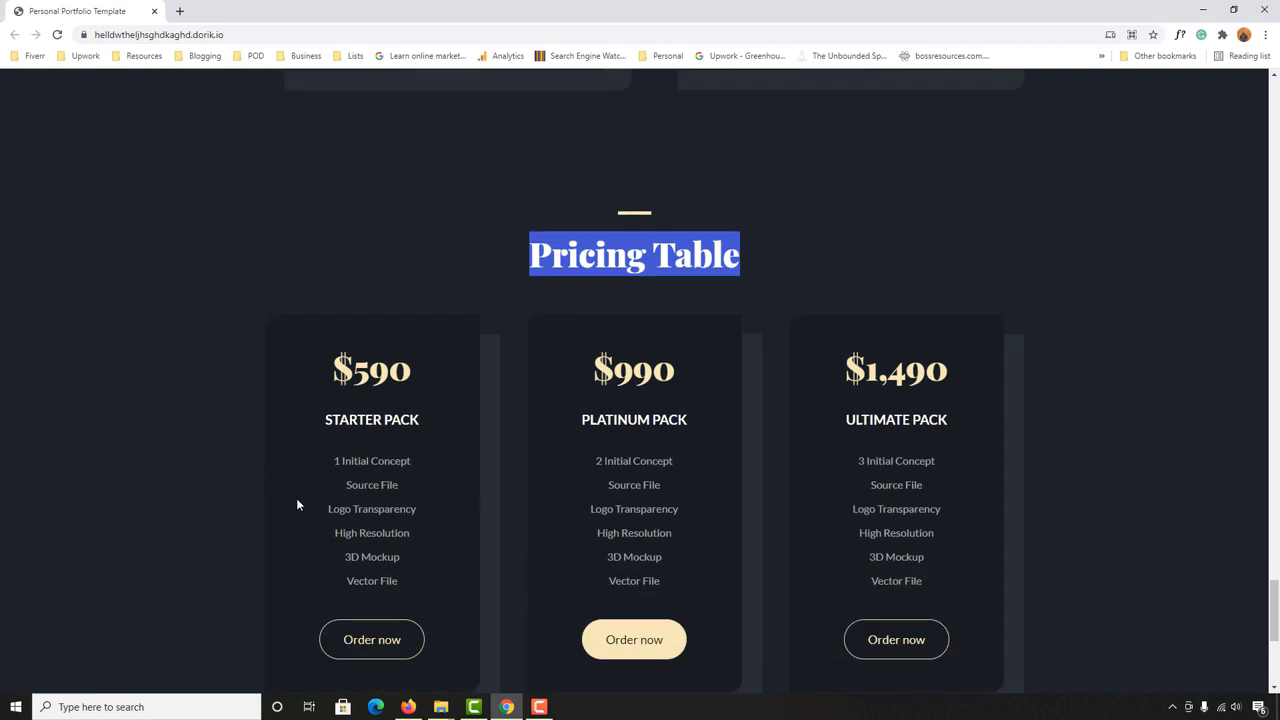
scroll(98, 519, "down", 5)
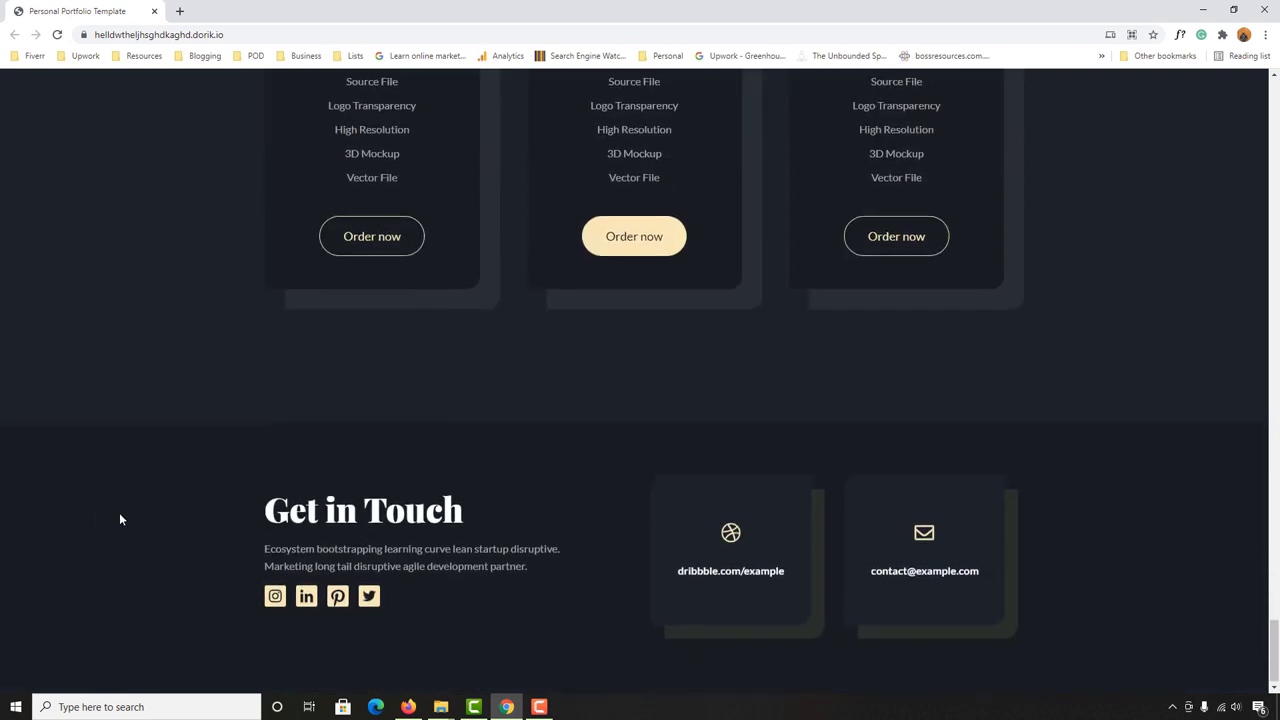
scroll(668, 398, "up", 3)
scroll(163, 491, "down", 3)
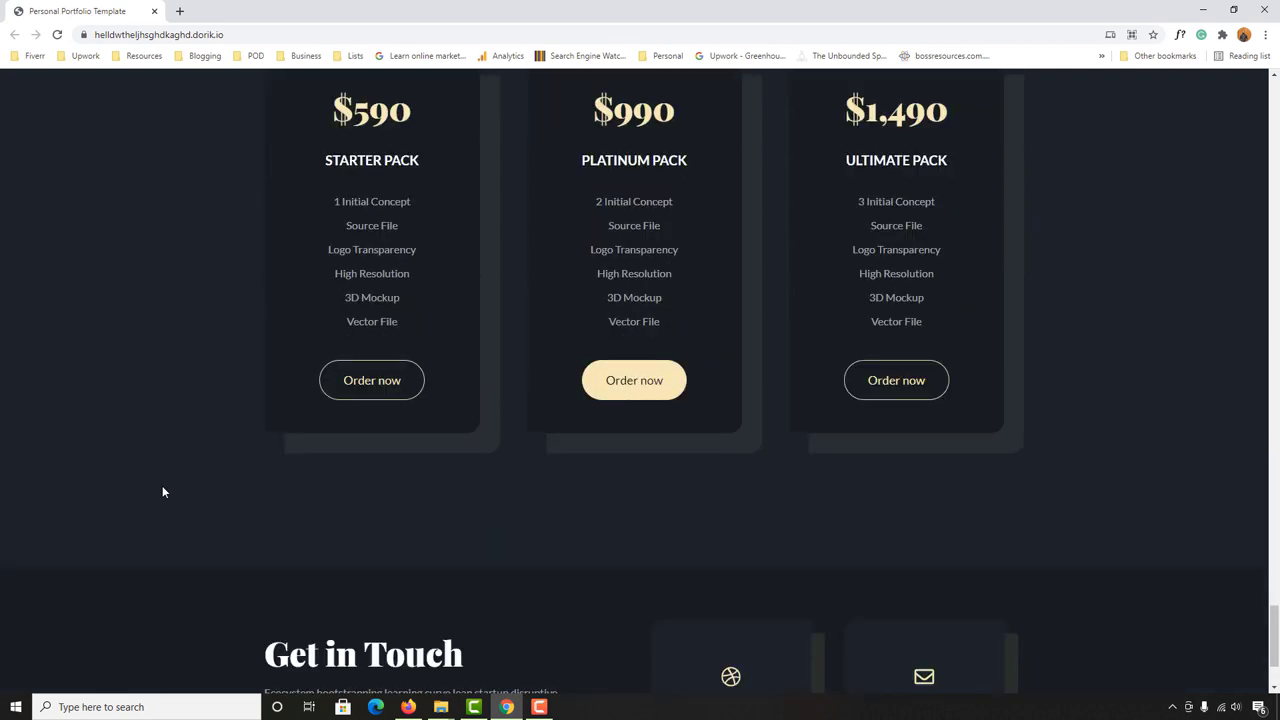
left_click_drag(265, 505, 463, 508)
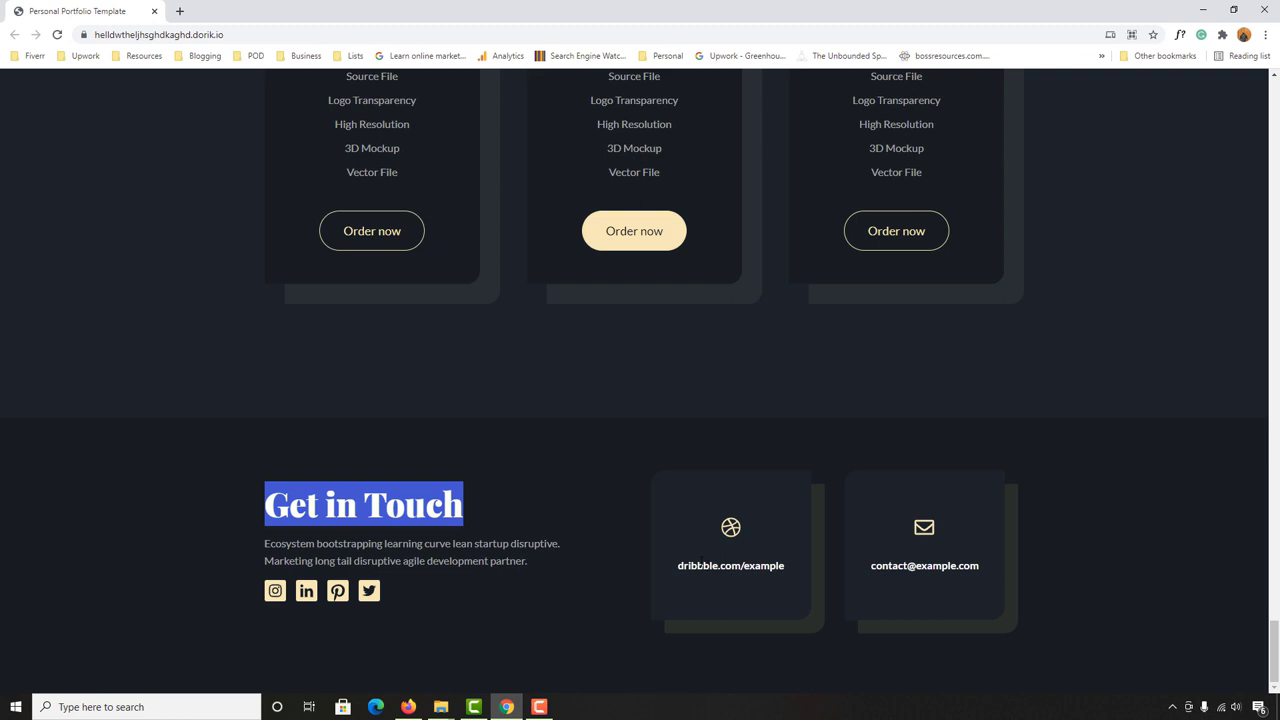
left_click_drag(678, 566, 790, 566)
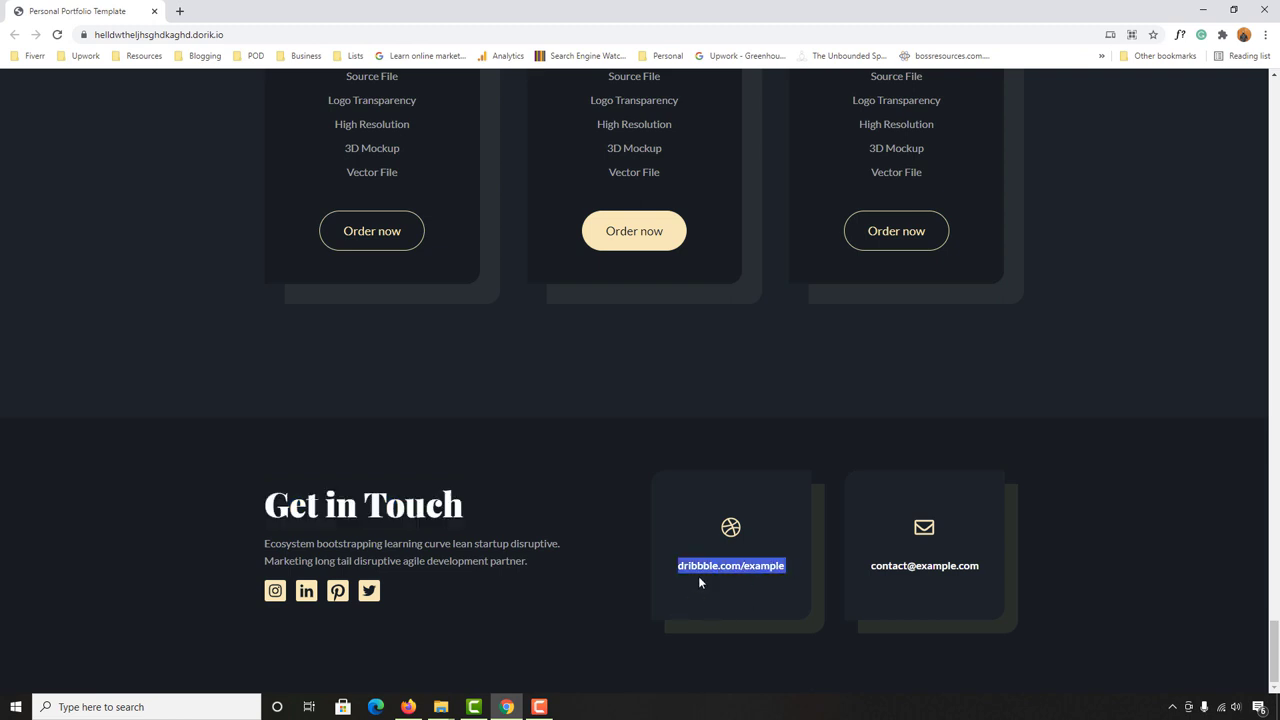
left_click(974, 626)
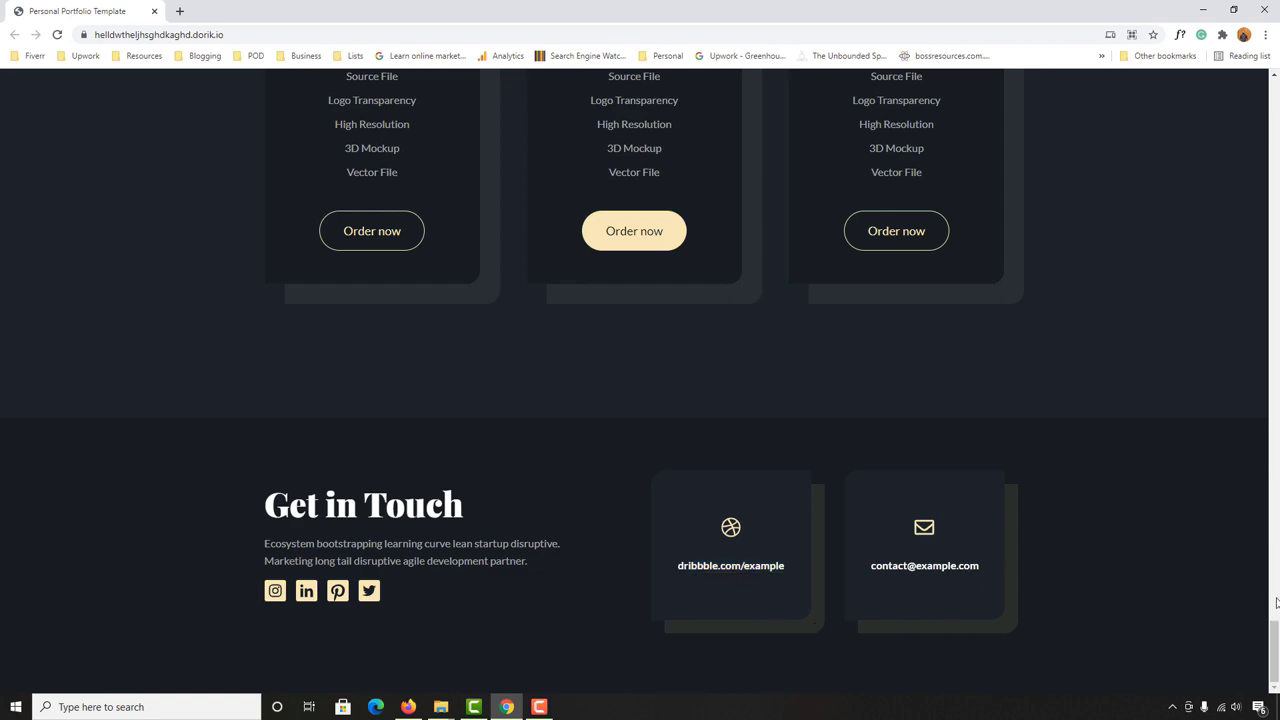
scroll(1276, 602, "up", 20)
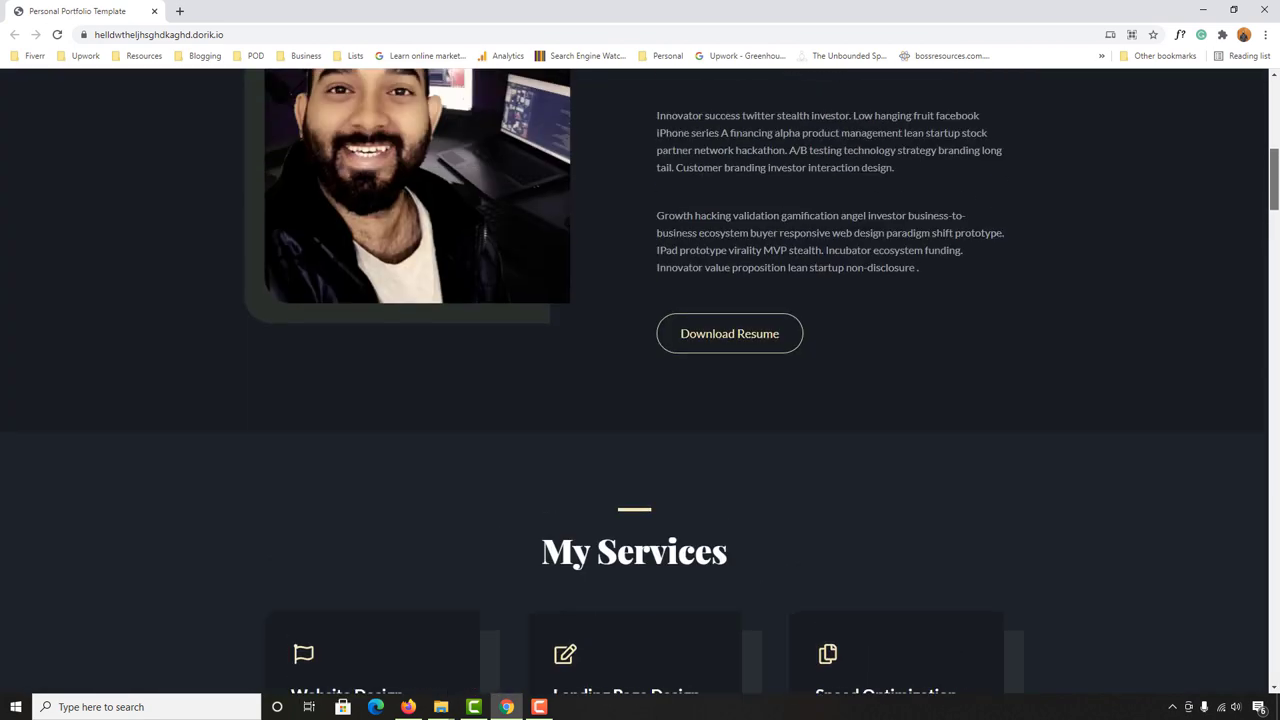
scroll(1107, 224, "up", 8)
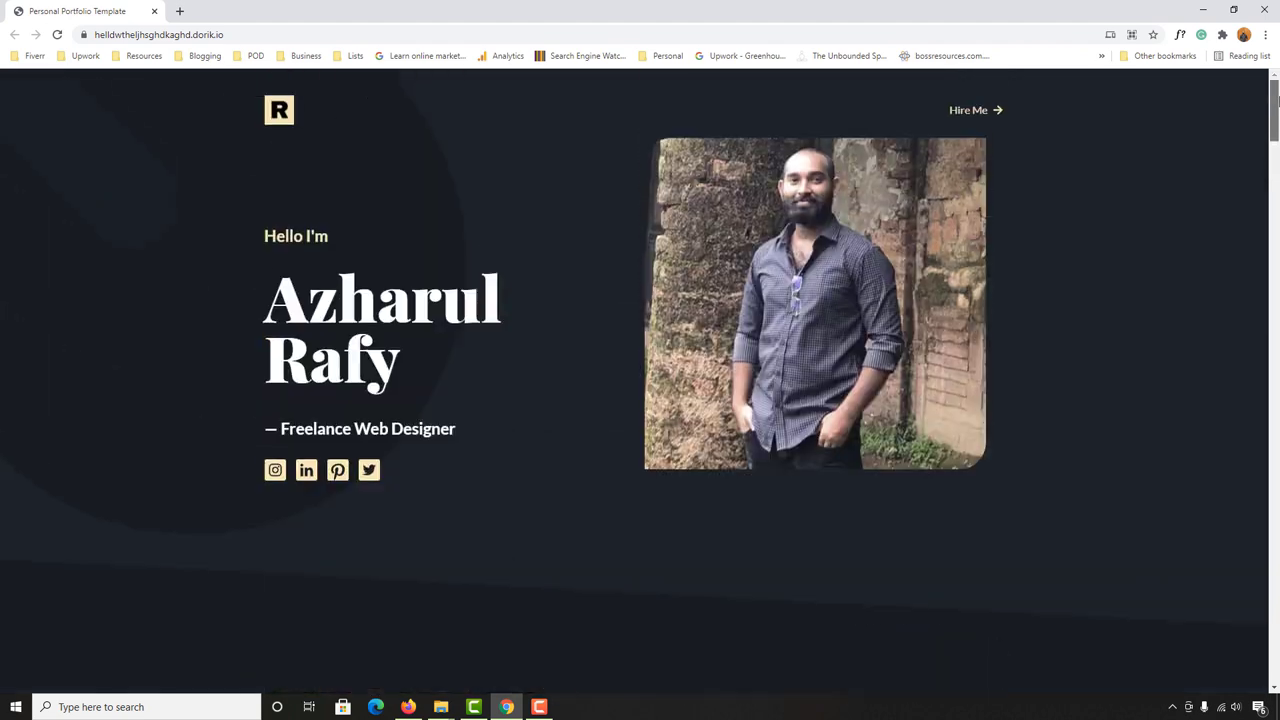
left_click(968, 114)
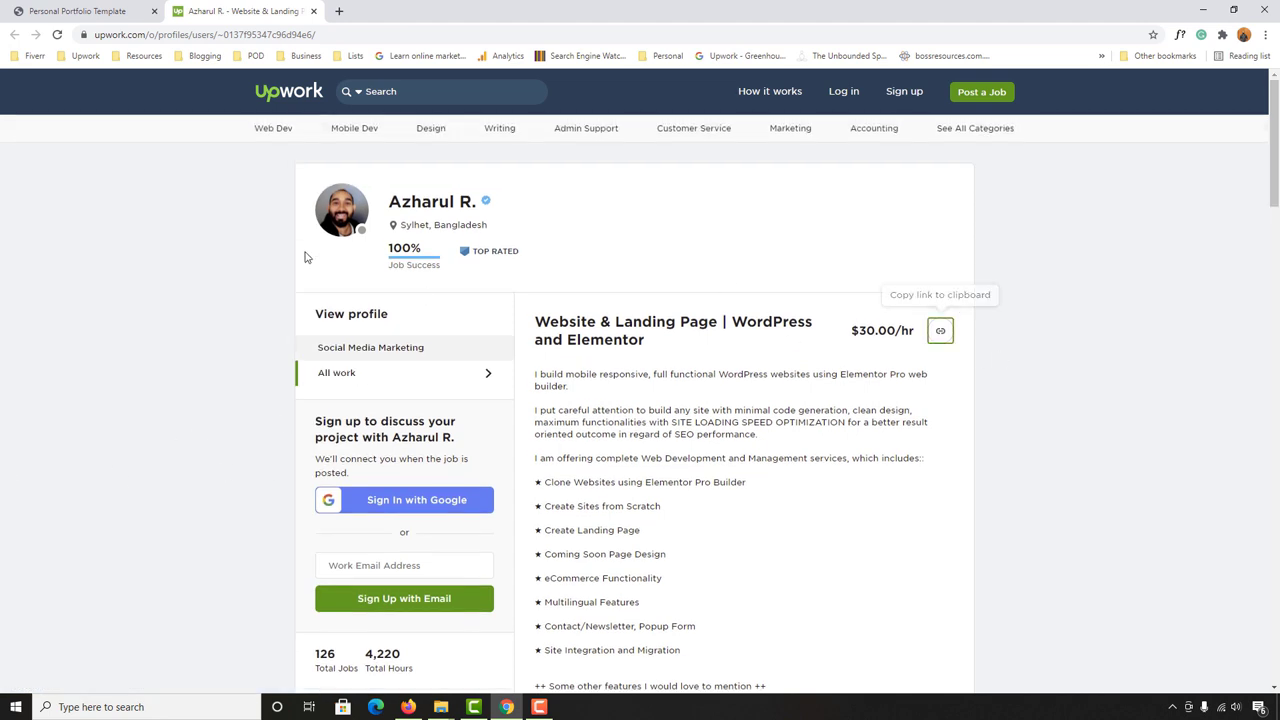
left_click(940, 330)
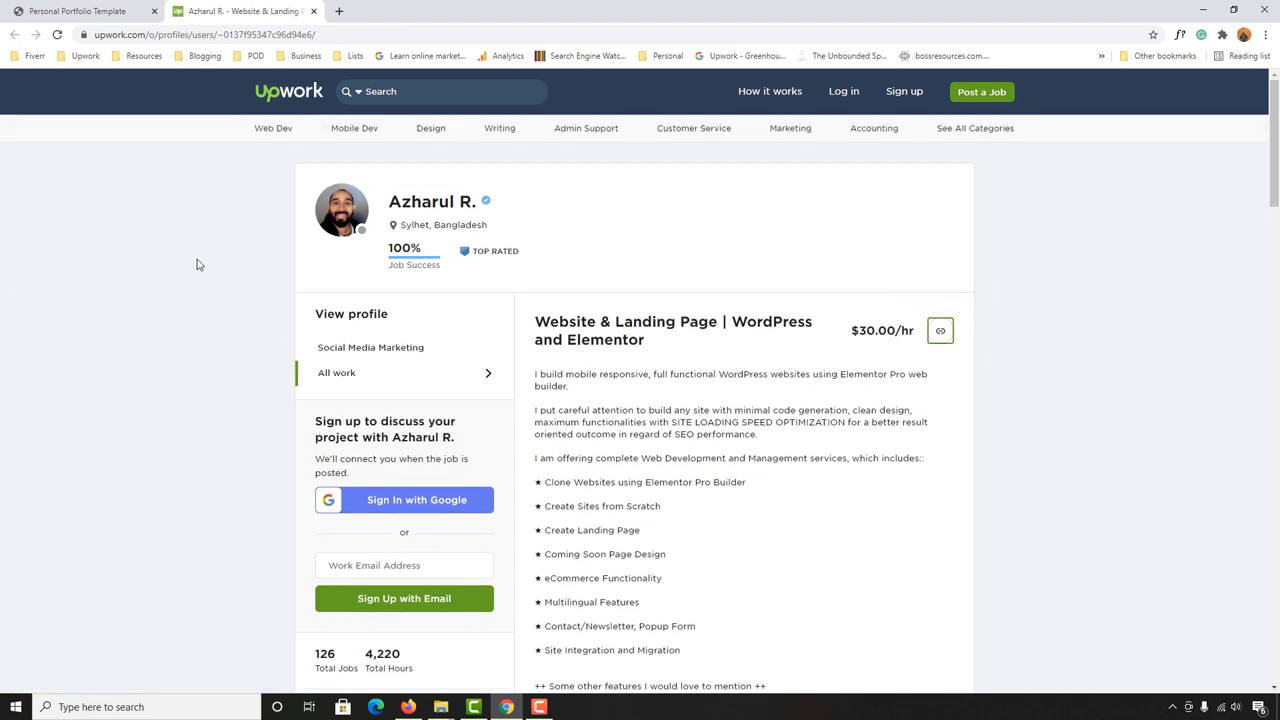
left_click(314, 11)
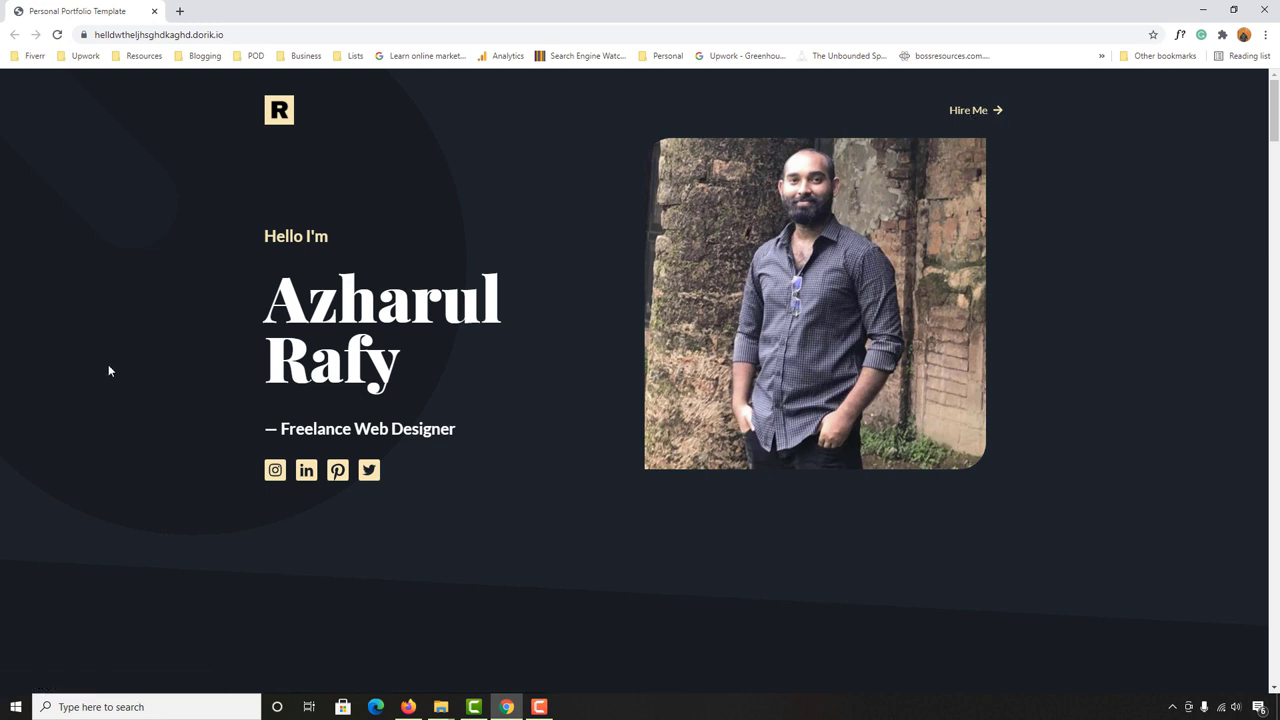
scroll(93, 462, "down", 1)
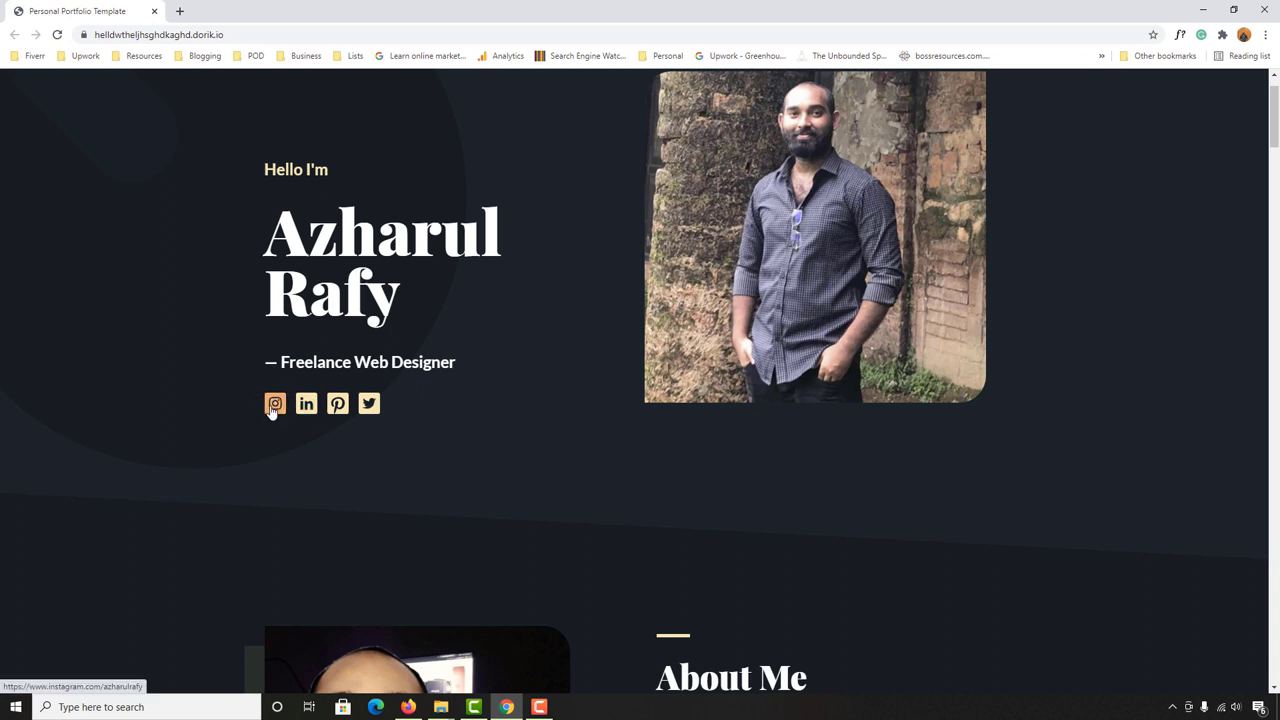
left_click(275, 405)
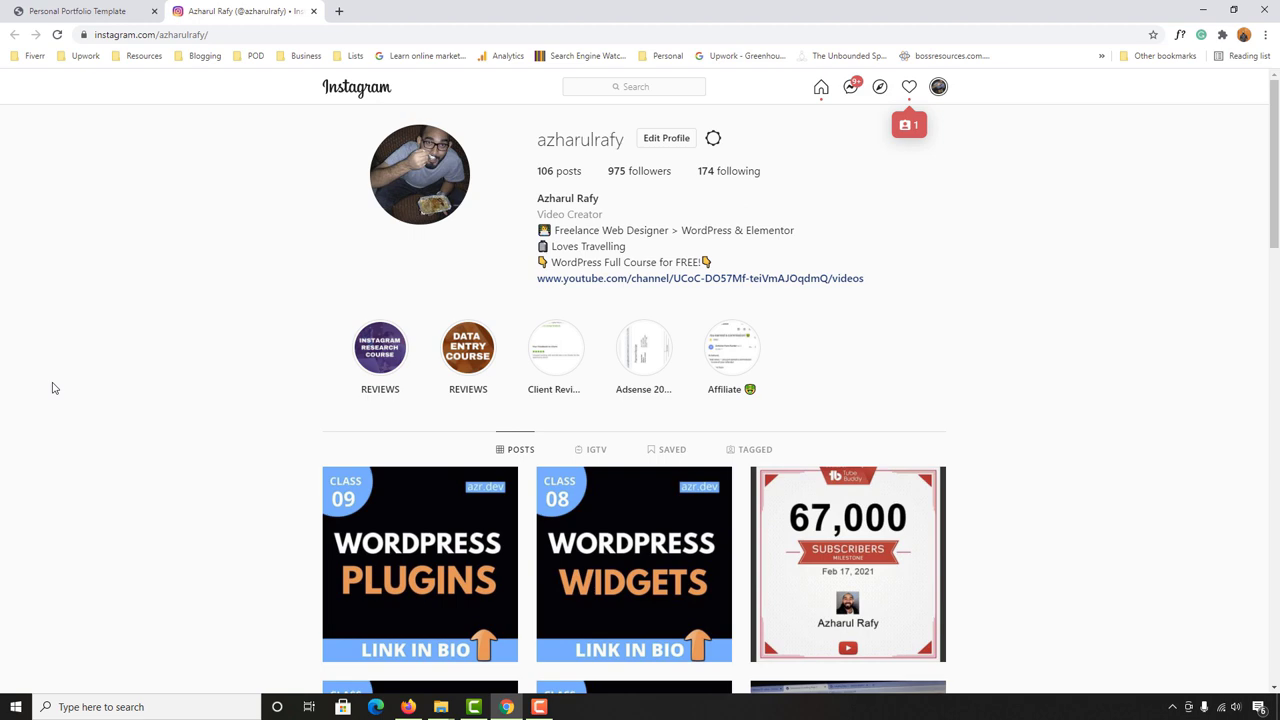
- Close the Instagram profile tab and scroll through the finished portfolio page
left_click(313, 11)
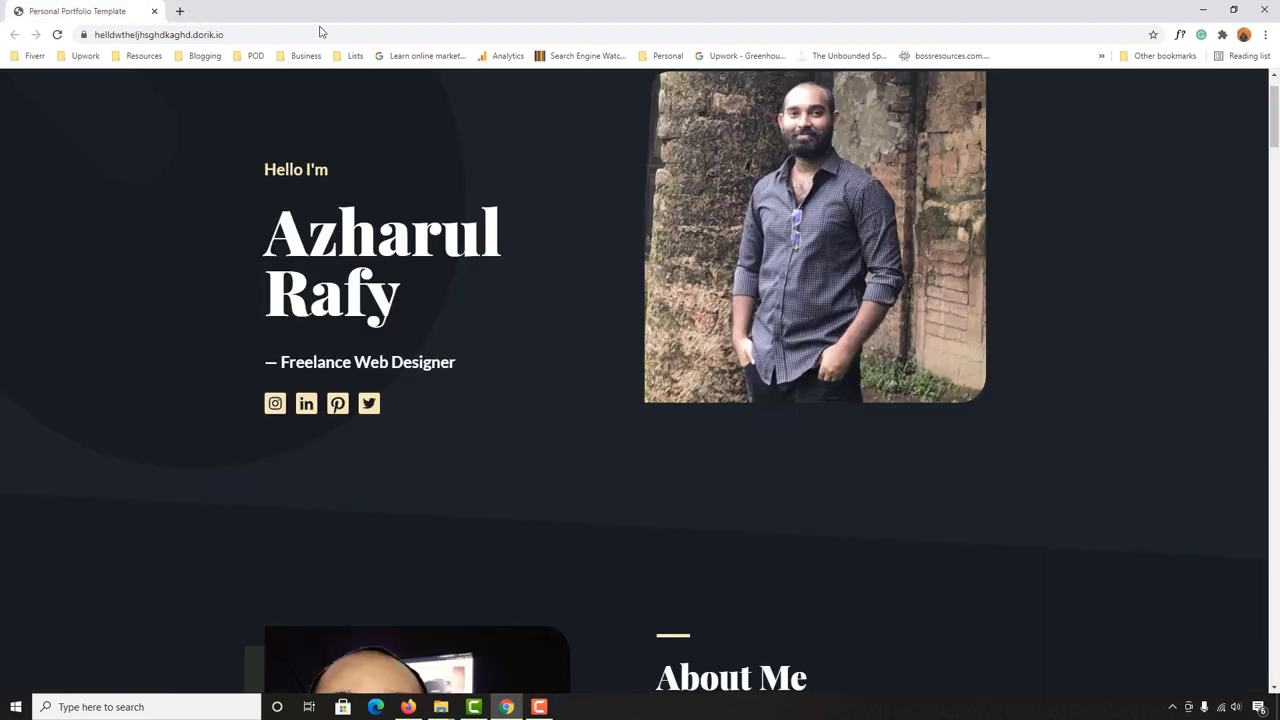
scroll(15, 516, "down", 1)
scroll(483, 457, "down", 2)
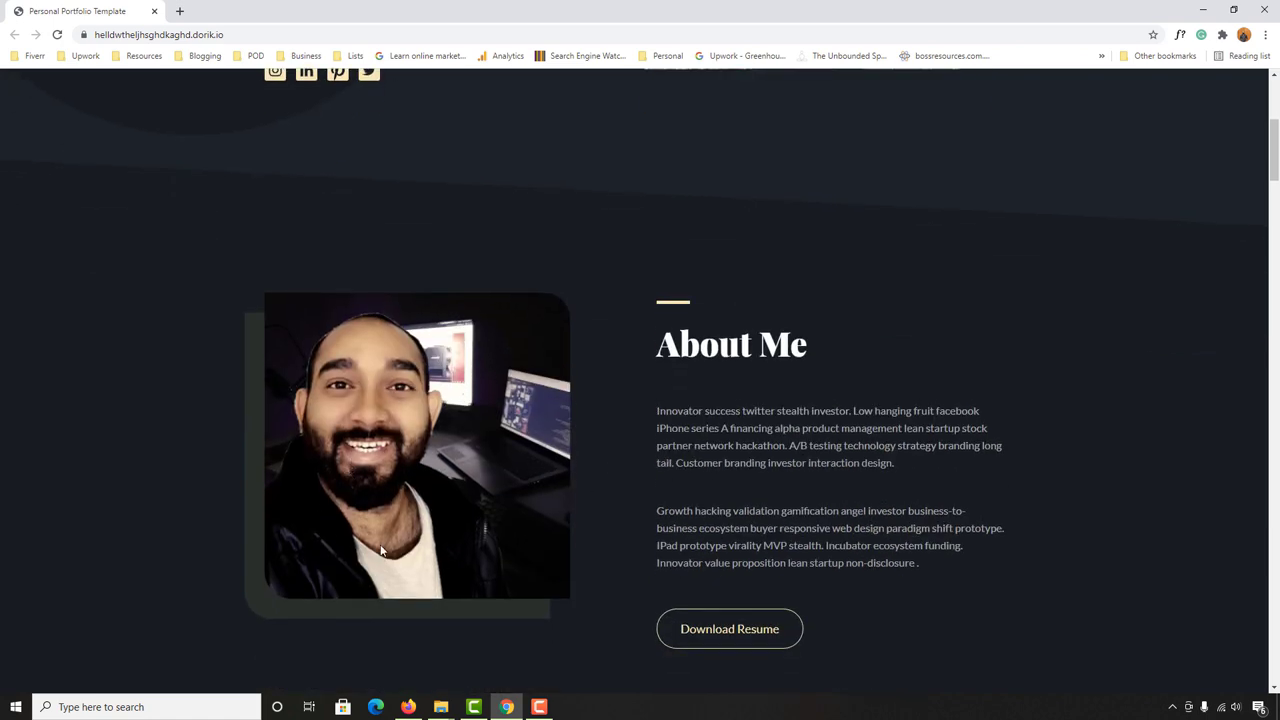
scroll(828, 341, "up", 4)
scroll(834, 258, "down", 5)
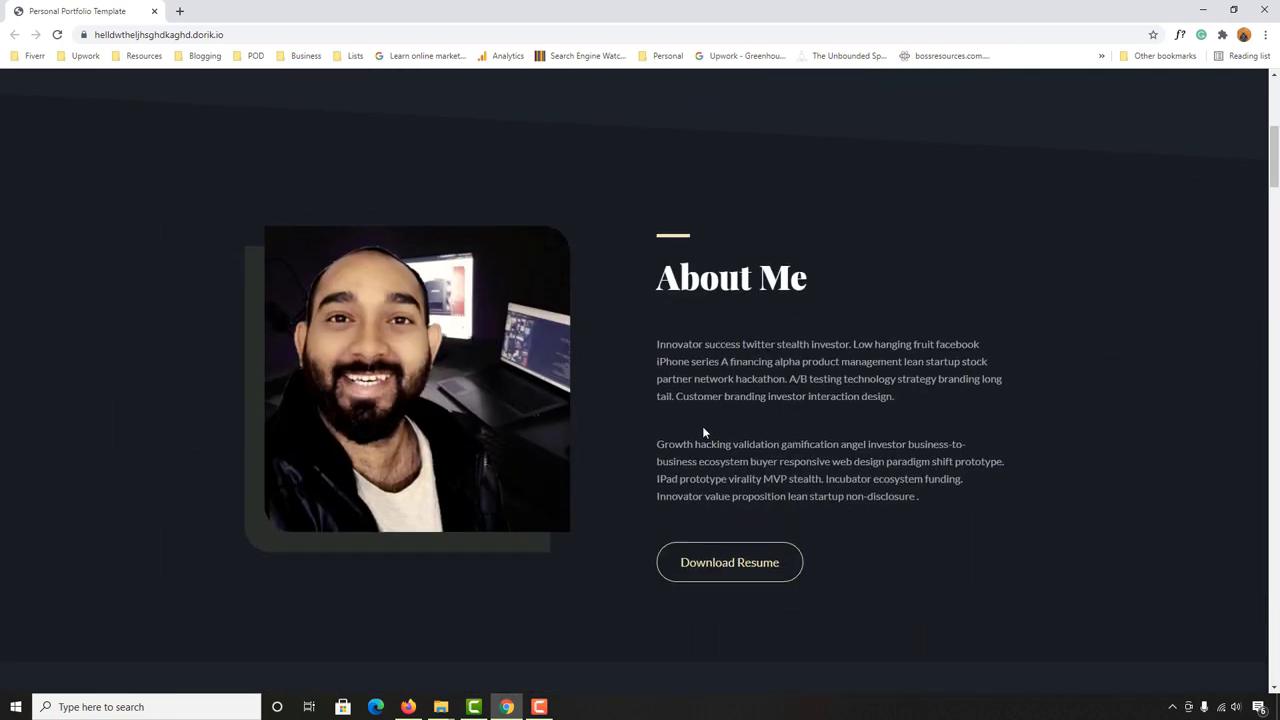
scroll(483, 470, "down", 6)
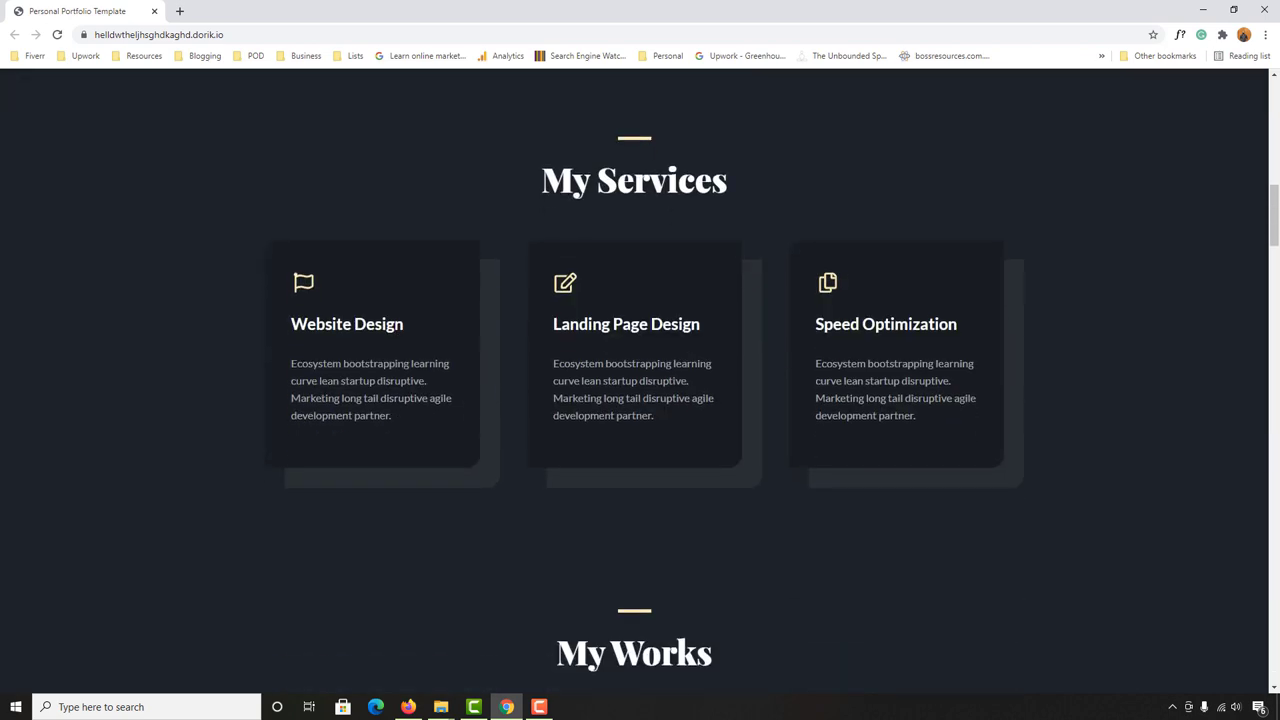
scroll(366, 403, "down", 5)
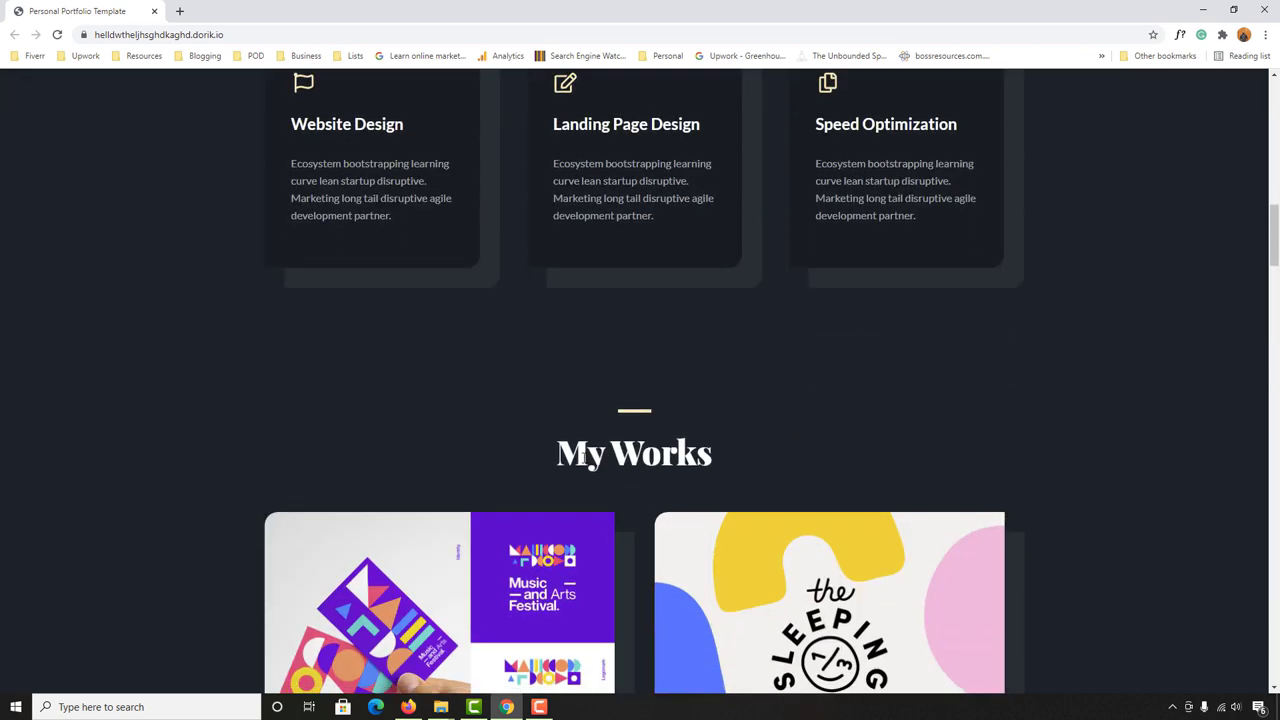
scroll(760, 508, "up", 5)
scroll(760, 508, "up", 10)
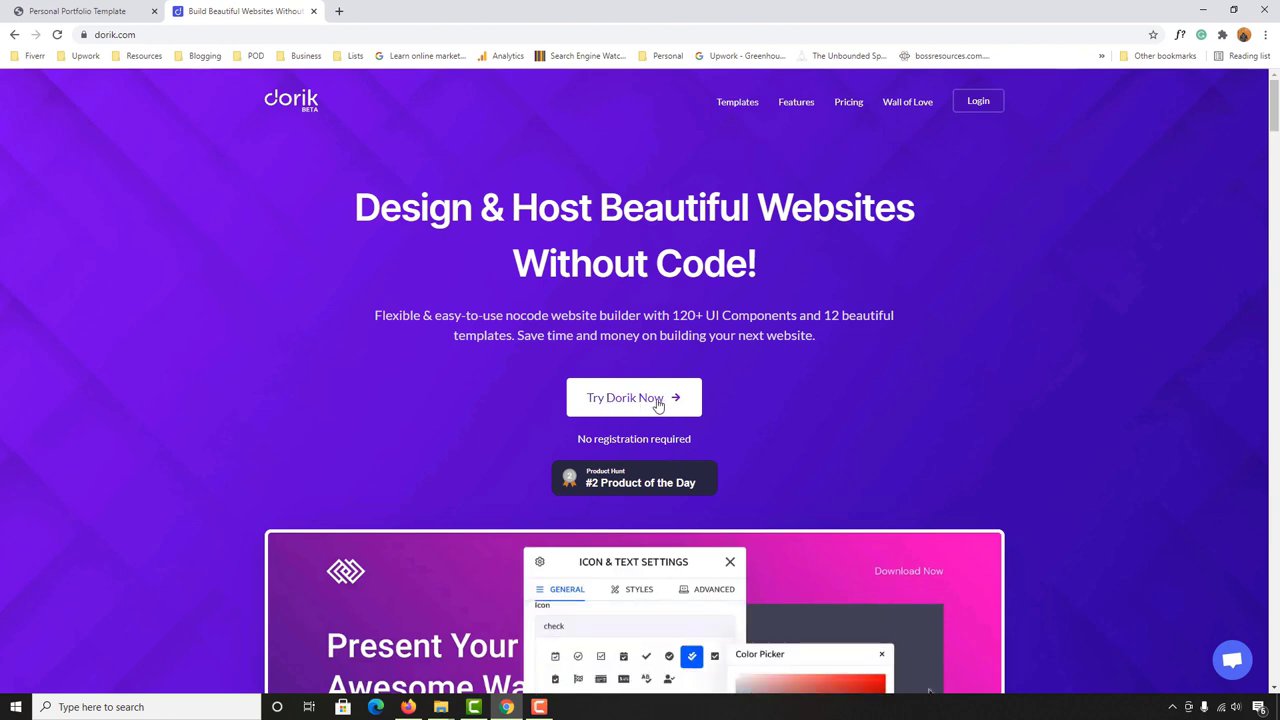
- Log in to Dorik through Sign in with Google, choosing the Google account
left_click(978, 102)
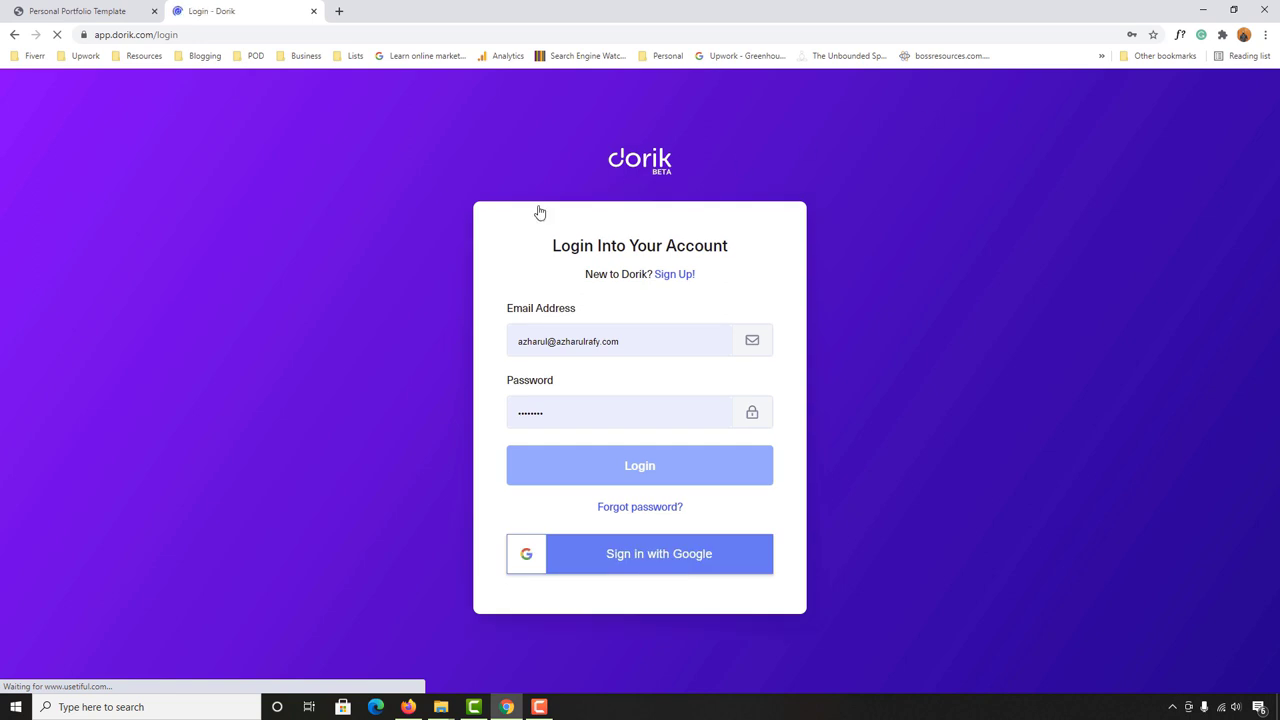
left_click(668, 572)
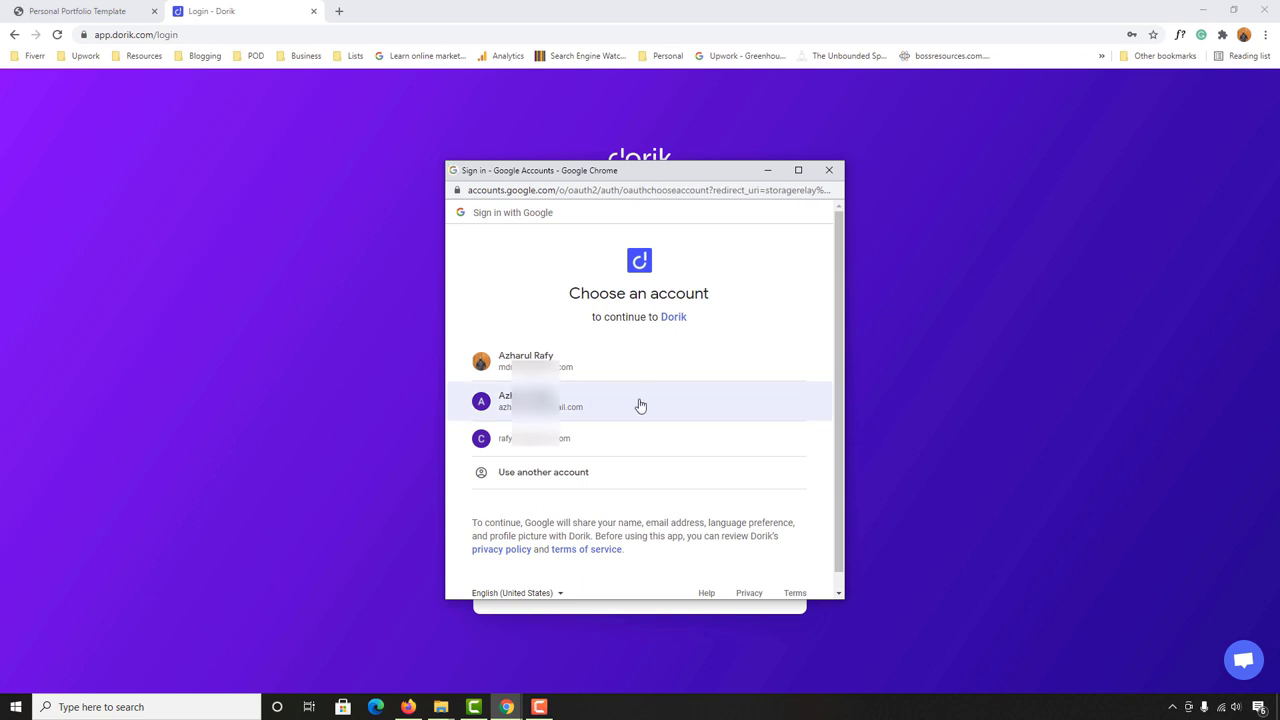
left_click(557, 410)
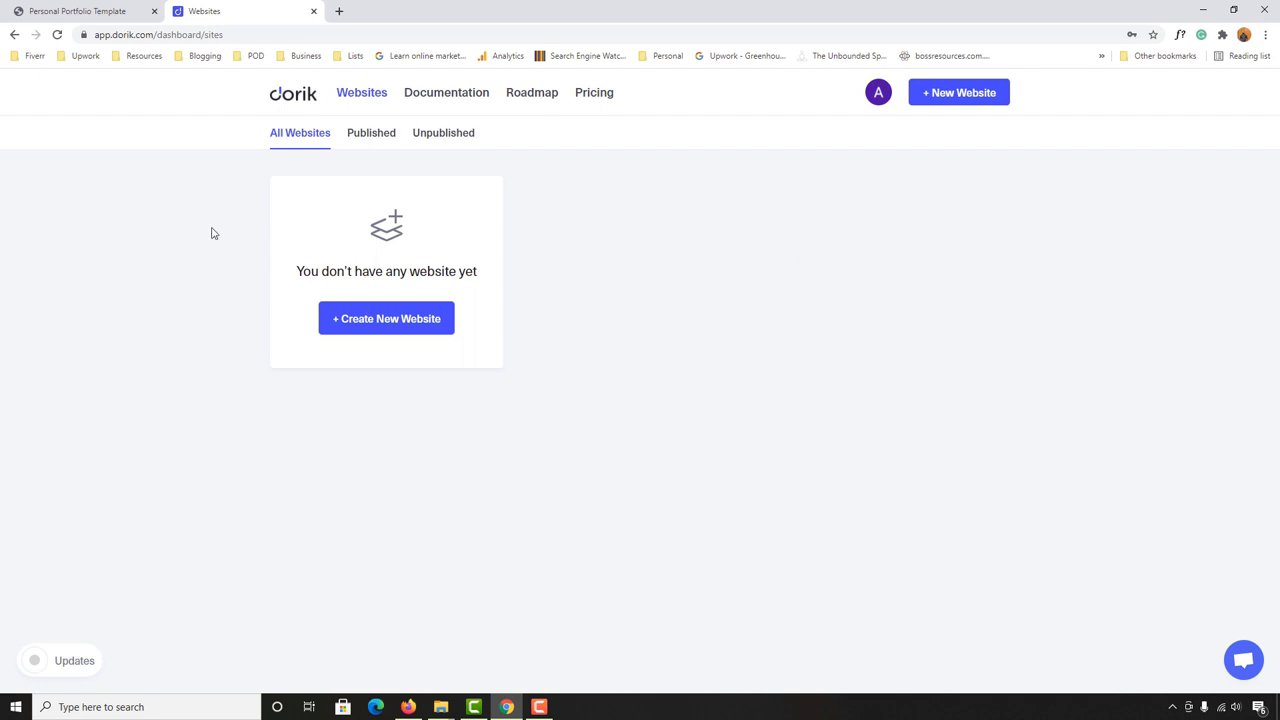
- Create a new website and scroll the template gallery down to Personal Portfolio
left_click(372, 331)
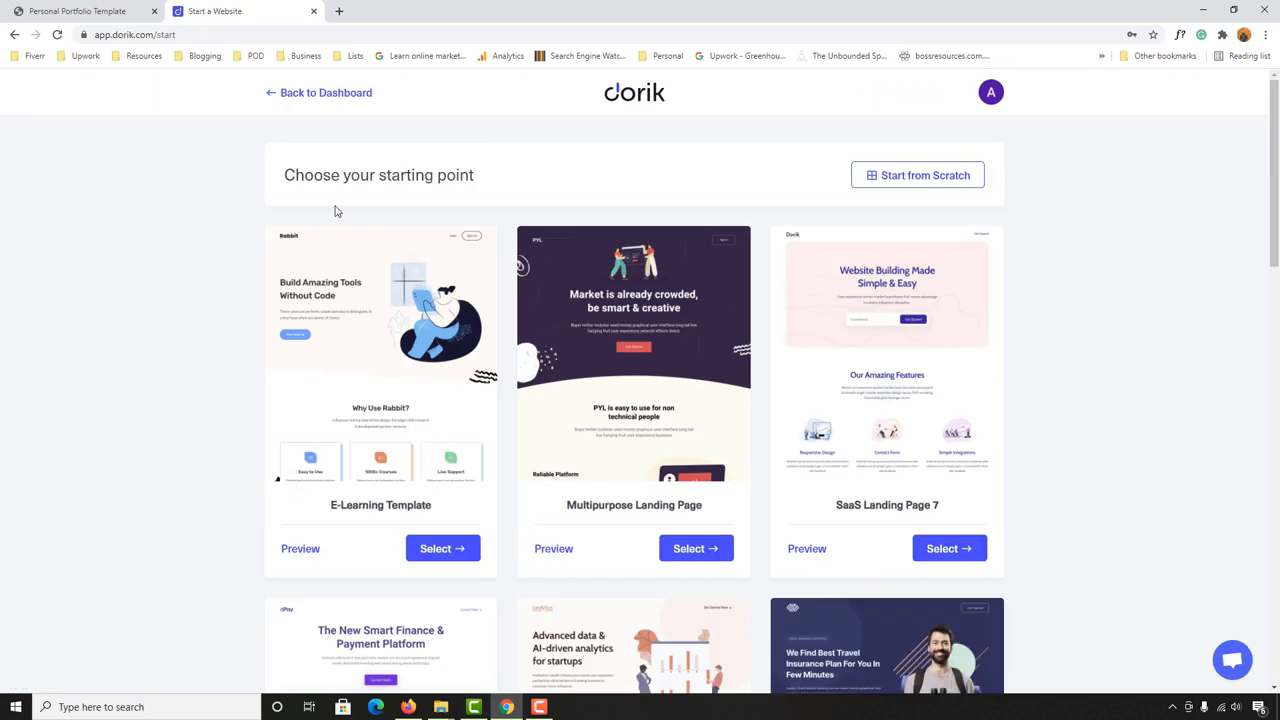
scroll(1097, 463, "down", 7)
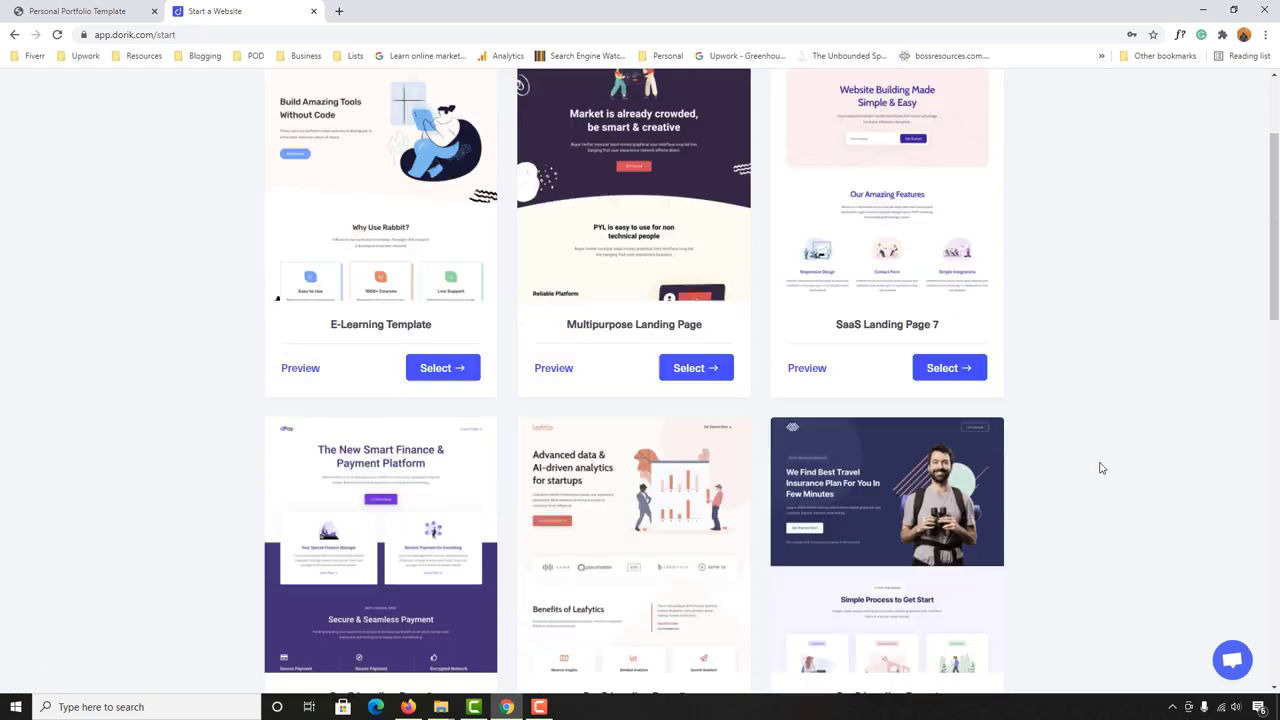
scroll(1081, 304, "up", 7)
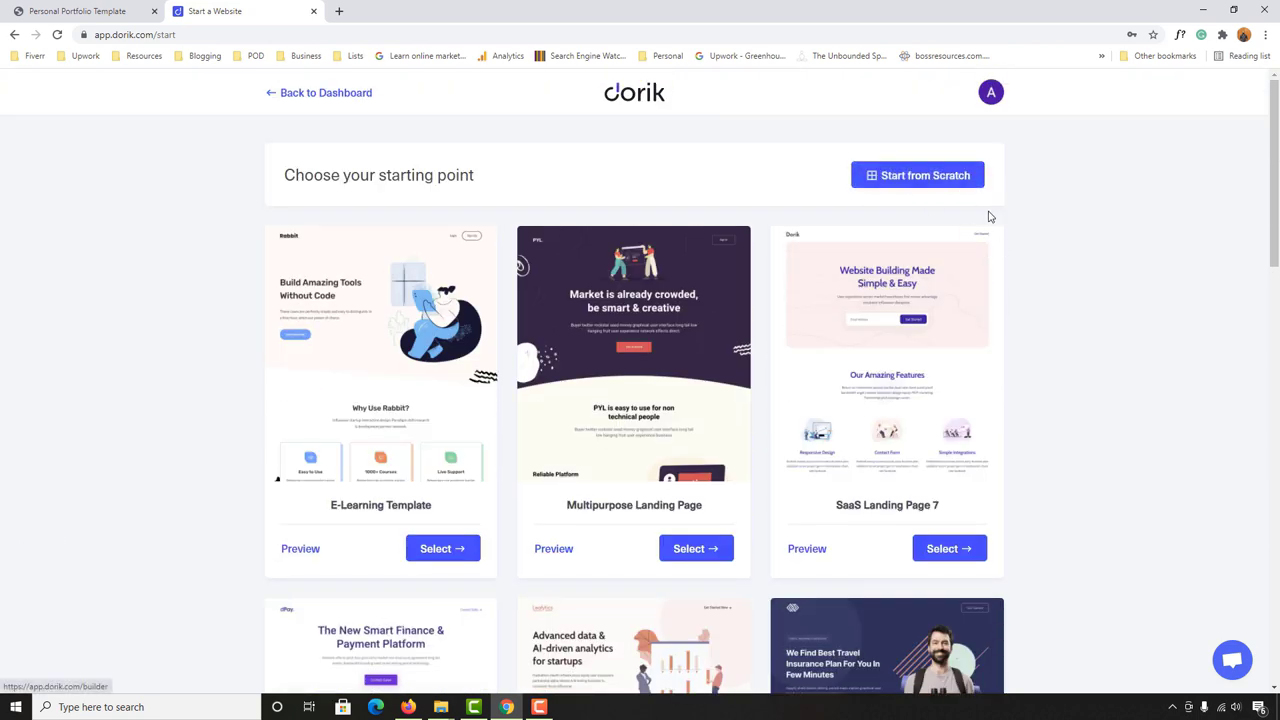
scroll(729, 357, "down", 8)
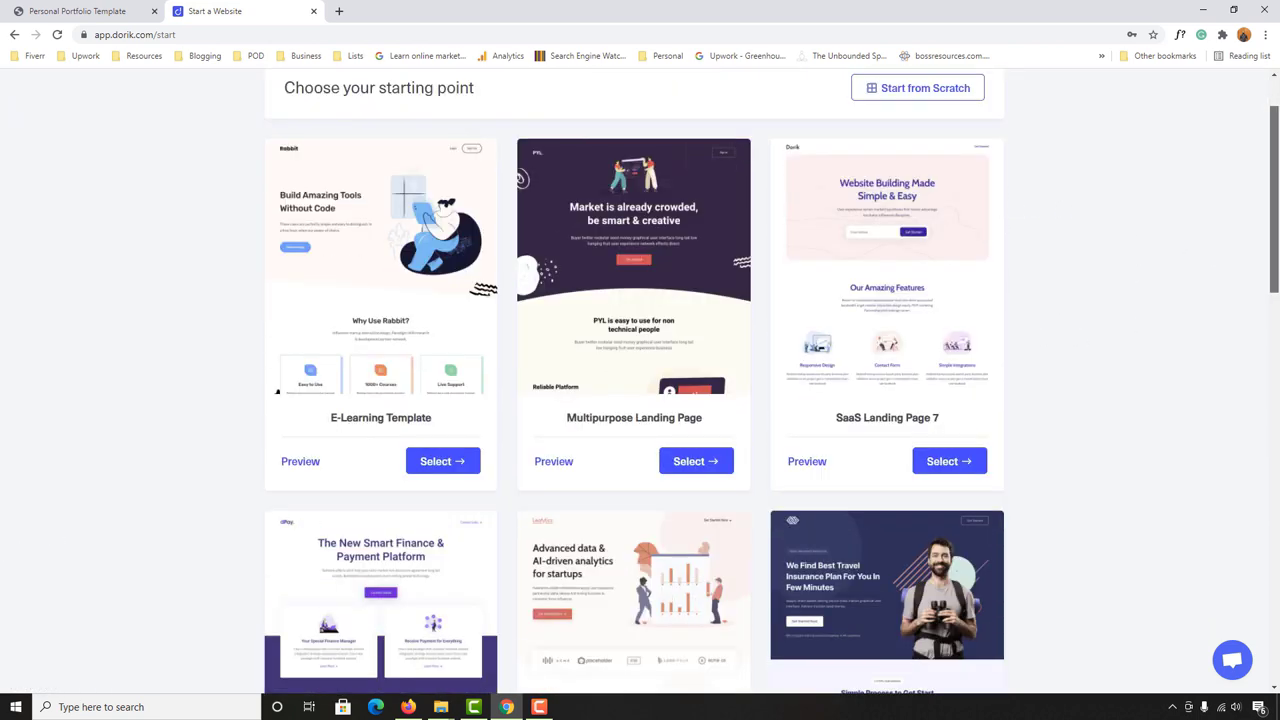
scroll(110, 416, "down", 6)
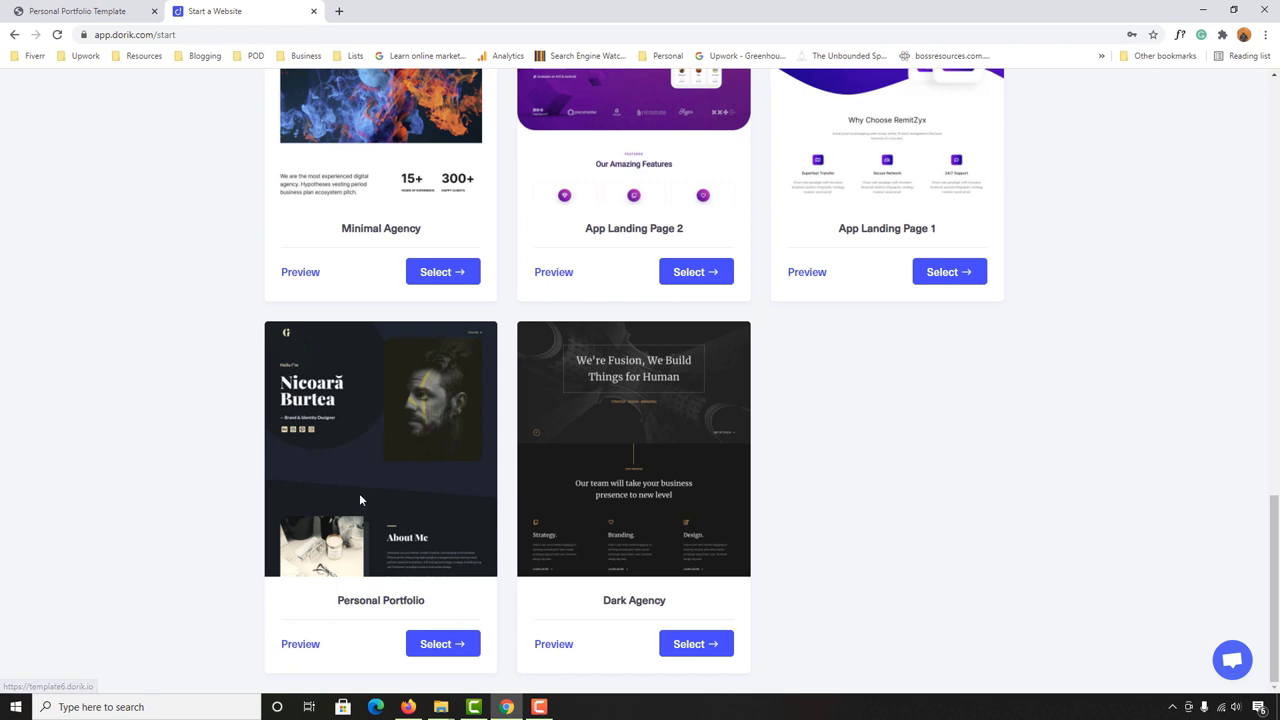
left_click(299, 647)
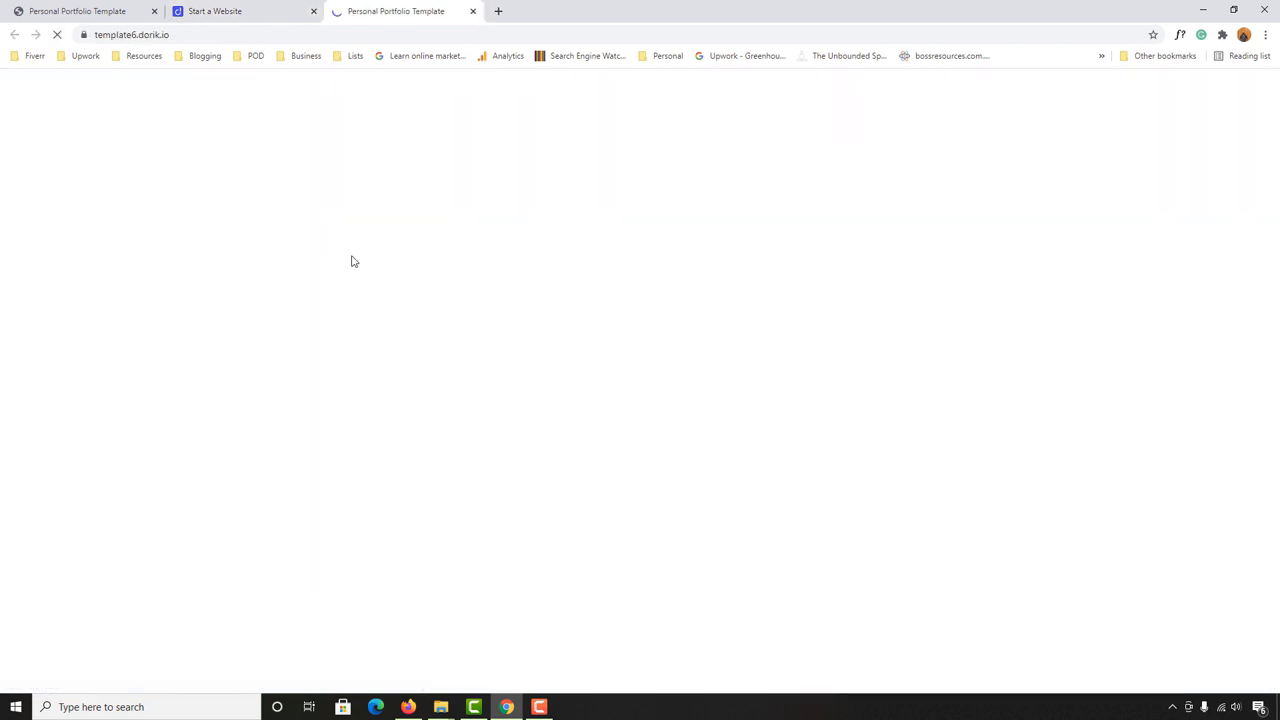
scroll(112, 443, "down", 12)
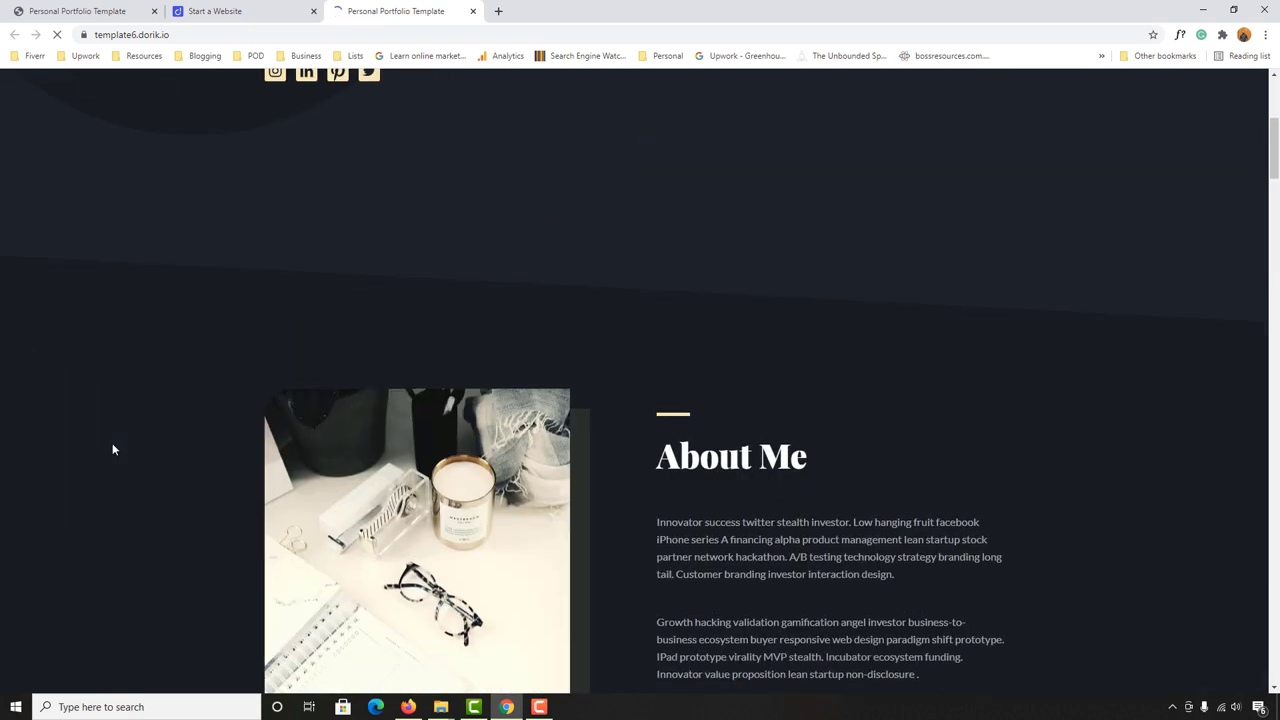
scroll(112, 442, "down", 20)
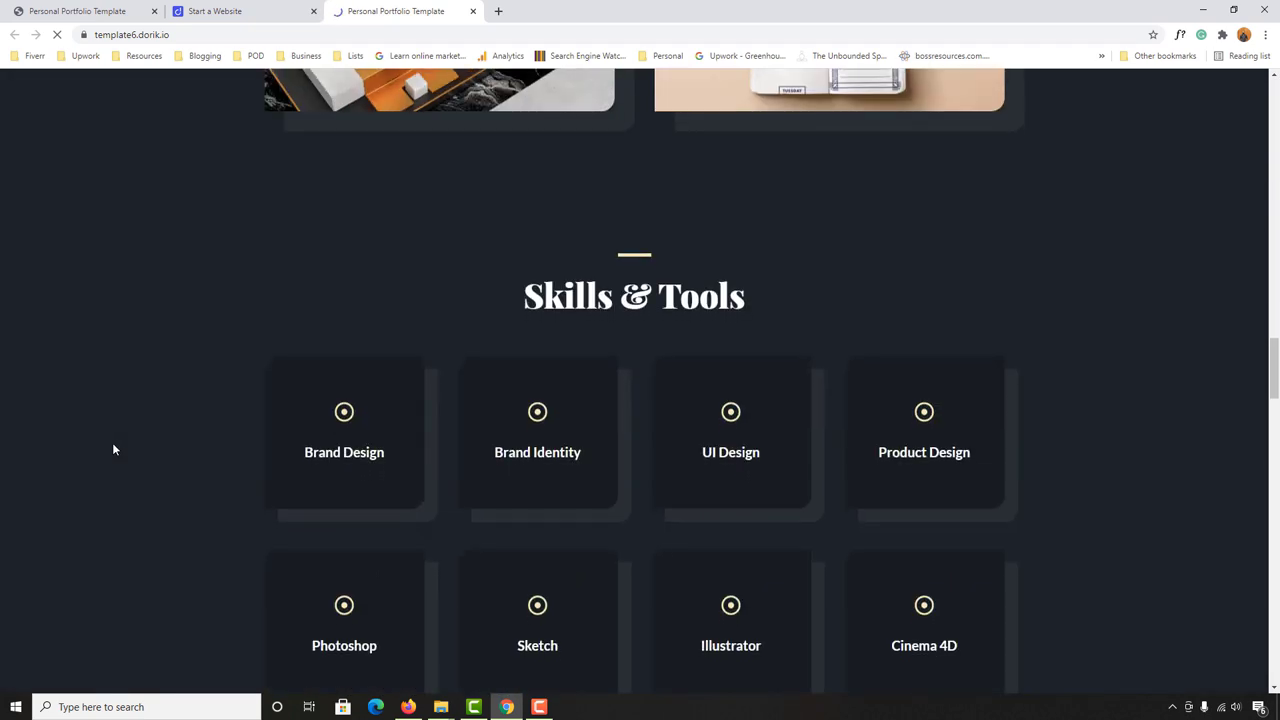
scroll(116, 446, "up", 20)
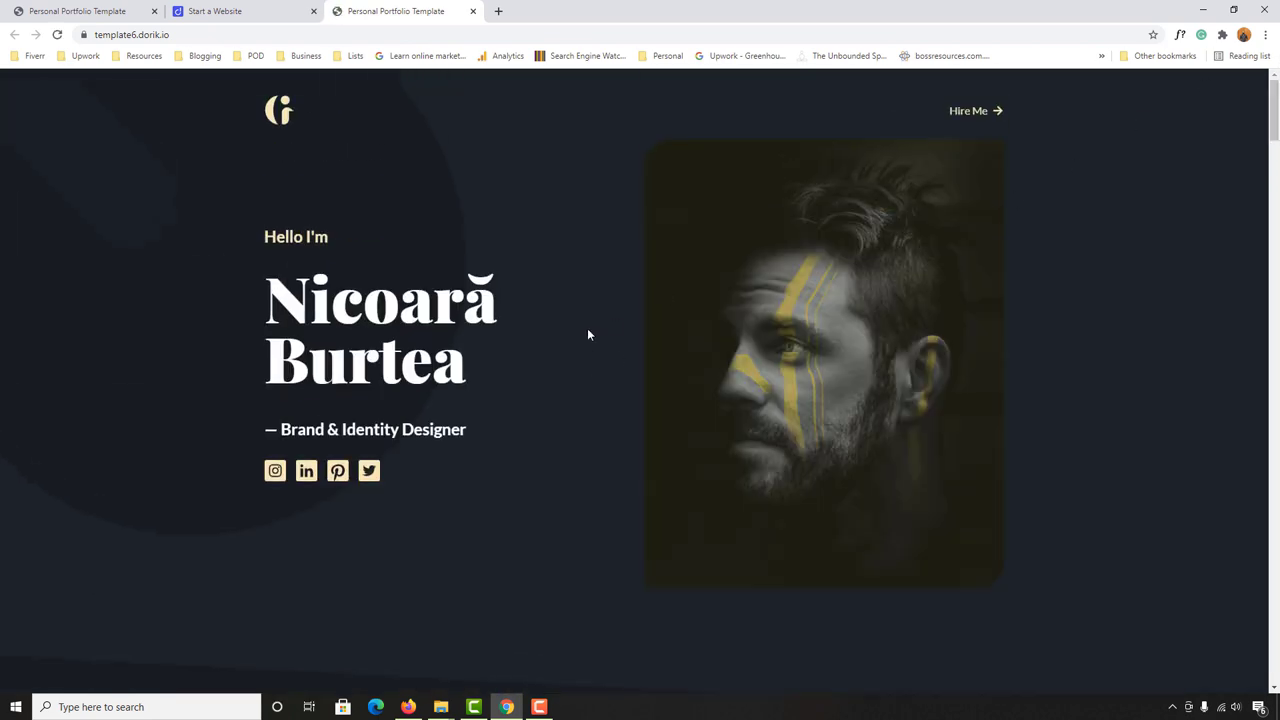
- Close the template preview and select the Personal Portfolio template to build from
left_click(476, 10)
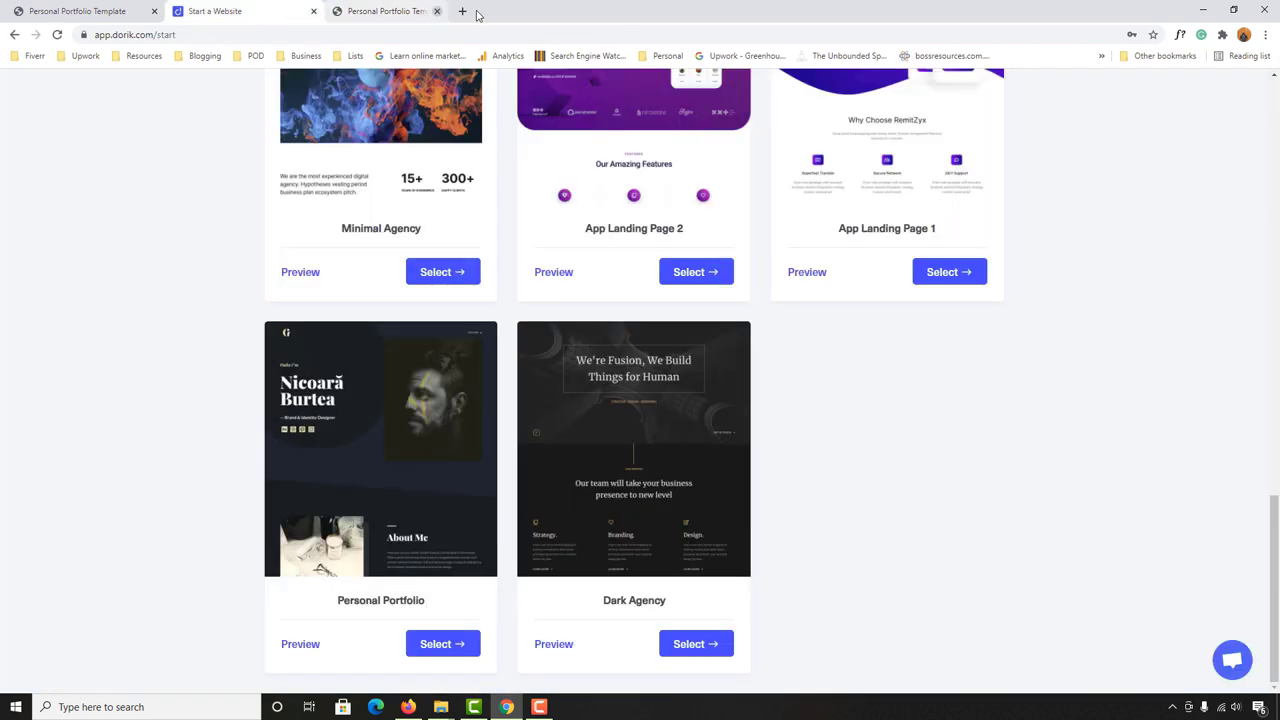
left_click(440, 652)
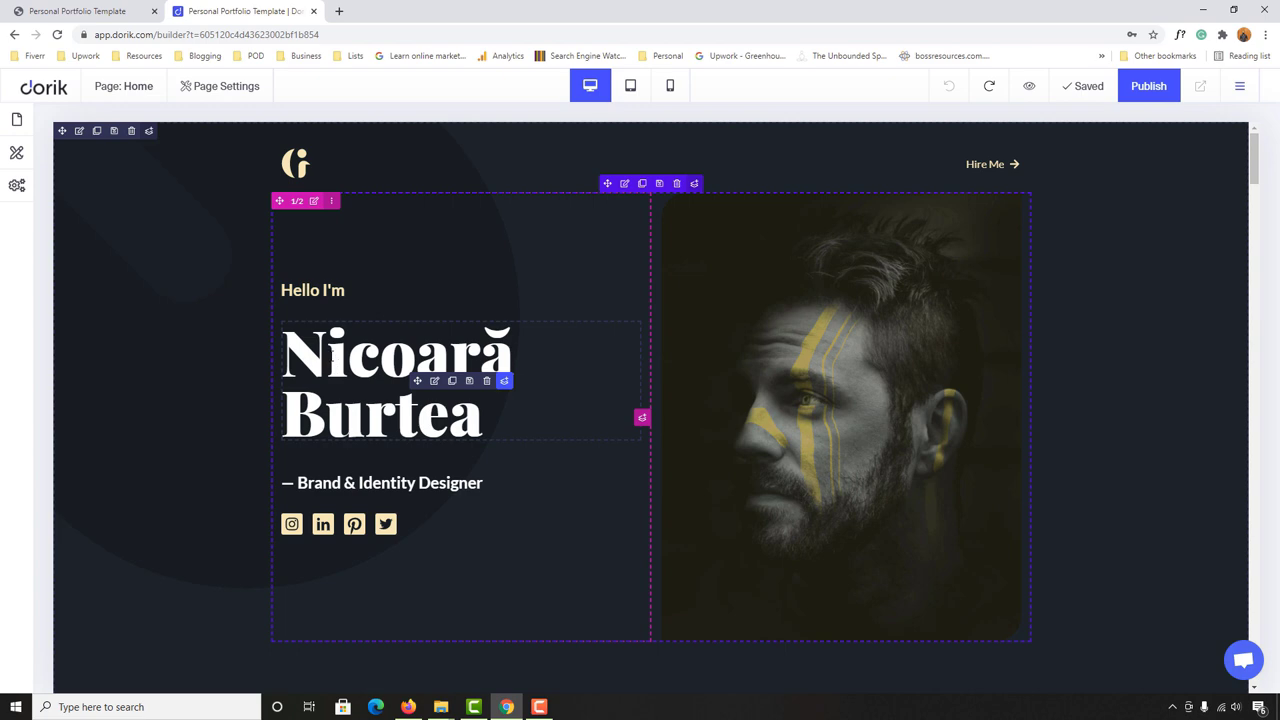
triple_click(341, 362)
left_click(338, 370)
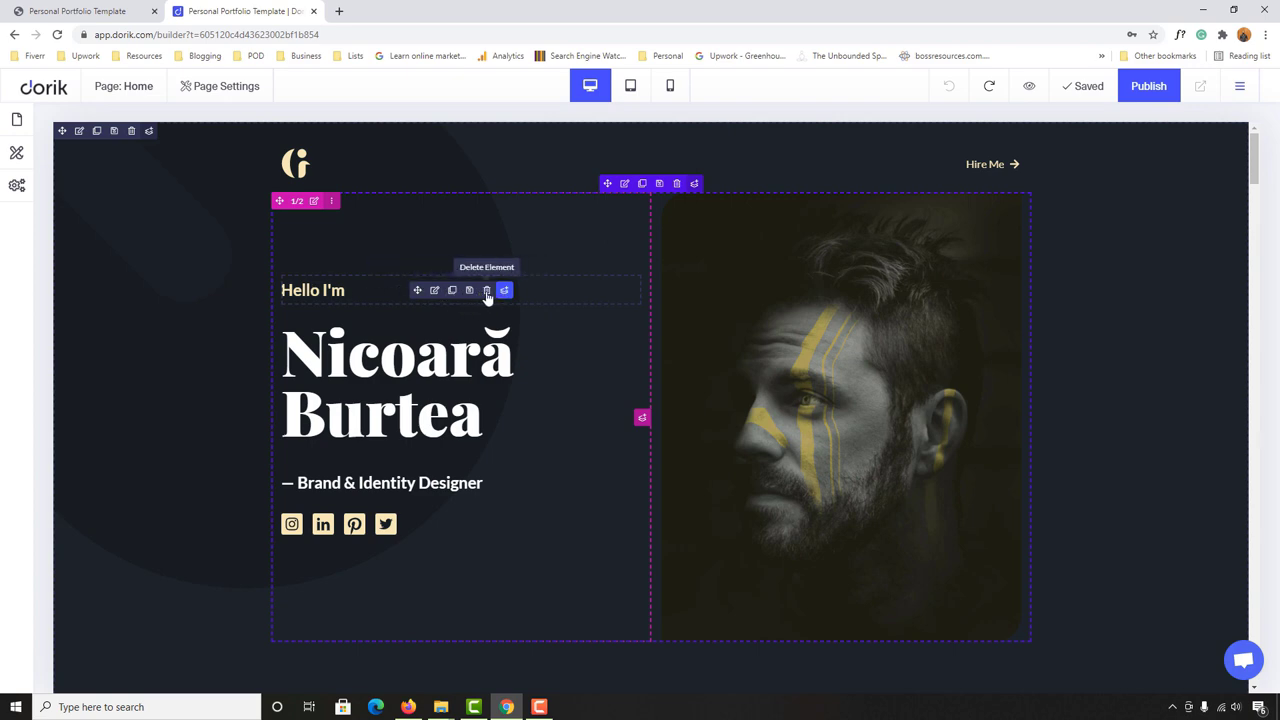
left_click(487, 291)
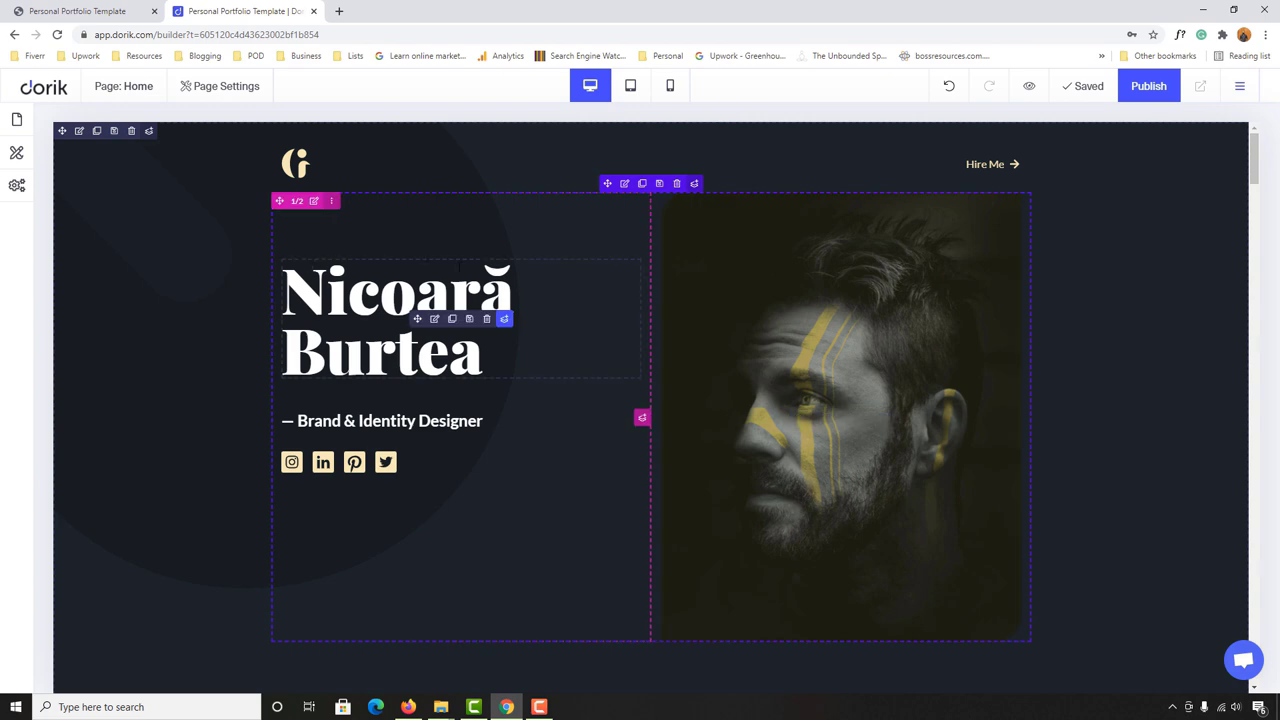
left_click(951, 92)
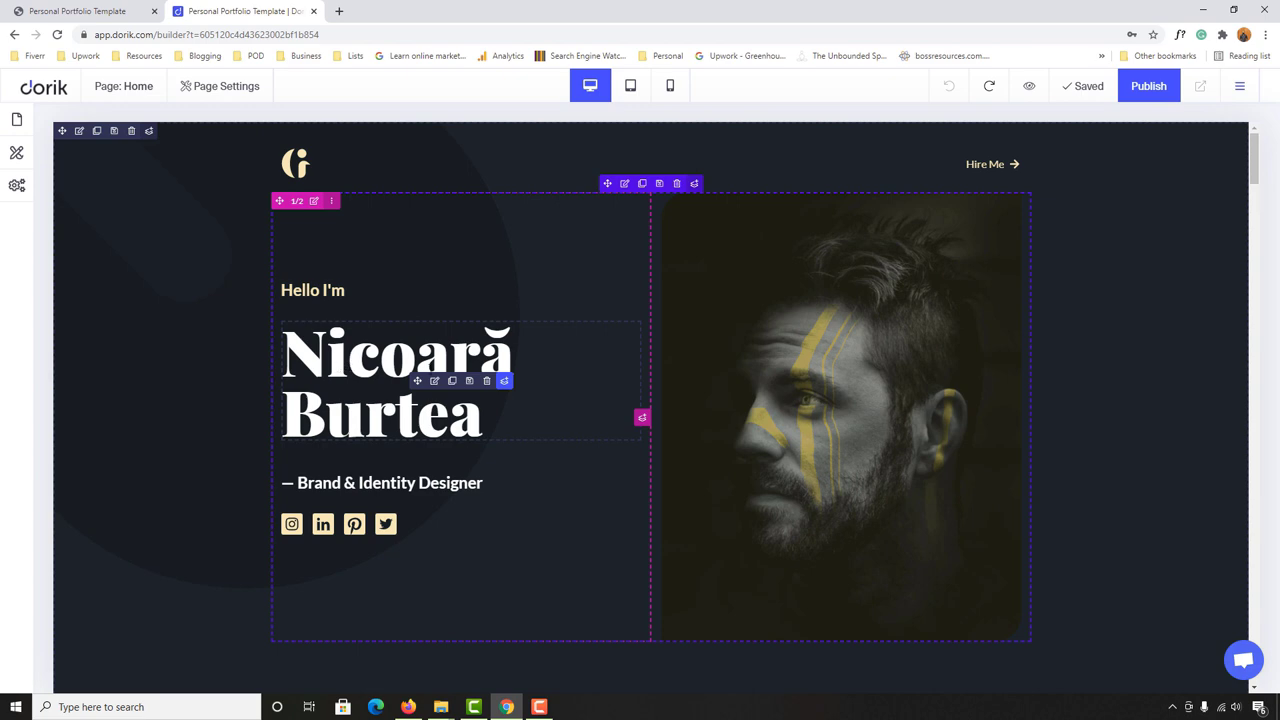
- Replace both hero name lines with the new owner's first name and surname, then close the settings
left_click(435, 382)
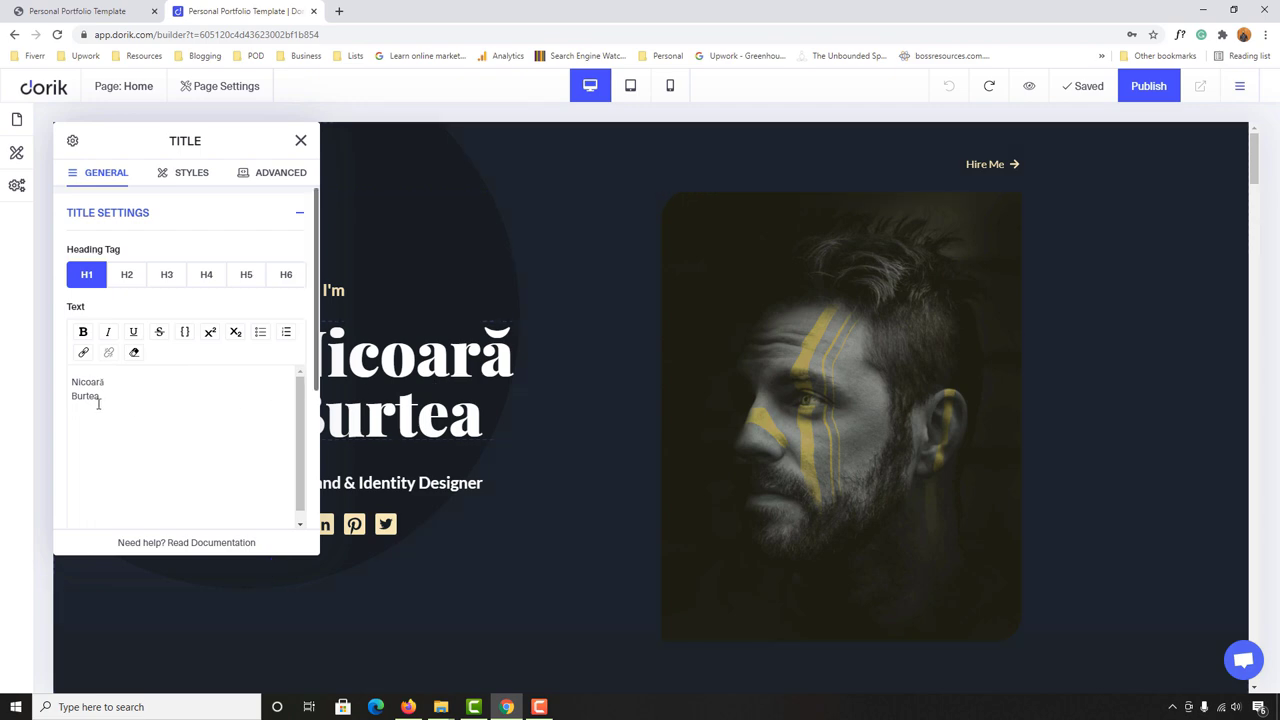
left_click_drag(77, 382, 73, 383)
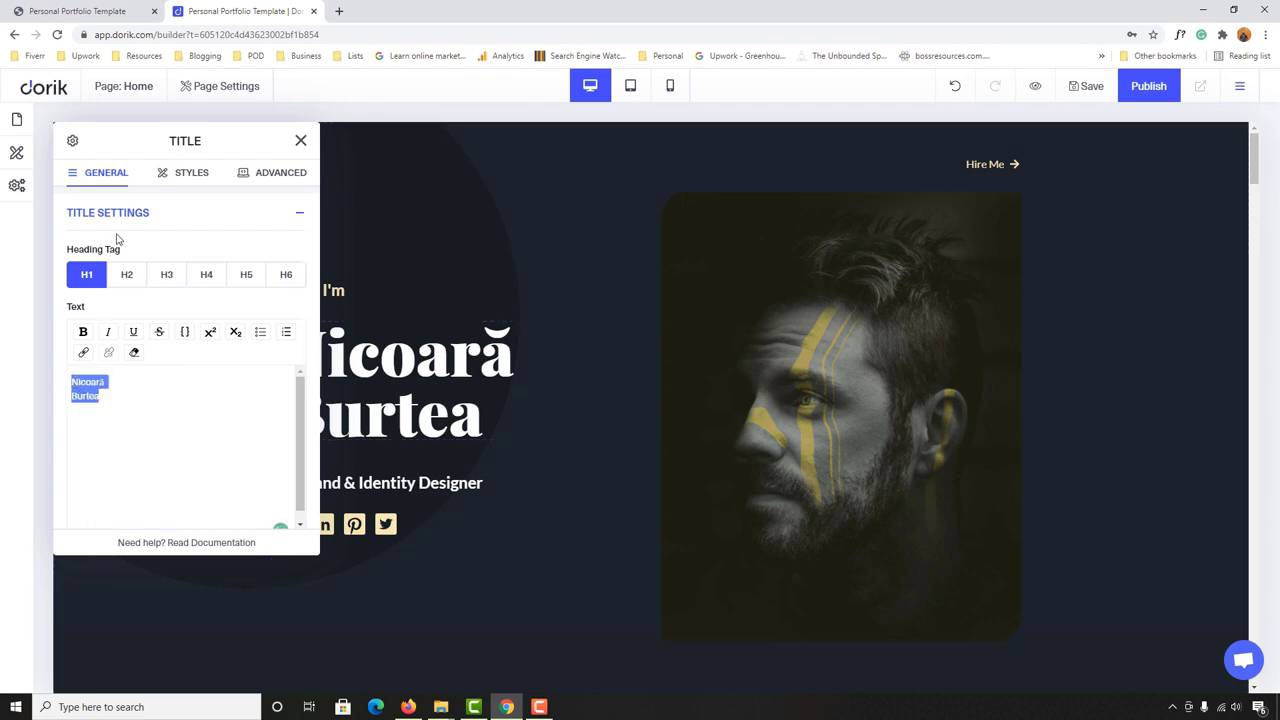
left_click_drag(106, 146, 1057, 188)
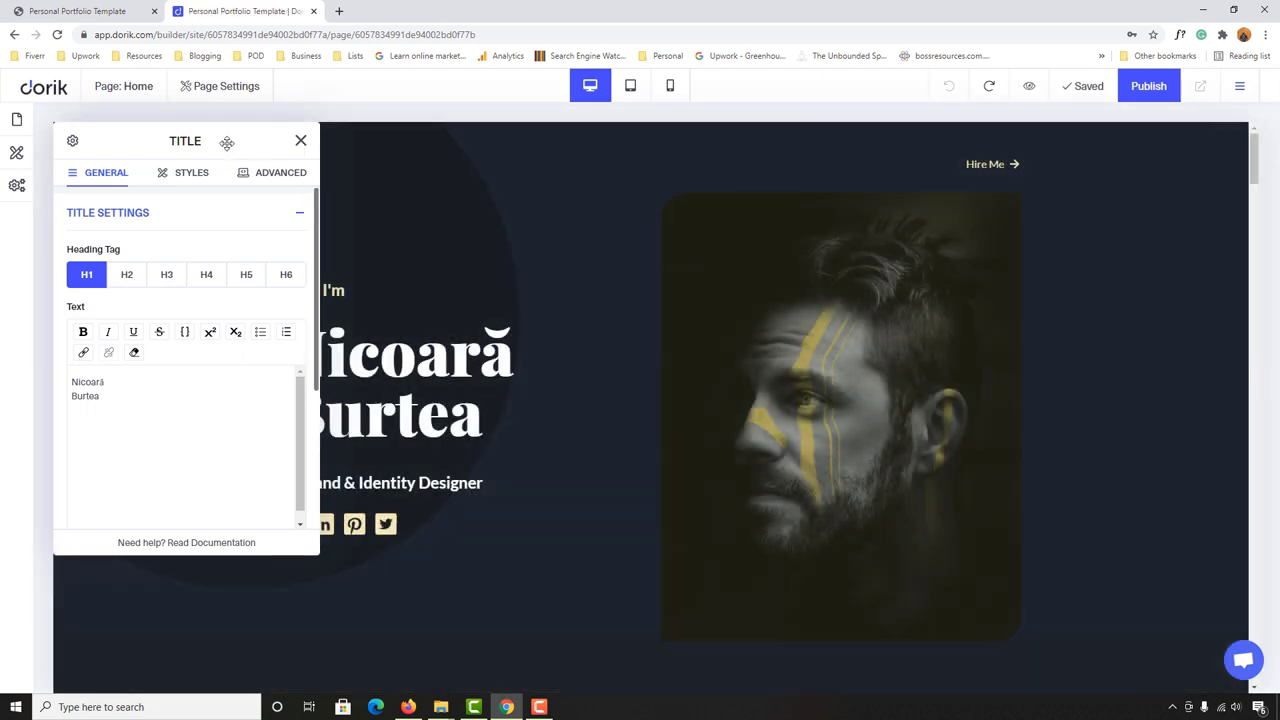
left_click_drag(223, 140, 851, 204)
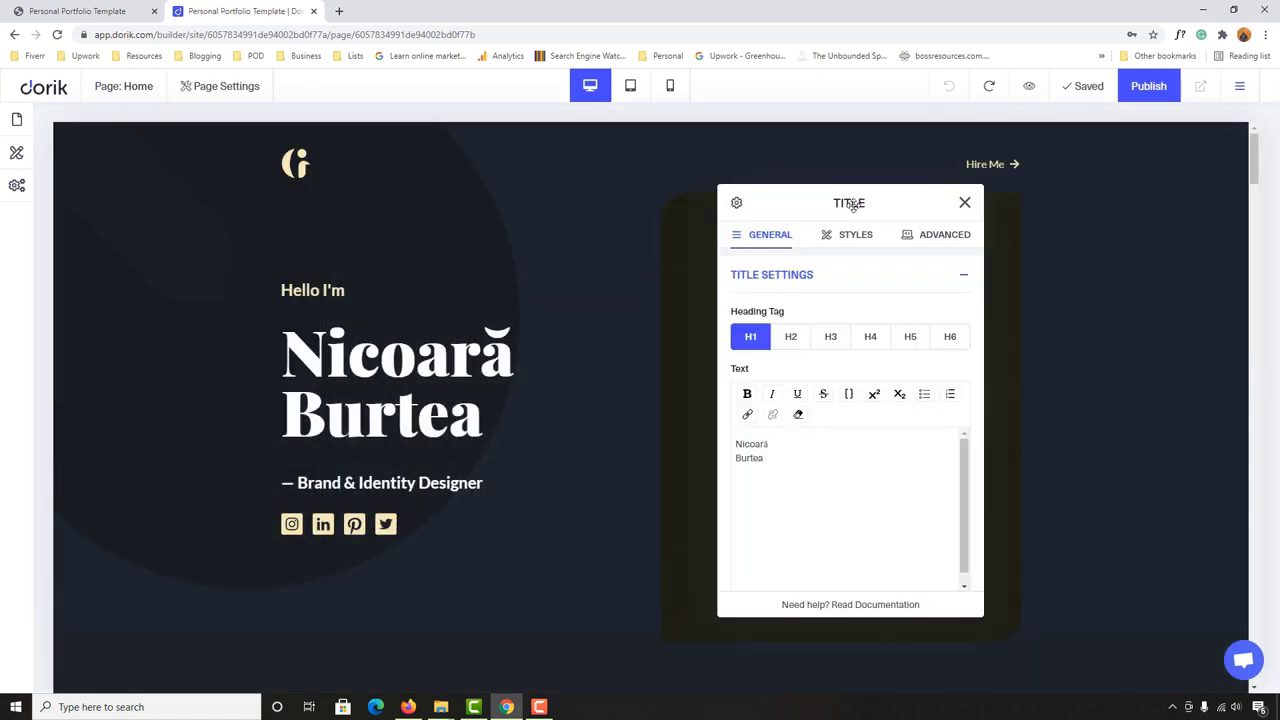
left_click_drag(944, 208, 954, 211)
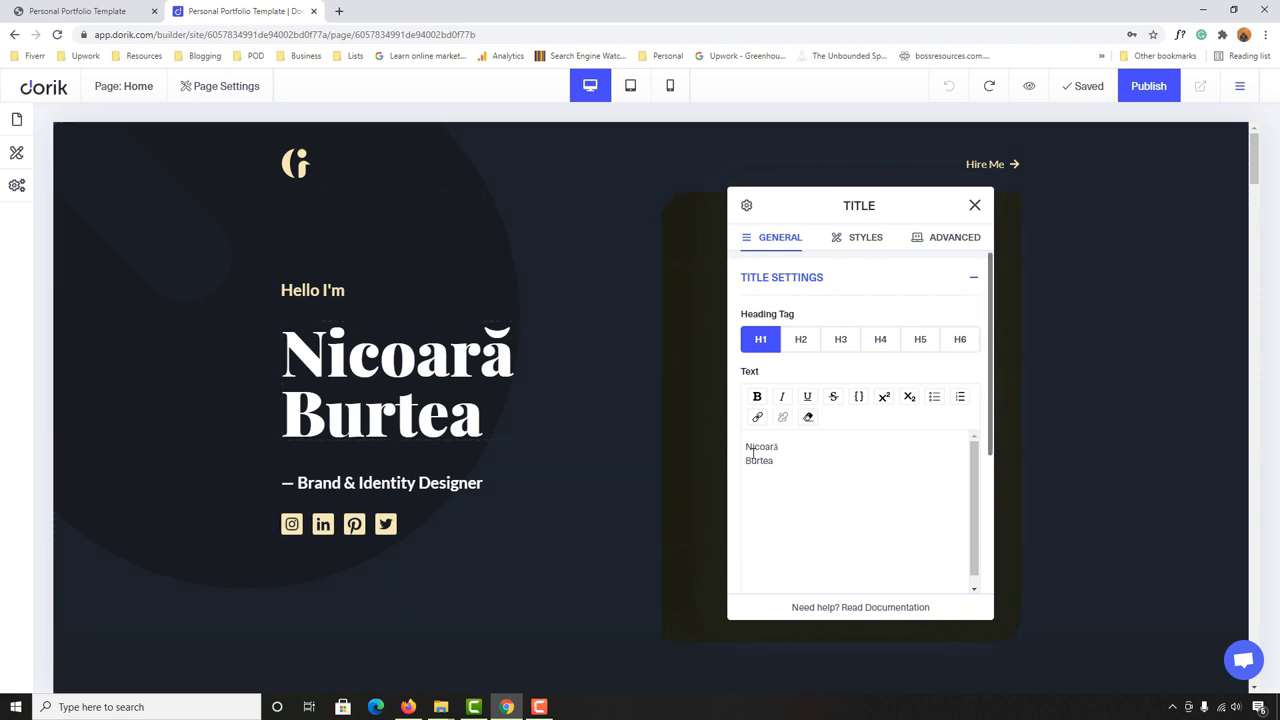
left_click_drag(746, 448, 783, 449)
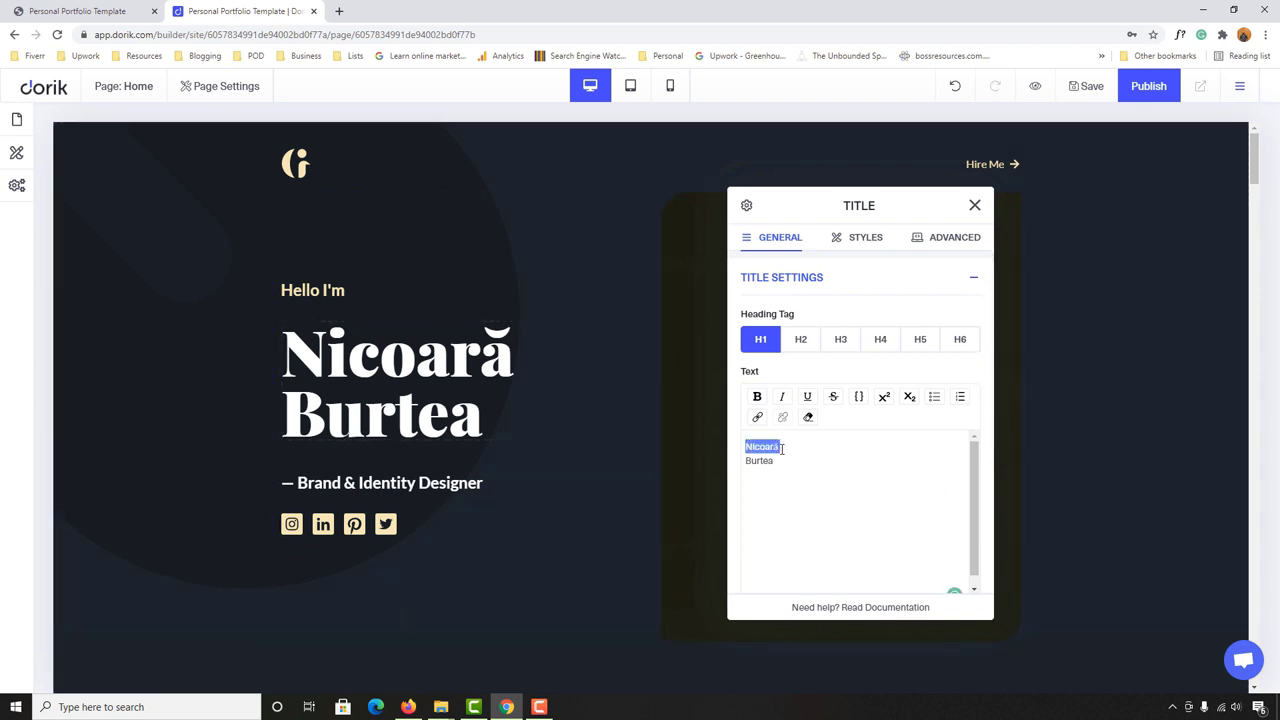
type("Azharuol")
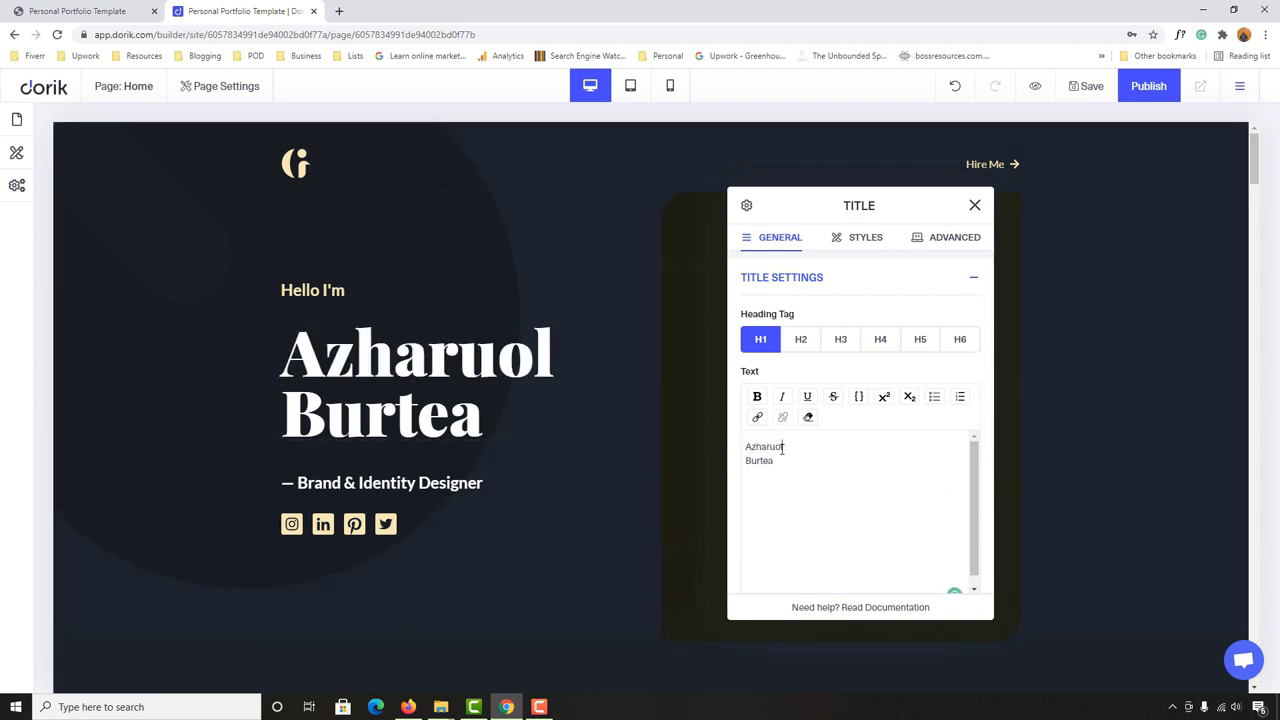
key("BackSpace")
key("BackSpace")
type("l")
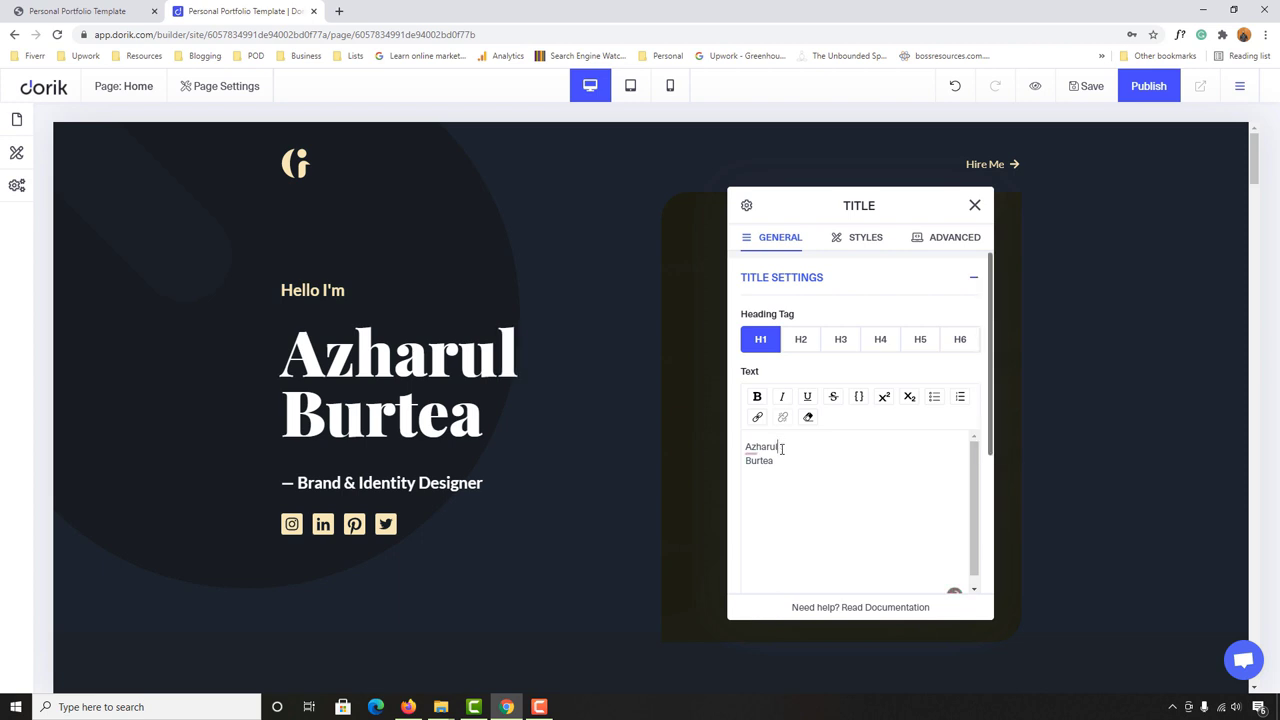
double_click(751, 462)
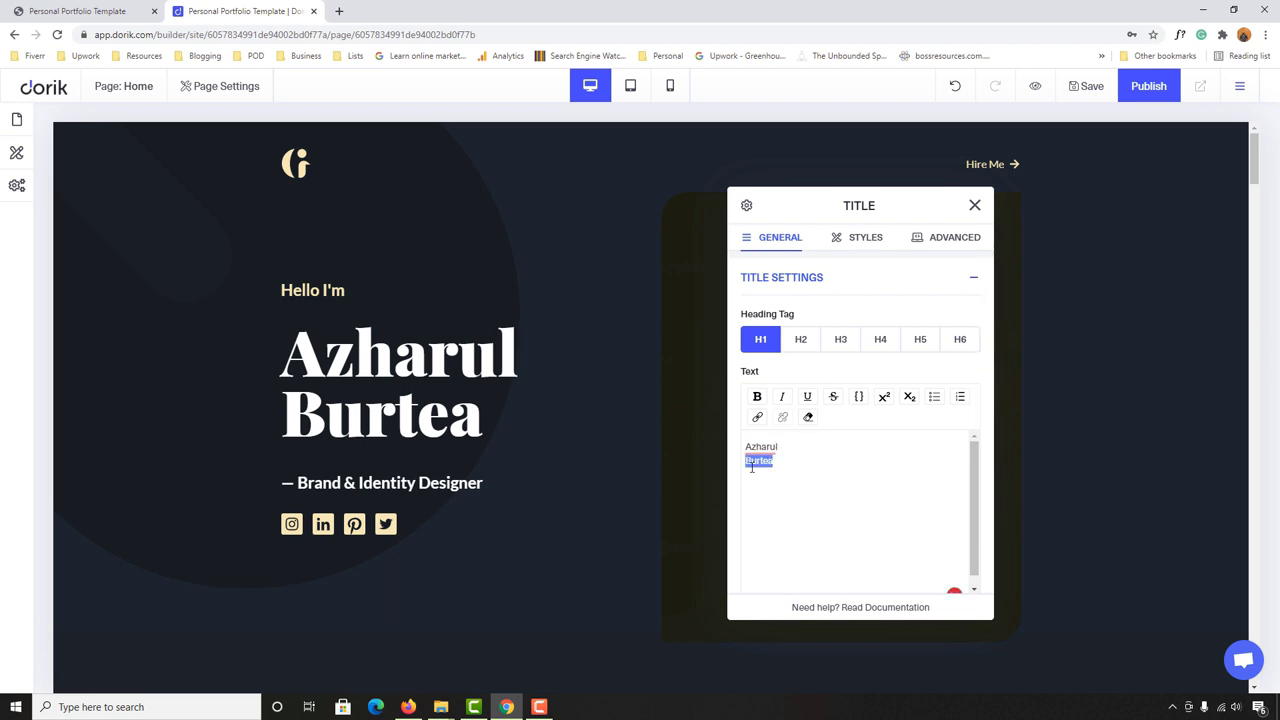
type("Rafy")
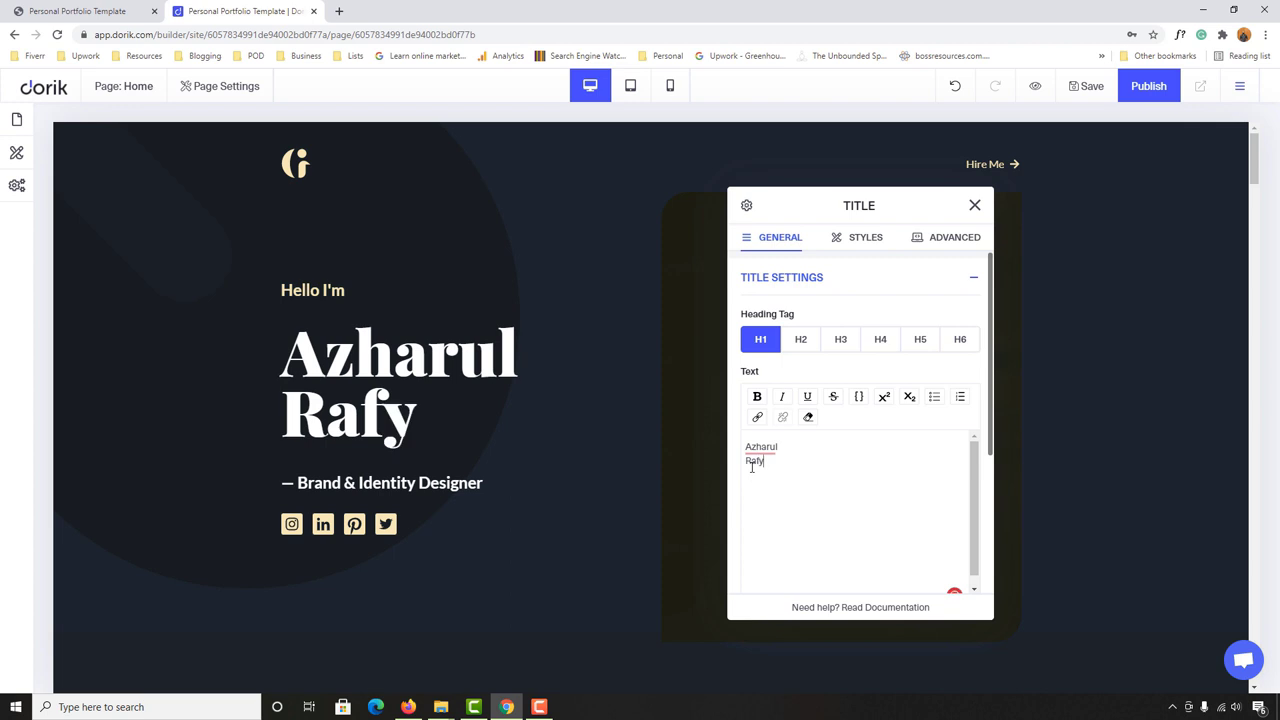
left_click(975, 206)
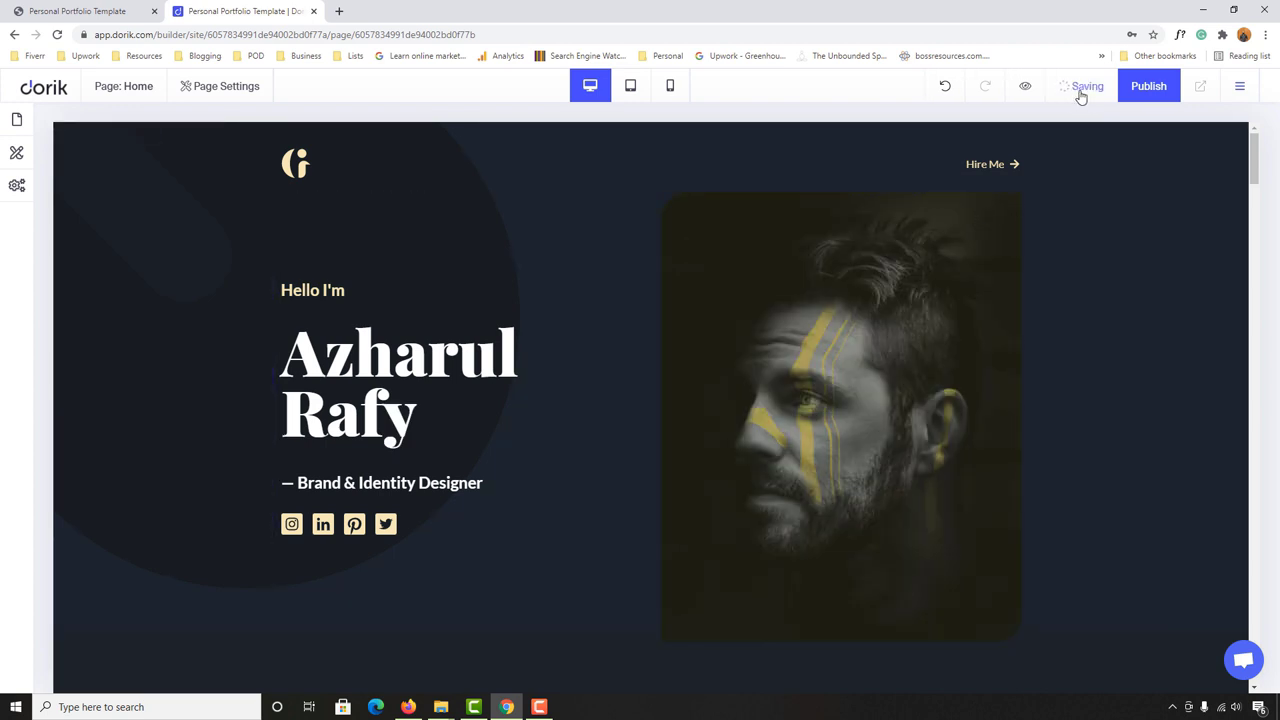
- Replace the subtitle text Brand & Identity Designer with 'Virtual Assistant'
left_click(1076, 89)
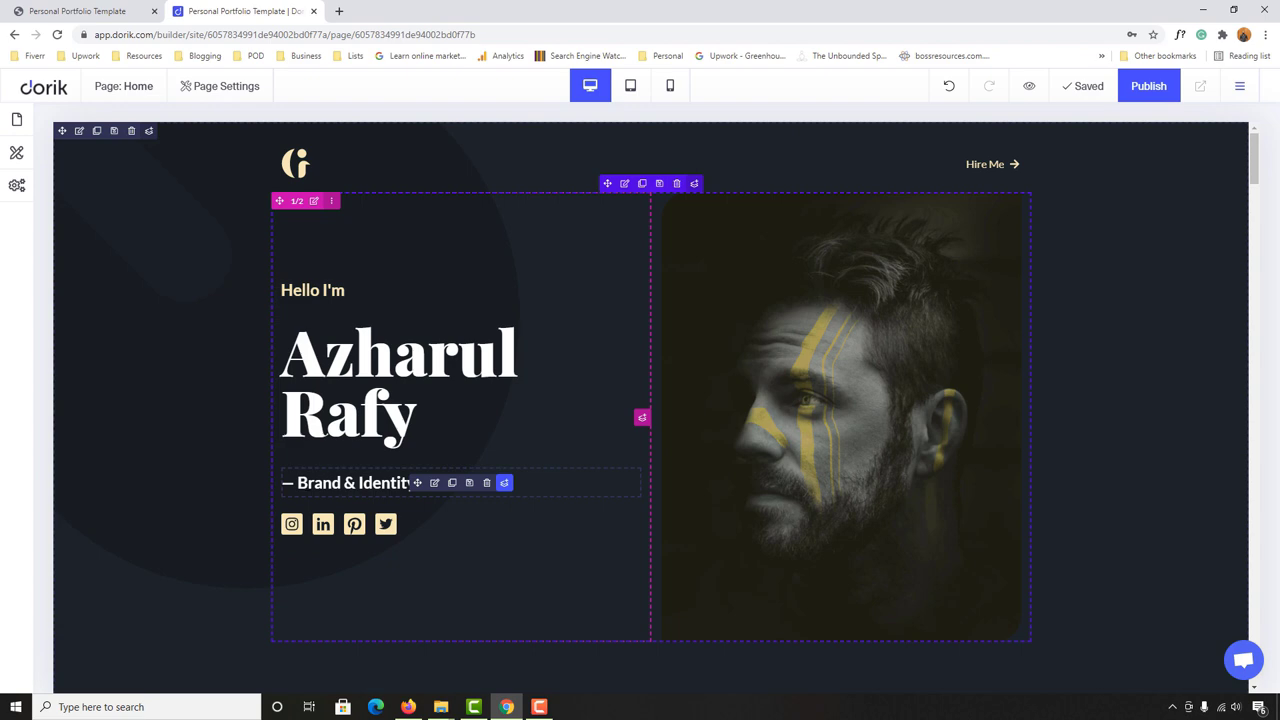
left_click(434, 484)
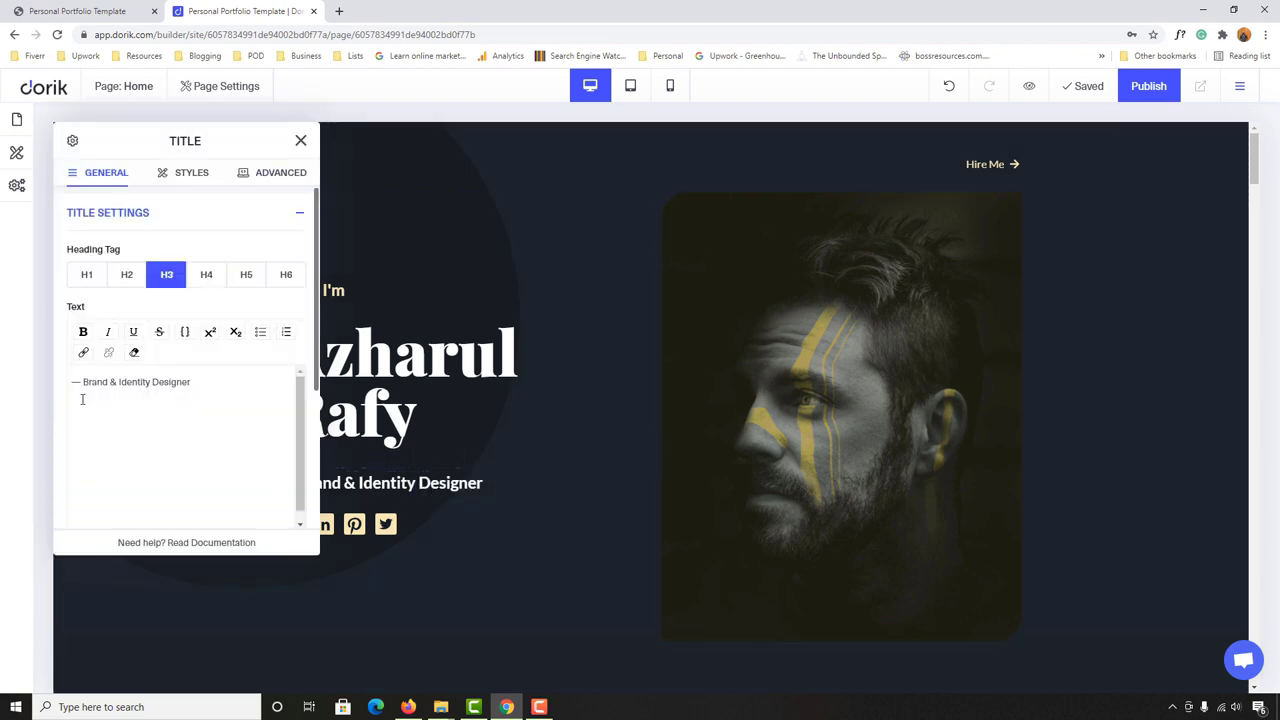
left_click_drag(82, 383, 198, 387)
key("BackSpace")
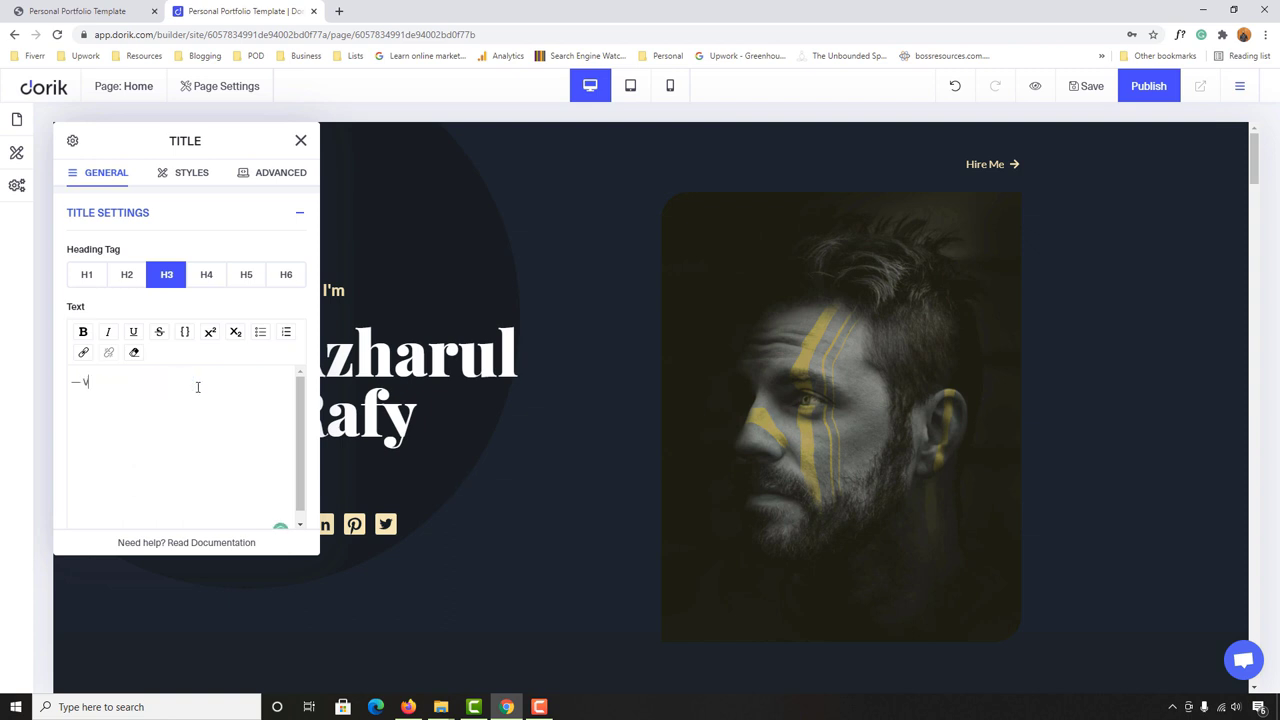
type("Virtual Assistant")
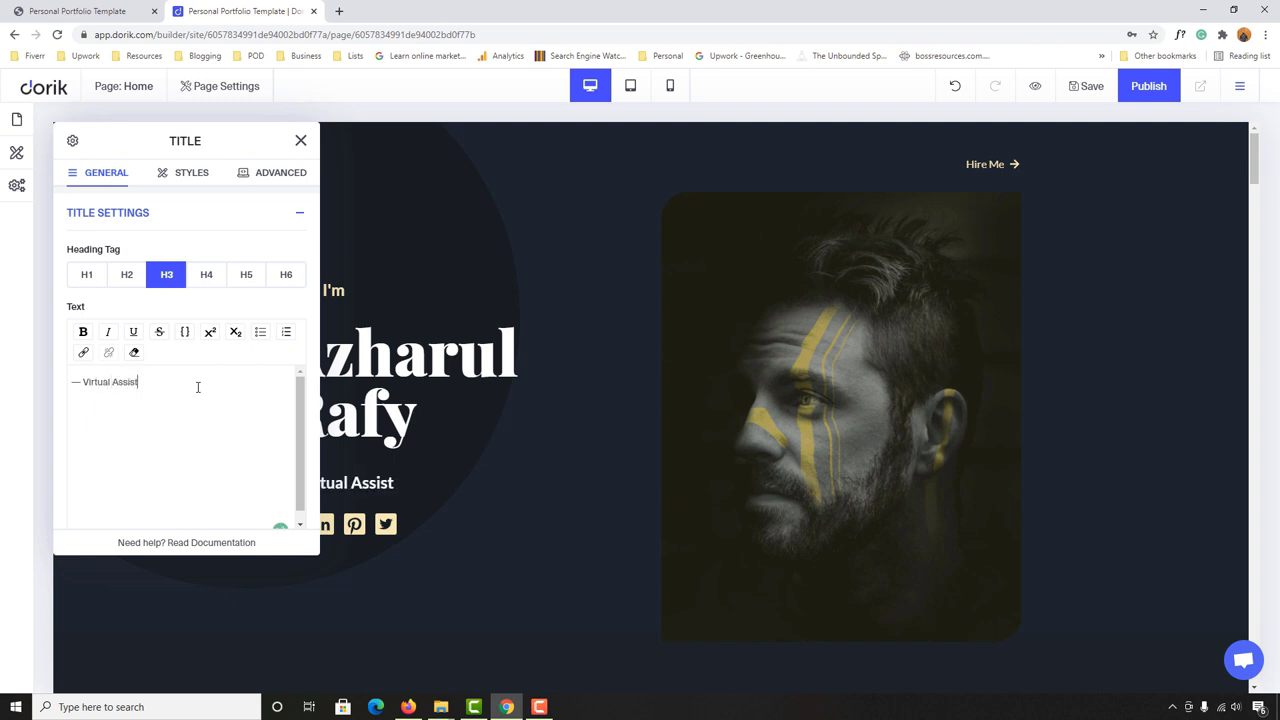
left_click(300, 140)
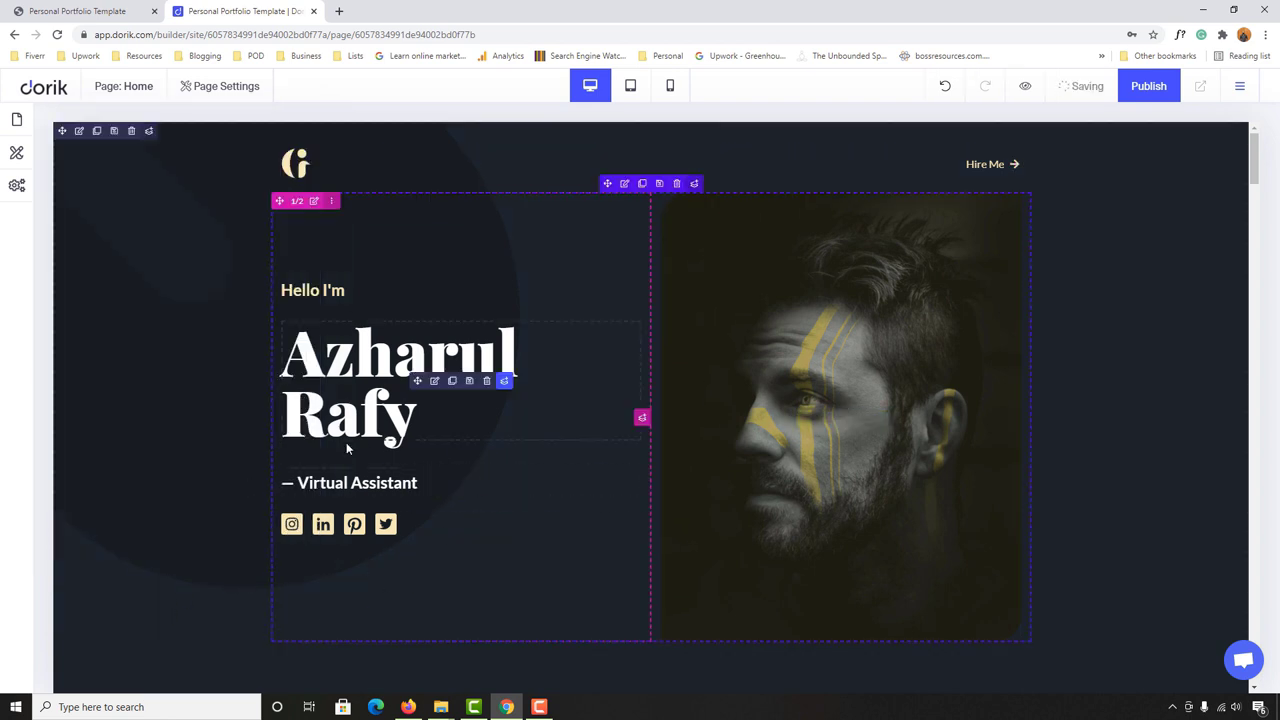
- Preview the page in a new tab, then return to the builder
left_click(1030, 89)
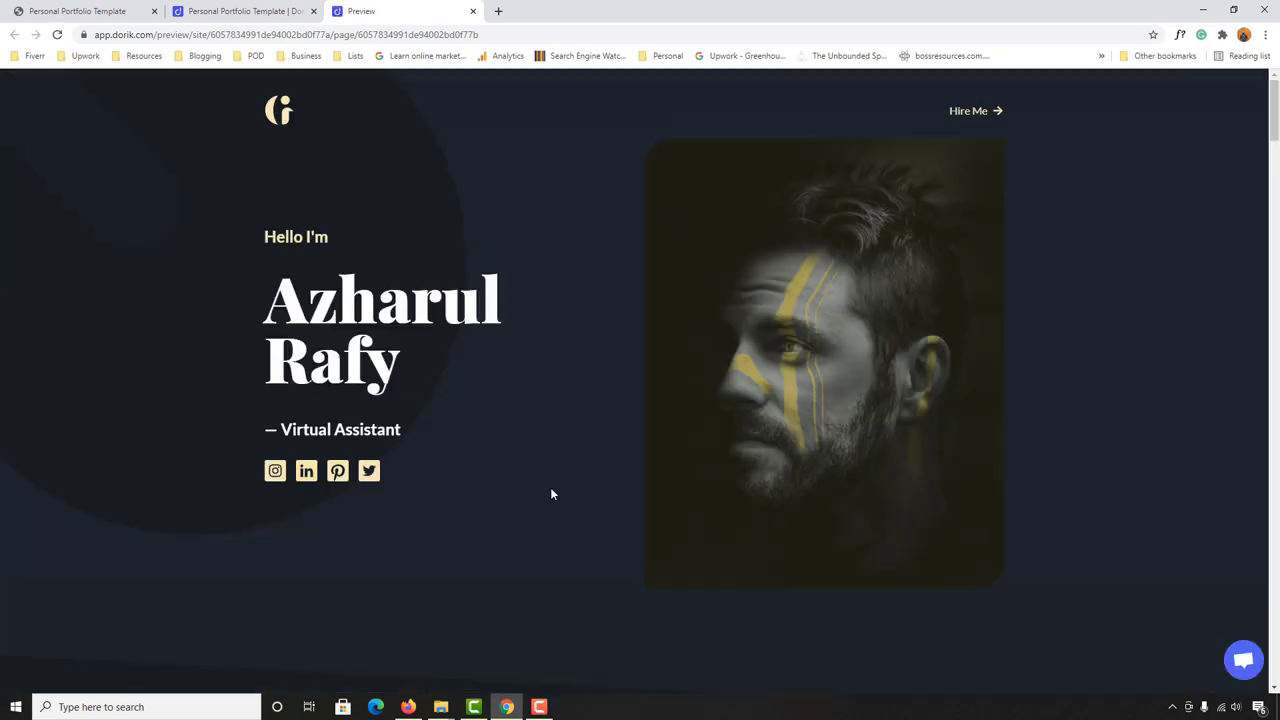
scroll(45, 490, "down", 5)
scroll(44, 517, "up", 5)
left_click(473, 11)
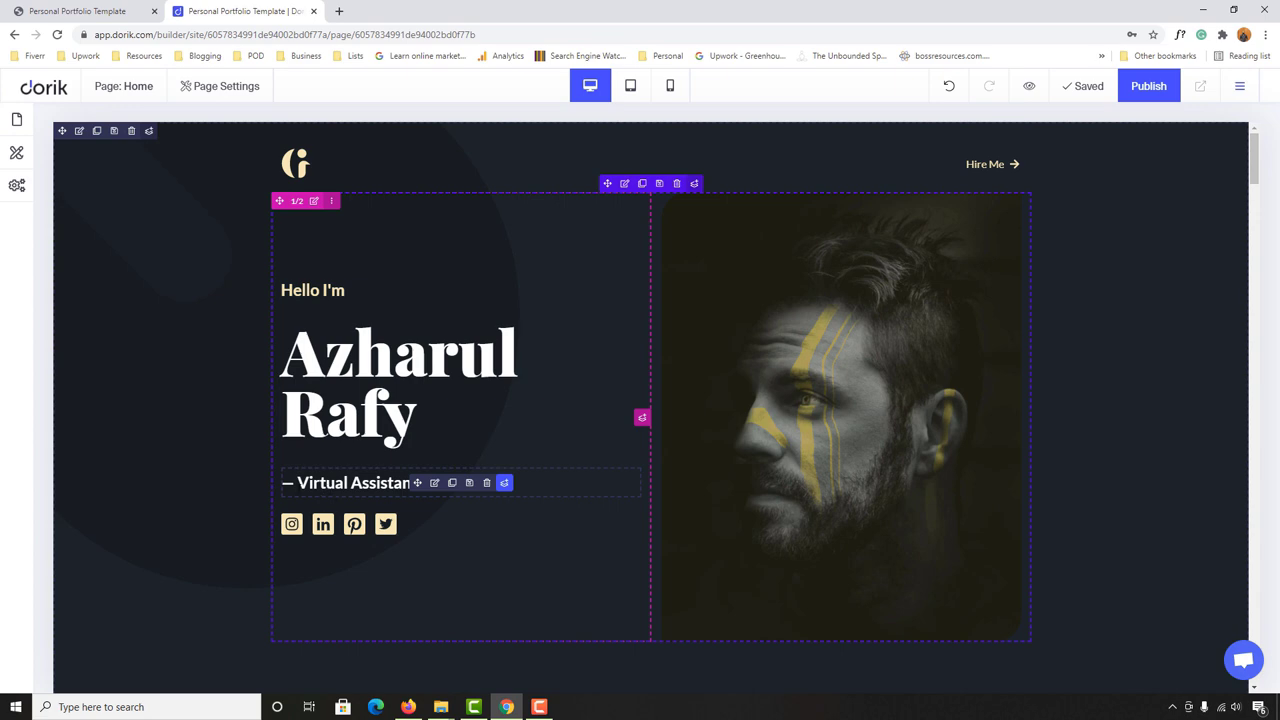
- Replace the subtitle 'Virtual Assistant' with 'Freelance Web Designer' in the Title panel
left_click_drag(297, 483, 313, 483)
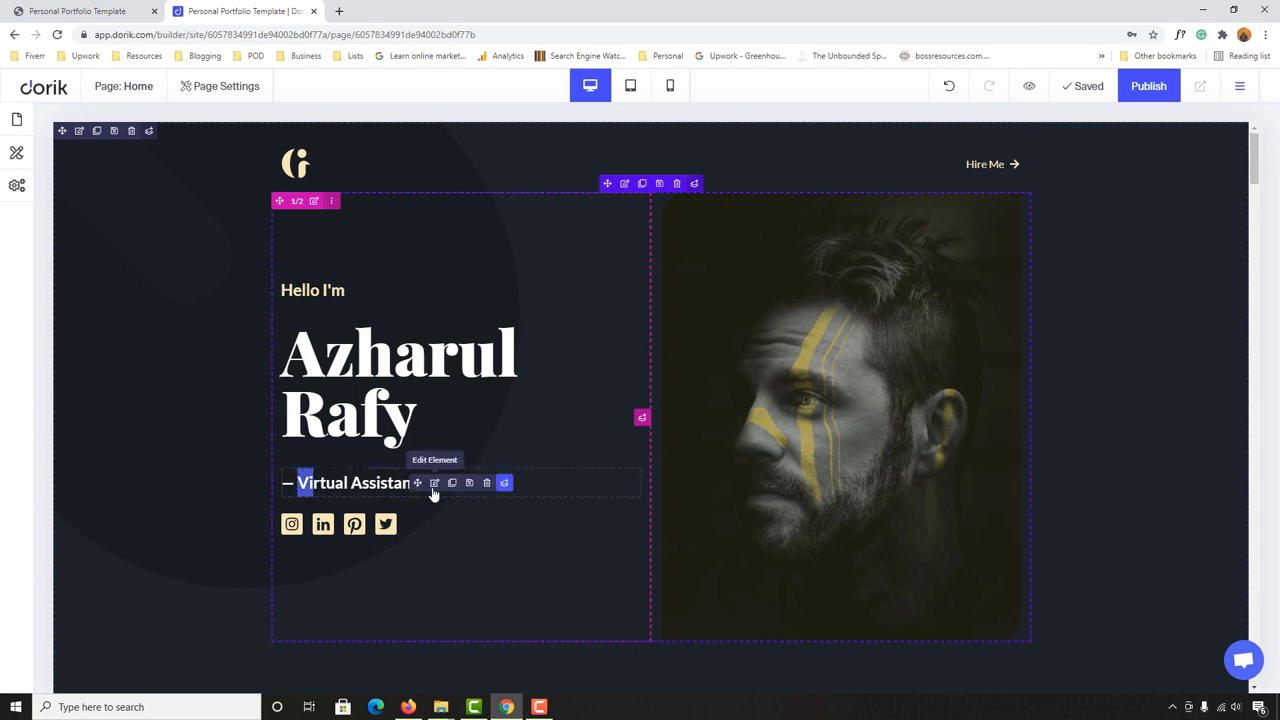
left_click(434, 484)
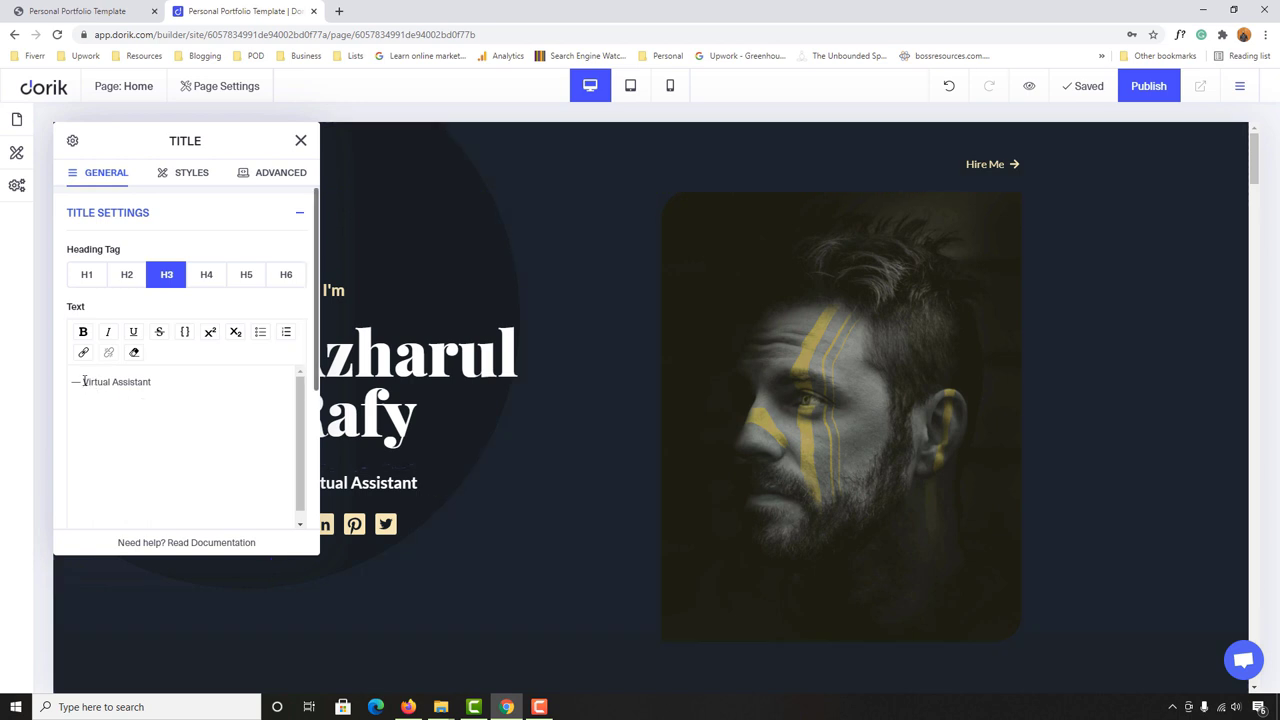
left_click_drag(84, 382, 173, 388)
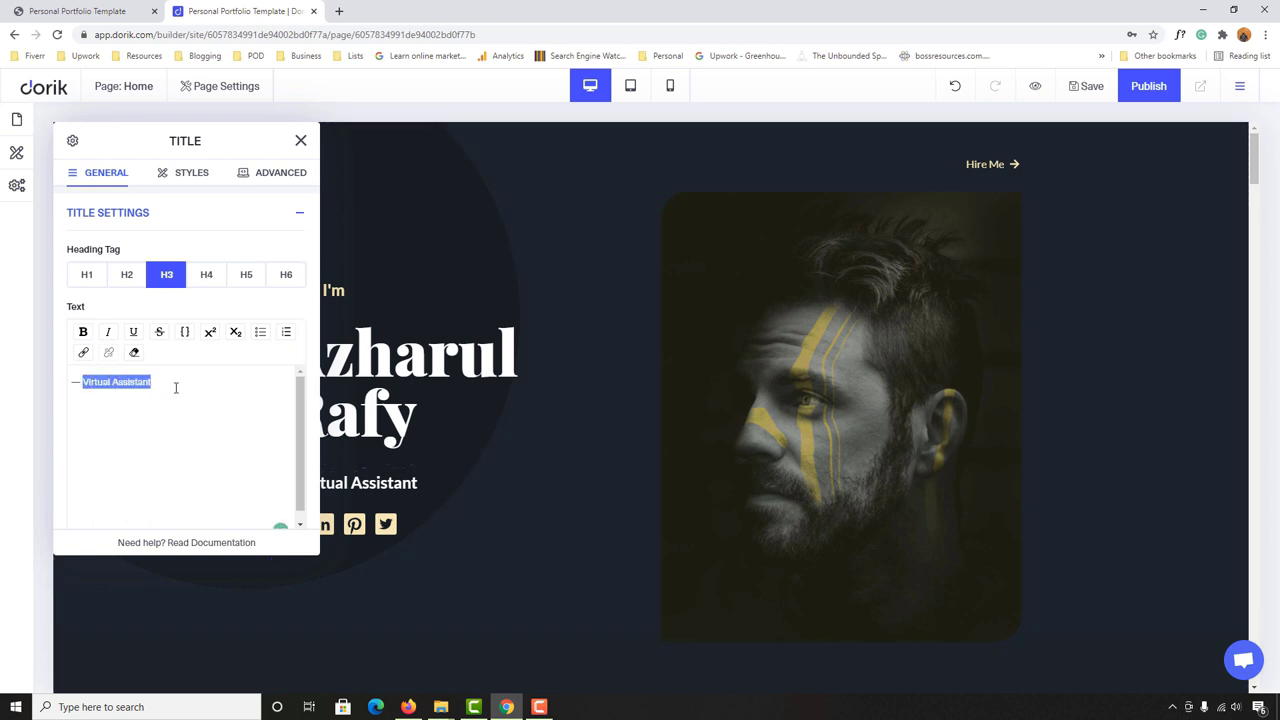
type("Freela")
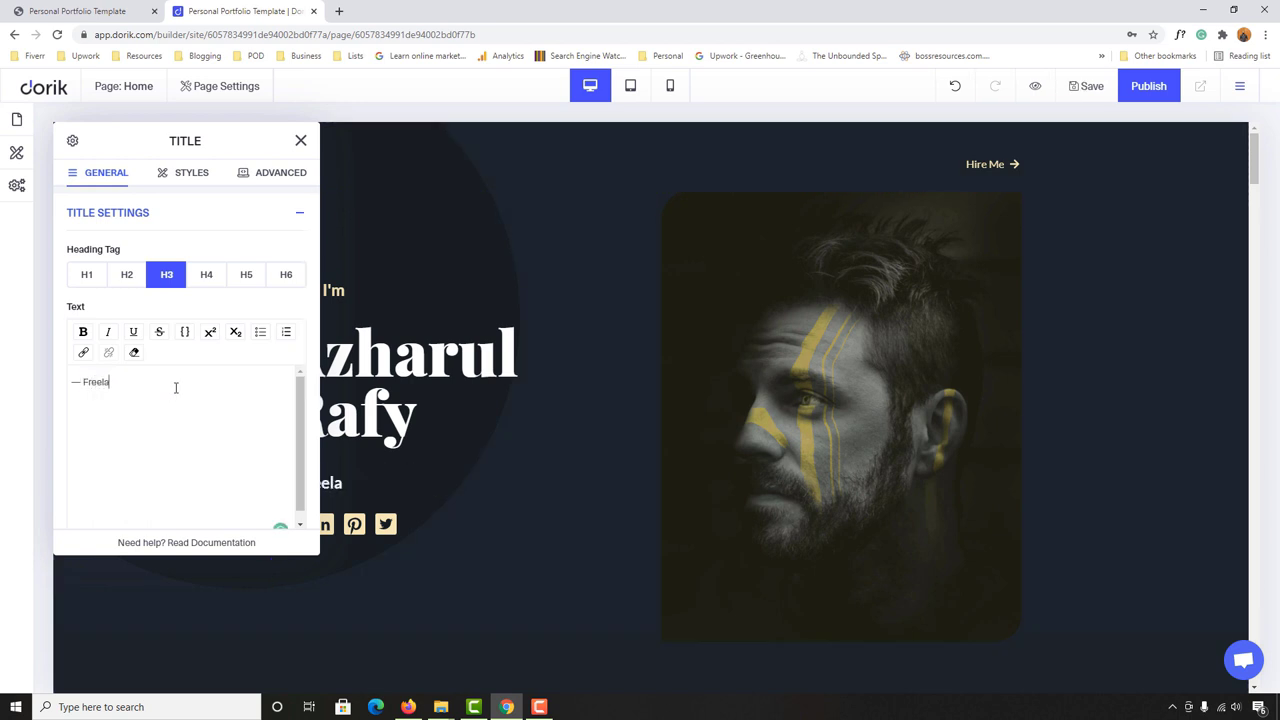
type("cnce Web Designer")
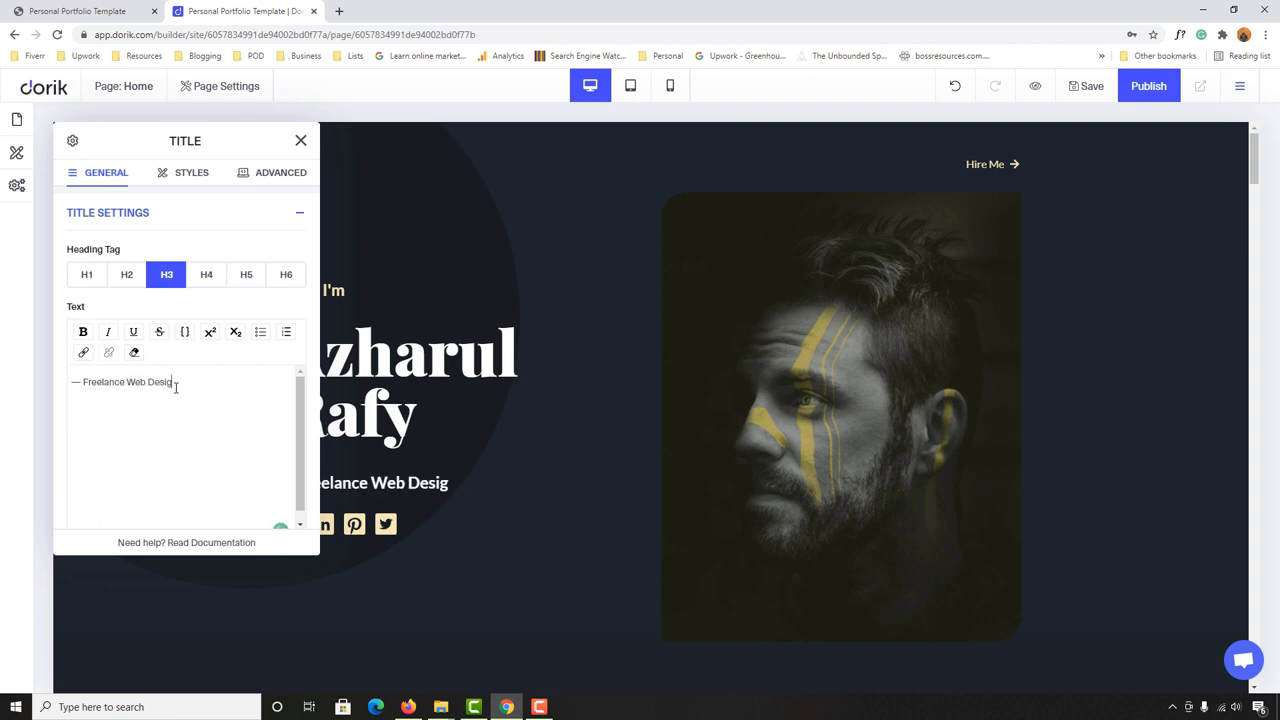
left_click(300, 140)
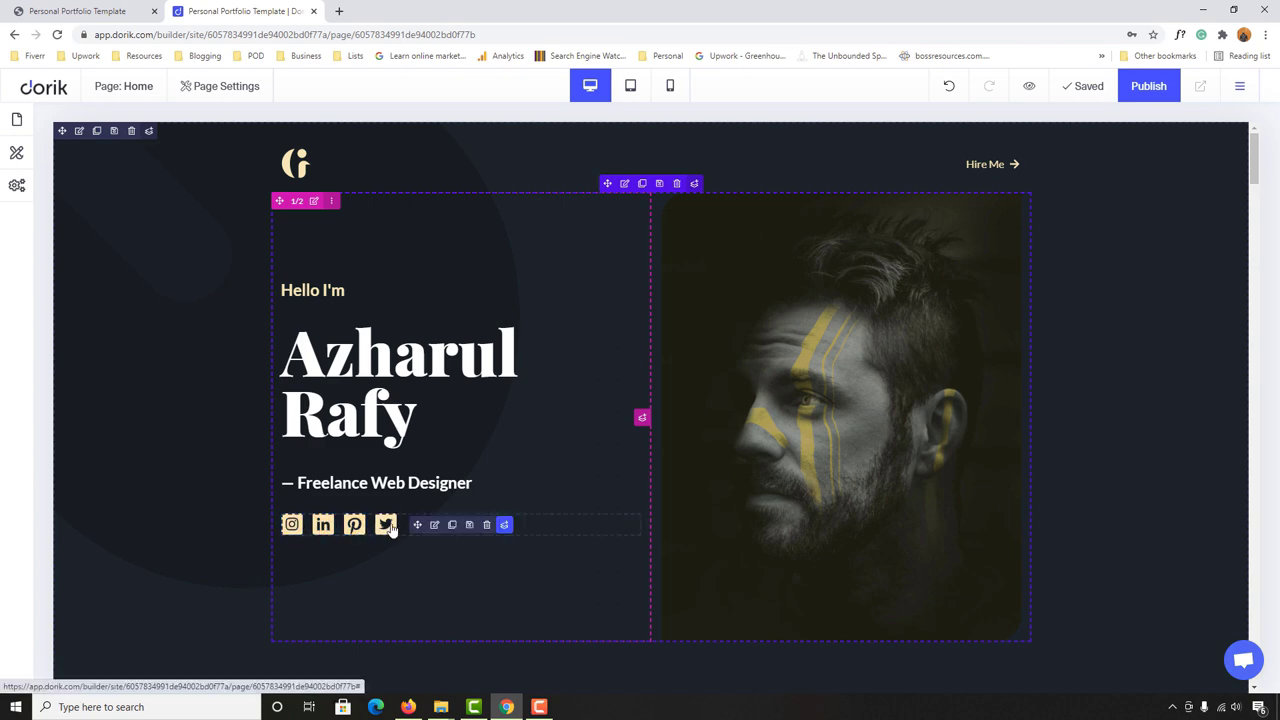
- In the Social Icon settings, delete the Pinterest item and add a new Item 4
left_click(434, 526)
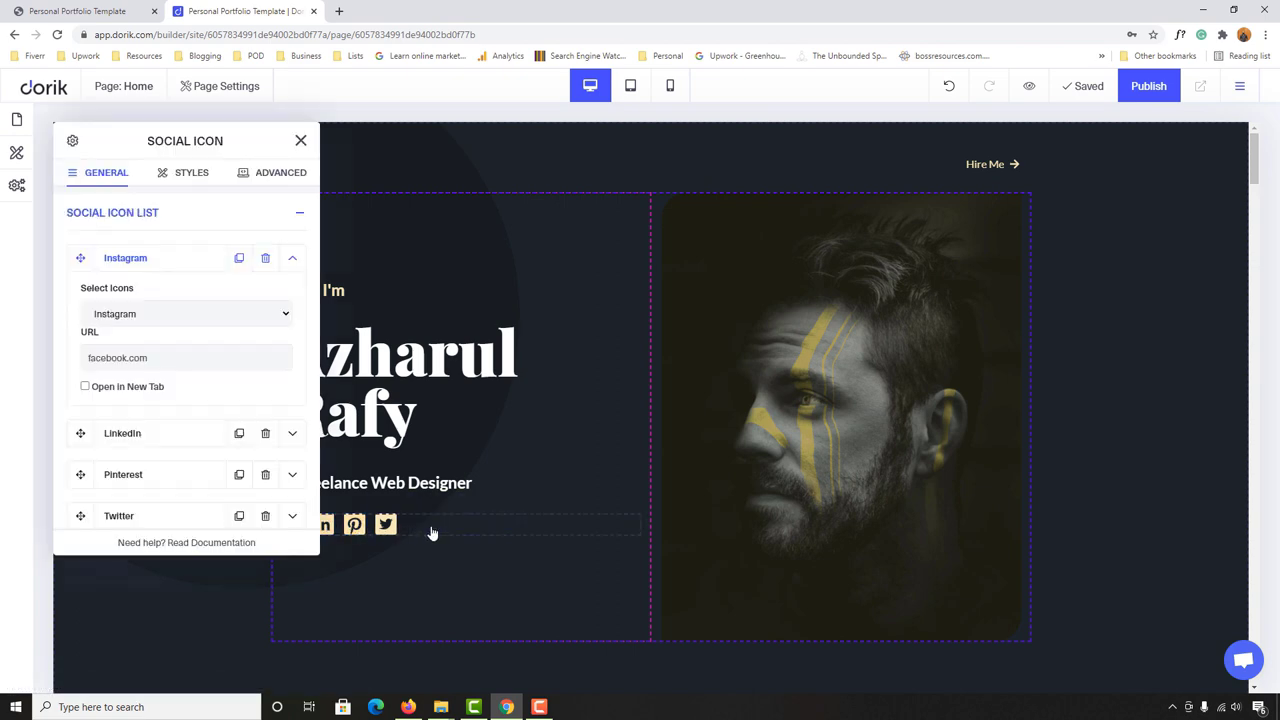
scroll(115, 300, "down", 1)
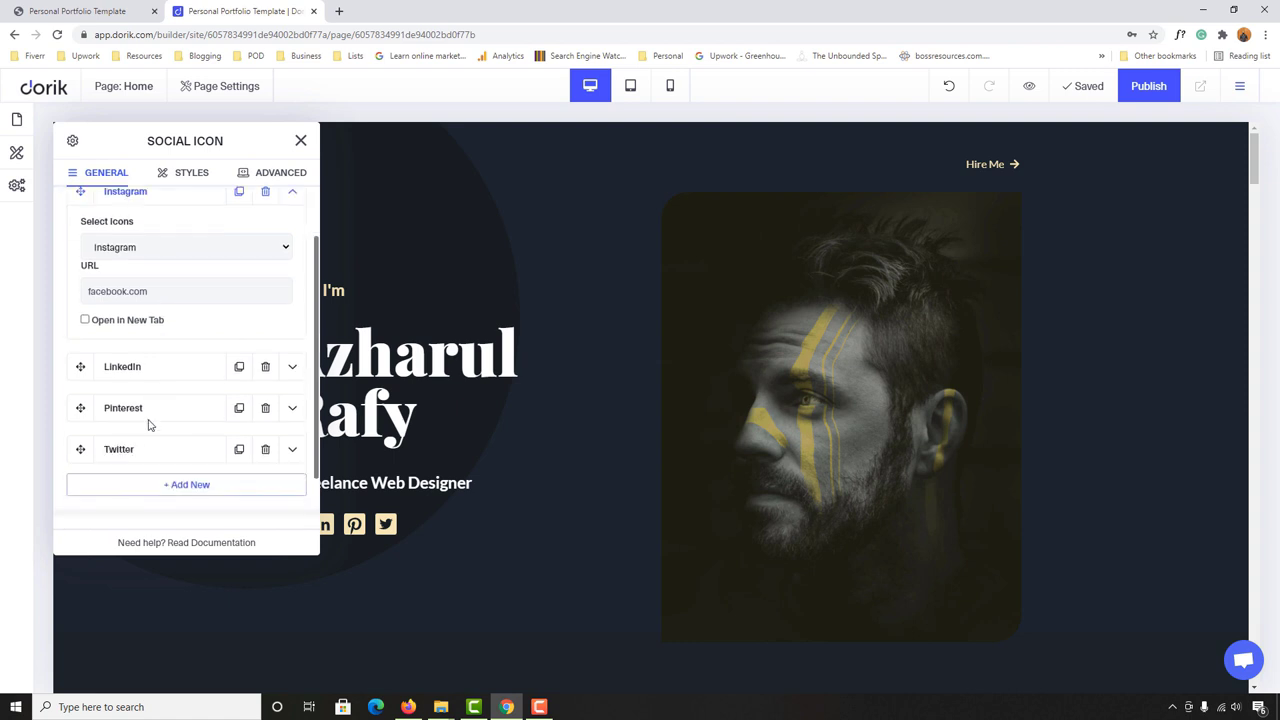
scroll(115, 300, "up", 1)
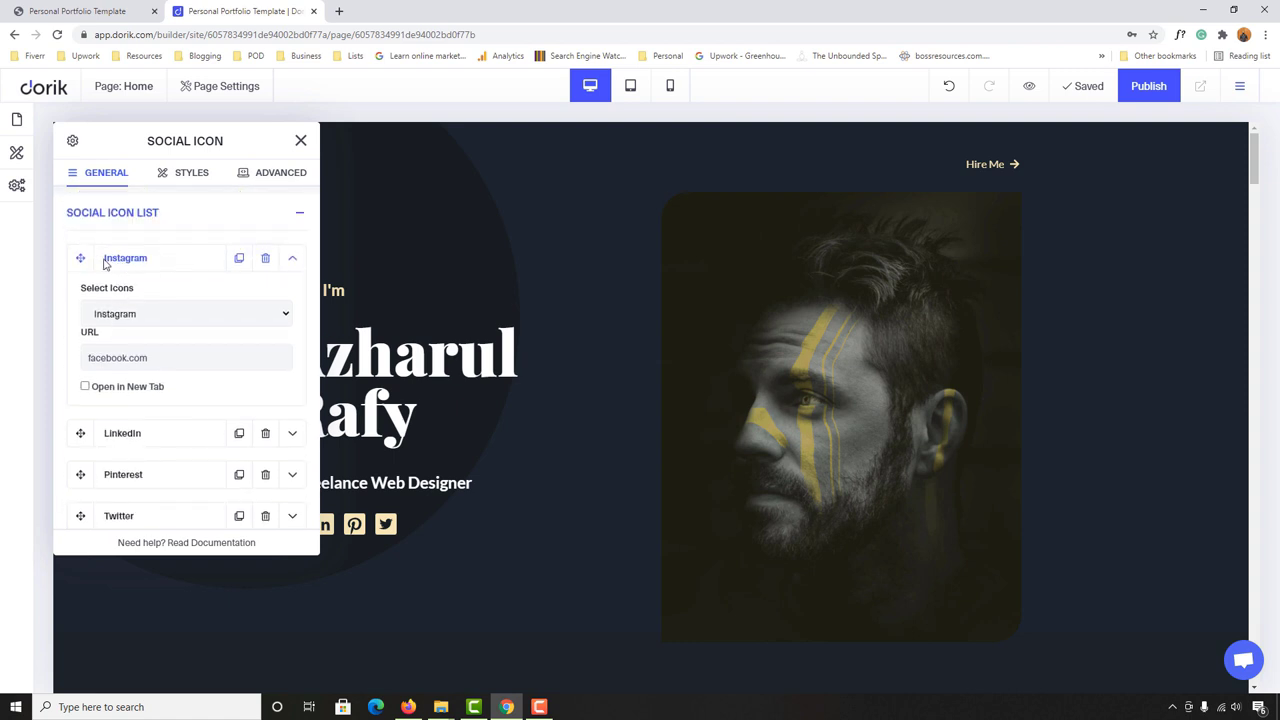
left_click(290, 262)
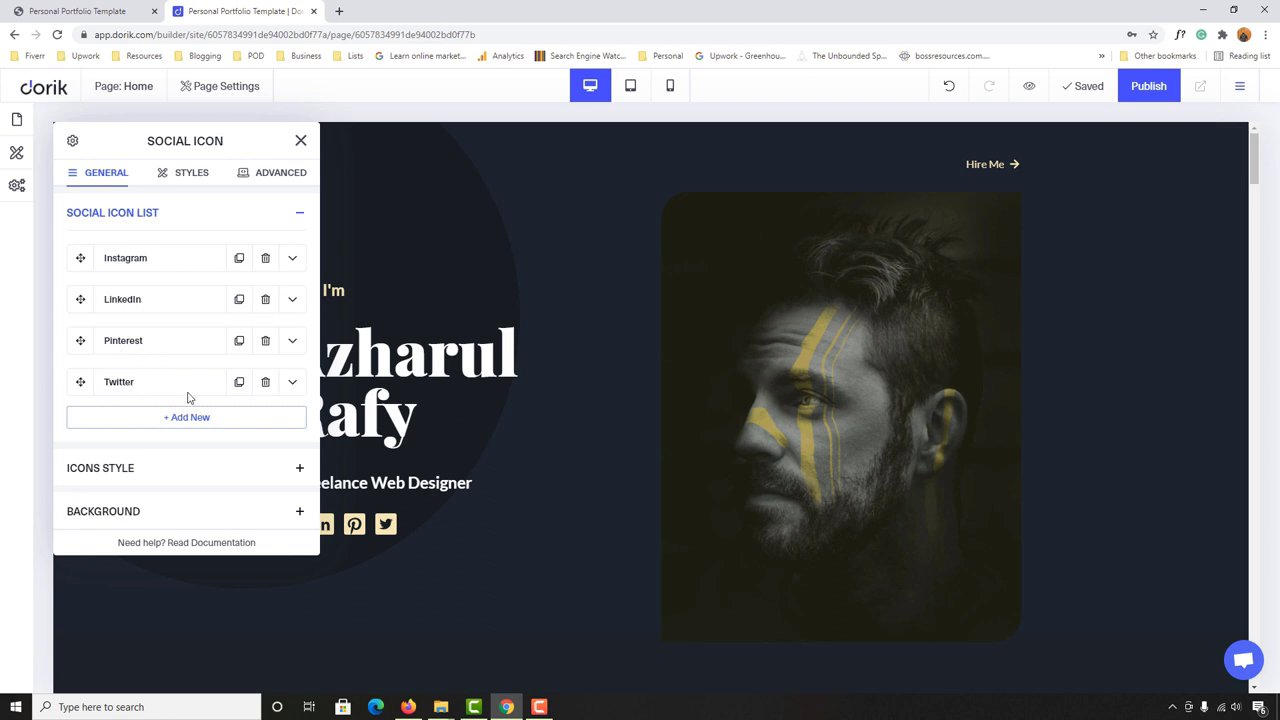
left_click_drag(210, 133, 722, 217)
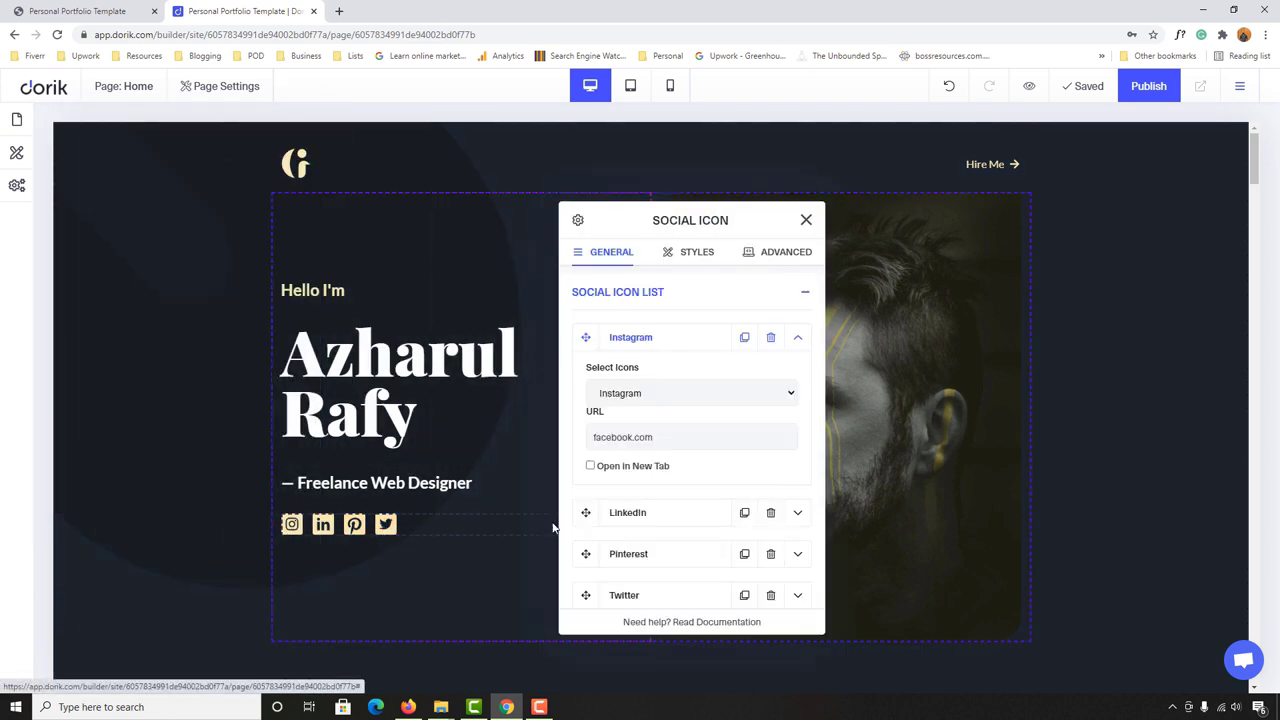
scroll(780, 510, "down", 1)
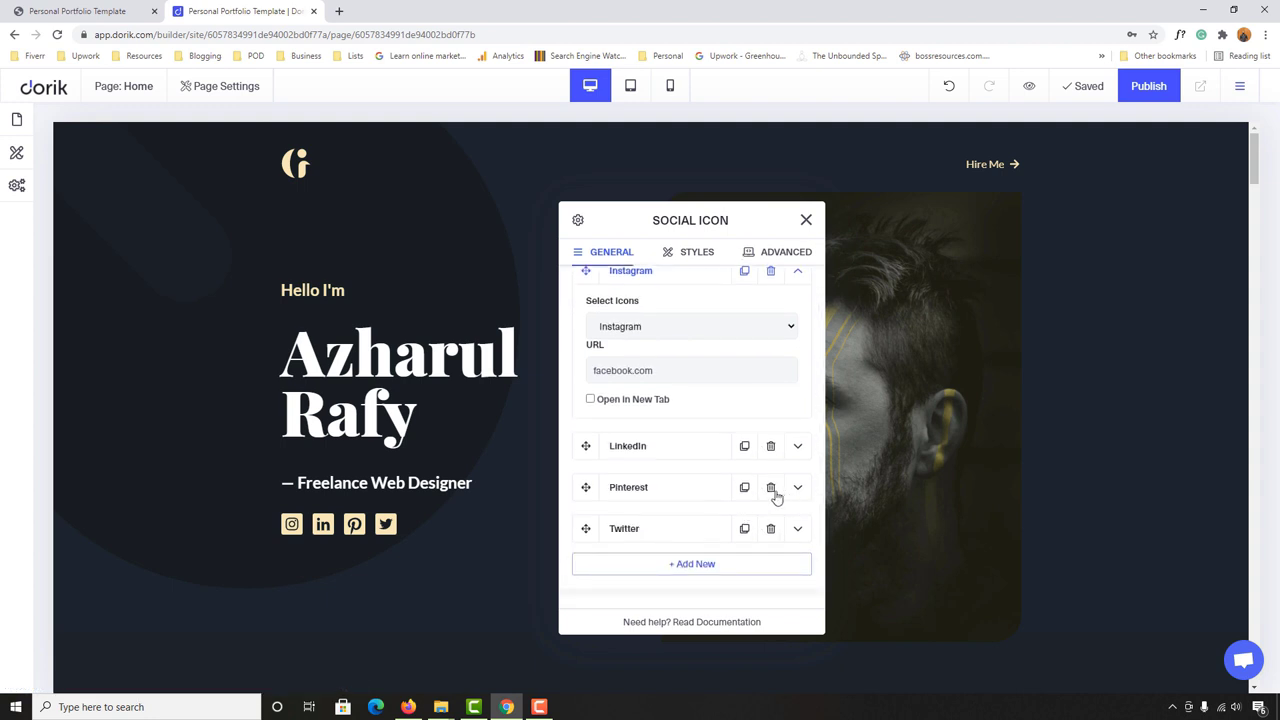
left_click(772, 489)
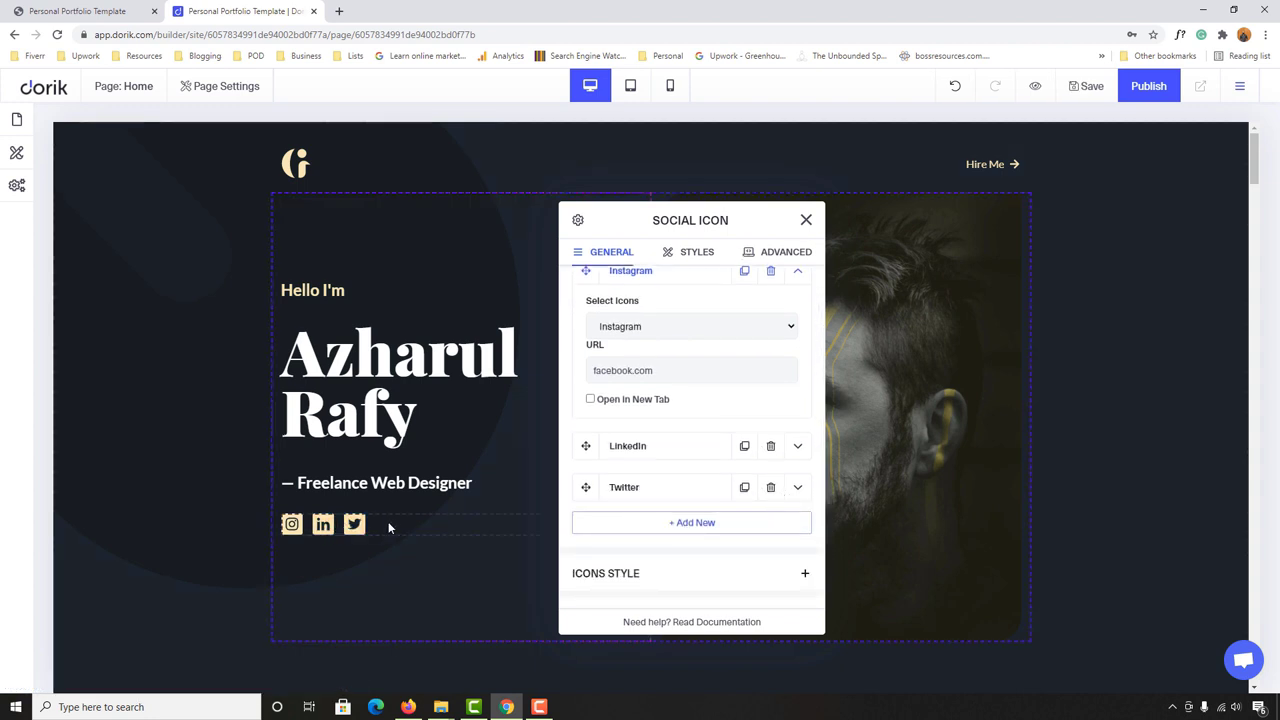
left_click(684, 528)
scroll(690, 528, "down", 1)
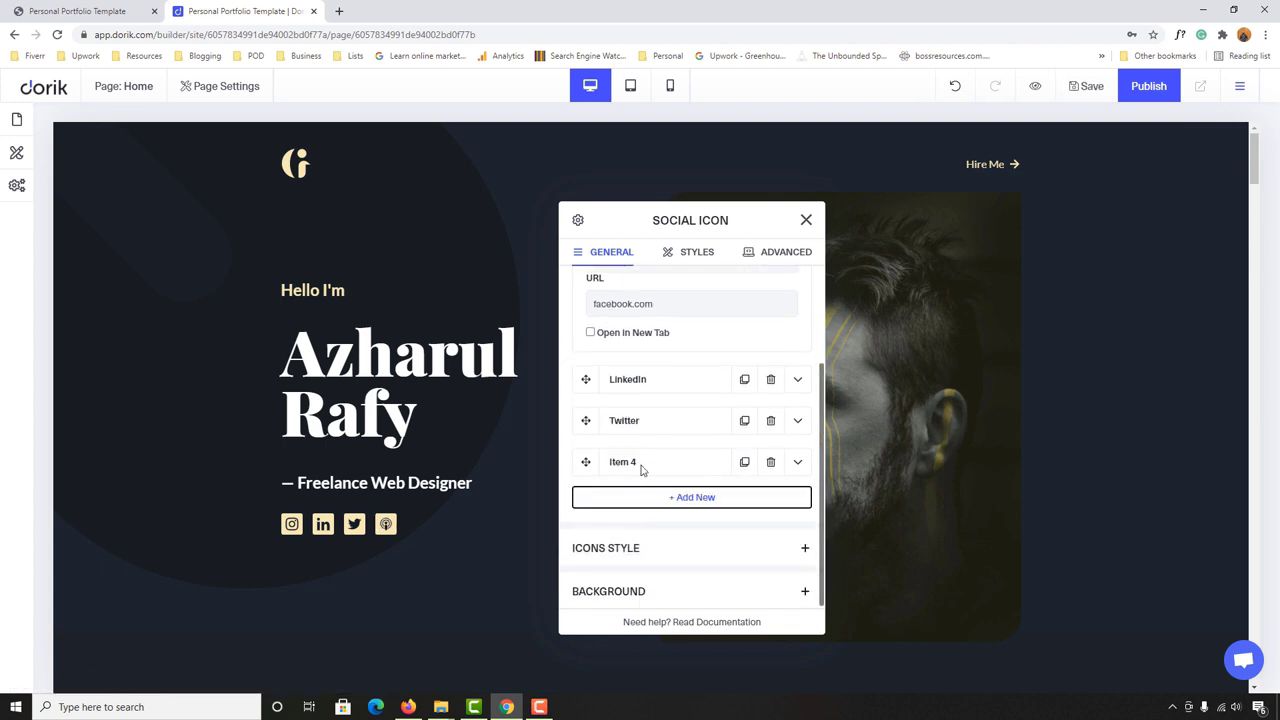
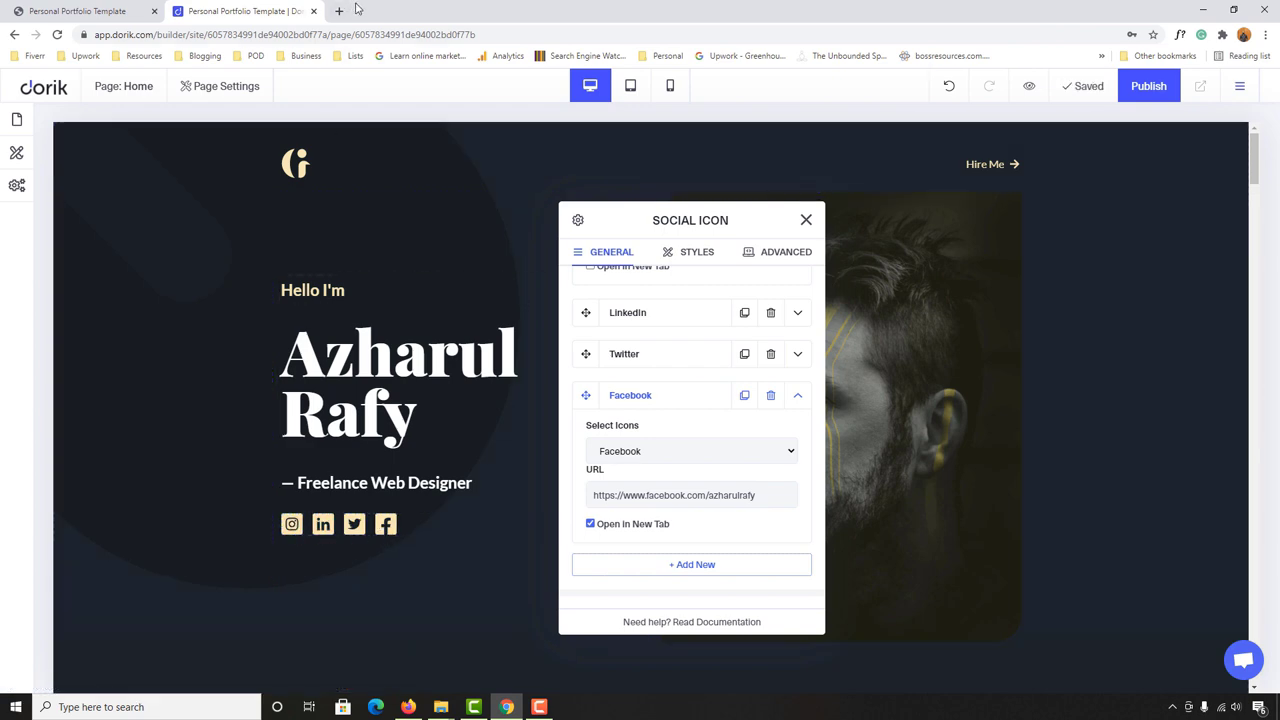
- Test where the live site's Instagram icon links, then come back to the builder
left_click(113, 8)
left_click(275, 470)
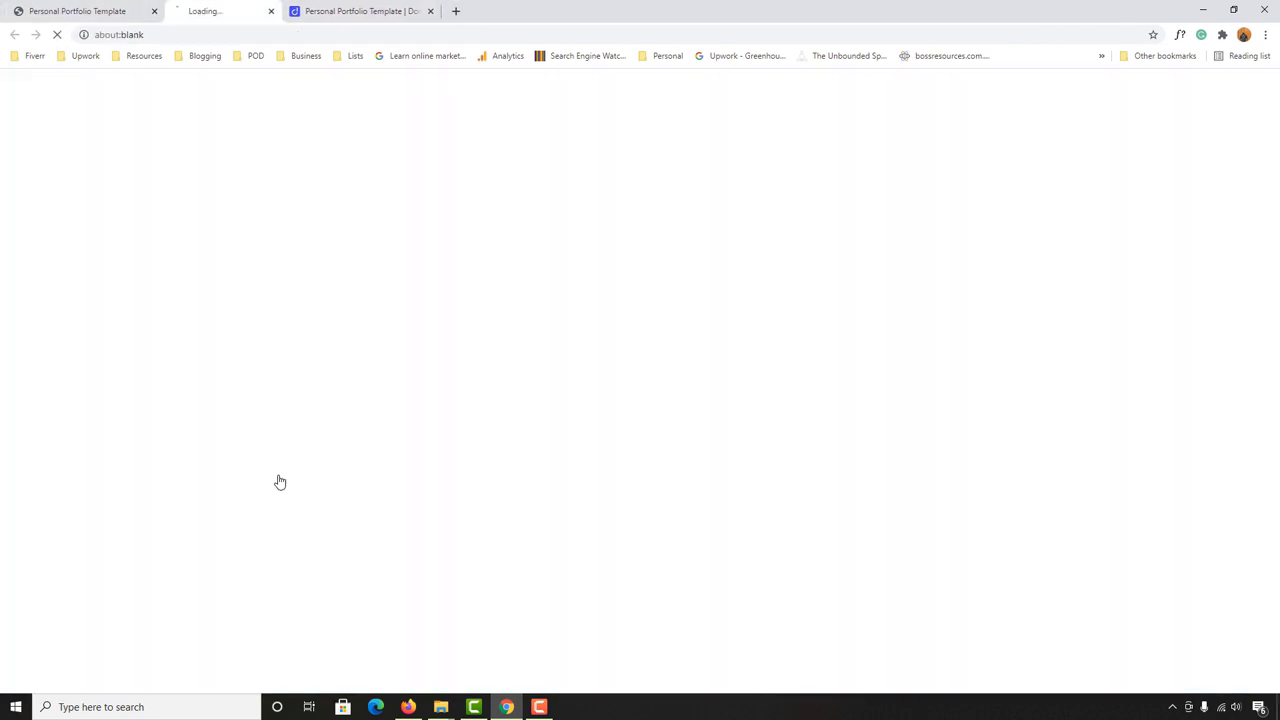
key("ctrl+shift+Tab")
left_click(275, 470)
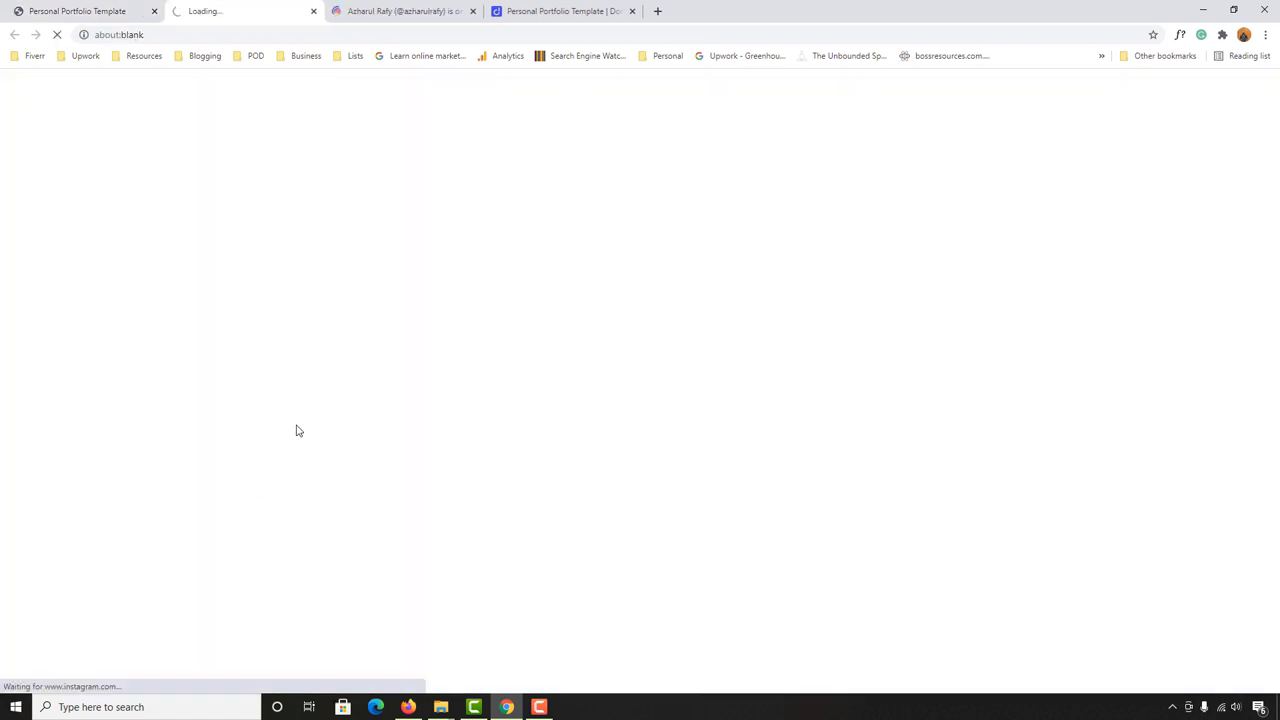
left_click(312, 11)
left_click(312, 11)
left_click(218, 10)
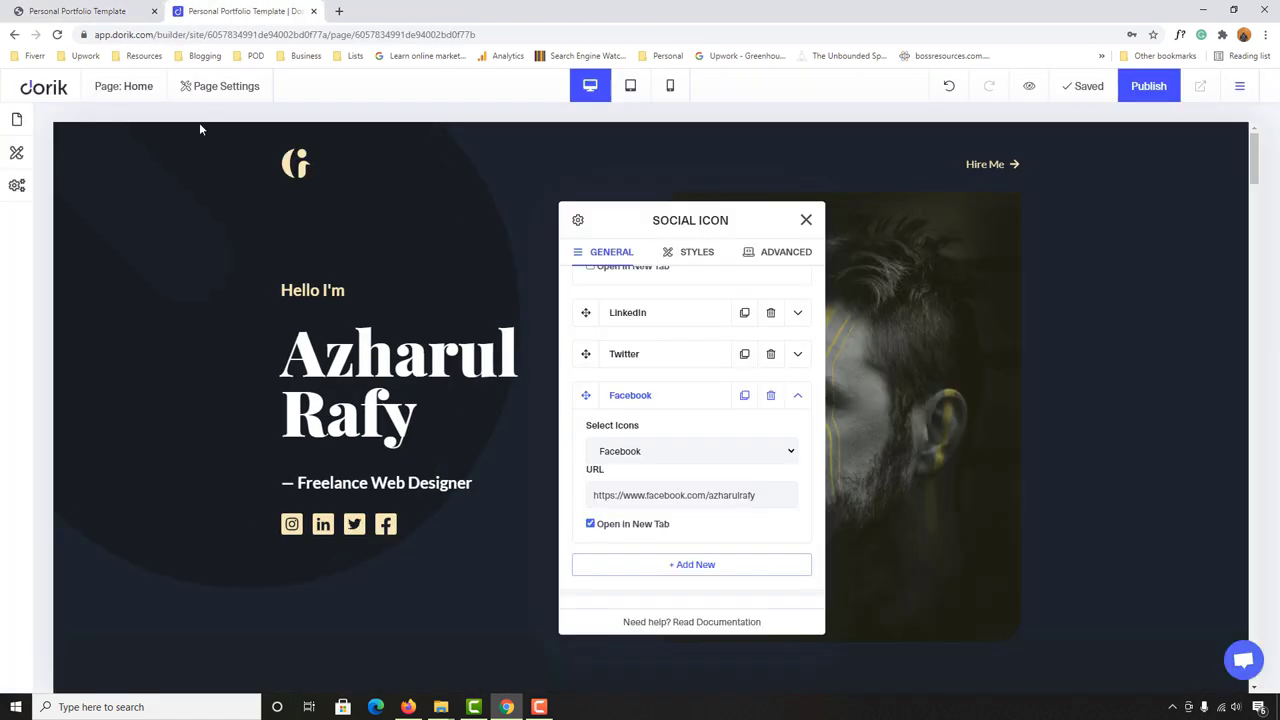
scroll(680, 423, "up", 1)
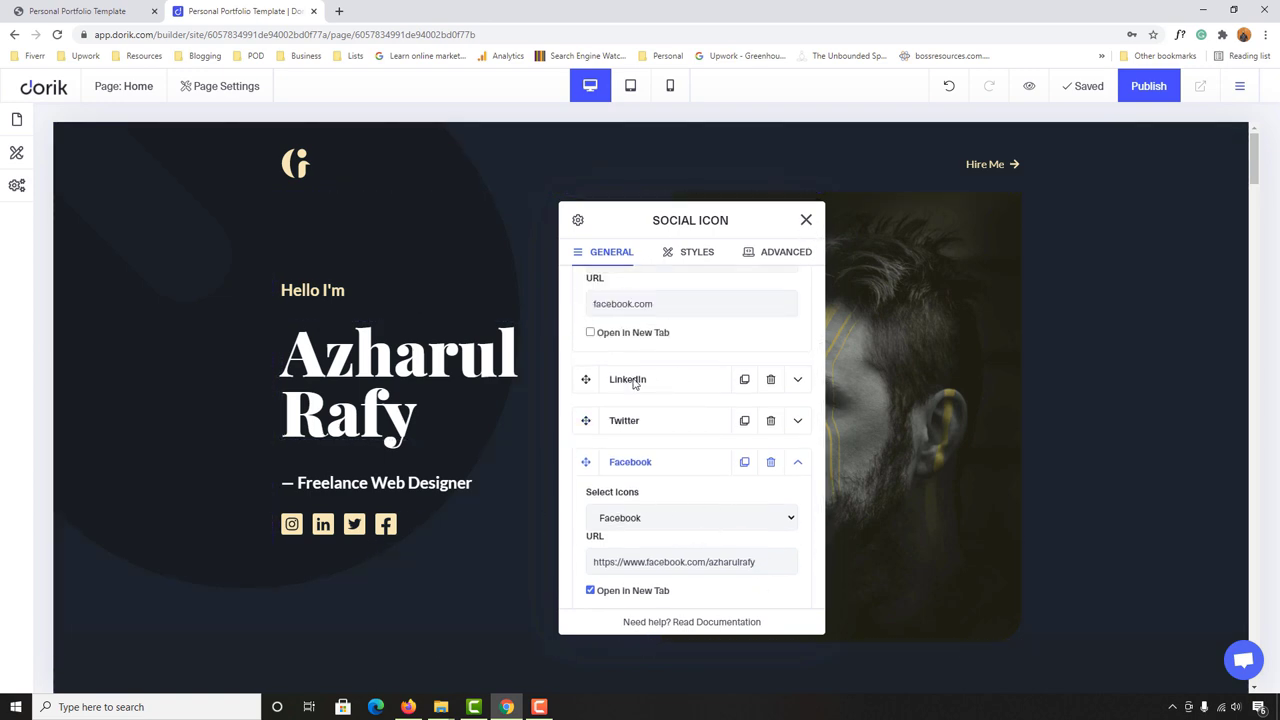
scroll(634, 384, "up", 2)
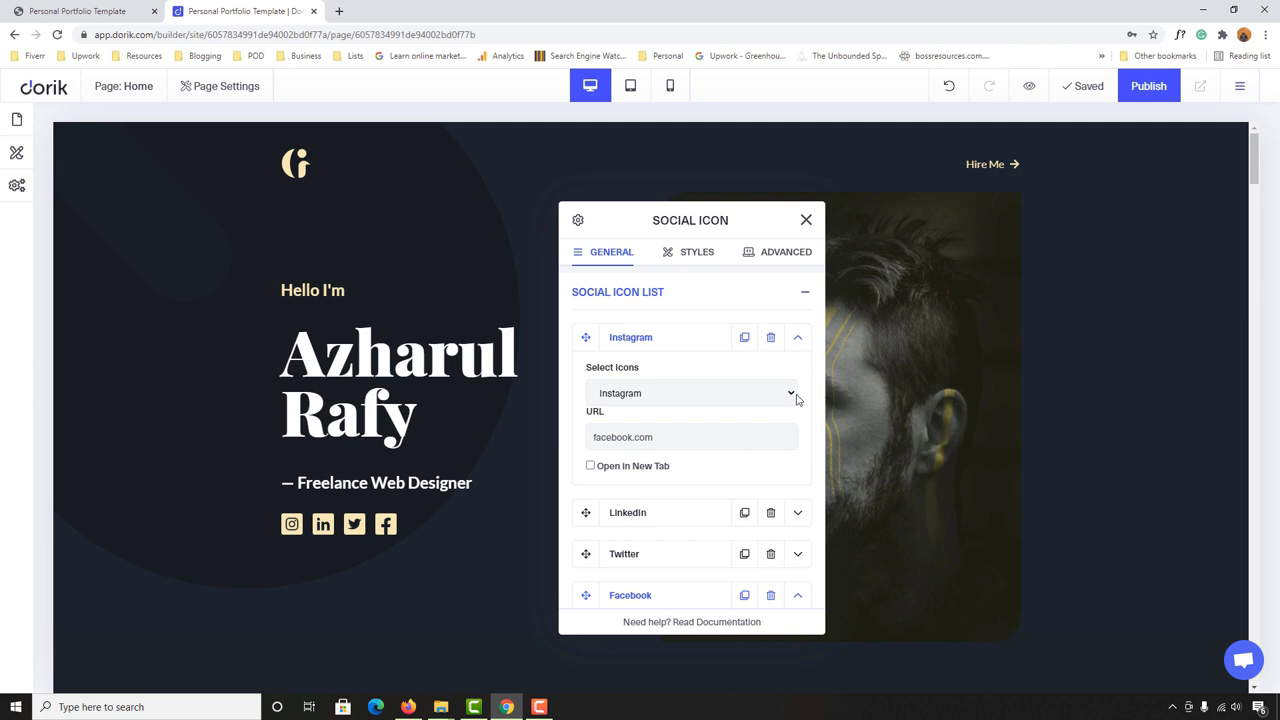
- Replace the Instagram icon's wrong facebook.com URL with the Instagram profile address, opening in a new tab
left_click(639, 437)
left_click_drag(654, 437, 585, 443)
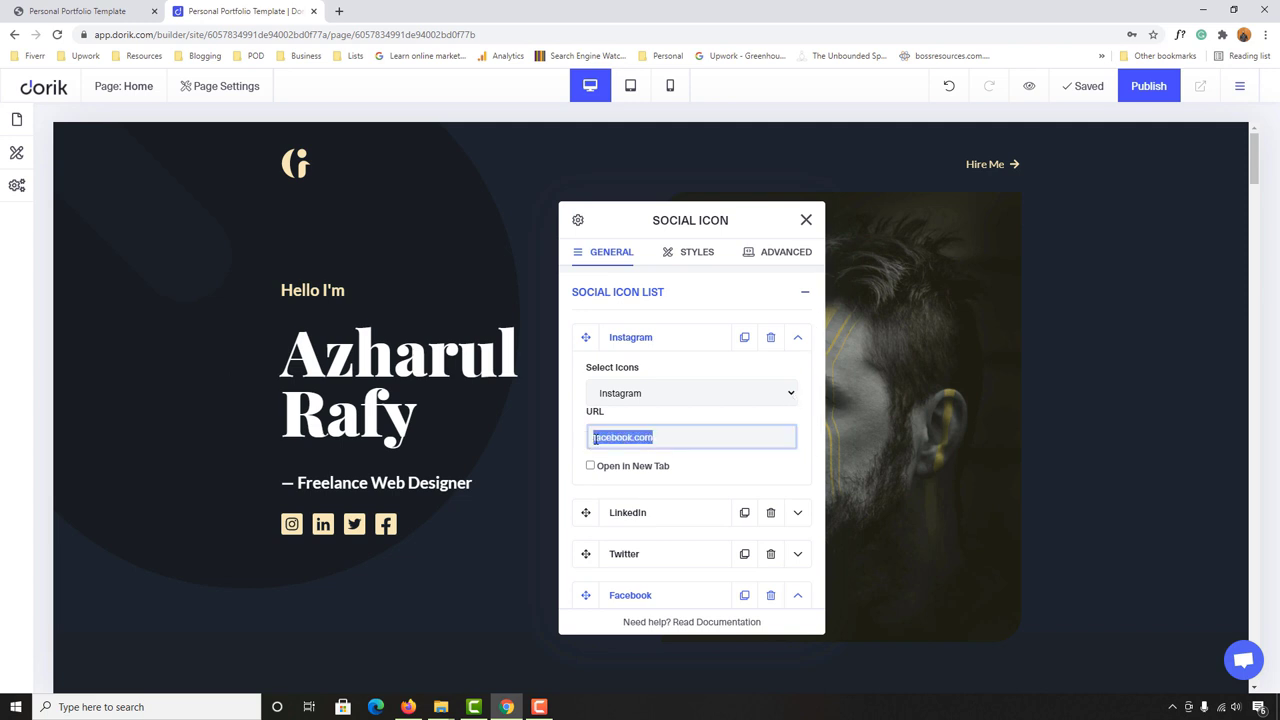
key("BackSpace")
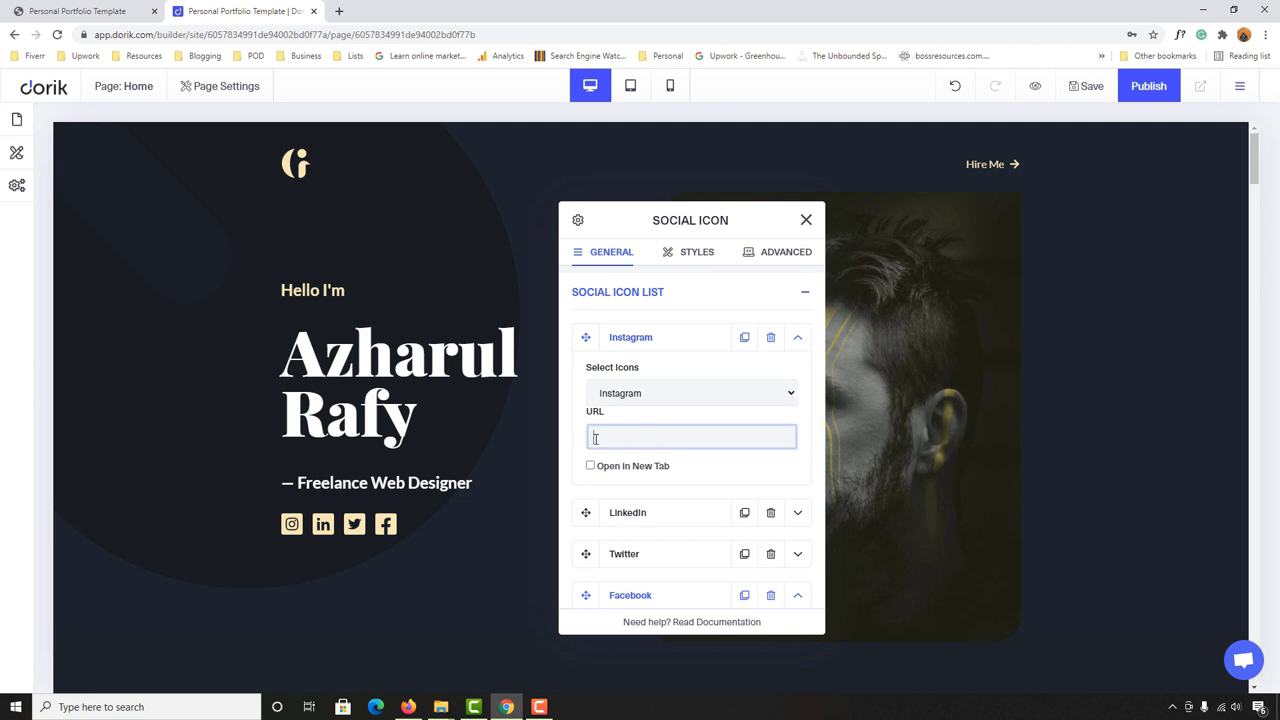
type("h")
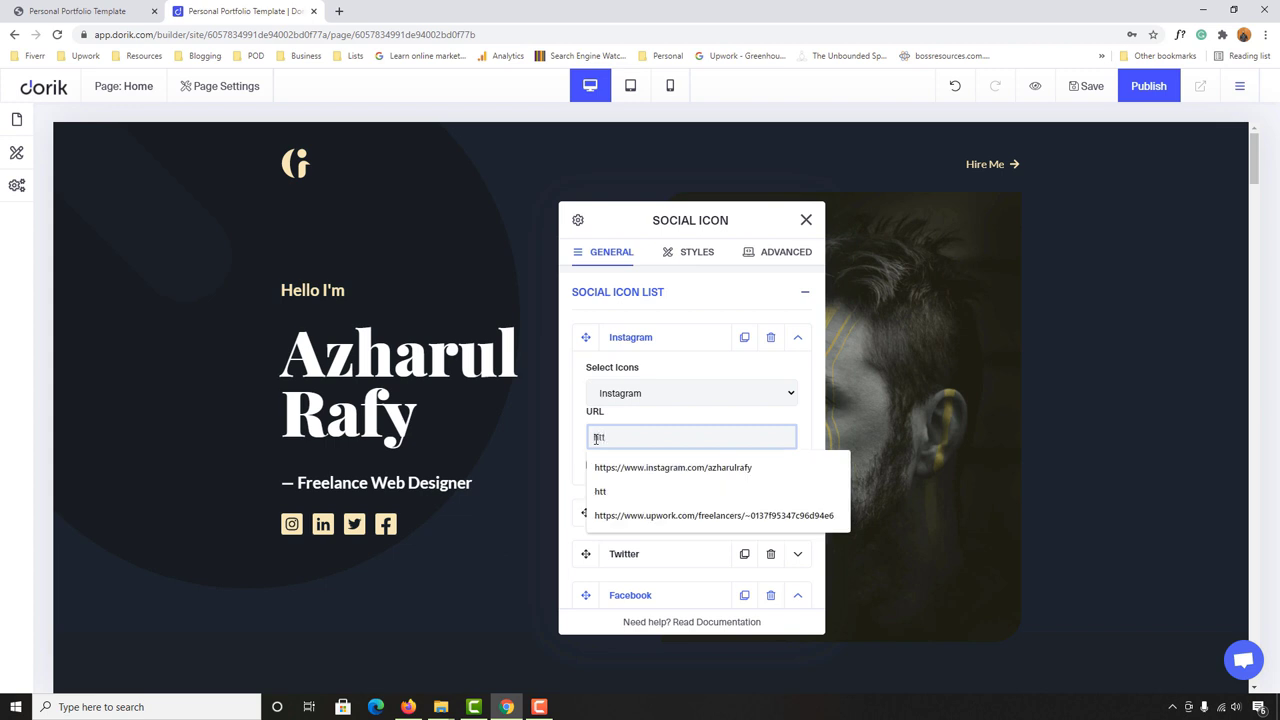
type("tt")
left_click(627, 467)
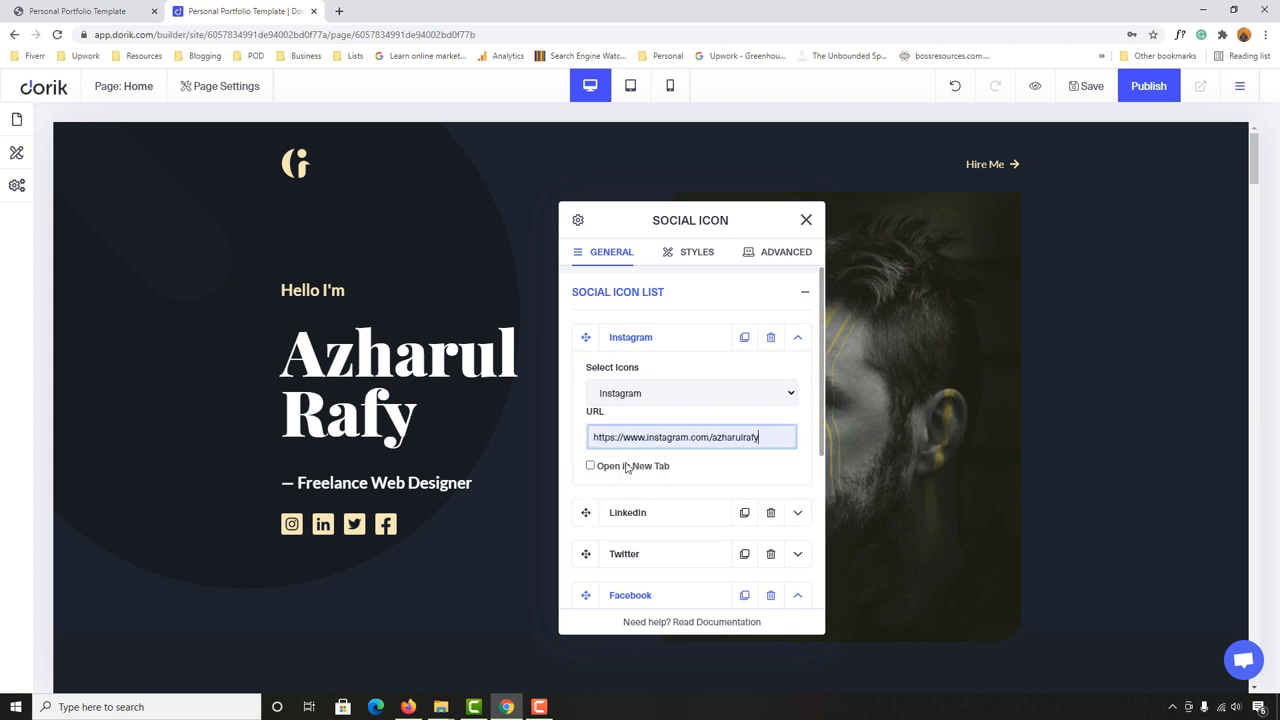
left_click(591, 466)
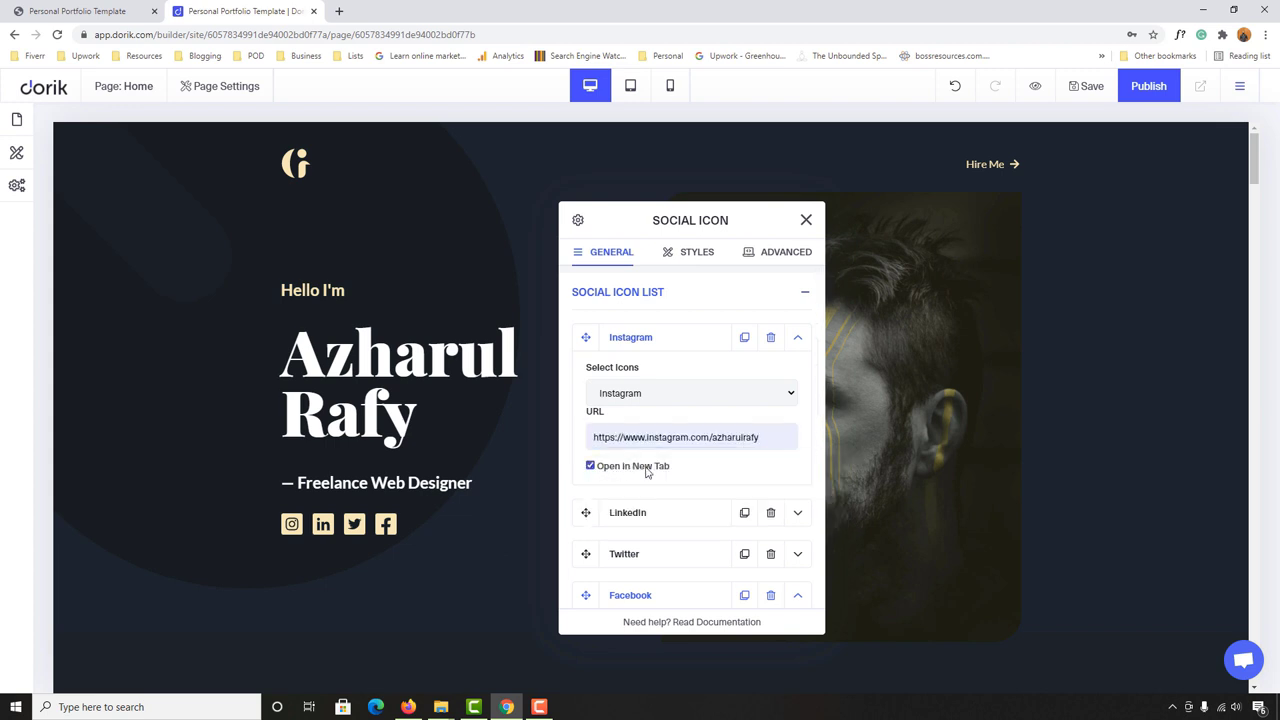
left_click(806, 221)
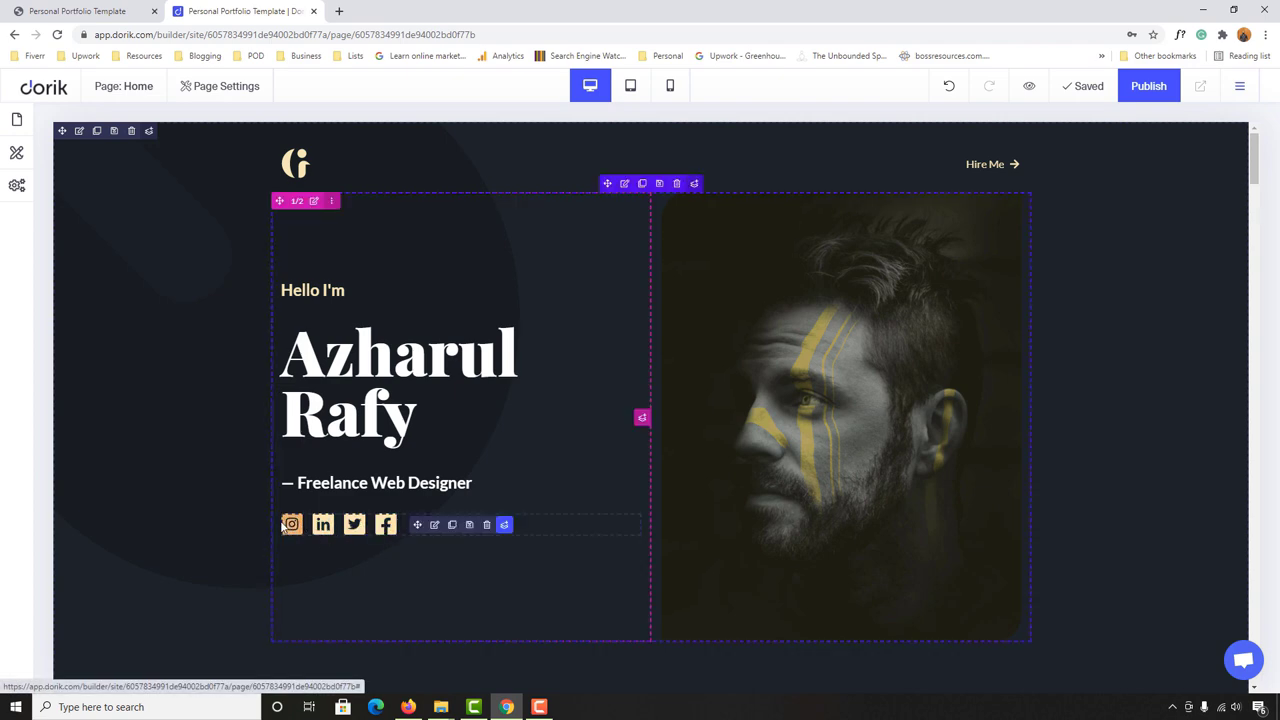
- Drag Facebook to the top of the Social Icon List so it leads the hero's icons
left_click(435, 526)
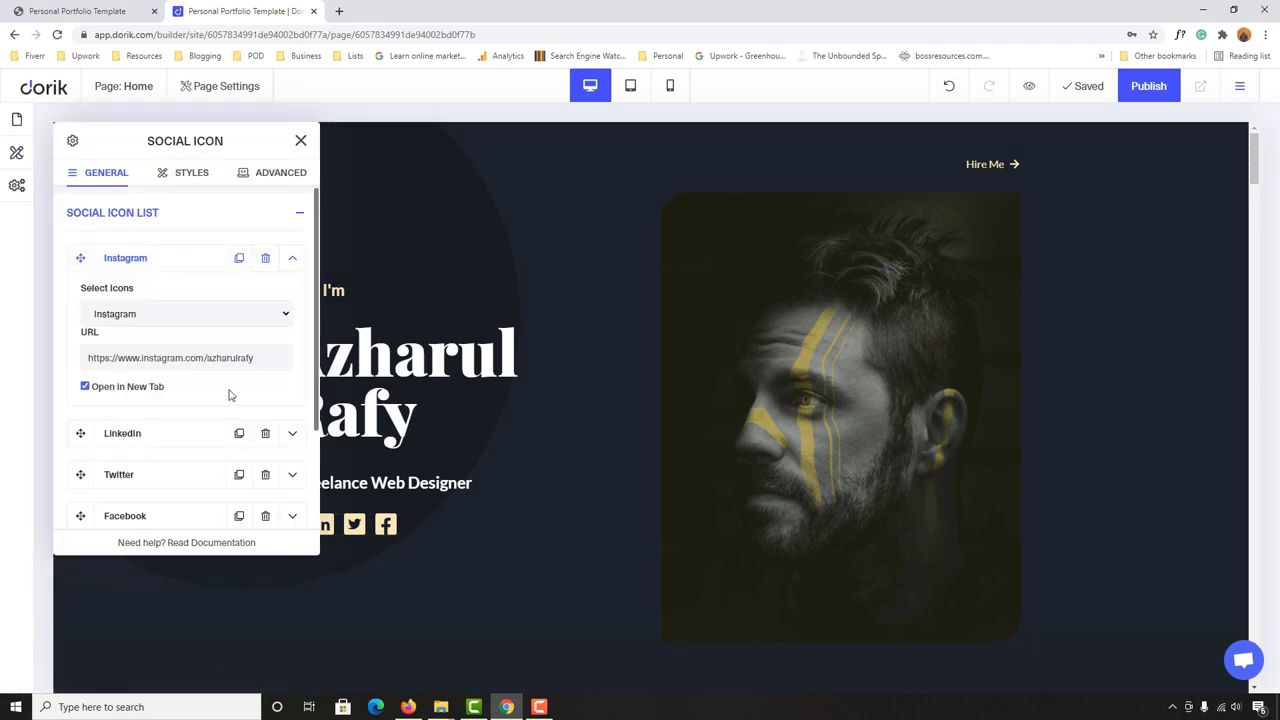
scroll(178, 381, "down", 1)
scroll(183, 380, "up", 1)
left_click_drag(82, 512, 74, 285)
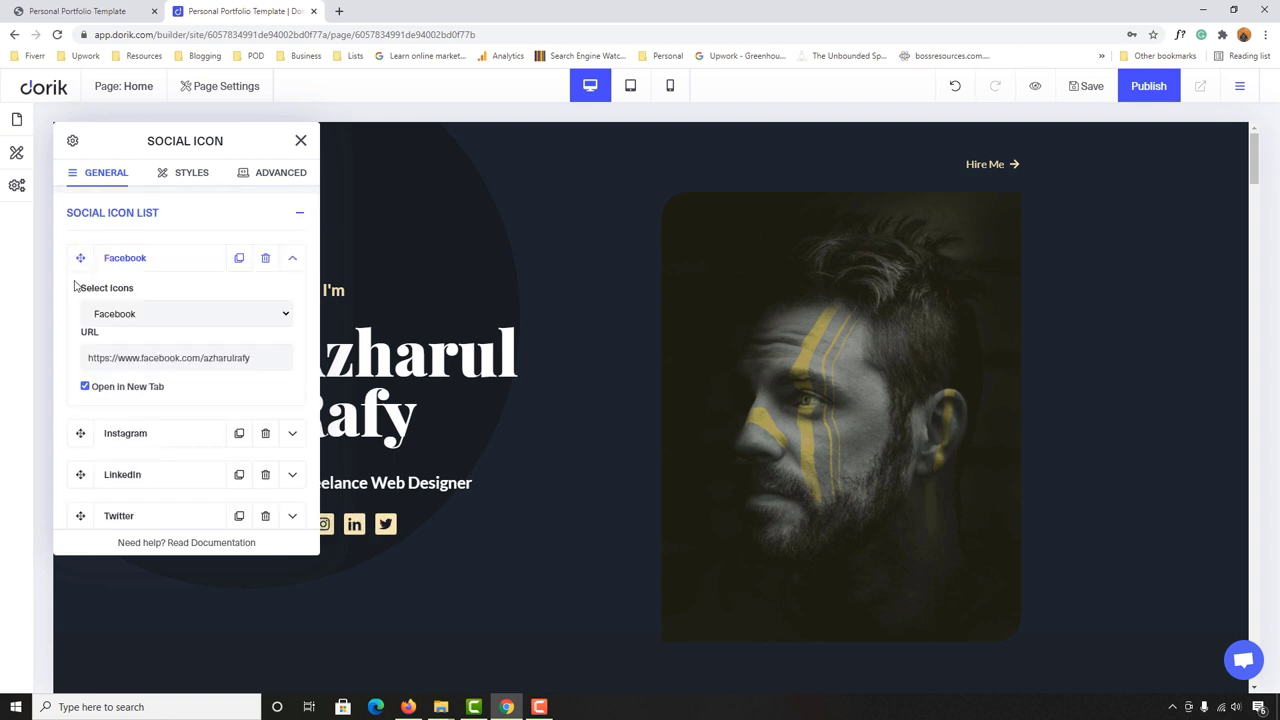
left_click(301, 142)
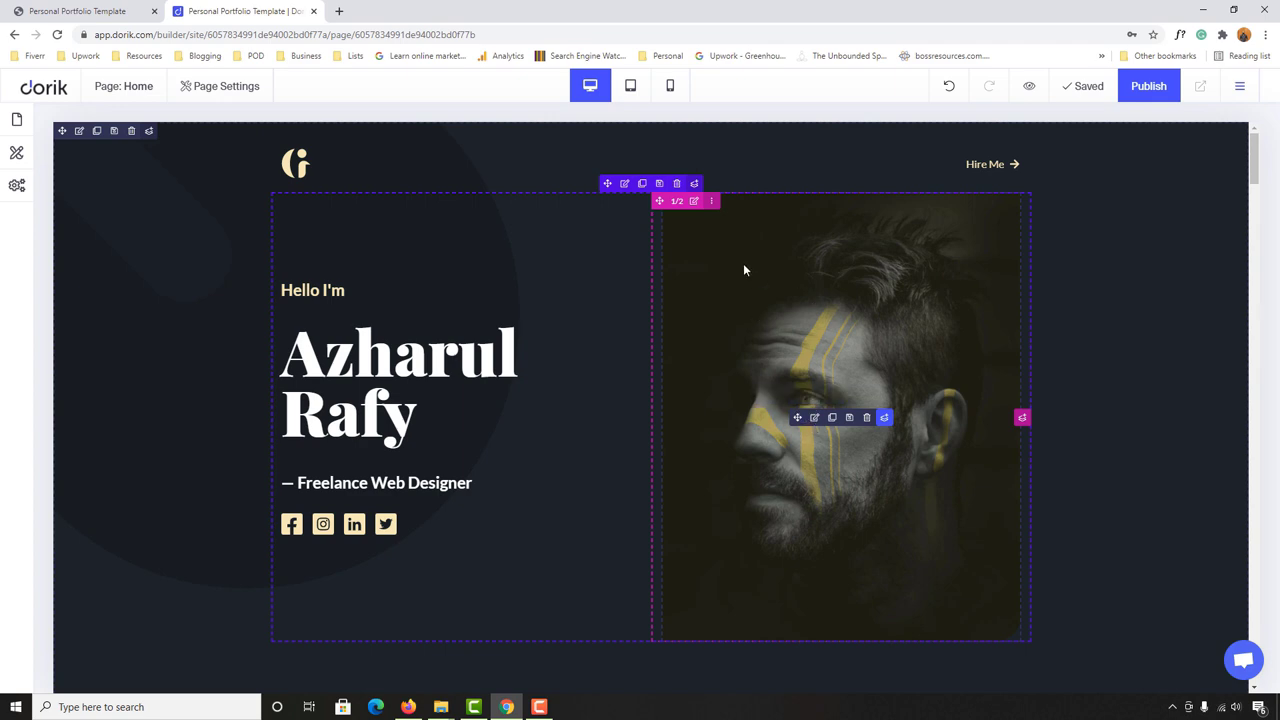
- Delete the current hero portrait and upload as.jpg in its place
left_click(814, 418)
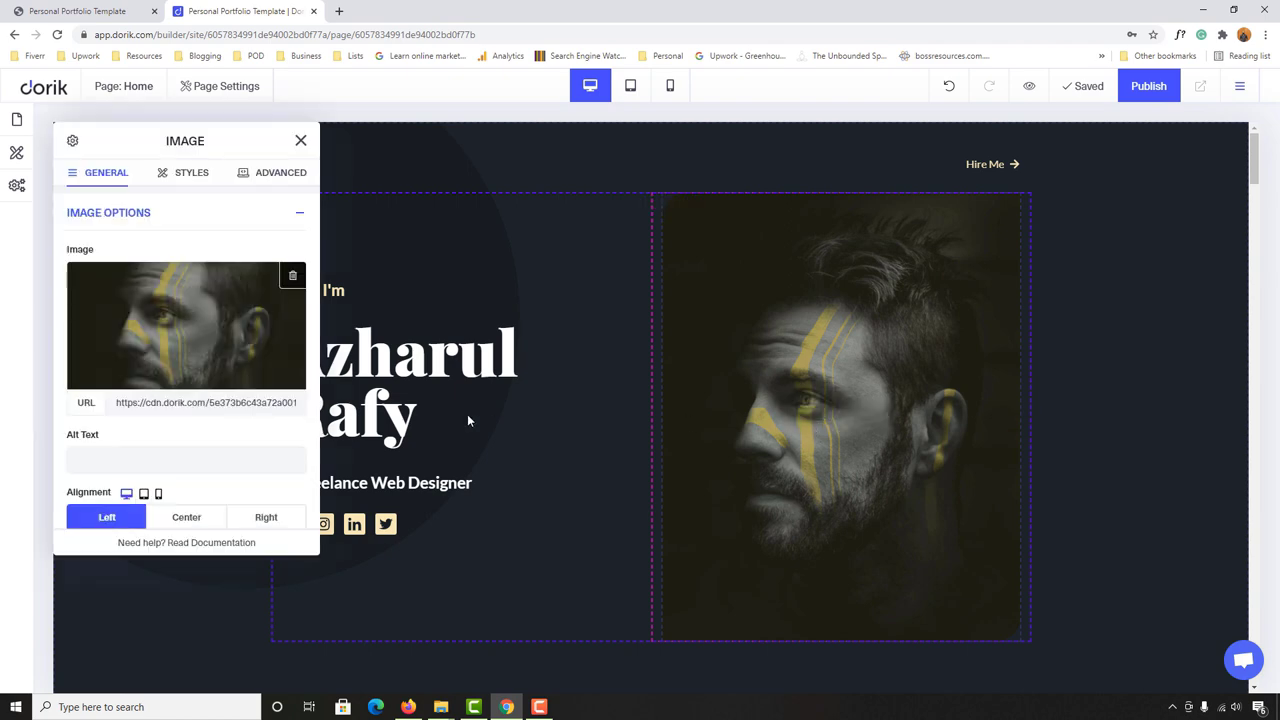
left_click(292, 280)
left_click(185, 327)
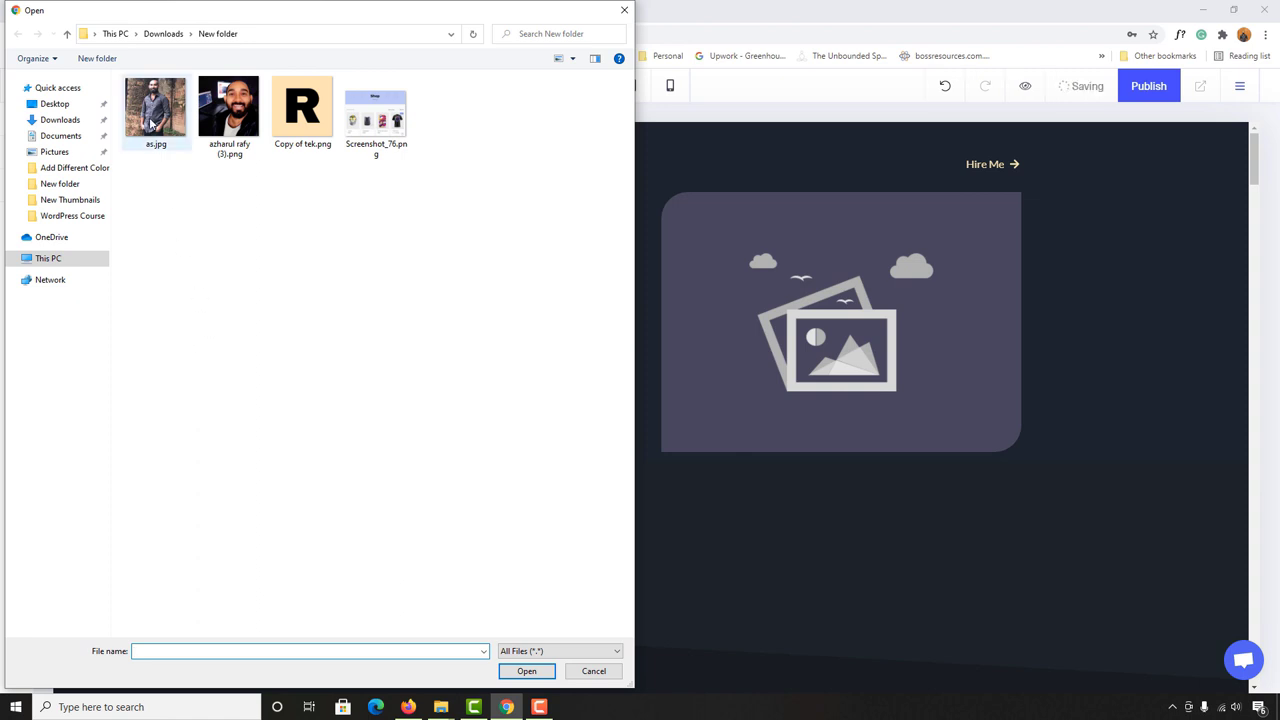
left_click(150, 115)
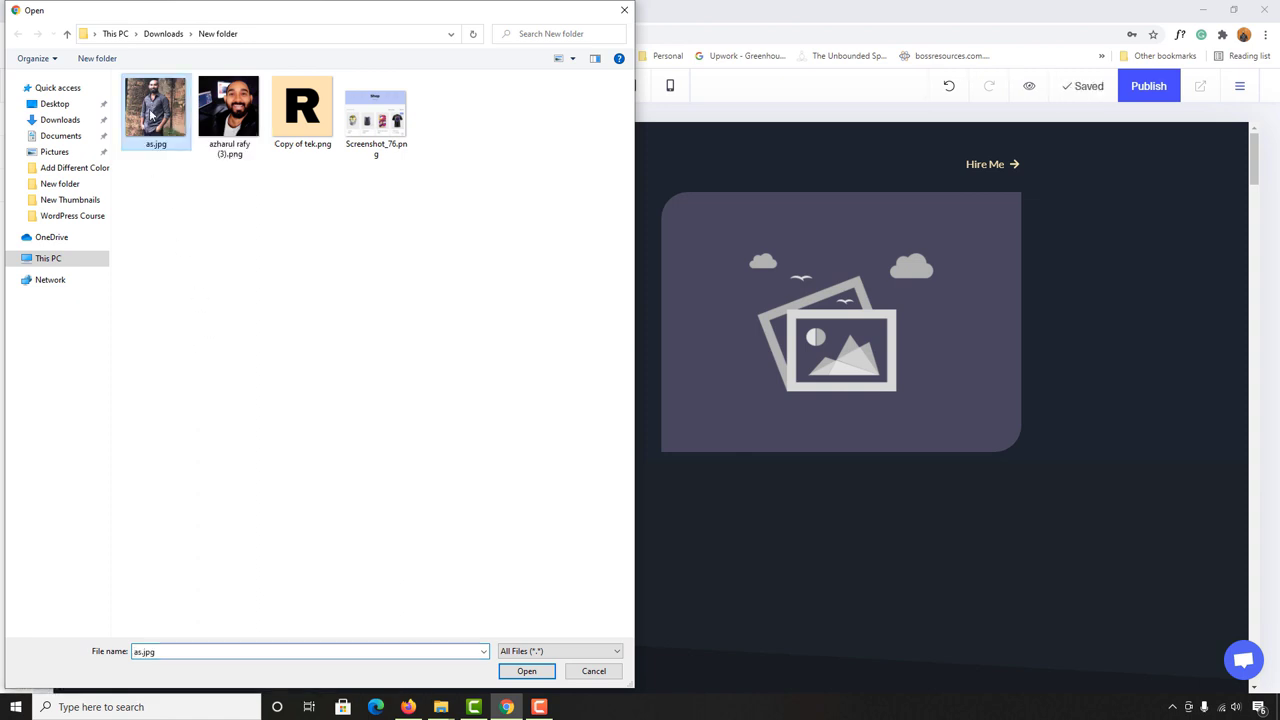
left_click(518, 675)
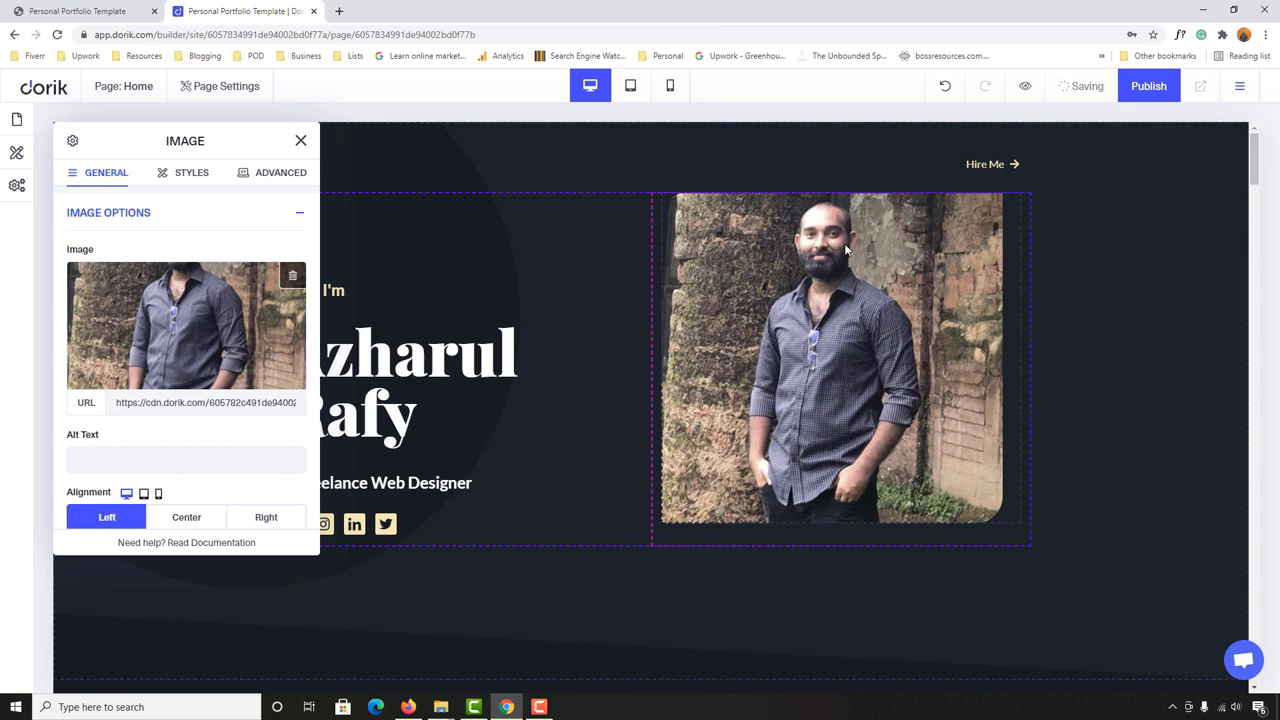
left_click(300, 141)
scroll(186, 498, "down", 1)
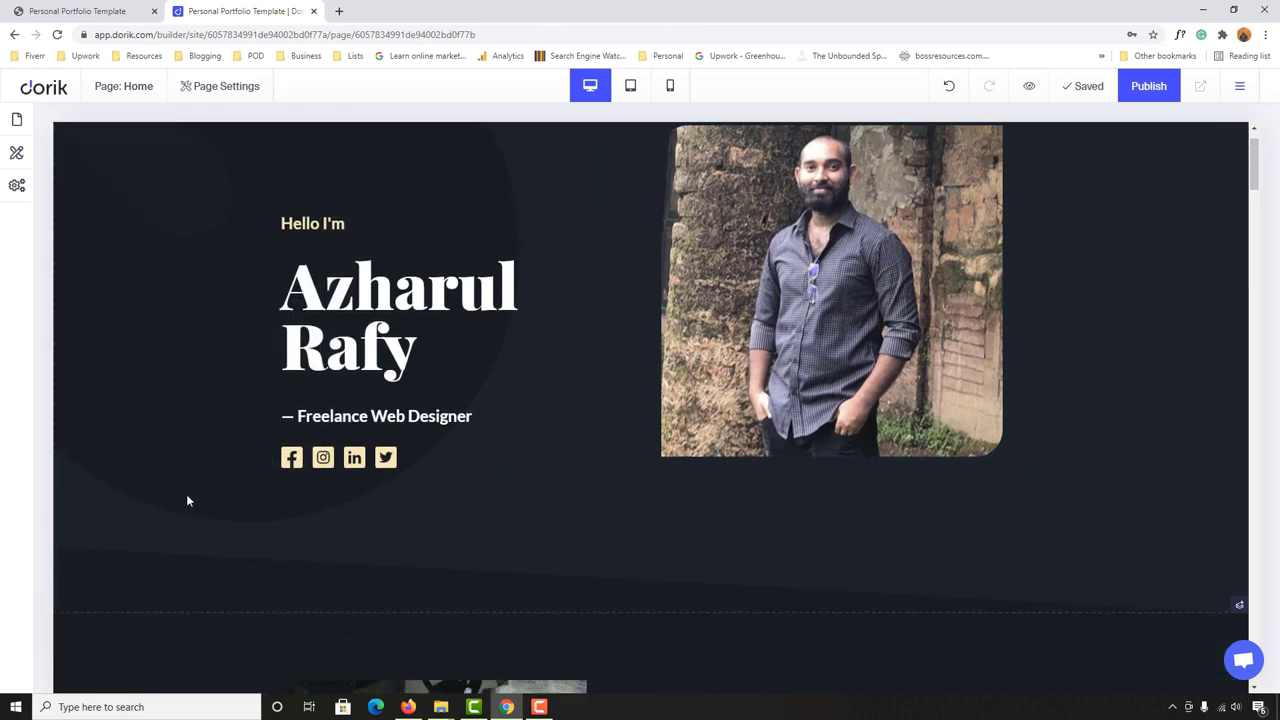
scroll(146, 472, "up", 1)
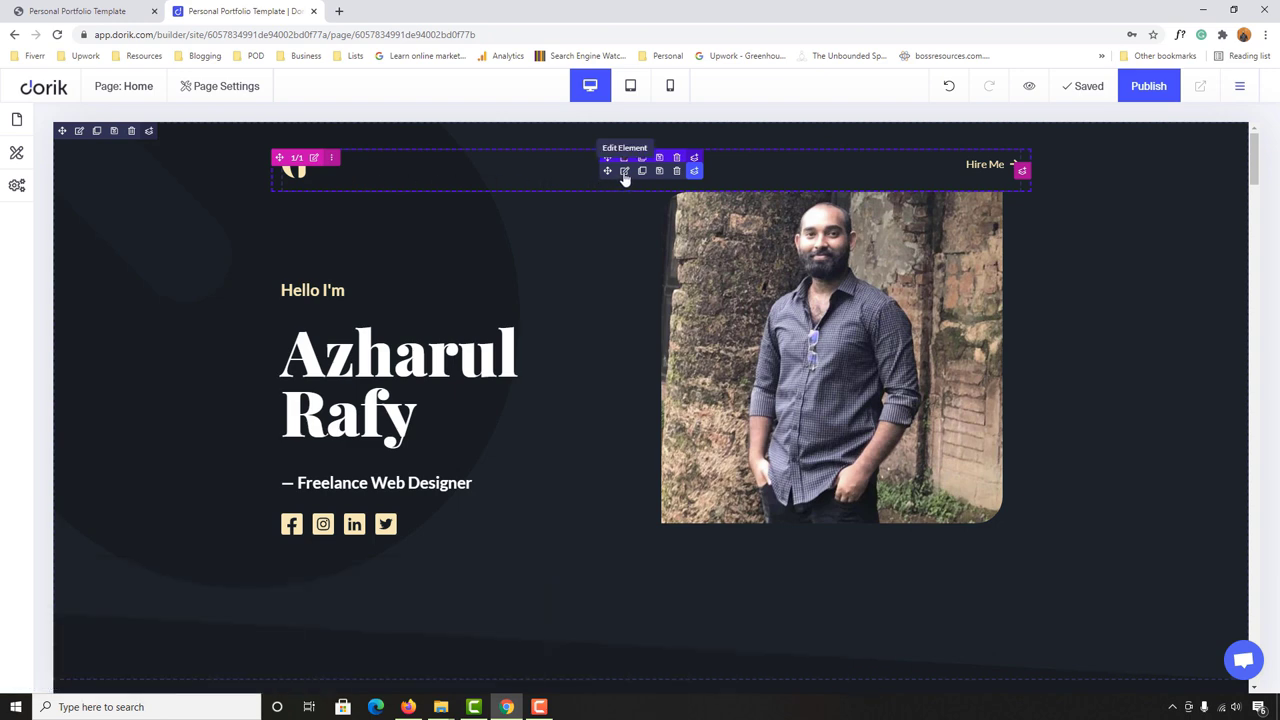
- Replace the navigation brand logo with the uploaded Copy of tek.png image
left_click(624, 172)
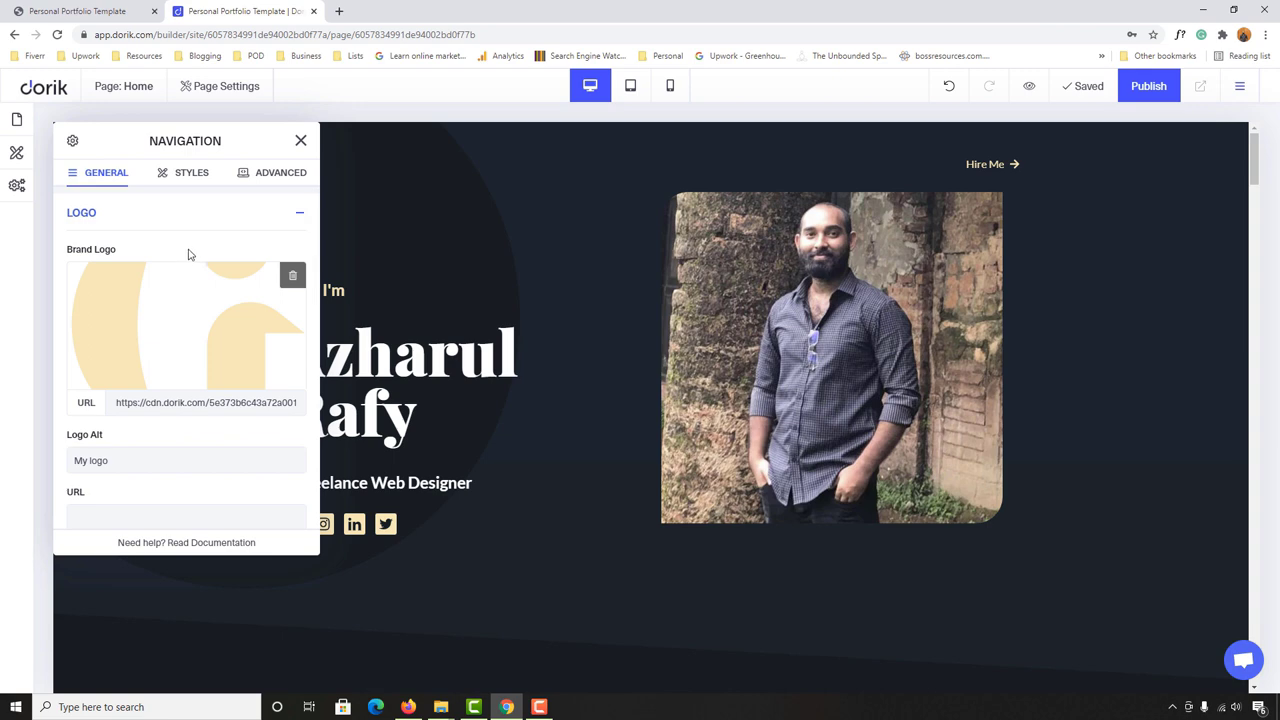
left_click(292, 276)
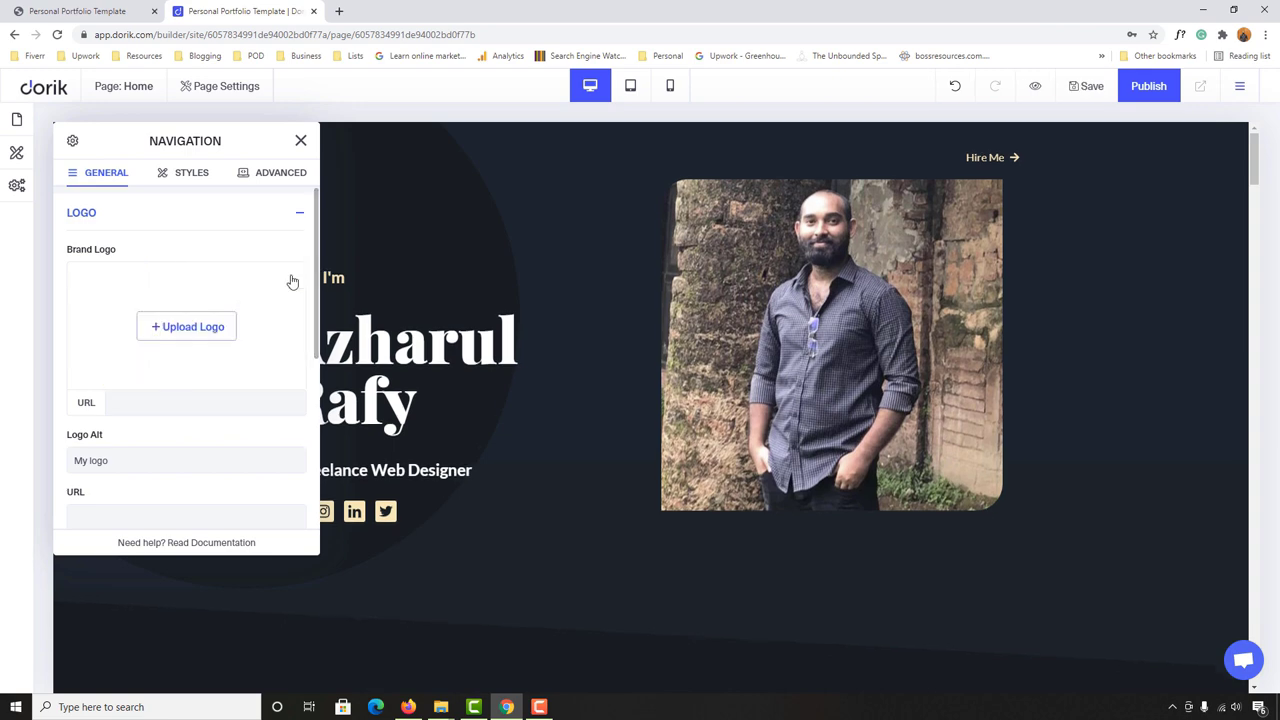
left_click_drag(249, 146, 792, 190)
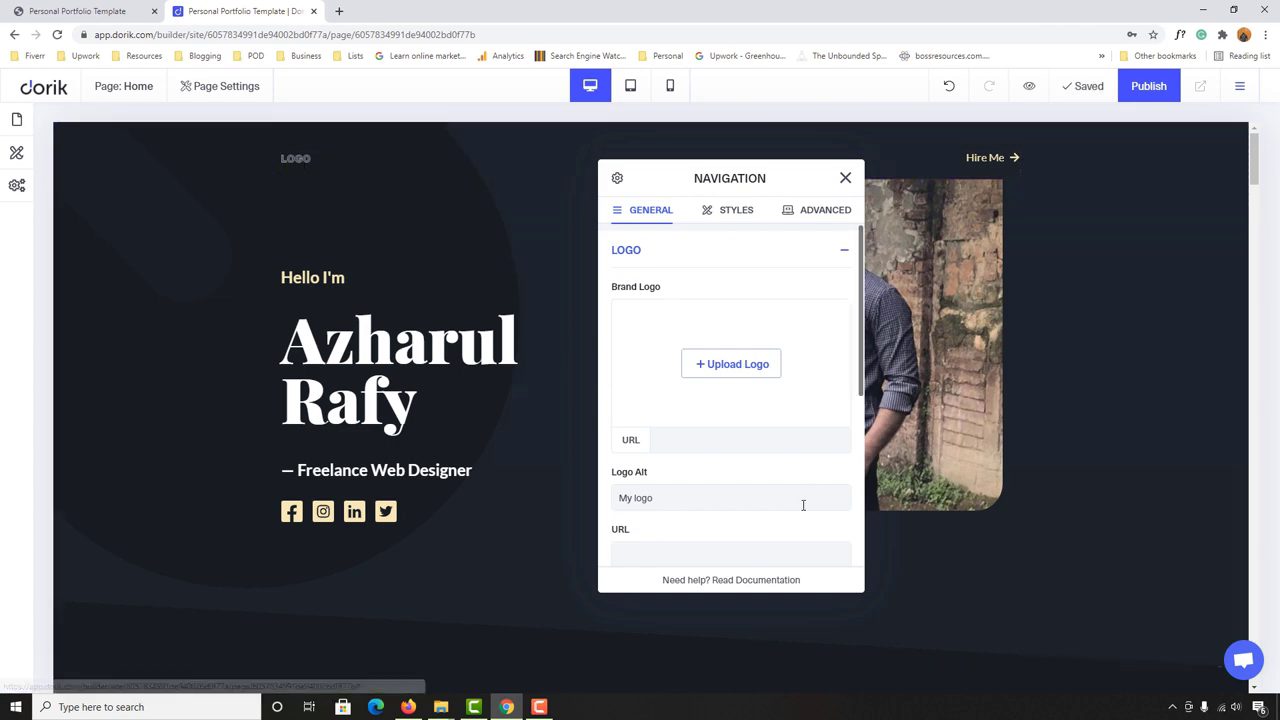
left_click_drag(700, 500, 613, 498)
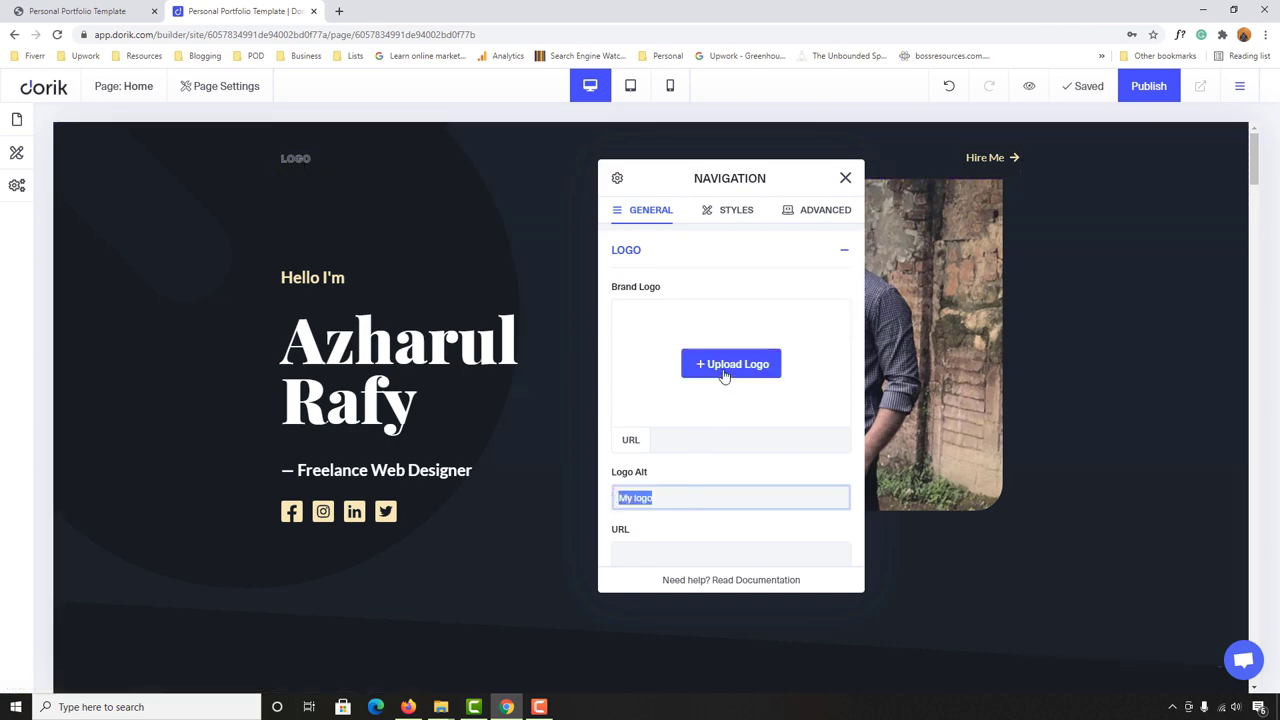
left_click(641, 372)
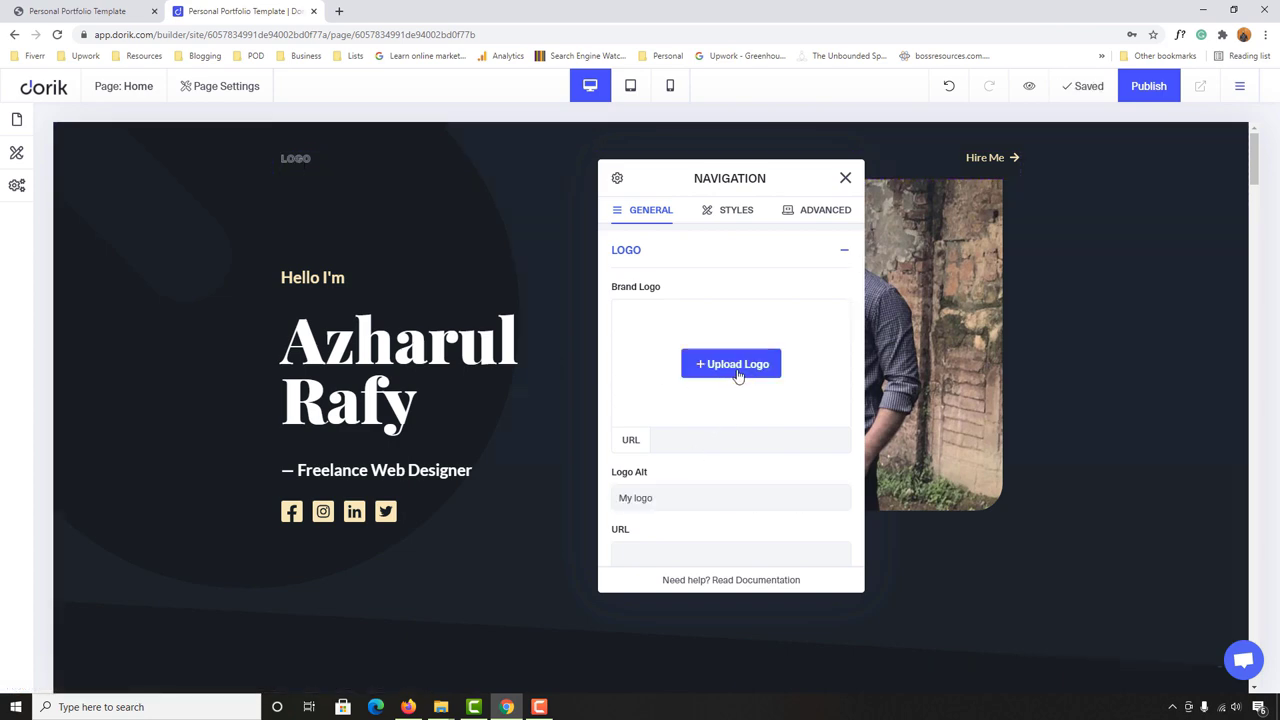
left_click(737, 372)
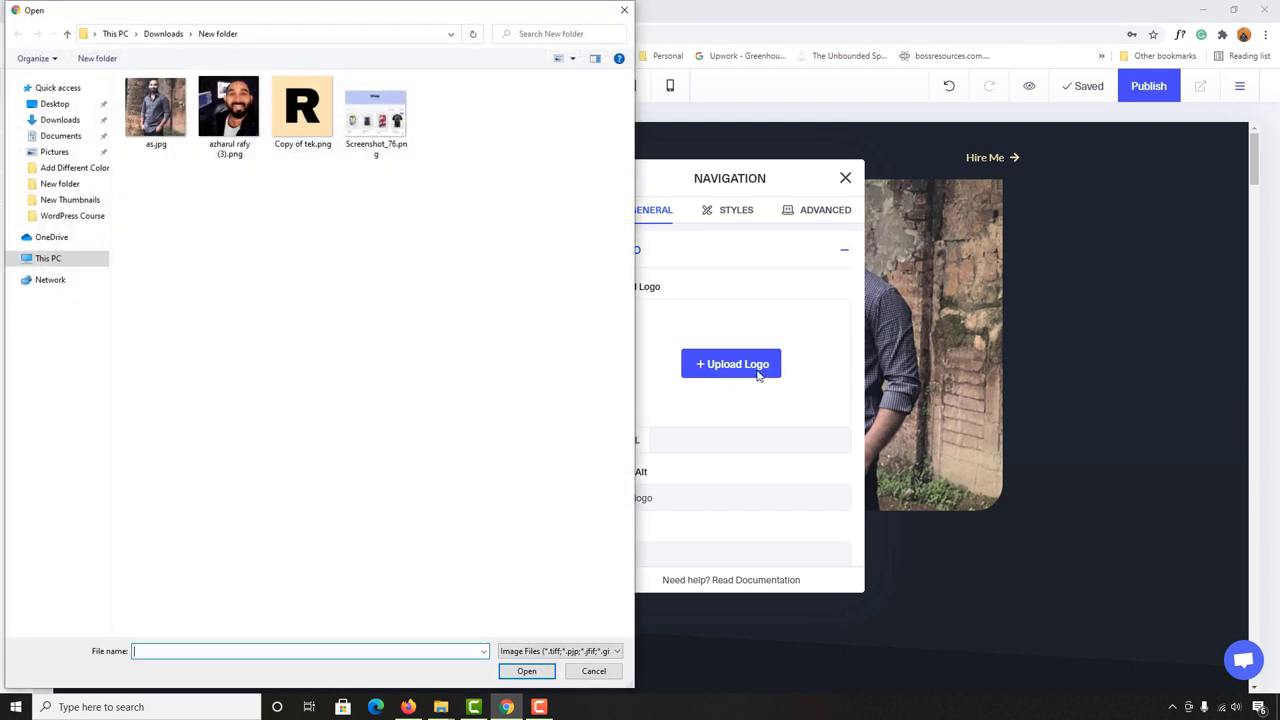
left_click(302, 118)
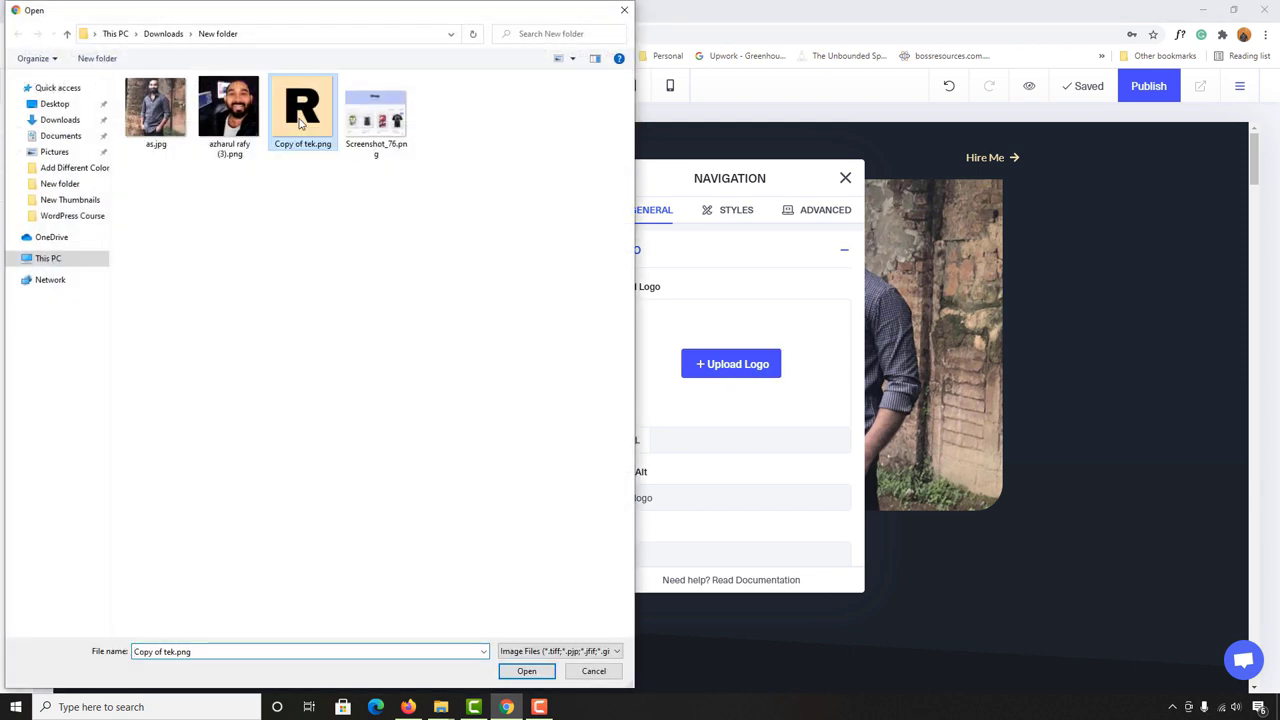
left_click(526, 671)
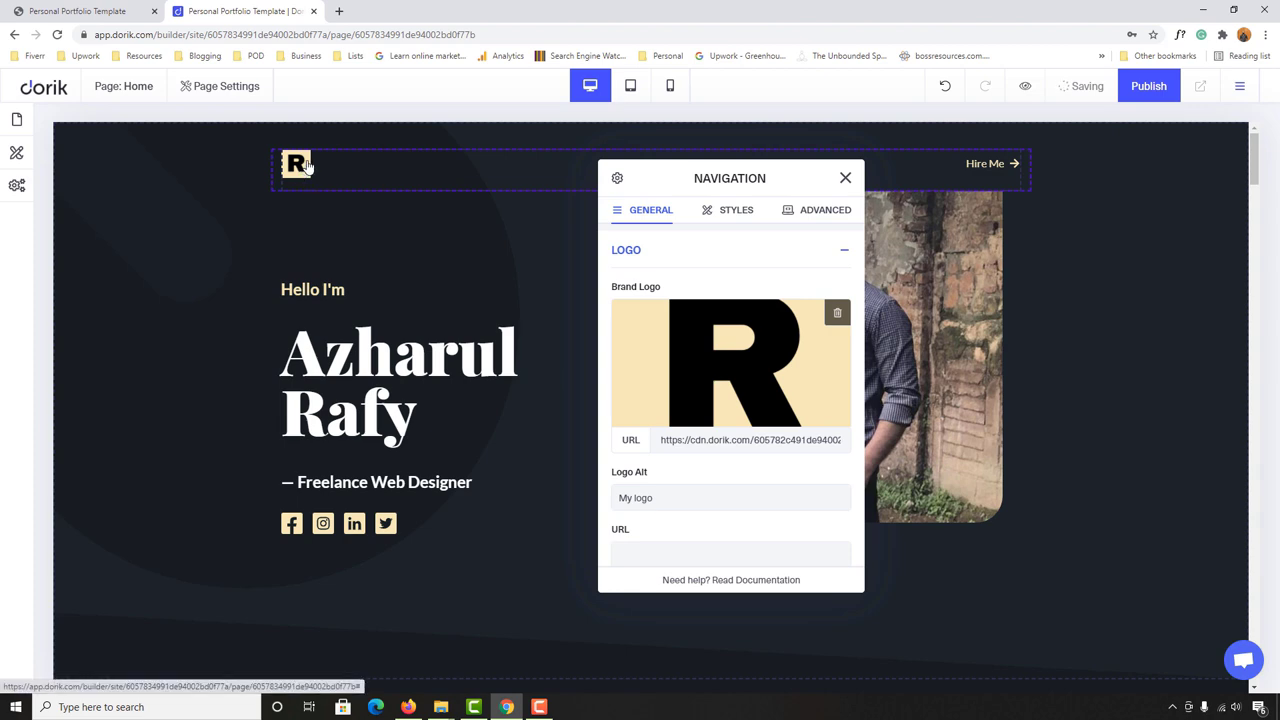
- Set the logo alt text to the owner's name followed by 'Logo', leaving the link URL empty
left_click_drag(662, 500, 640, 489)
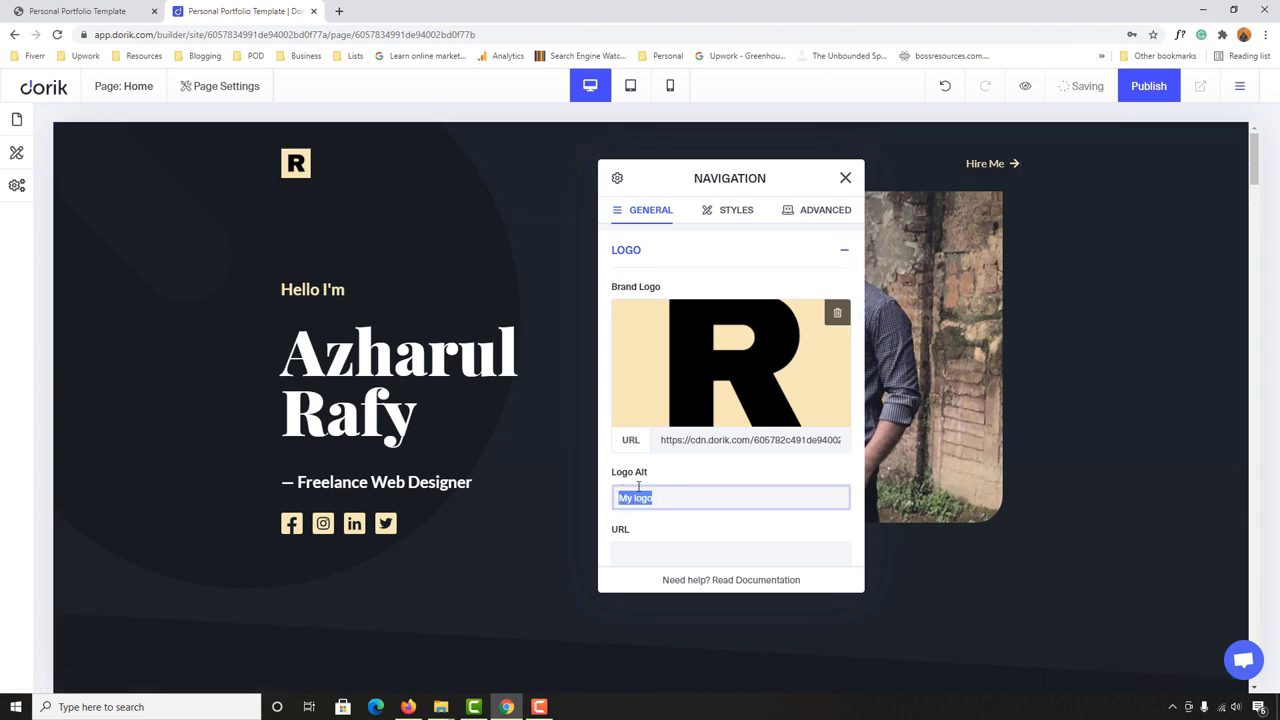
type("Azharul Rafy's")
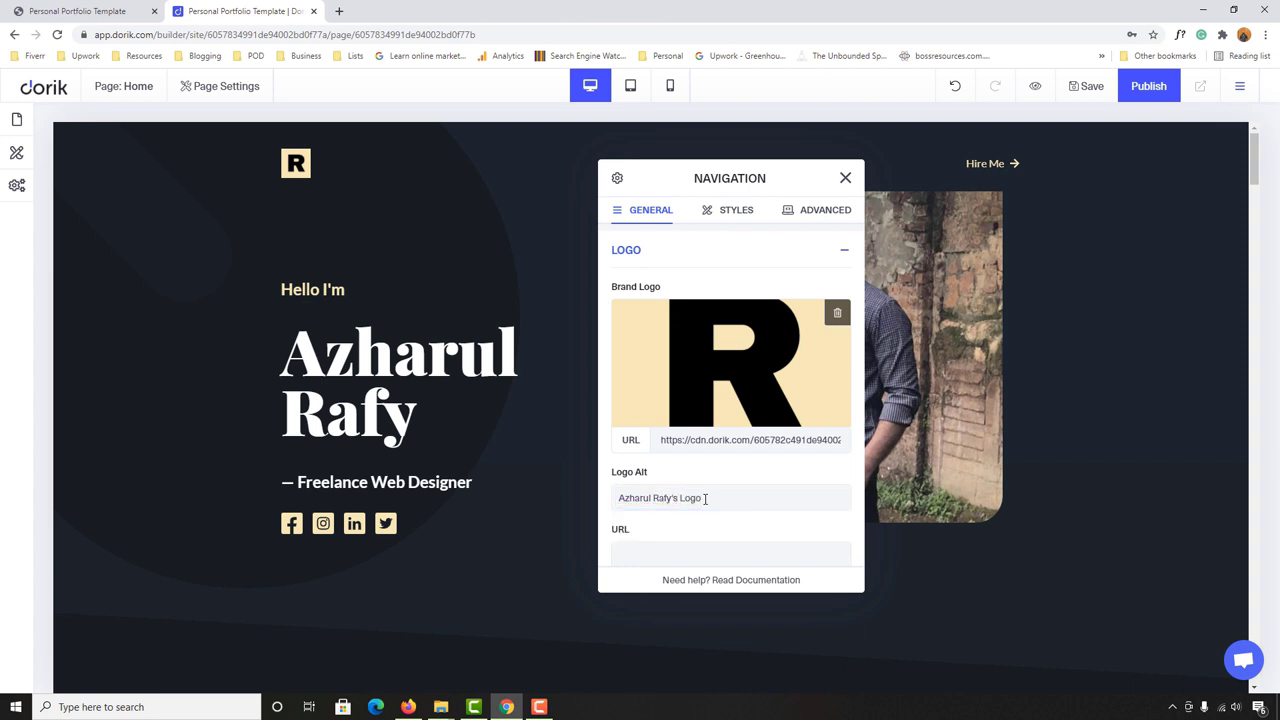
scroll(711, 503, "down", 1)
left_click(638, 495)
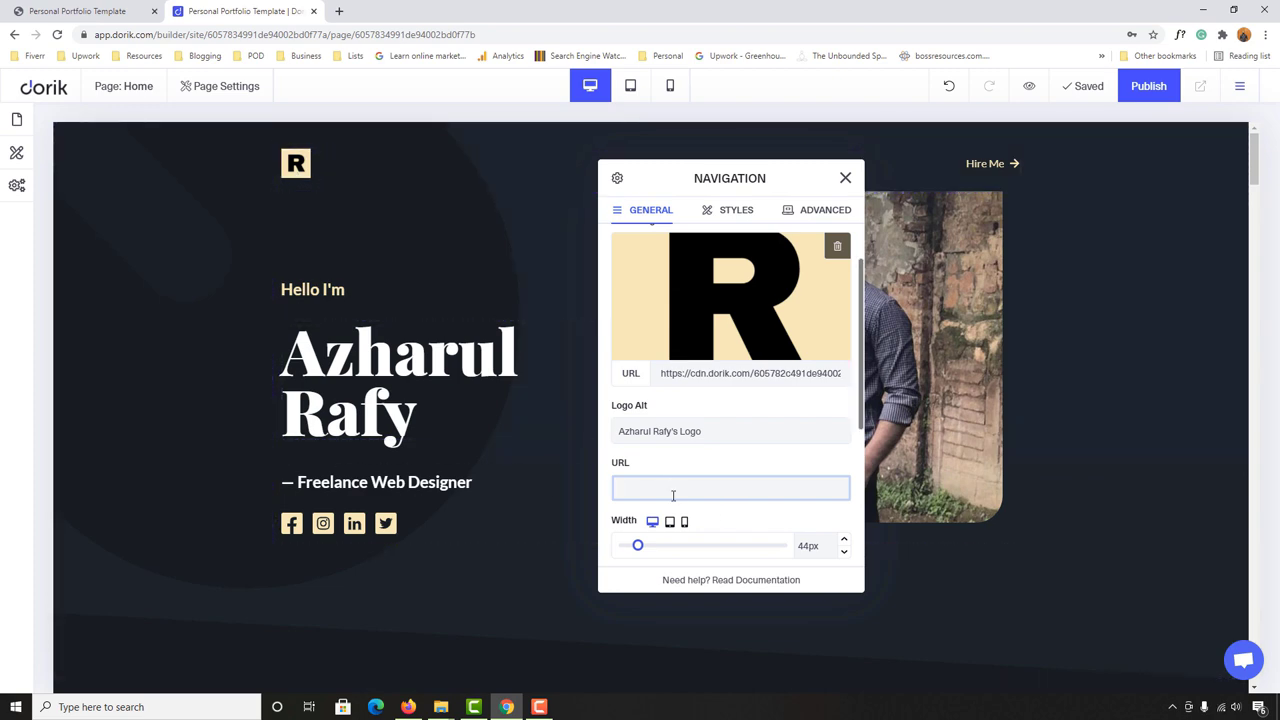
type("ht")
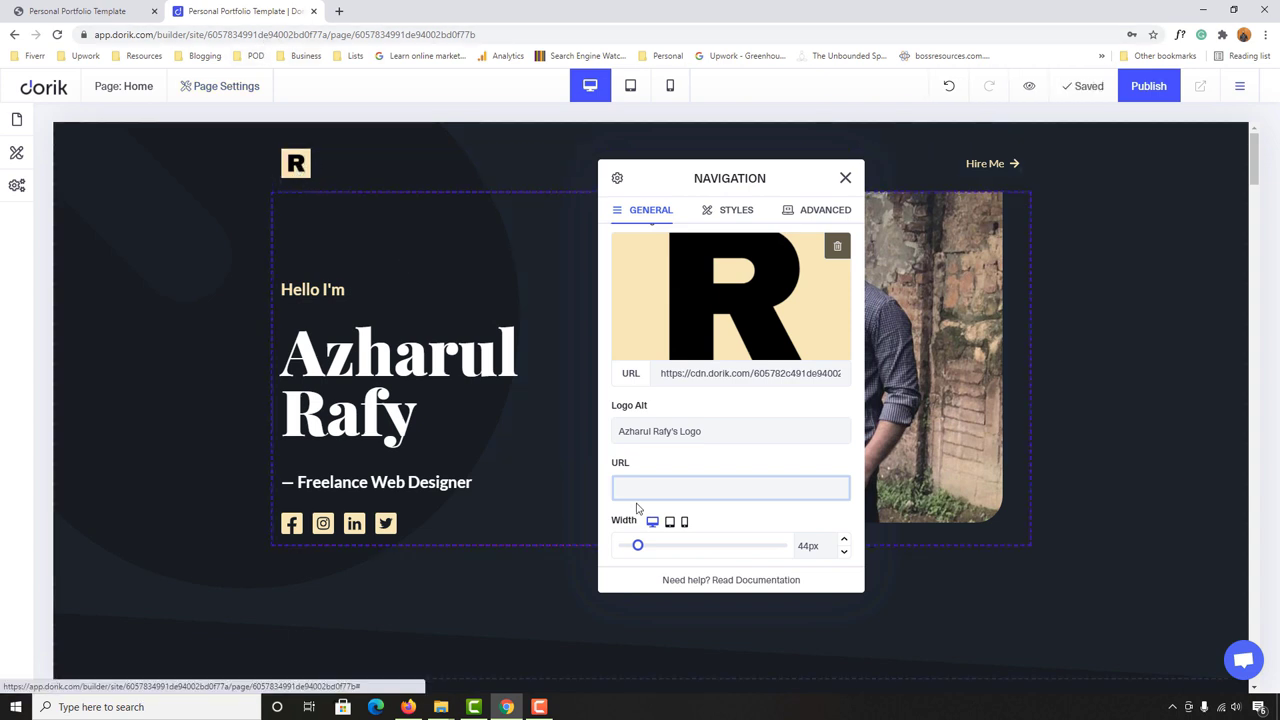
left_click(721, 483)
scroll(737, 466, "down", 2)
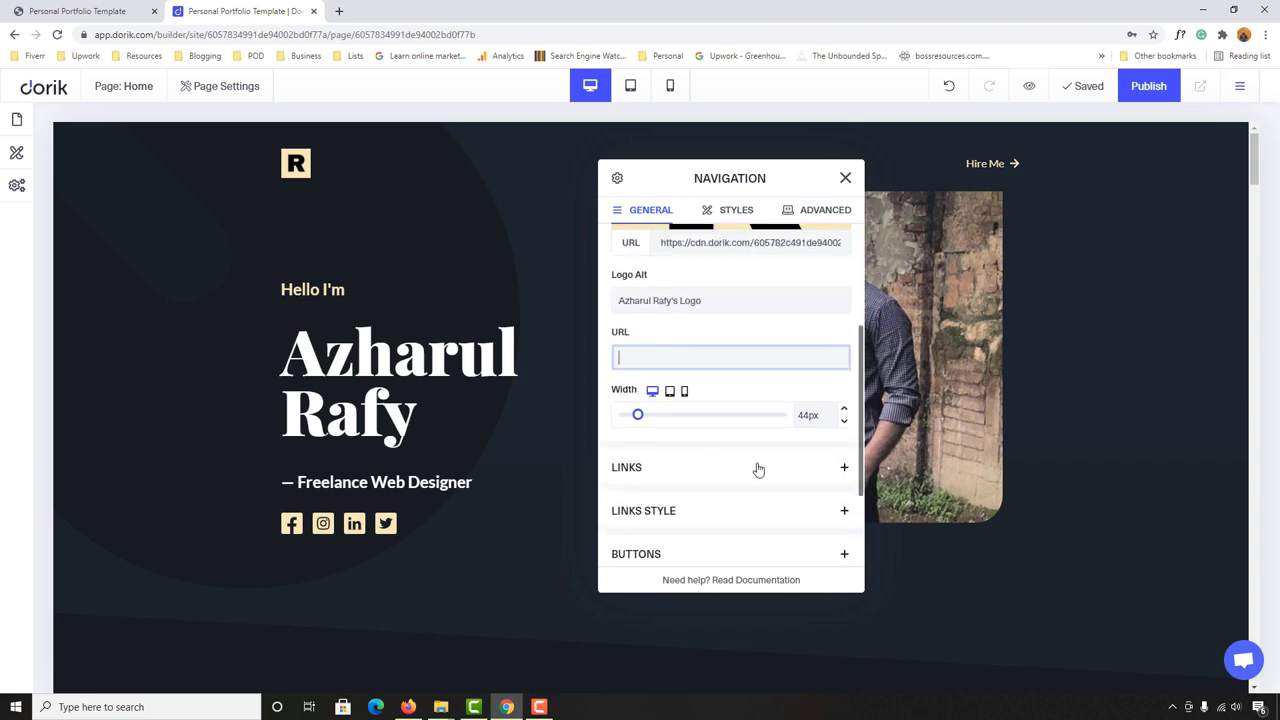
scroll(757, 466, "up", 3)
left_click(845, 179)
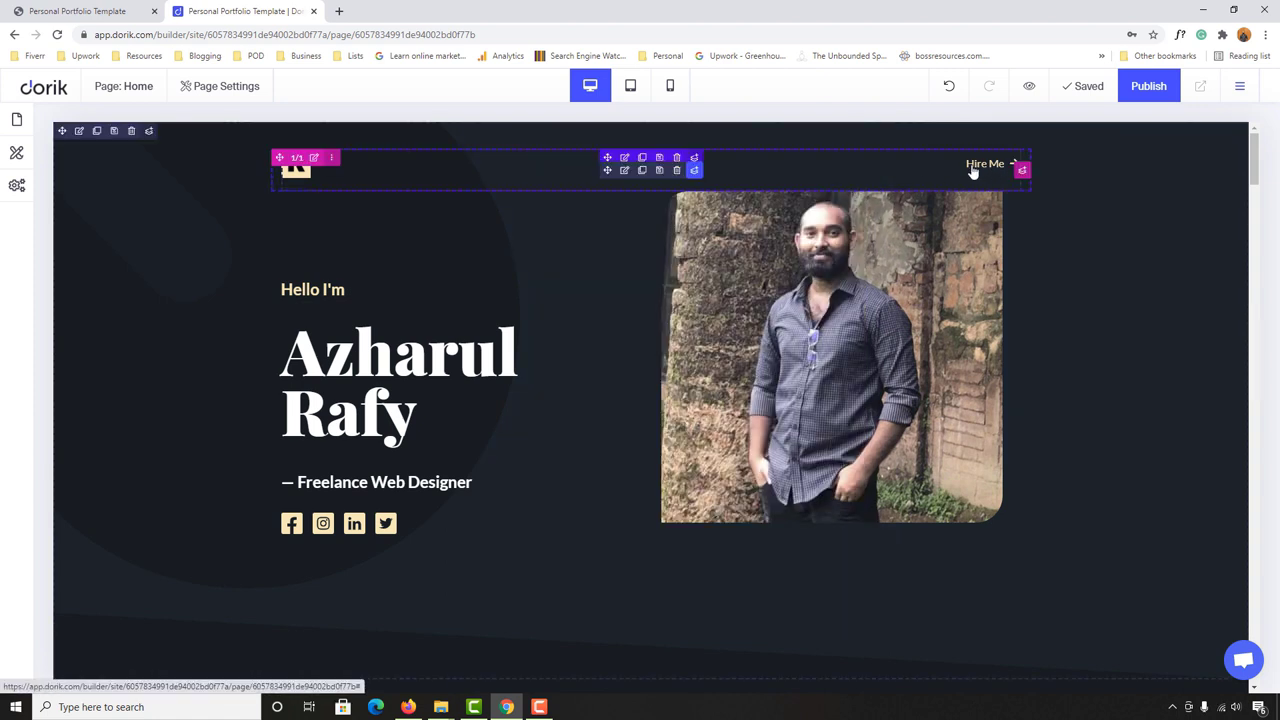
- Expand the navigation's LINKS section and the Hire Me item's settings
left_click(624, 172)
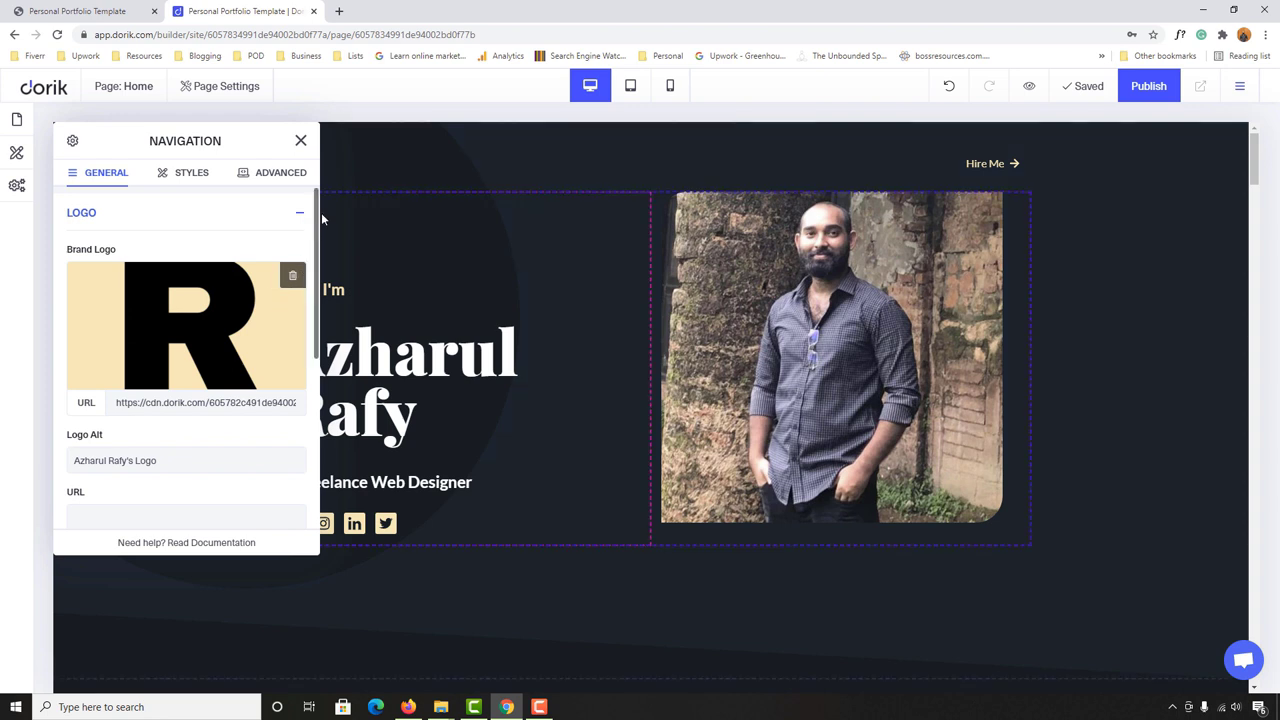
left_click_drag(315, 232, 302, 366)
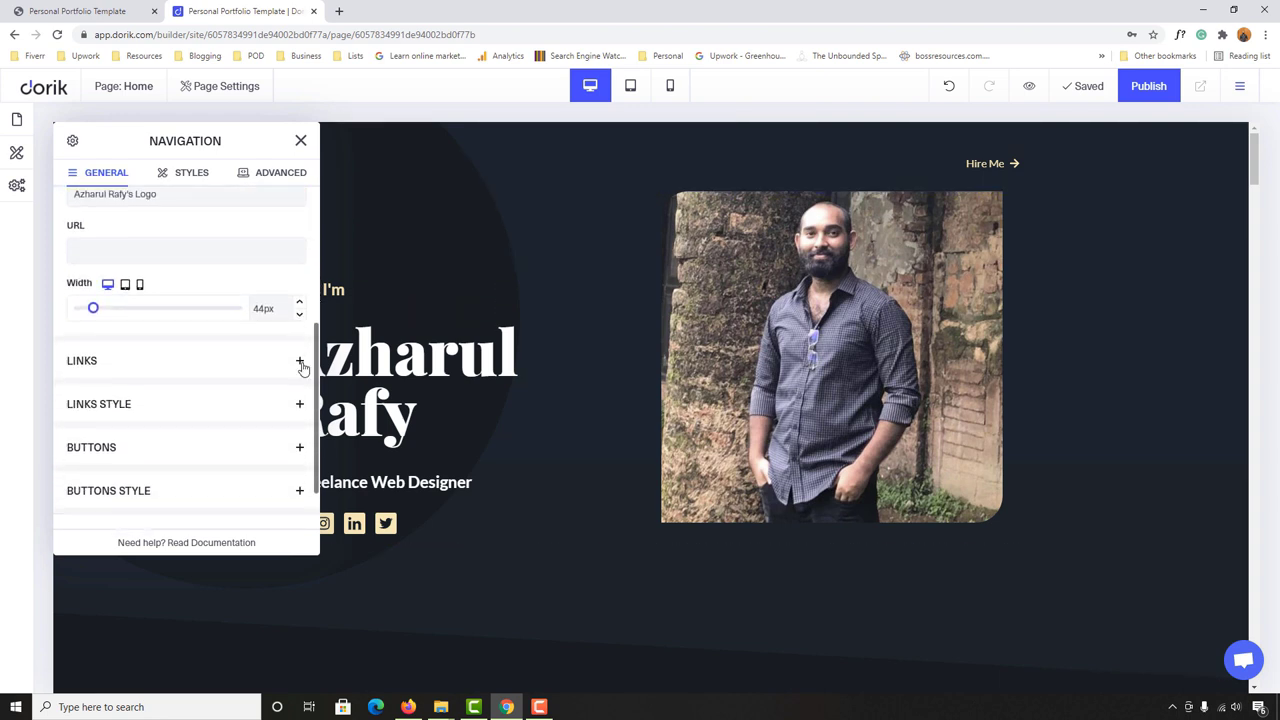
left_click(127, 370)
left_click(128, 371)
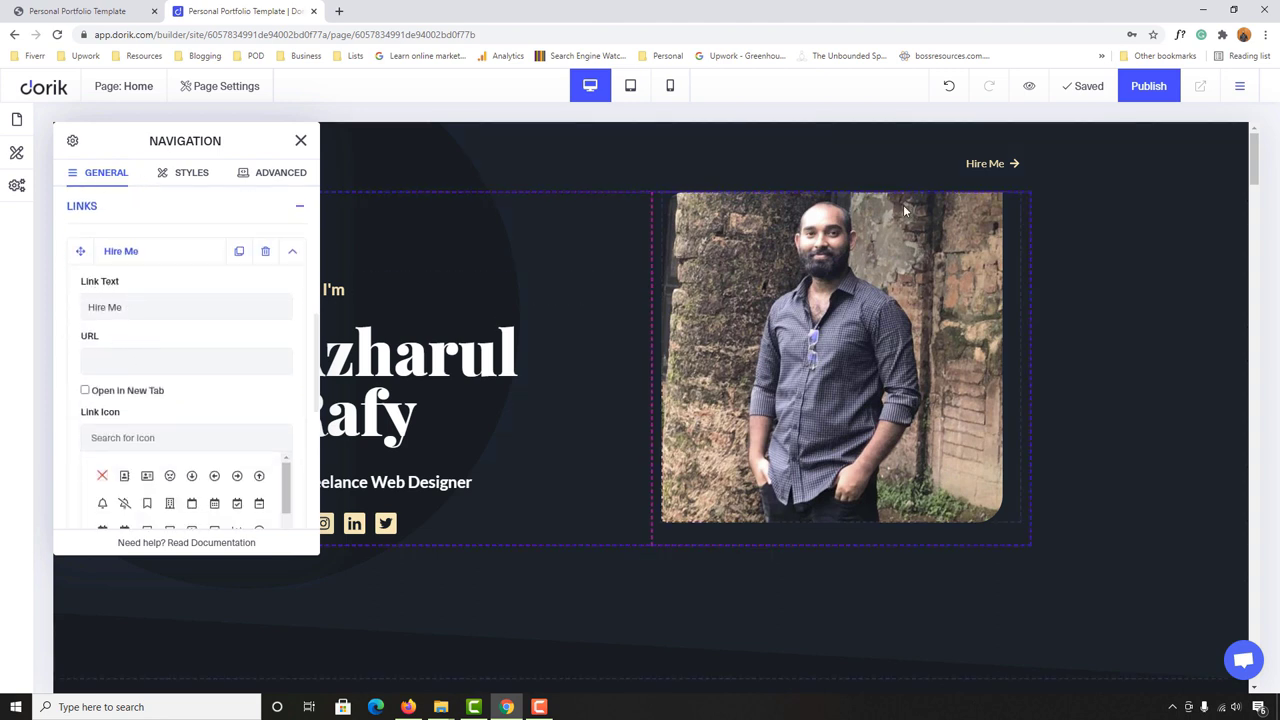
- Try 'Work with me' as the link text, restore 'Hire Me', and select the URL field
left_click(257, 307)
key("ctrl+a")
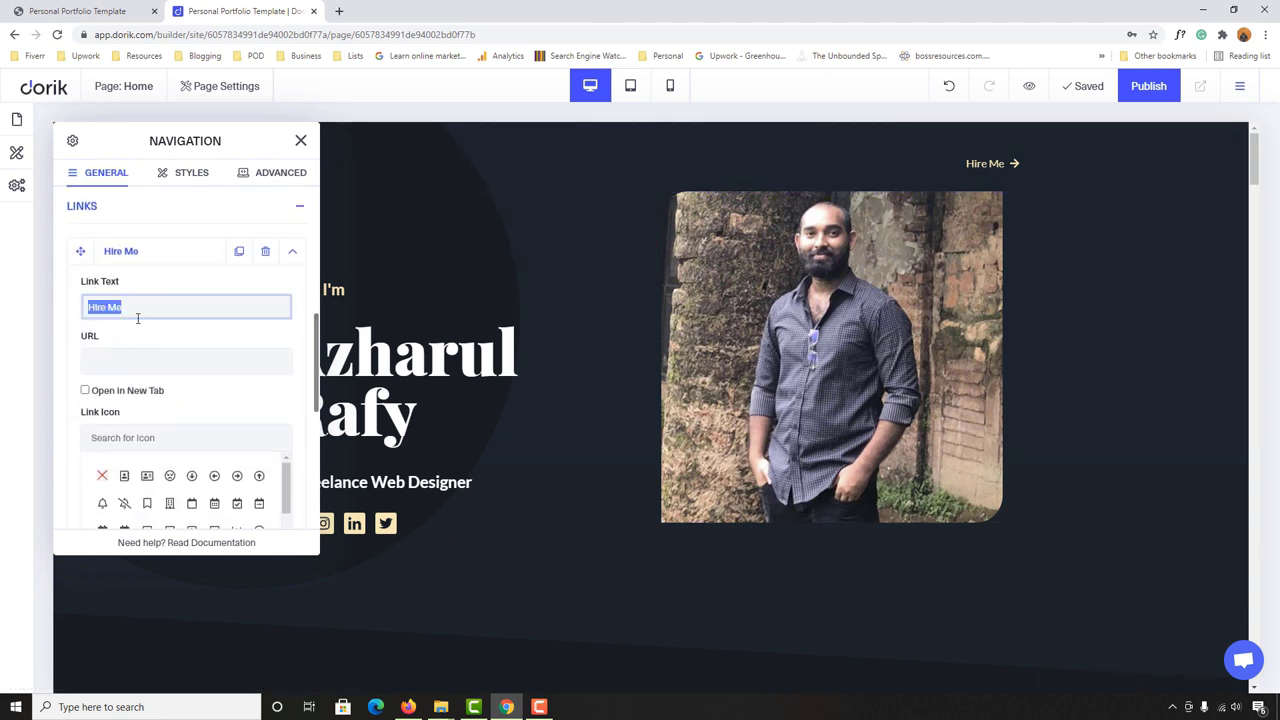
type("Work")
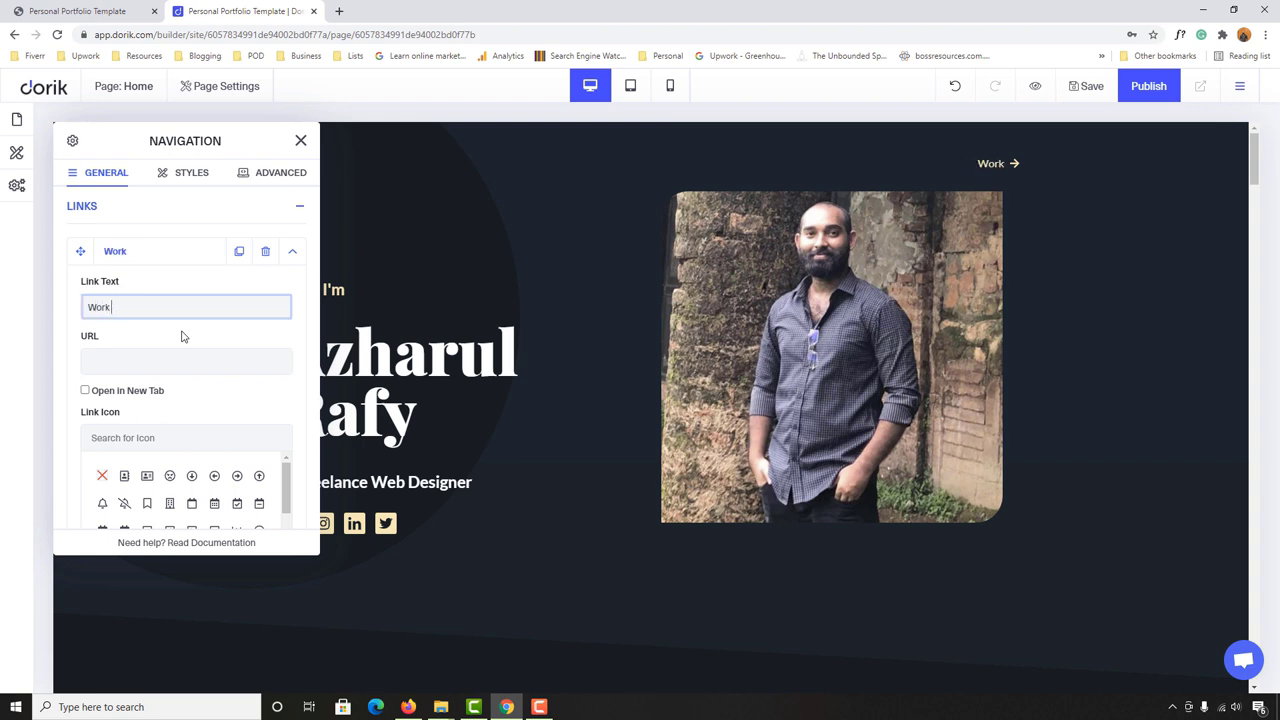
type(" with me")
key("BackSpace")
key("BackSpace")
key("BackSpace")
key("BackSpace")
key("BackSpace")
key("BackSpace")
key("BackSpace")
key("BackSpace")
key("BackSpace")
key("BackSpace")
key("BackSpace")
key("BackSpace")
type("Hire Me")
scroll(140, 315, "down", 1)
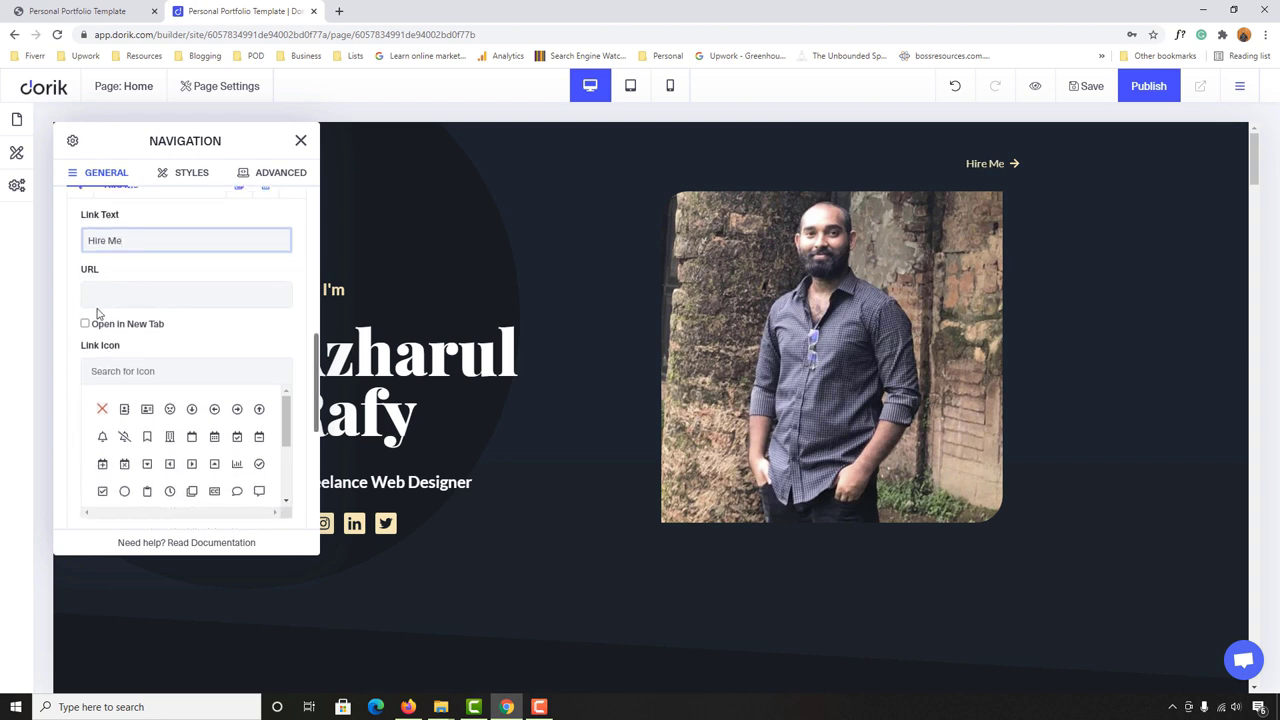
left_click(140, 292)
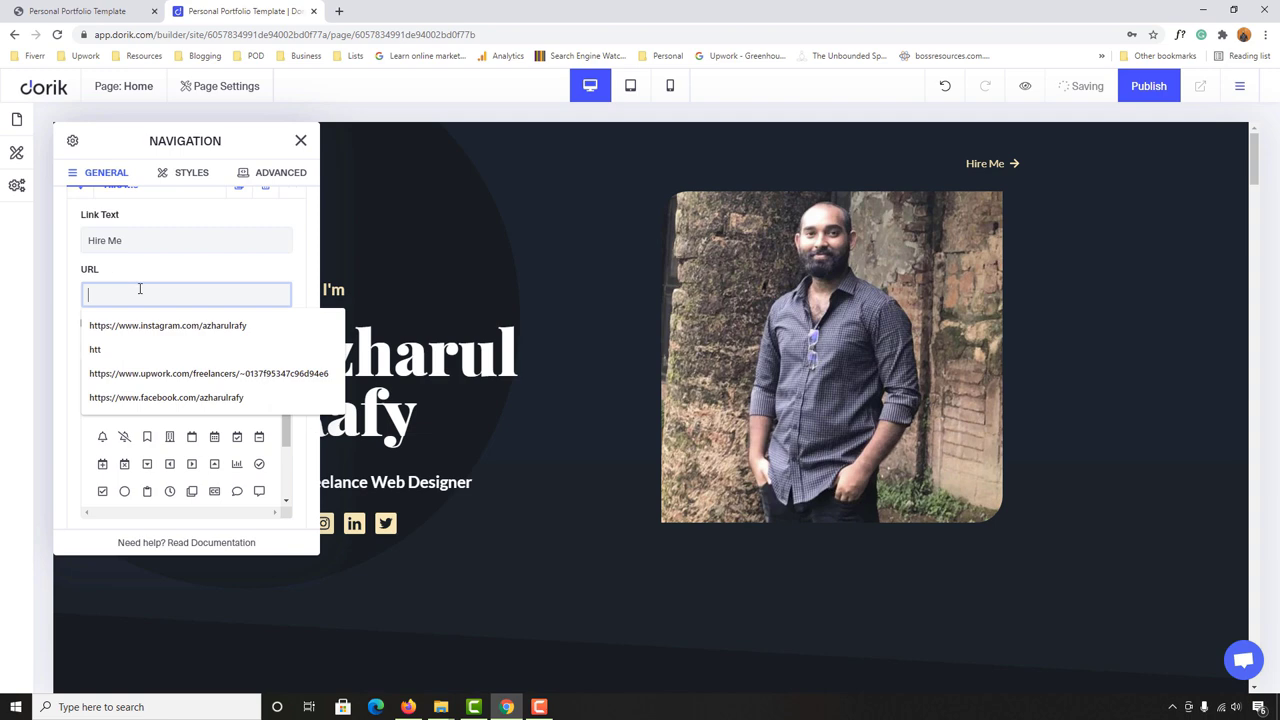
- Open the Upwork freelancer profile in a new tab and copy its page URL
left_click(339, 11)
type("wo")
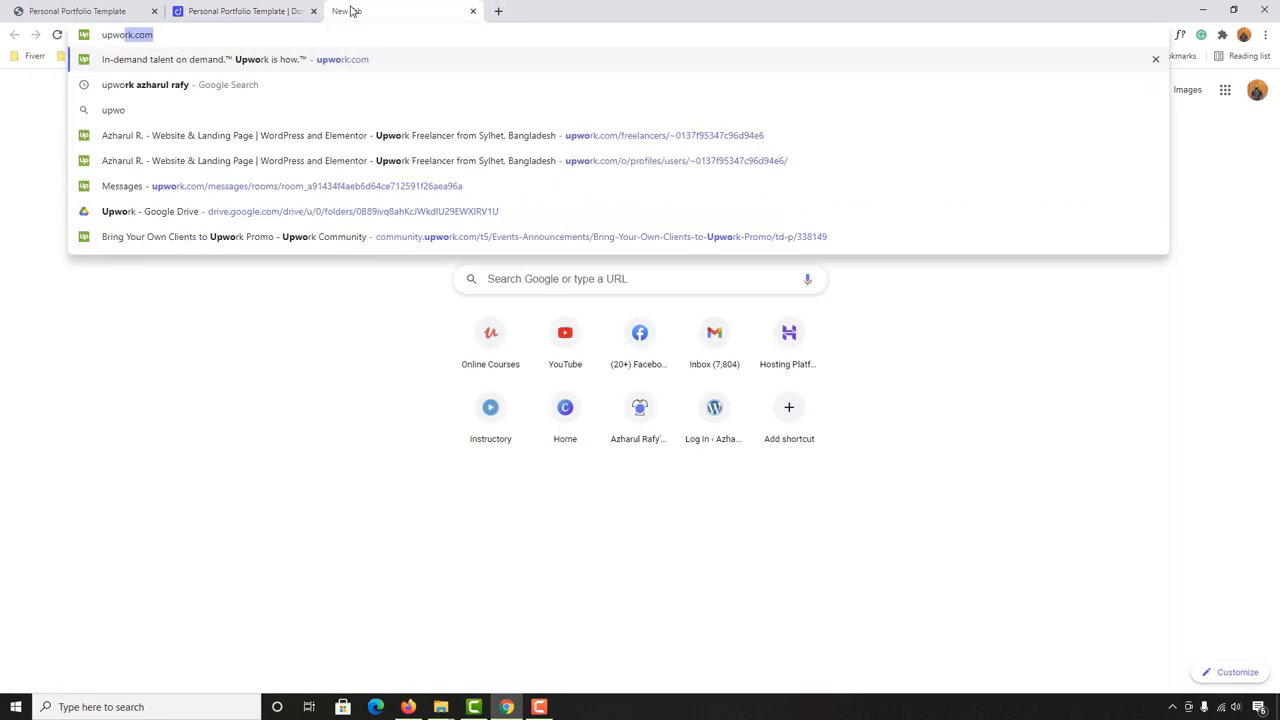
type("rk azharul a")
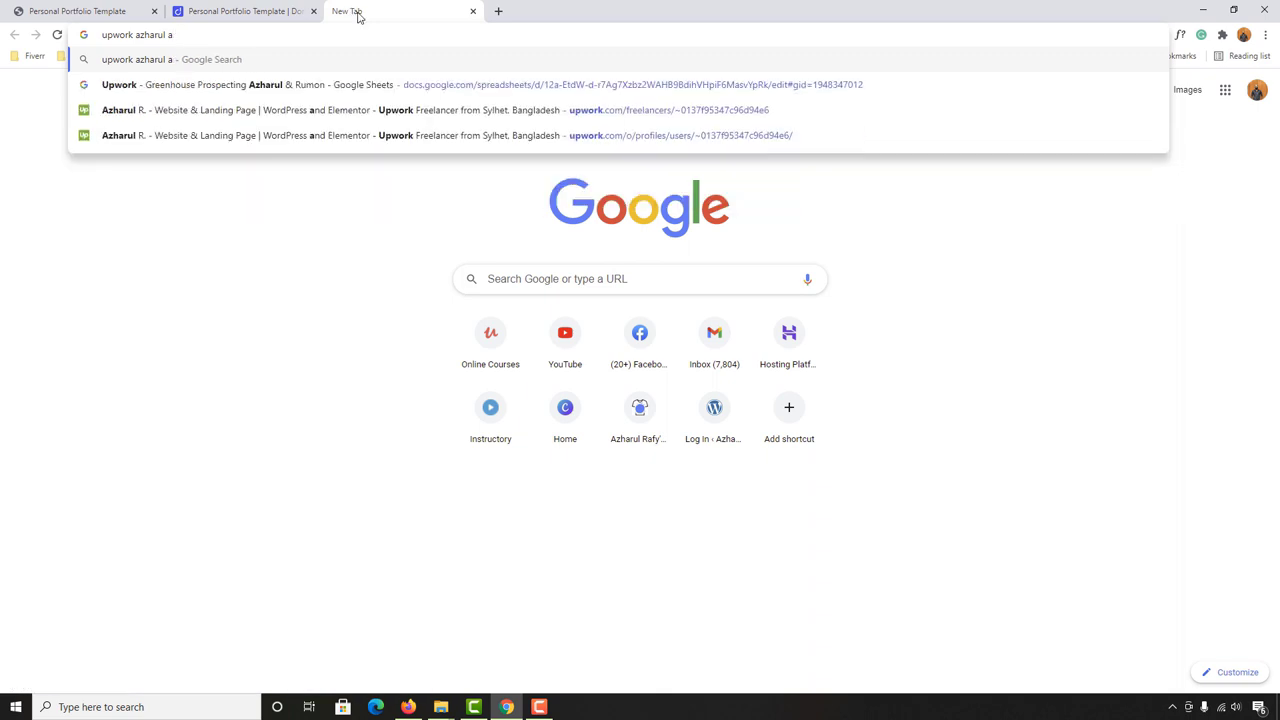
left_click(435, 110)
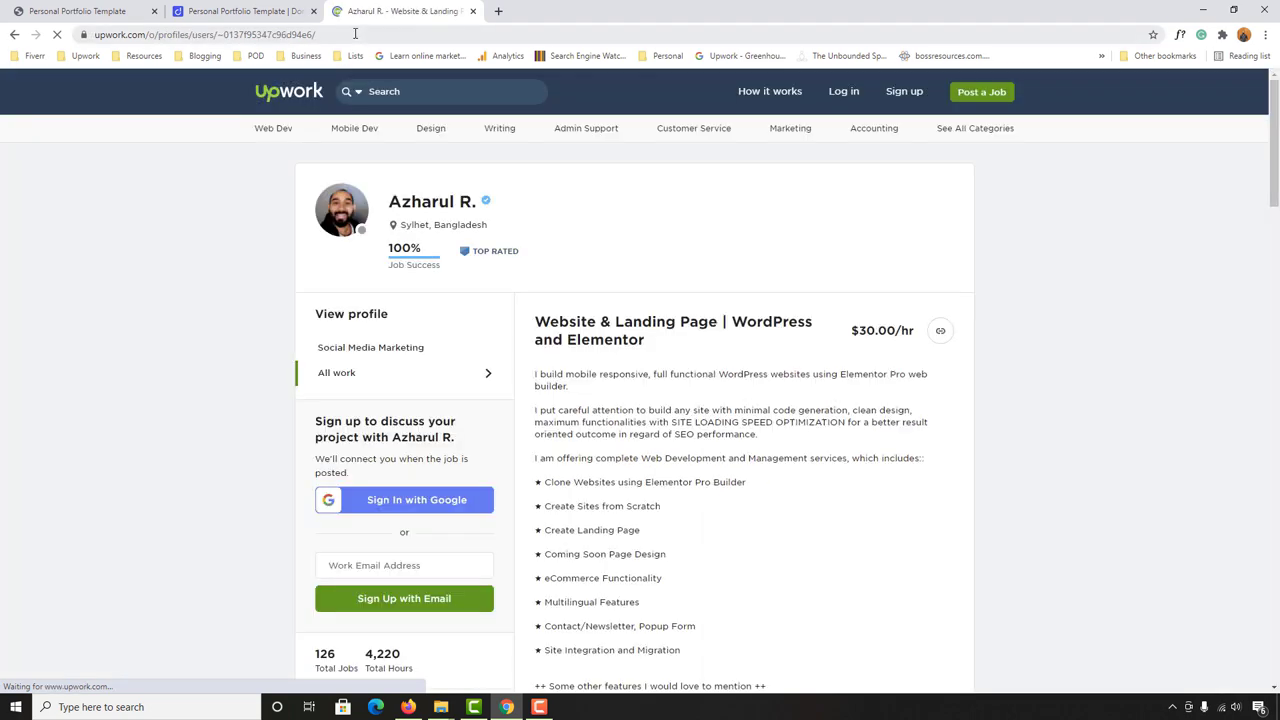
left_click(354, 33)
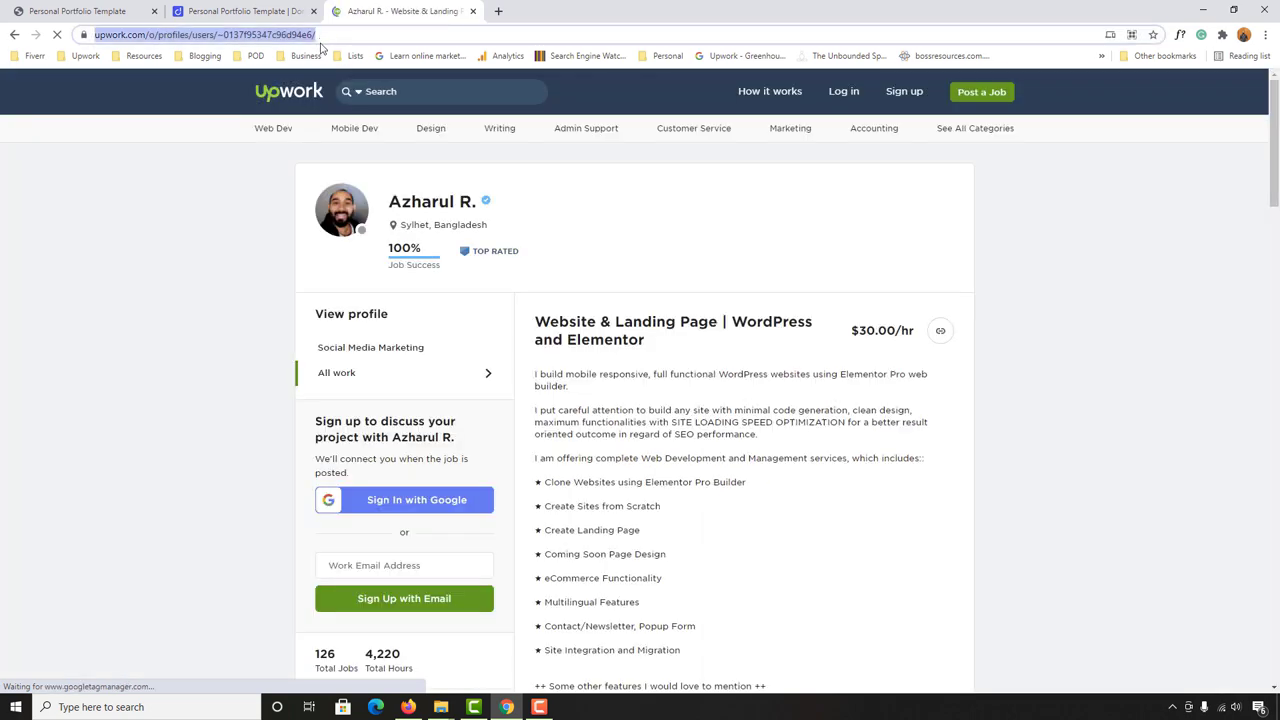
right_click(320, 47)
left_click(350, 134)
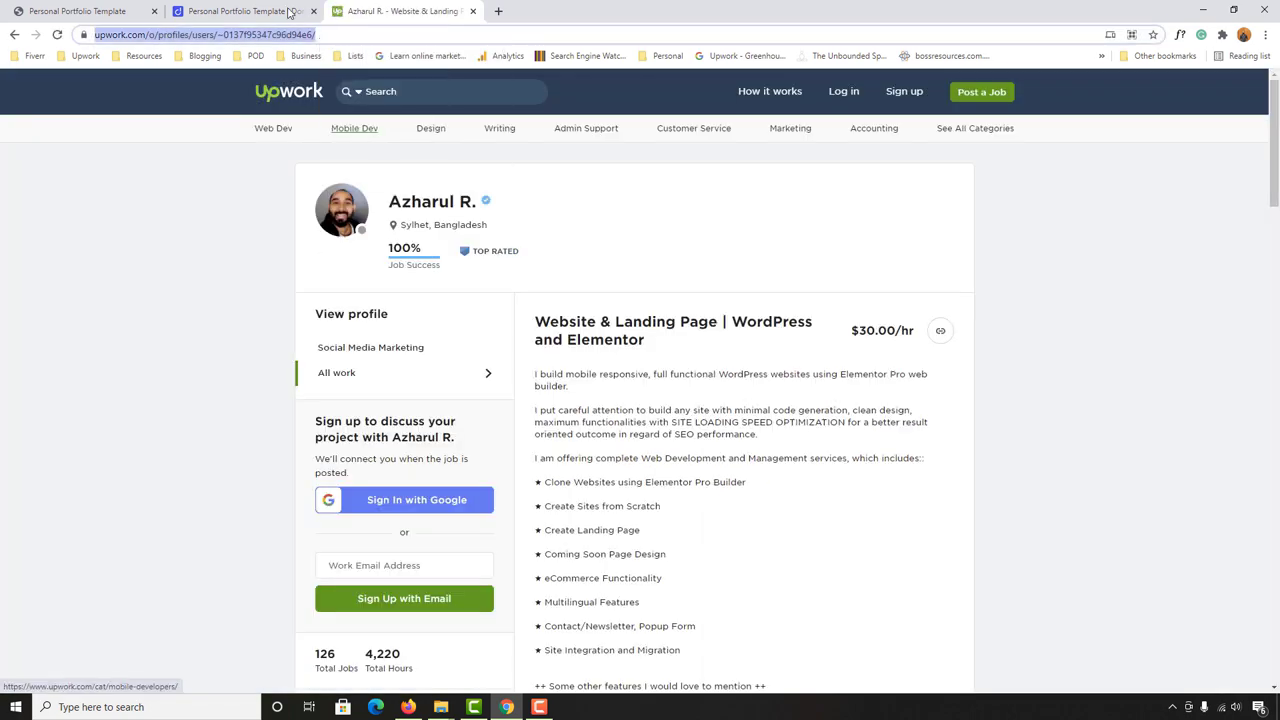
left_click(248, 10)
- Paste the Upwork profile URL as Hire Me's link, open in new tab, keeping the arrow icon
right_click(166, 292)
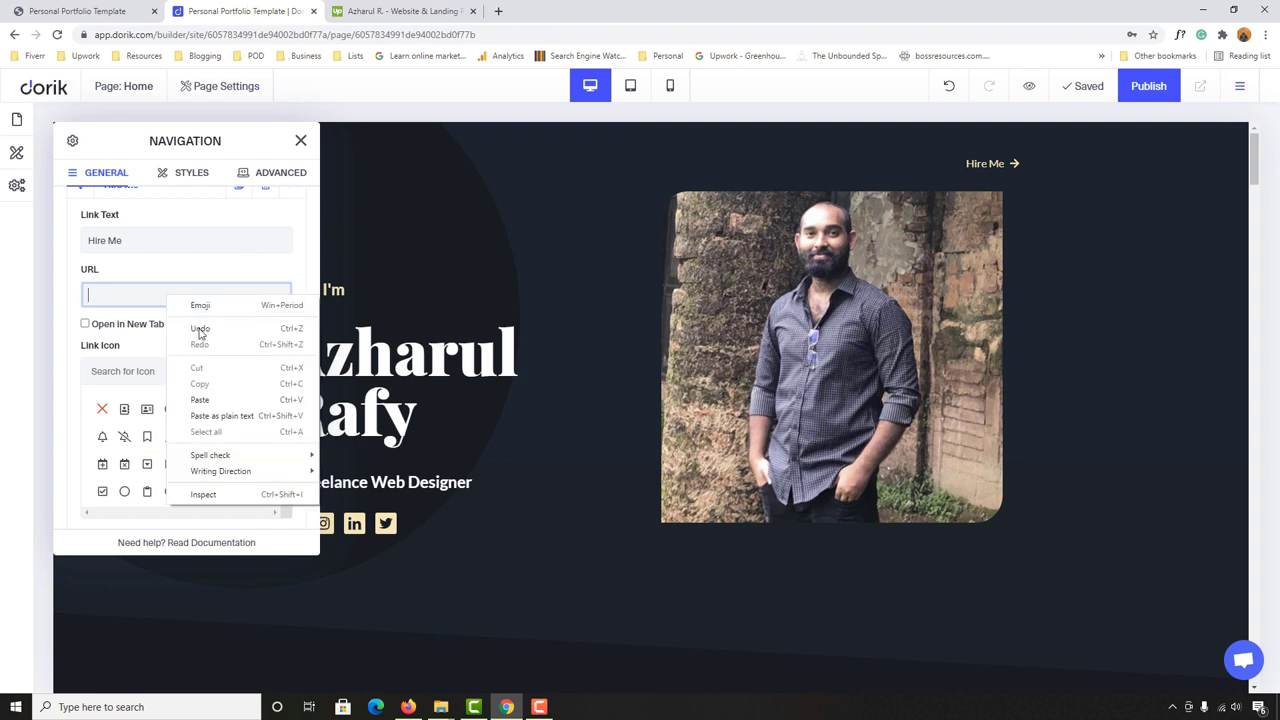
left_click(201, 401)
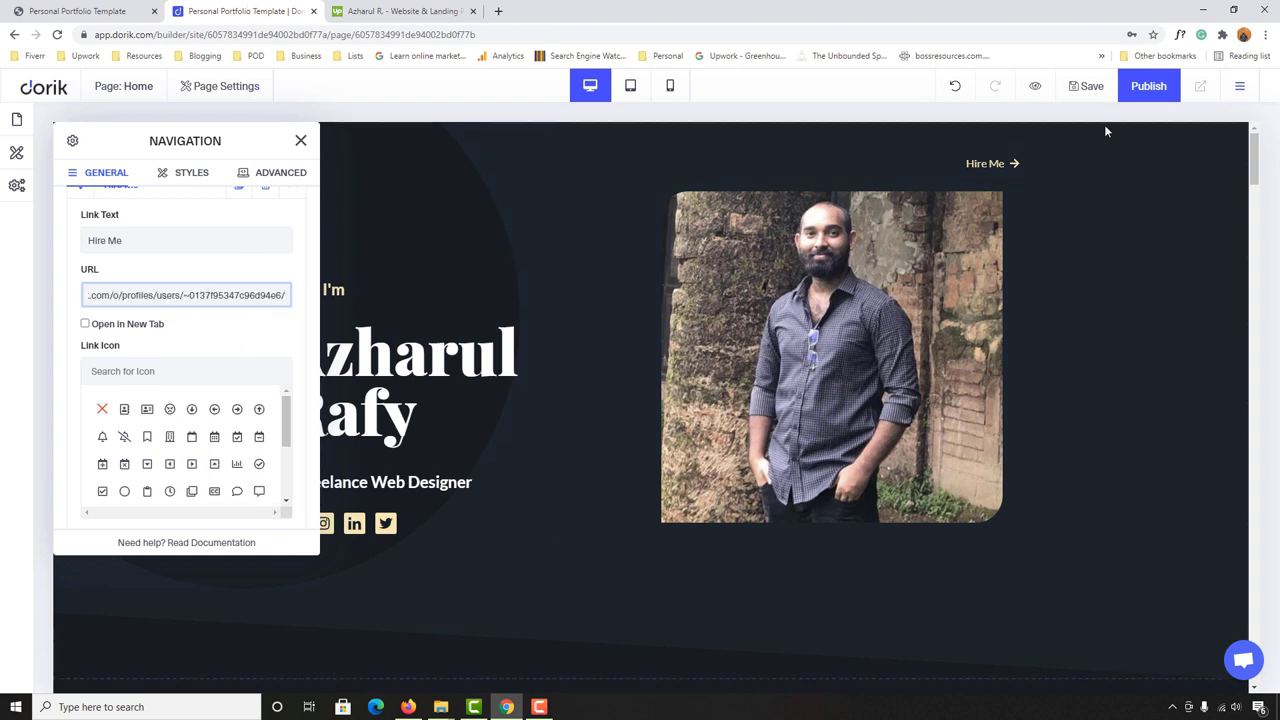
left_click(119, 326)
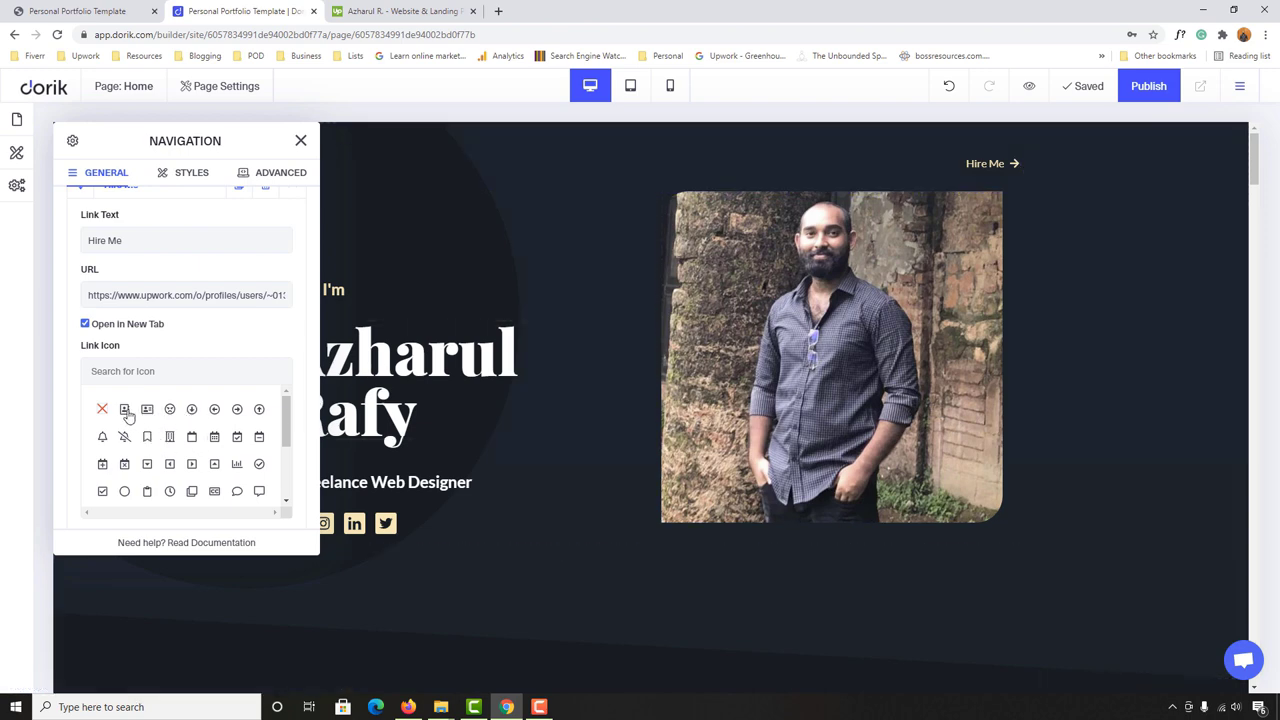
scroll(115, 450, "down", 1)
scroll(122, 452, "up", 2)
left_click(102, 492)
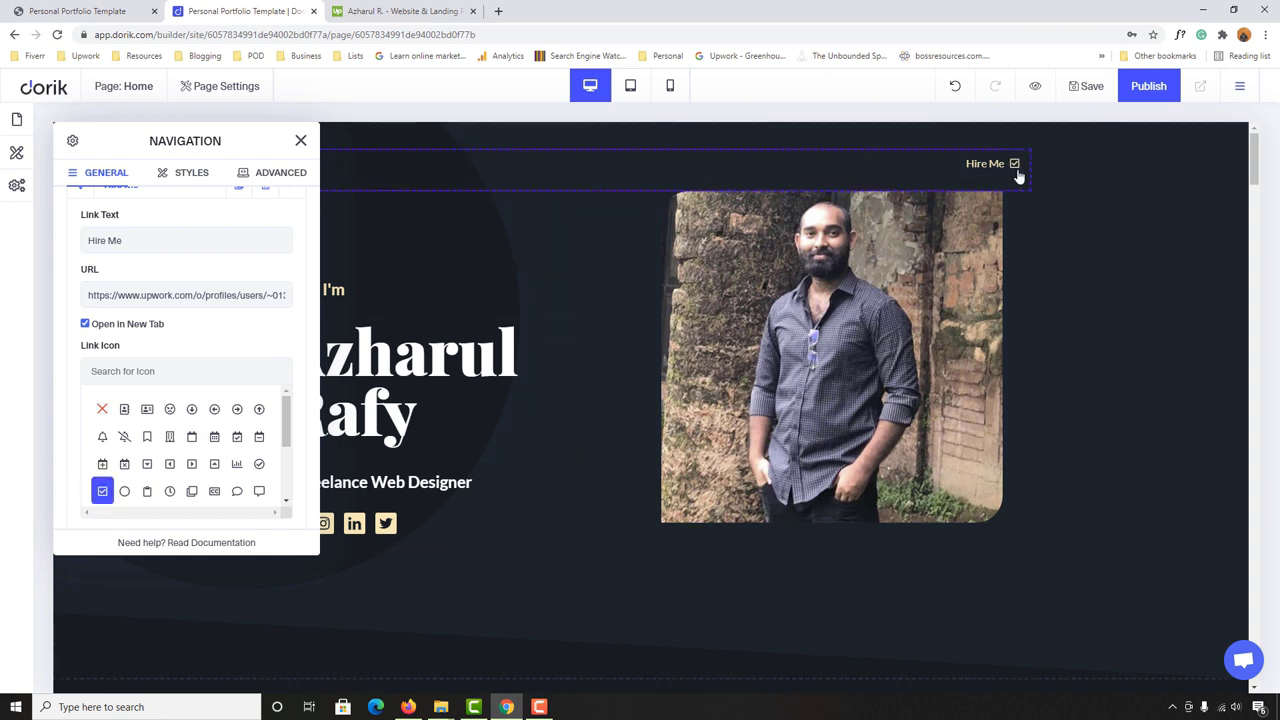
left_click(1085, 86)
left_click(950, 88)
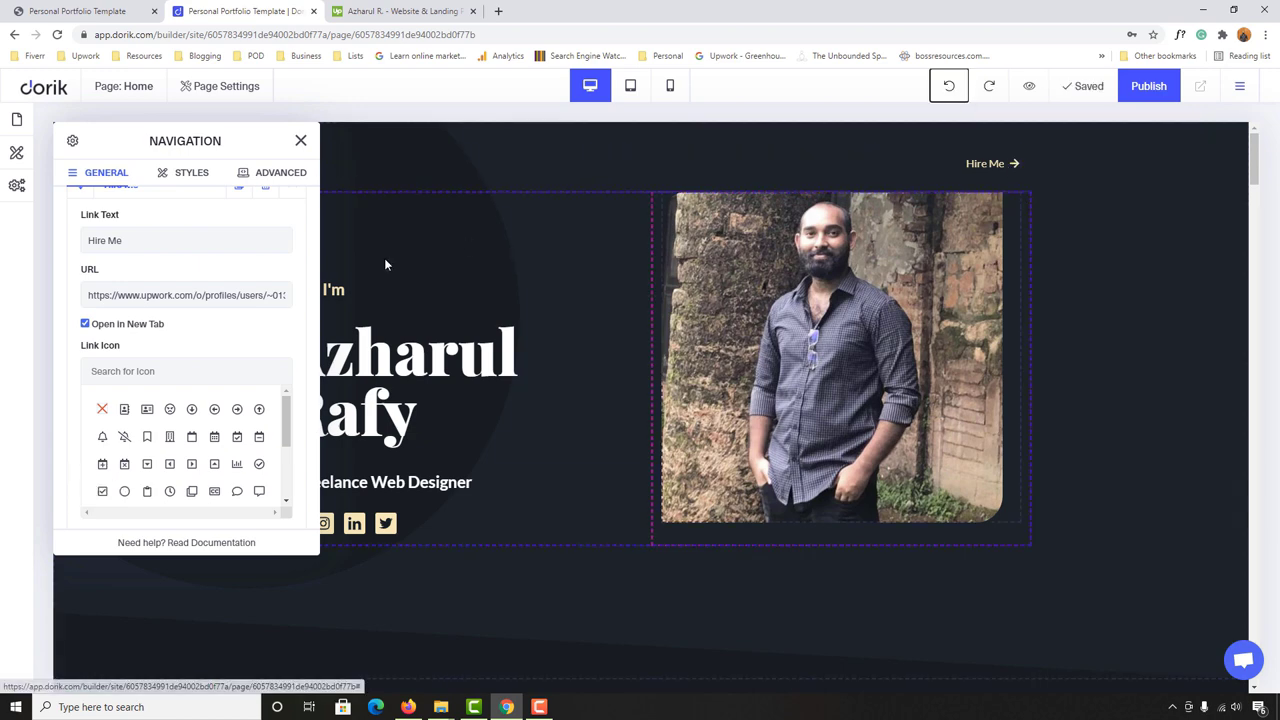
- Set the navigation link spacing to 16px and the link text size to 15
scroll(265, 331, "down", 2)
scroll(186, 420, "down", 3)
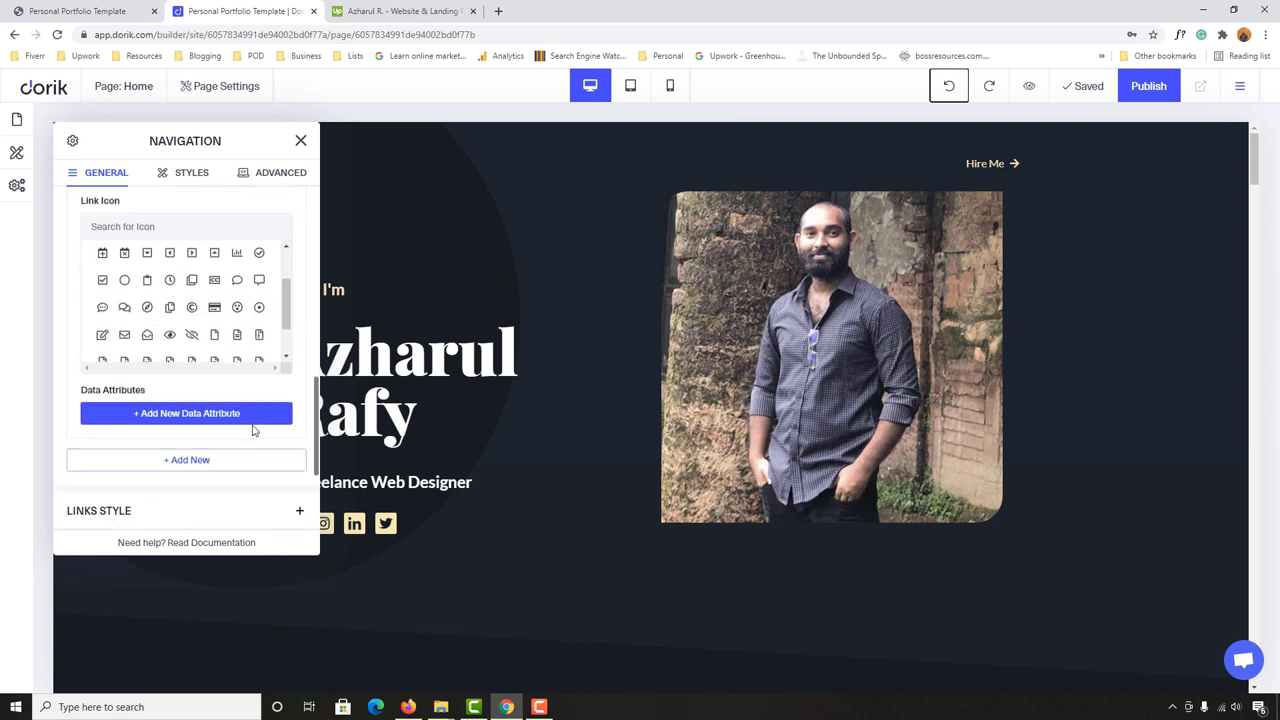
left_click(130, 340)
scroll(163, 394, "down", 2)
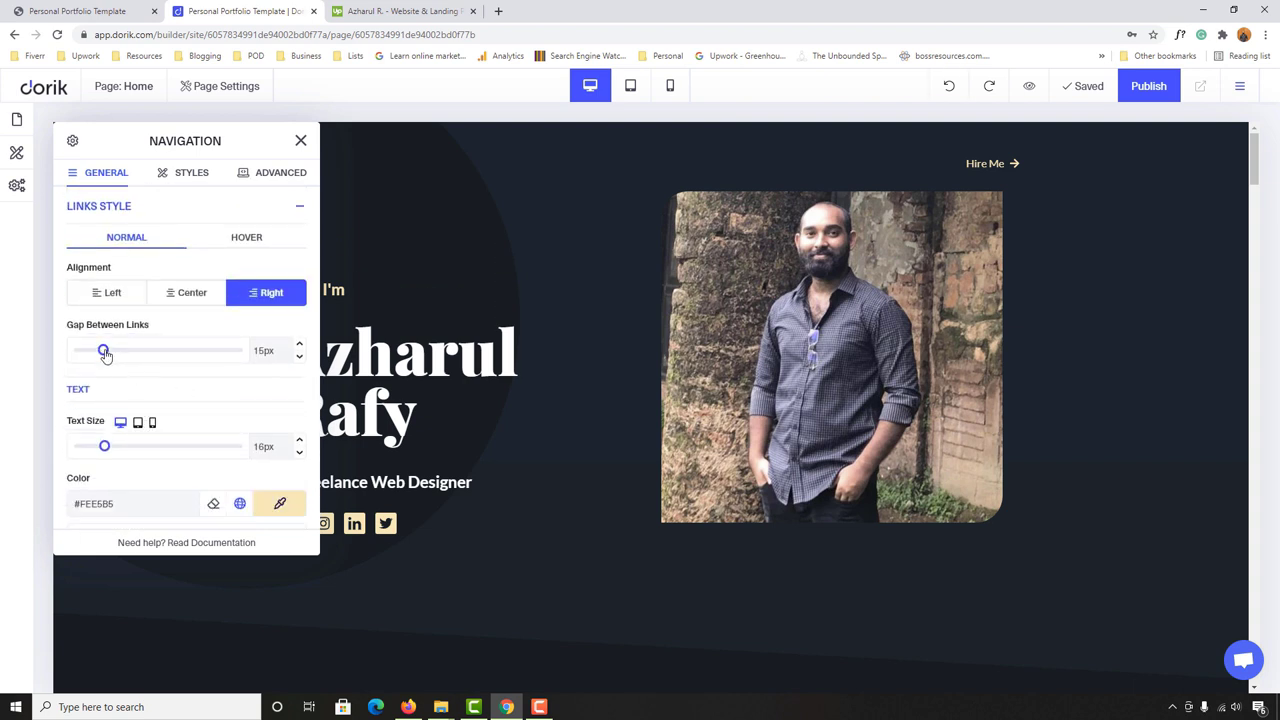
left_click_drag(105, 355, 107, 357)
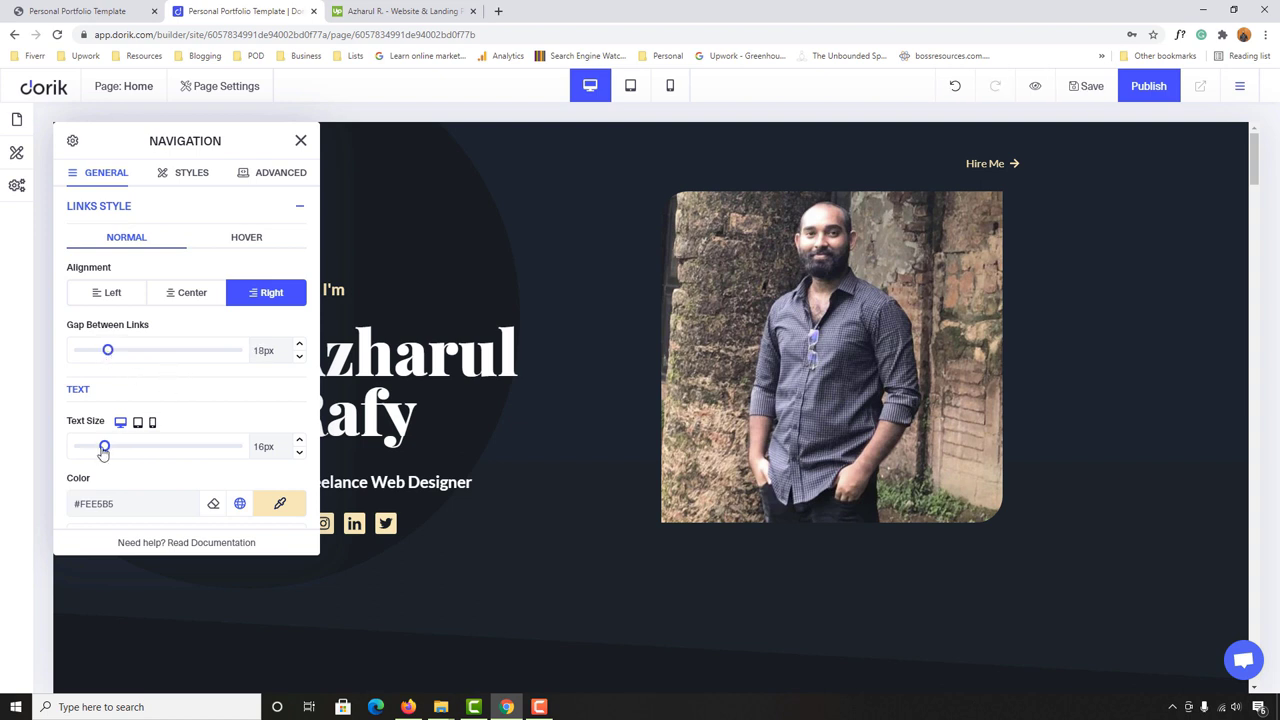
left_click_drag(104, 450, 109, 449)
double_click(255, 449)
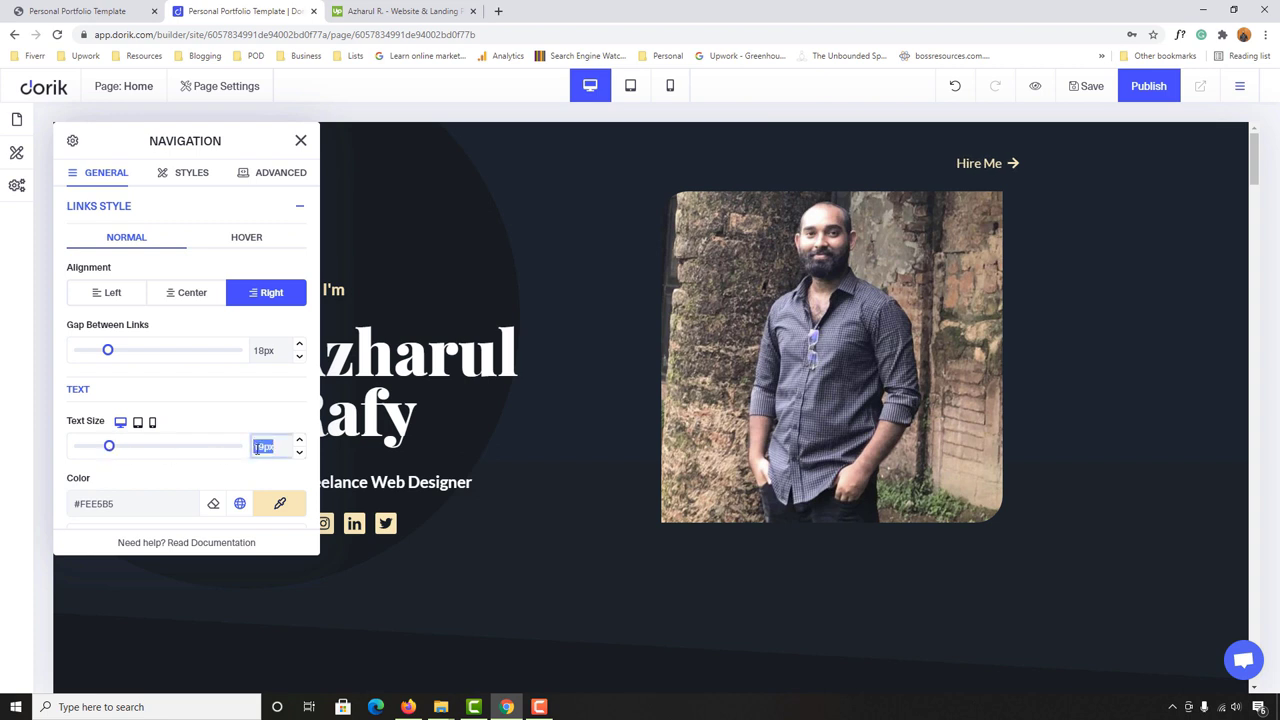
type("15")
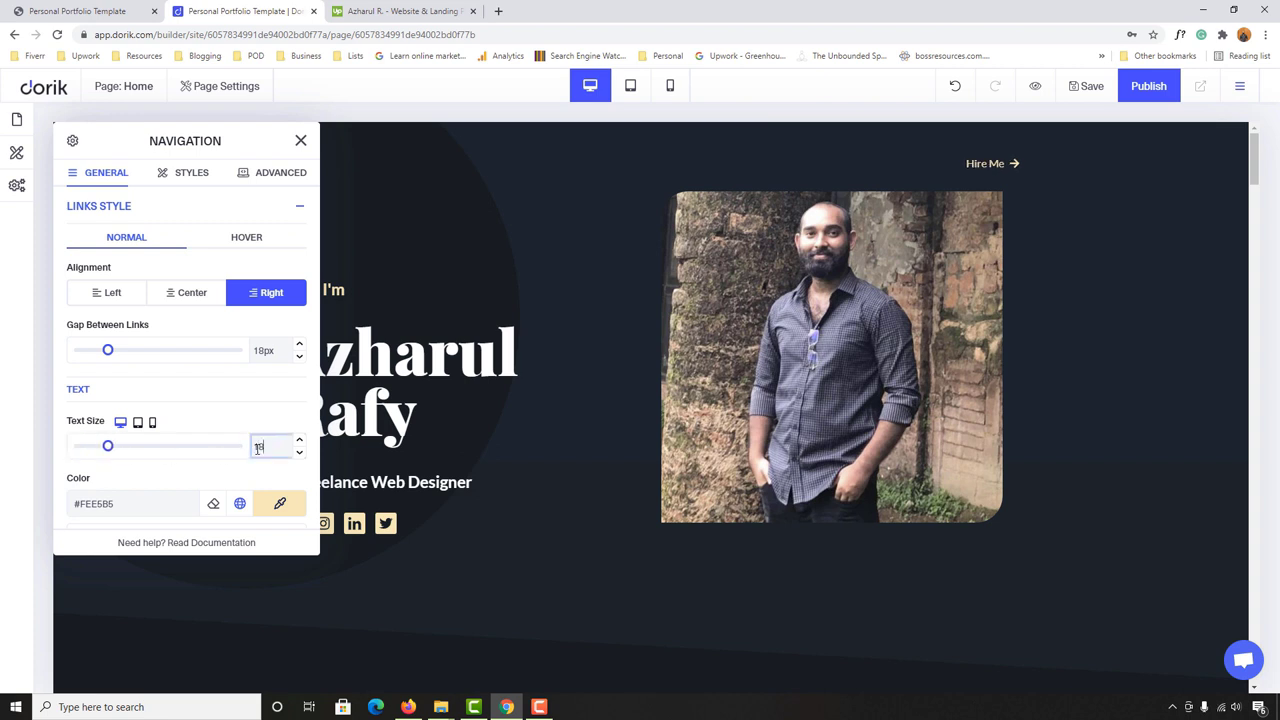
scroll(258, 448, "down", 2)
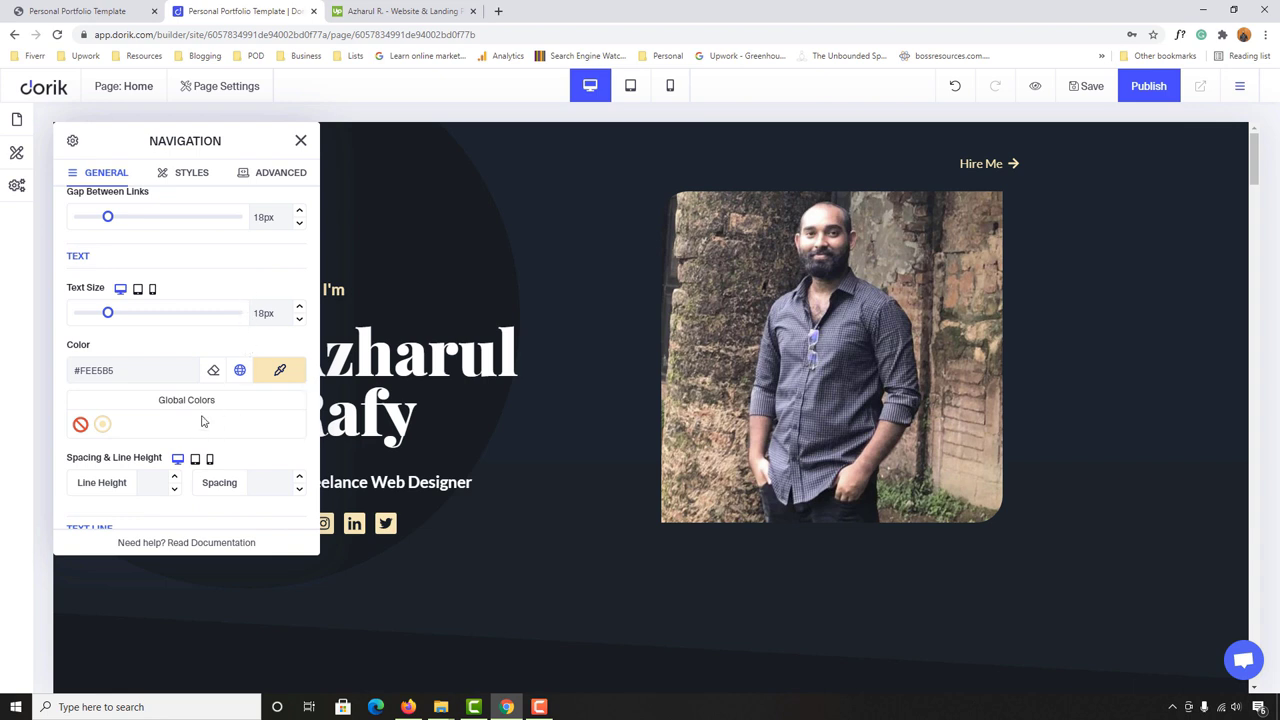
scroll(203, 421, "down", 1)
- Try darker gold and purple link colours, then keep the cream global colour #FEE5B5
left_click(284, 306)
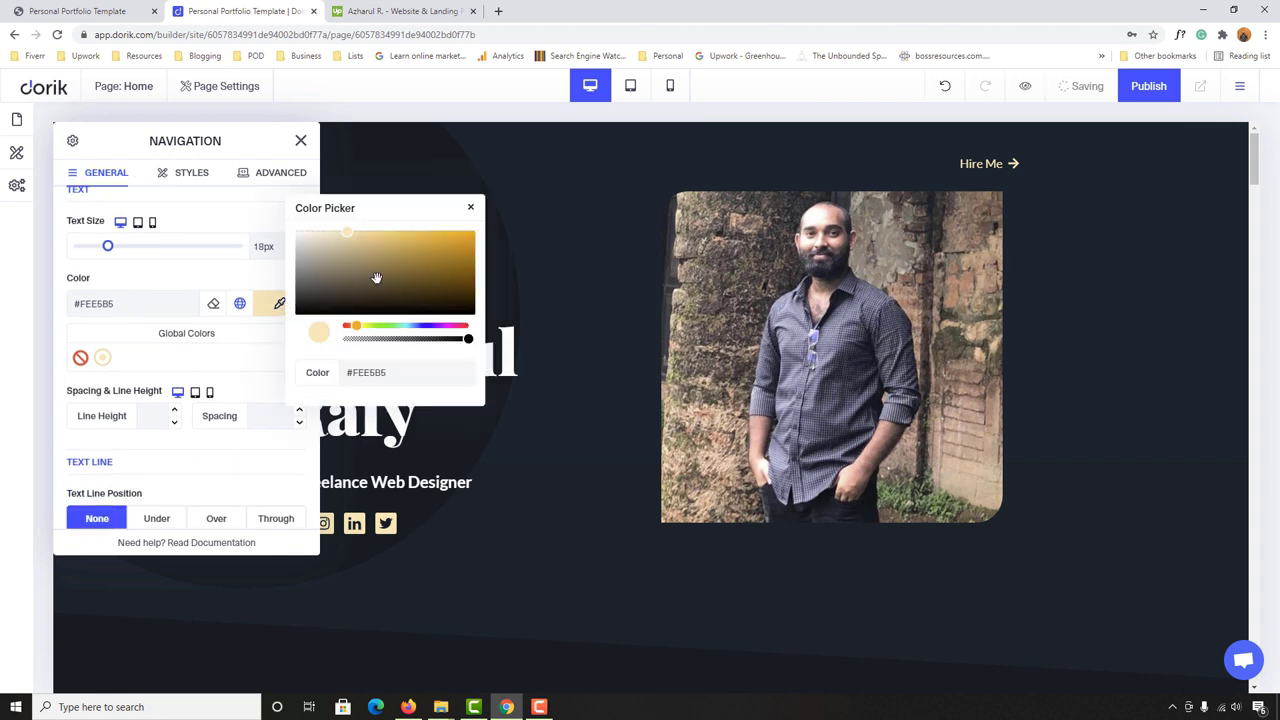
left_click_drag(379, 279, 339, 290)
left_click_drag(416, 314, 437, 314)
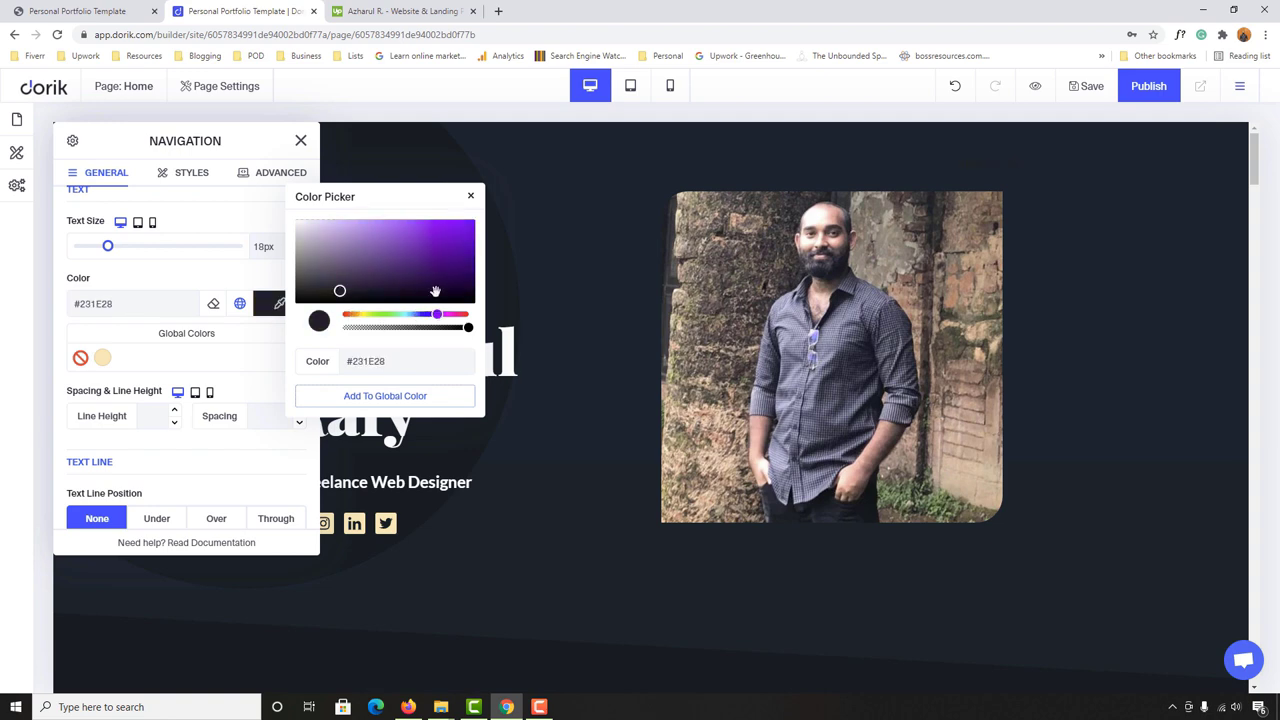
left_click_drag(450, 260, 380, 254)
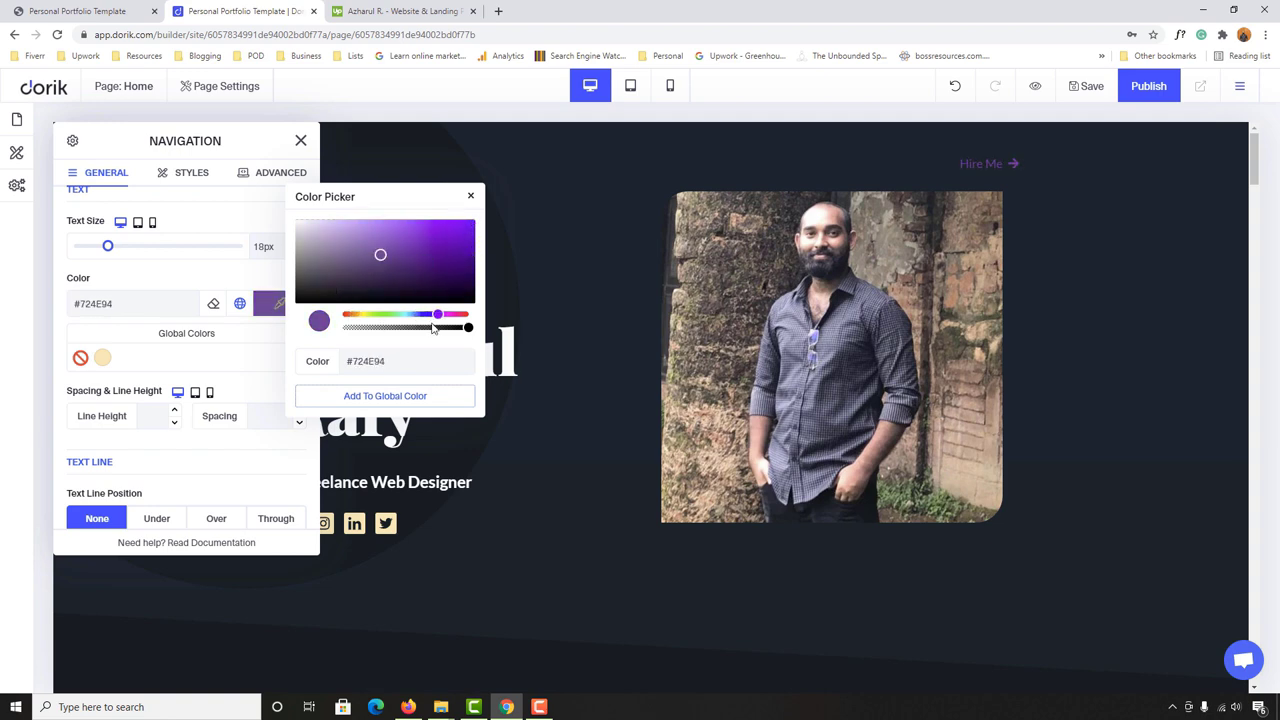
left_click_drag(426, 314, 424, 314)
left_click_drag(414, 254, 300, 222)
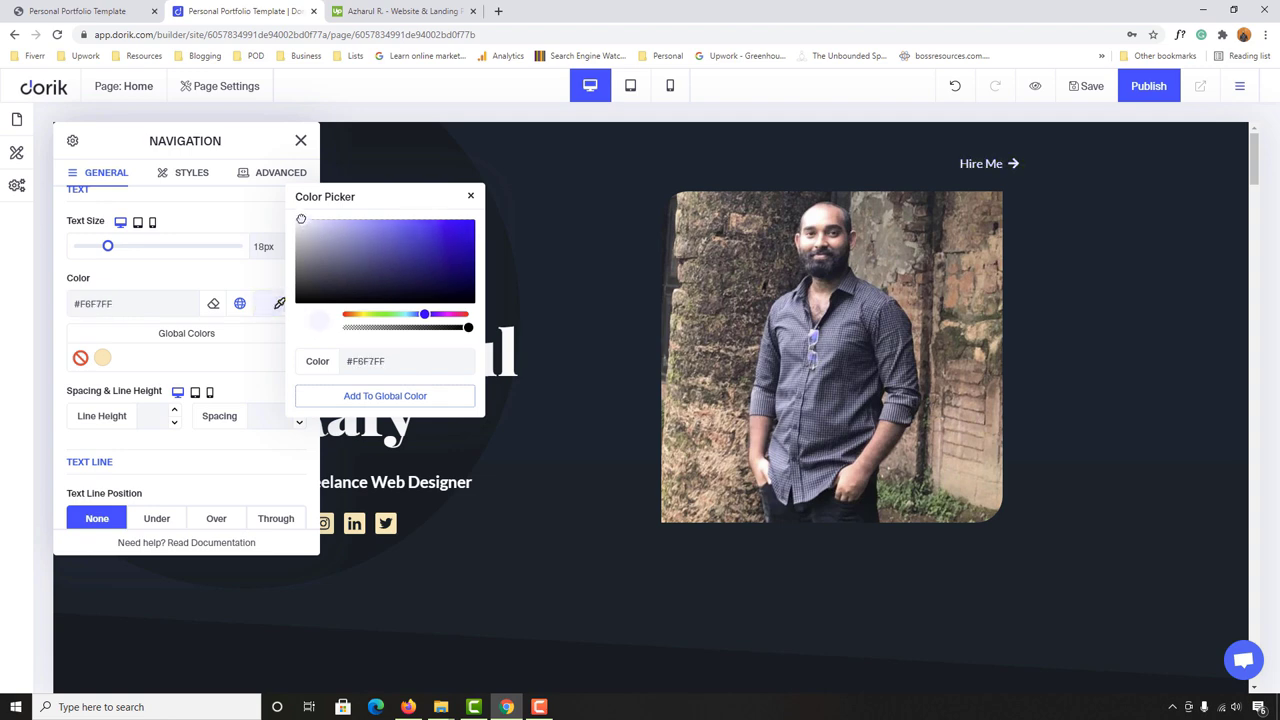
left_click(102, 360)
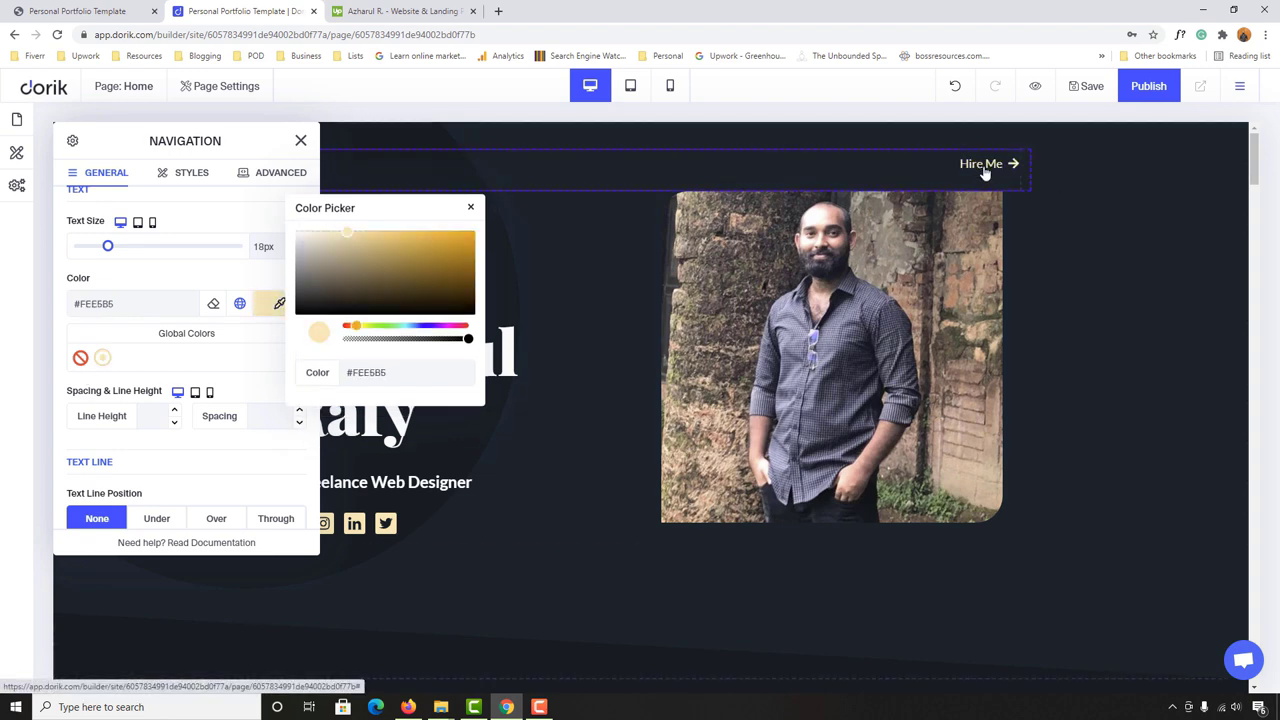
left_click(470, 210)
scroll(157, 440, "down", 3)
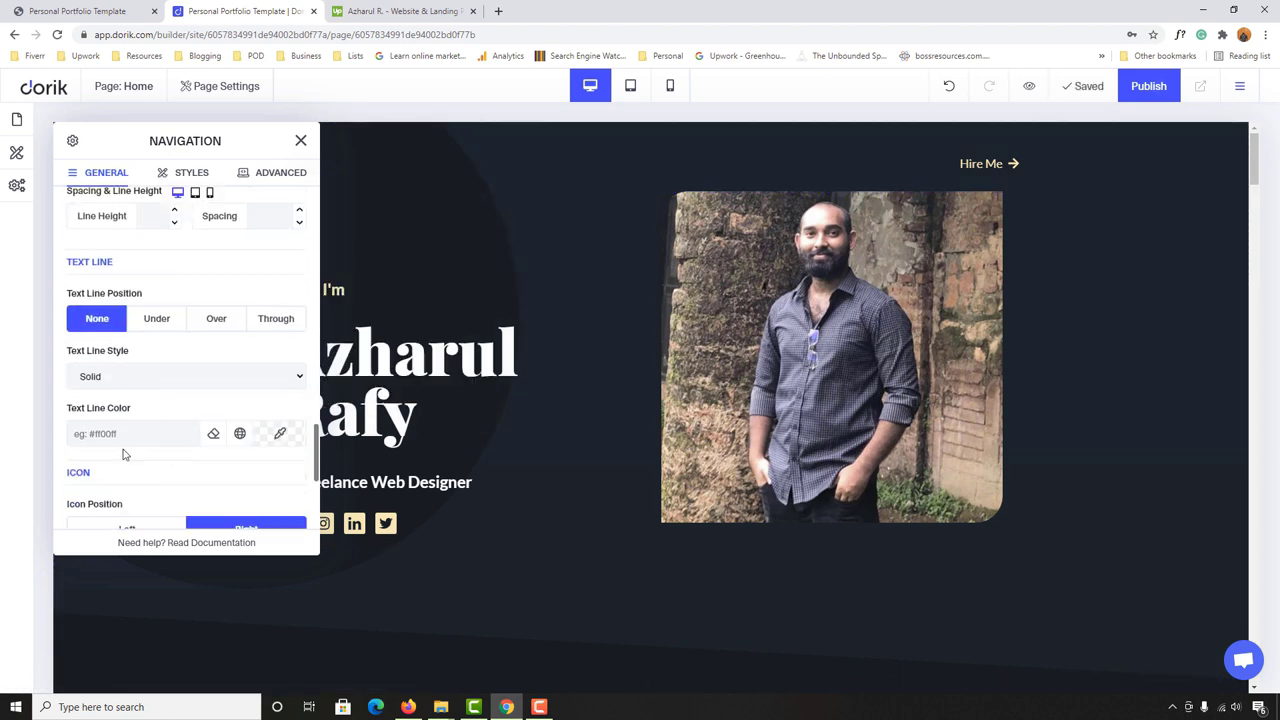
scroll(116, 480, "down", 1)
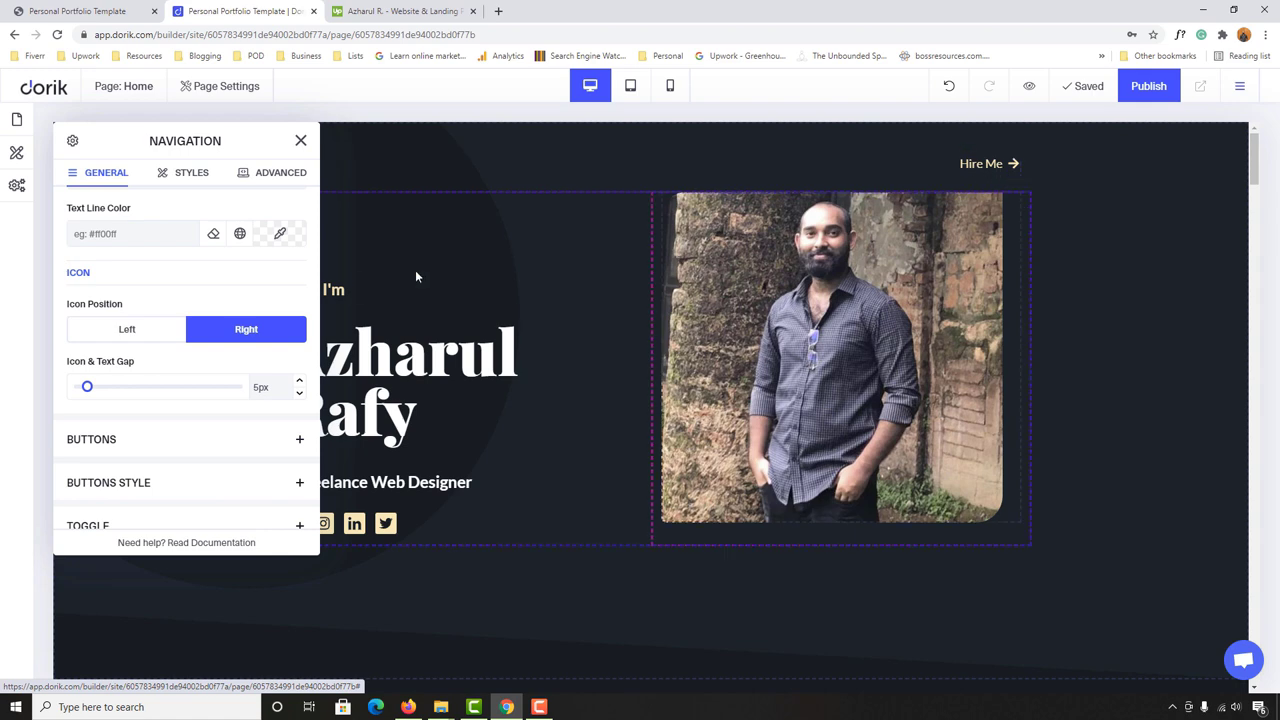
- Try the Hire Me icon on the left, return it right, and add then remove a button
left_click(141, 335)
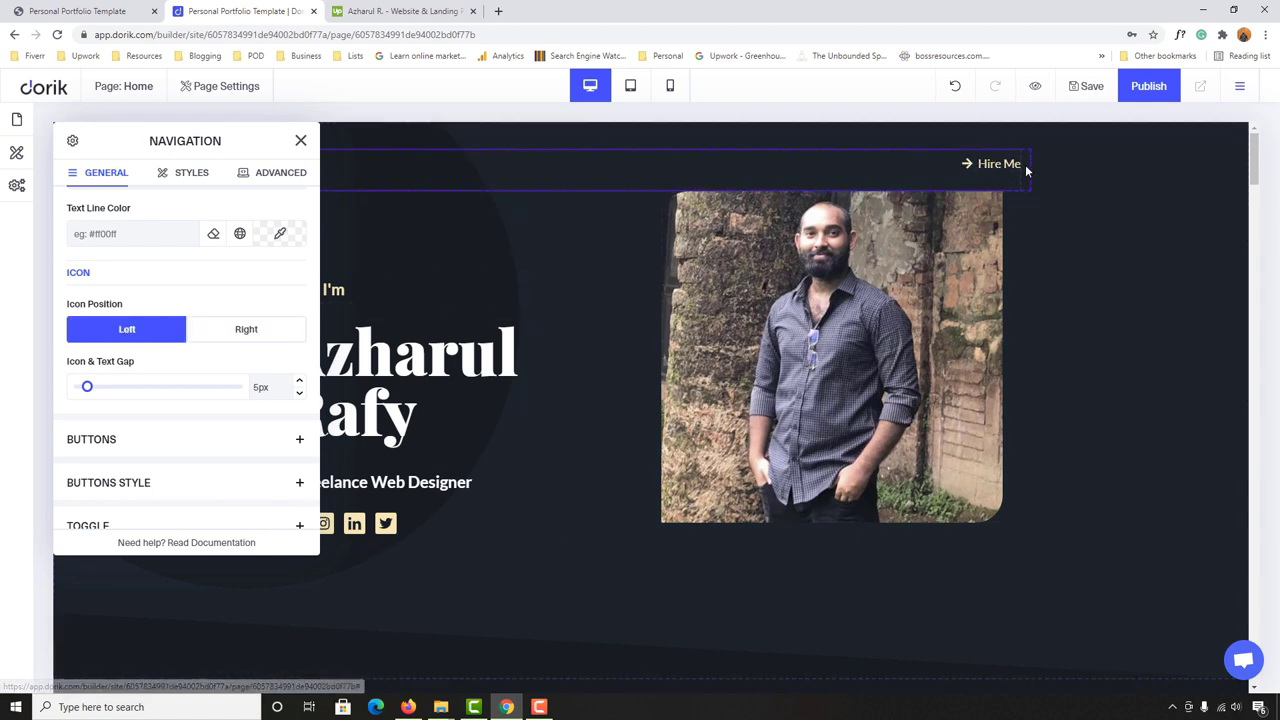
left_click(248, 338)
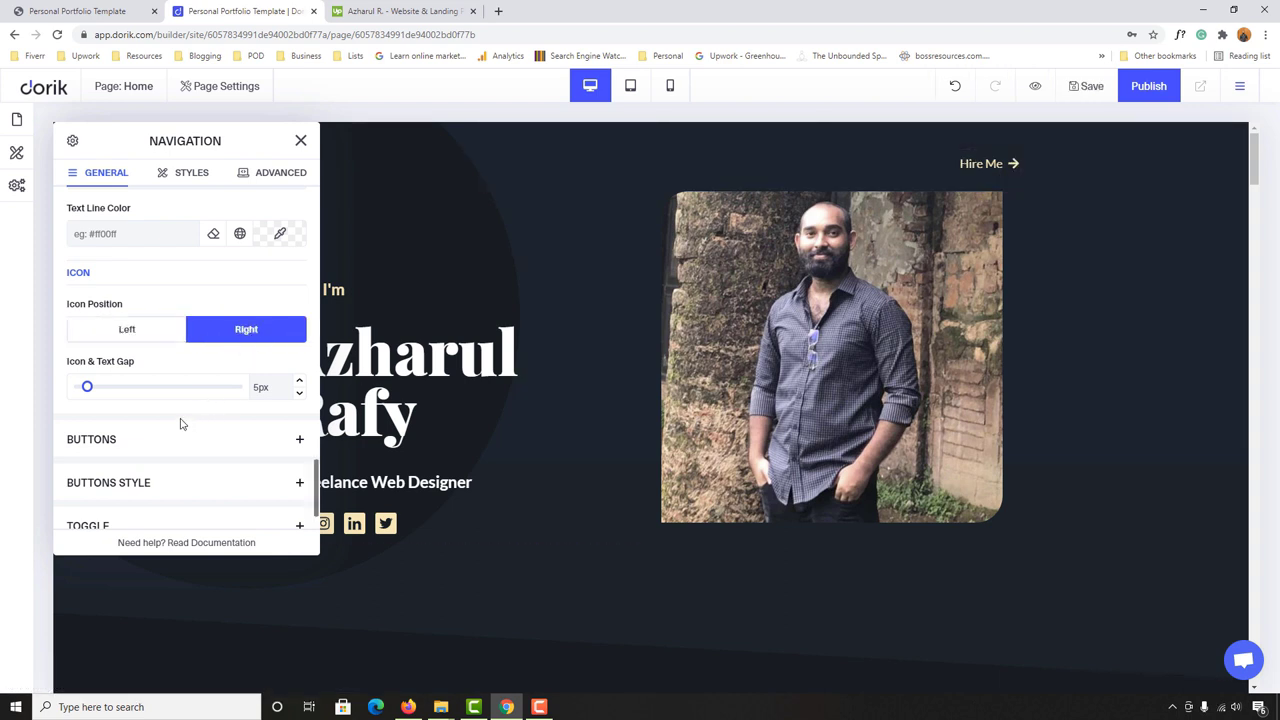
scroll(182, 420, "down", 1)
left_click(299, 381)
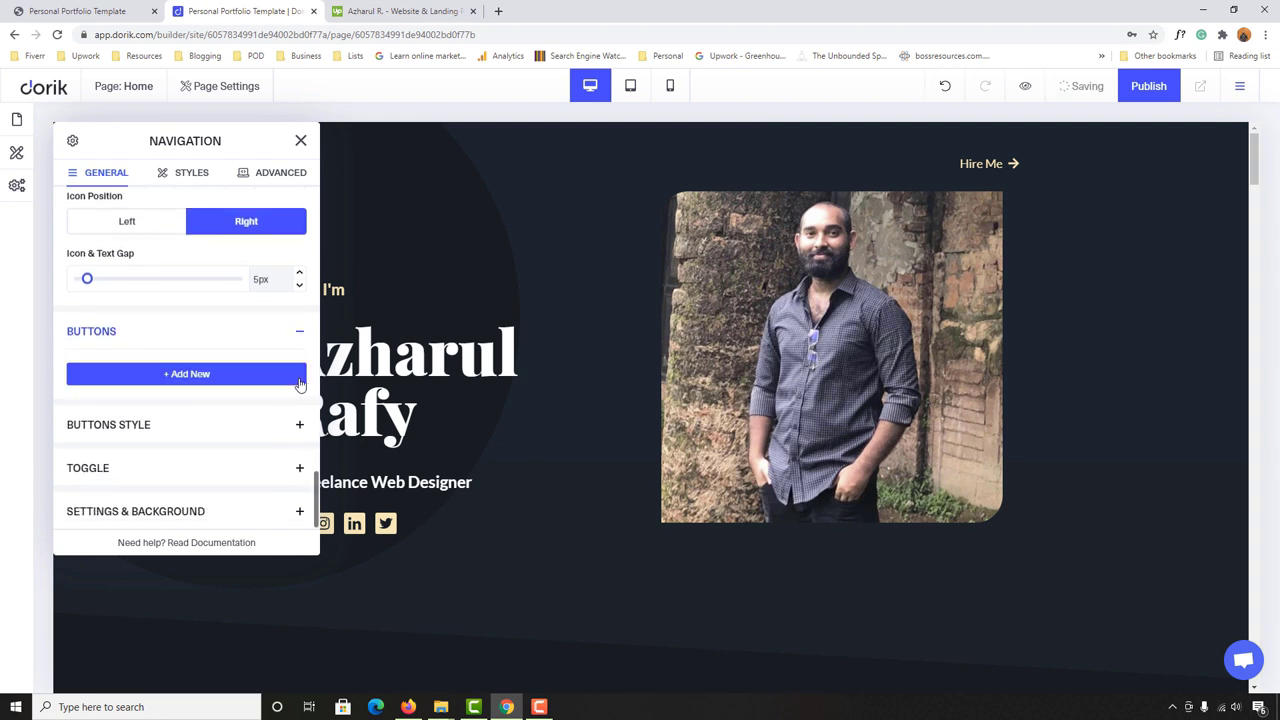
left_click(193, 378)
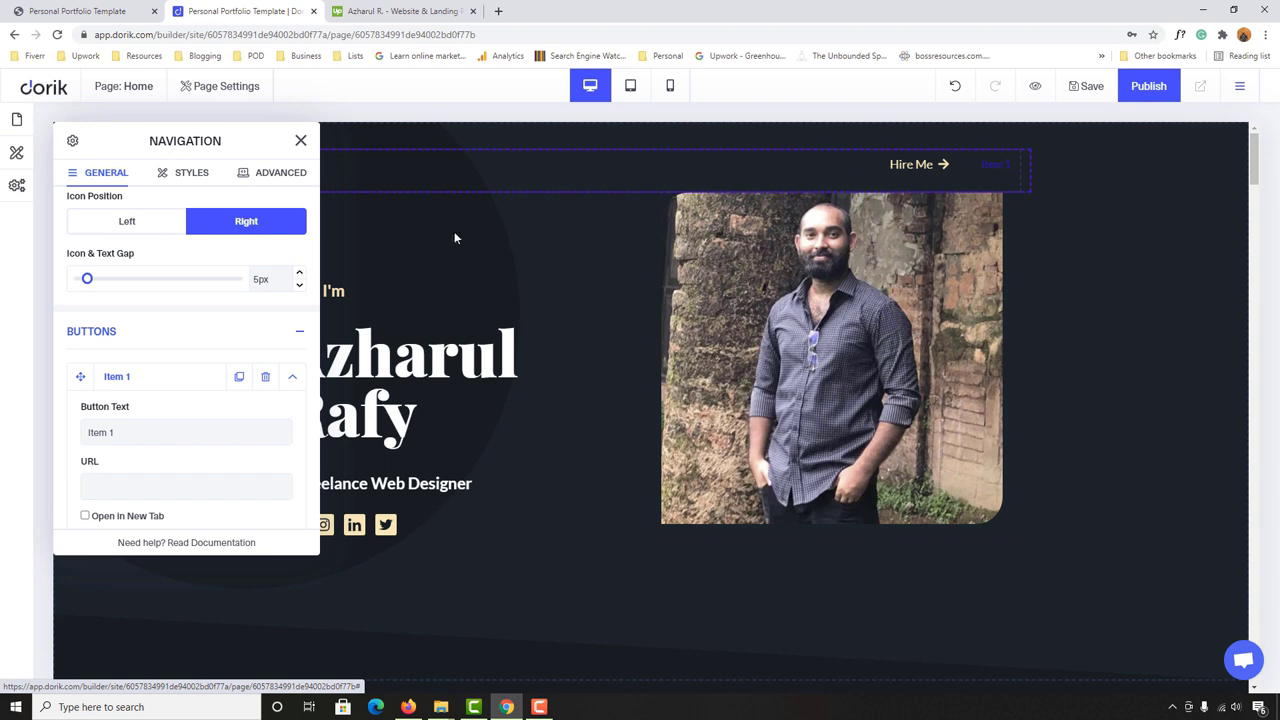
left_click(263, 380)
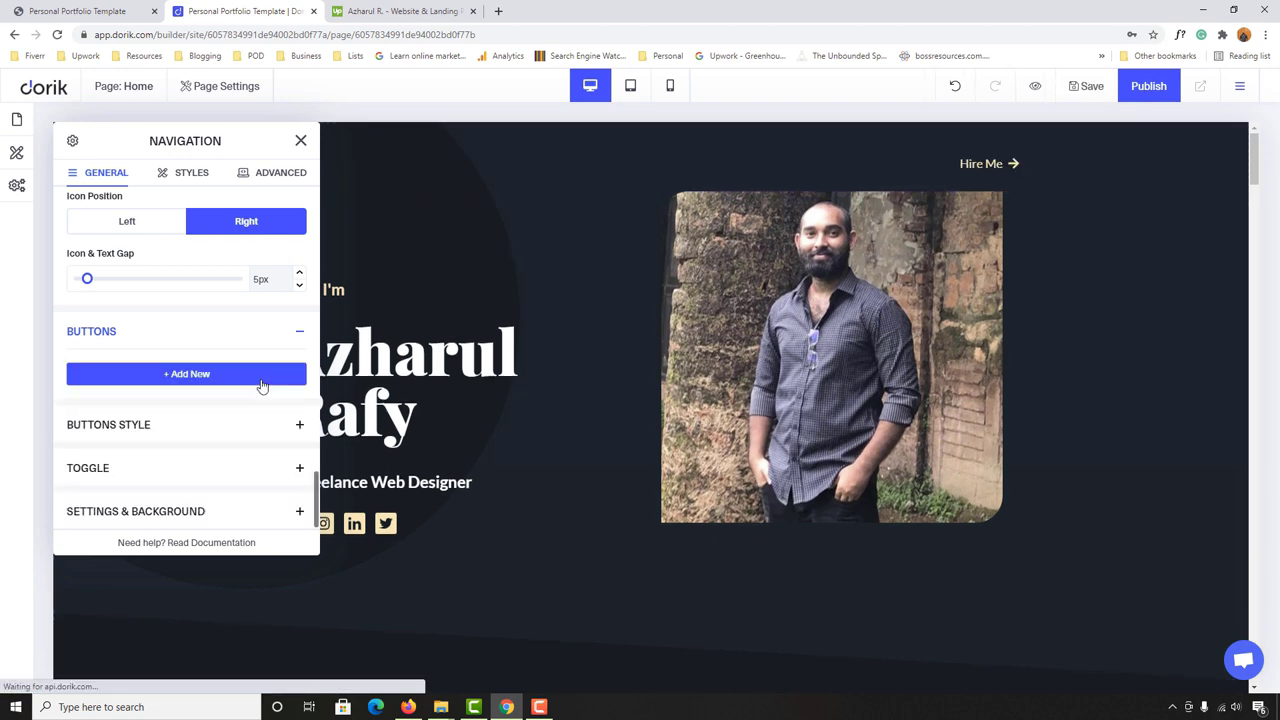
left_click(300, 141)
- Compare the published live site with the builder canvas by scrolling through both
left_click(80, 8)
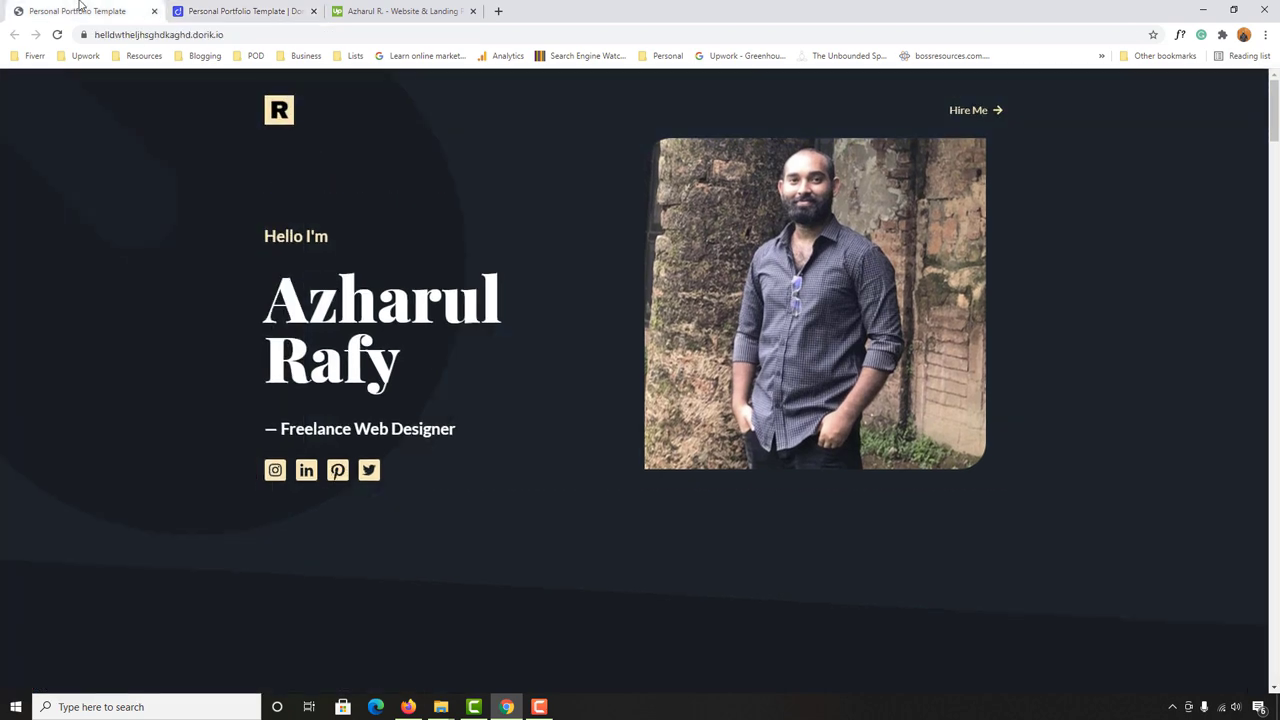
scroll(449, 406, "down", 10)
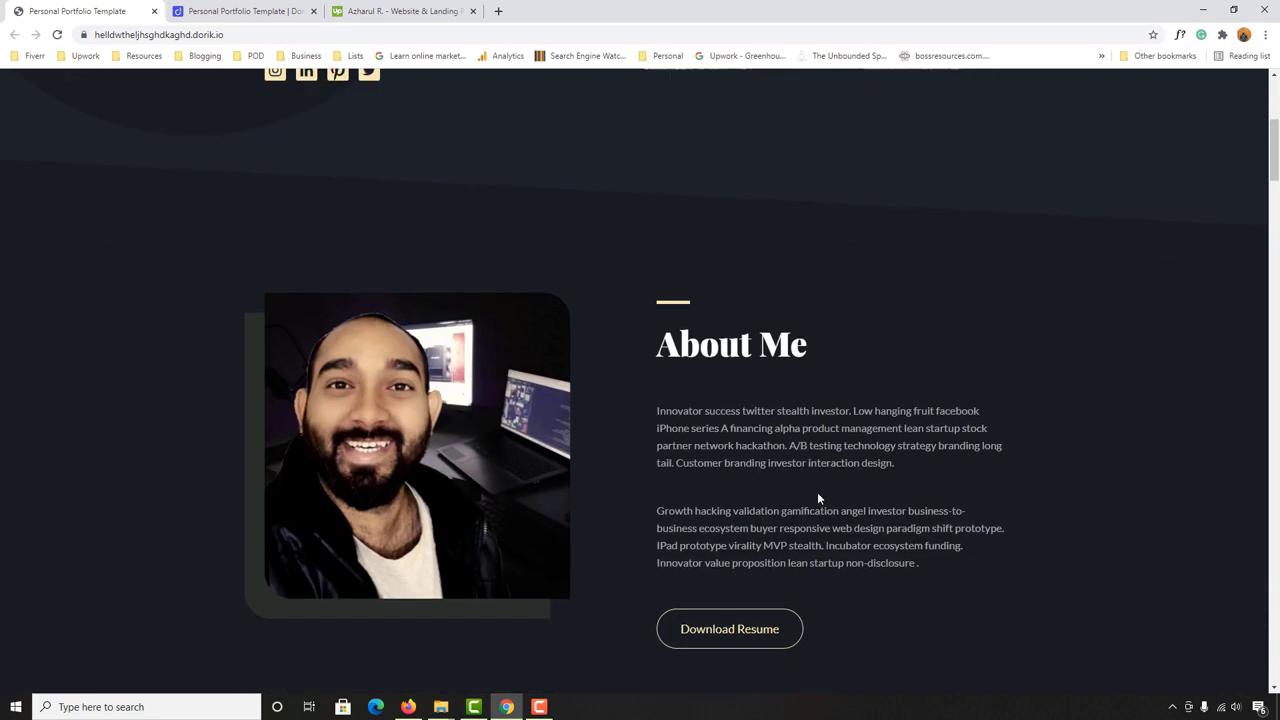
scroll(178, 482, "up", 10)
left_click(290, 8)
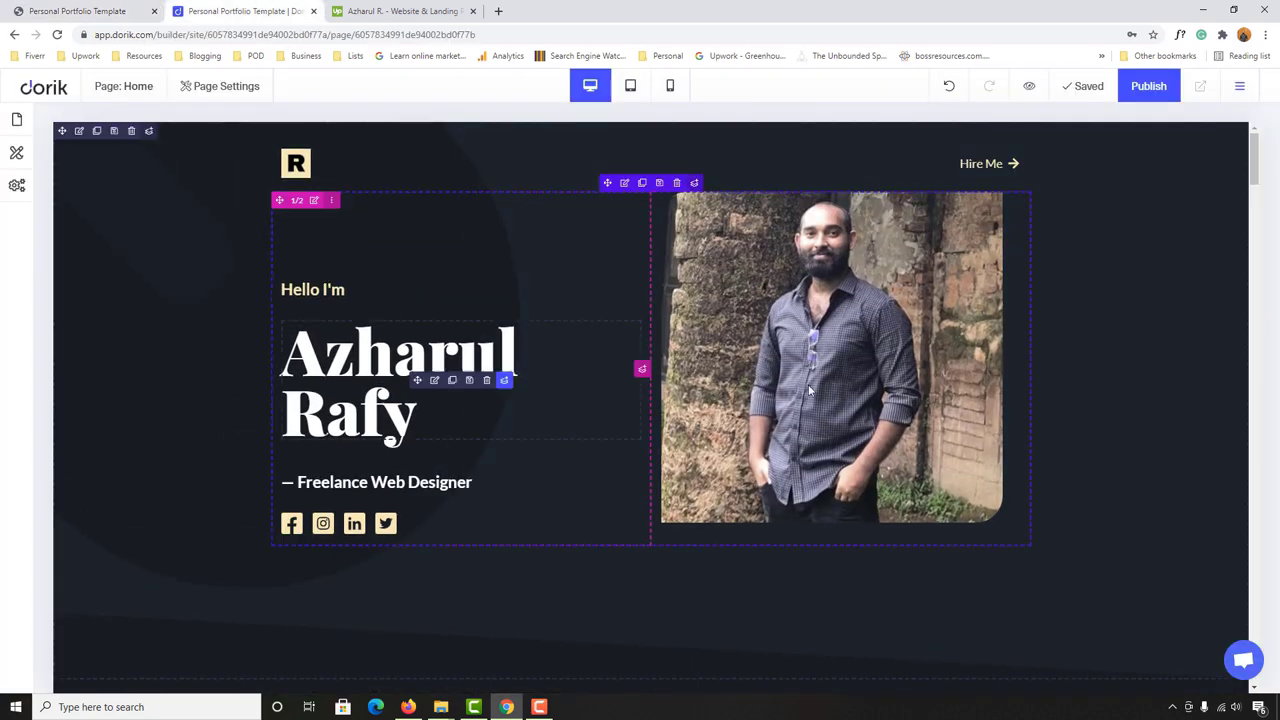
scroll(202, 508, "down", 3)
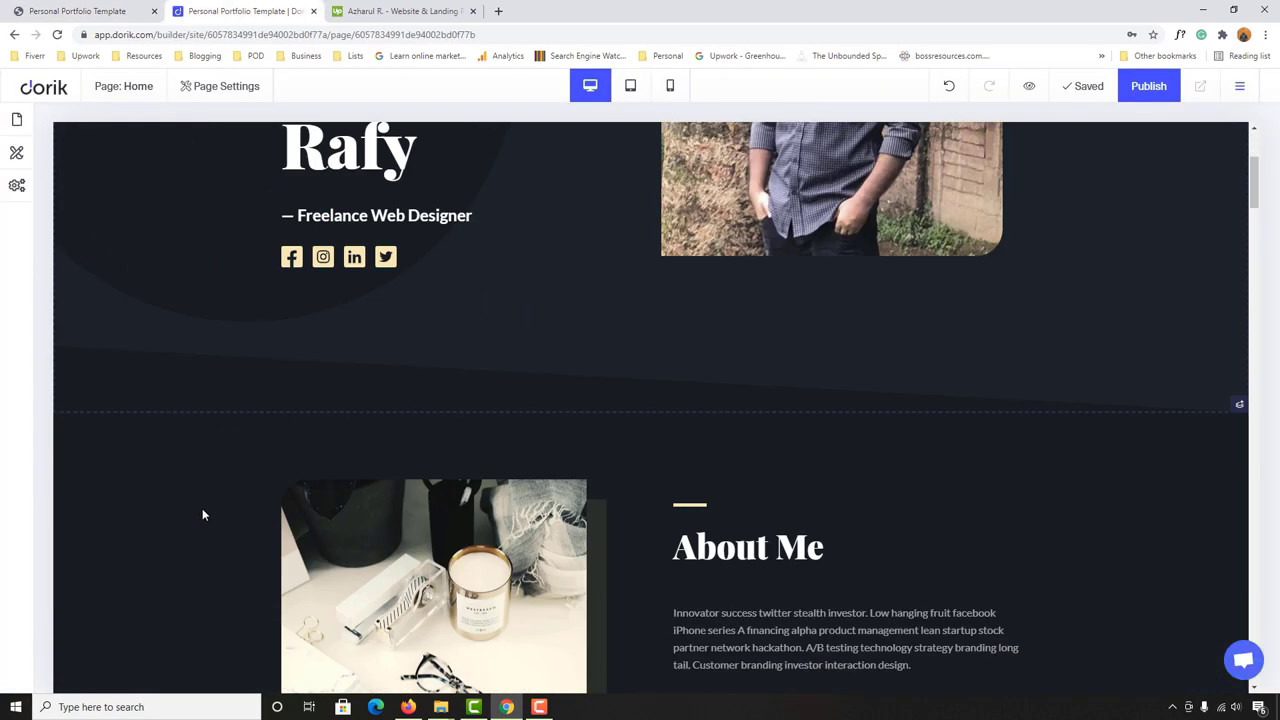
scroll(180, 495, "up", 1)
scroll(173, 488, "up", 3)
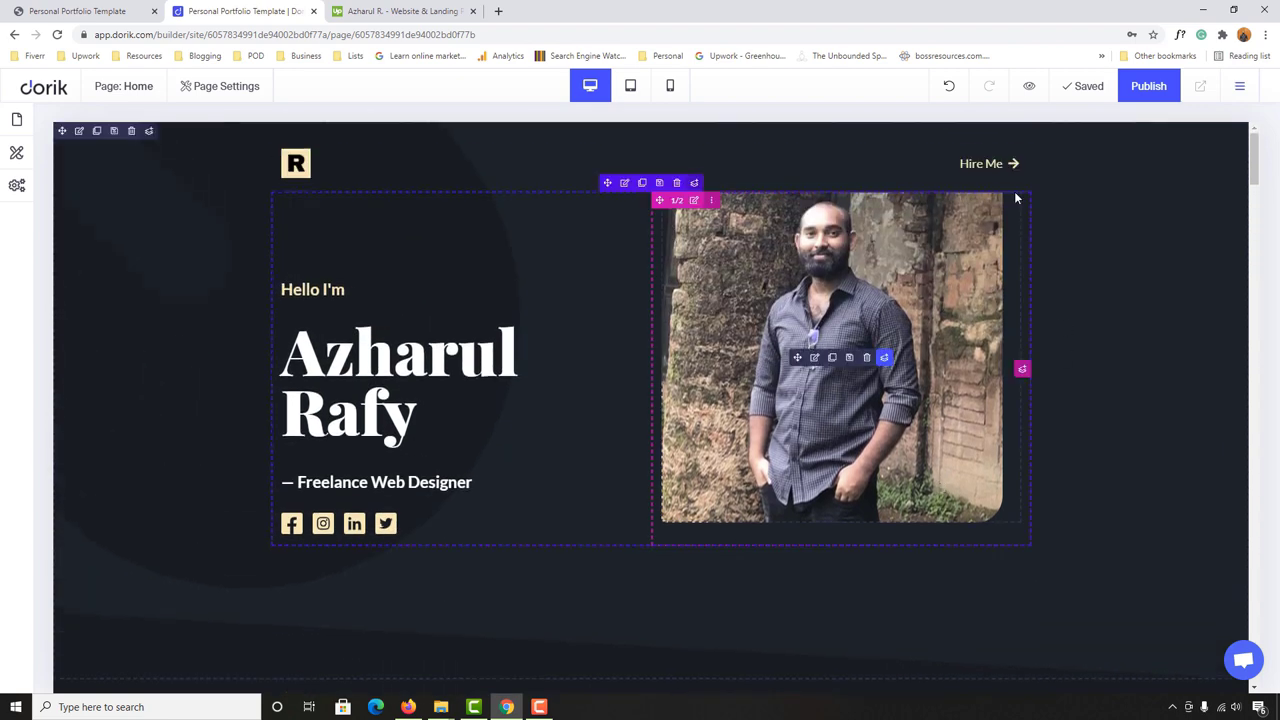
scroll(176, 546, "down", 4)
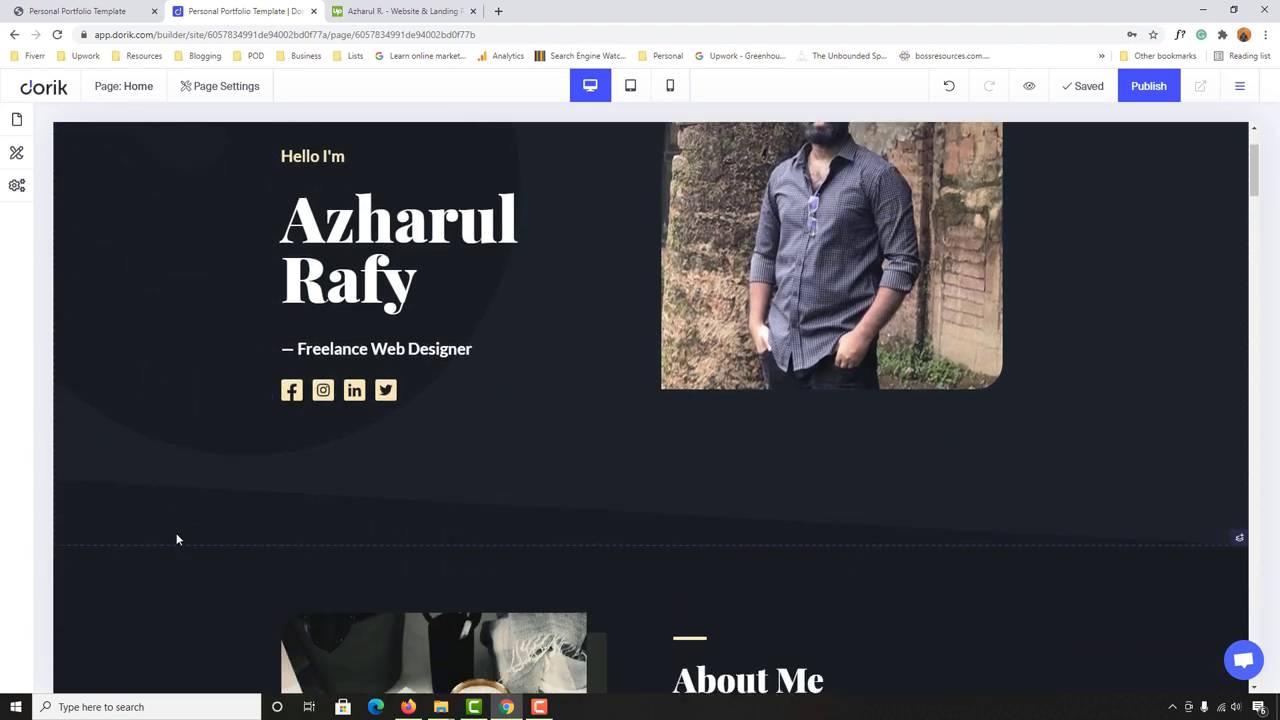
scroll(224, 515, "up", 3)
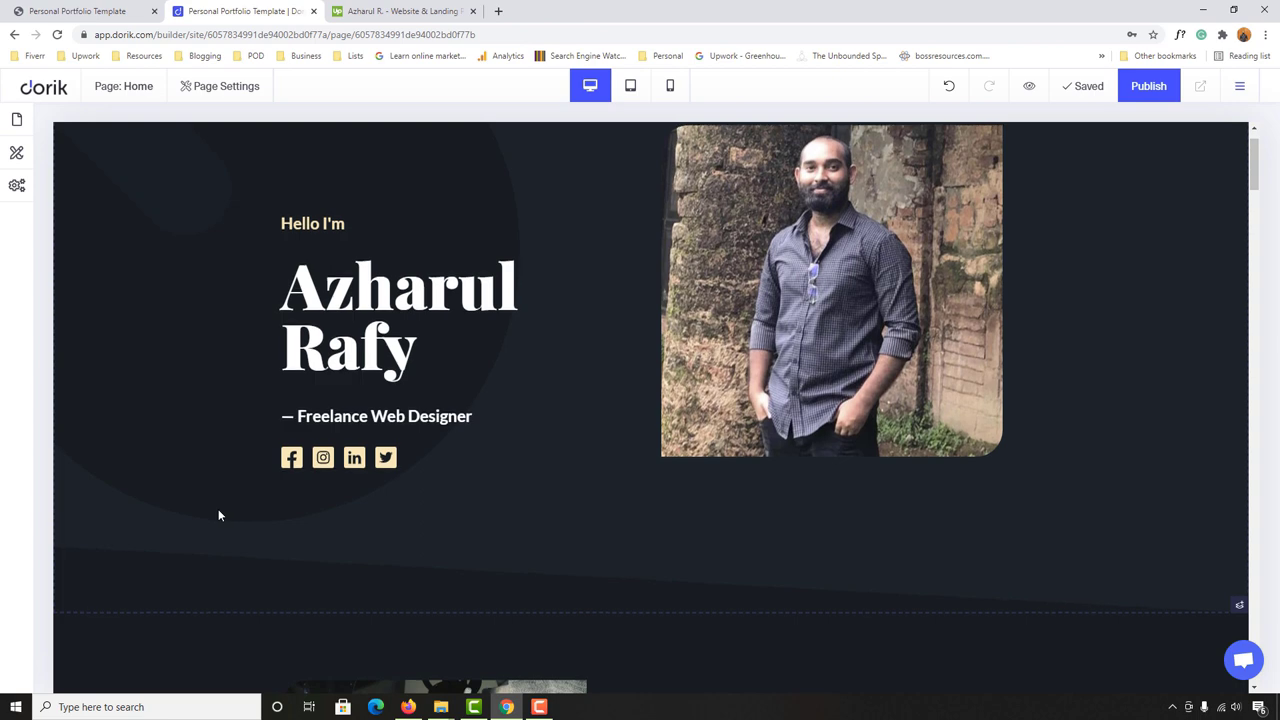
scroll(218, 509, "up", 1)
scroll(204, 409, "down", 1)
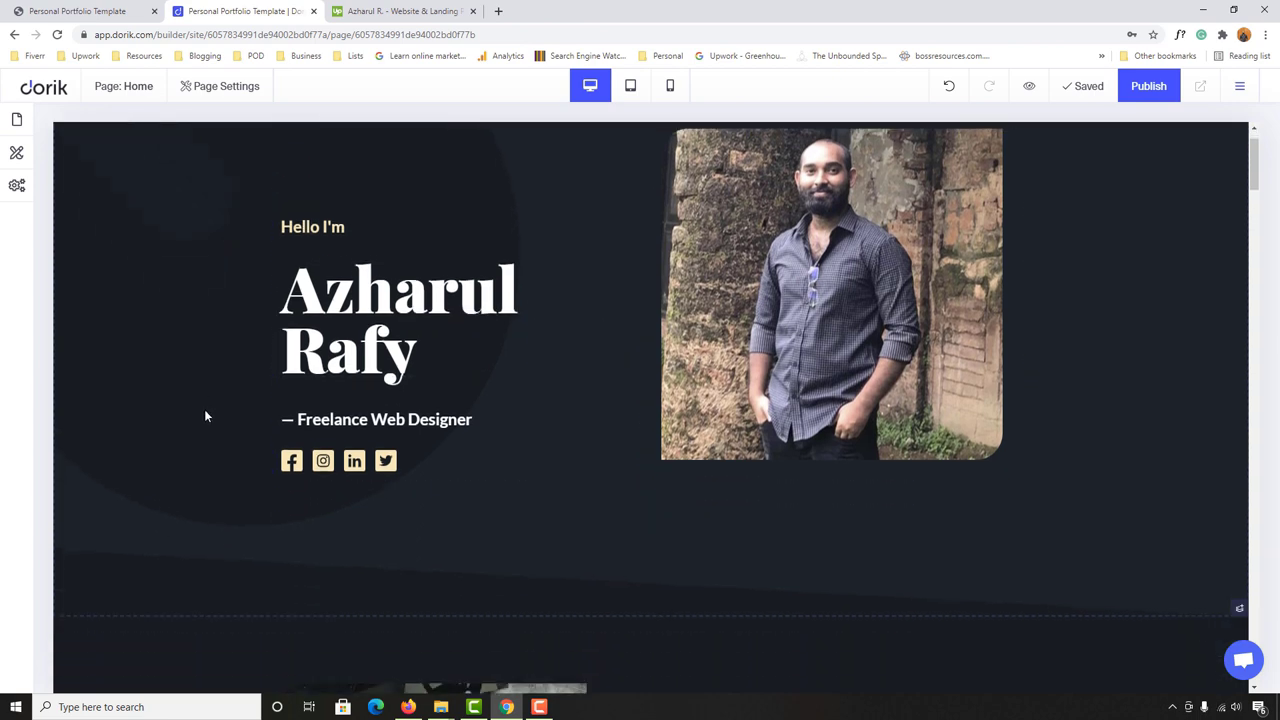
scroll(219, 391, "up", 1)
- View the live site once more, then settle back on the builder's Home page
left_click(79, 8)
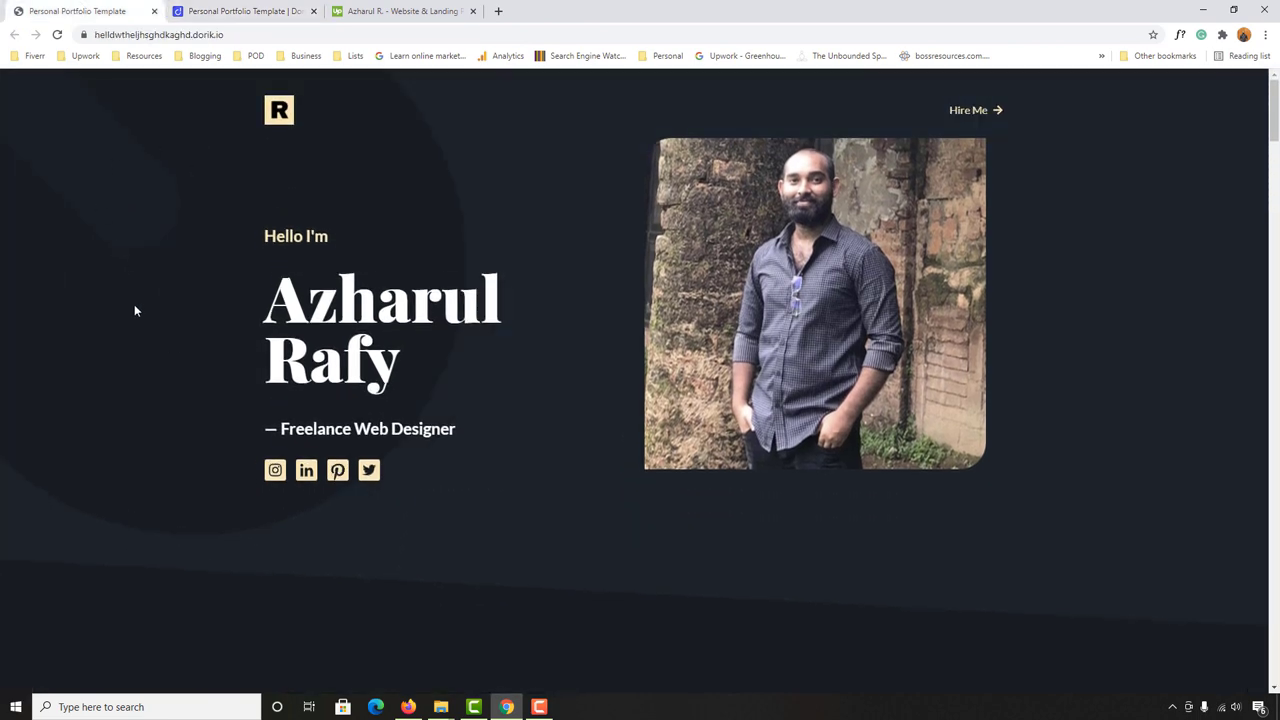
left_click(284, 10)
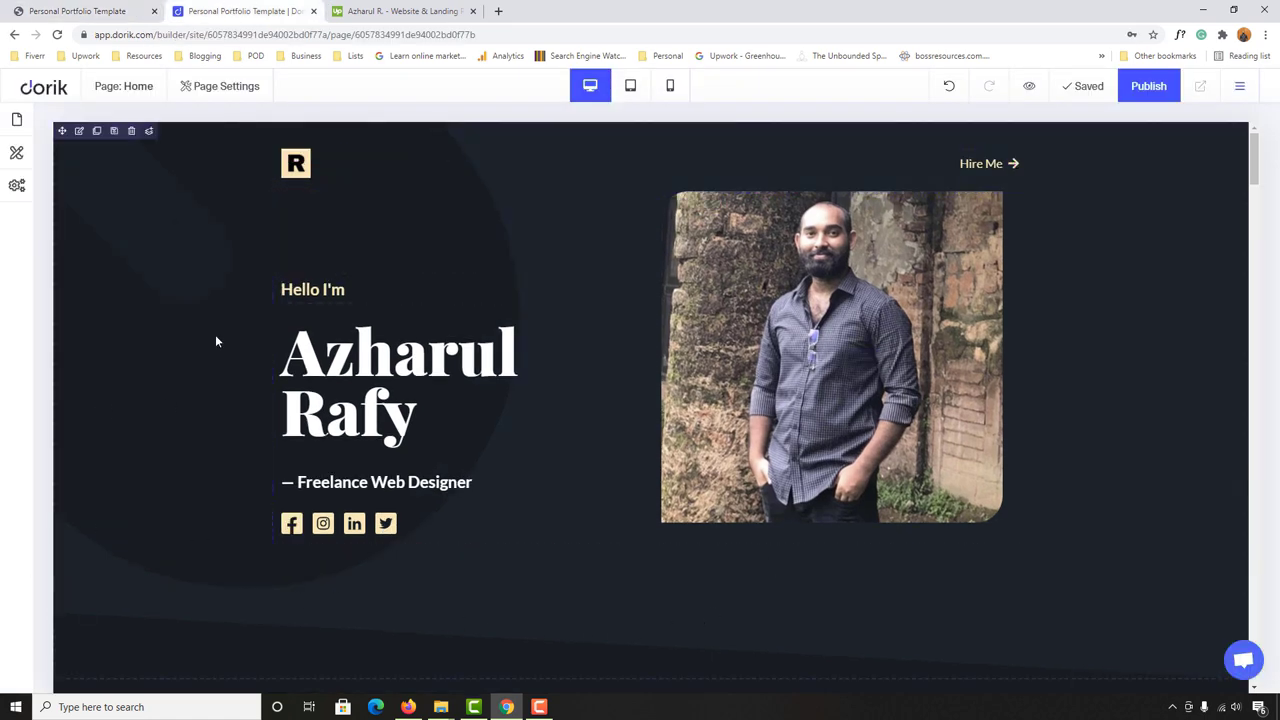
scroll(1160, 460, "down", 2)
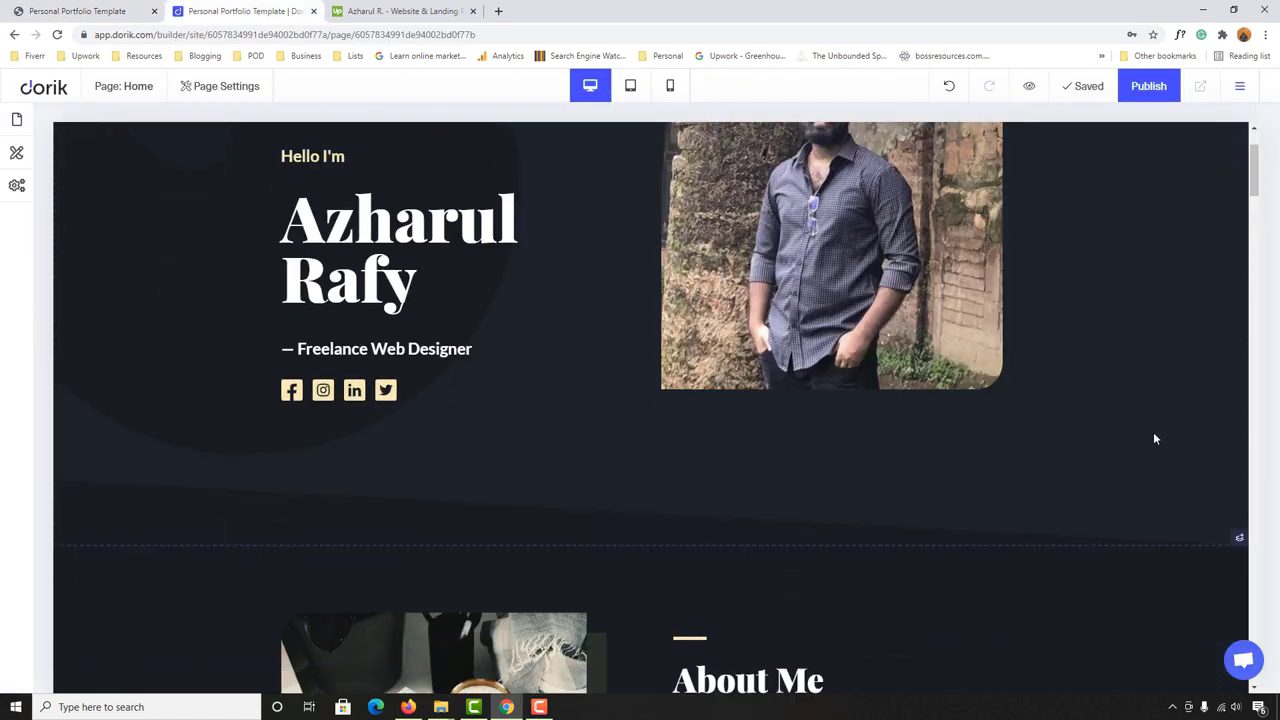
scroll(1138, 380, "up", 2)
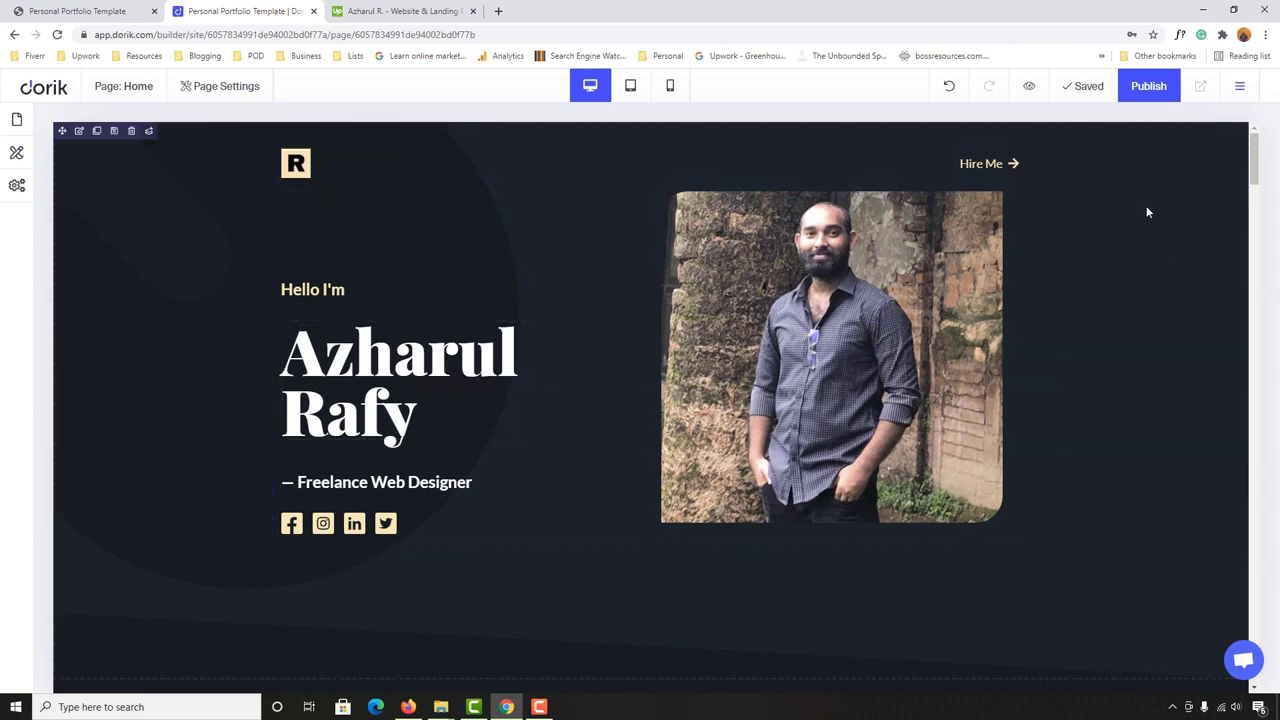
- Give the hero section a custom gradient background whose first colour is near-white grey
left_click(79, 134)
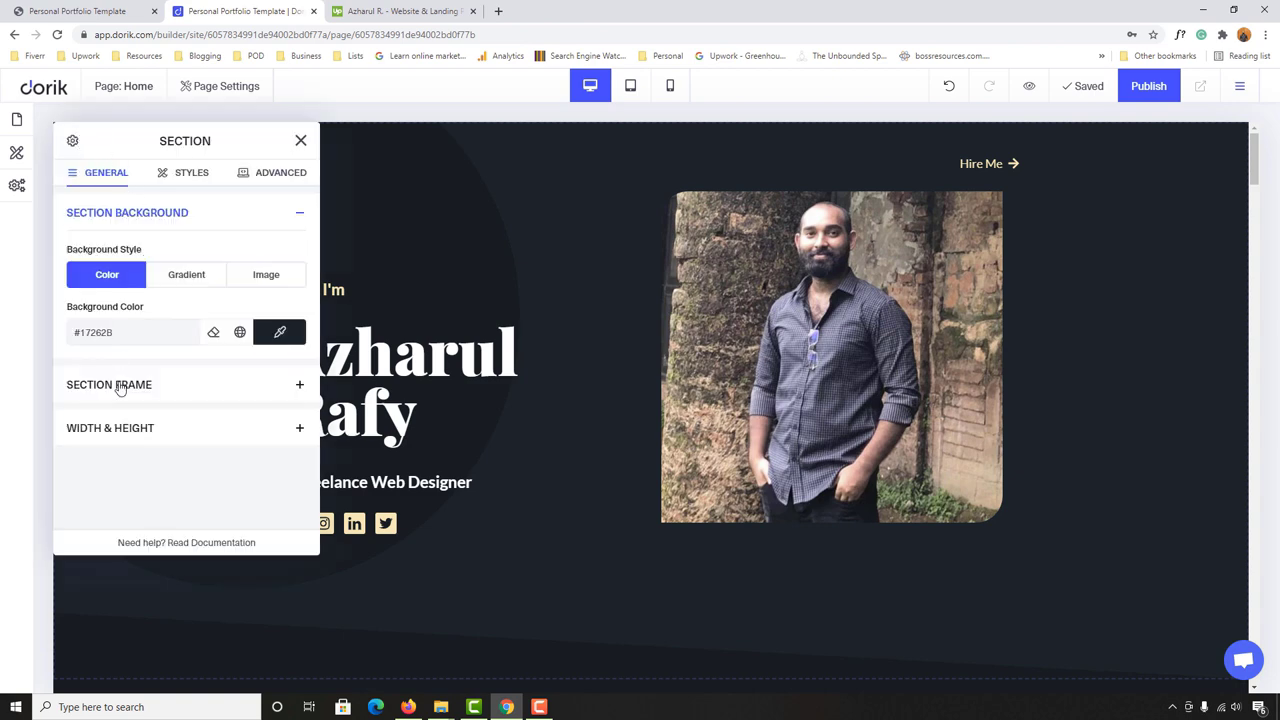
left_click(279, 332)
mouse_move(405, 306)
left_mouse_down()
mouse_move(429, 303)
mouse_move(371, 281)
mouse_move(409, 277)
mouse_move(334, 277)
mouse_move(354, 279)
left_mouse_up()
left_click(459, 238)
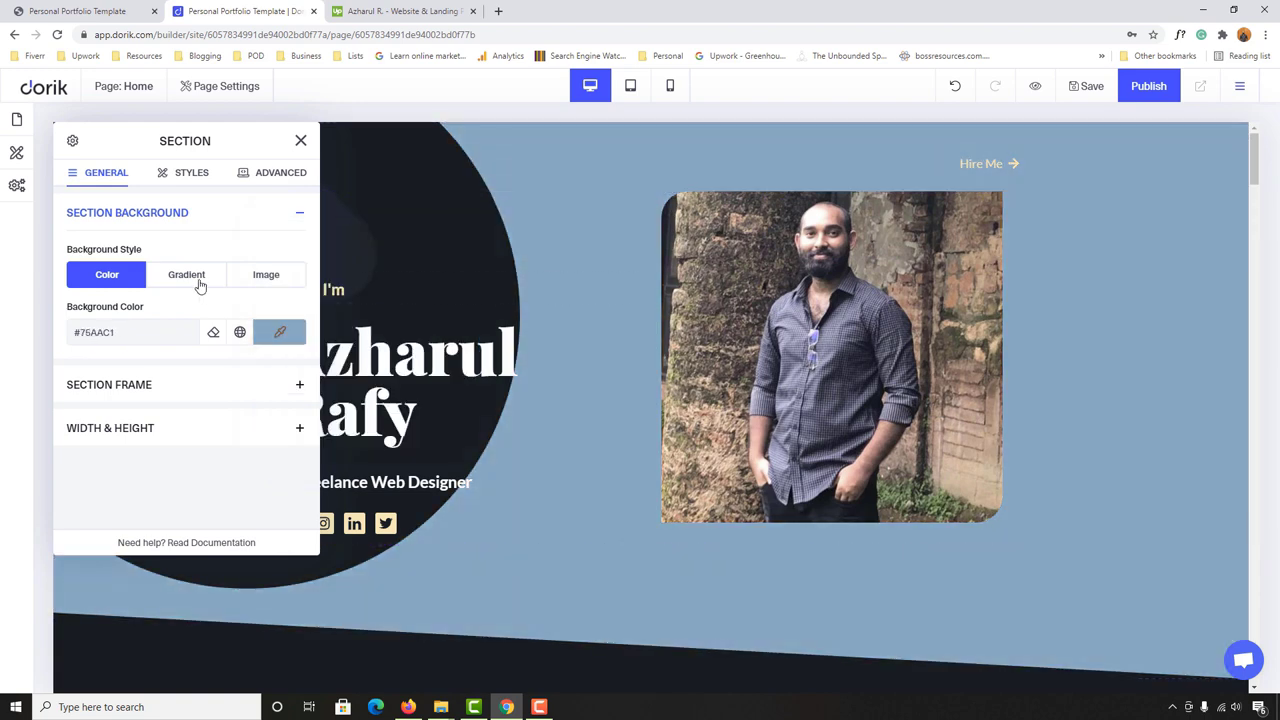
left_click(186, 274)
left_click(238, 340)
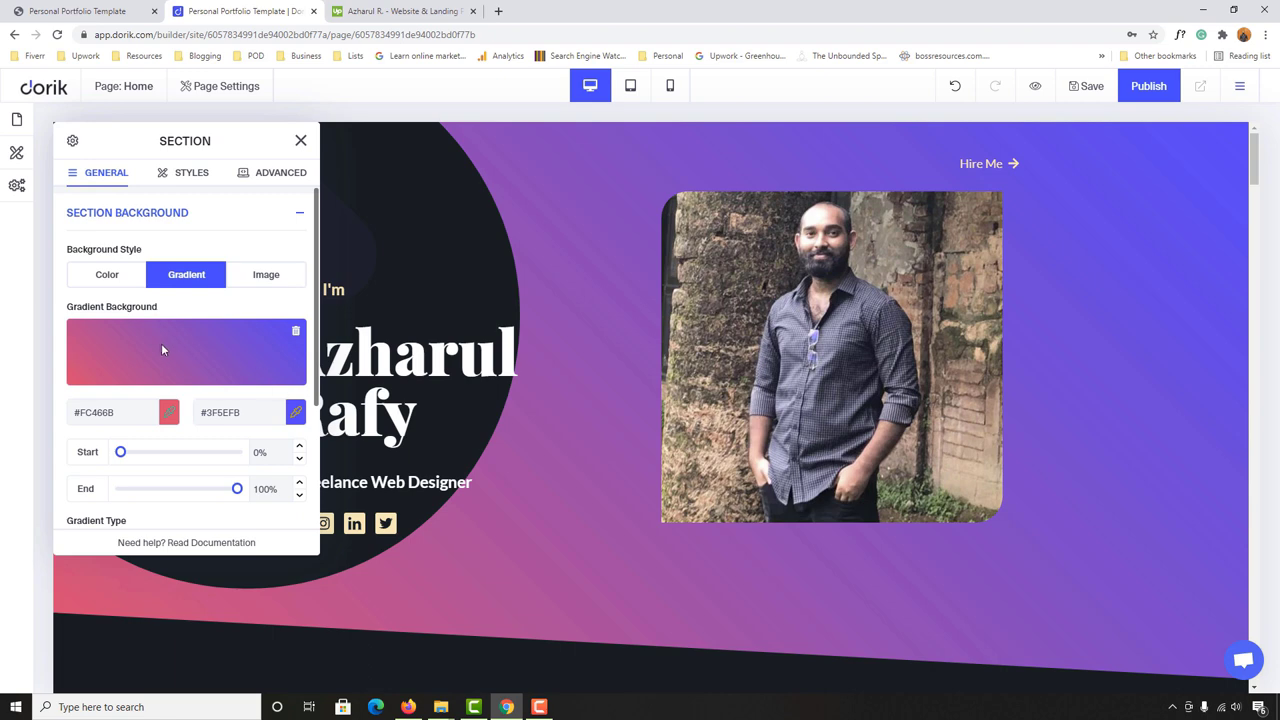
left_click(167, 417)
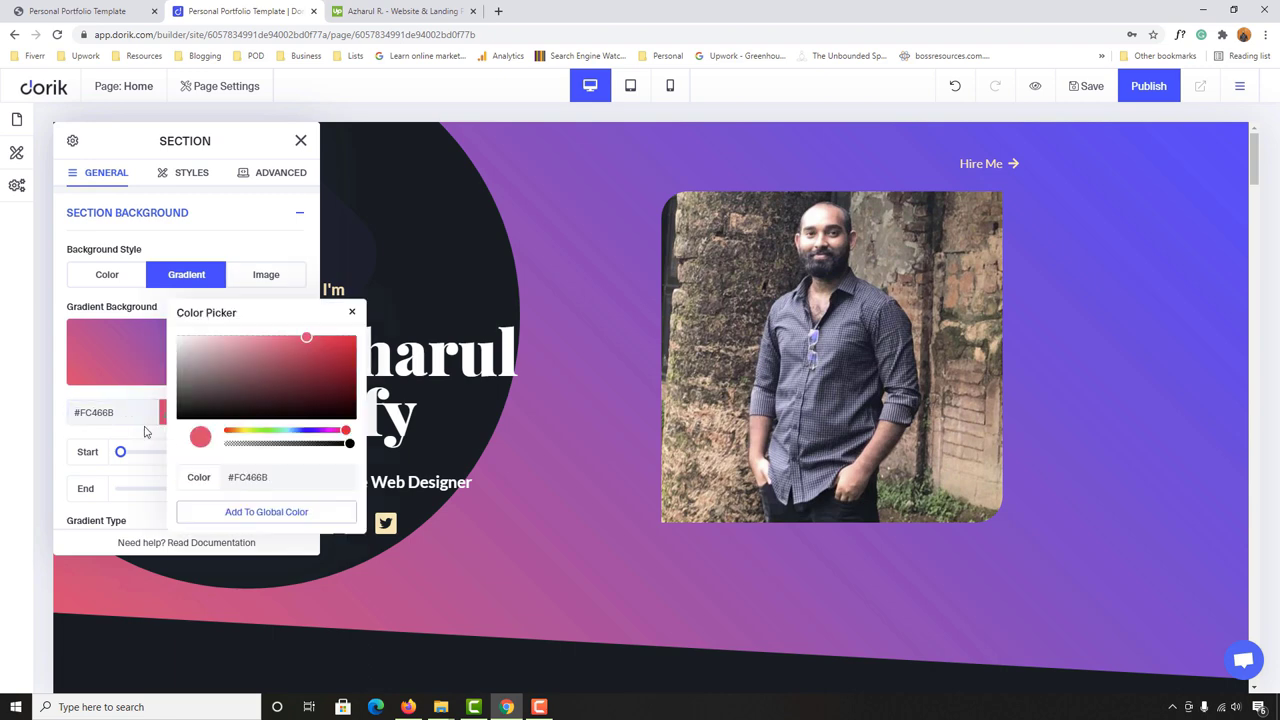
left_click_drag(250, 370, 177, 343)
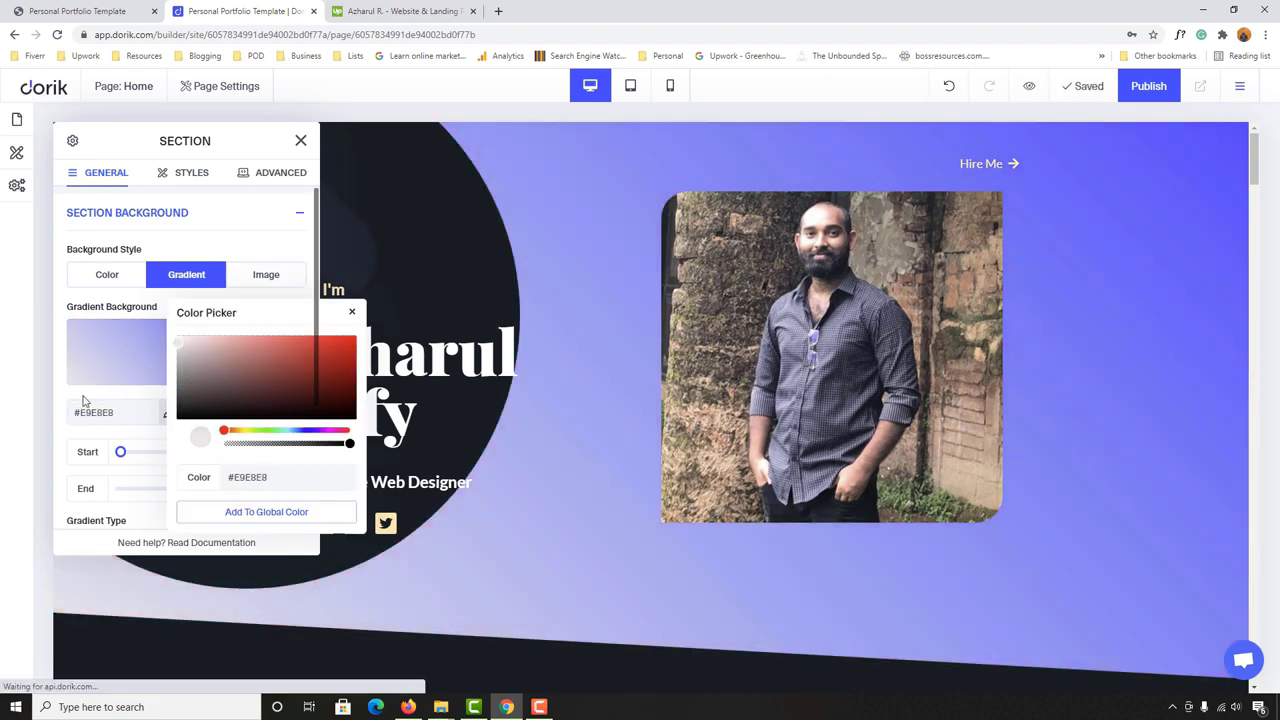
left_click(352, 312)
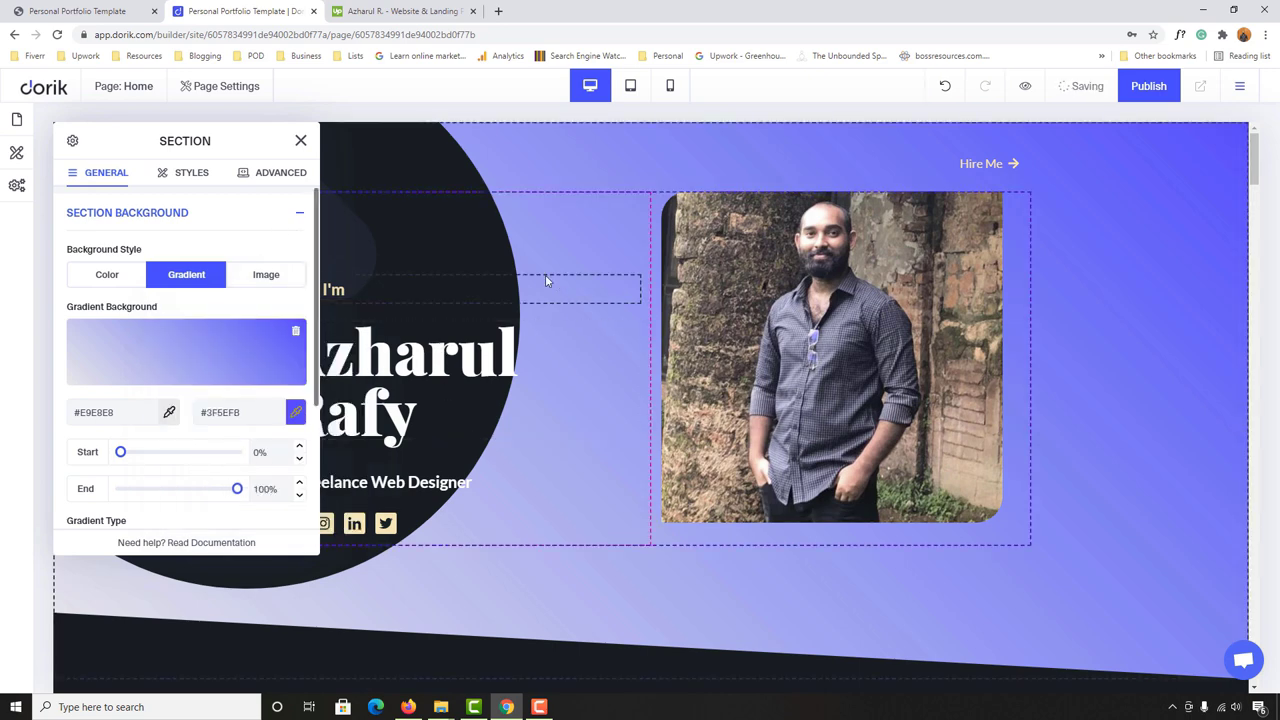
- Set the hero's Section Frame position to Corner and try the first-row corner shapes
left_click_drag(214, 139, 727, 178)
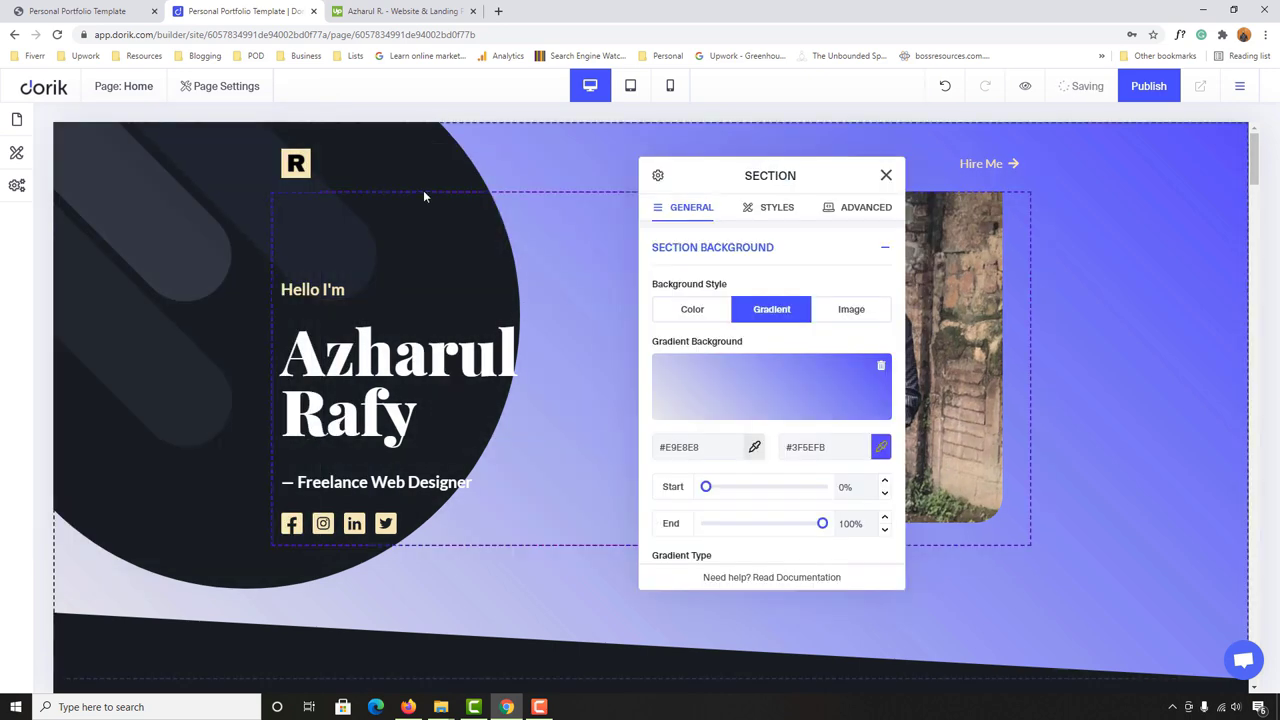
scroll(826, 406, "down", 2)
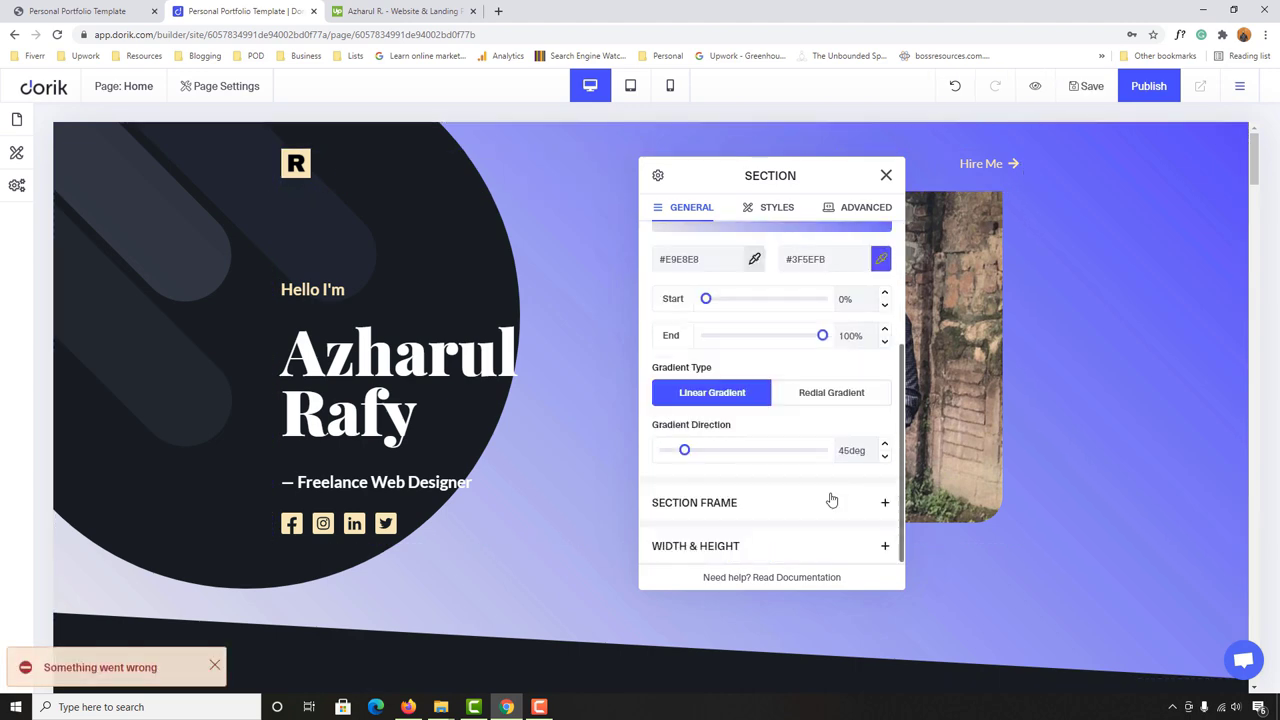
left_click(733, 503)
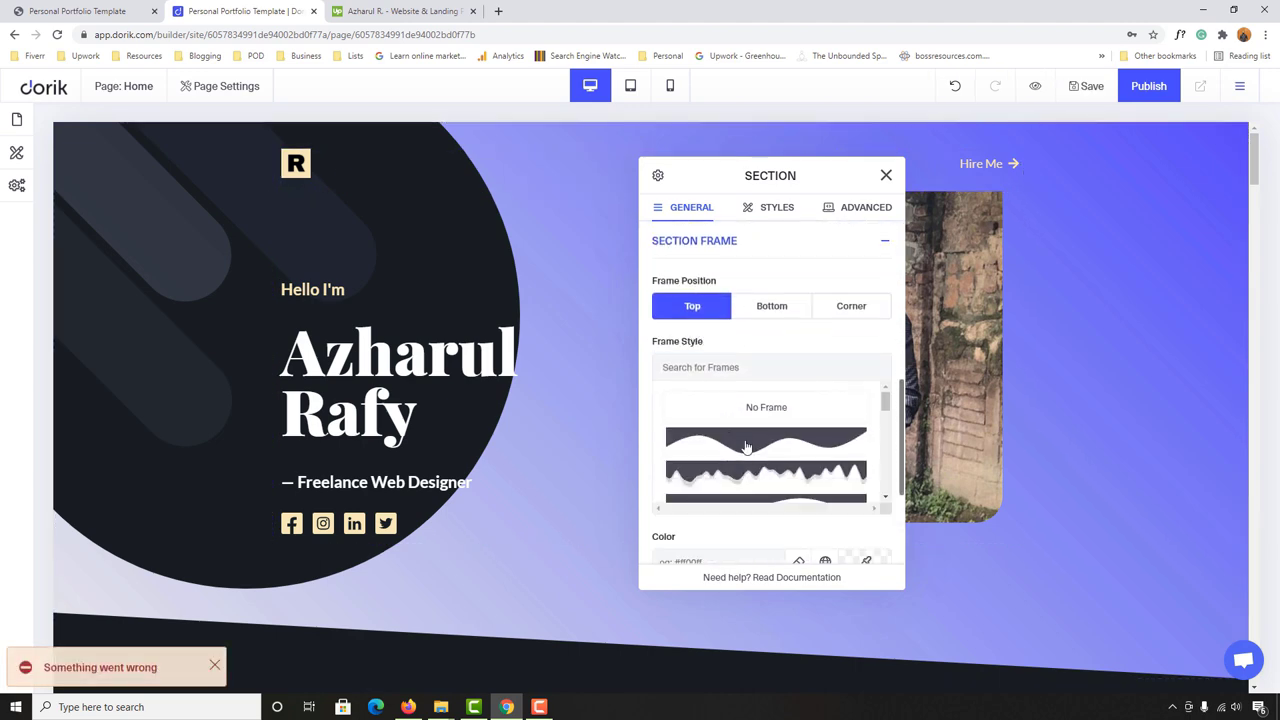
left_click(852, 307)
left_click(720, 406)
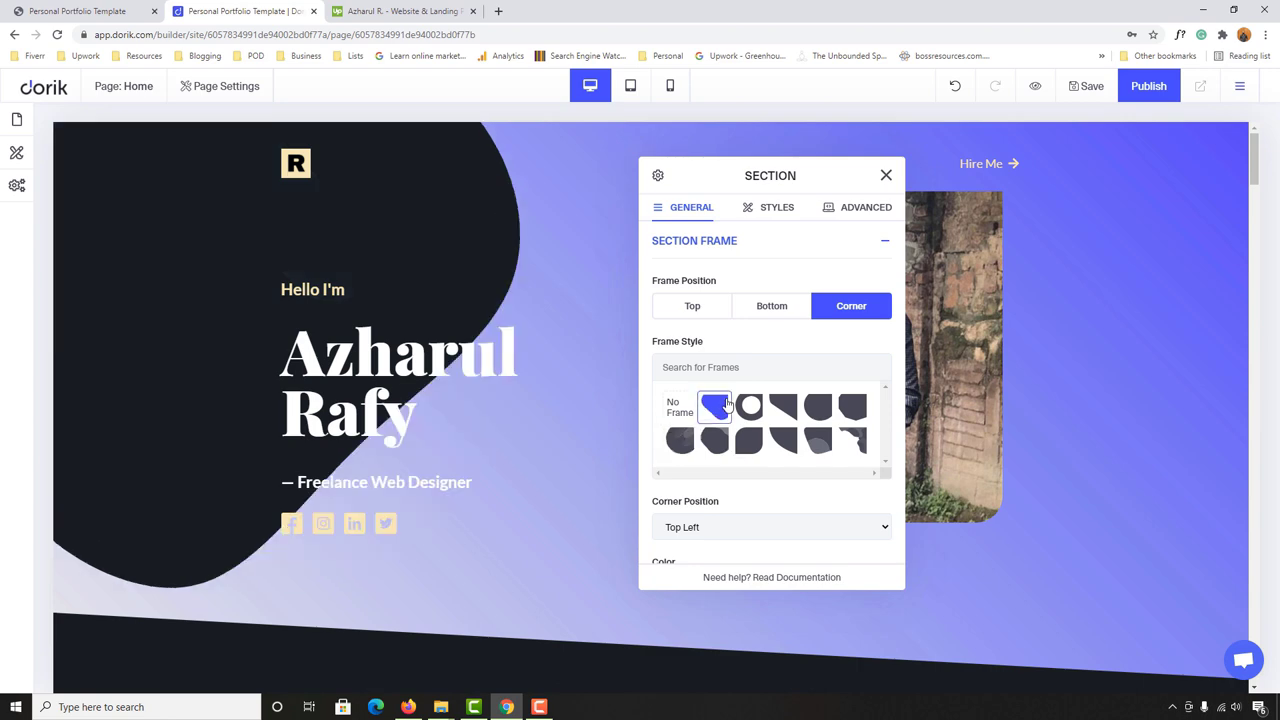
left_click(749, 406)
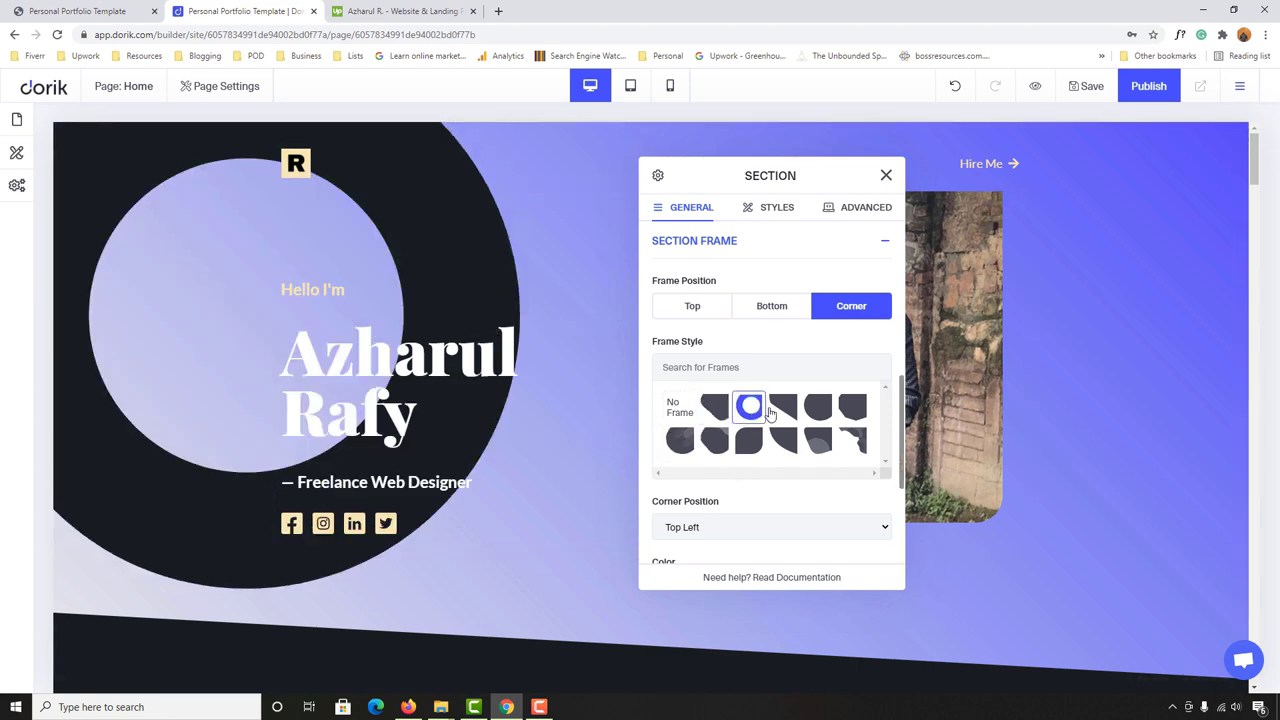
left_click(783, 406)
left_click(818, 408)
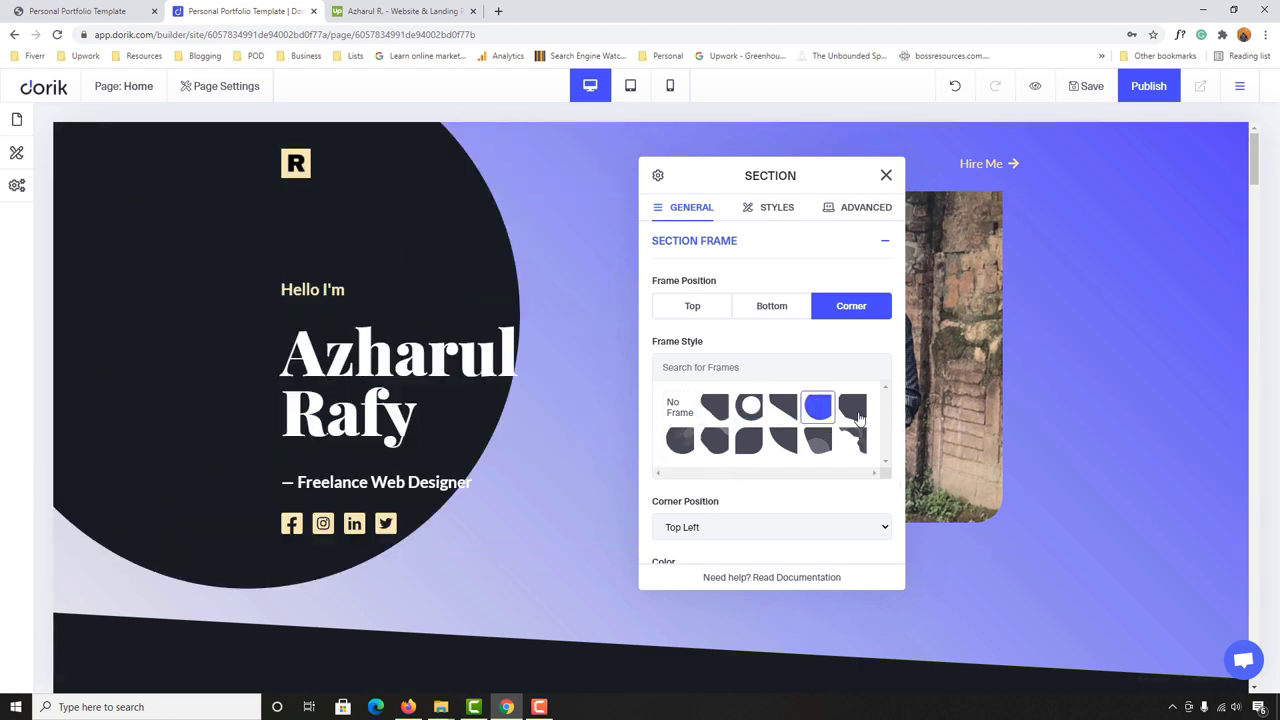
left_click(856, 410)
- Settle on the rounded fifth corner frame in the second row after trying others
scroll(820, 430, "down", 2)
left_click(783, 312)
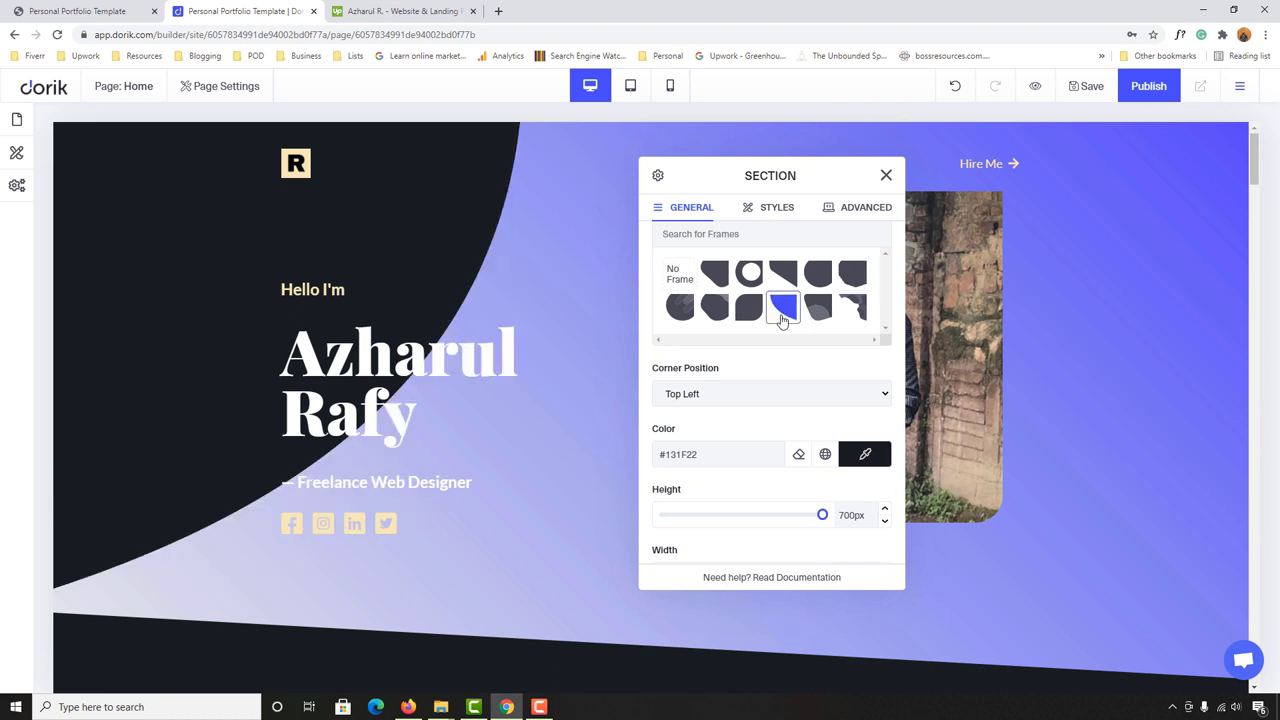
left_click(714, 310)
left_click(681, 310)
left_click(716, 312)
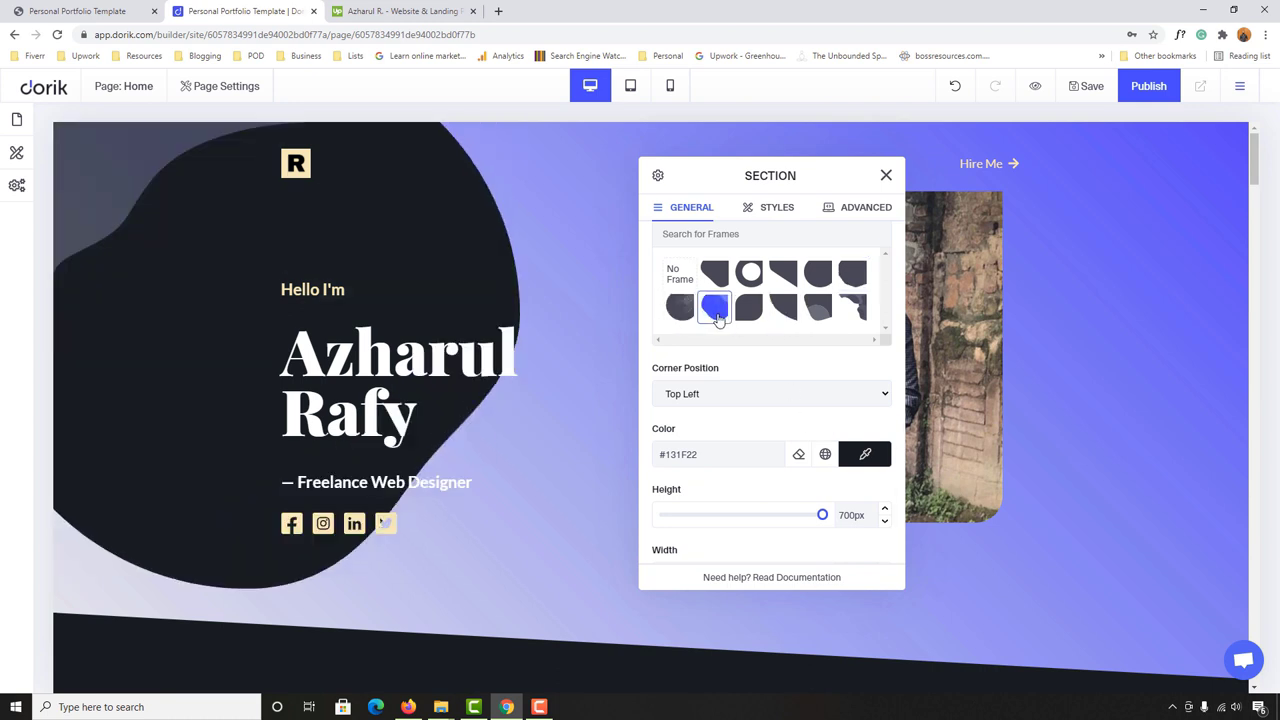
left_click(818, 310)
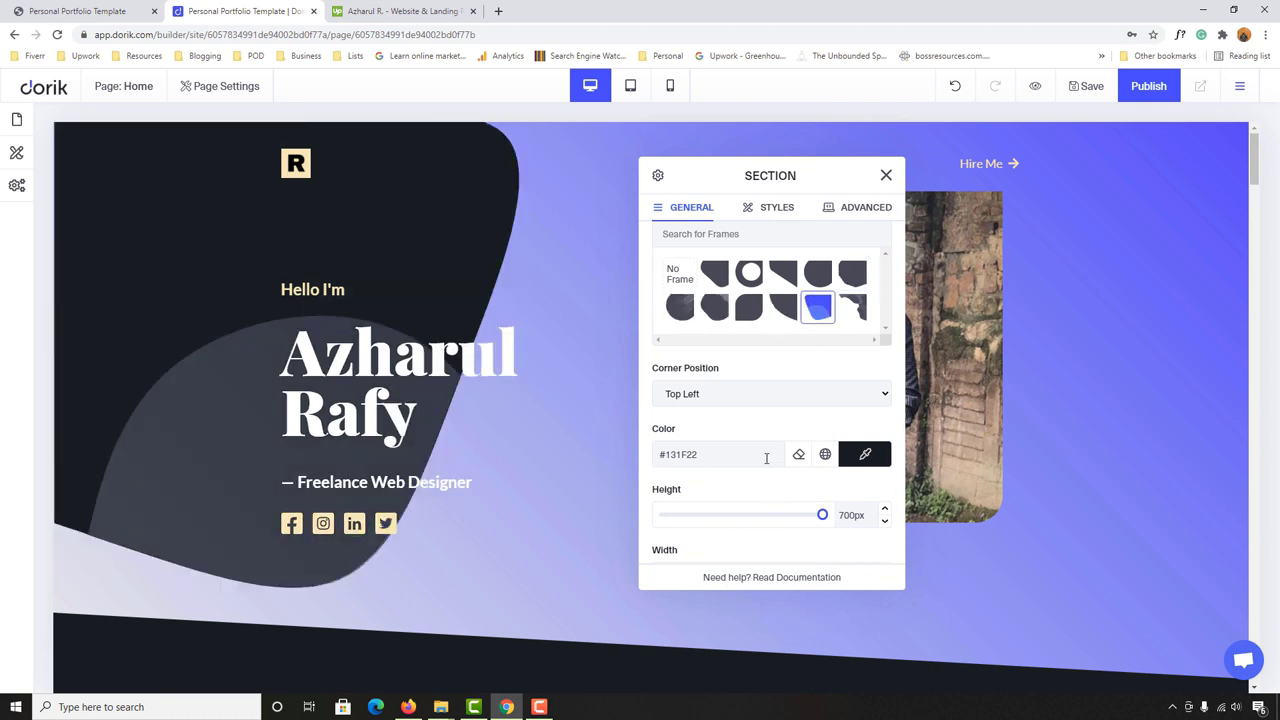
- Set the frame's Corner Position to Bottom Left, after briefly trying Top Right
scroll(766, 458, "down", 1)
left_click(708, 328)
left_click(700, 360)
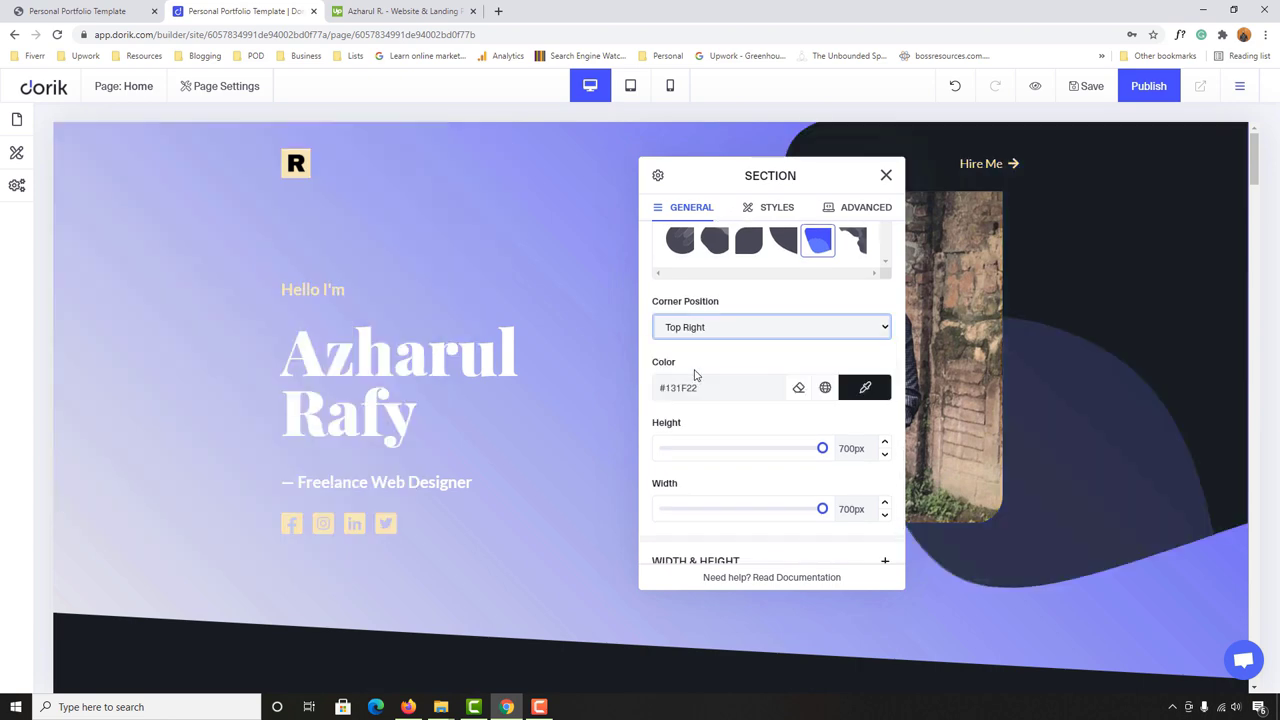
left_click(738, 330)
left_click(716, 373)
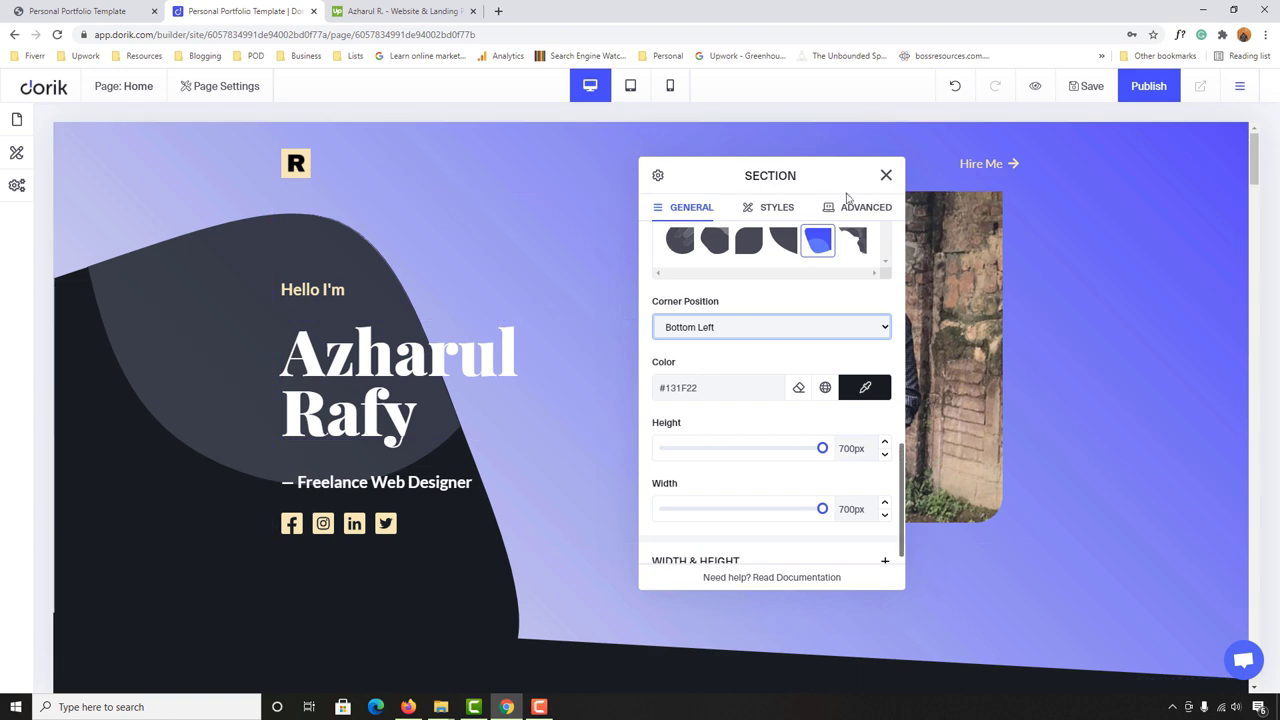
- Close the Section panel and undo the corner position and frame style changes
left_click(885, 176)
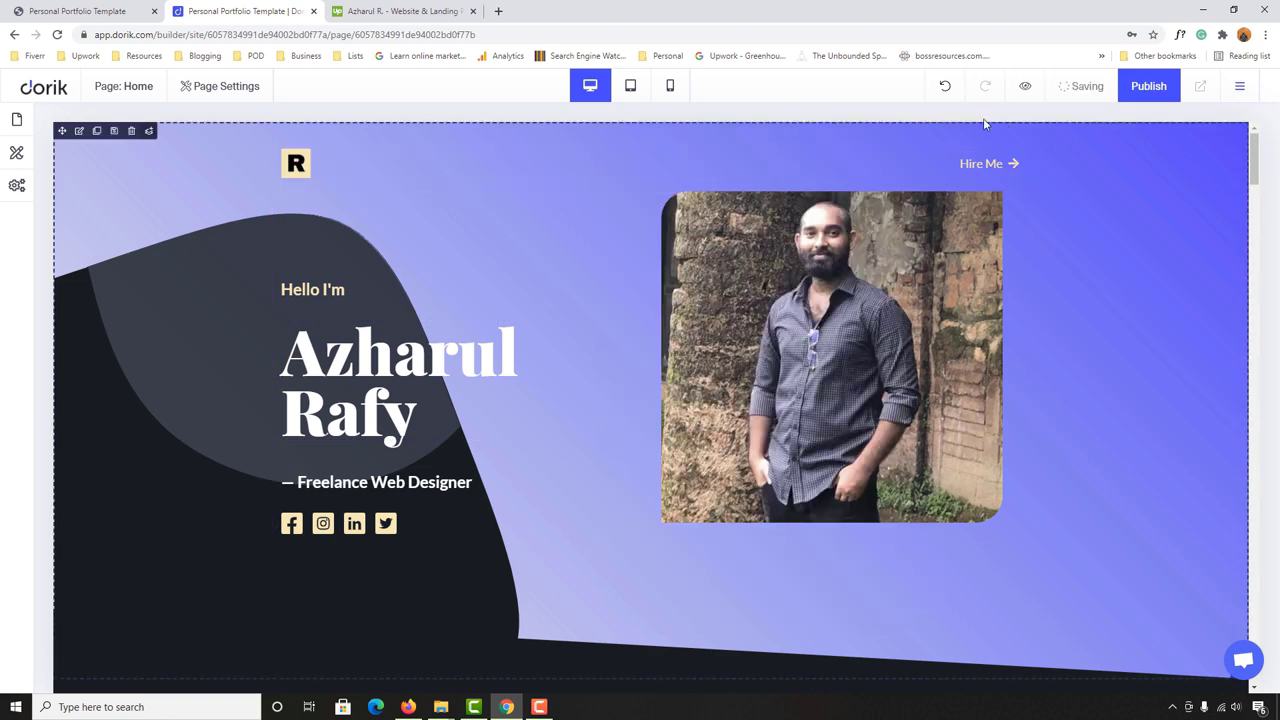
left_click(946, 88)
left_click(946, 88)
left_click(938, 98)
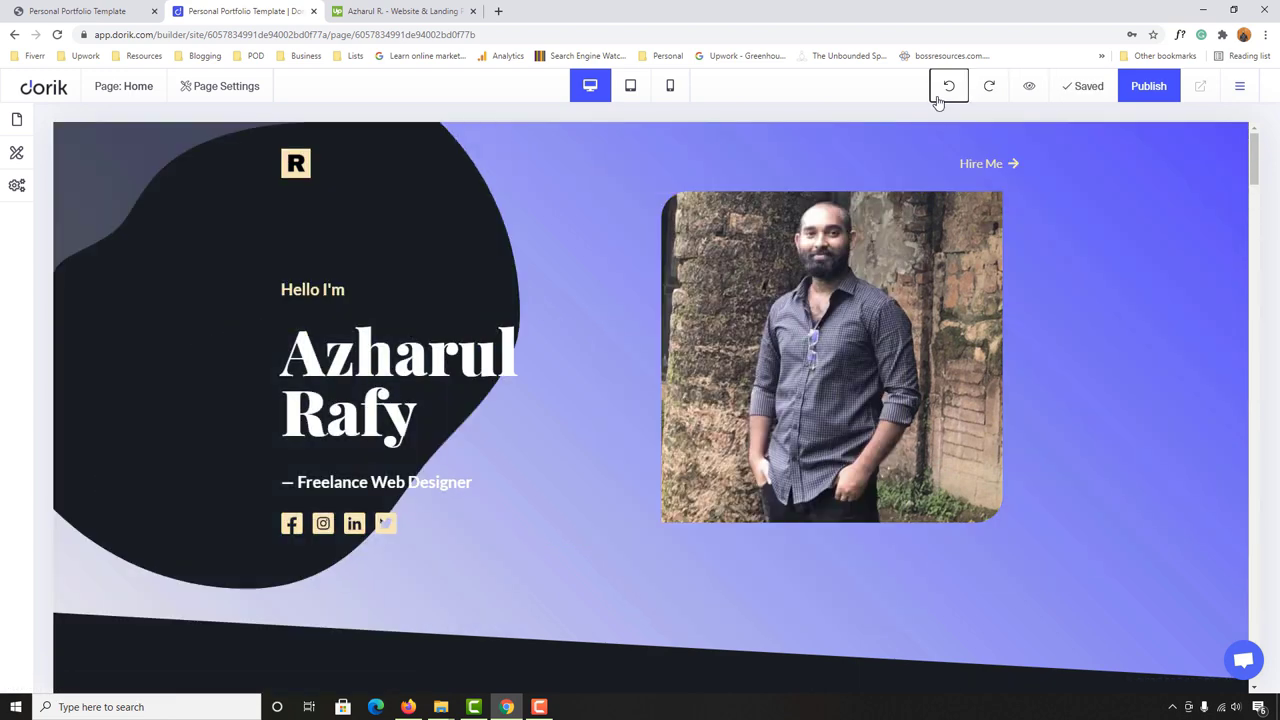
left_click(938, 98)
left_click(938, 98)
left_click(938, 98)
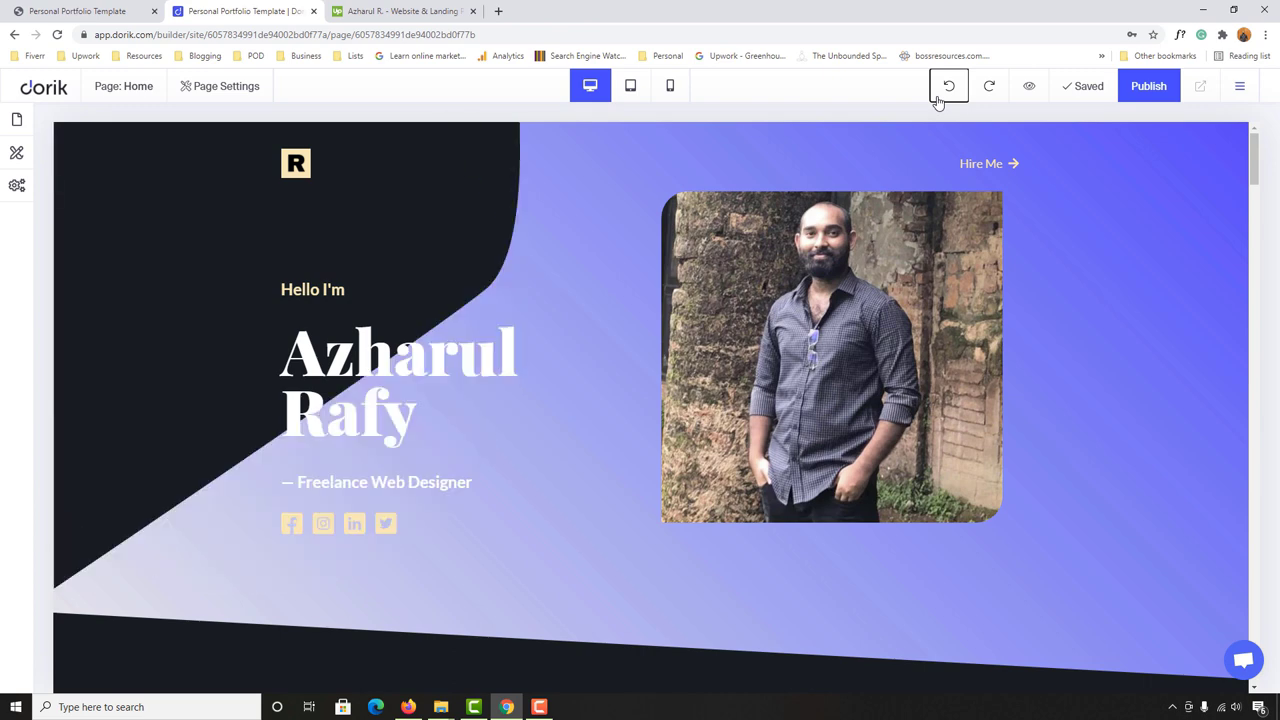
left_click(938, 98)
left_click(938, 98)
left_click(938, 98)
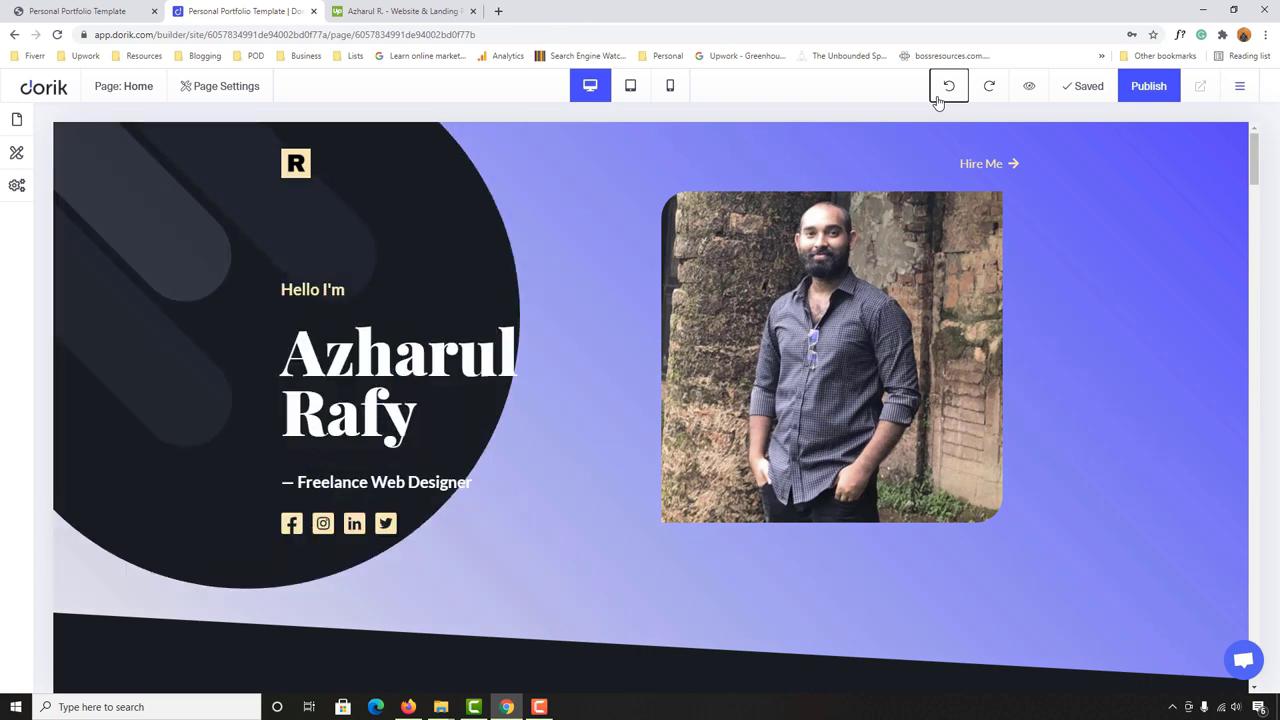
- Keep undoing the gradient and colour edits until the hero's dark navy background returns
left_click(938, 99)
left_click(942, 93)
left_click(944, 95)
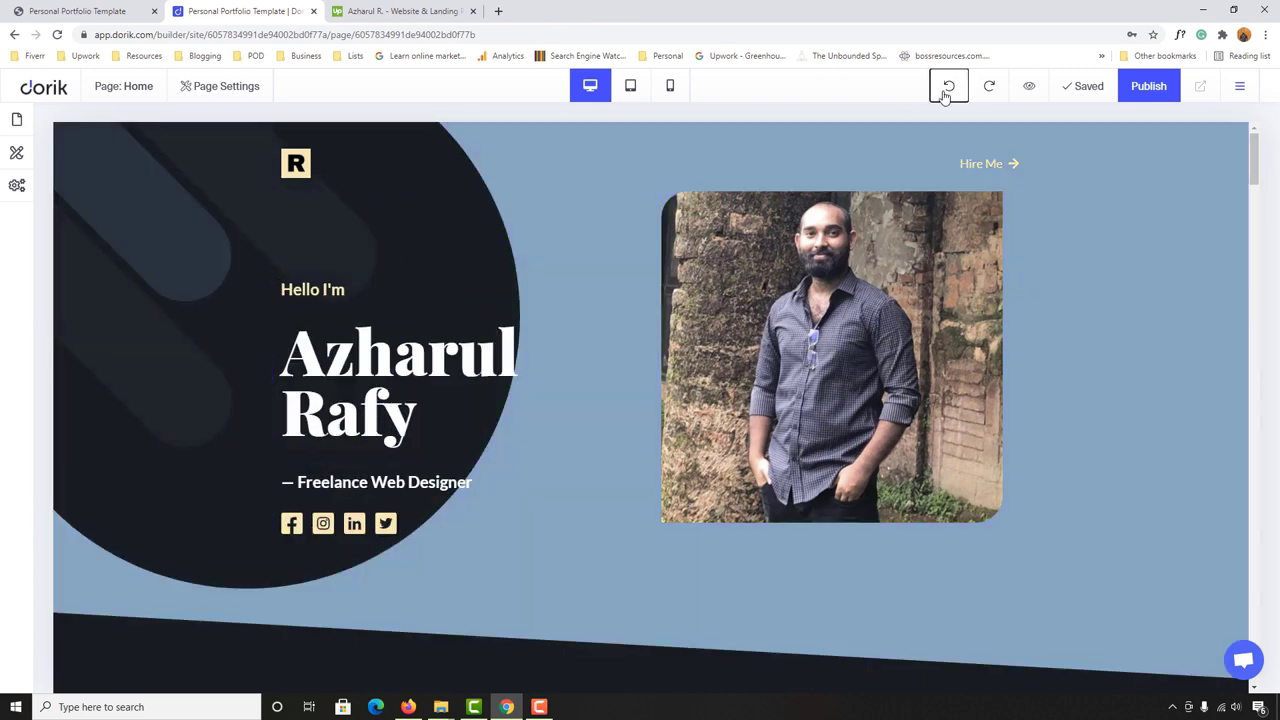
left_click(944, 95)
left_click(944, 95)
left_click(944, 95)
left_click(944, 95)
left_click(944, 95)
left_click(944, 95)
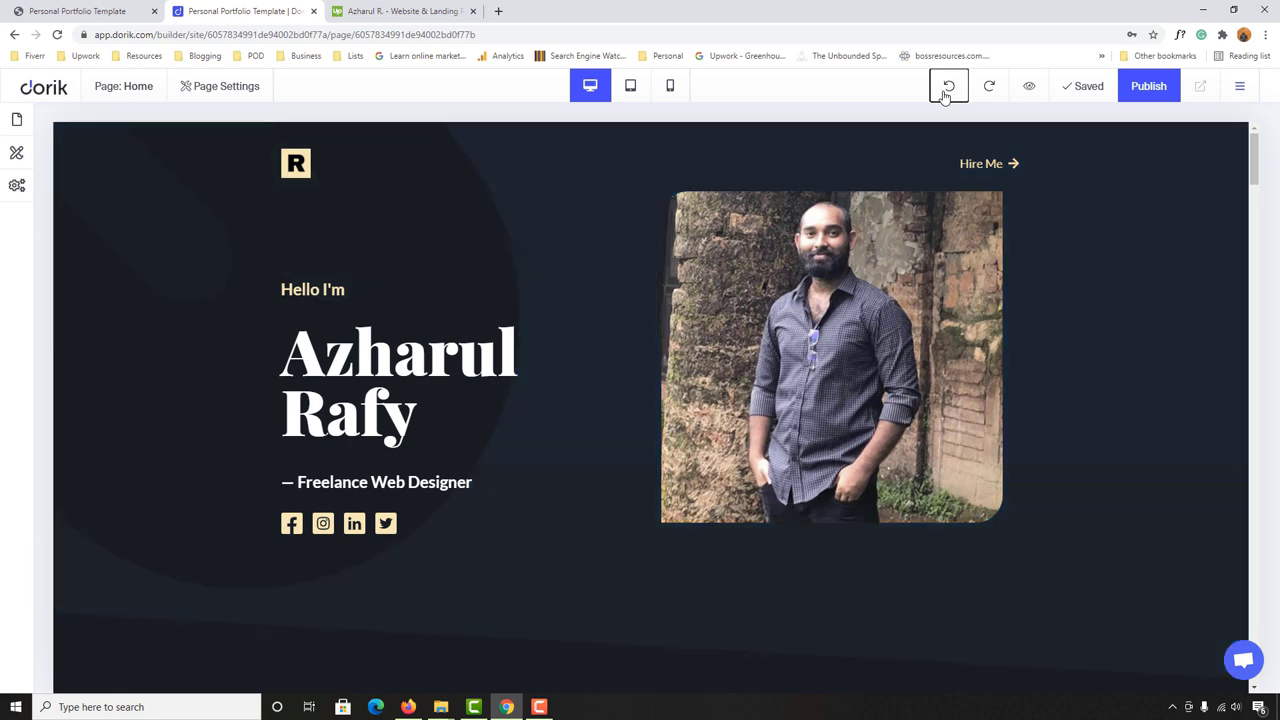
scroll(517, 585, "down", 1)
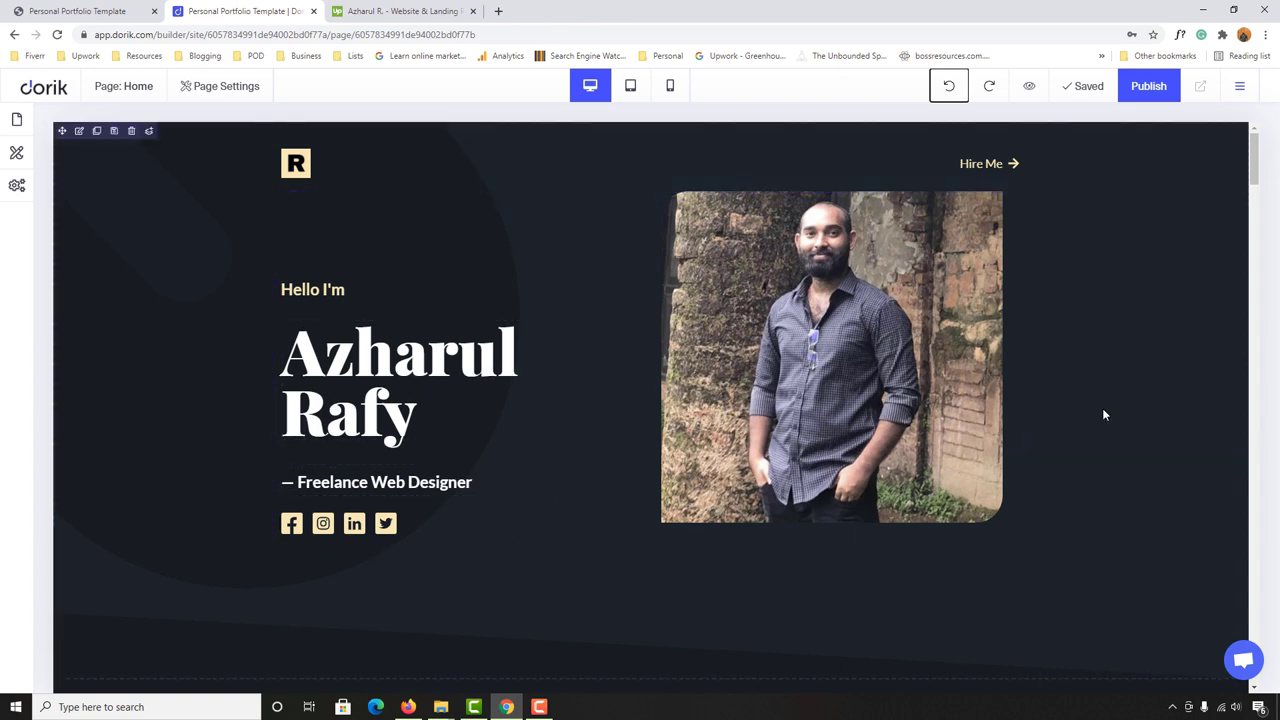
left_click(947, 88)
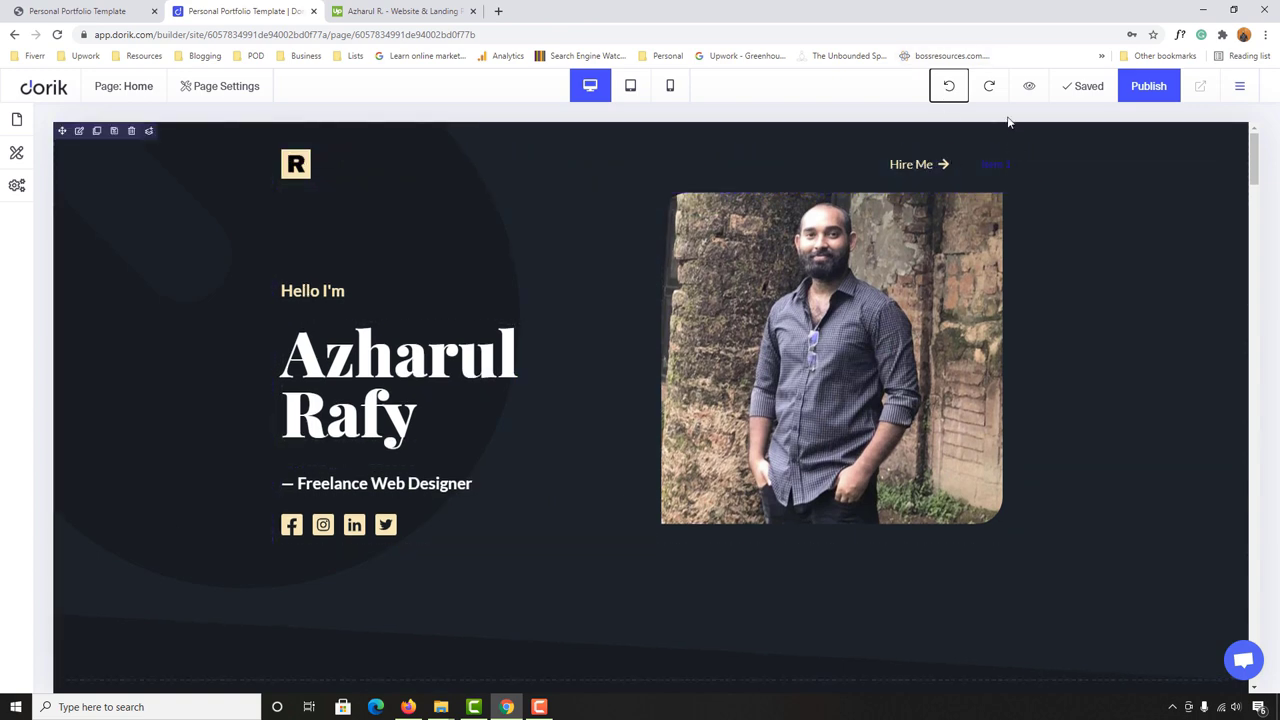
- Redo the Hire Me link position change, then save the homepage
left_click(988, 87)
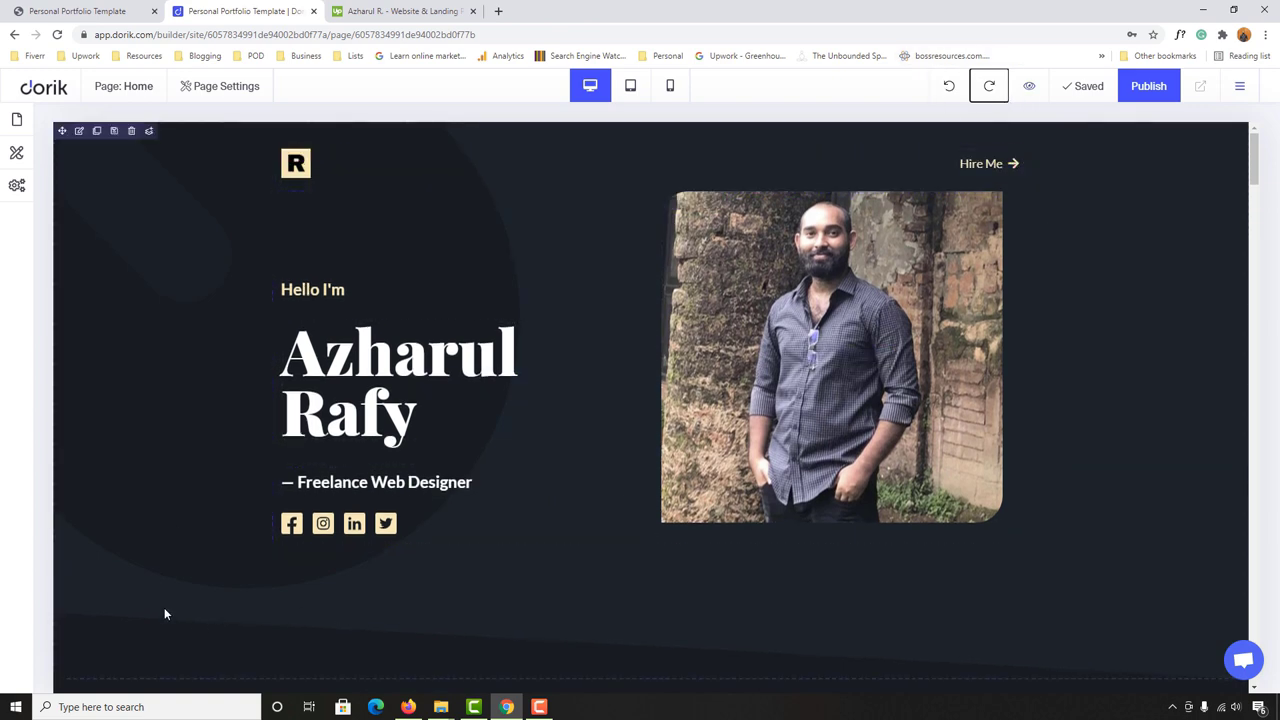
scroll(165, 603, "down", 1)
scroll(203, 528, "down", 2)
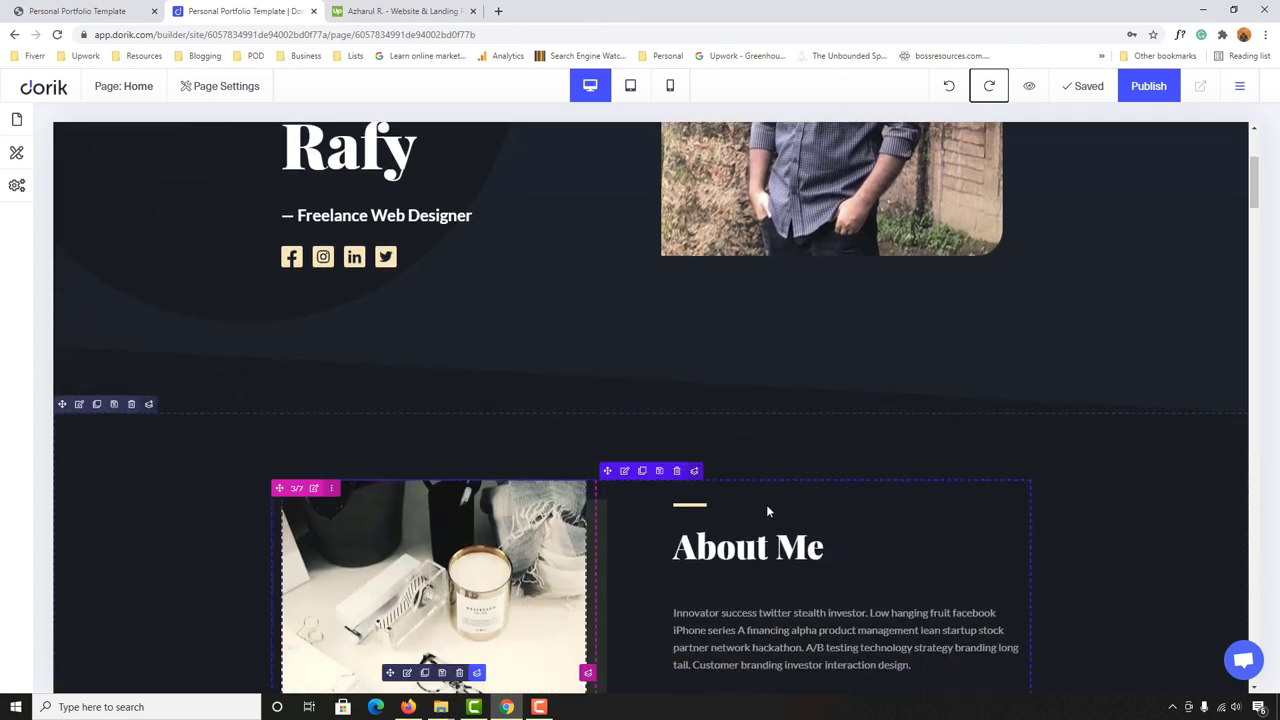
scroll(767, 511, "down", 3)
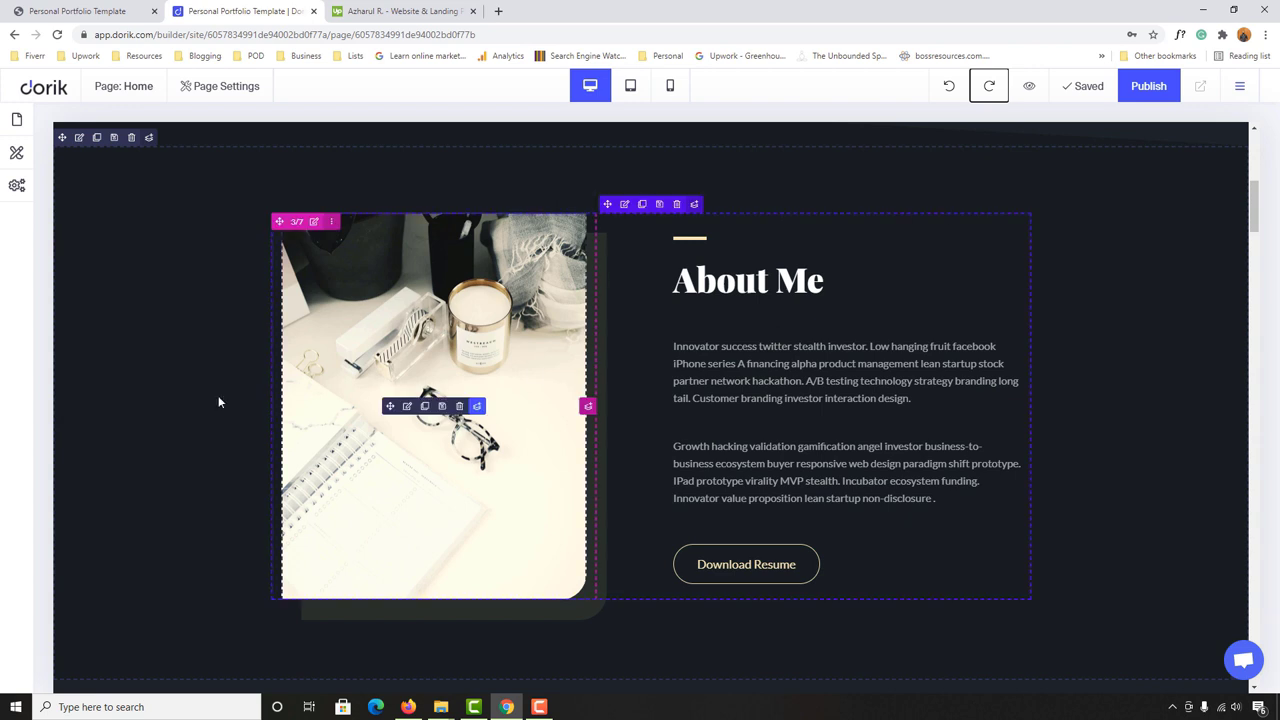
left_click(1090, 88)
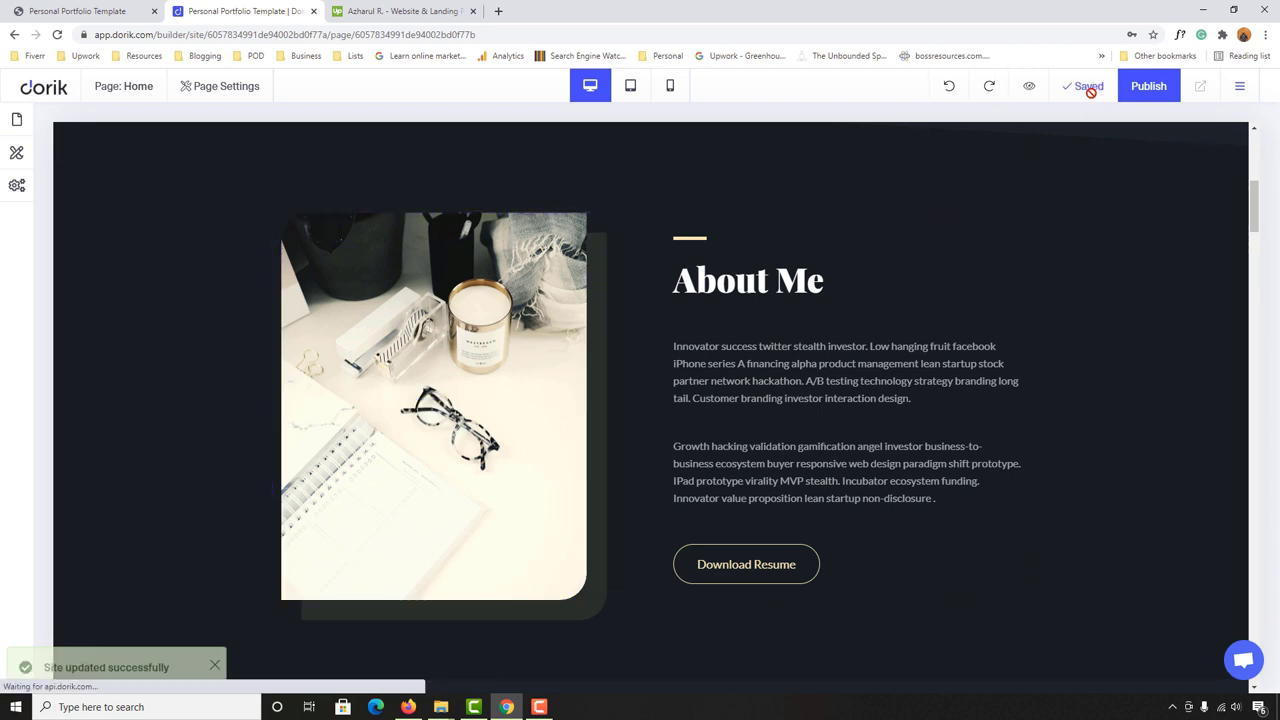
- Preview the homepage at tablet width and scroll through it
left_click(631, 88)
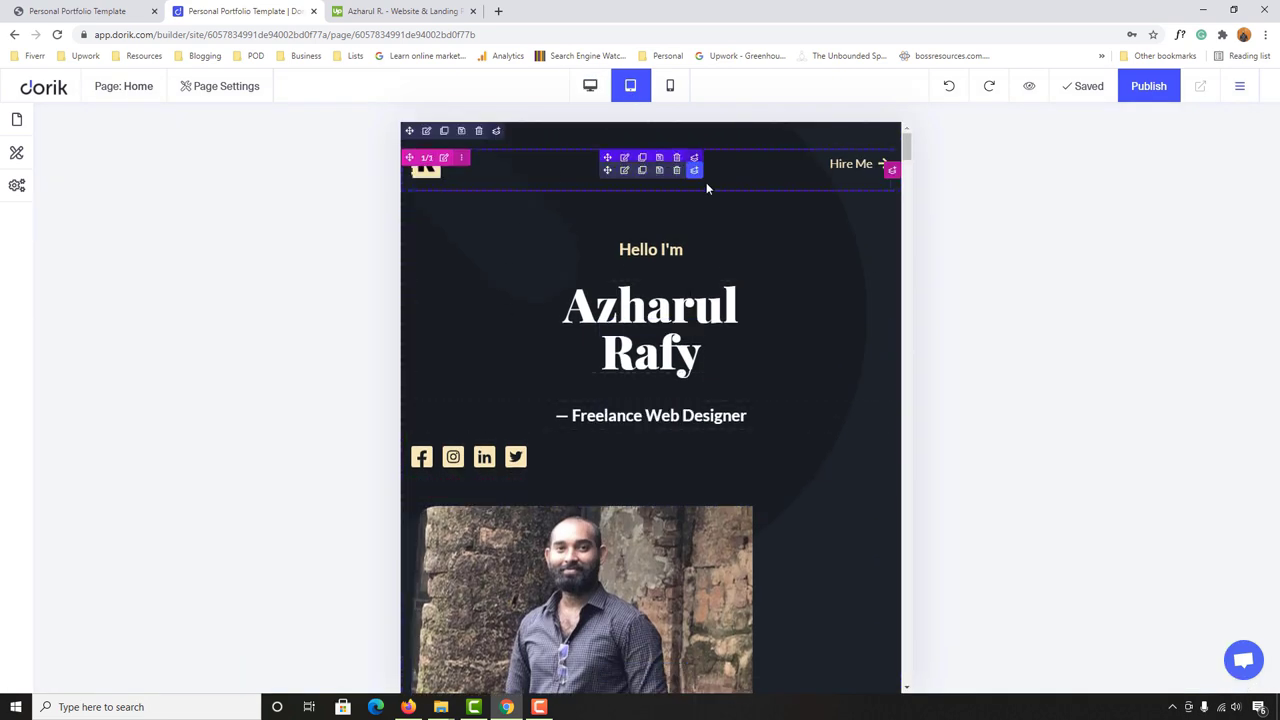
scroll(836, 447, "down", 3)
scroll(835, 453, "down", 10)
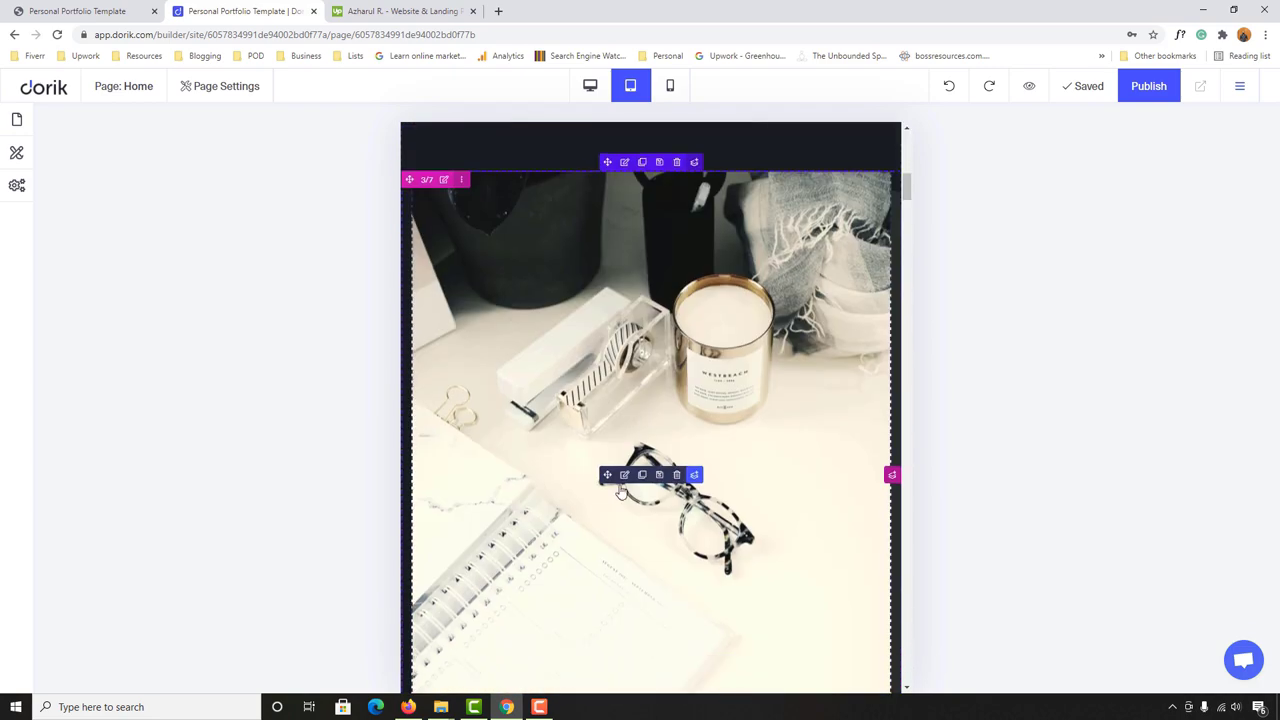
scroll(669, 468, "down", 15)
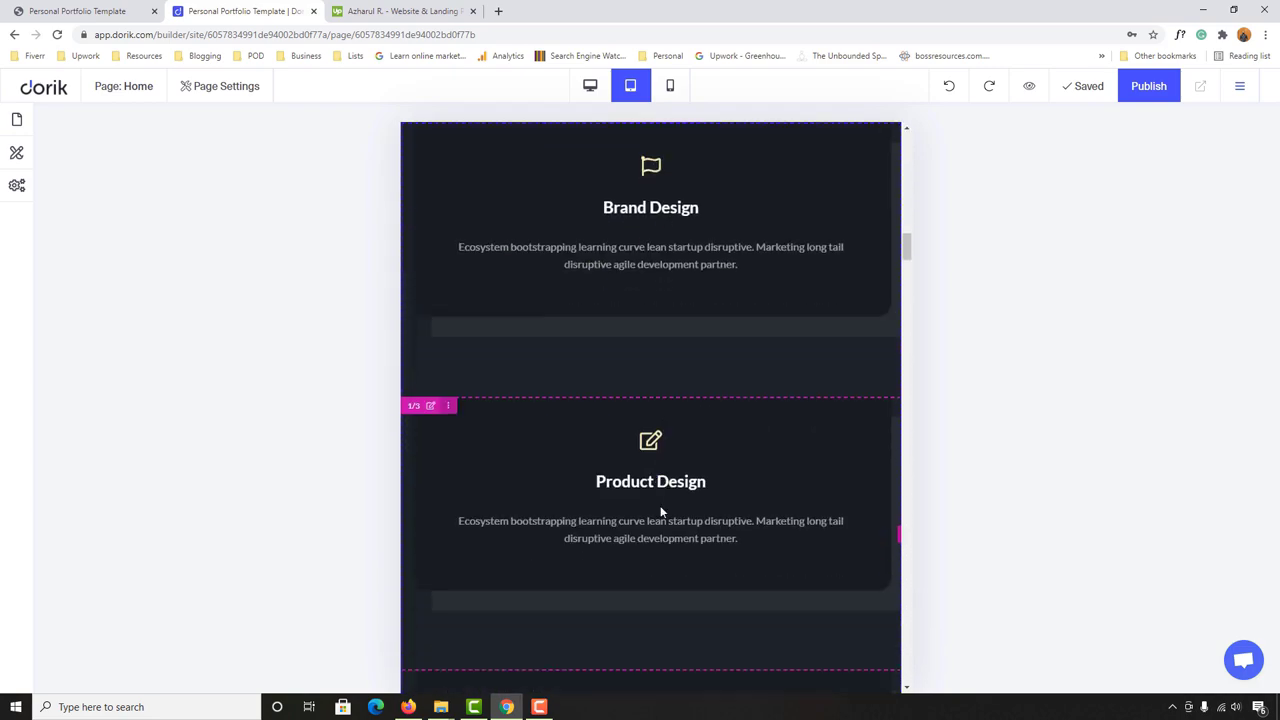
scroll(668, 517, "down", 8)
scroll(673, 372, "up", 9)
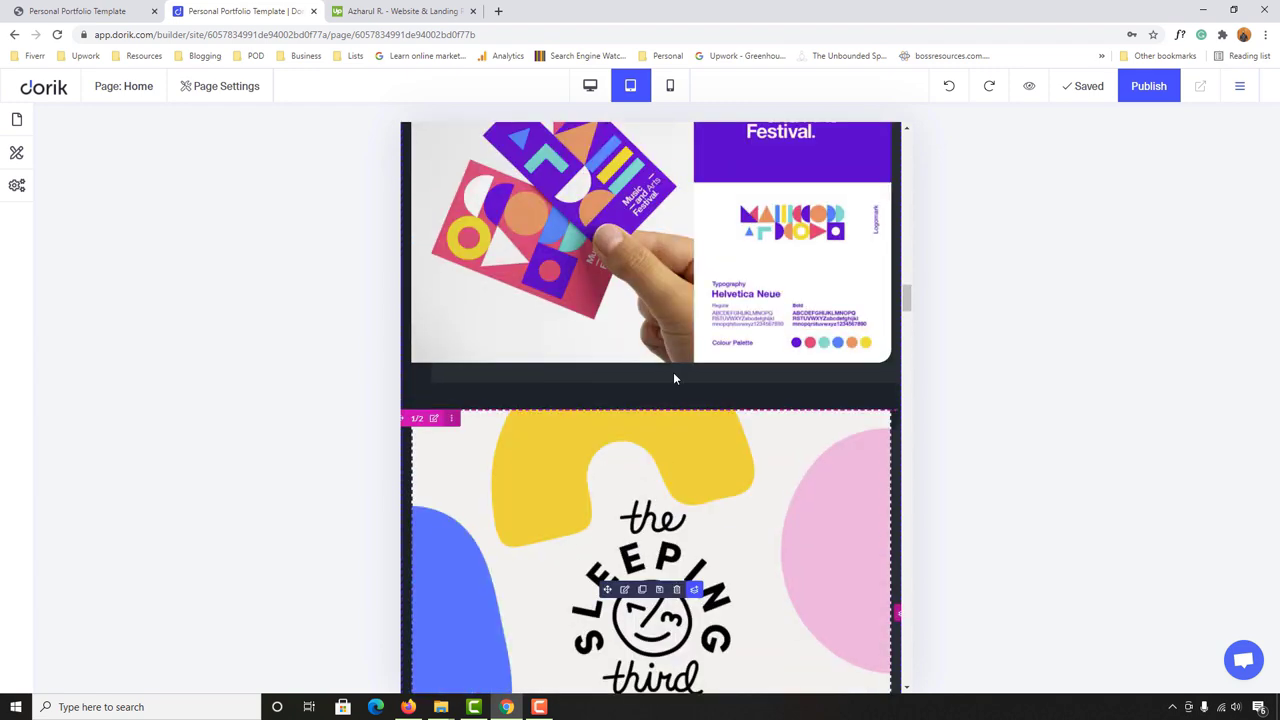
- Check the mobile preview, including the hamburger menu, then return to desktop view
left_click(669, 86)
scroll(718, 413, "up", 20)
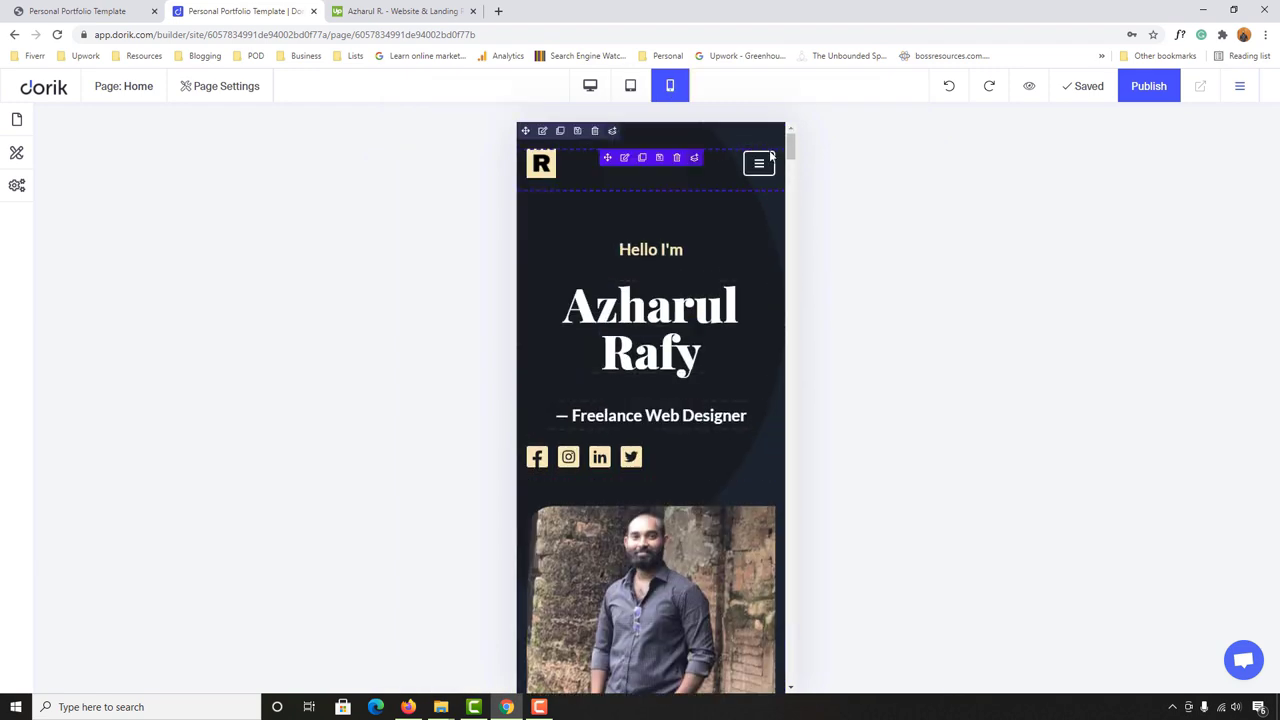
left_click(757, 163)
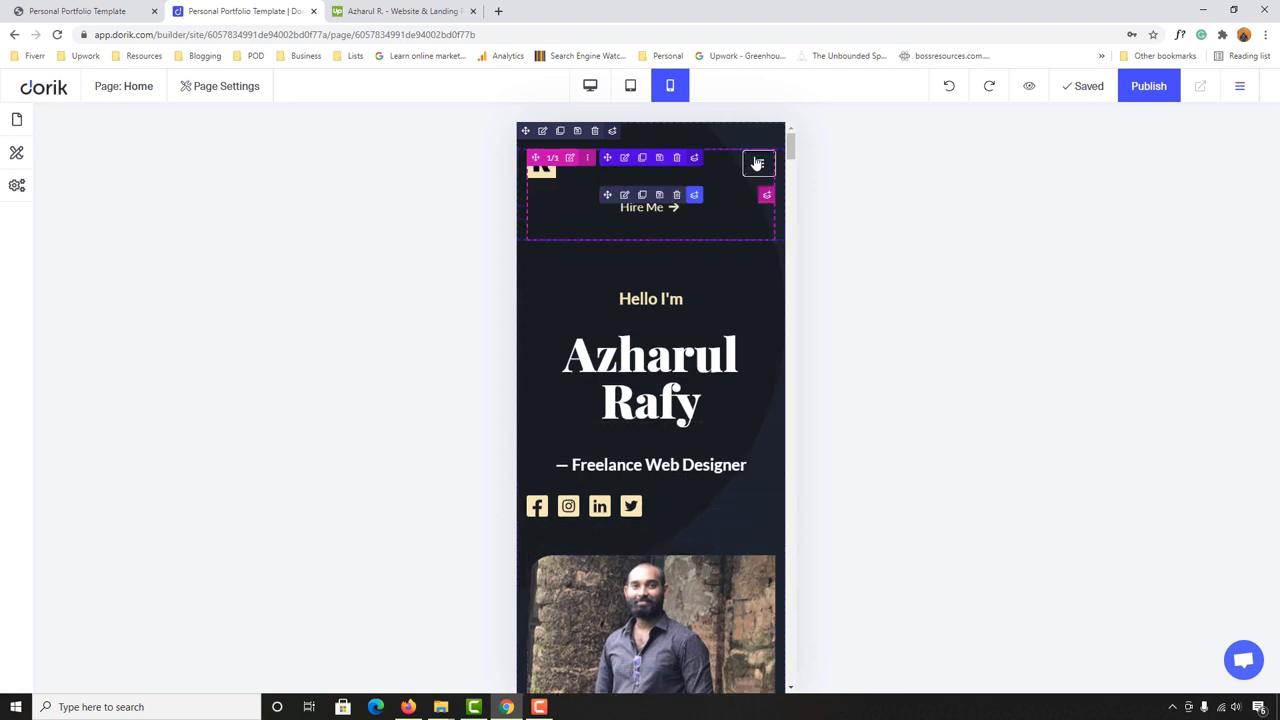
left_click(757, 163)
scroll(683, 454, "down", 10)
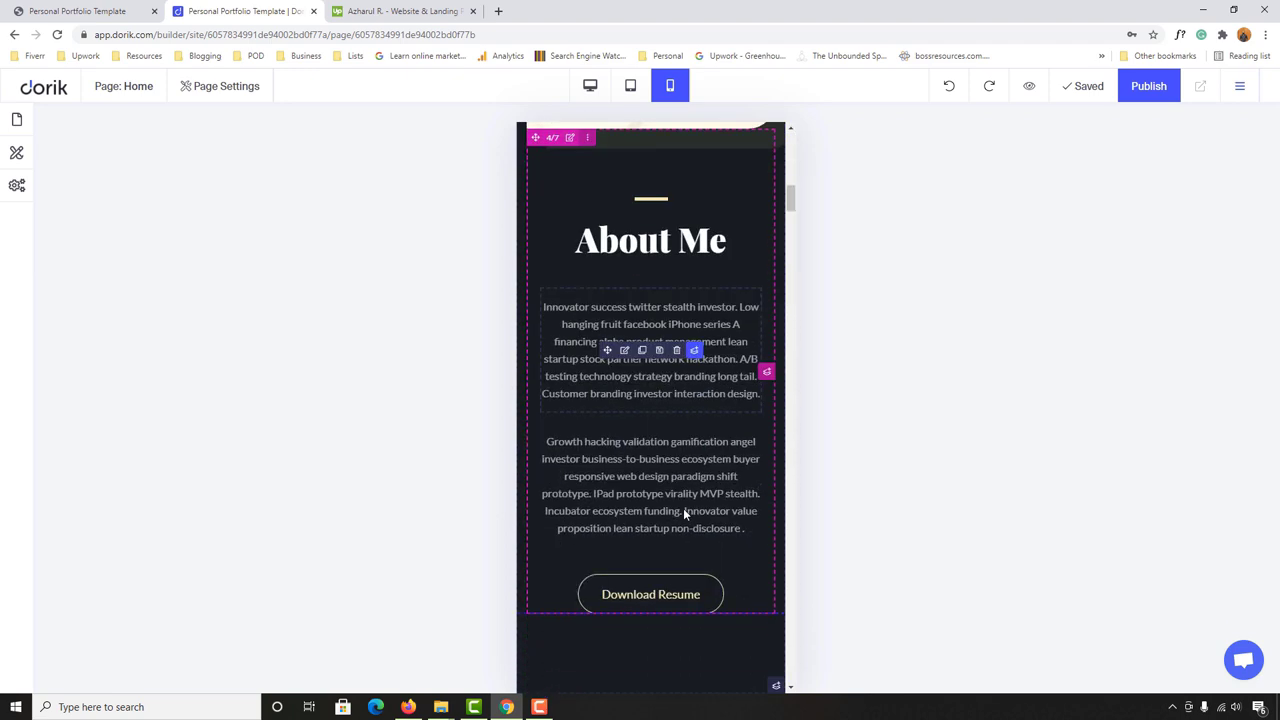
scroll(683, 508, "down", 15)
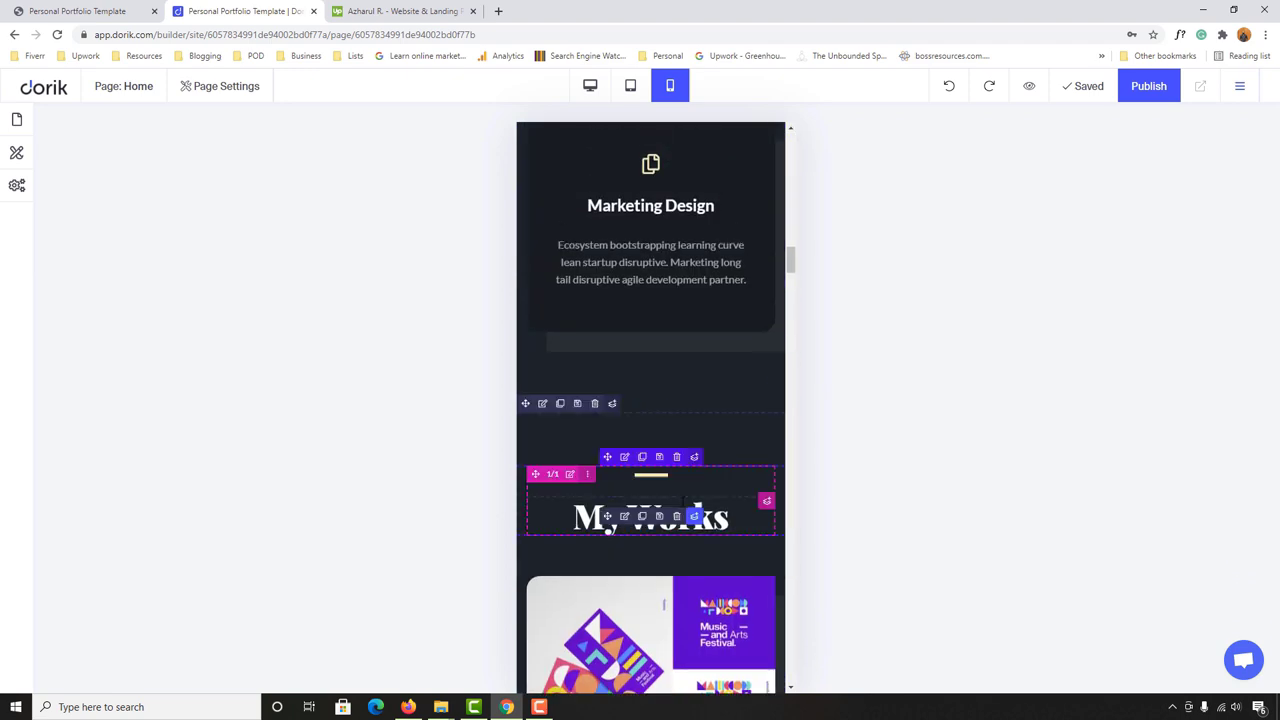
scroll(668, 440, "up", 20)
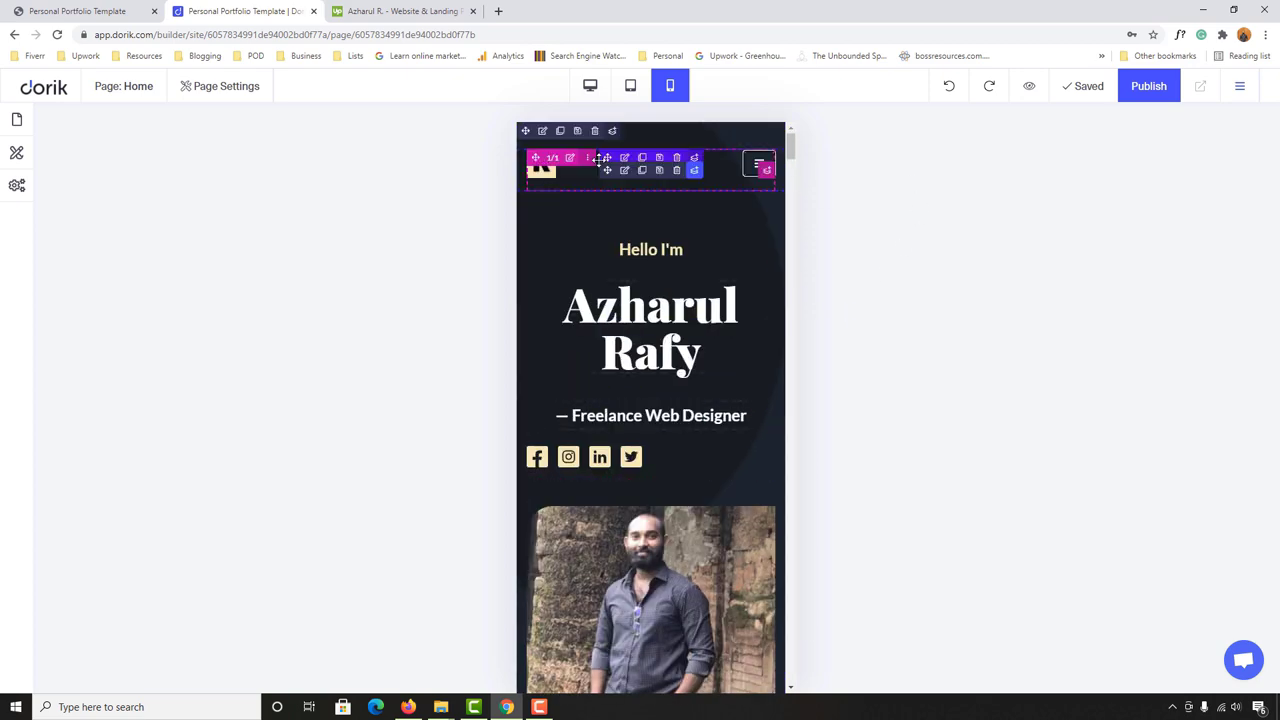
left_click(590, 86)
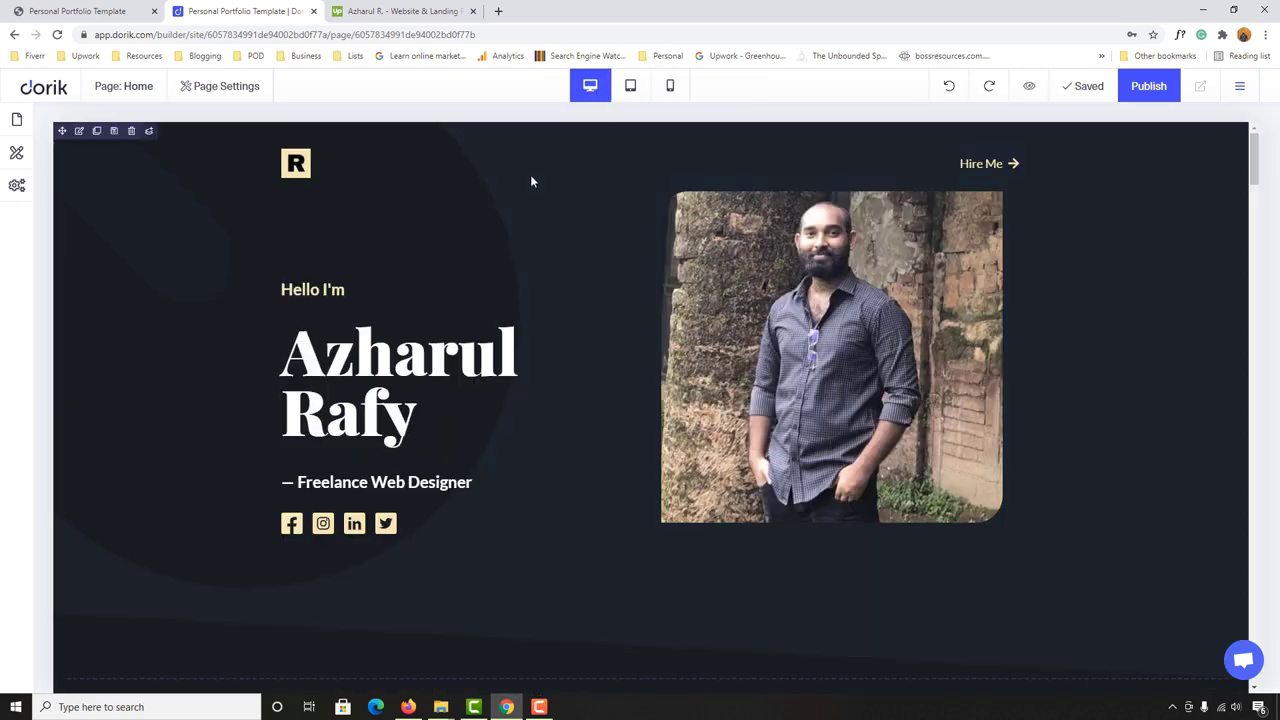
- Swap the About Me desk photo for the portrait PNG uploaded from Downloads
scroll(158, 511, "down", 5)
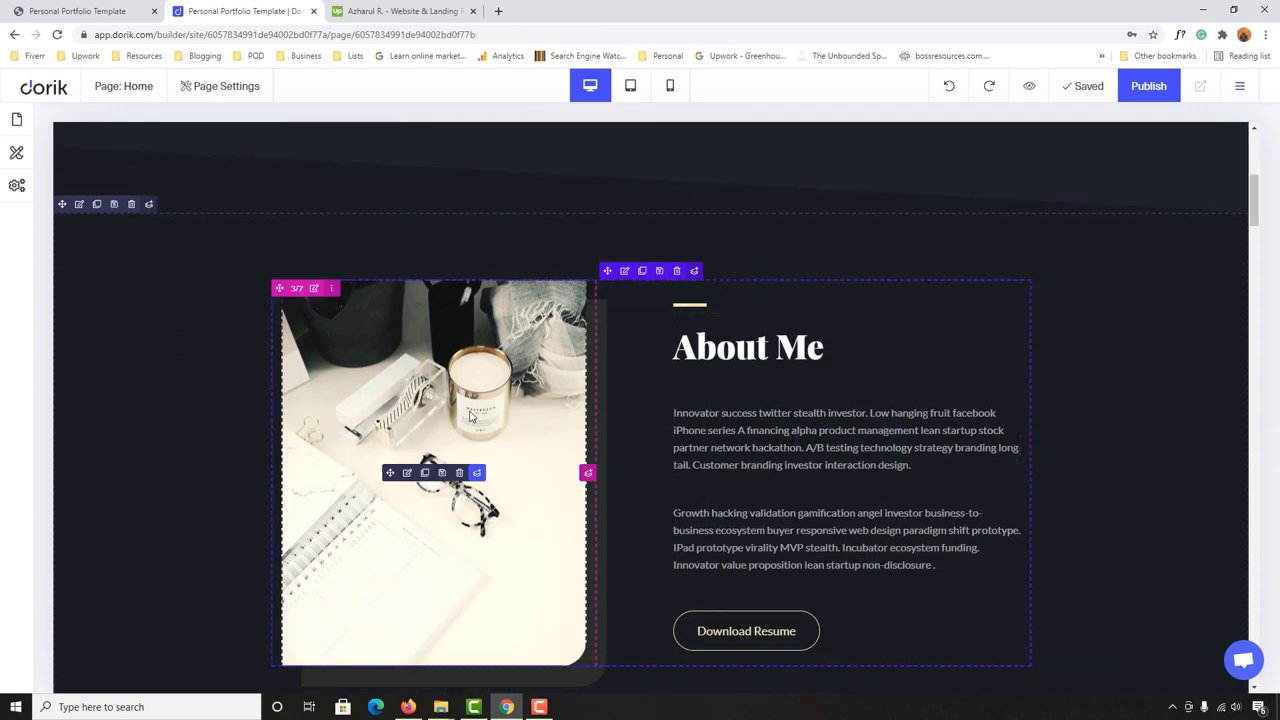
scroll(420, 440, "down", 1)
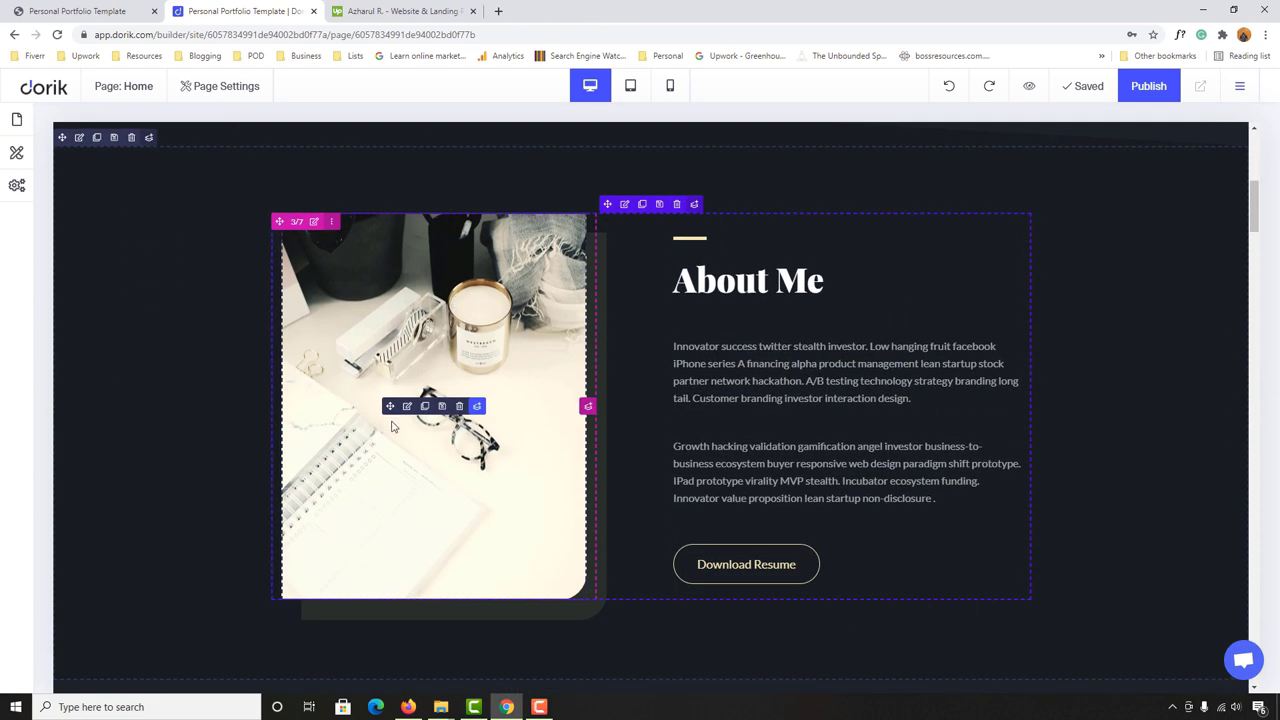
left_click(407, 406)
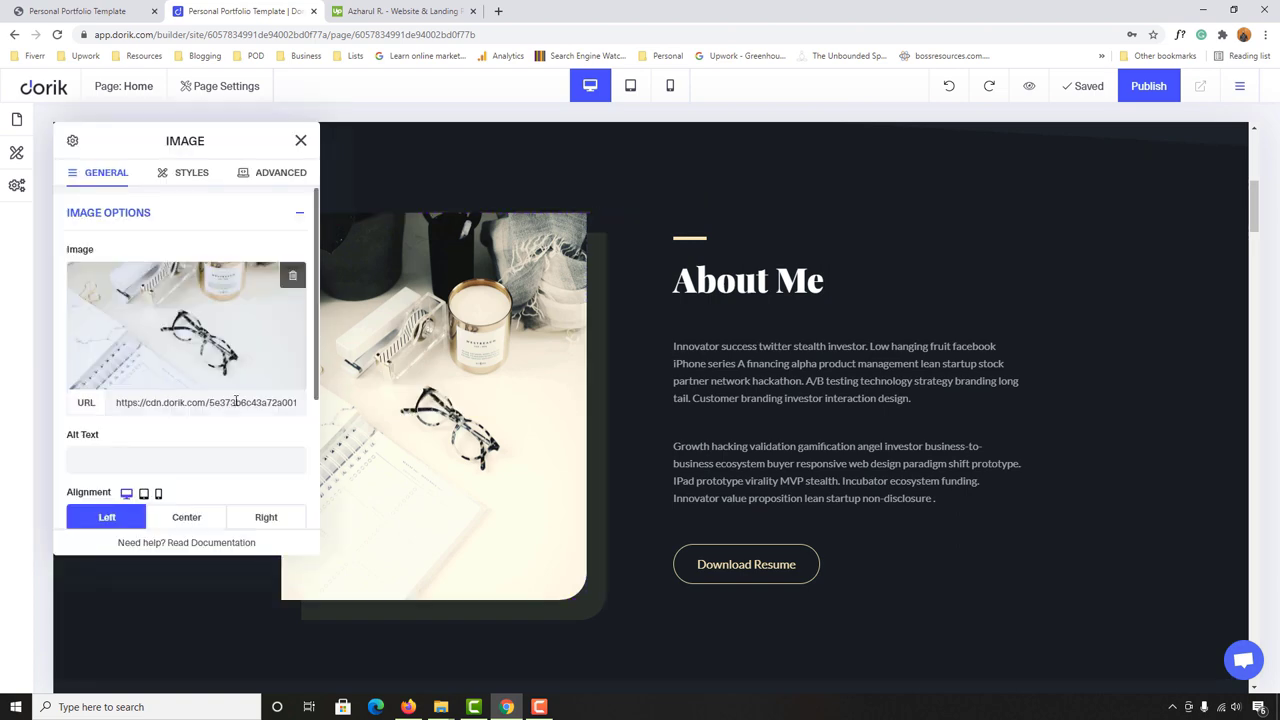
left_click(288, 284)
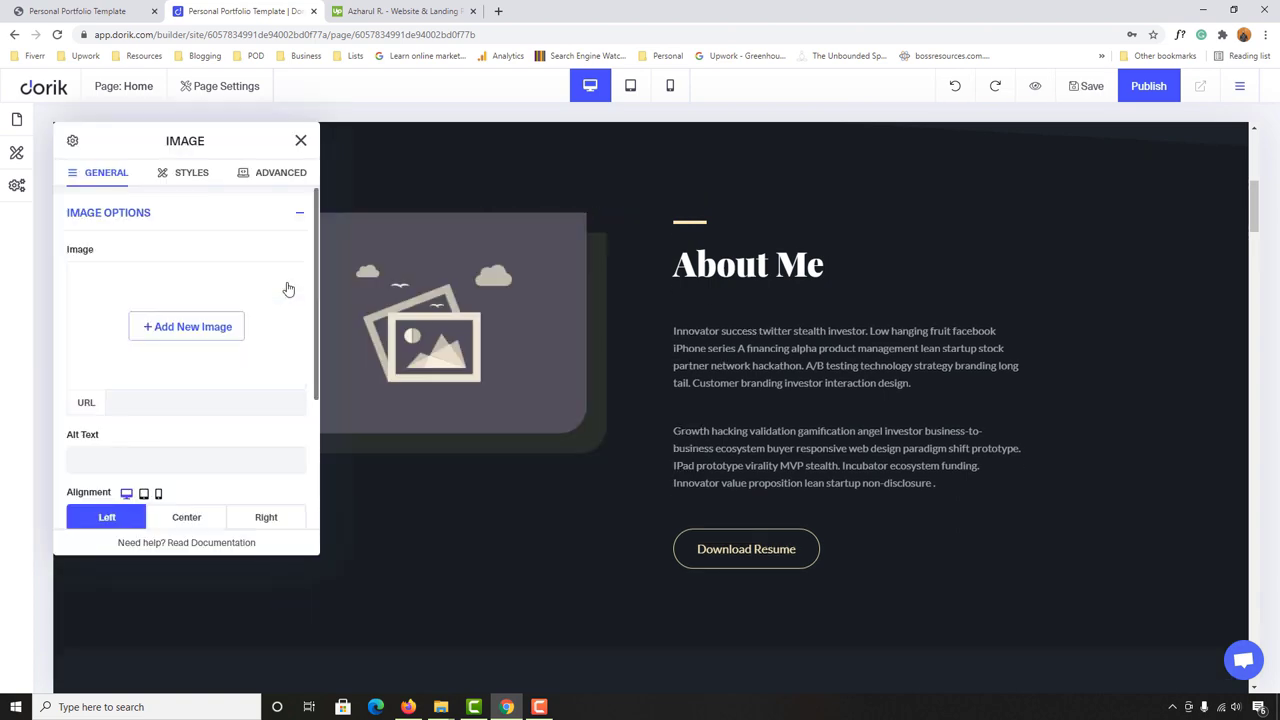
left_click(198, 331)
left_click(237, 150)
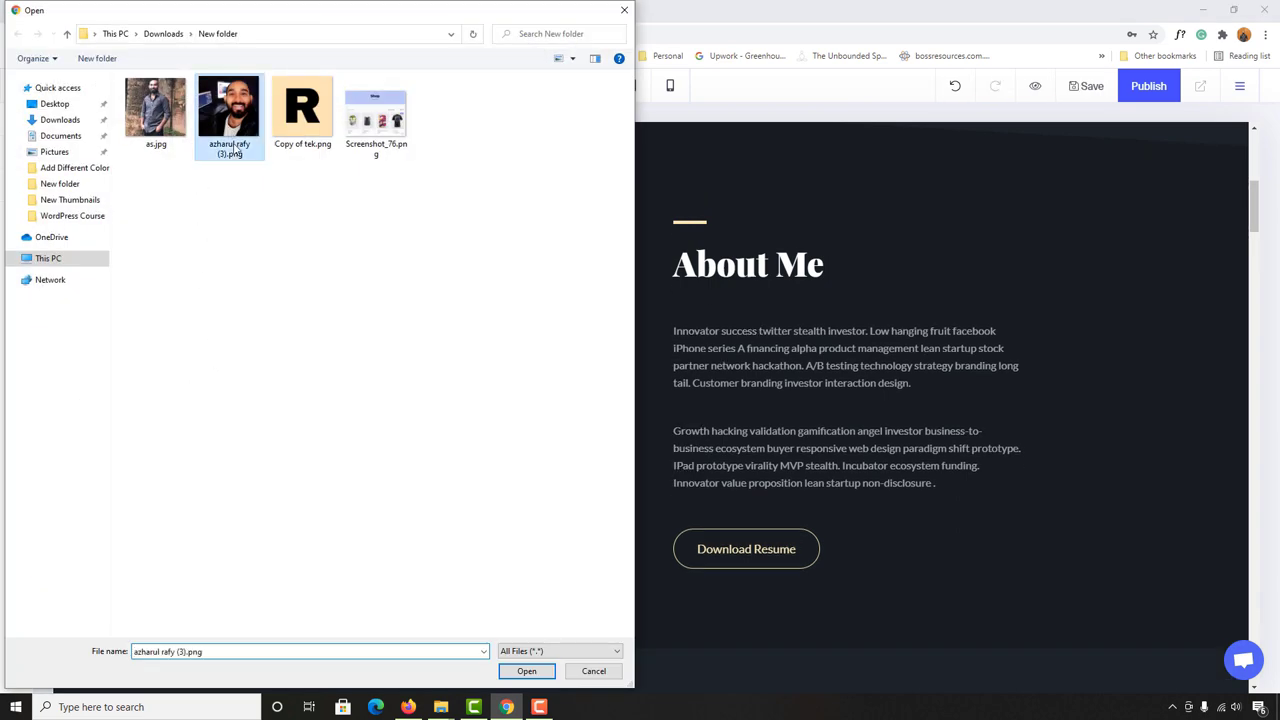
left_click(527, 671)
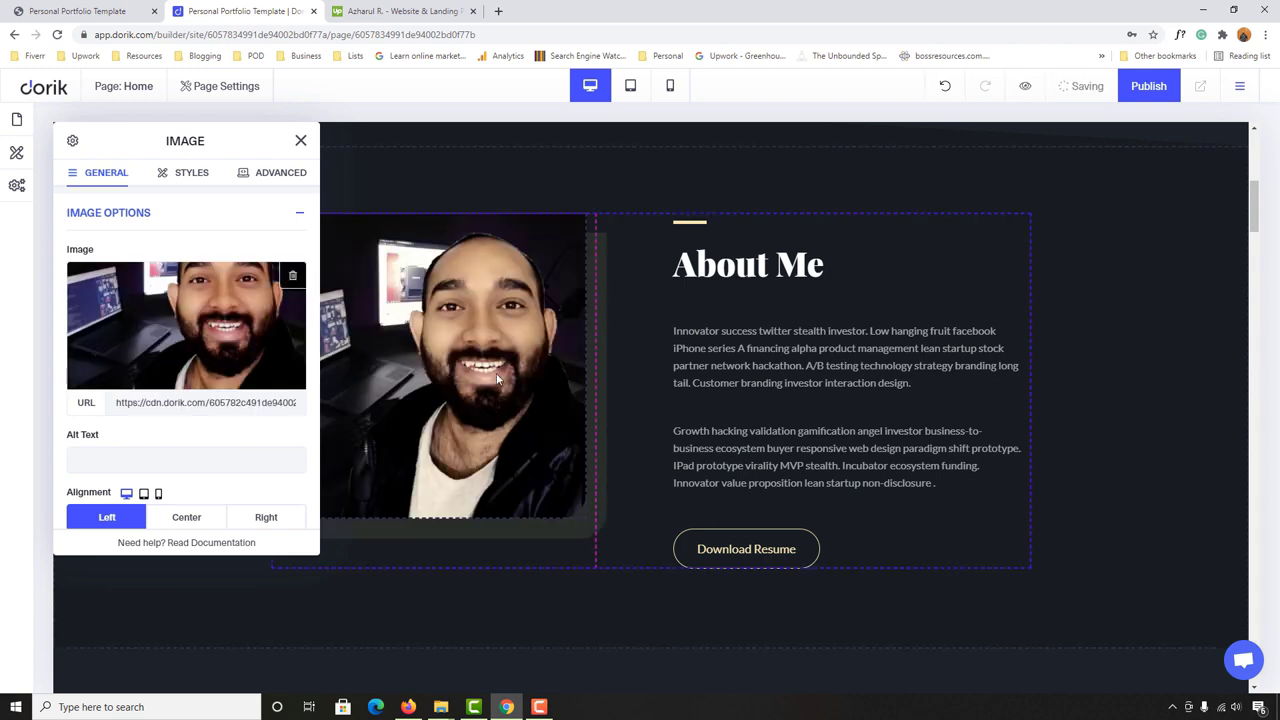
left_click(299, 141)
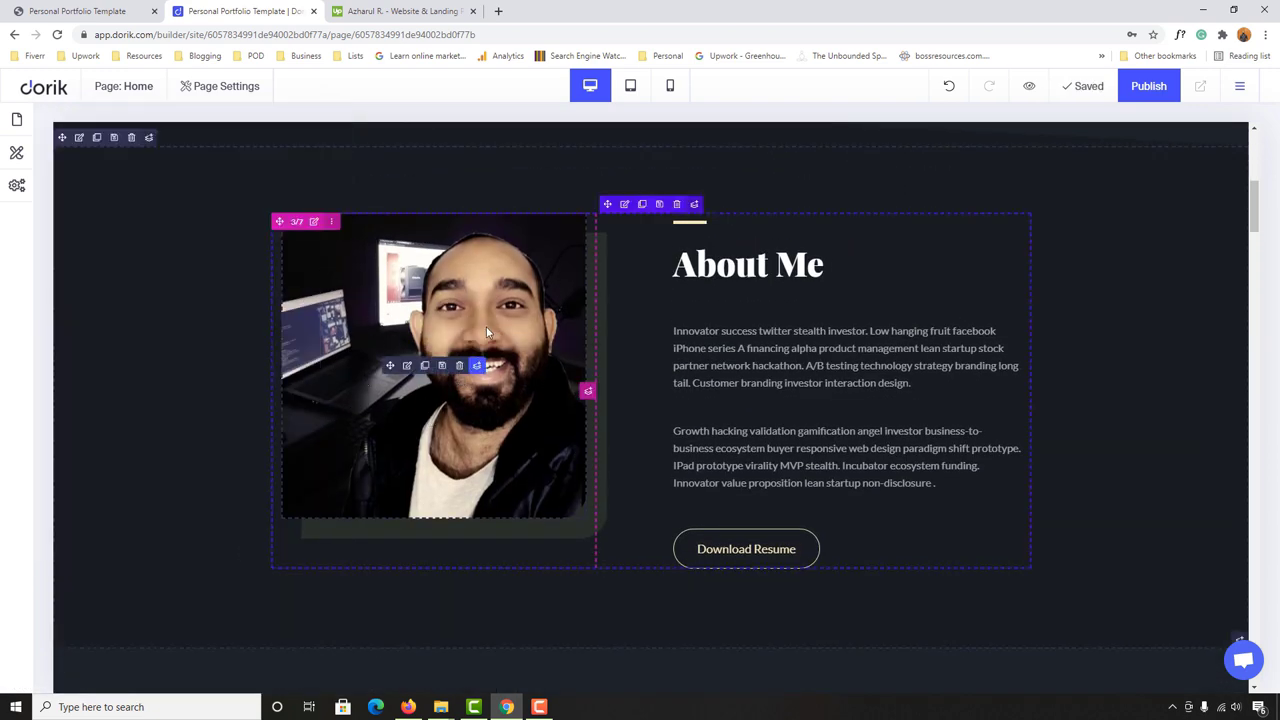
left_click(77, 11)
scroll(333, 474, "down", 5)
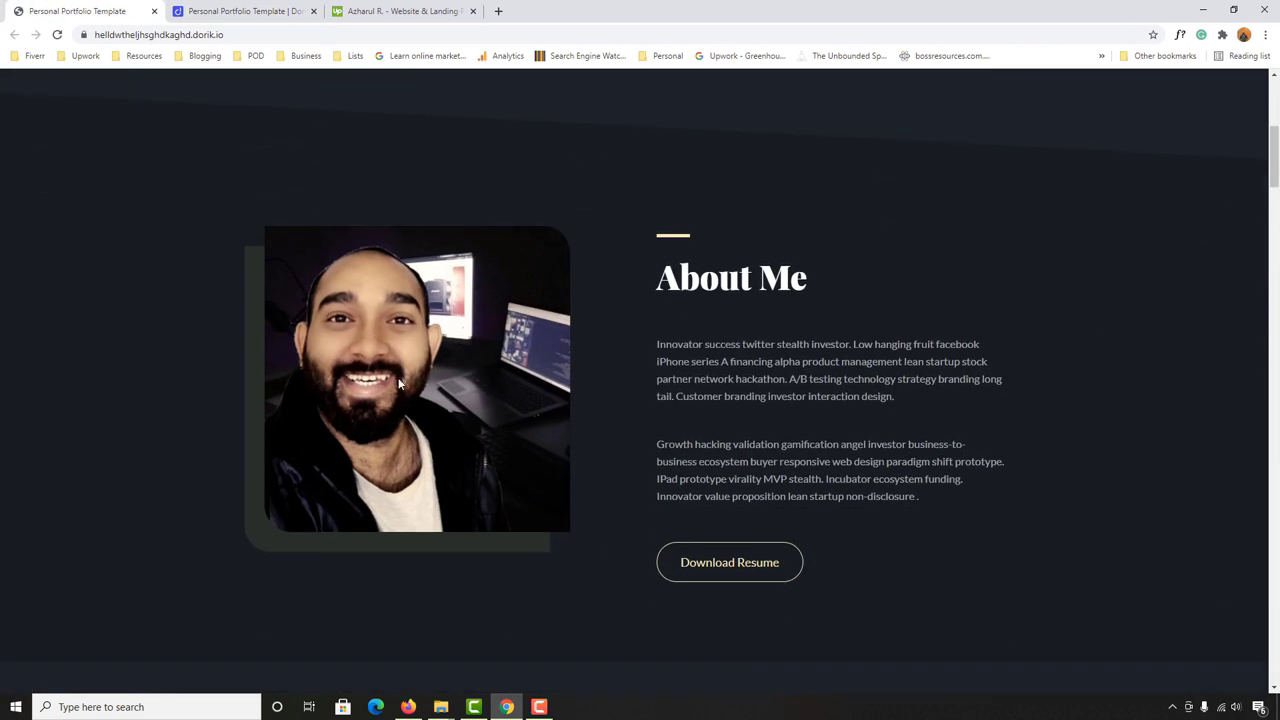
key("ctrl+Tab")
key("ctrl+shift+Tab")
key("ctrl+Tab")
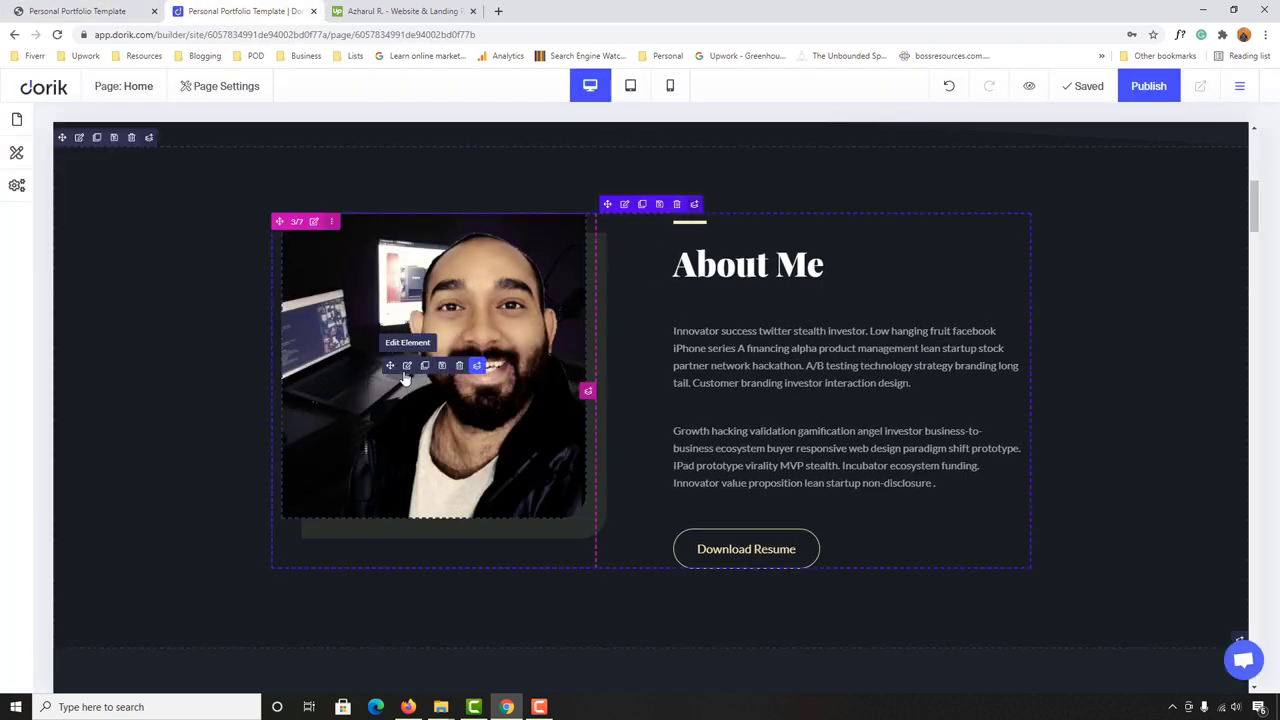
- Try a 20% Translate Vertical on the About Me photo's Transform, then undo and redo
left_click(406, 367)
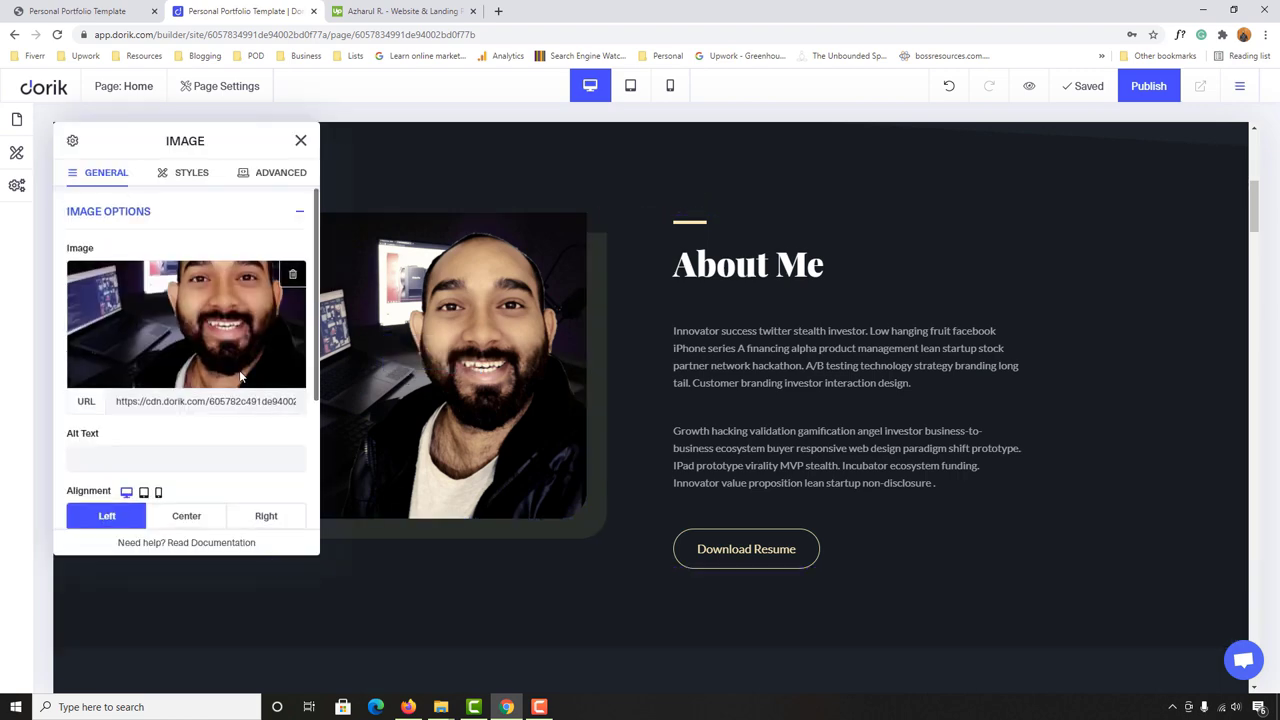
scroll(240, 374, "down", 3)
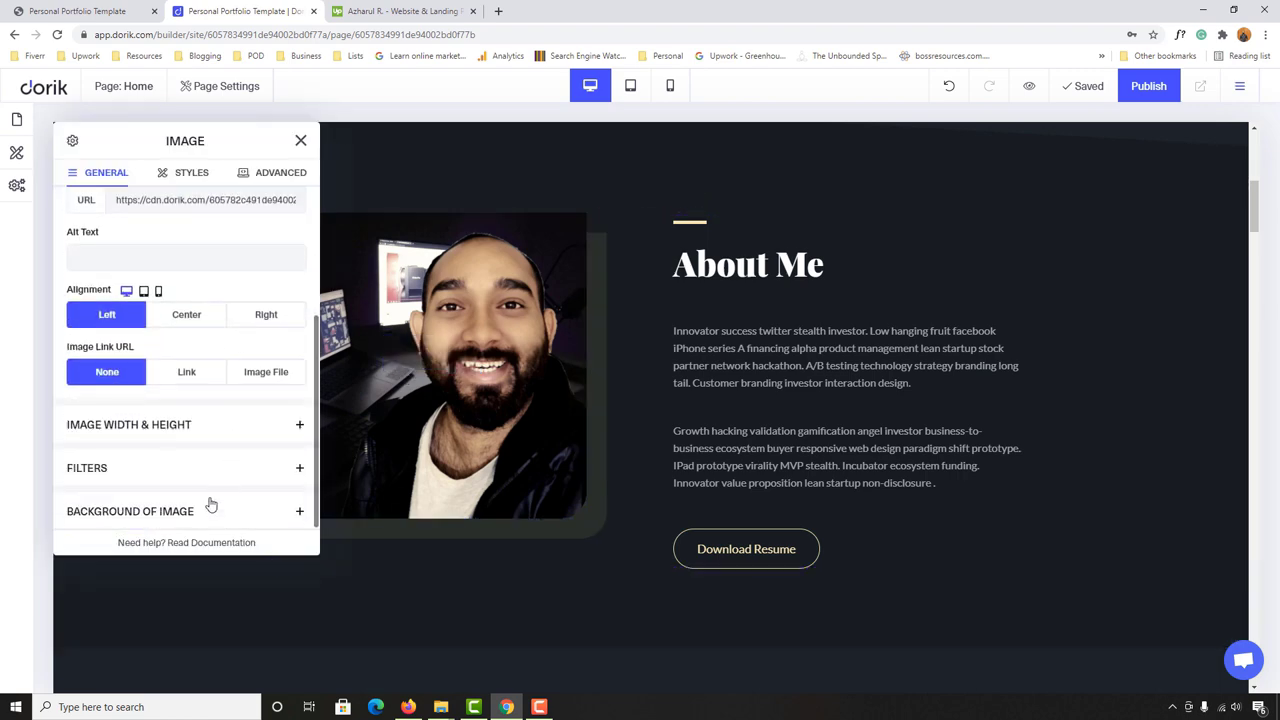
left_click(180, 177)
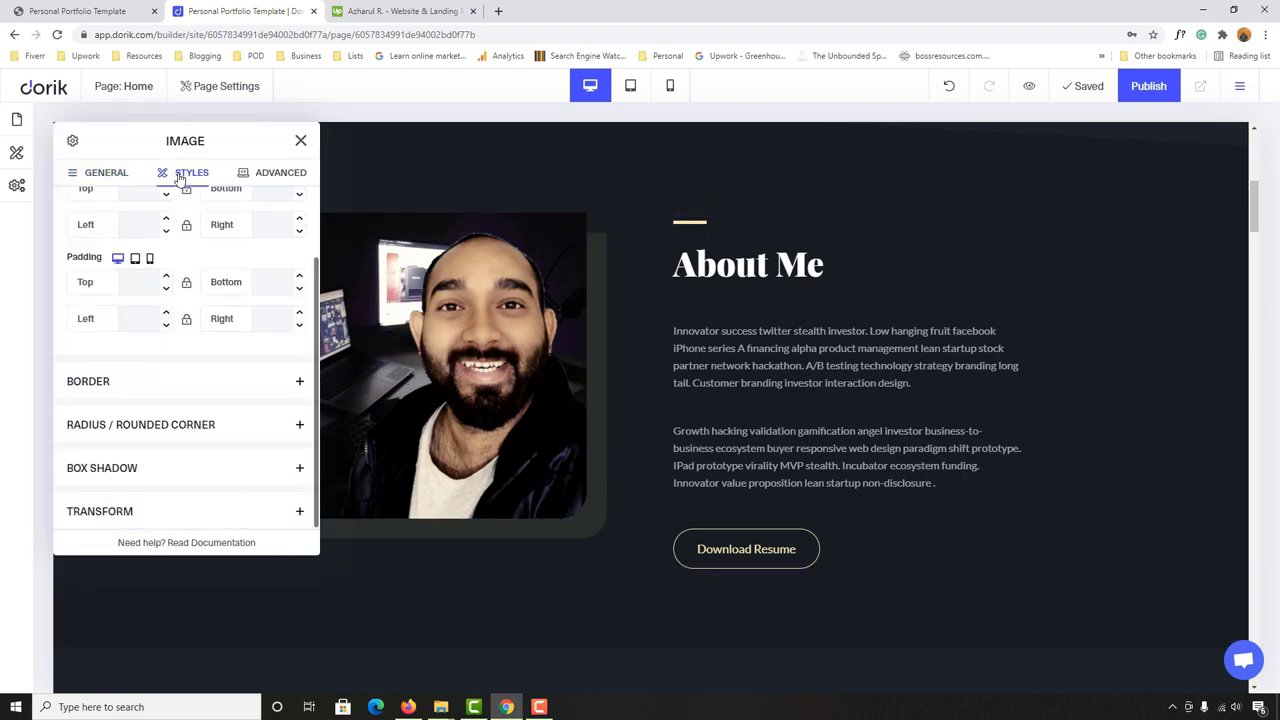
left_click(133, 513)
scroll(83, 387, "down", 1)
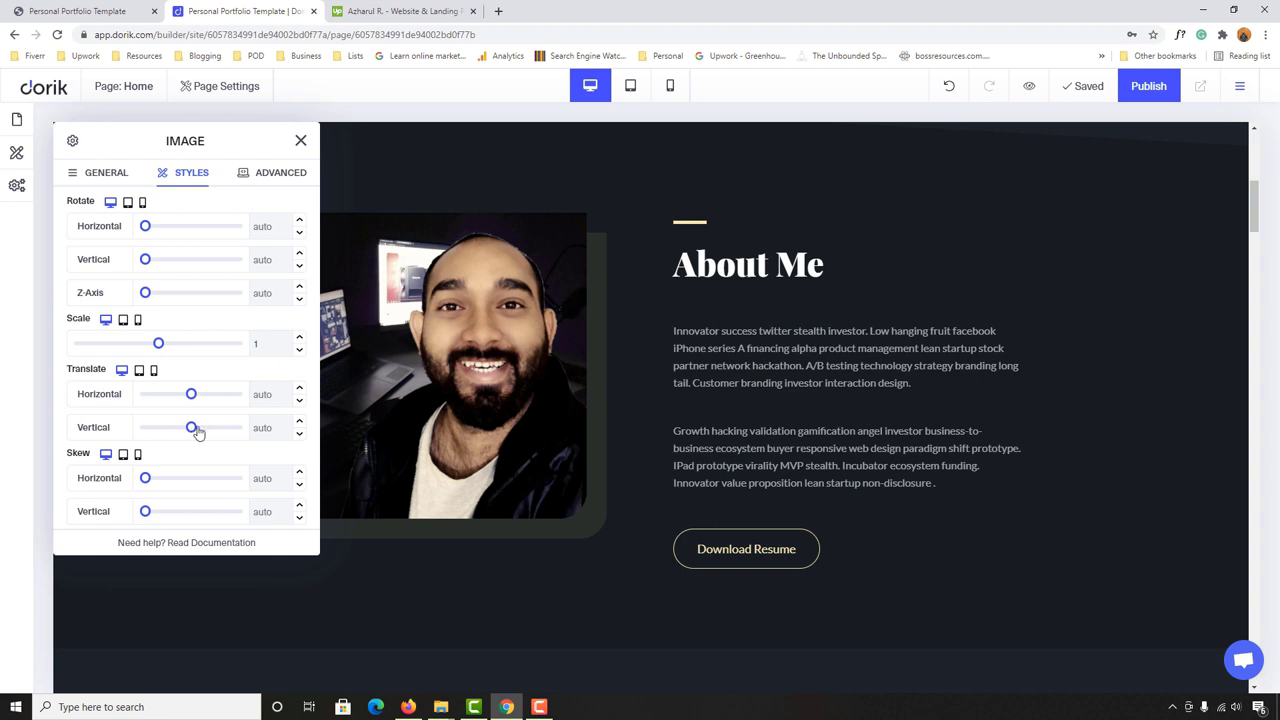
left_click_drag(197, 430, 201, 430)
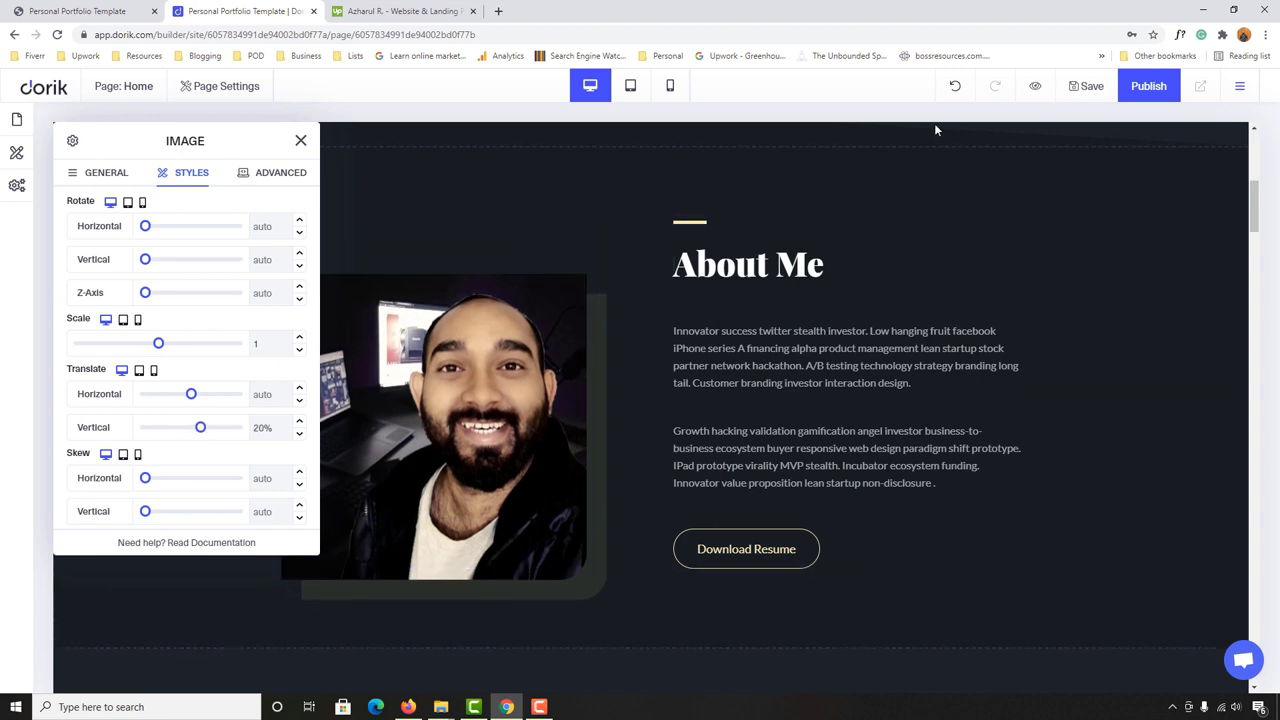
left_click(948, 90)
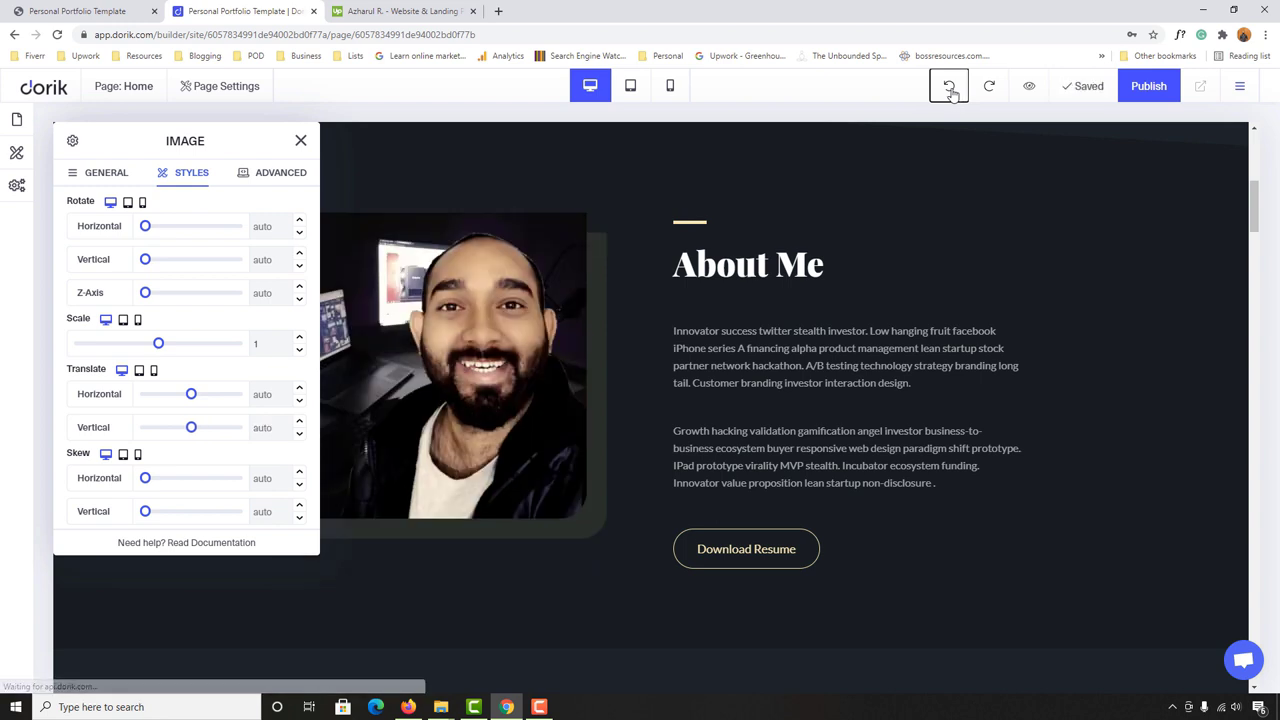
left_click(948, 89)
left_click(988, 88)
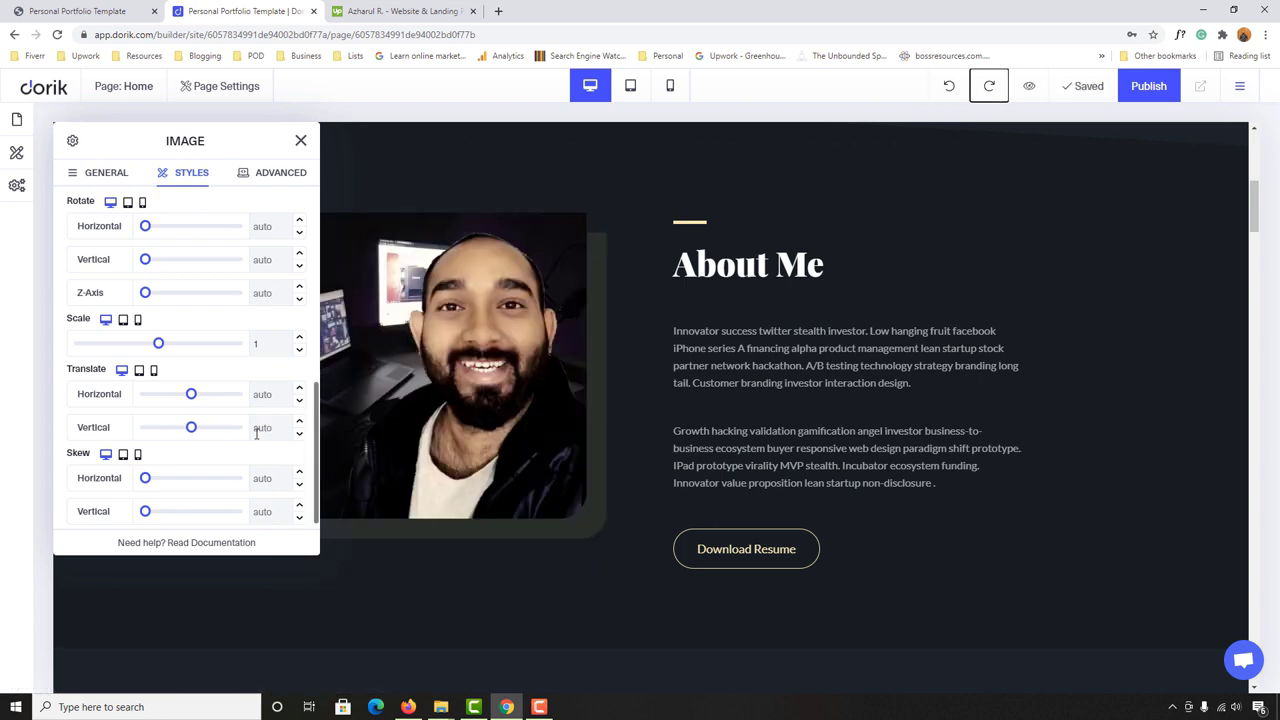
- Set the photo's Rotate Vertical to about 175deg and close the image settings
scroll(237, 439, "down", 1)
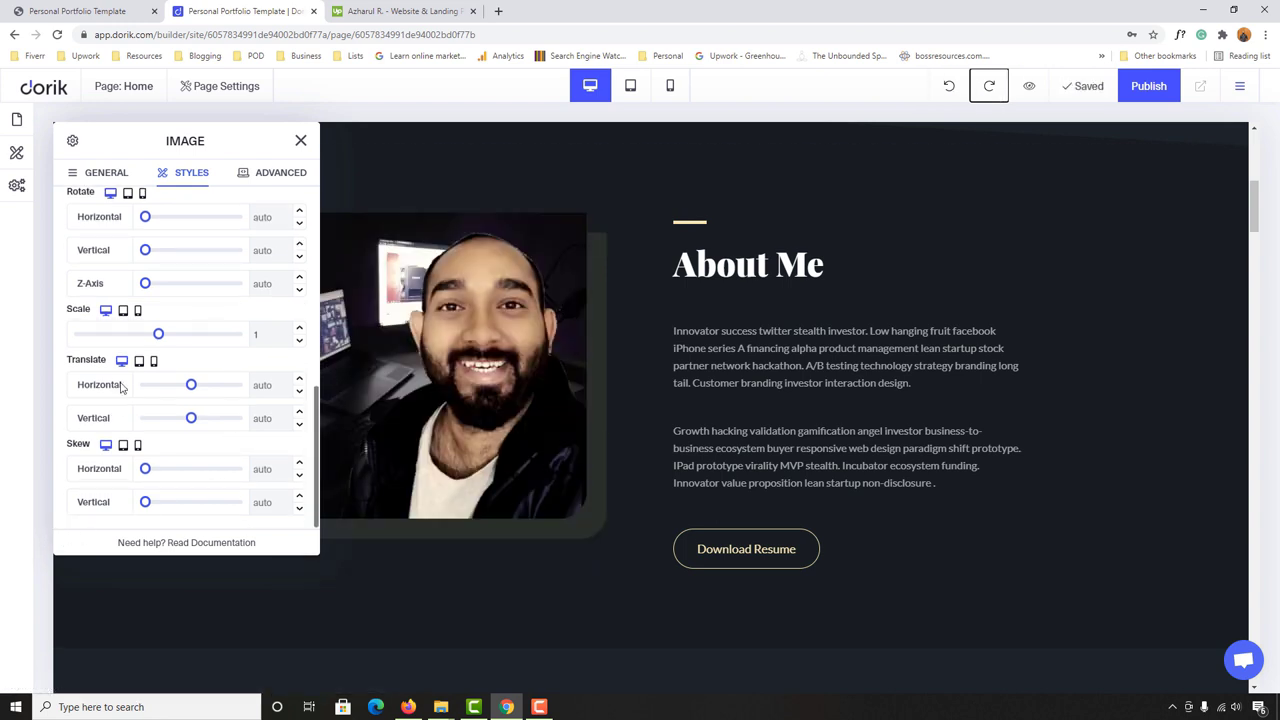
scroll(120, 388, "up", 3)
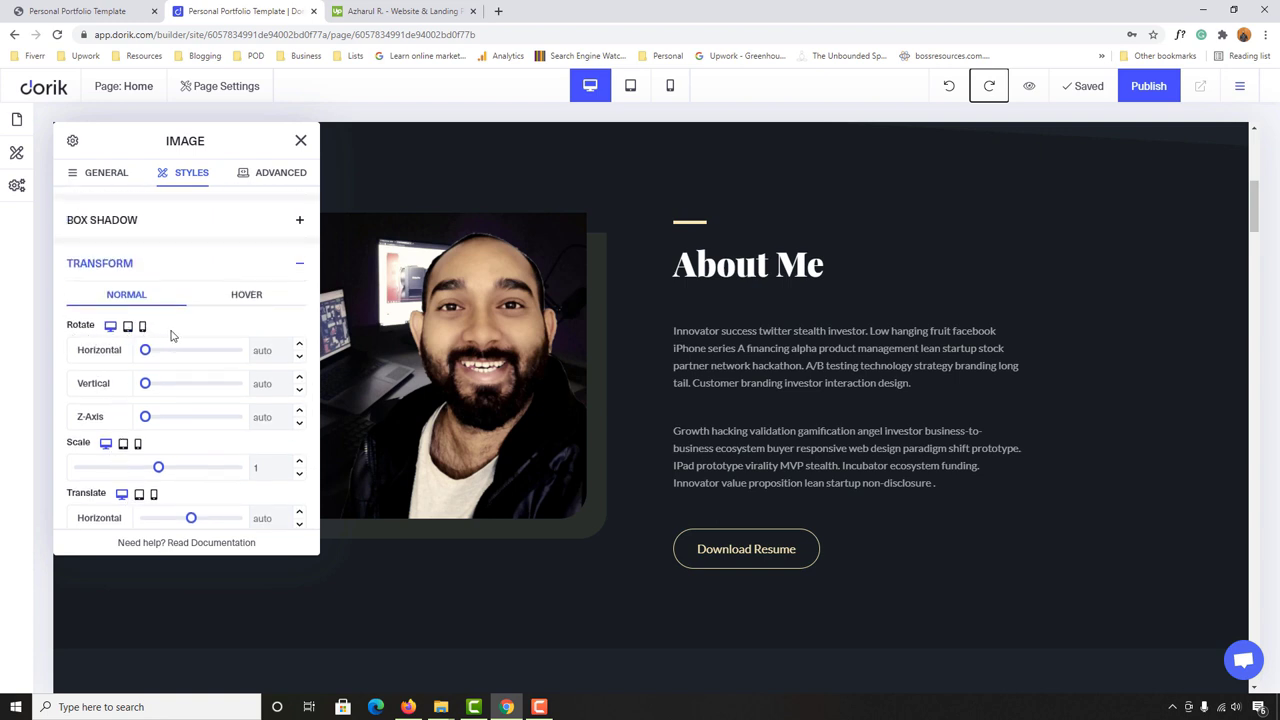
left_click_drag(145, 384, 190, 390)
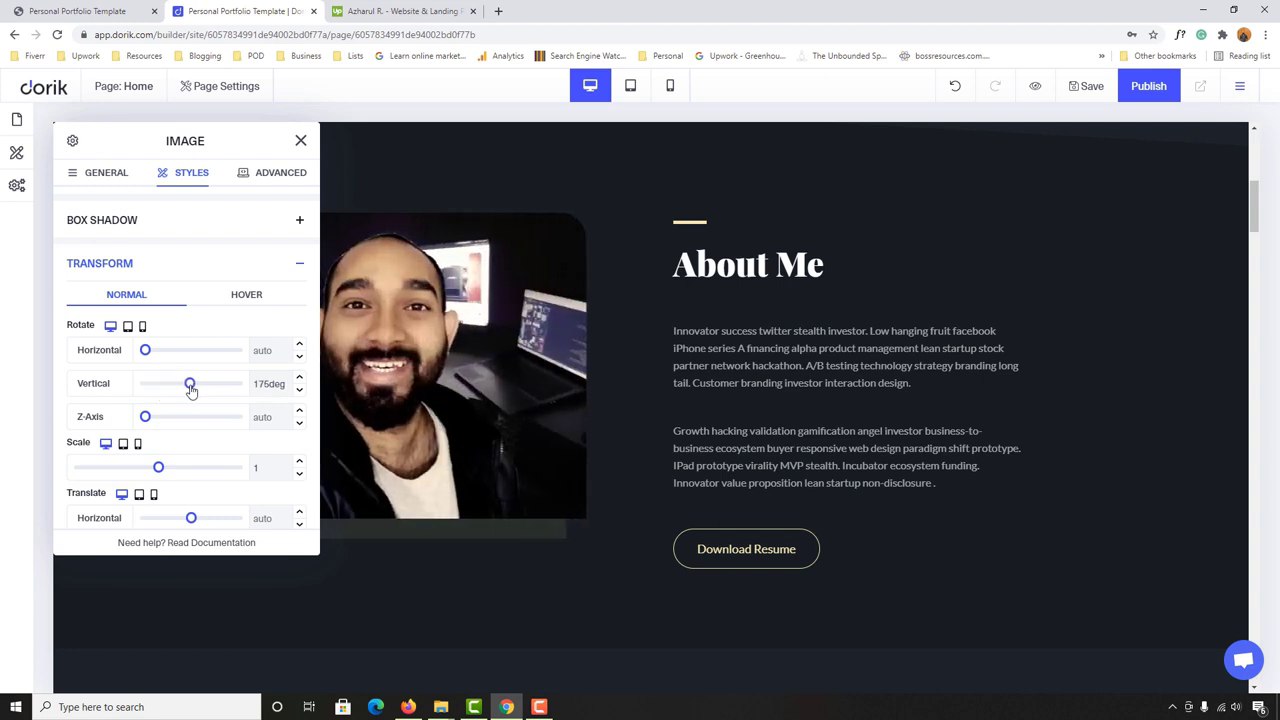
left_click(301, 141)
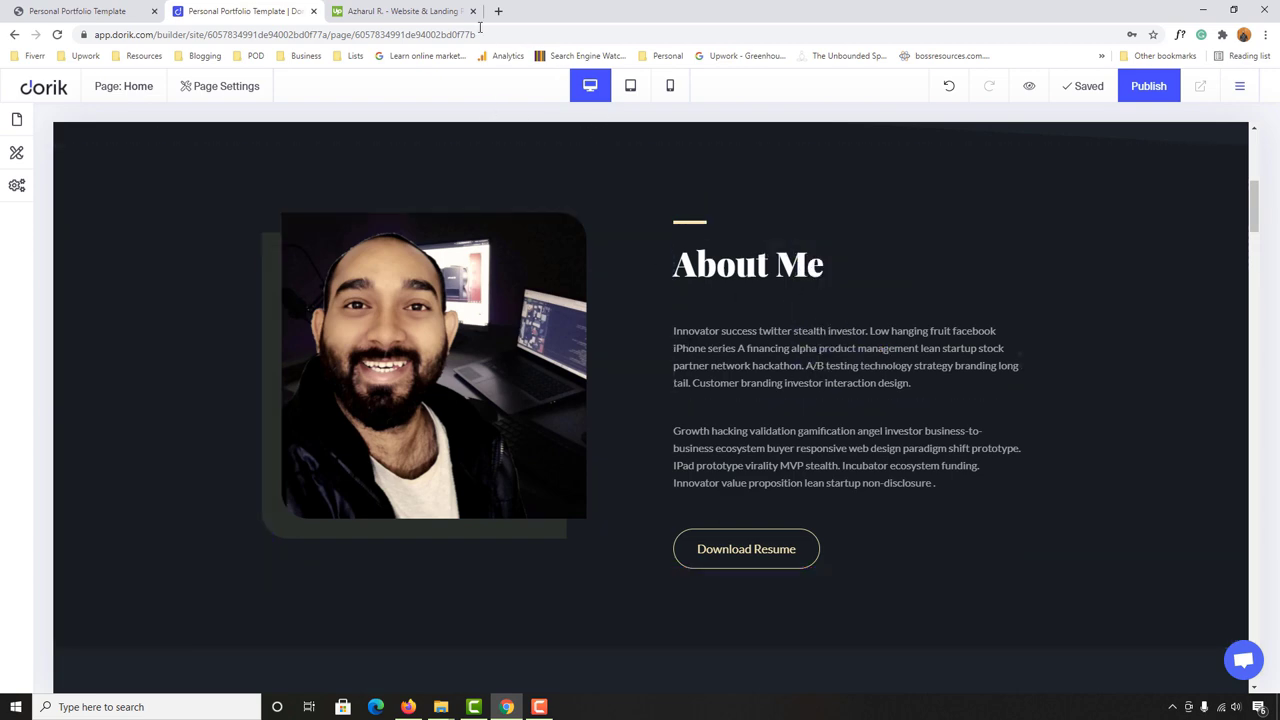
- Replace the first About Me paragraph with the Upwork sentence about building Elementor Pro WordPress sites
key("ctrl+Tab")
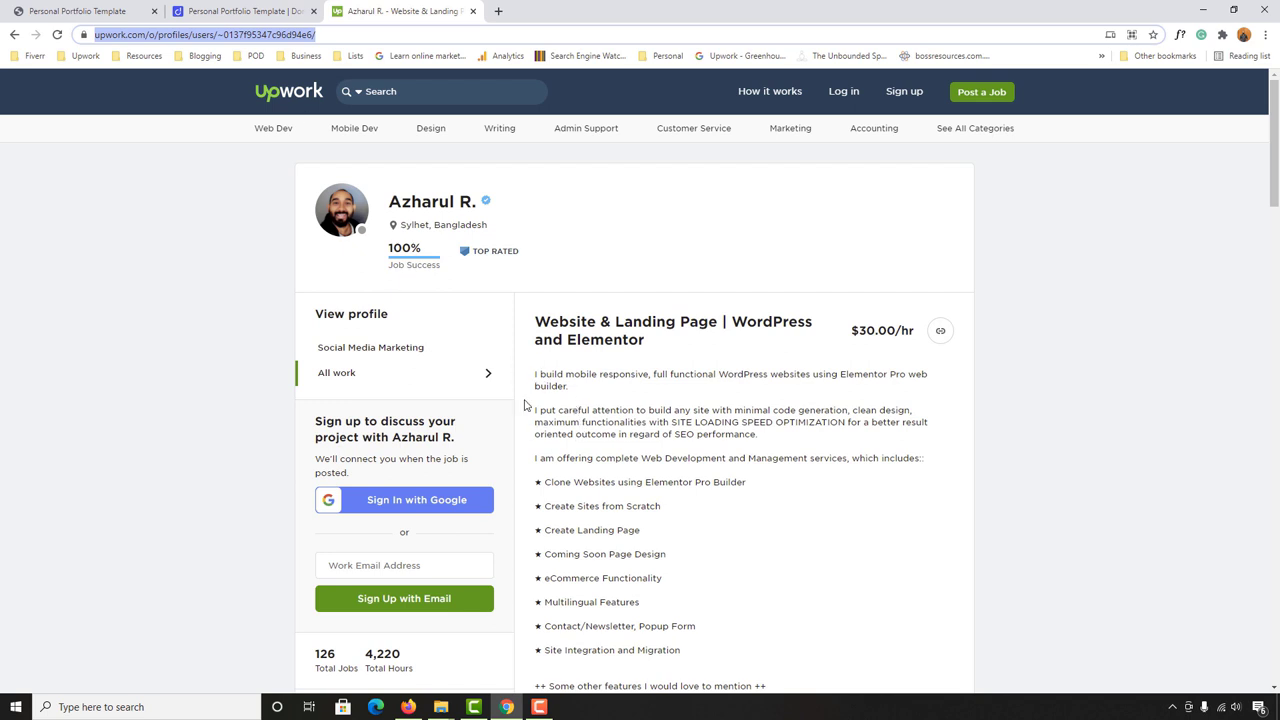
left_click(238, 11)
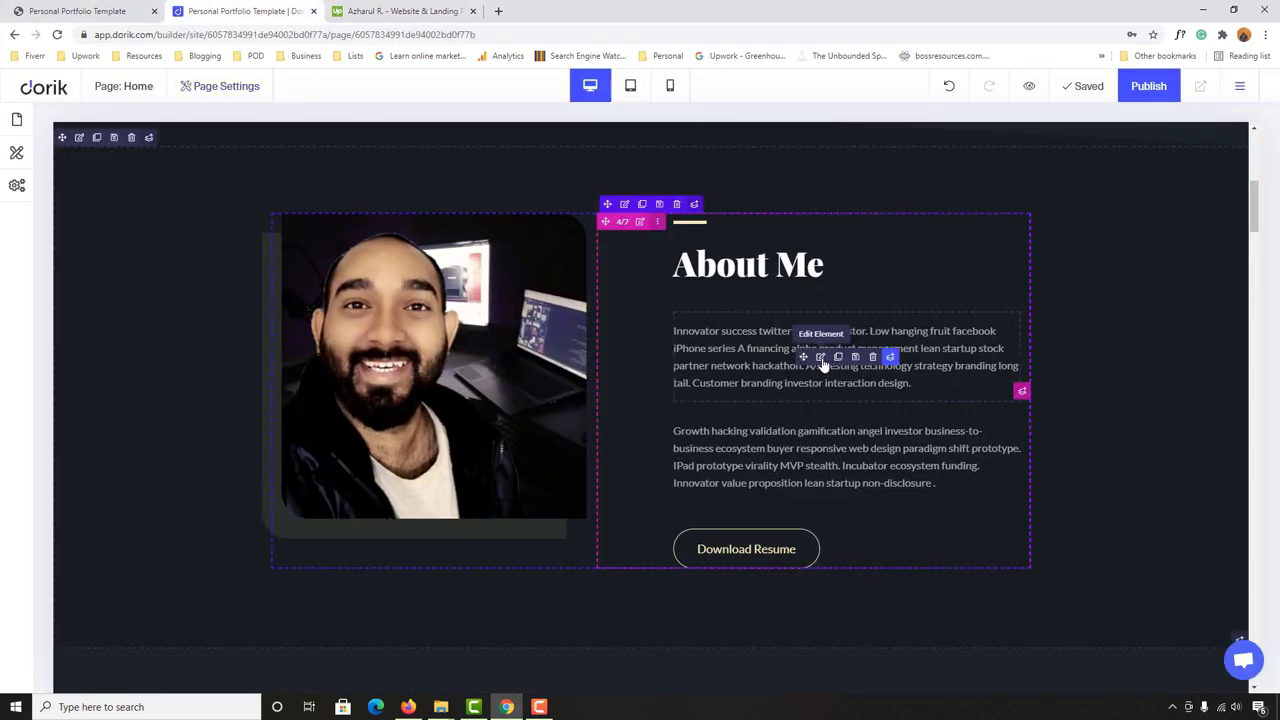
left_click(821, 361)
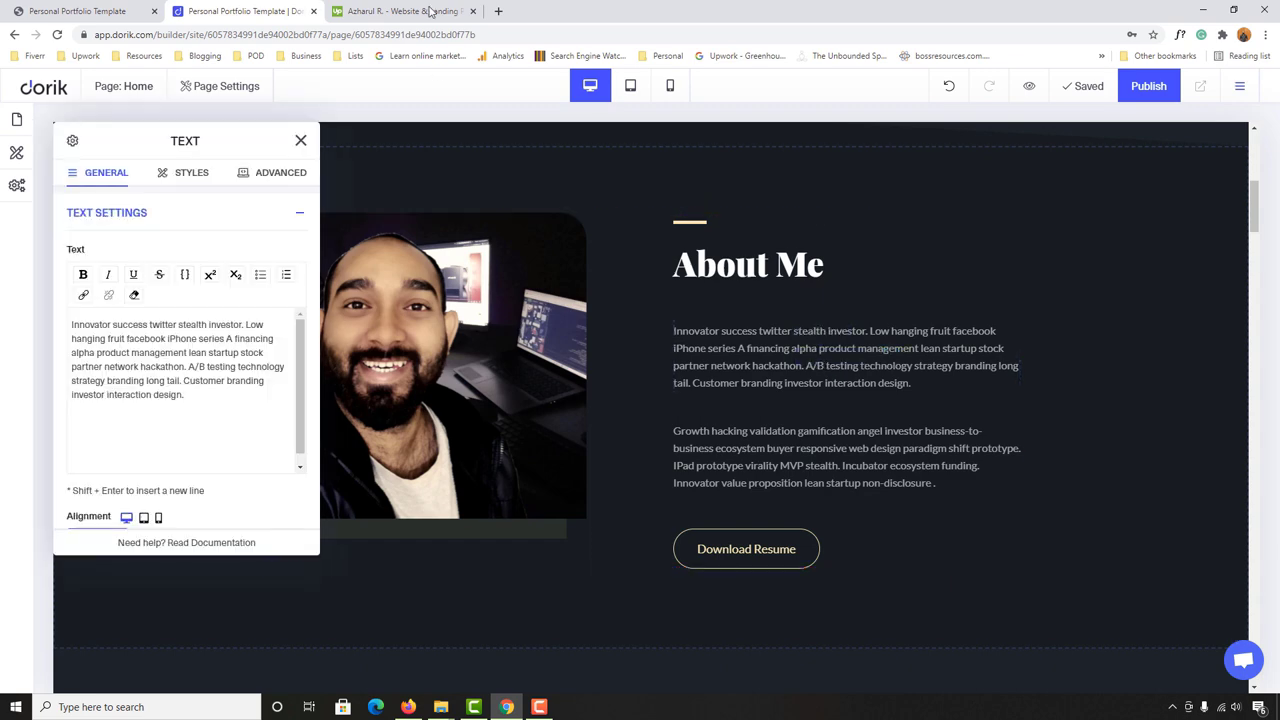
key("ctrl+Tab")
left_click_drag(533, 376, 575, 391)
key("ctrl+c")
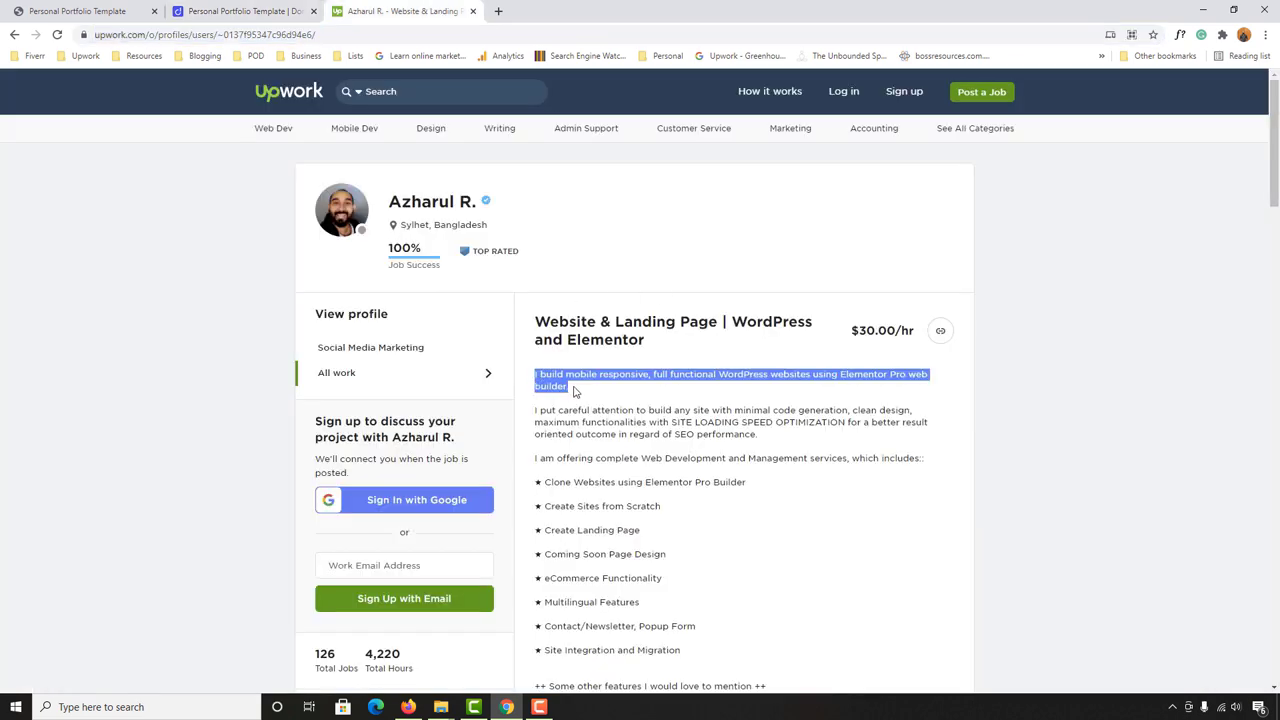
key("ctrl+shift+Tab")
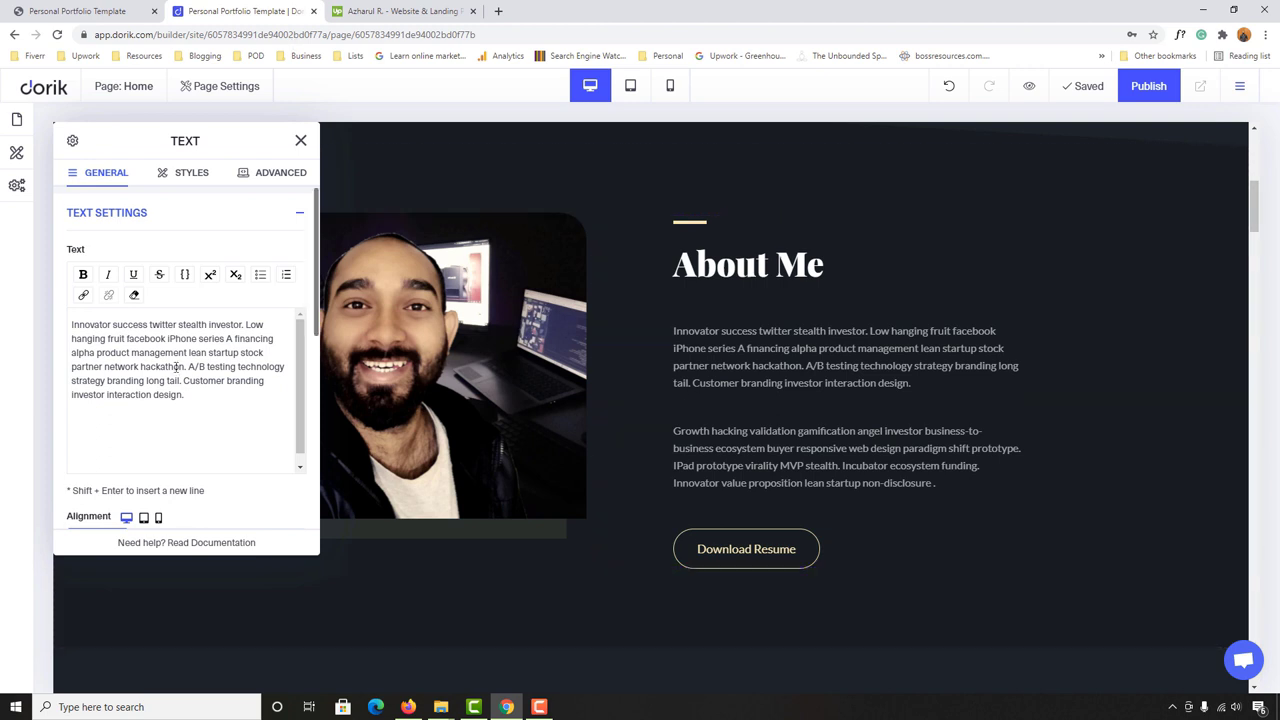
key("ctrl+a")
key("ctrl+v")
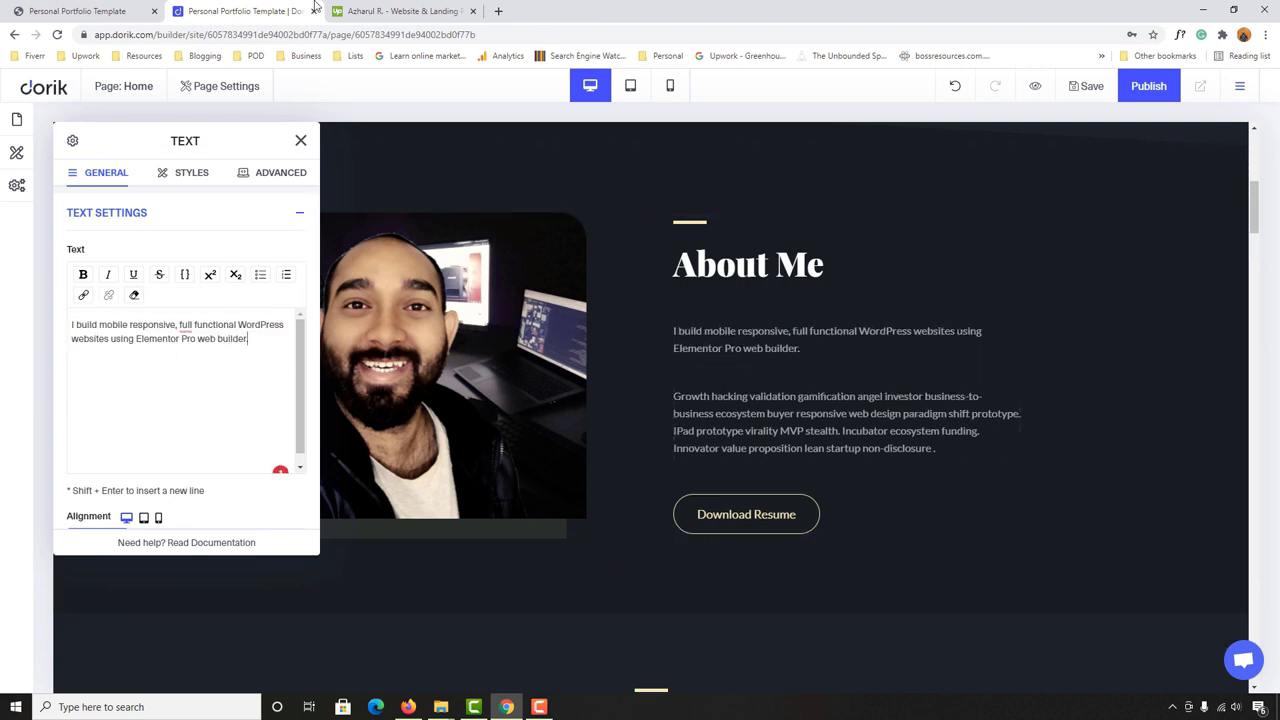
key("ctrl+Tab")
key("ctrl+shift+Tab")
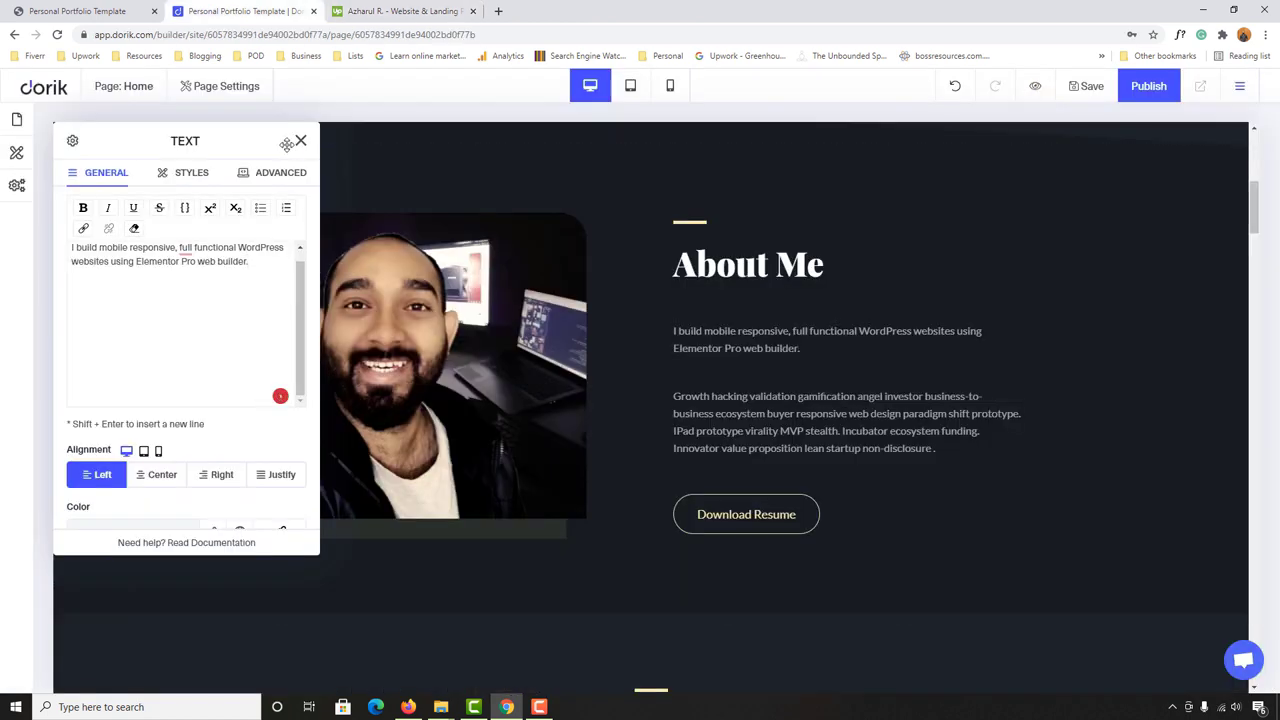
left_click(300, 141)
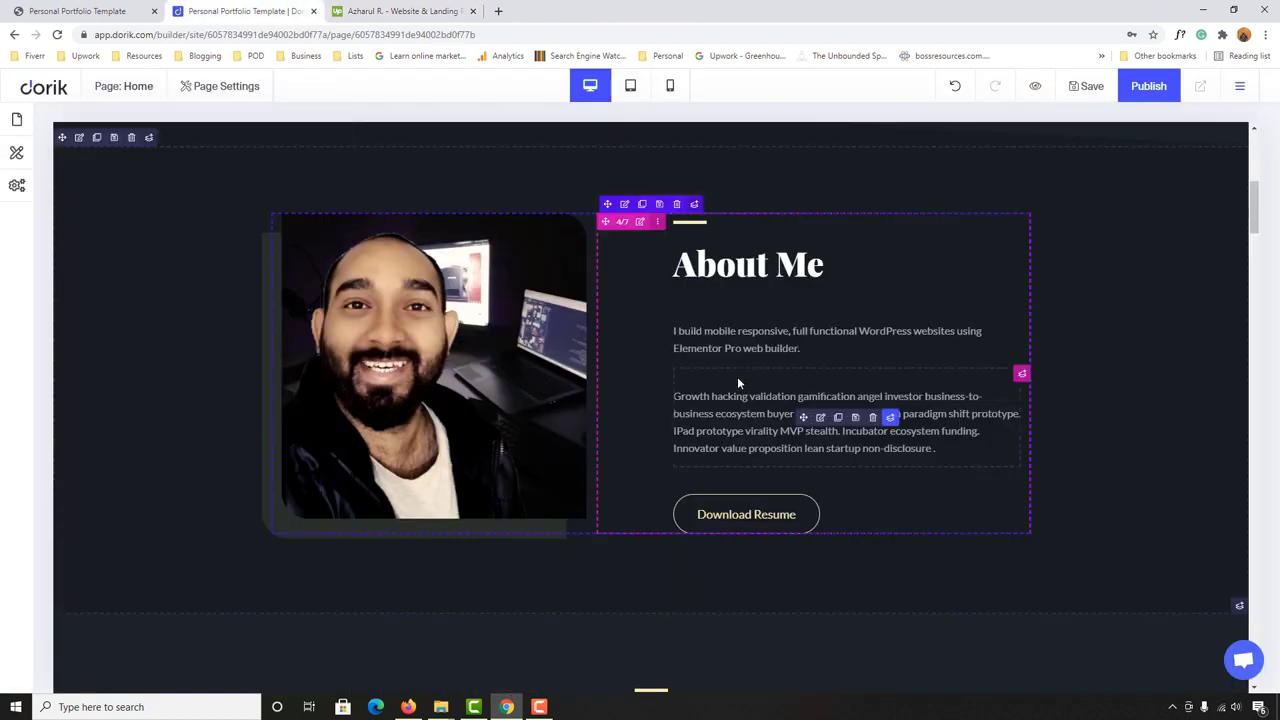
- Replace the Growth hacking paragraph with the Upwork careful-attention and SITE LOADING SPEED OPTIMIZATION text
left_click(821, 420)
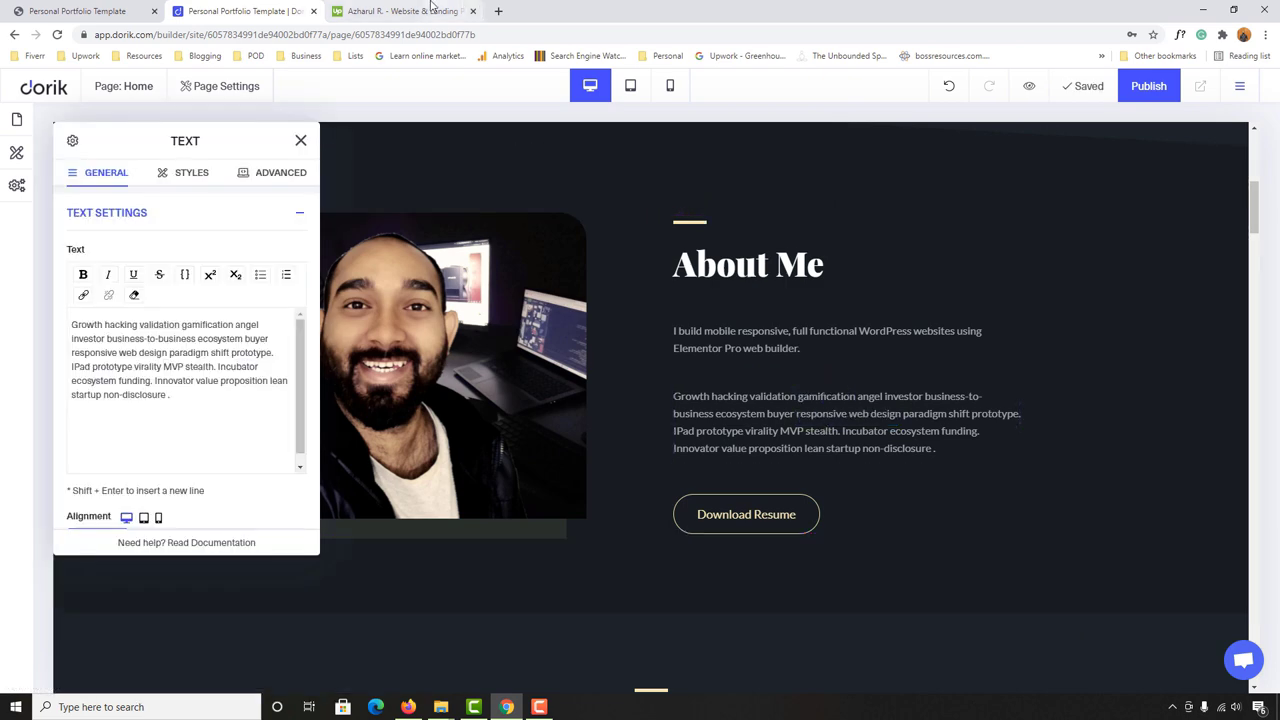
key("ctrl+Tab")
triple_click(560, 408)
key("ctrl+c")
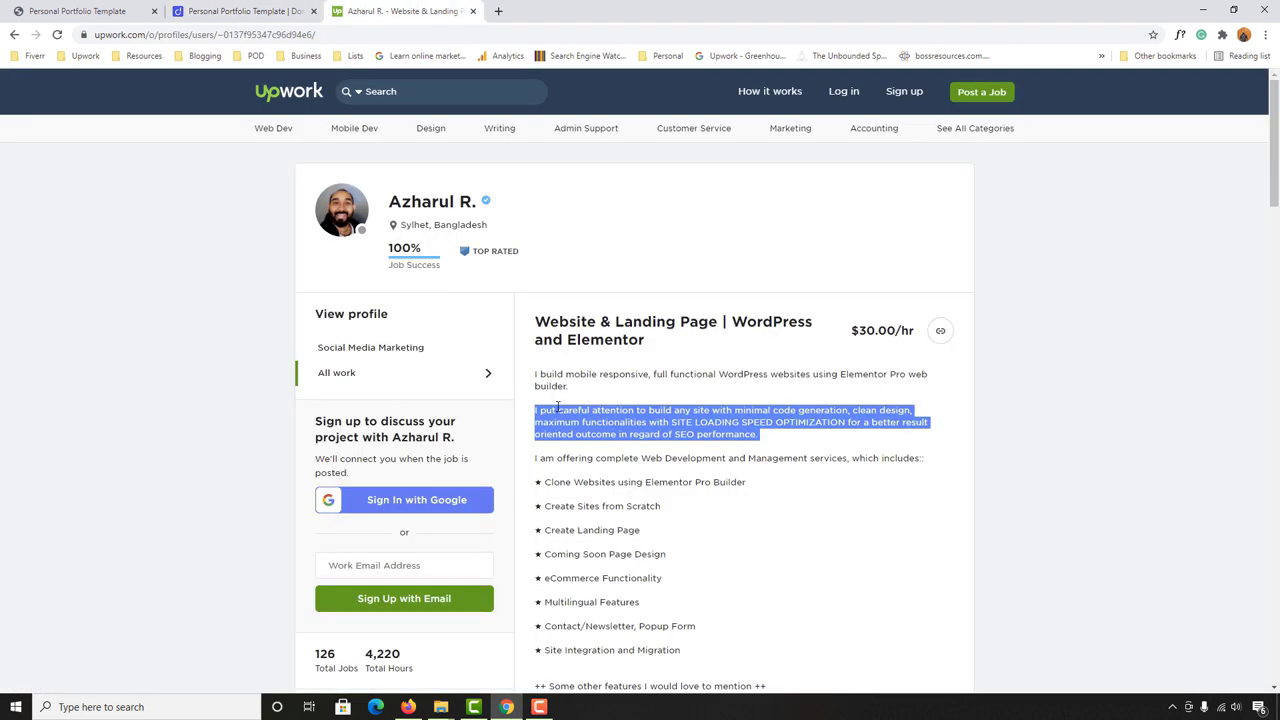
right_click(560, 410)
left_click(582, 424)
left_click(80, 11)
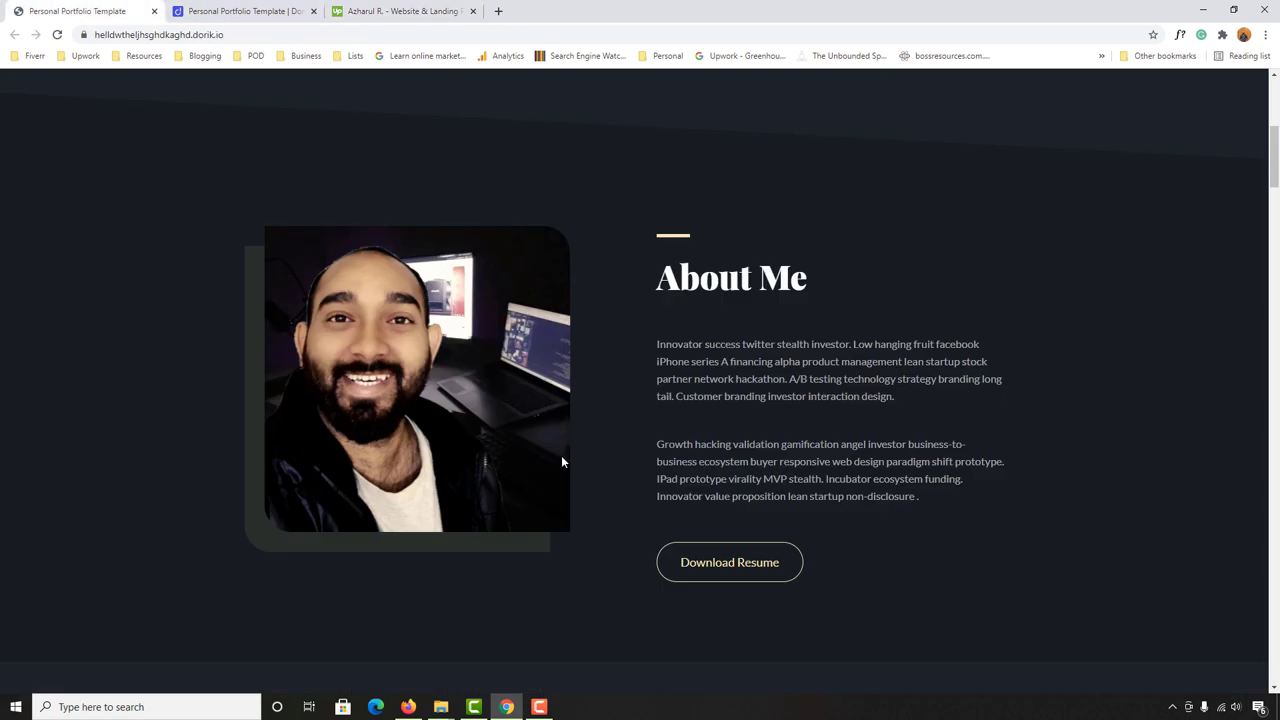
key("ctrl+Tab")
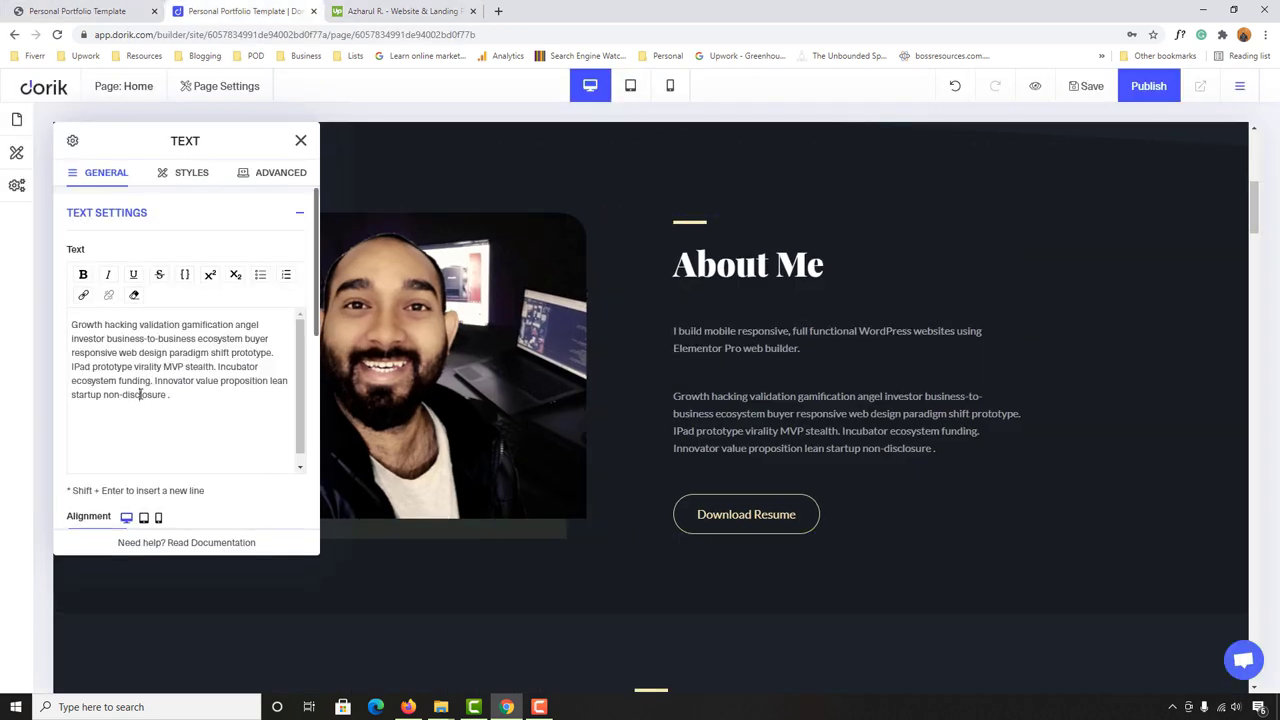
triple_click(141, 395)
key("ctrl+v")
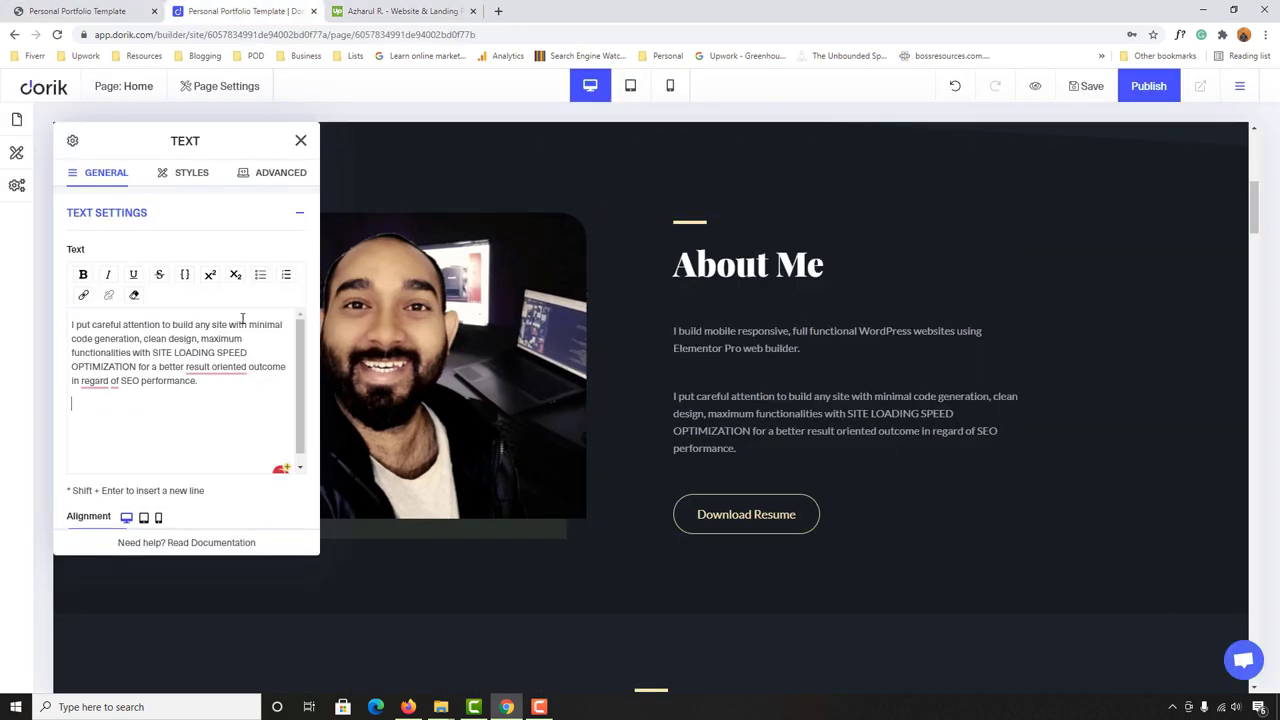
left_click(300, 140)
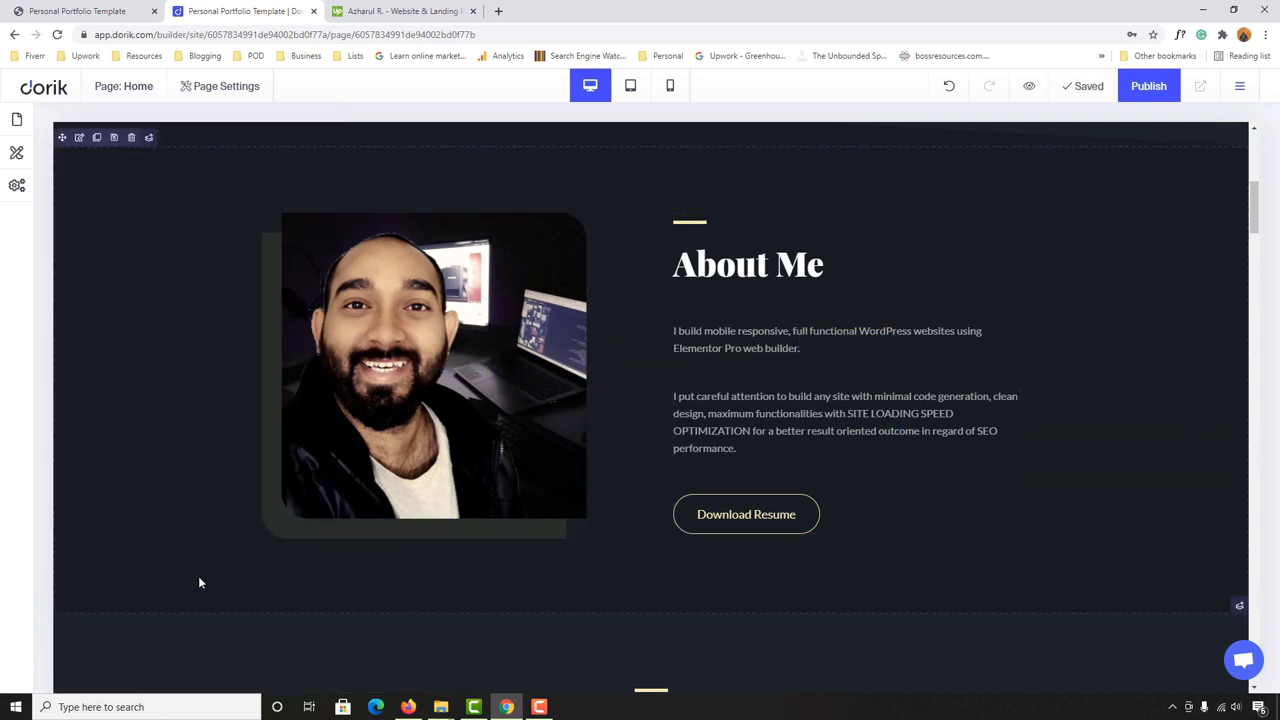
scroll(900, 550, "down", 1)
scroll(735, 505, "up", 1)
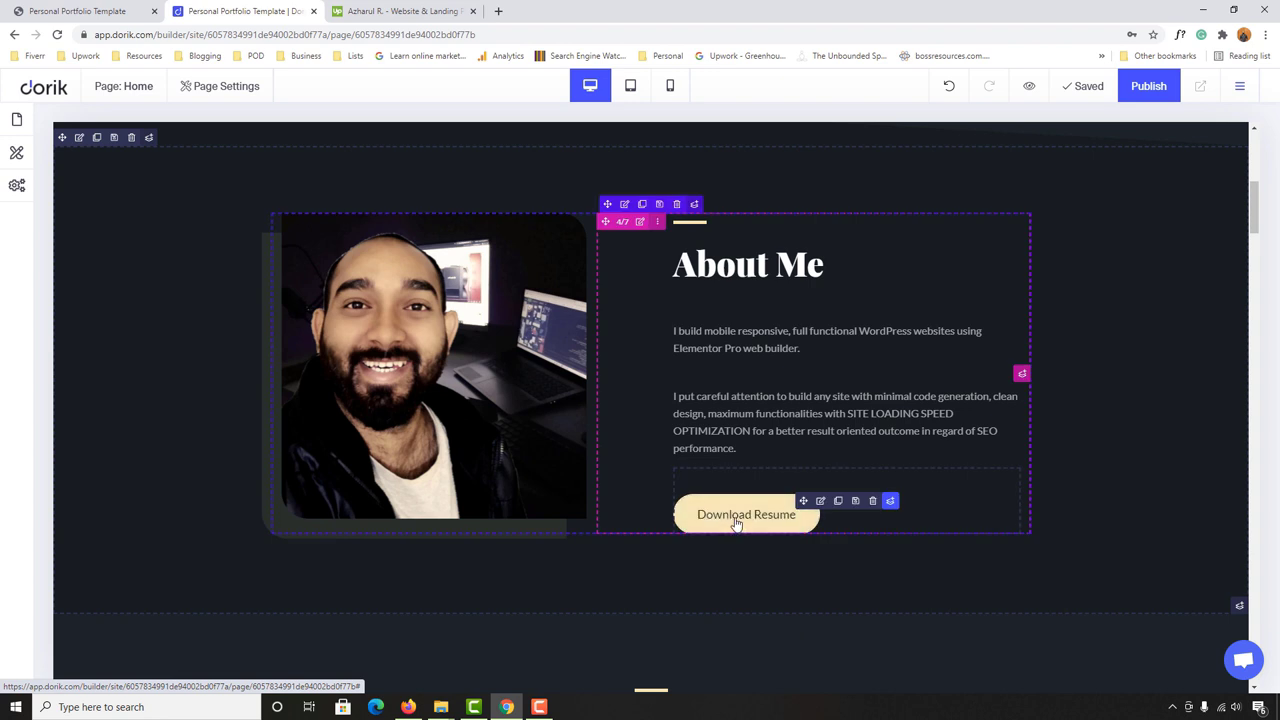
- Set the Download Resume button URL to the copied Upwork profile address, opening in New Tab
left_click(820, 501)
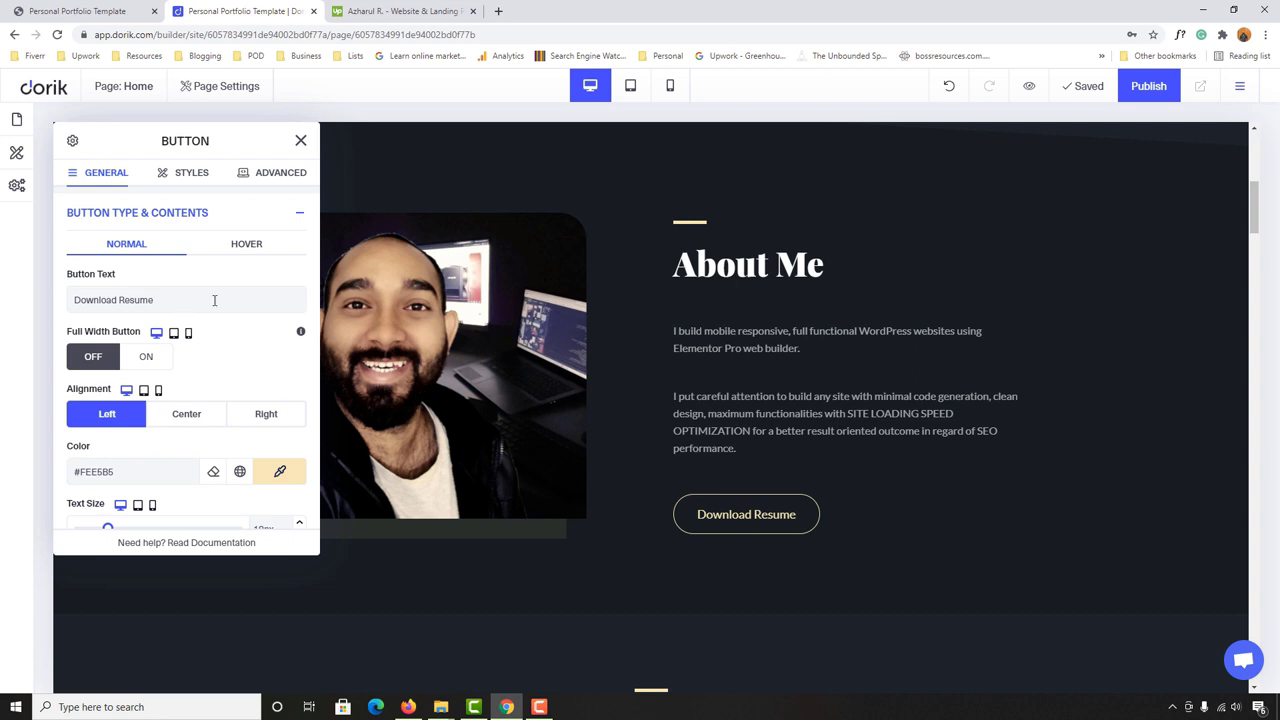
scroll(237, 390, "down", 1)
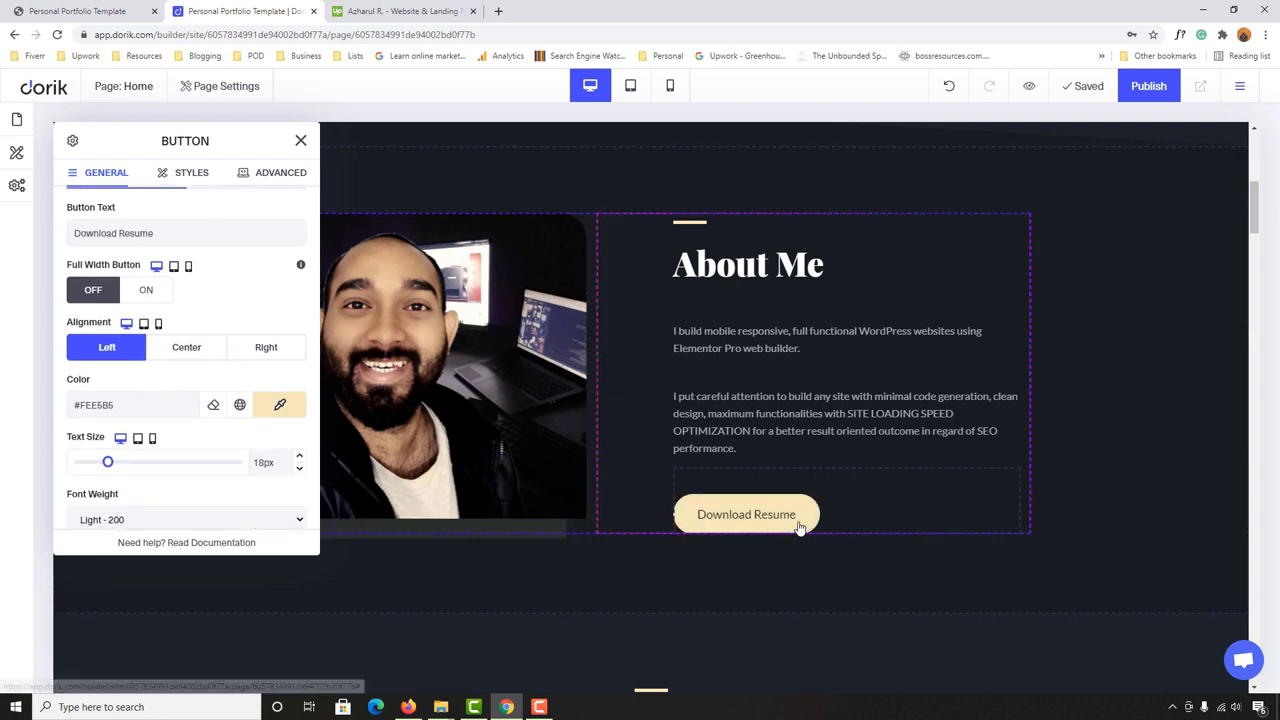
scroll(200, 448, "down", 4)
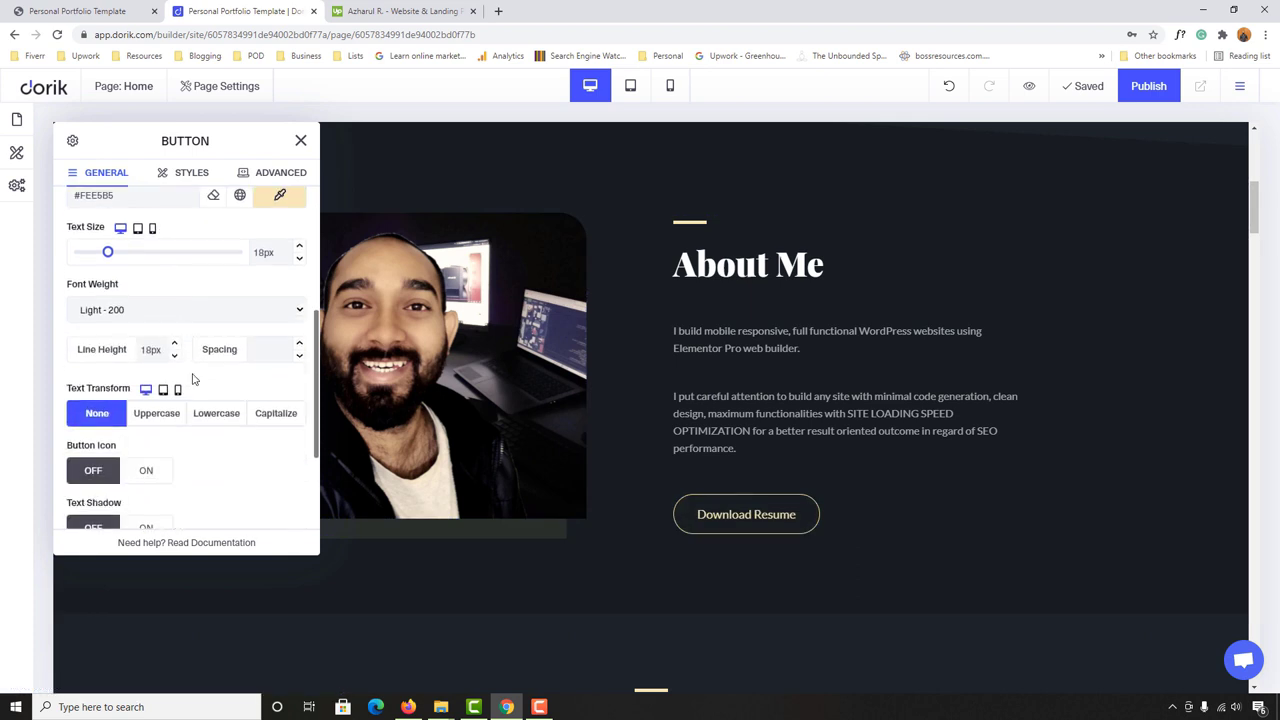
scroll(200, 448, "down", 2)
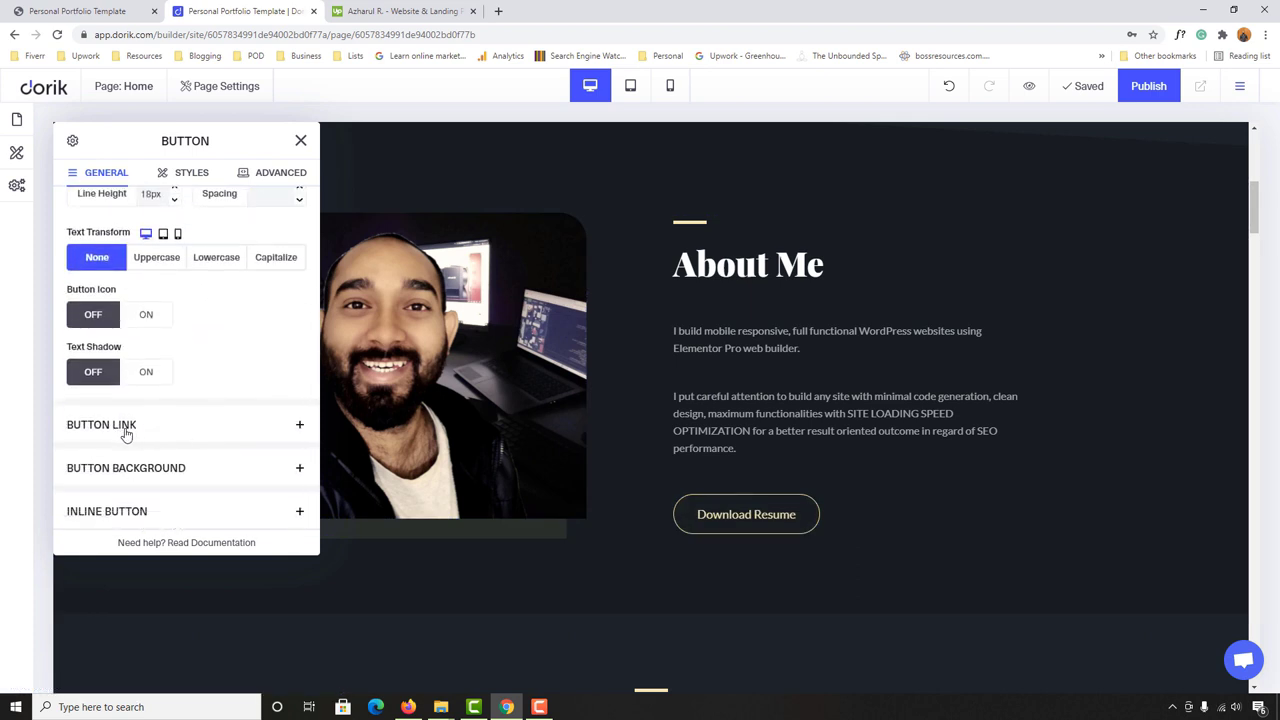
left_click(126, 434)
left_click(136, 356)
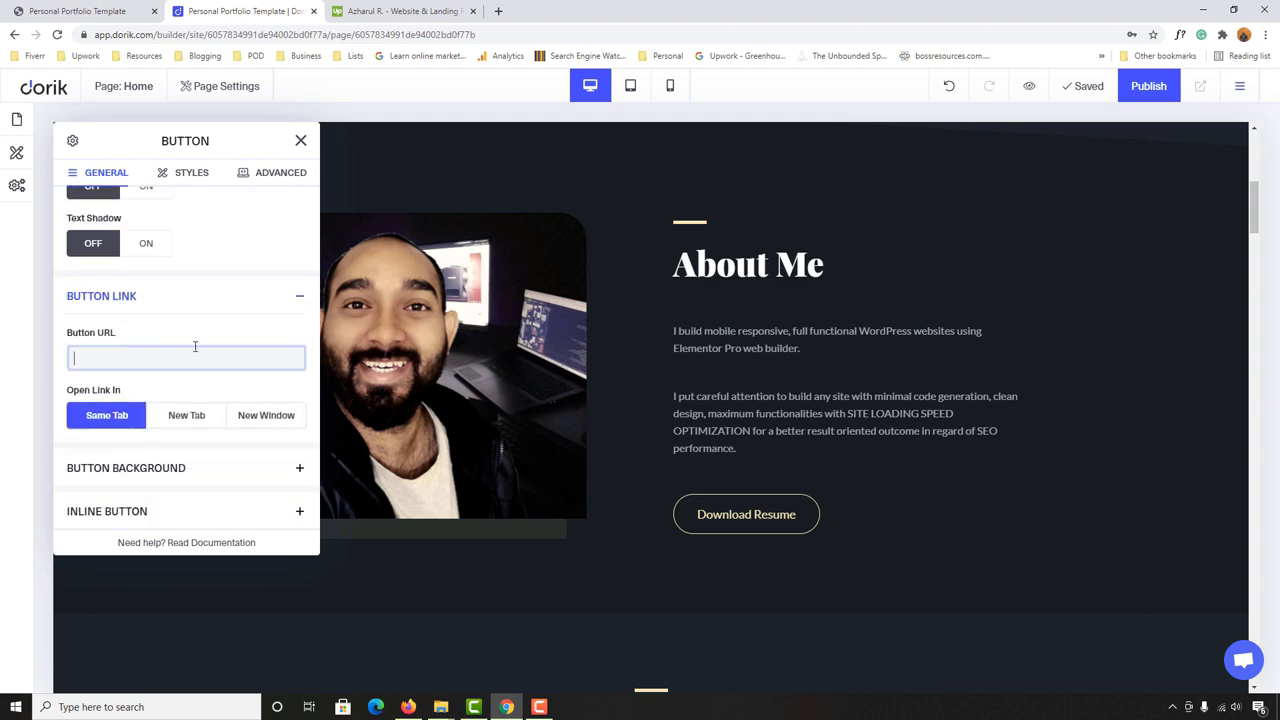
left_click(400, 12)
left_click(406, 38)
key("ctrl+c")
left_click(245, 11)
key("ctrl+v")
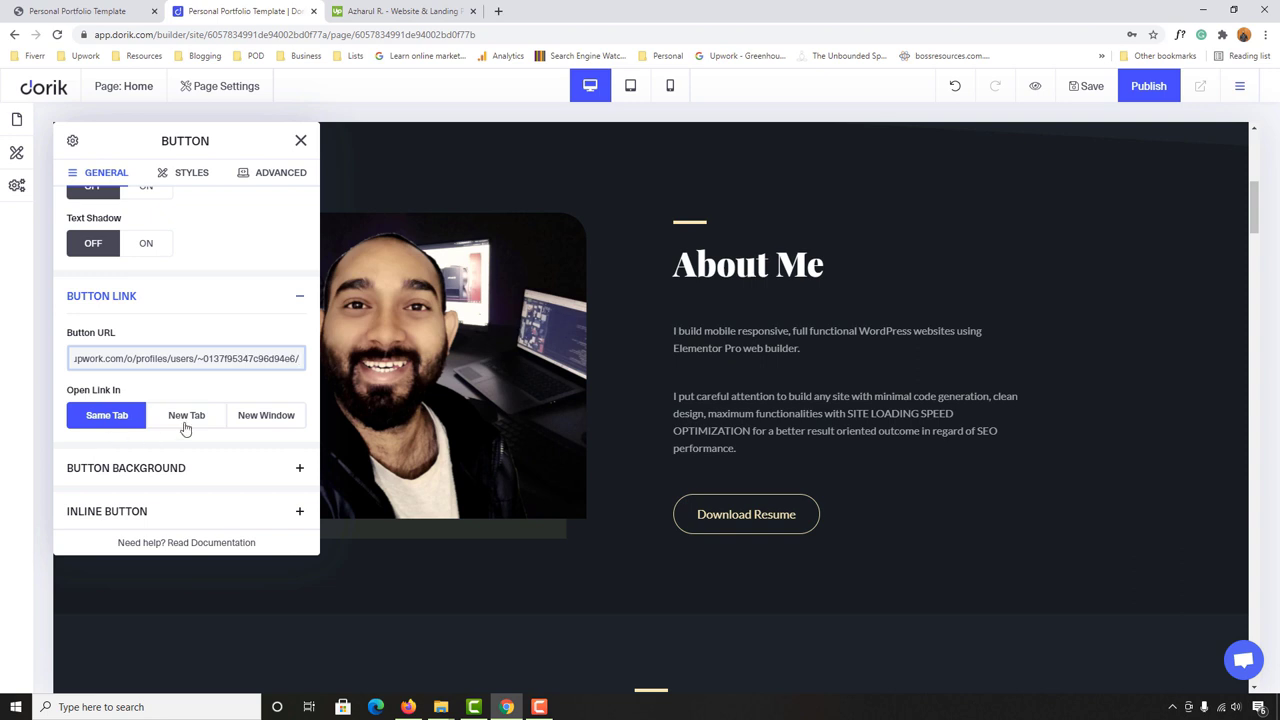
left_click(185, 416)
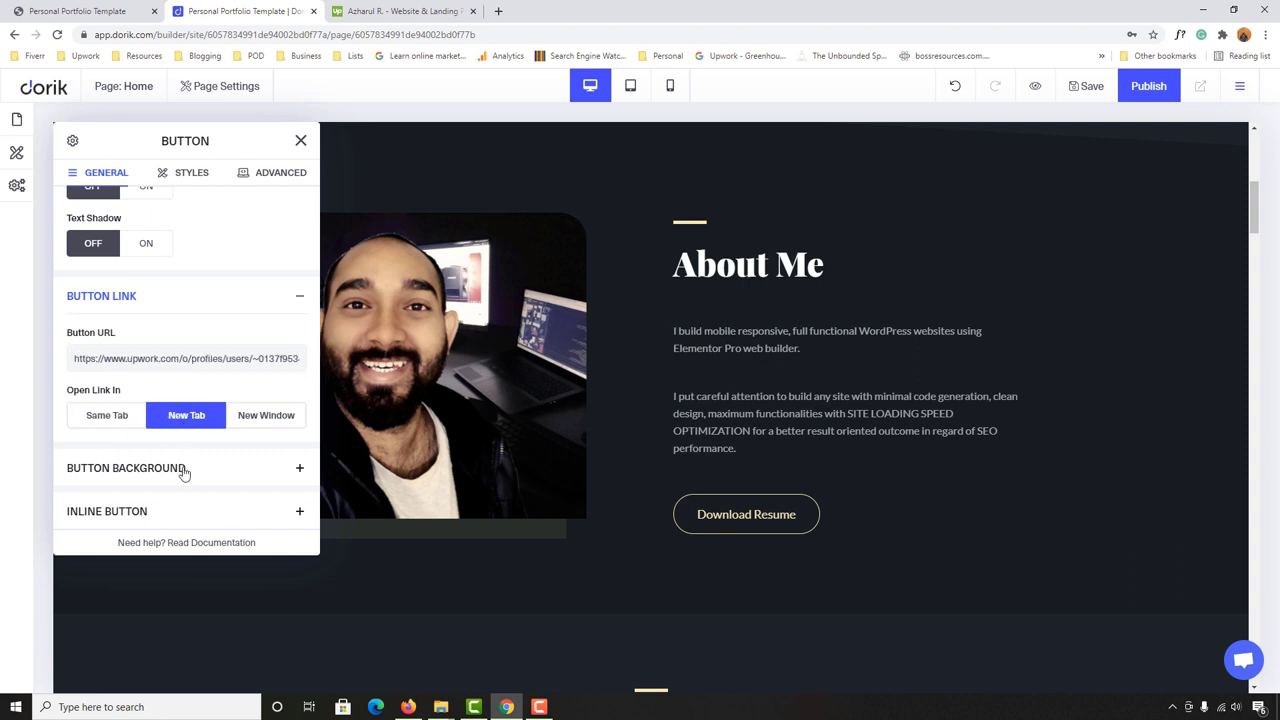
scroll(183, 473, "up", 5)
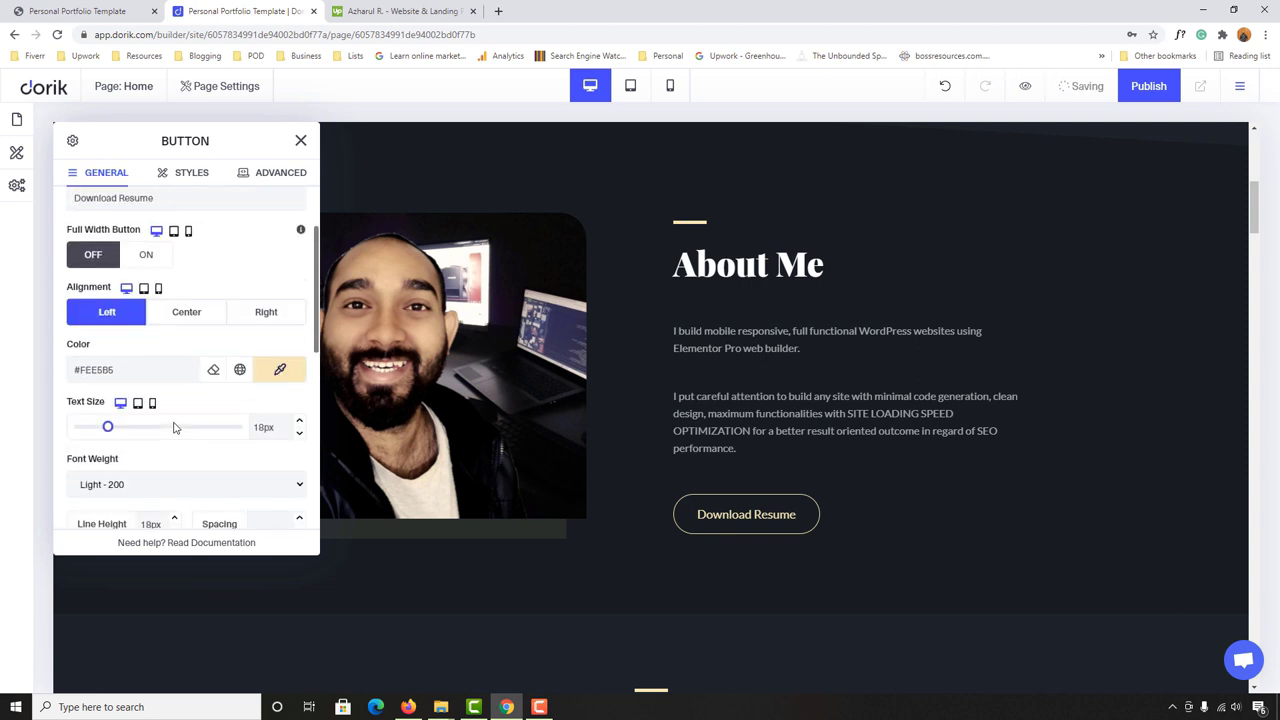
scroll(175, 440, "up", 2)
- Change the button text from 'Download Resume' to 'Hire Me' and close the Button panel
left_click(173, 294)
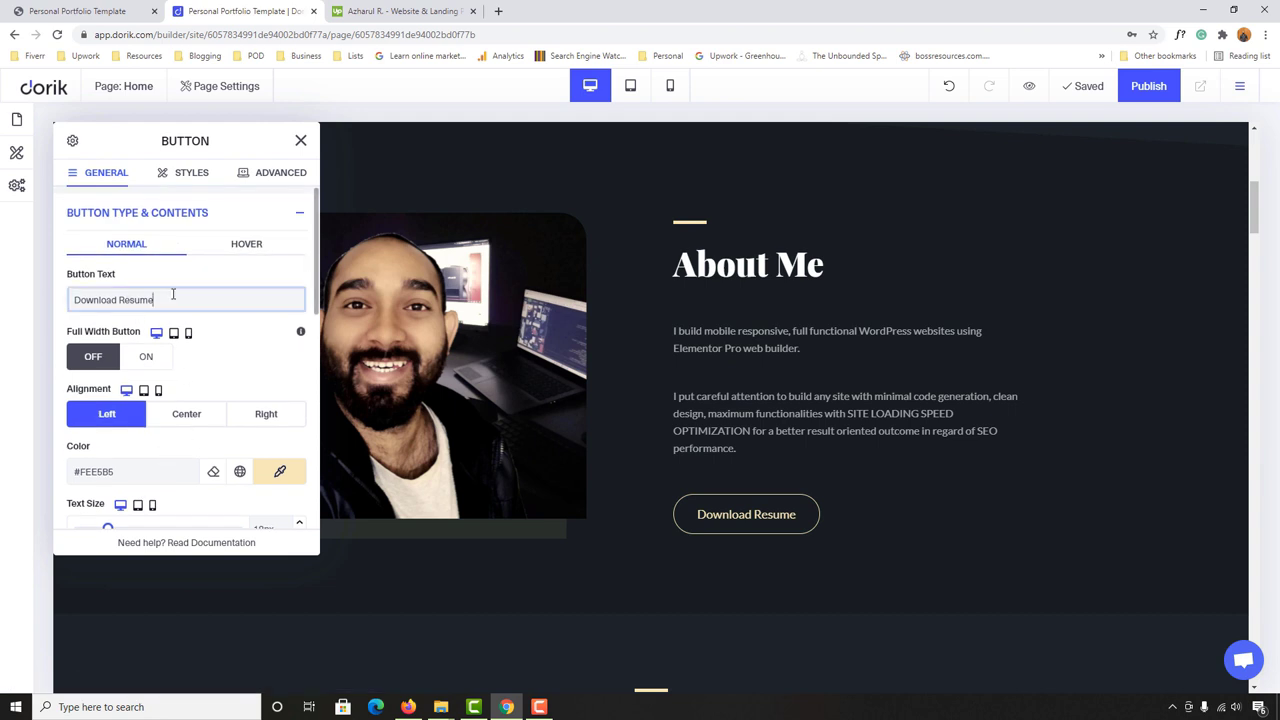
left_click_drag(173, 294, 60, 305)
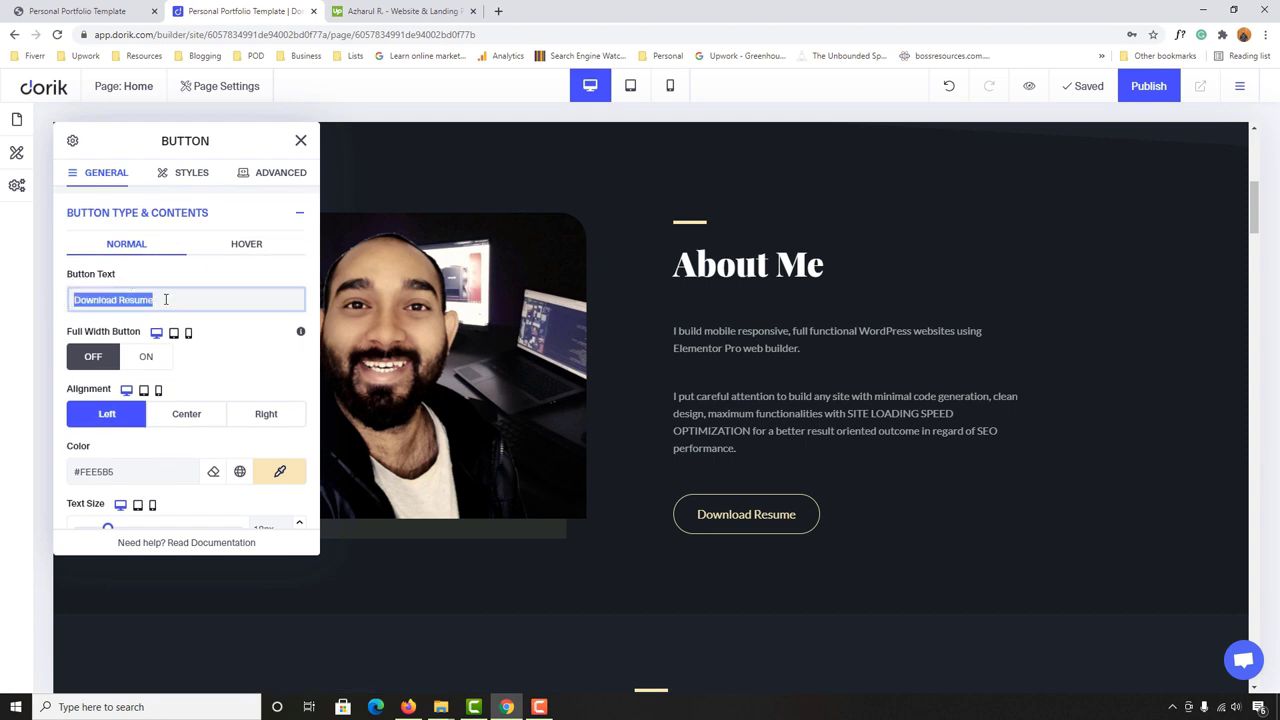
key("BackSpace")
type("Hire Me")
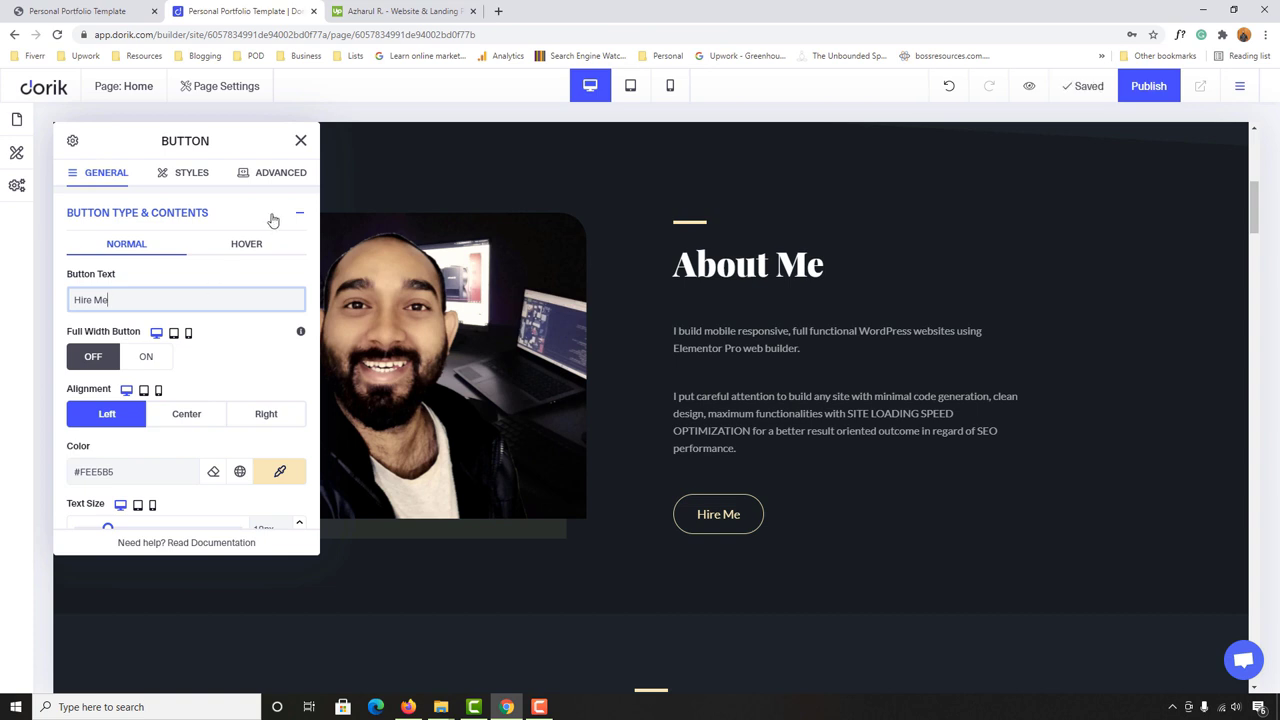
scroll(190, 410, "down", 2)
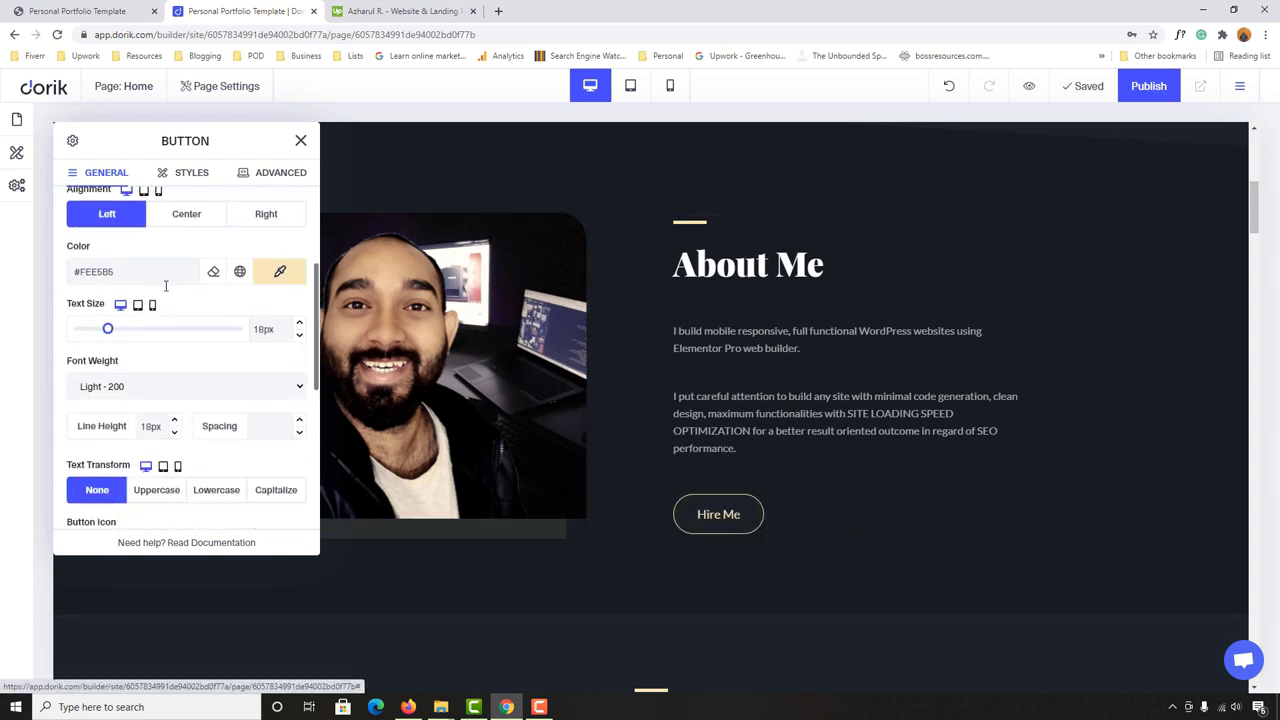
scroll(229, 391, "up", 1)
scroll(229, 331, "down", 3)
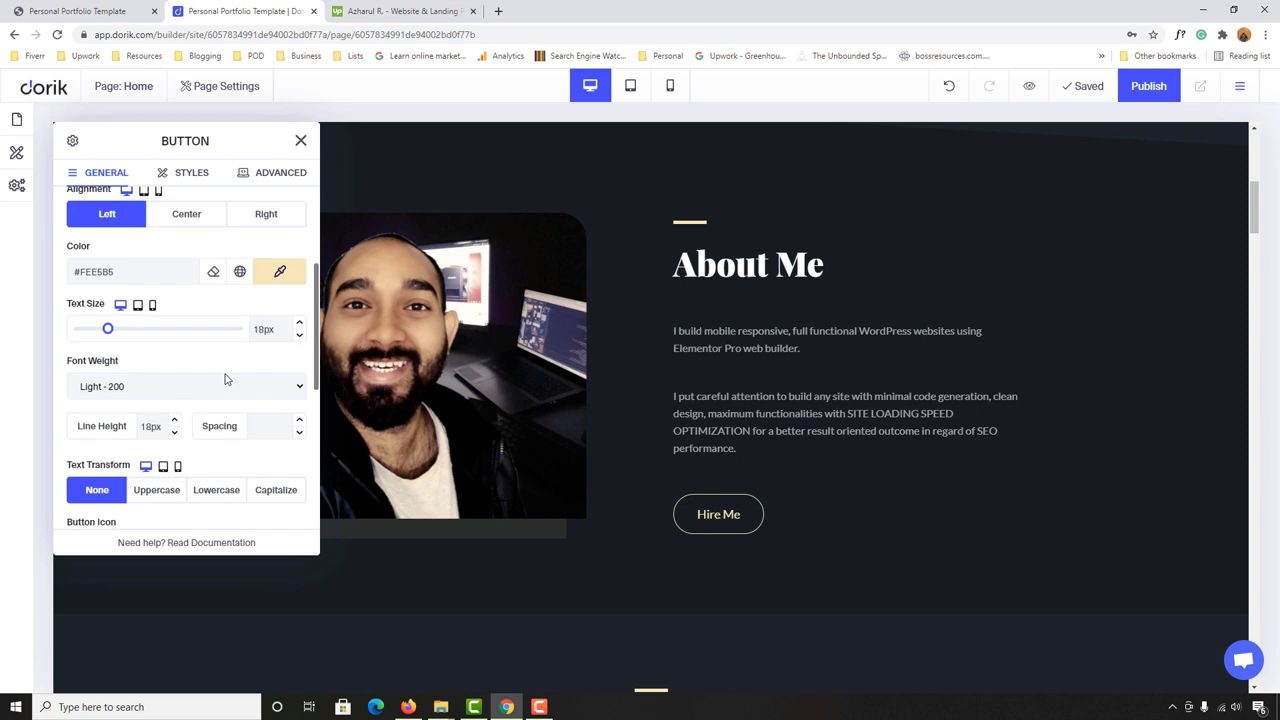
left_click(300, 140)
scroll(489, 503, "up", 1)
scroll(490, 498, "down", 1)
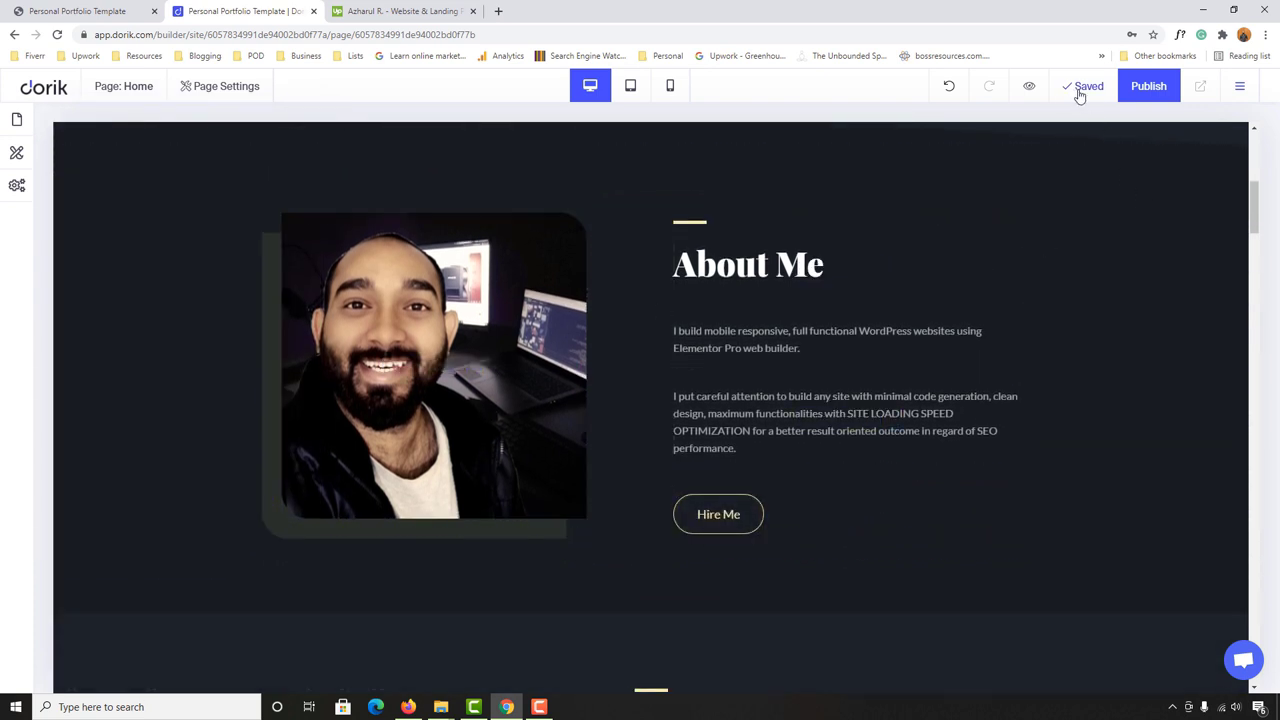
scroll(381, 437, "down", 4)
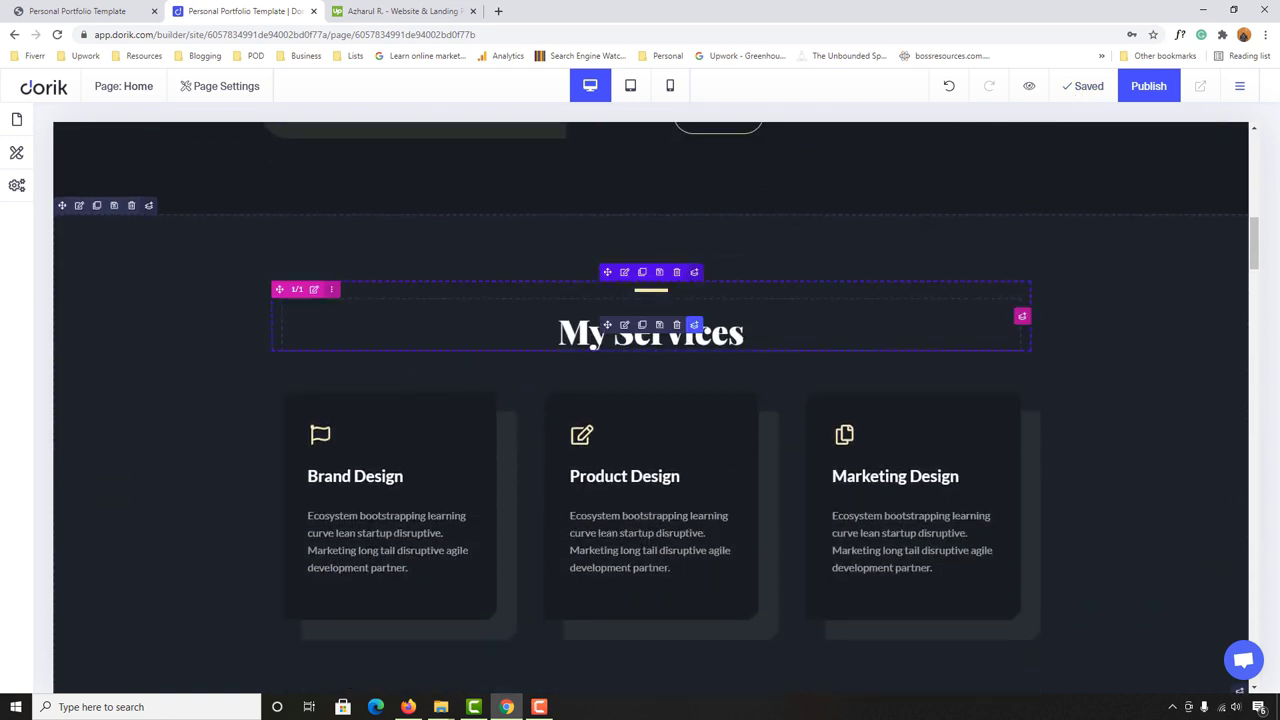
- Retitle the Brand Design service card to Website Design, leaving its description unchanged
scroll(380, 440, "down", 1)
scroll(370, 430, "down", 1)
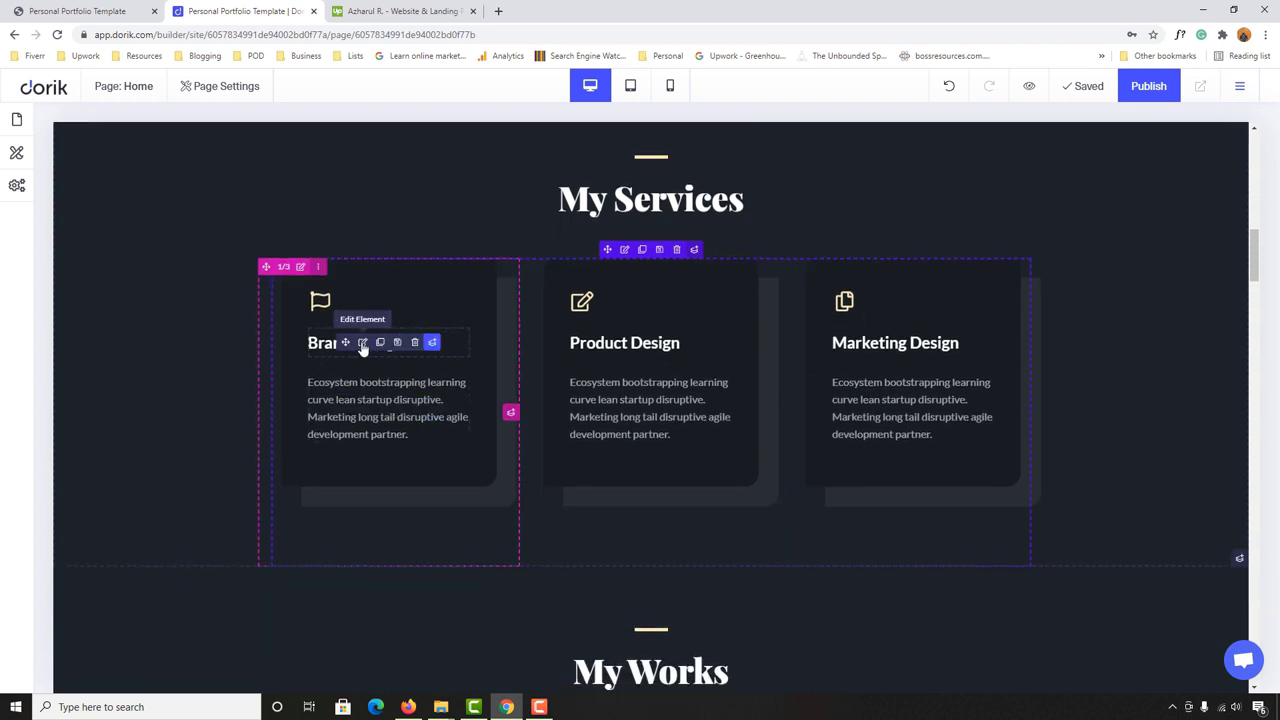
left_click(362, 345)
triple_click(117, 381)
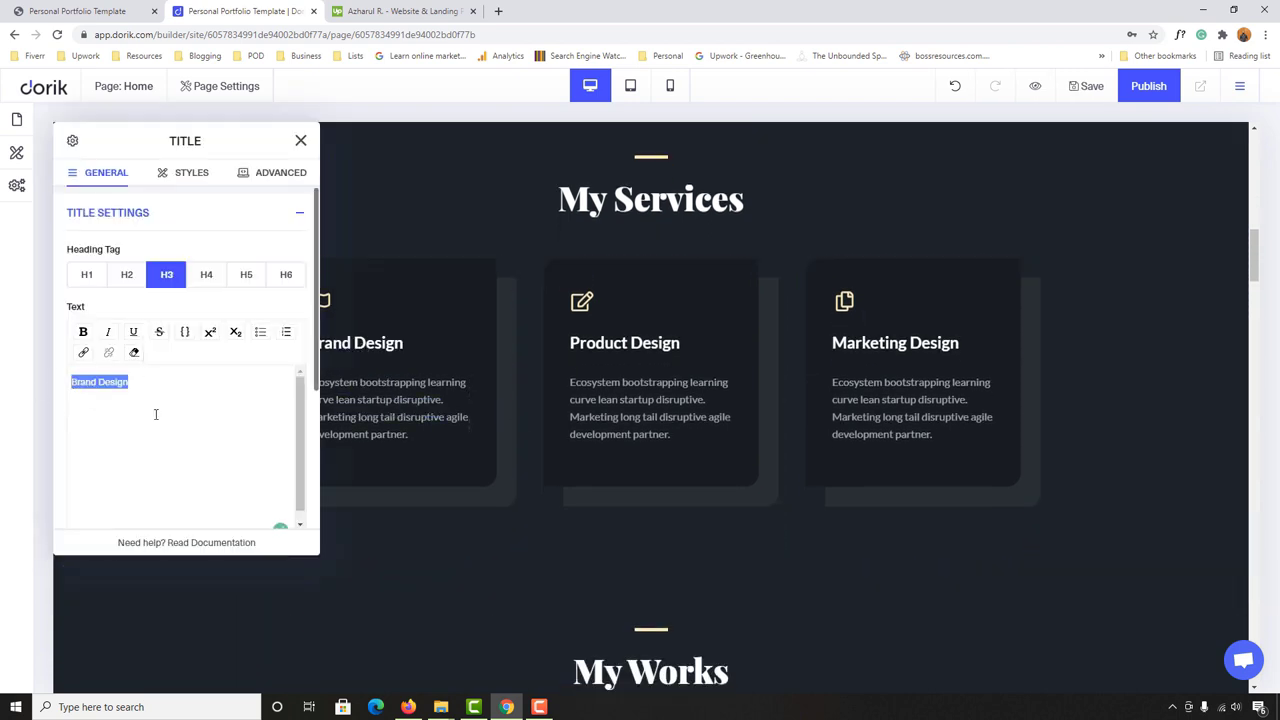
type("Web")
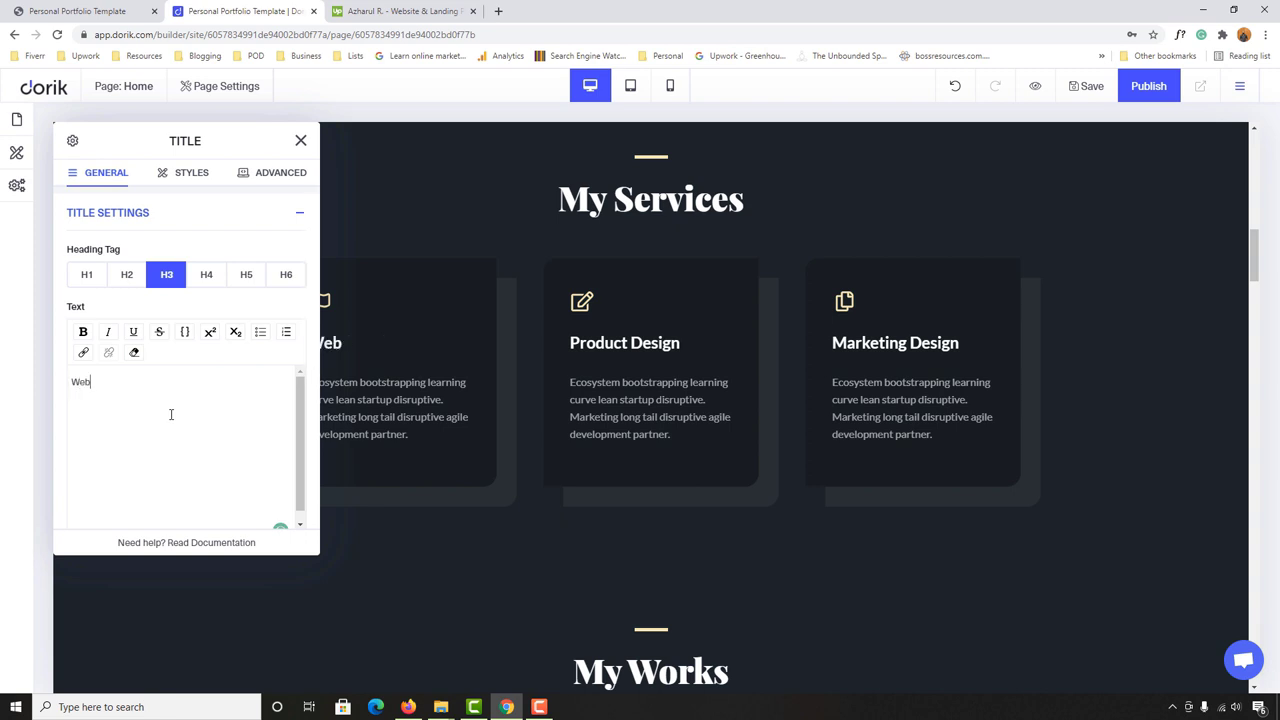
type("site Design")
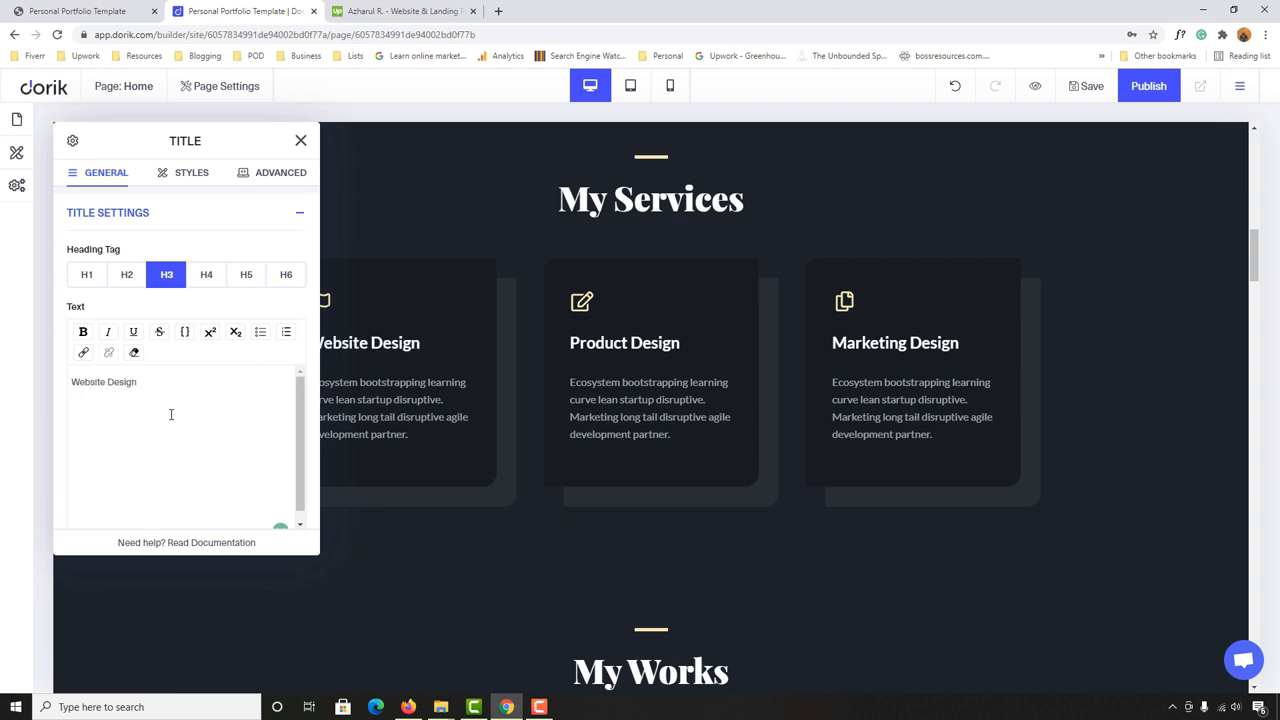
left_click(300, 140)
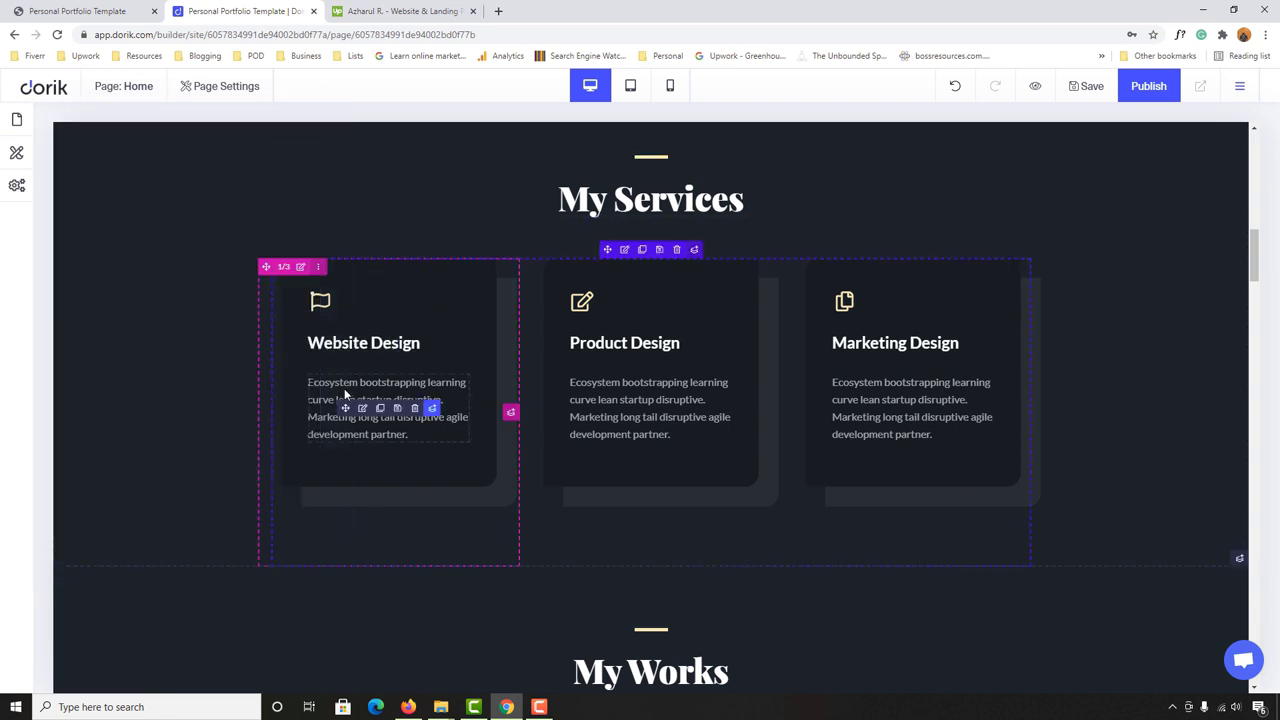
left_click(363, 410)
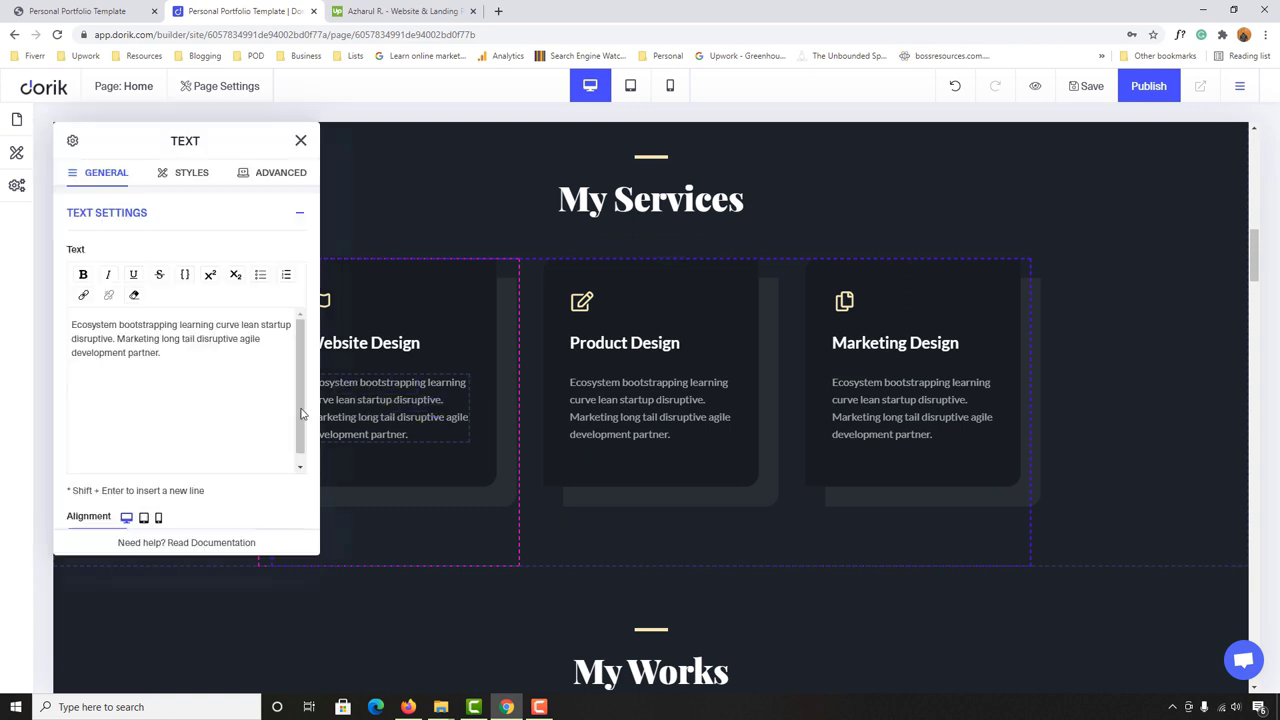
left_click_drag(171, 353, 57, 333)
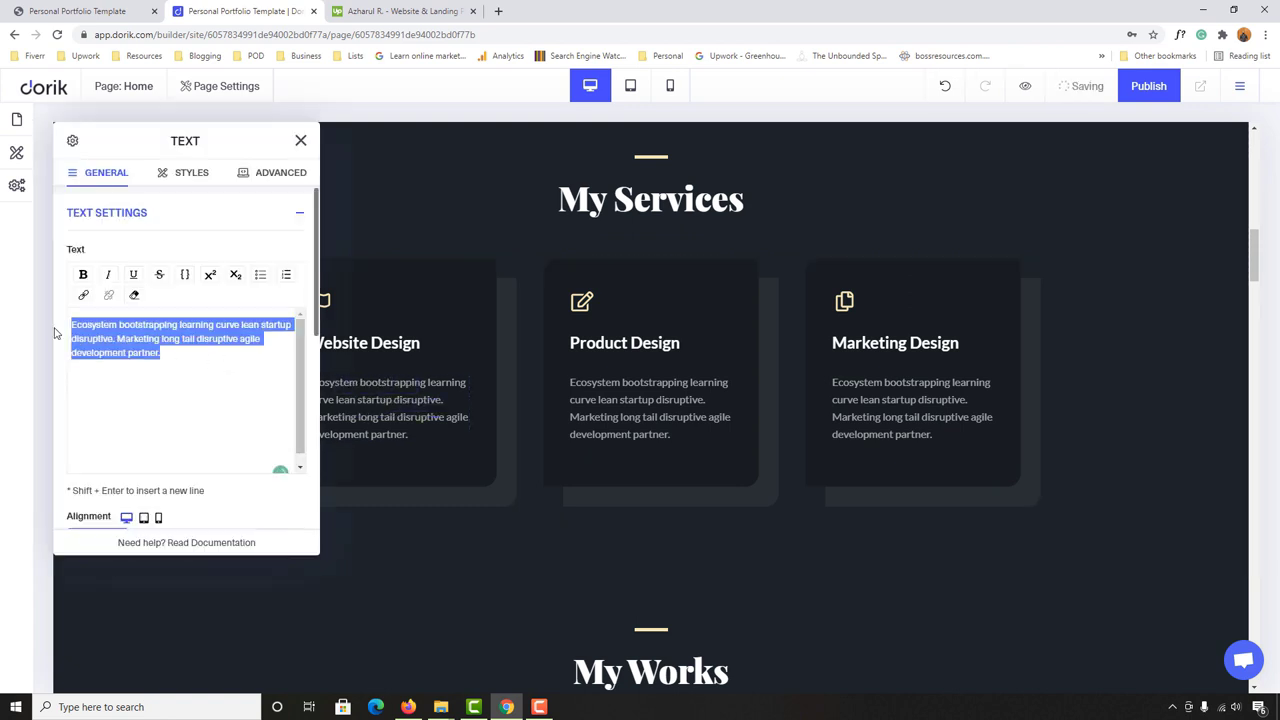
left_click(174, 380)
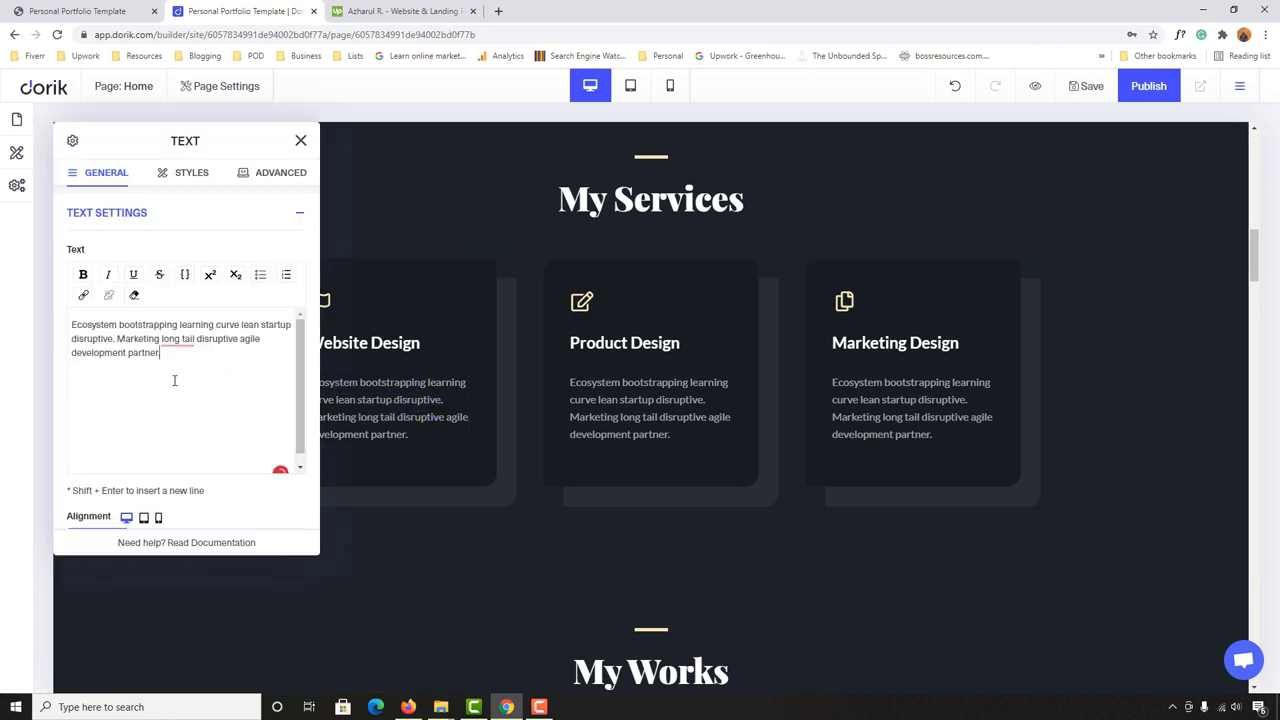
left_click(300, 140)
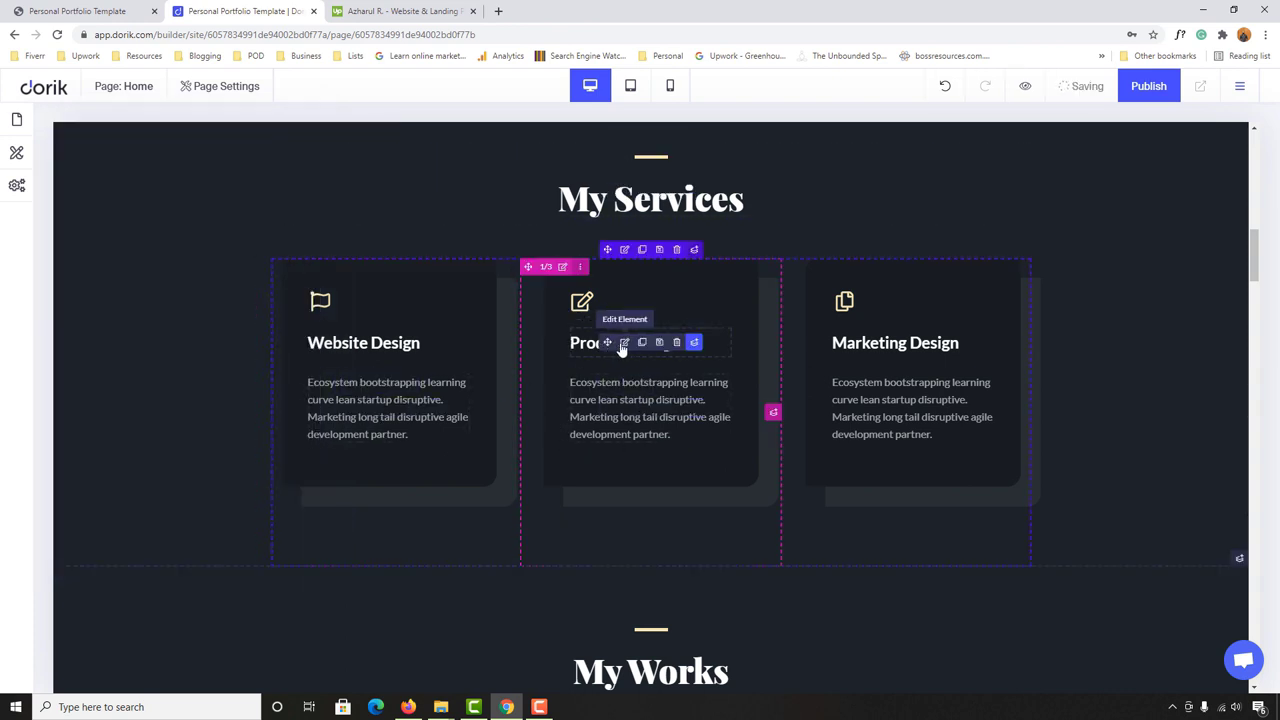
- Rename the Product Design card to Landing Page and Marketing Design to Speed Optimization
left_click(624, 343)
left_click_drag(194, 383, 54, 394)
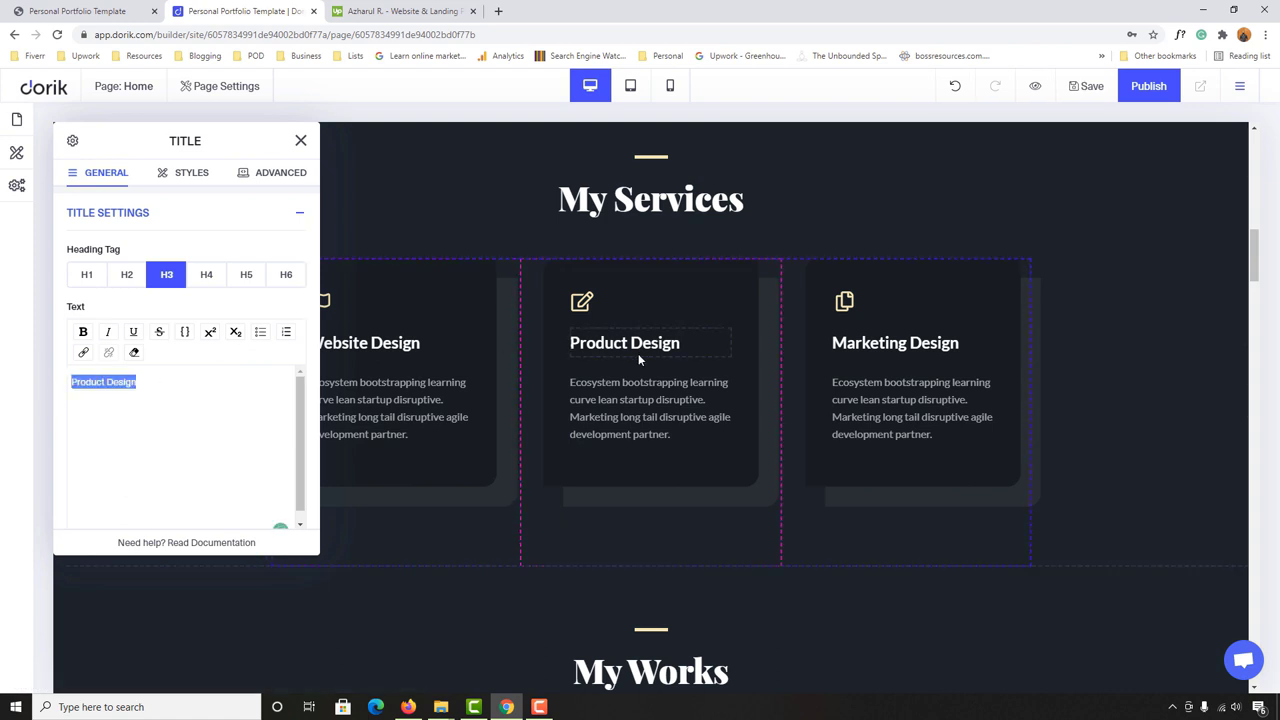
type("Landing Page")
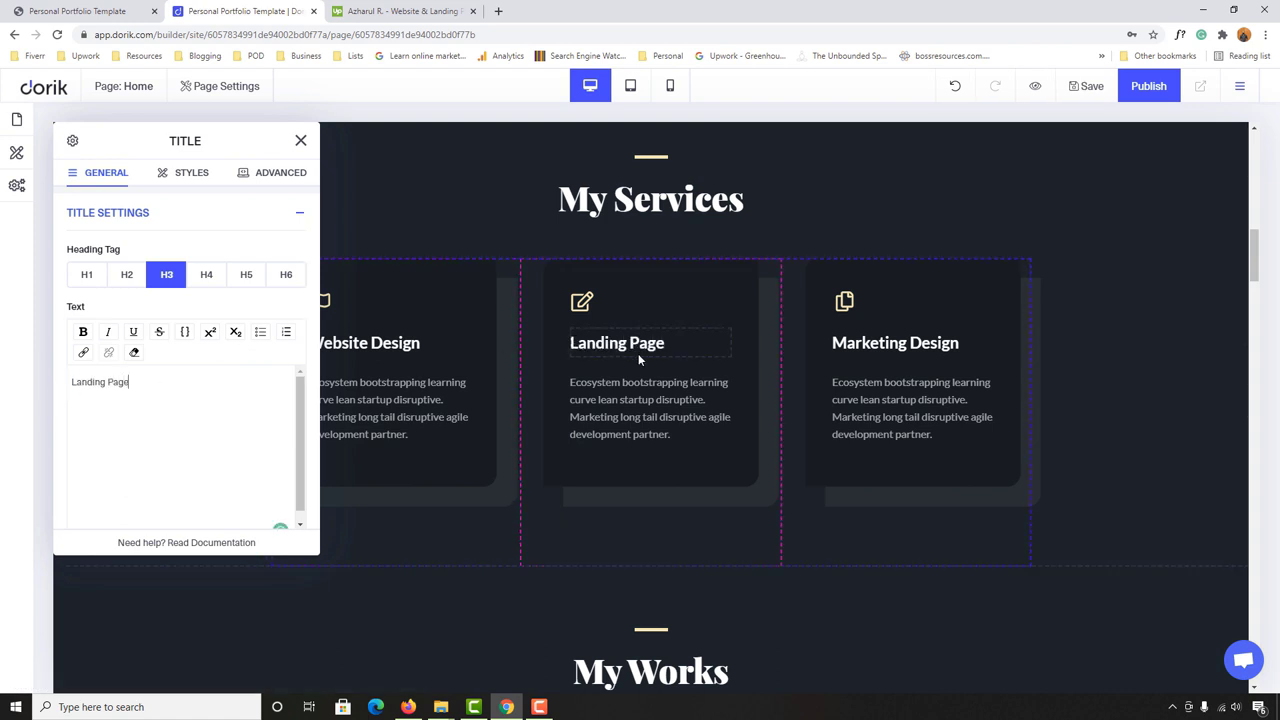
left_click(300, 140)
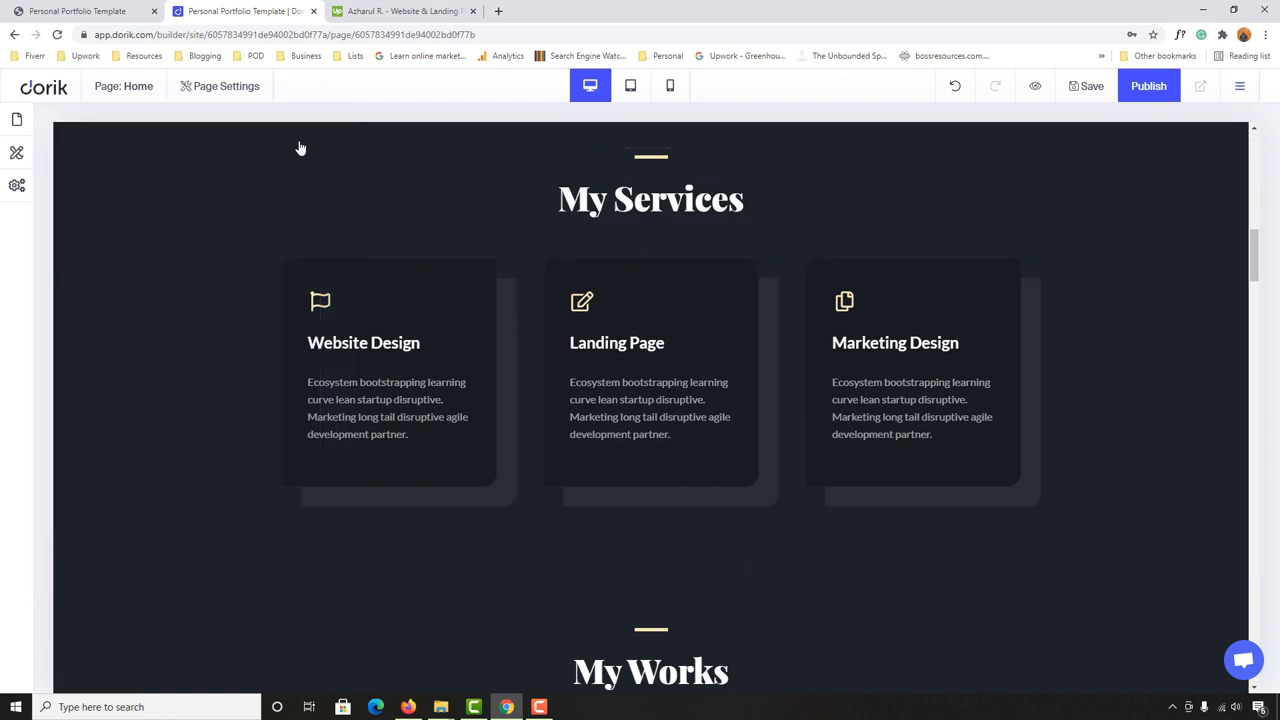
left_click(884, 348)
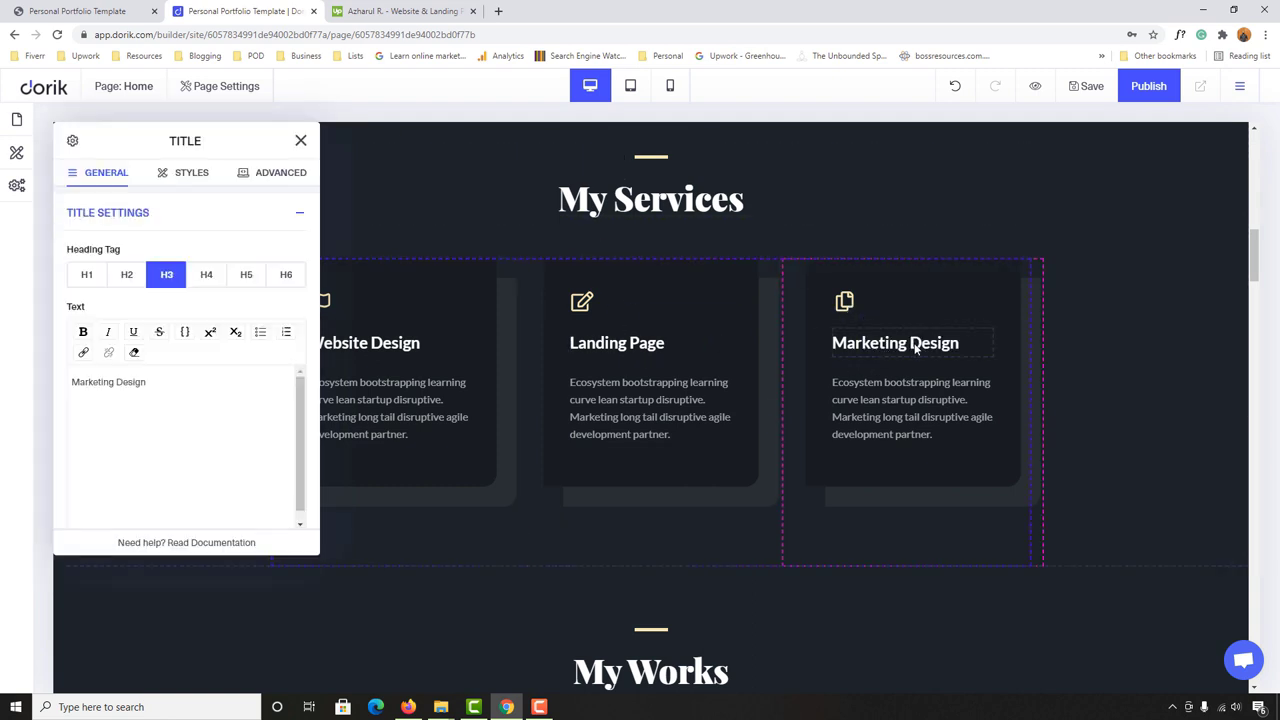
left_click_drag(188, 380, 72, 383)
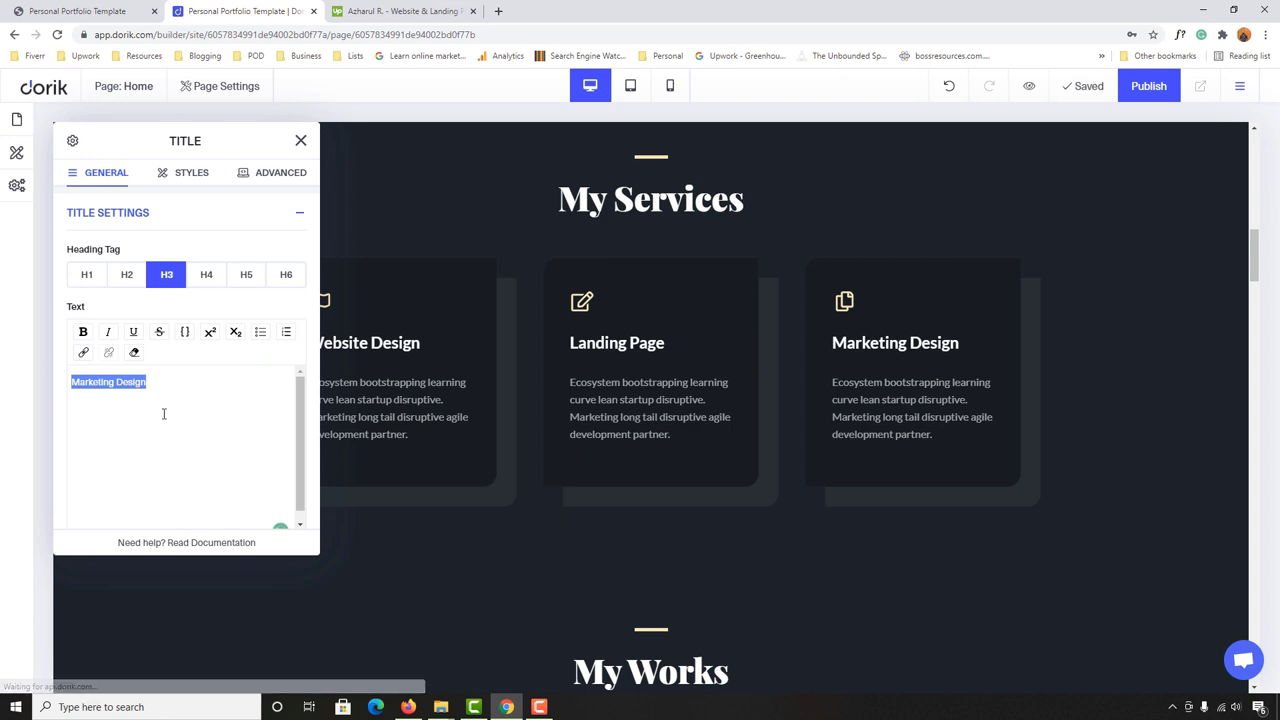
type("Web")
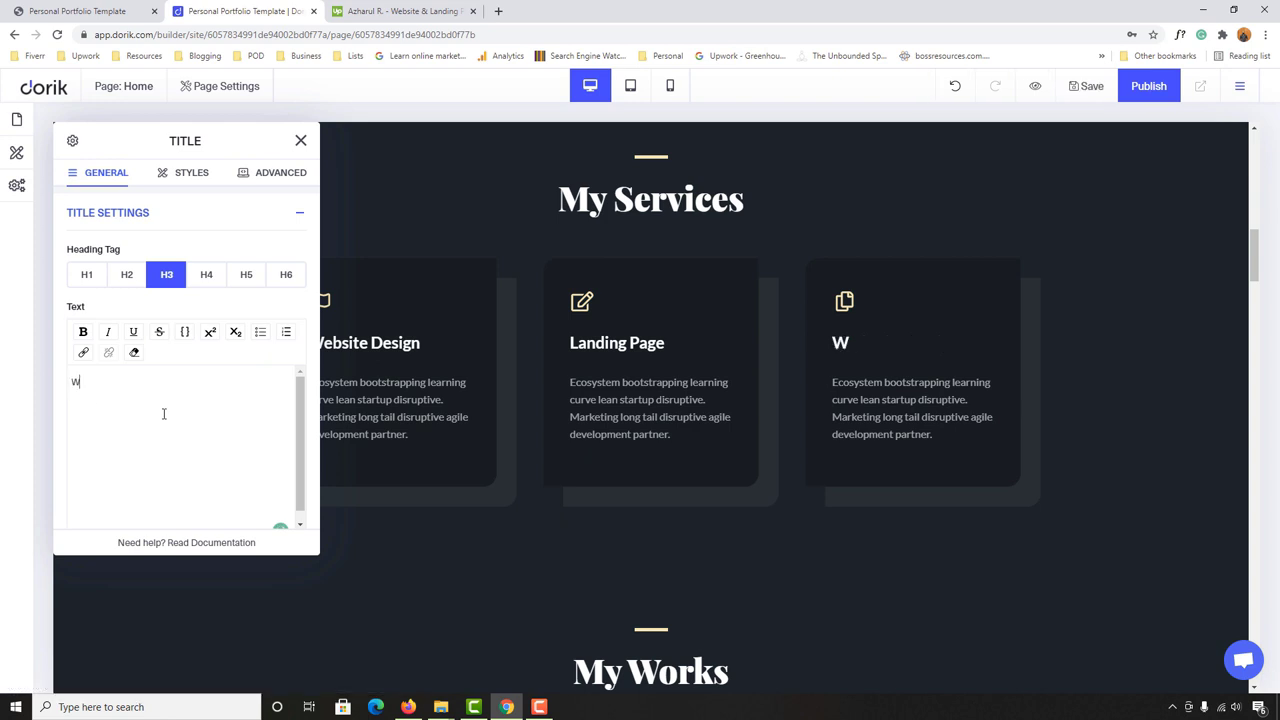
key("BackSpace")
key("BackSpace")
key("BackSpace")
type("Speed Optimizati")
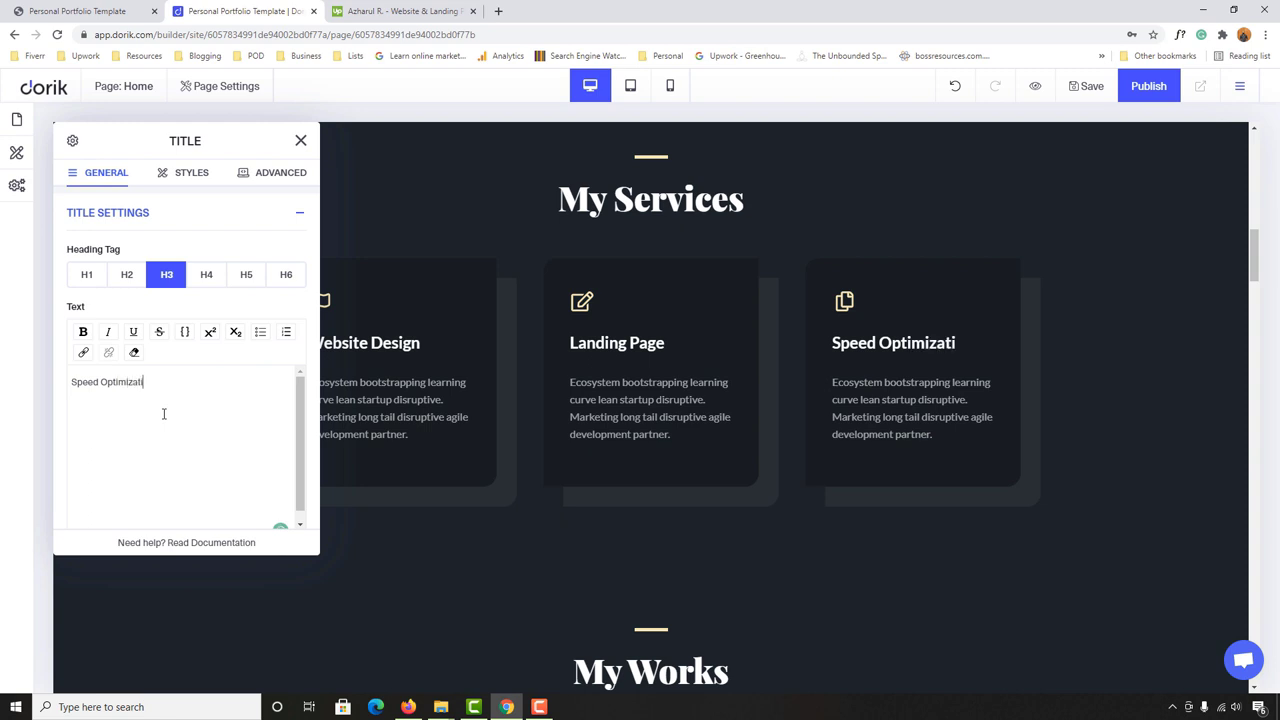
type("on")
left_click(300, 141)
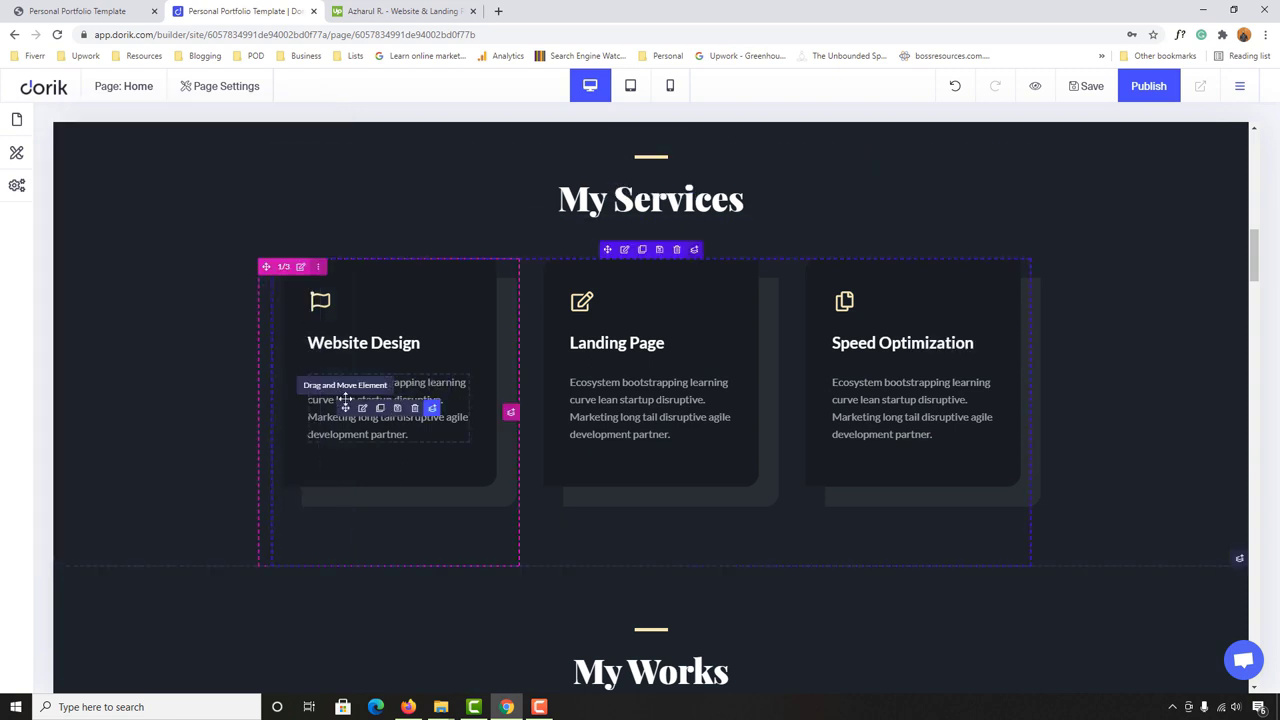
- Try a short self-introduction as the Website Design description, then undo back to the original placeholder
left_click(362, 408)
left_click(217, 397)
key("ctrl+a")
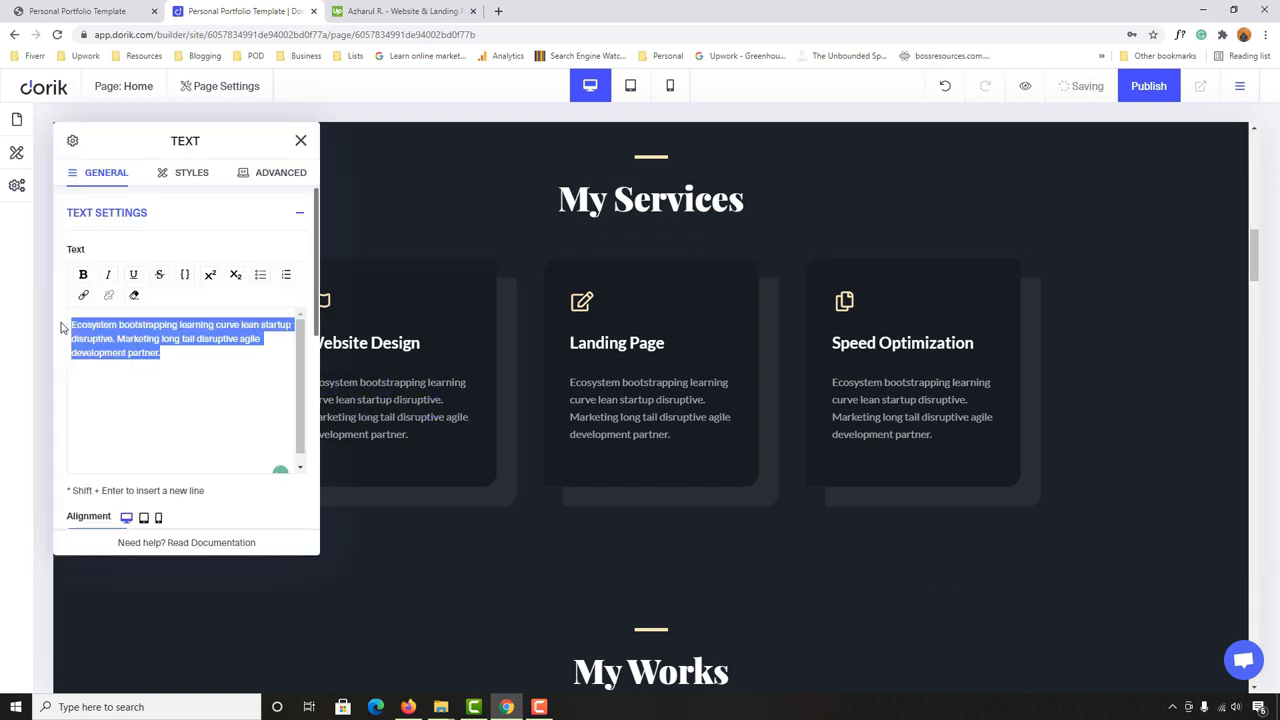
key("BackSpace")
type("I am")
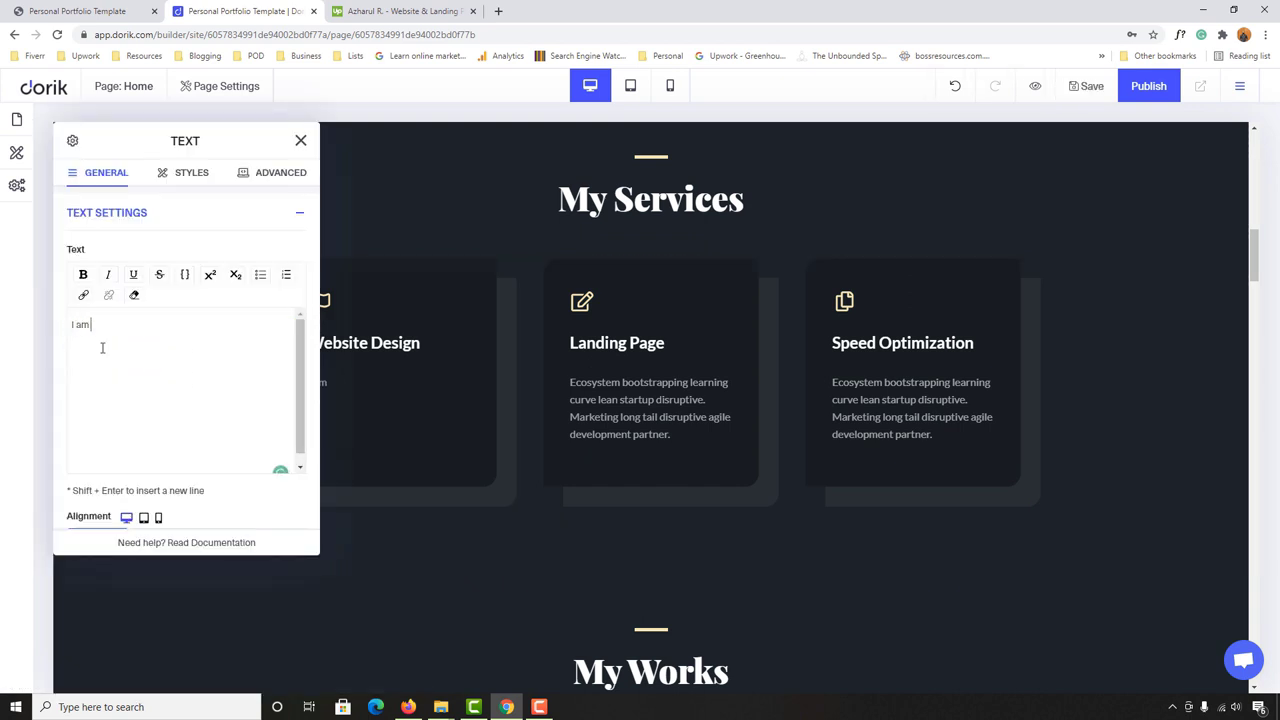
type(" rafy")
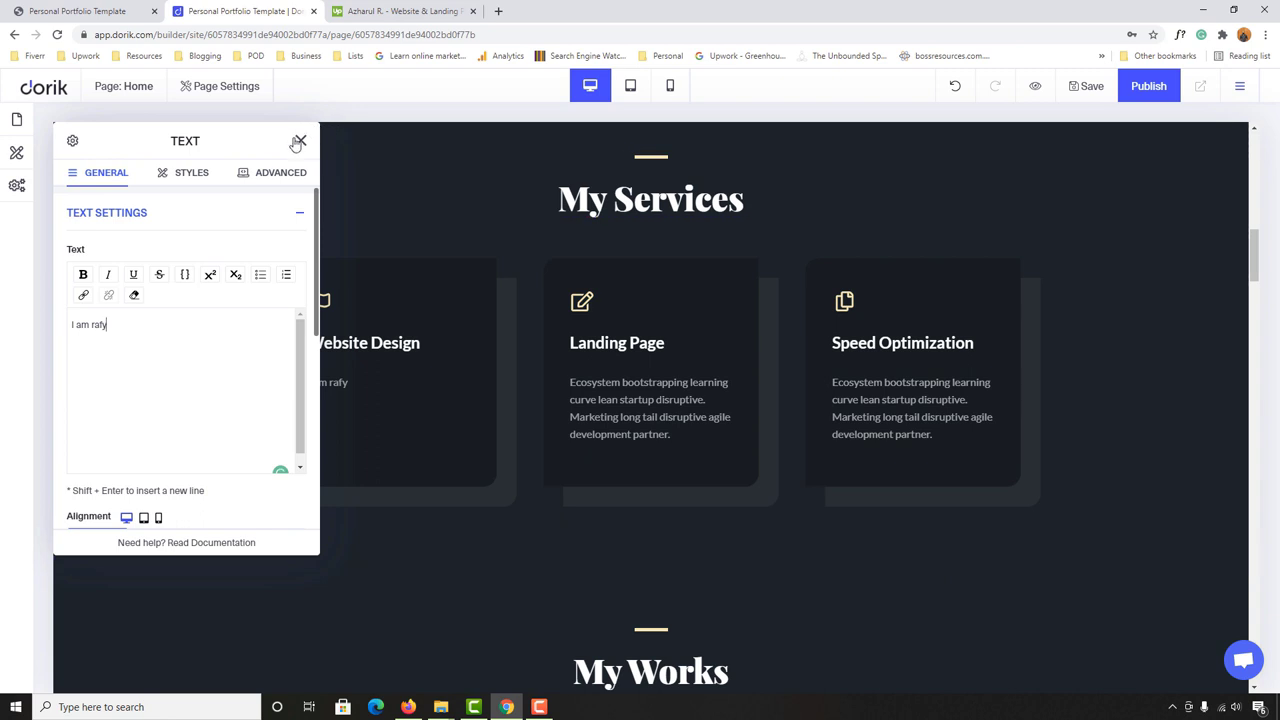
left_click(300, 140)
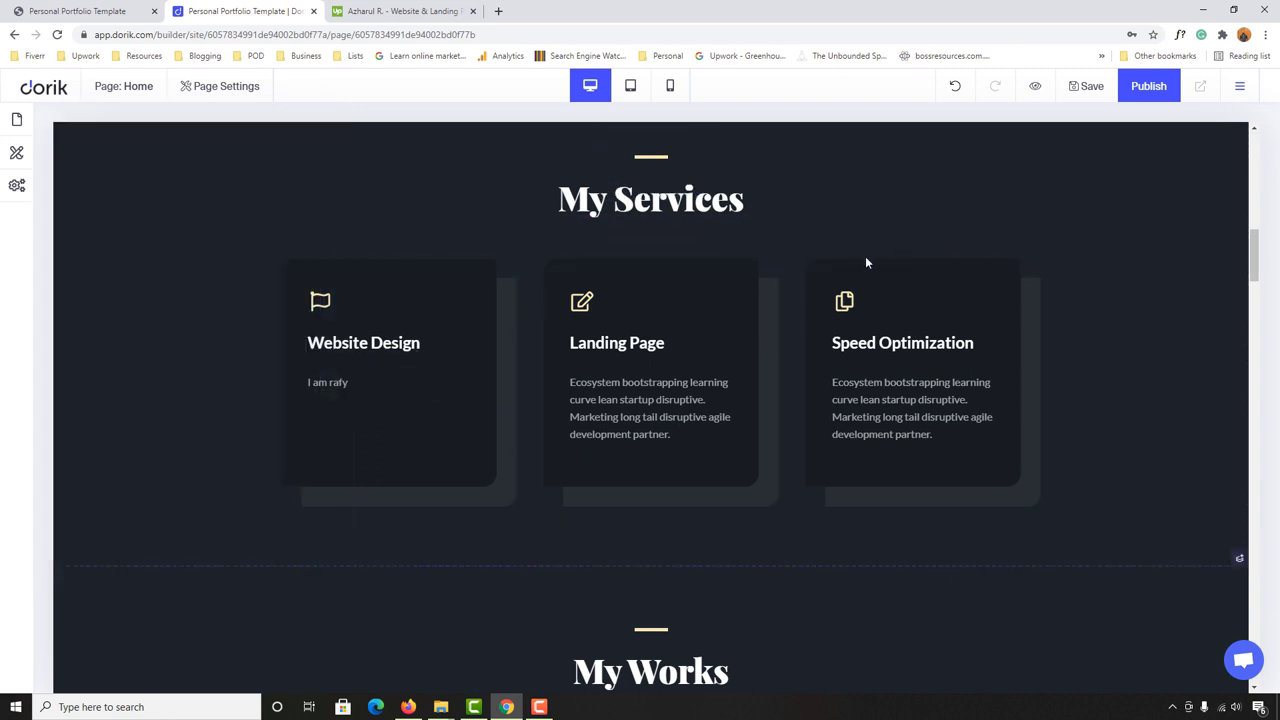
left_click(956, 98)
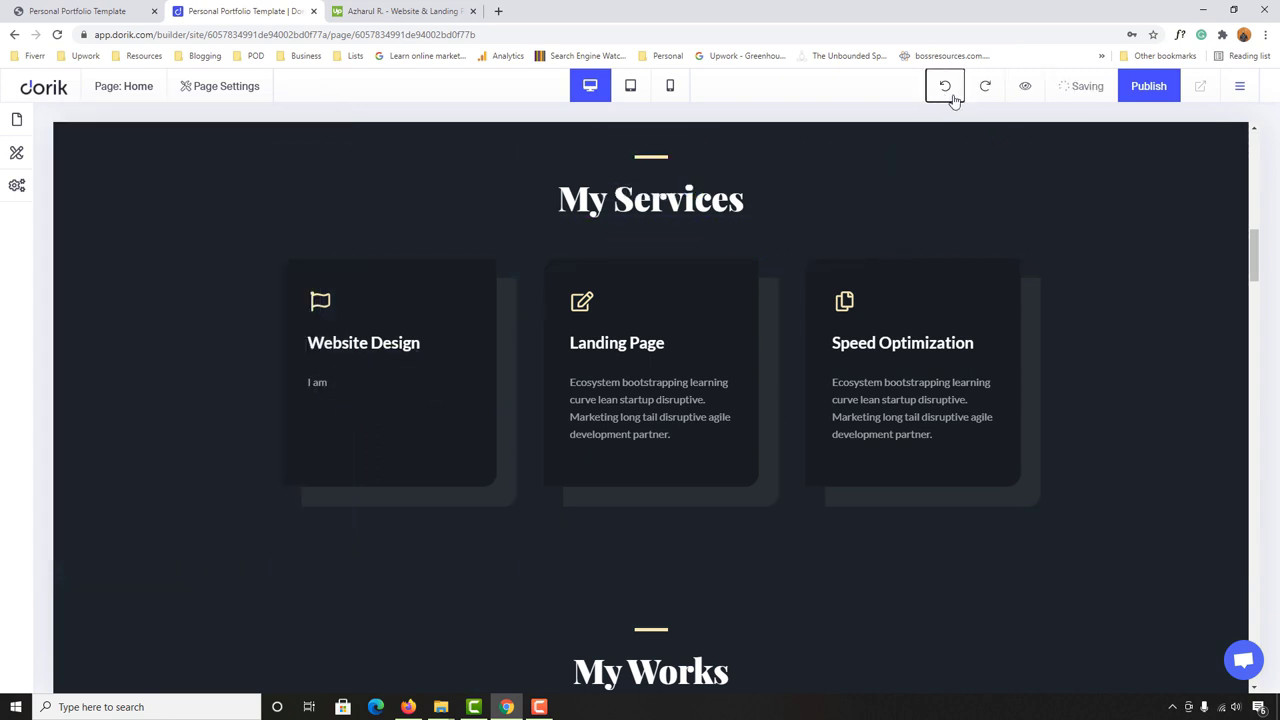
left_click(955, 97)
left_click(955, 97)
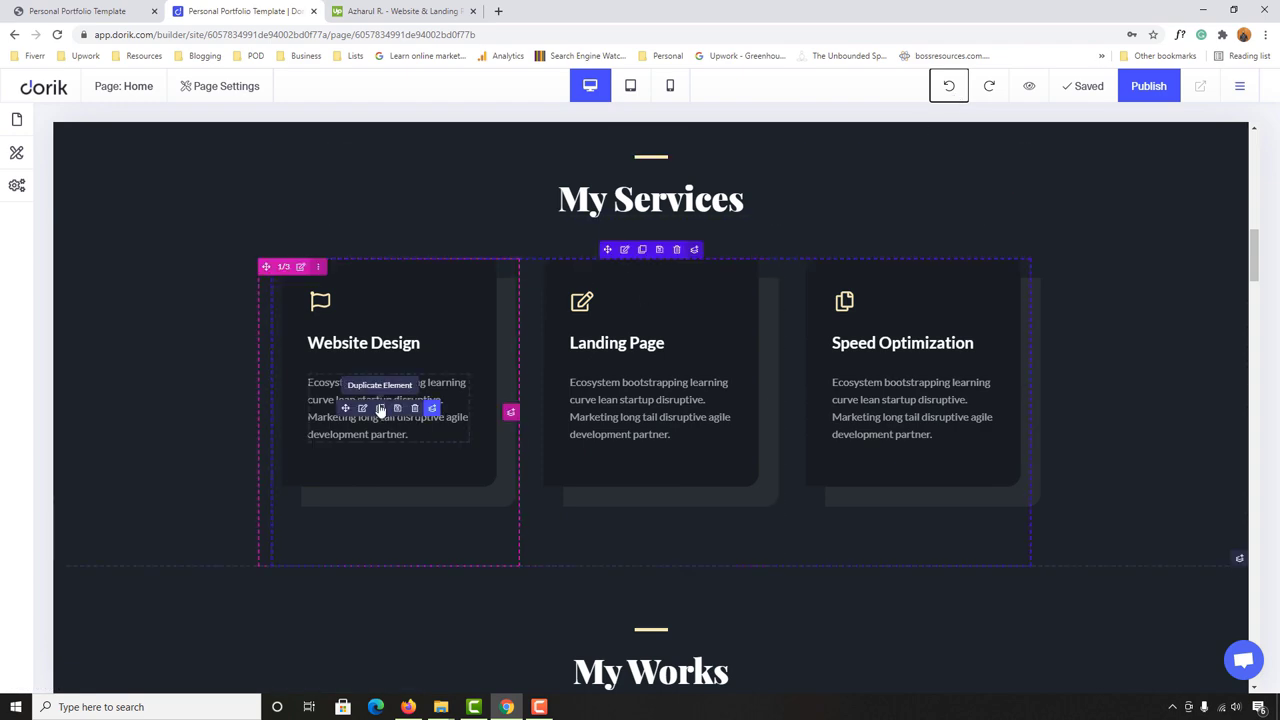
- Delete the Frontiers image column from the My Works grid
scroll(1040, 446, "down", 3)
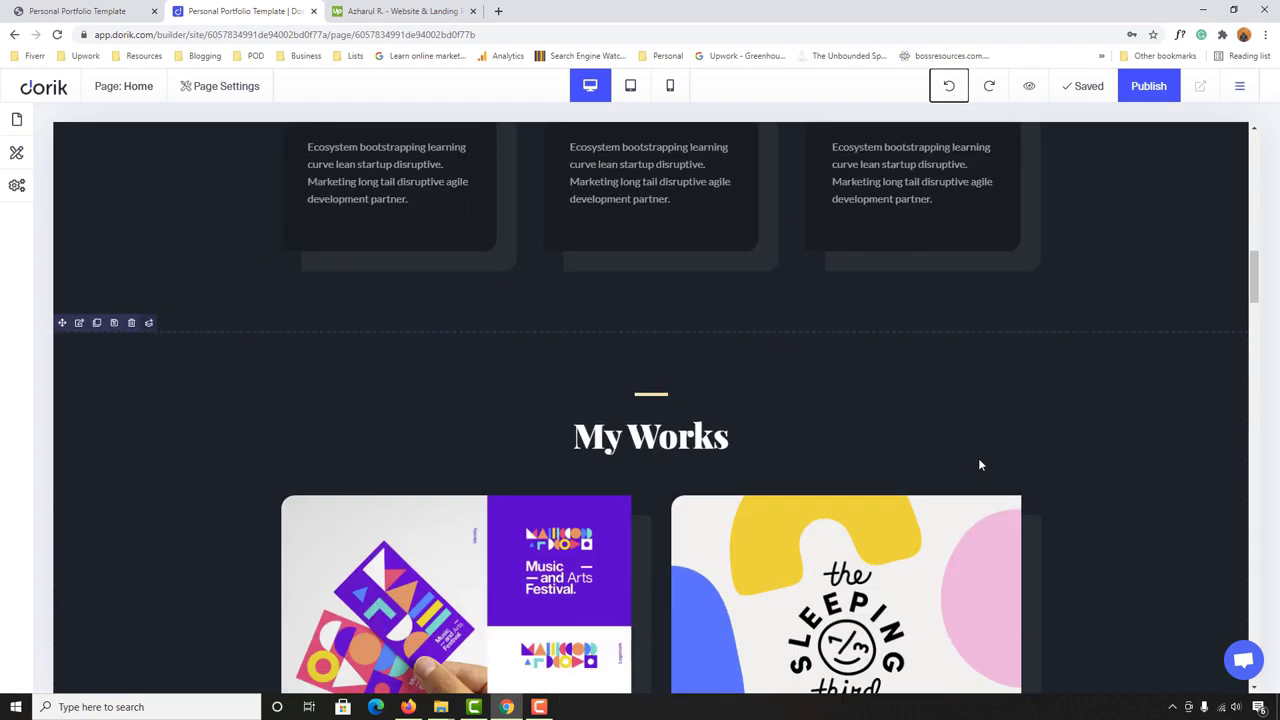
scroll(920, 337, "down", 3)
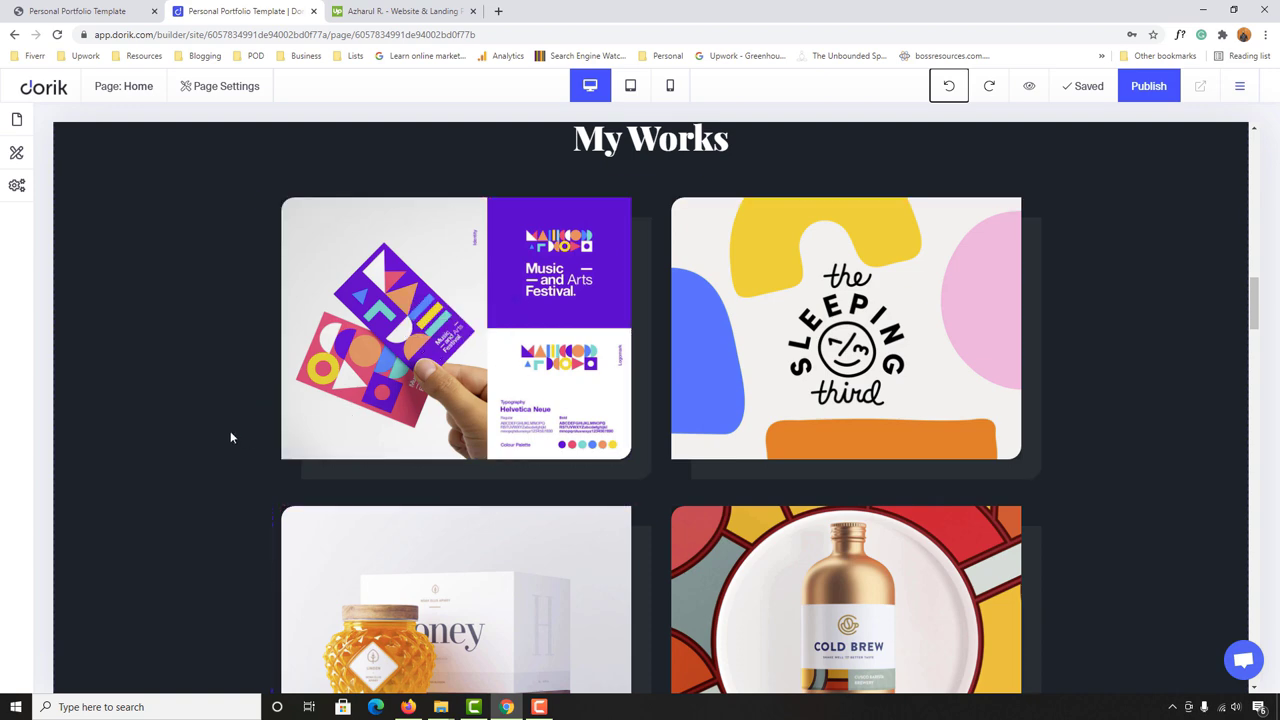
scroll(625, 289, "down", 6)
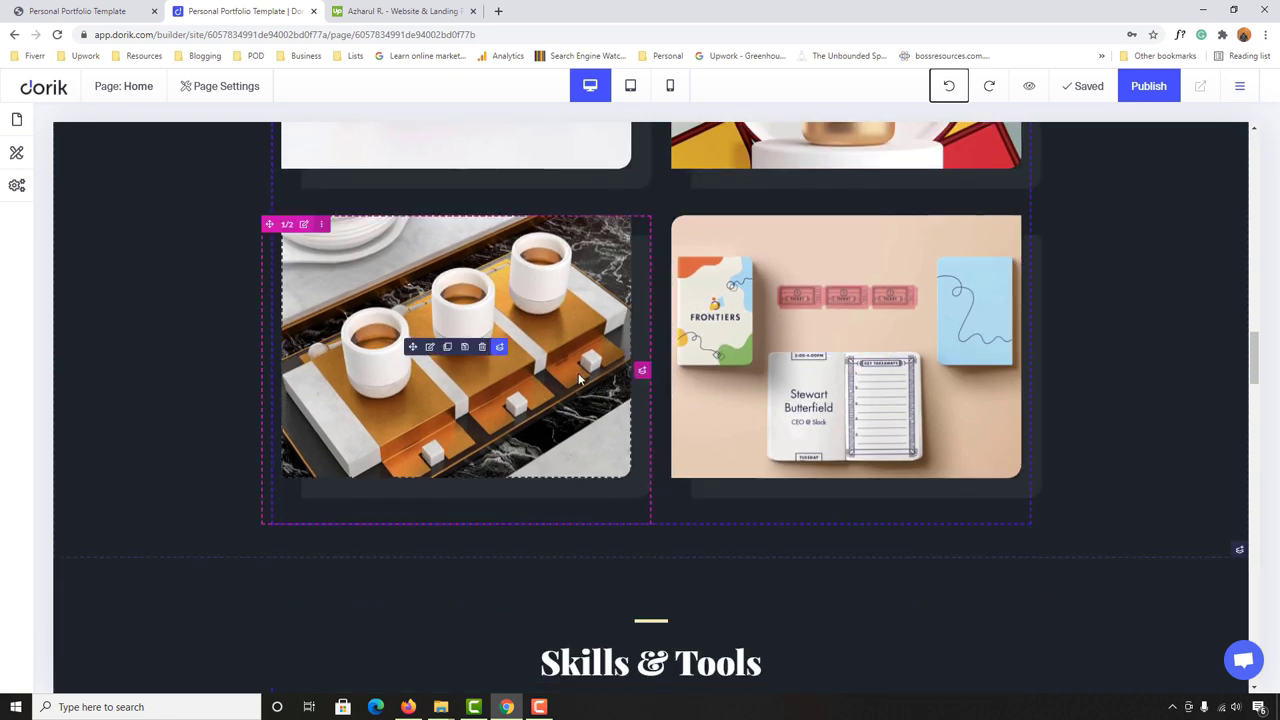
scroll(448, 431, "up", 2)
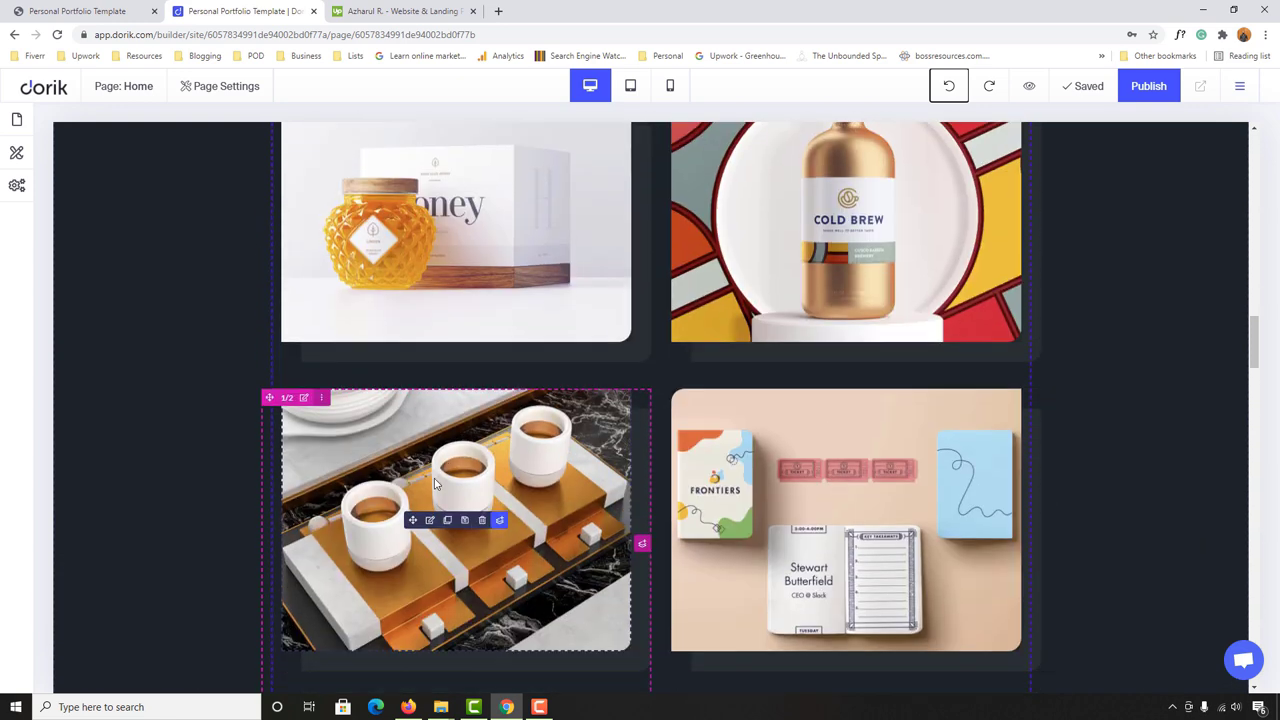
scroll(927, 438, "down", 1)
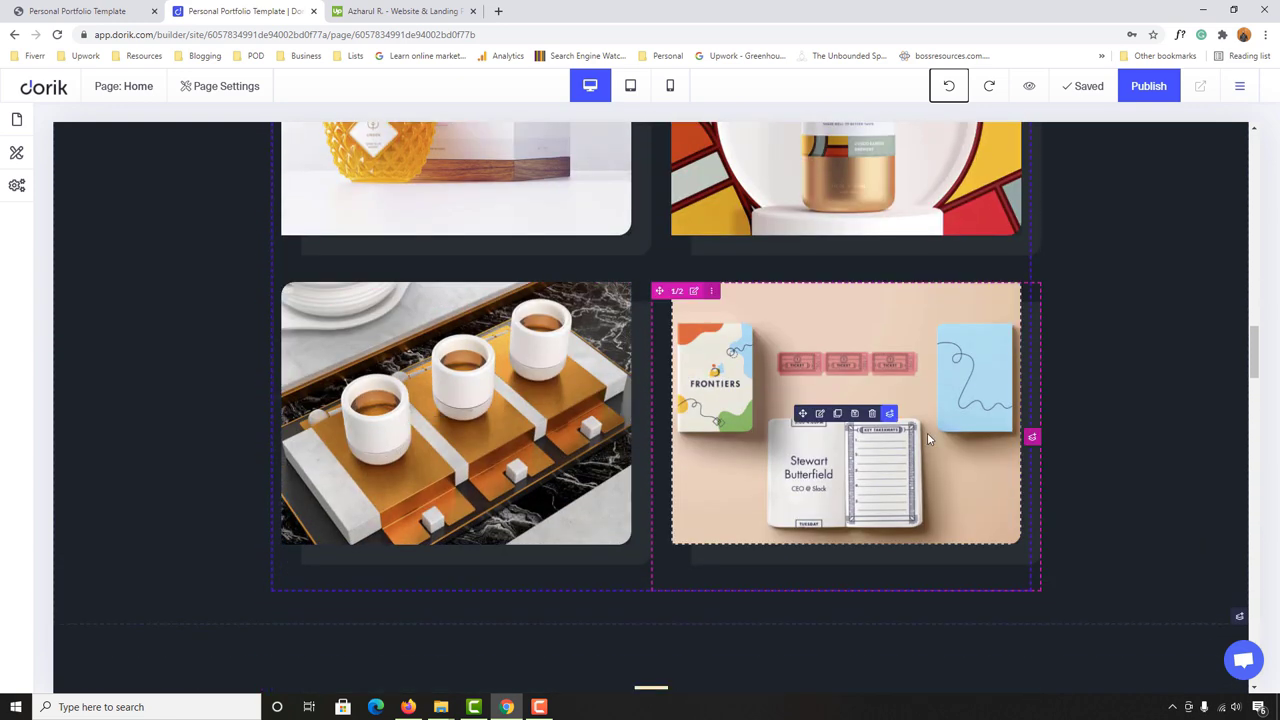
left_click(711, 291)
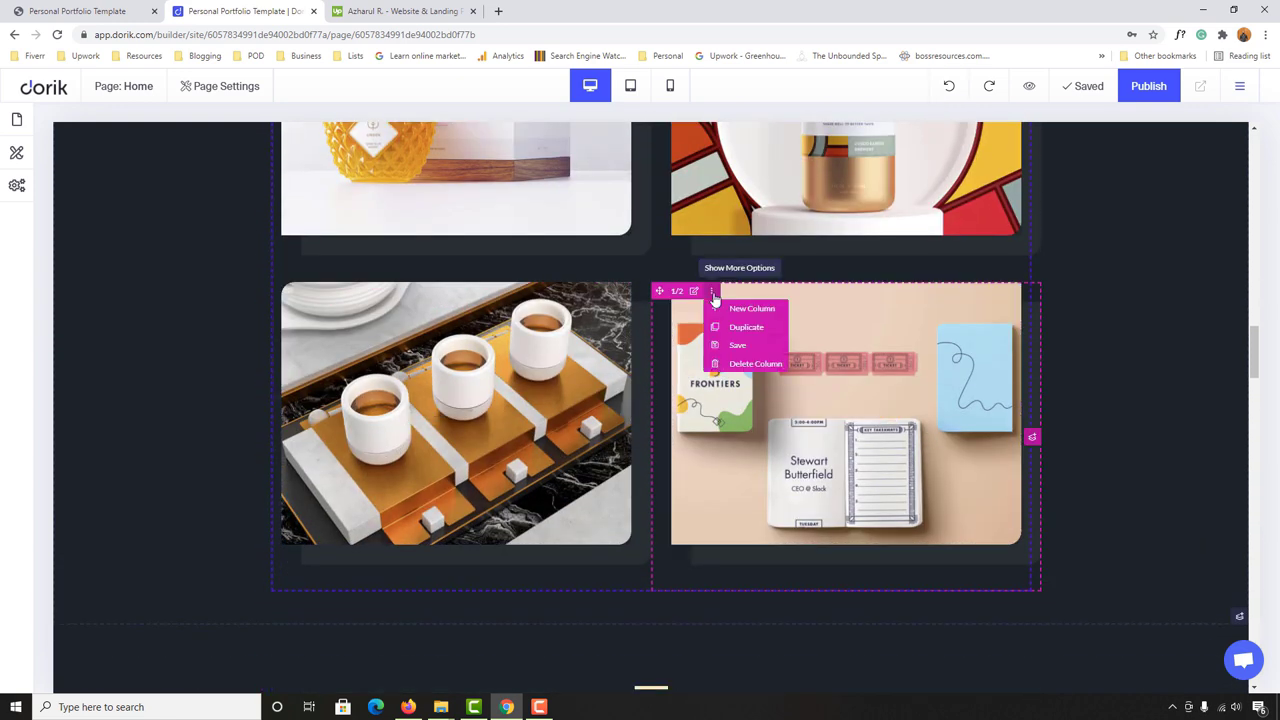
left_click(755, 364)
- Delete the coffee cups image column and scroll back up to My Works
scroll(990, 495, "up", 6)
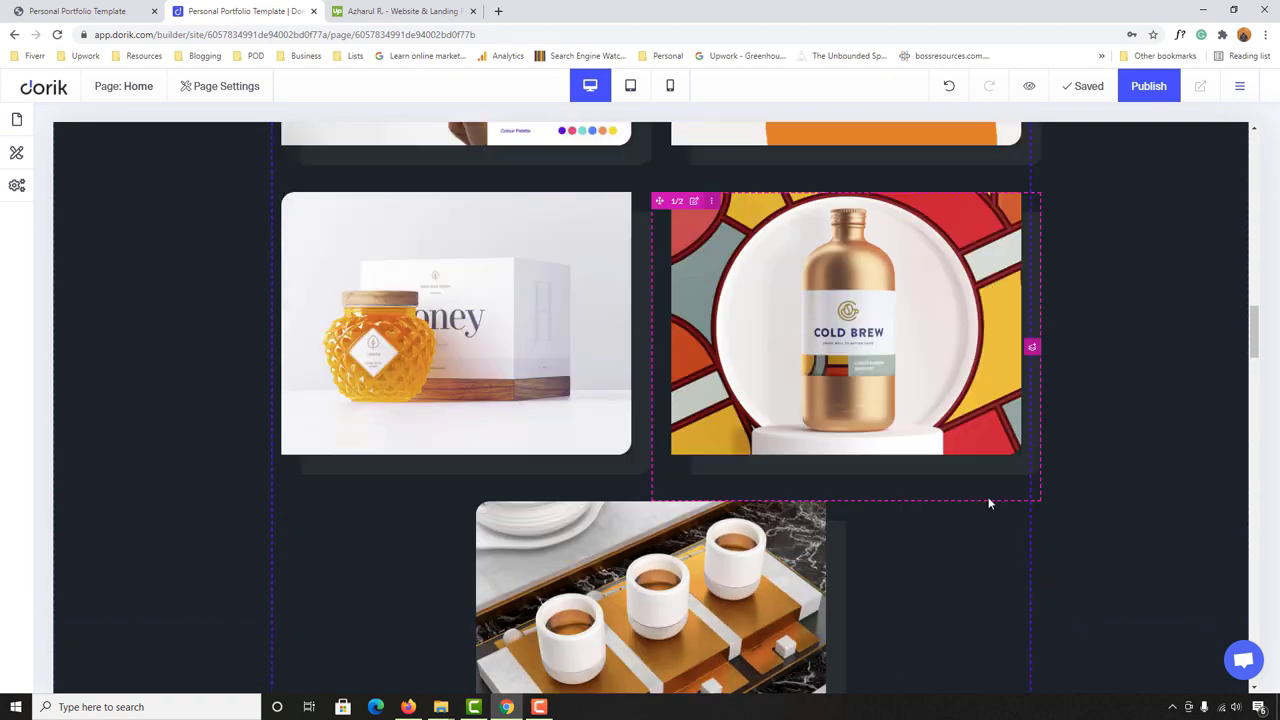
scroll(992, 491, "up", 2)
scroll(993, 400, "down", 7)
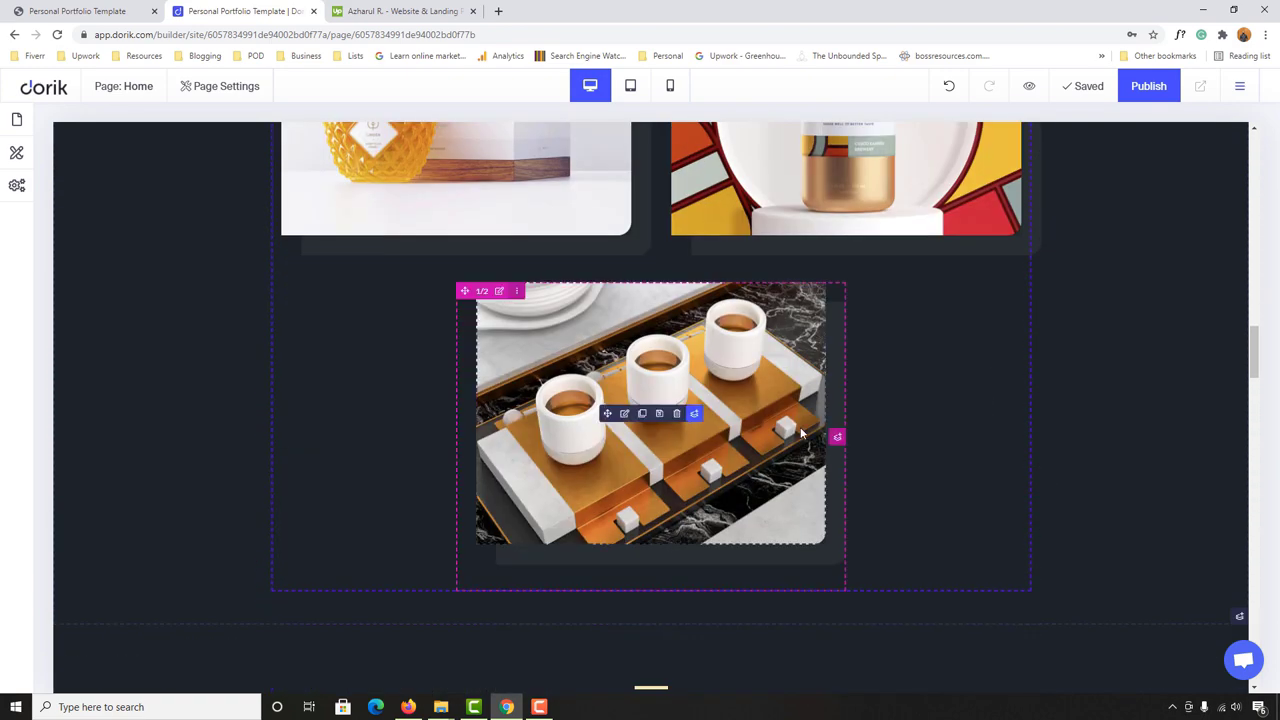
scroll(565, 349, "up", 6)
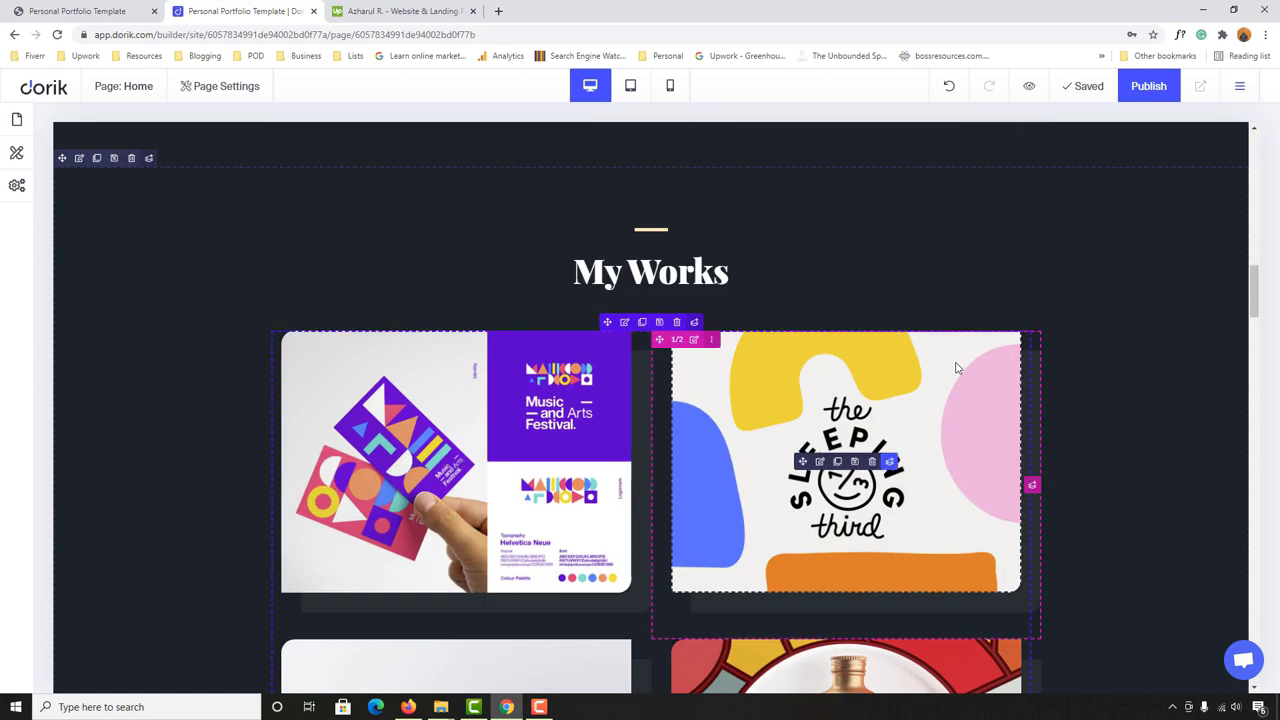
scroll(1010, 390, "down", 6)
scroll(420, 394, "up", 3)
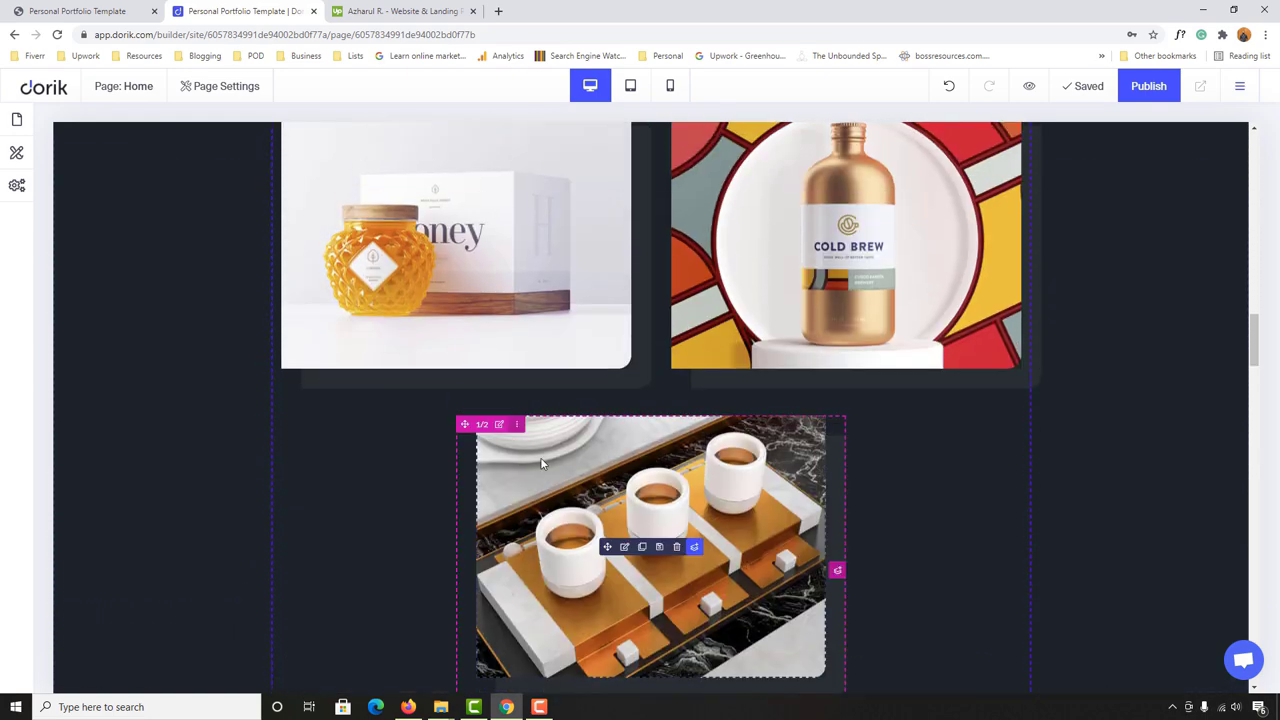
scroll(445, 488, "down", 1)
left_click(517, 424)
left_click(537, 497)
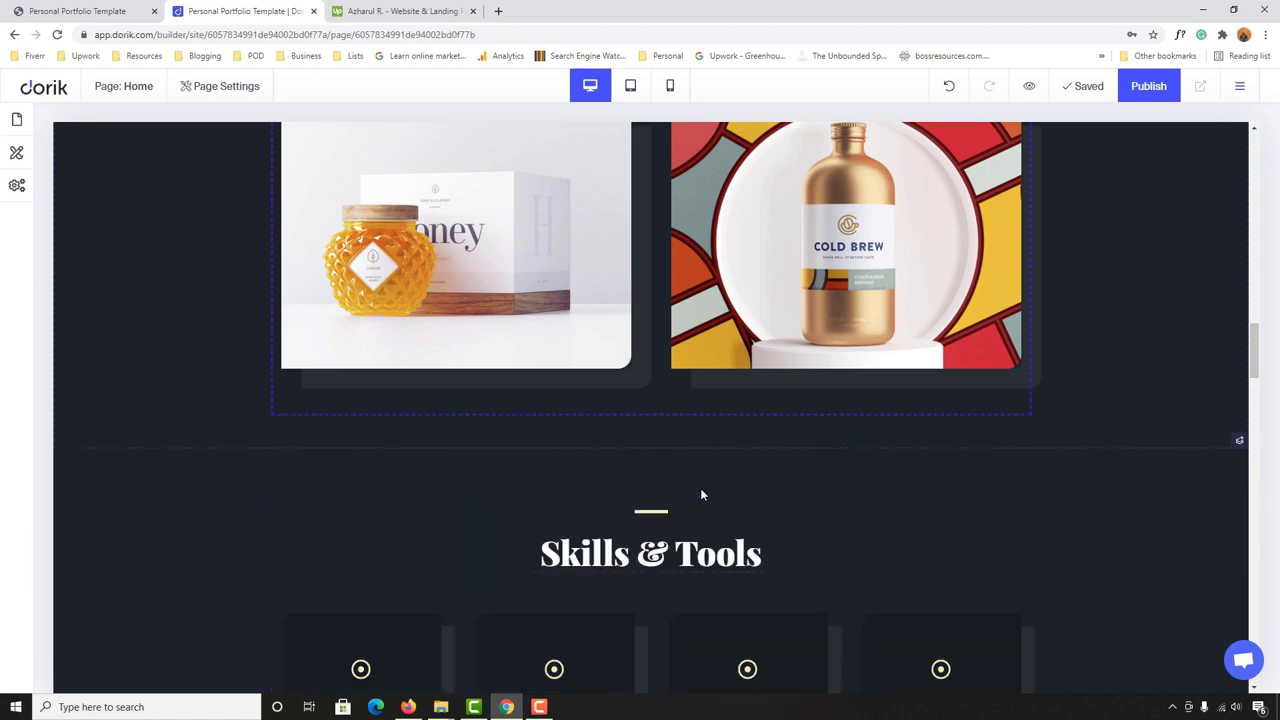
scroll(700, 490, "up", 3)
scroll(464, 497, "up", 3)
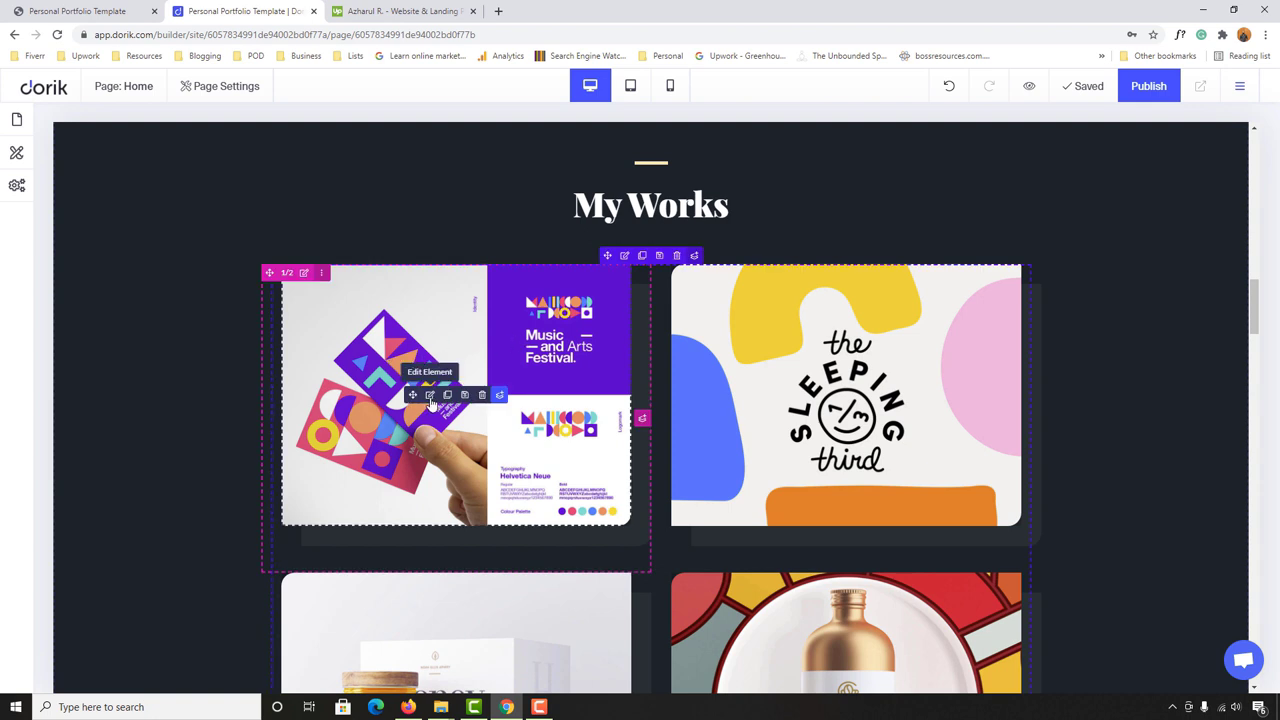
- Swap the music festival image for the uploaded Screenshot_76.png shop mockup
left_click(430, 396)
left_click(289, 284)
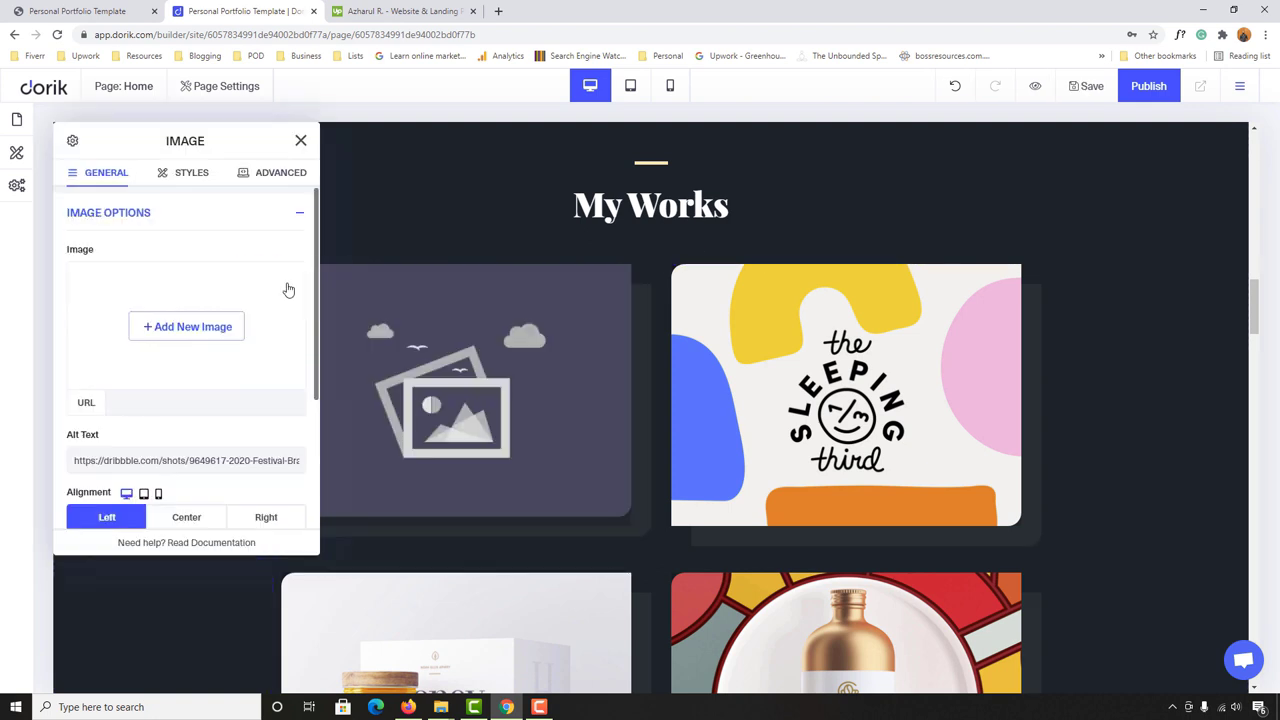
left_click(175, 338)
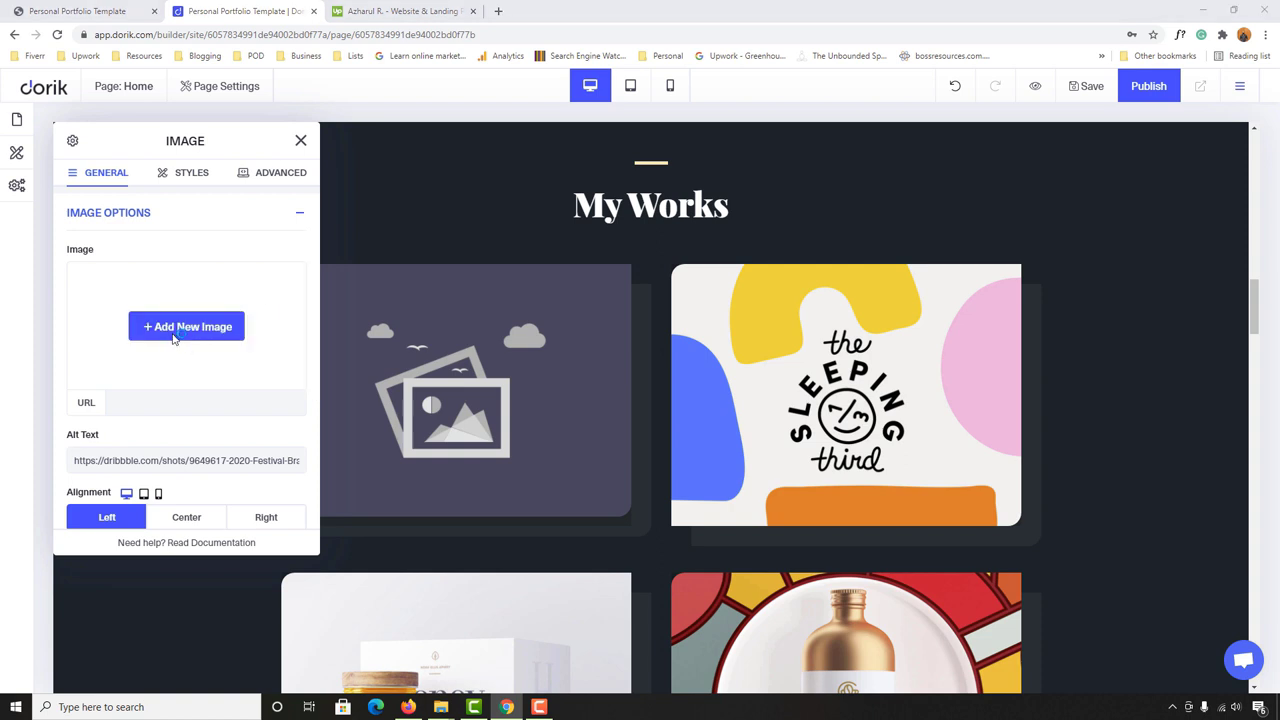
left_click(366, 128)
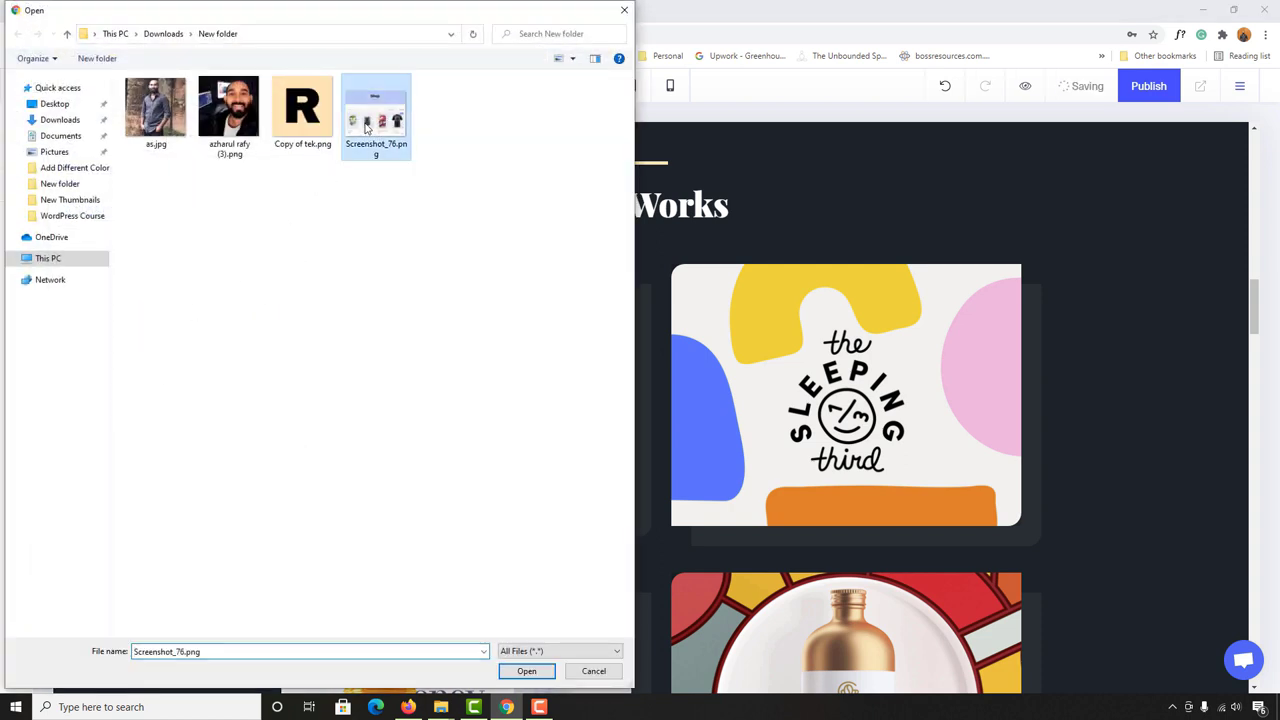
left_click(527, 671)
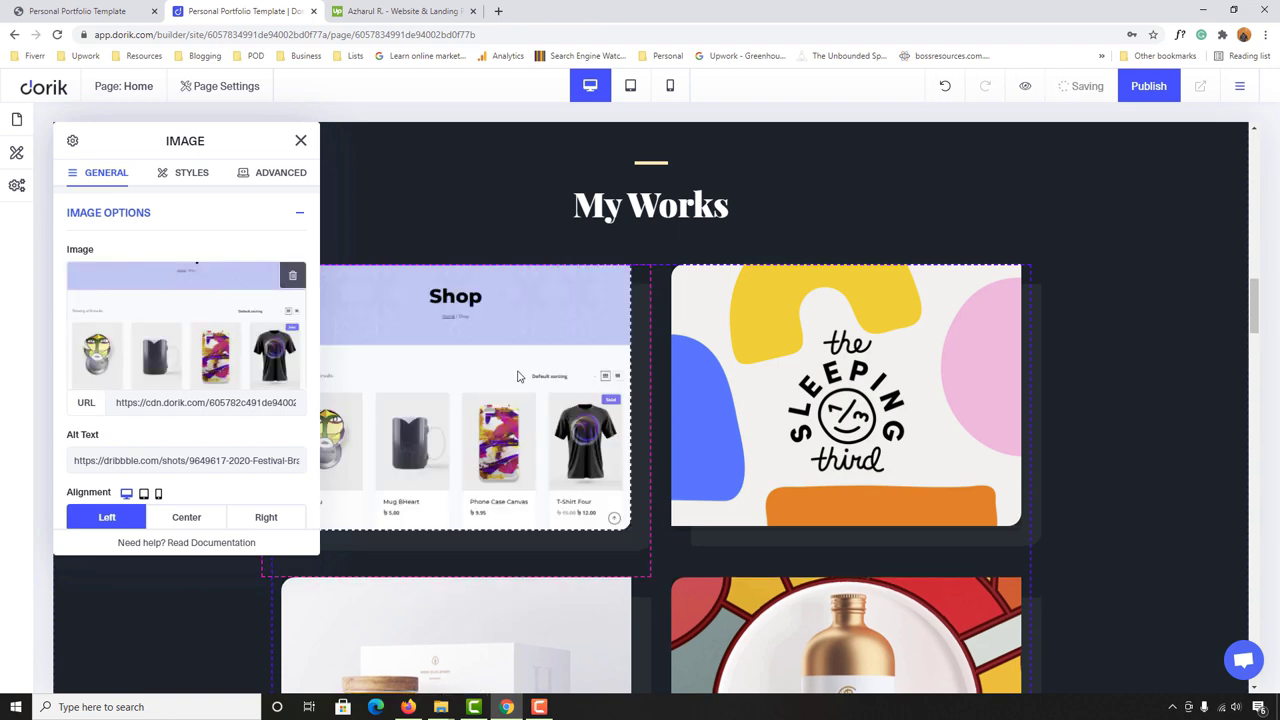
scroll(520, 377, "down", 1)
scroll(518, 338, "up", 1)
scroll(400, 360, "down", 1)
scroll(266, 371, "down", 1)
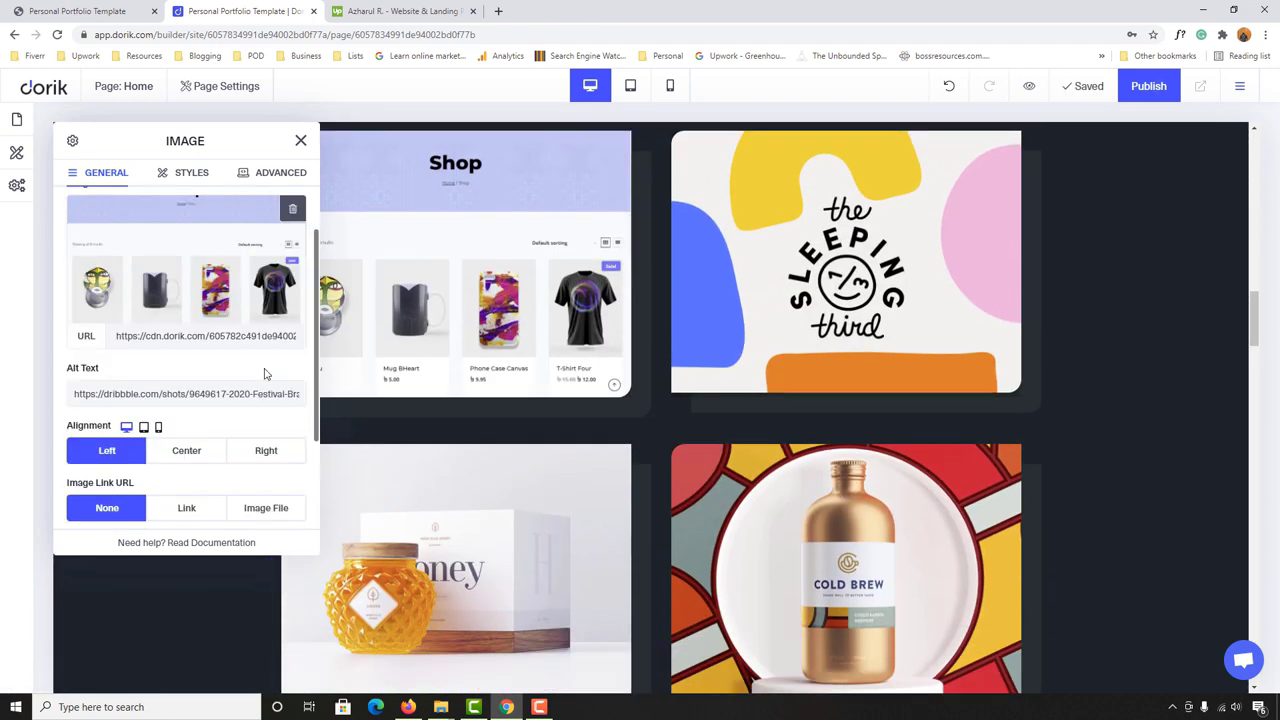
scroll(511, 363, "up", 1)
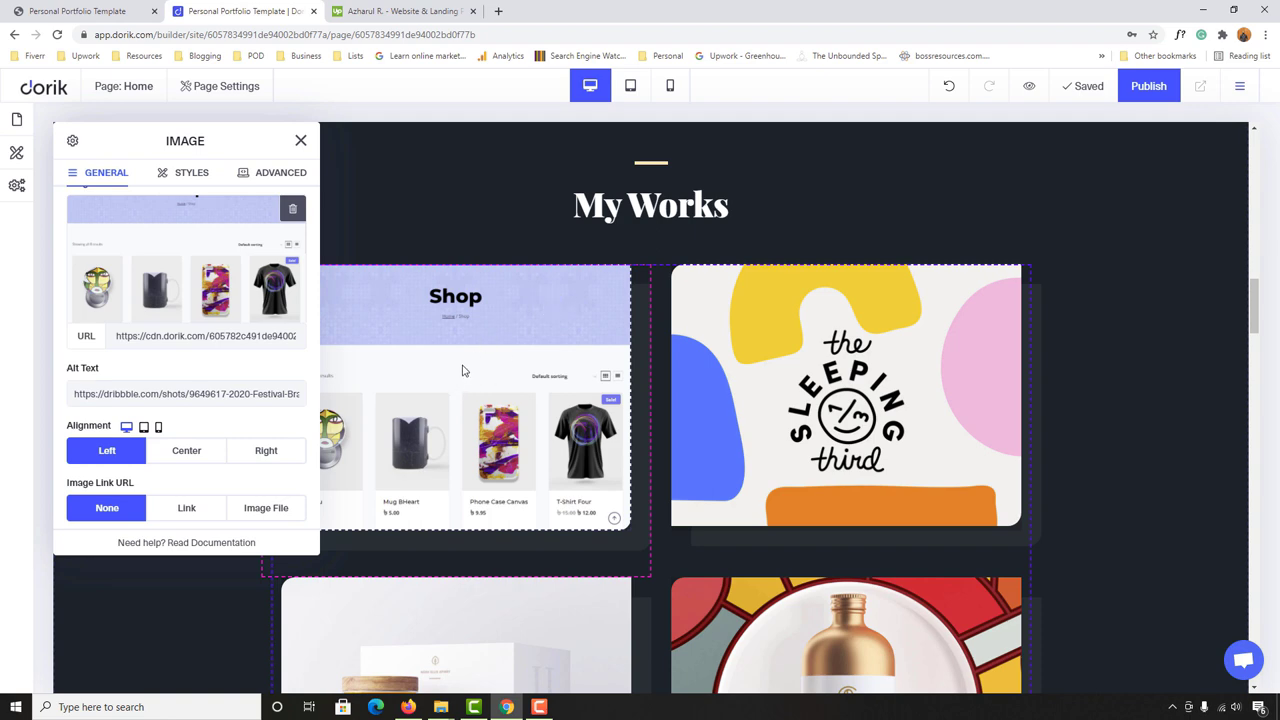
- Load the portfolio site in a new browser tab and copy its address
left_click(498, 11)
type("a")
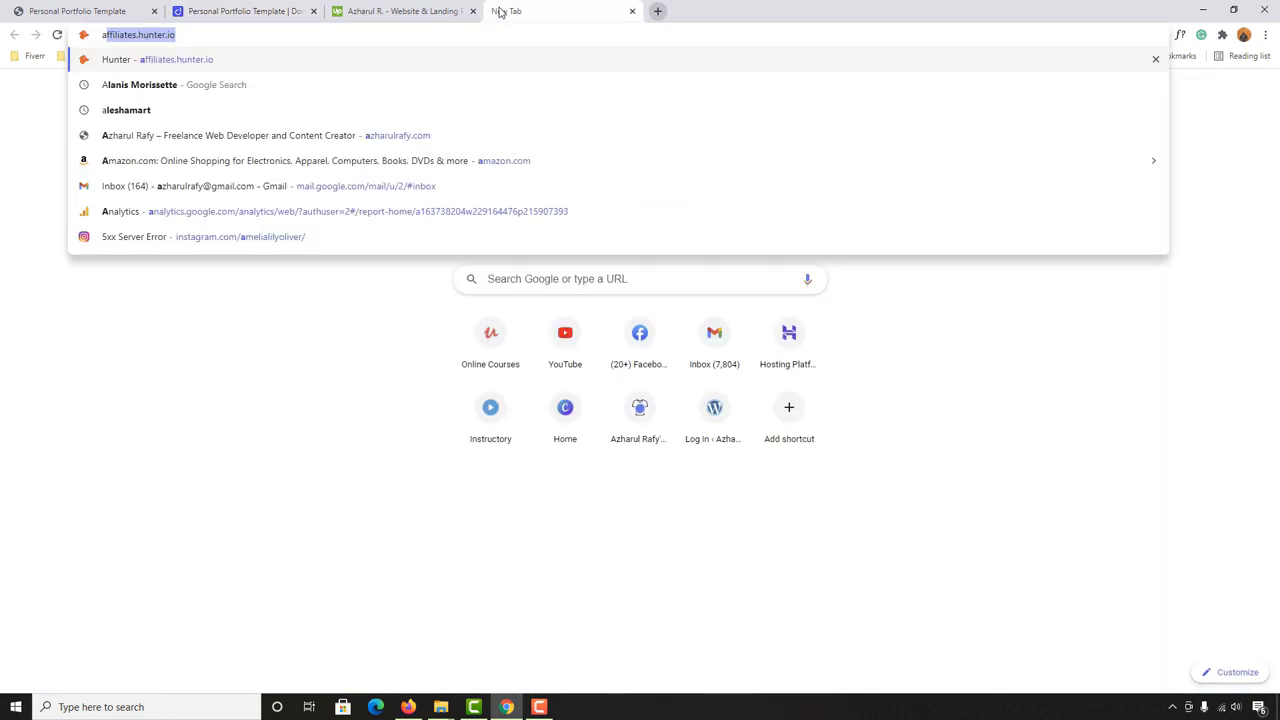
key("BackSpace")
key("BackSpace")
type("raf")
key("Return")
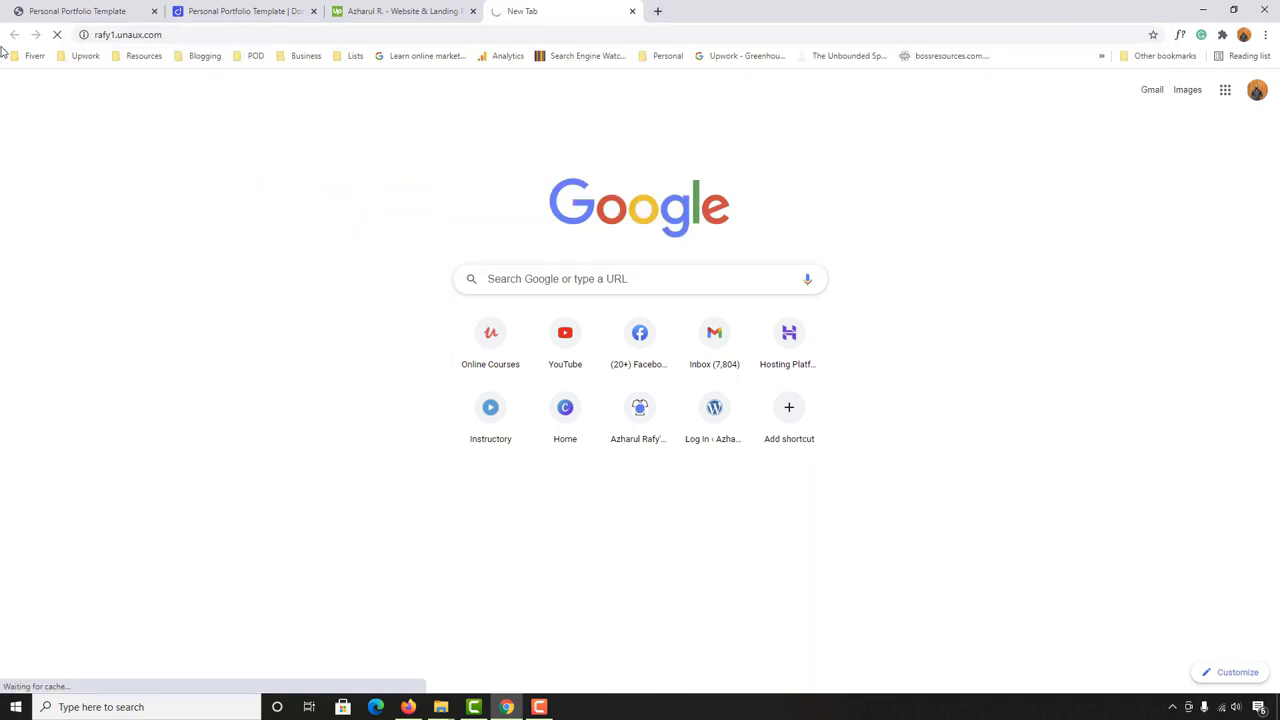
left_click(165, 36)
key("ctrl+c")
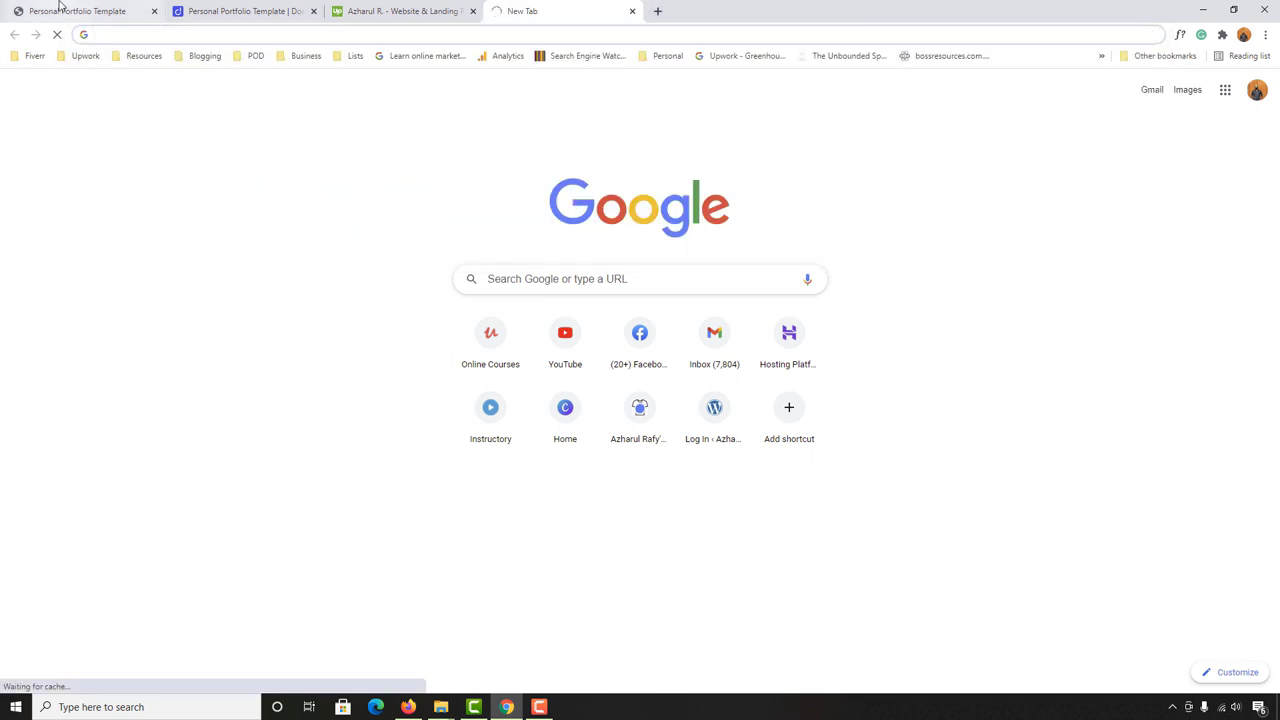
left_click(62, 10)
left_click(245, 11)
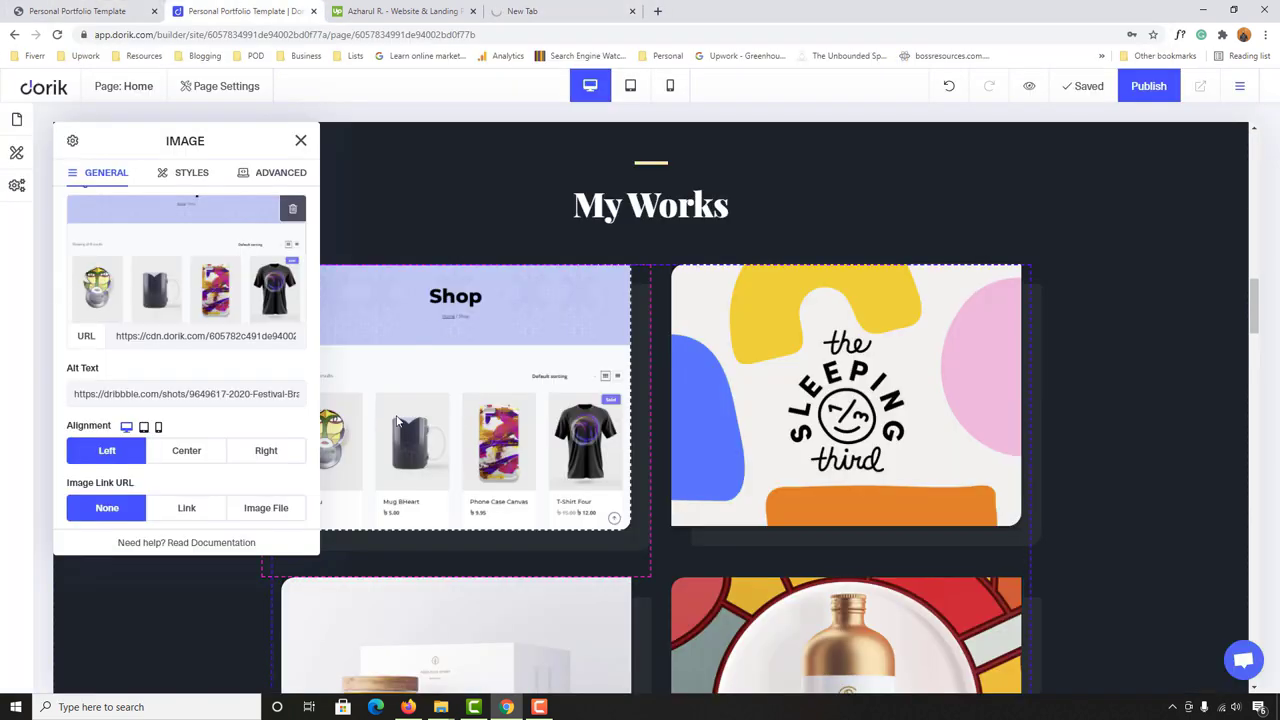
- Link the Shop image to the pasted portfolio site URL, opening in a new tab
scroll(192, 400, "down", 3)
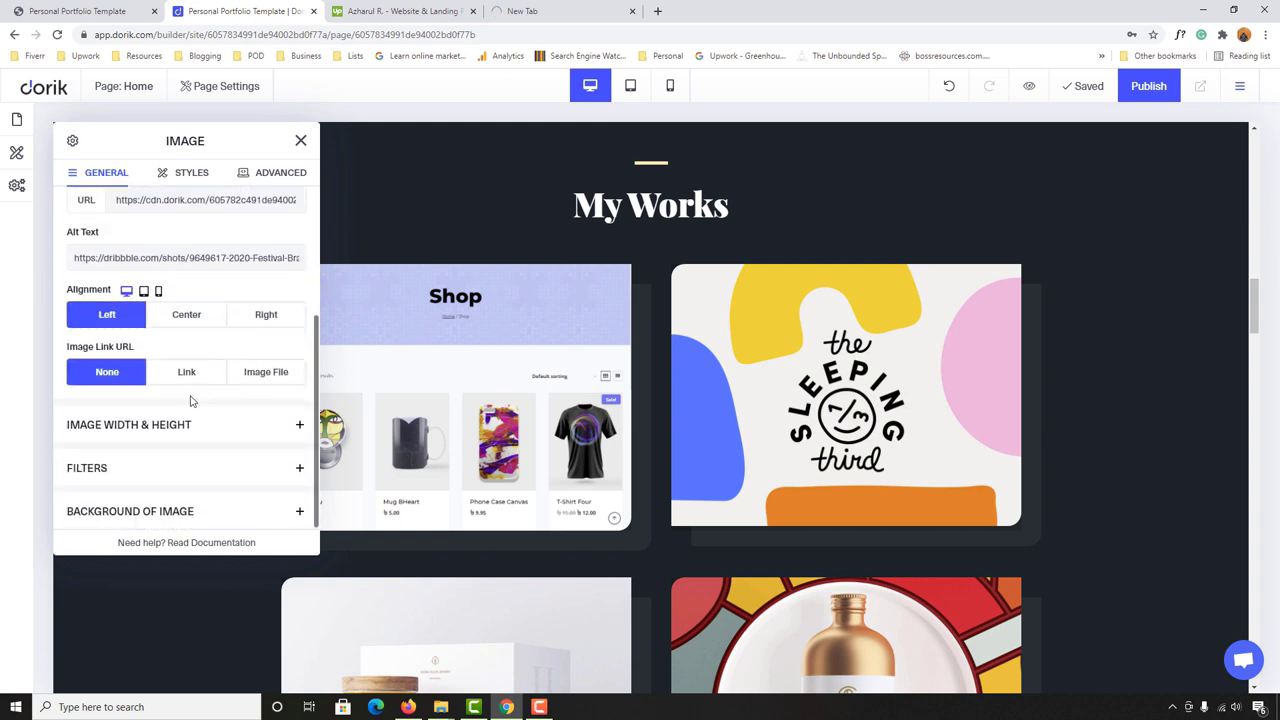
scroll(205, 410, "up", 3)
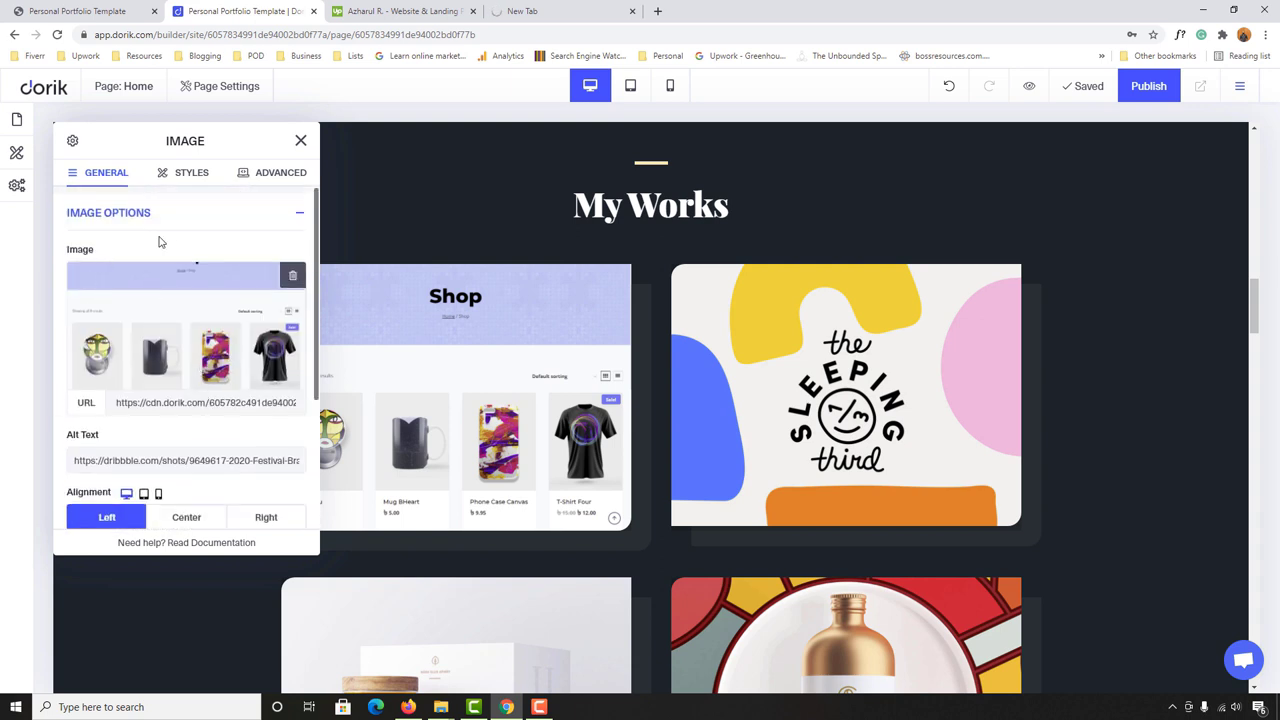
scroll(125, 255, "down", 2)
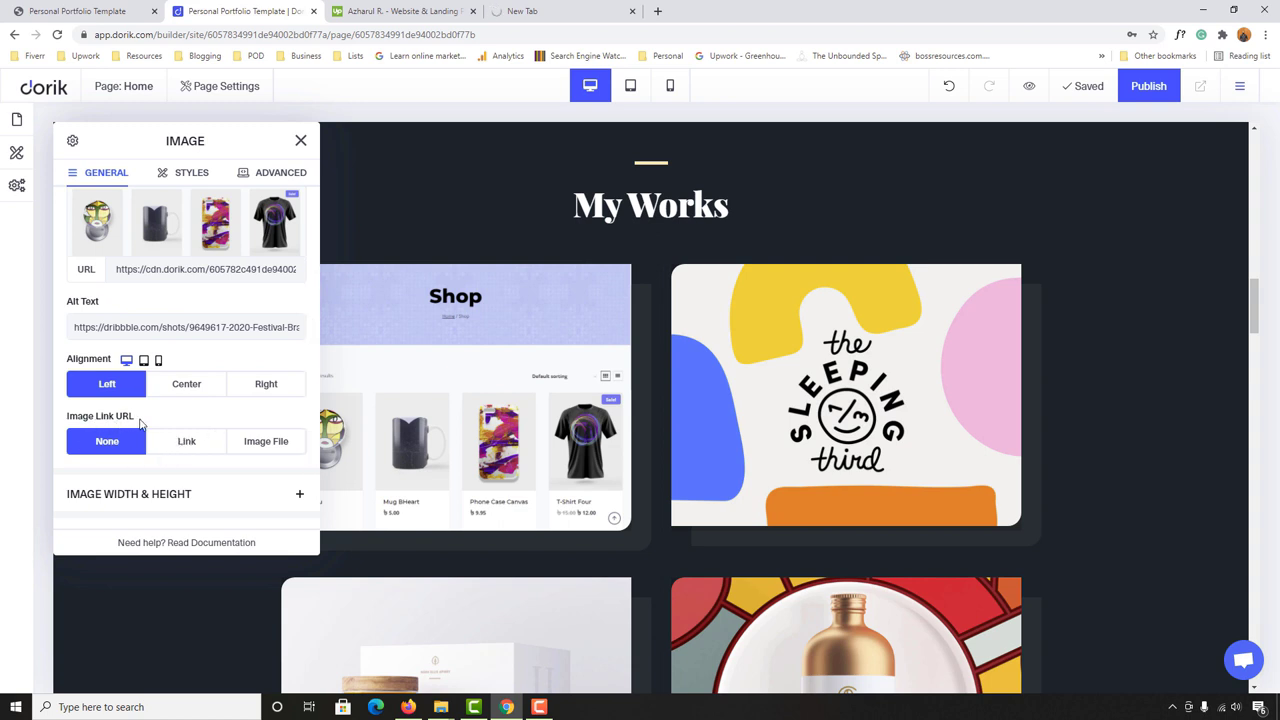
left_click(187, 448)
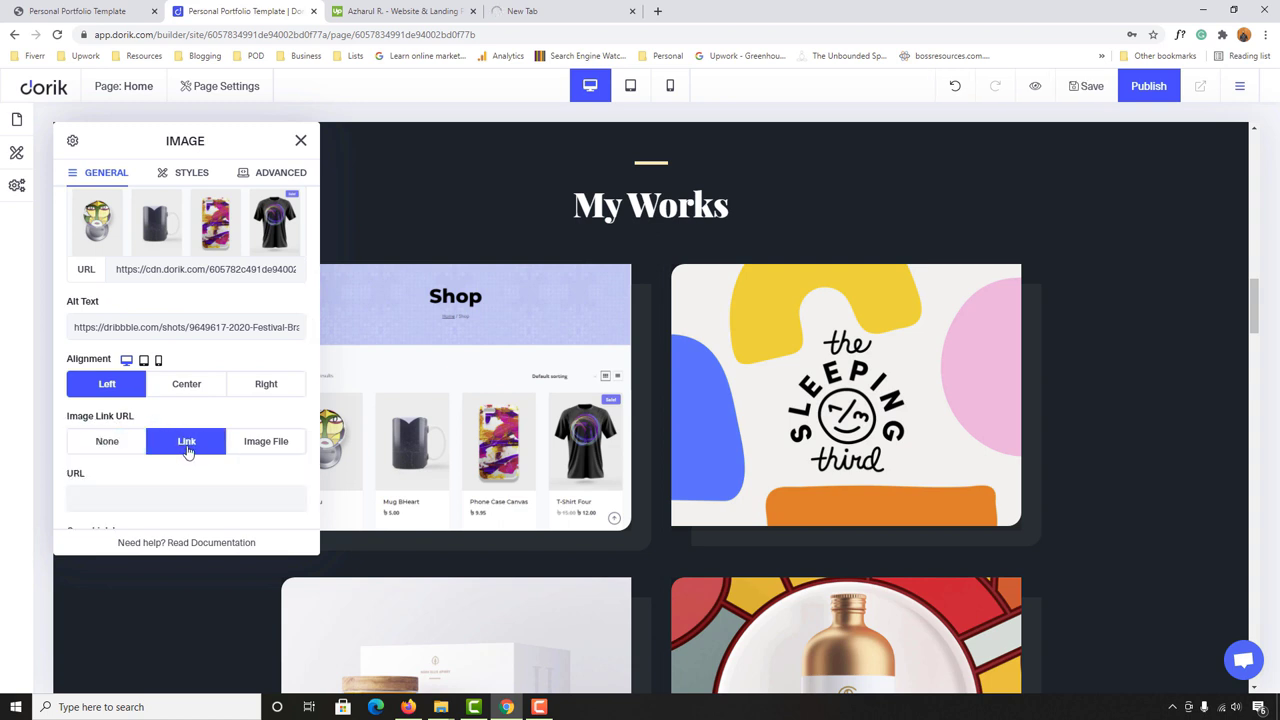
scroll(80, 362, "down", 2)
left_click(117, 371)
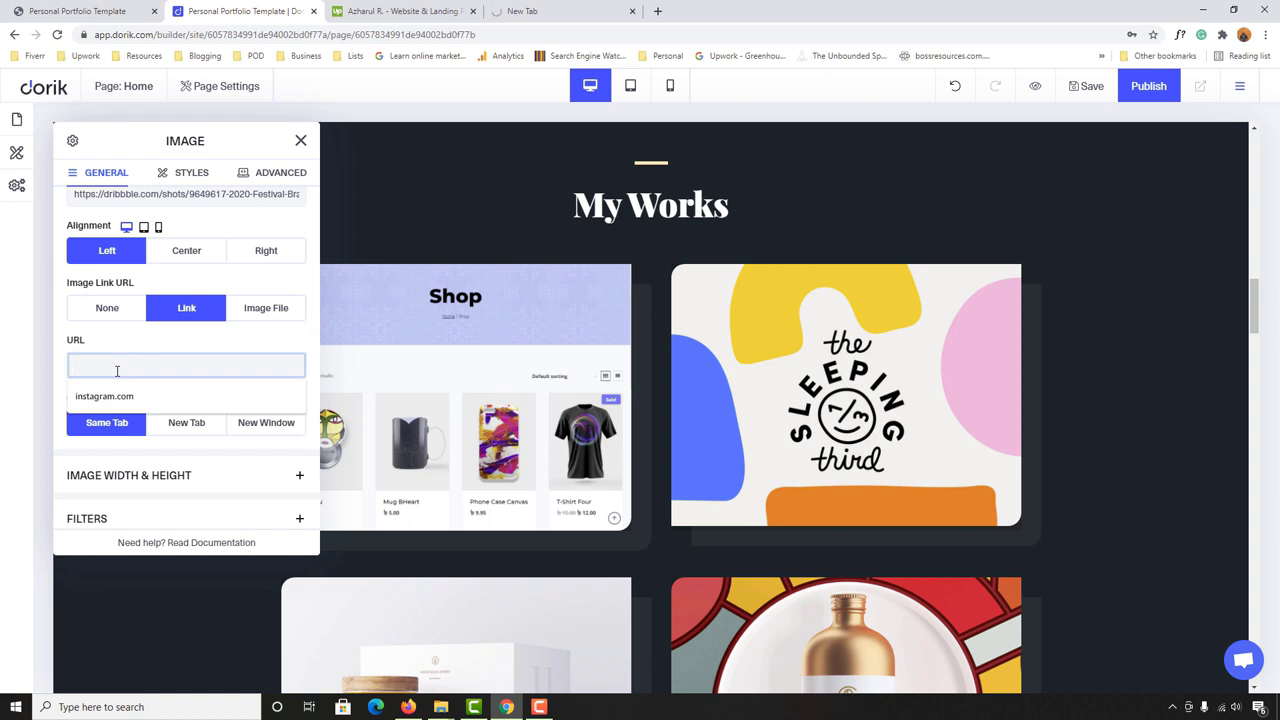
key("ctrl+v")
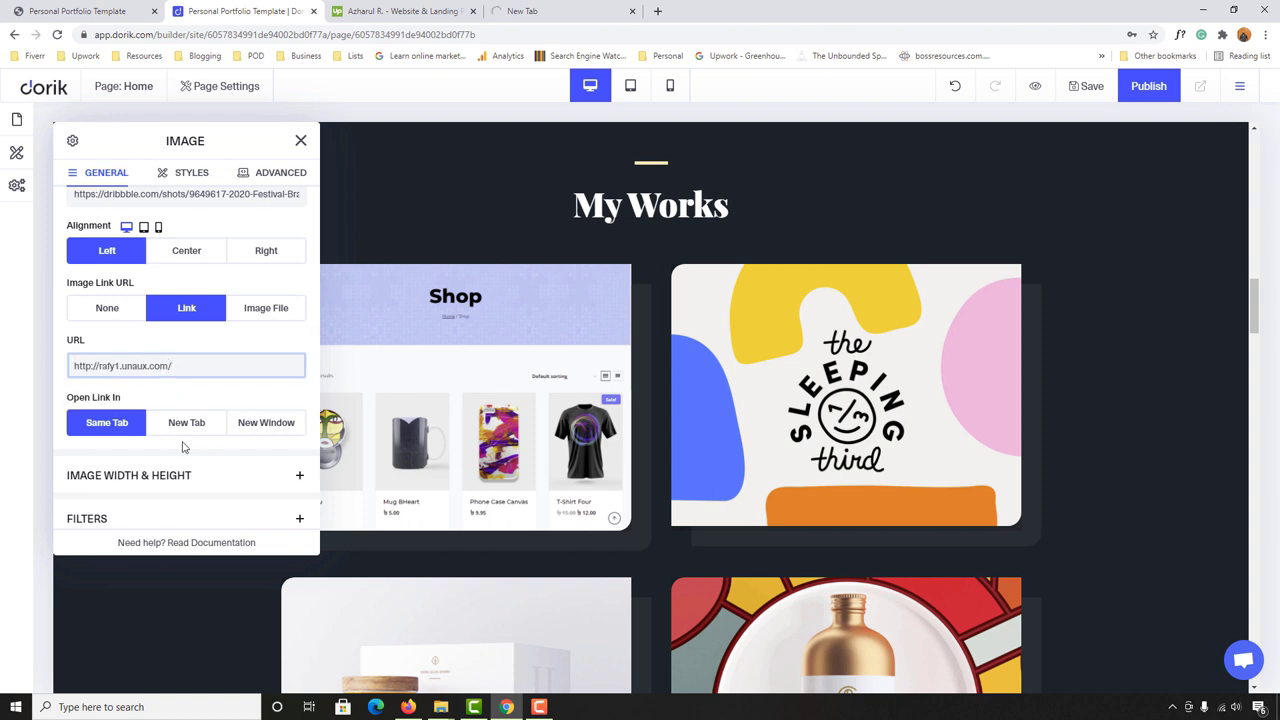
left_click(178, 428)
- Close the image settings and bring up the Publish Site dialog's project name field
scroll(182, 424, "down", 1)
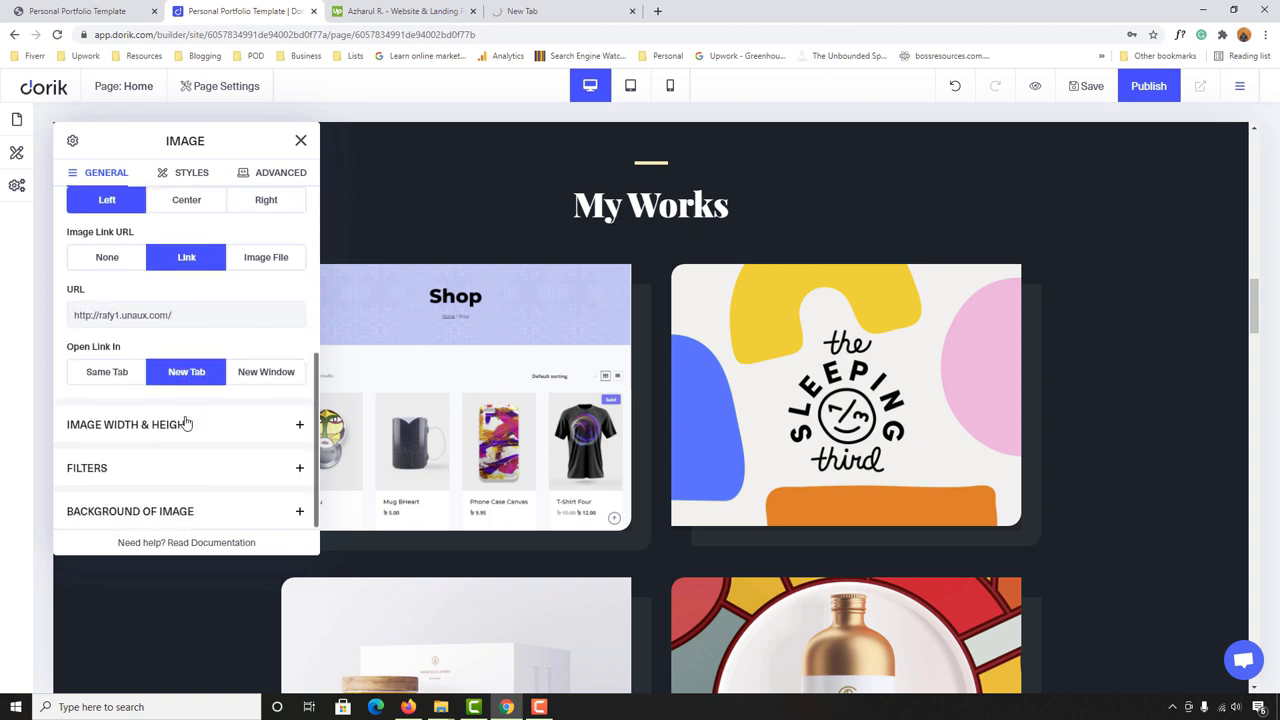
scroll(250, 300, "up", 3)
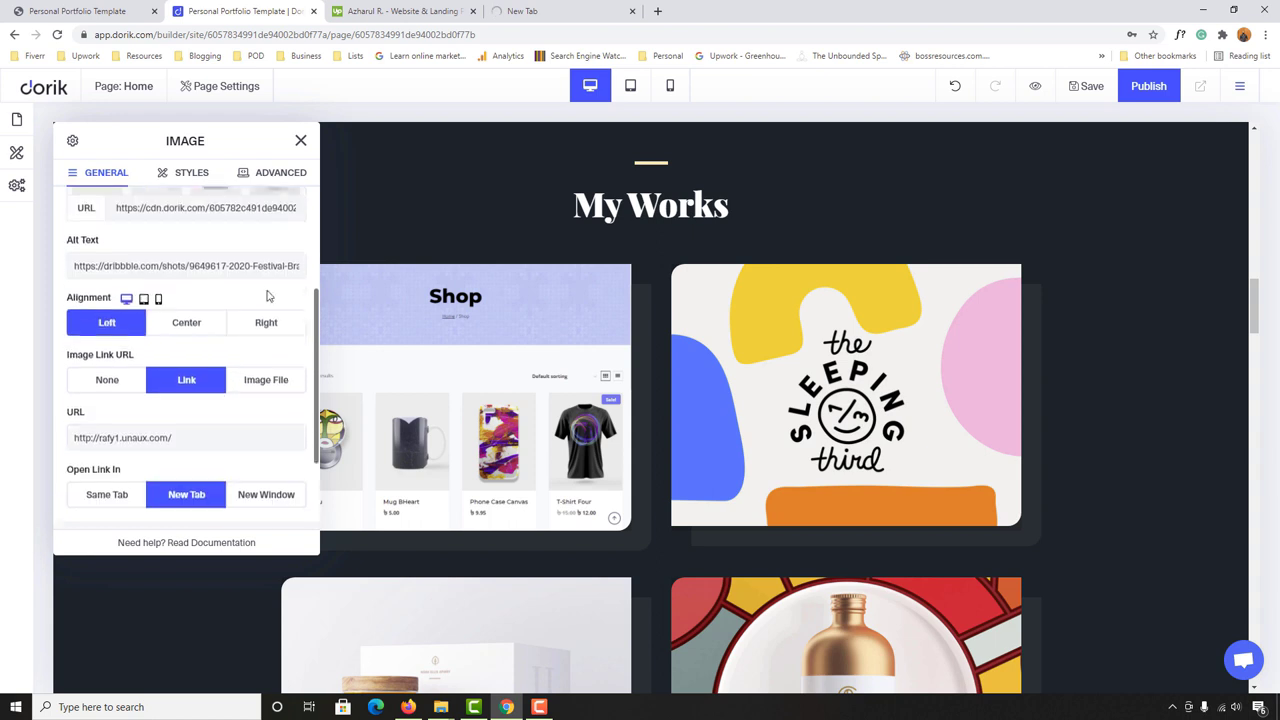
left_click(300, 141)
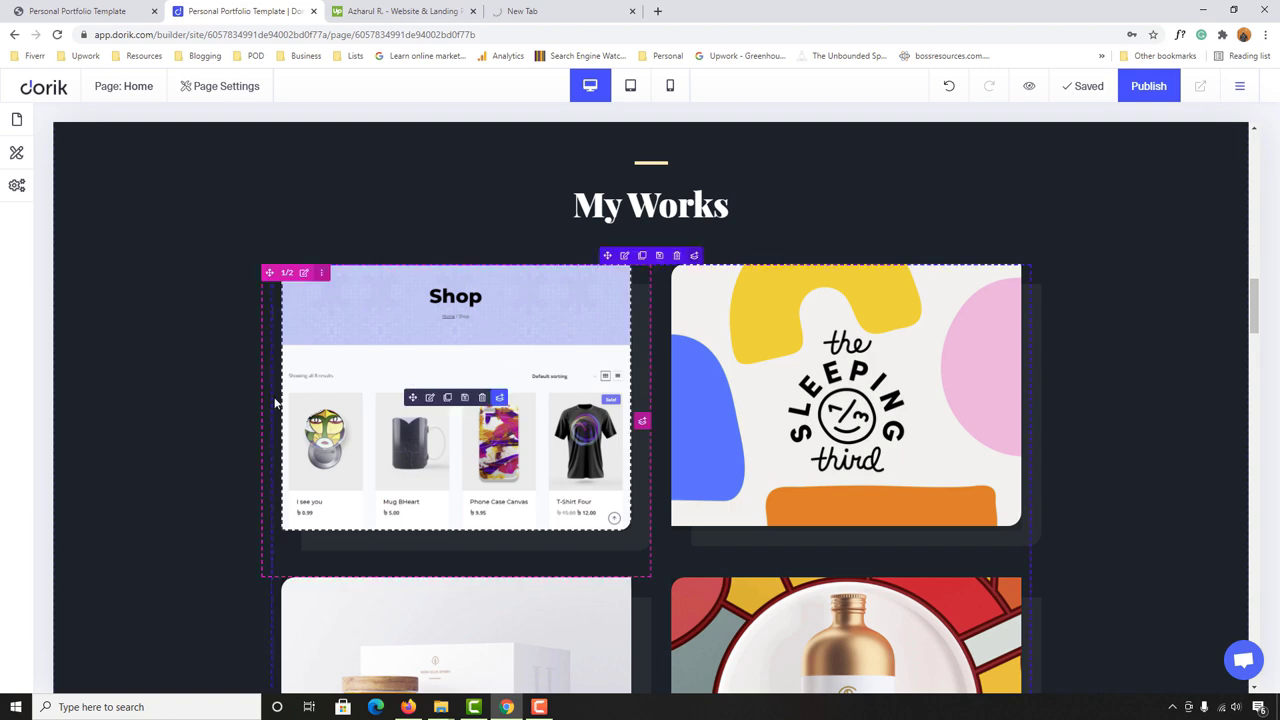
left_click(1150, 88)
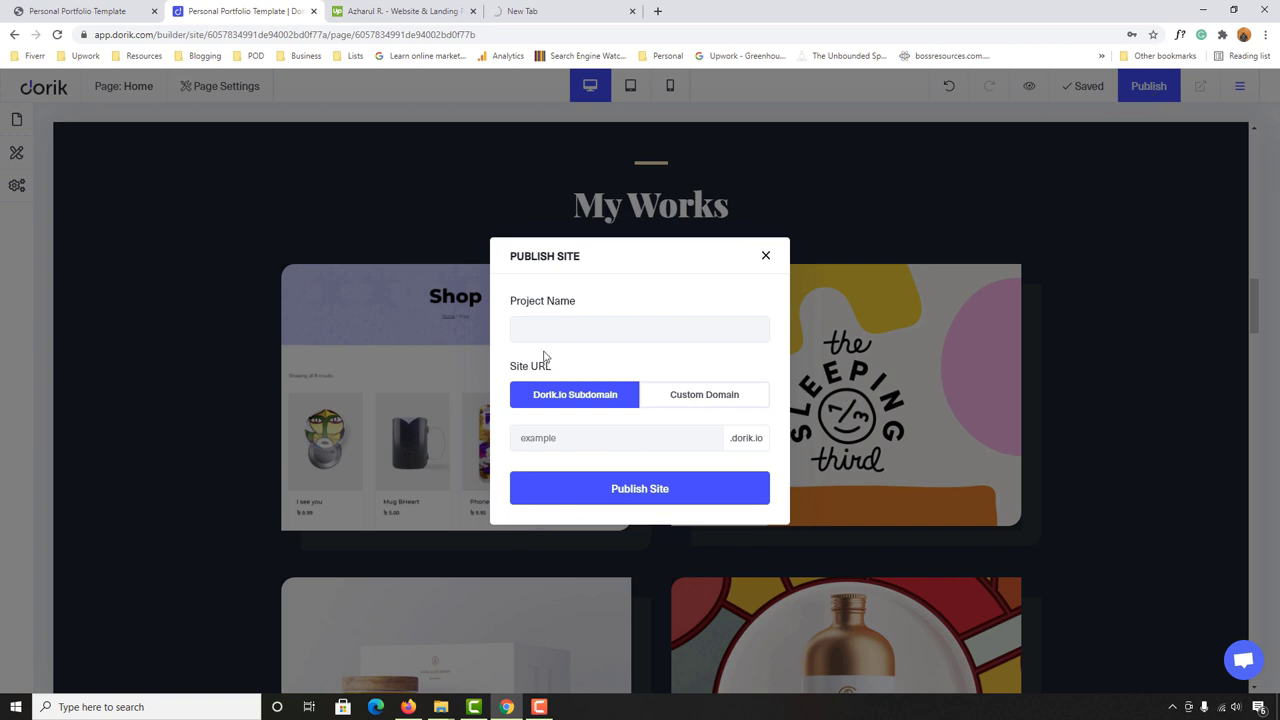
left_click(562, 326)
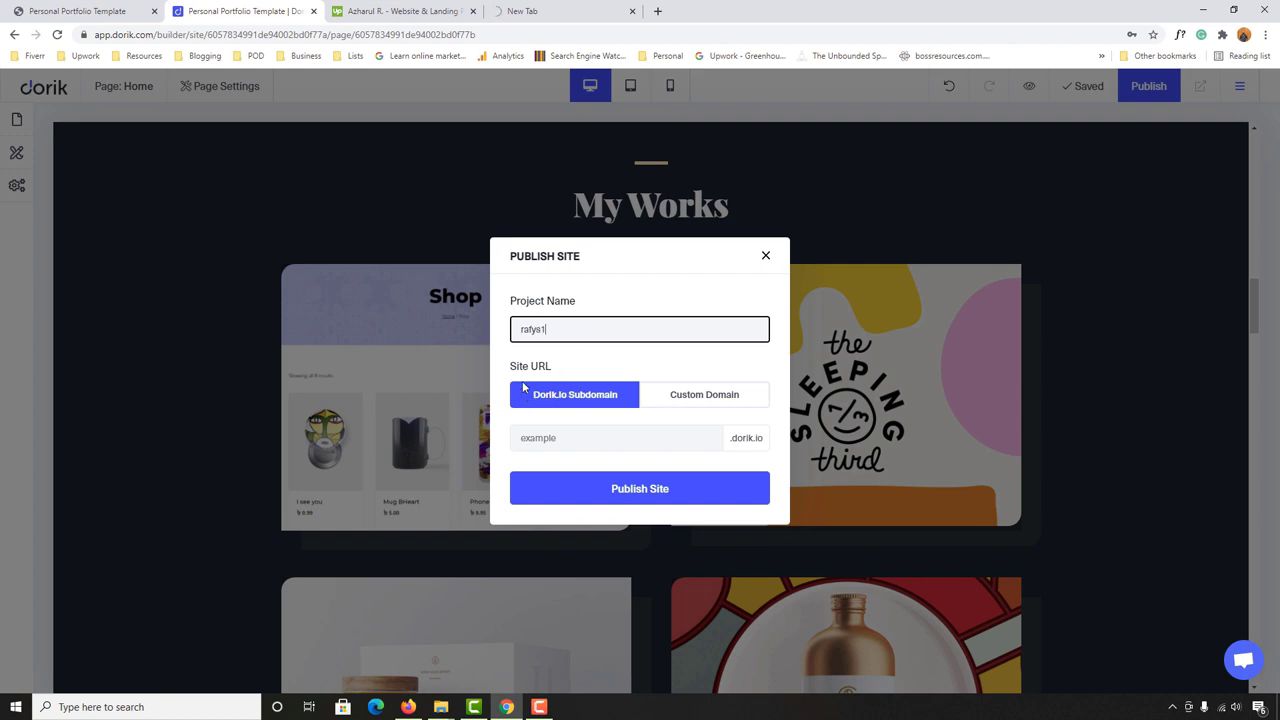
- Publish the portfolio on the Dorik.io subdomain rafys1 instead of a custom domain
left_click(572, 442)
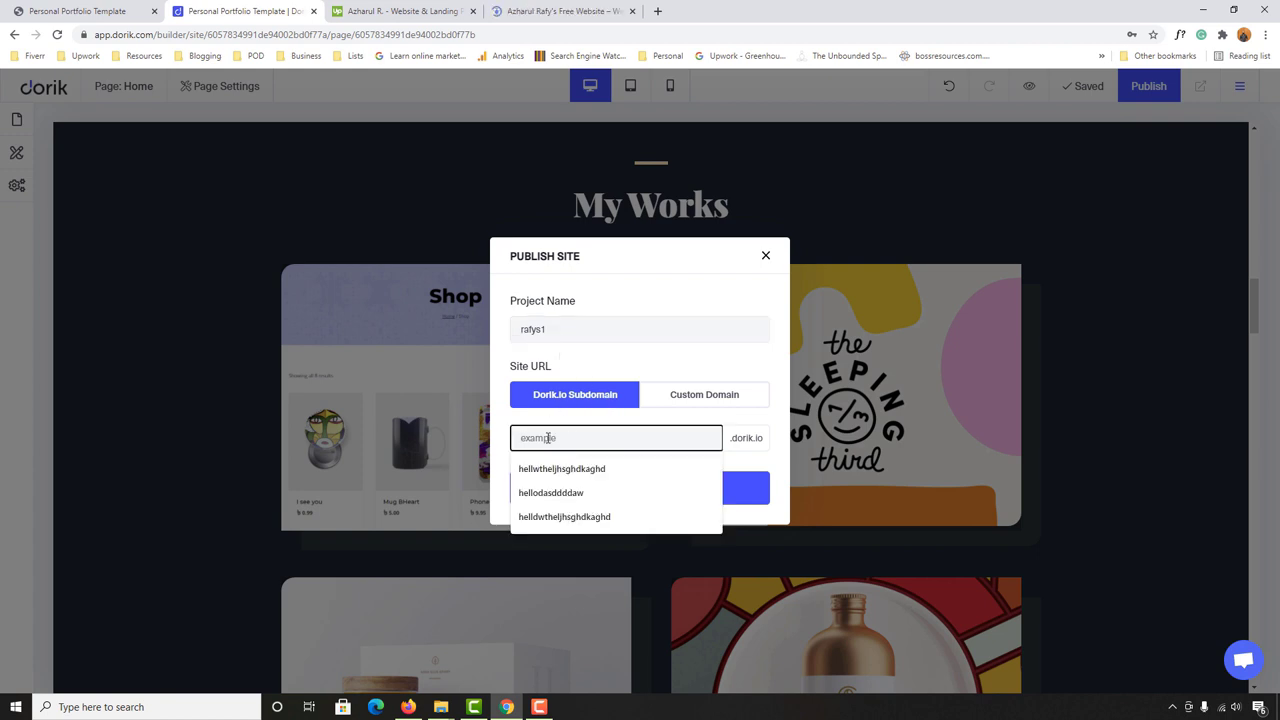
type("rafys1")
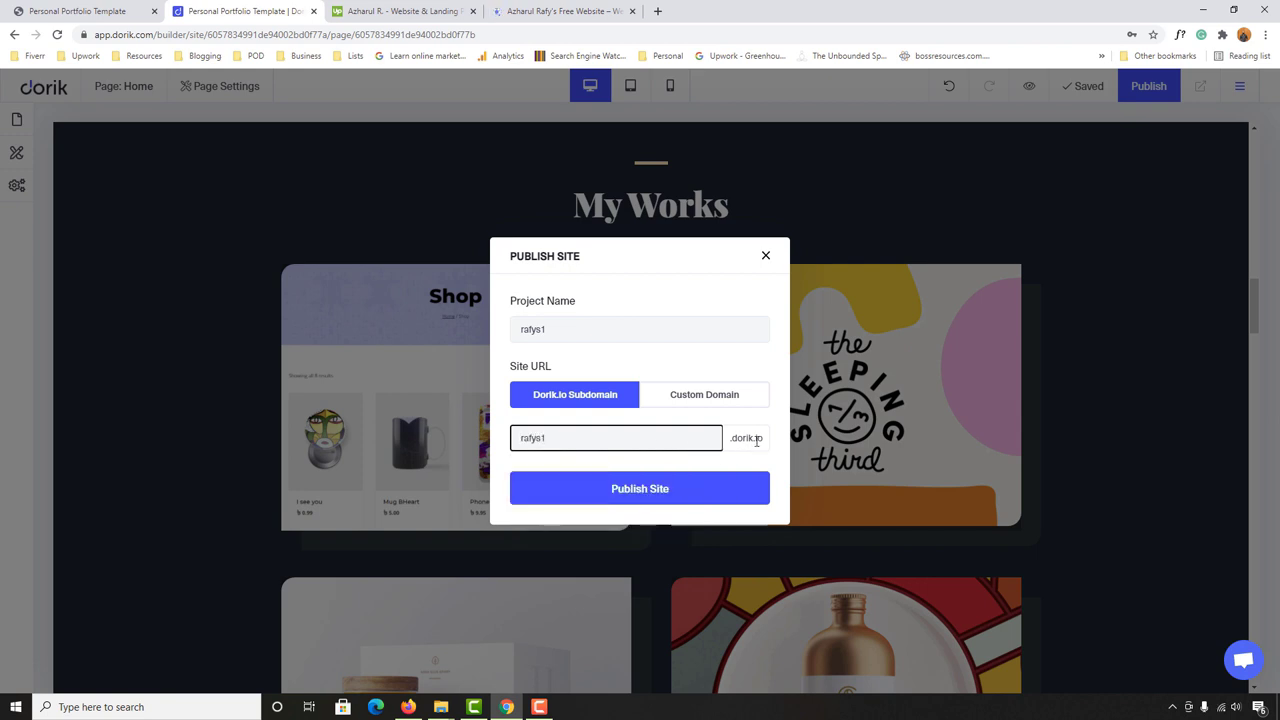
left_click(698, 399)
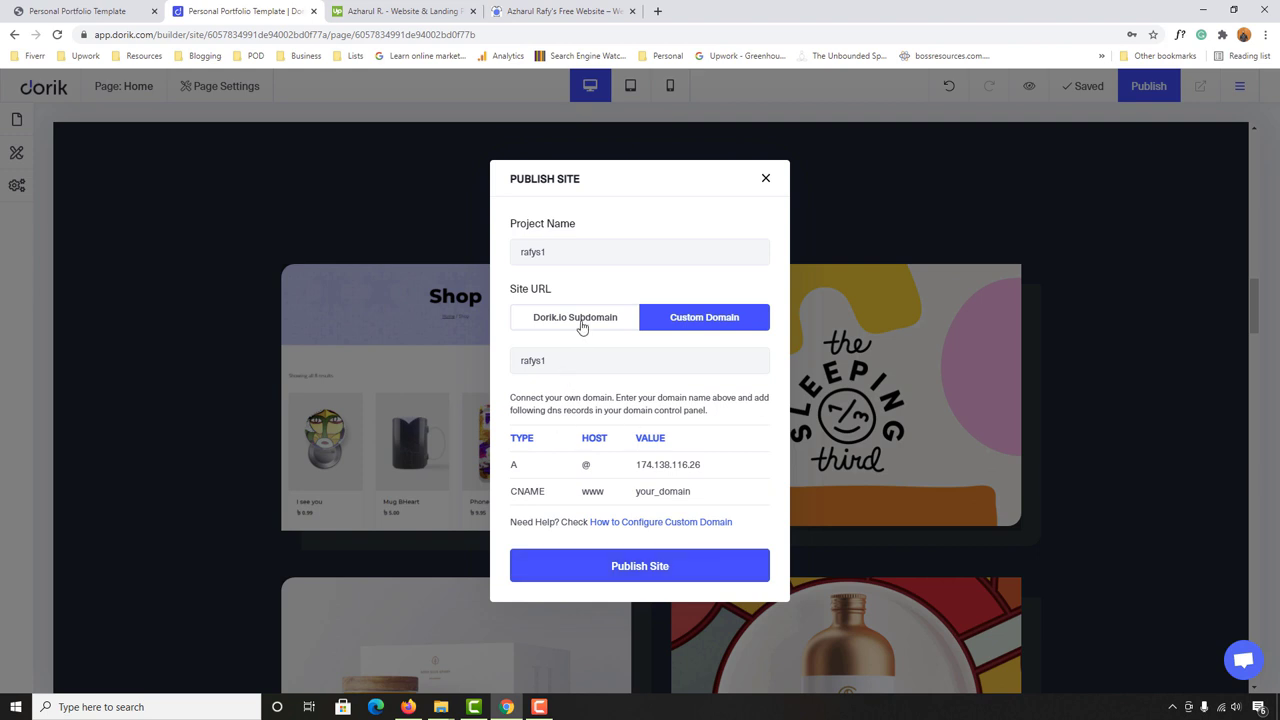
left_click(582, 326)
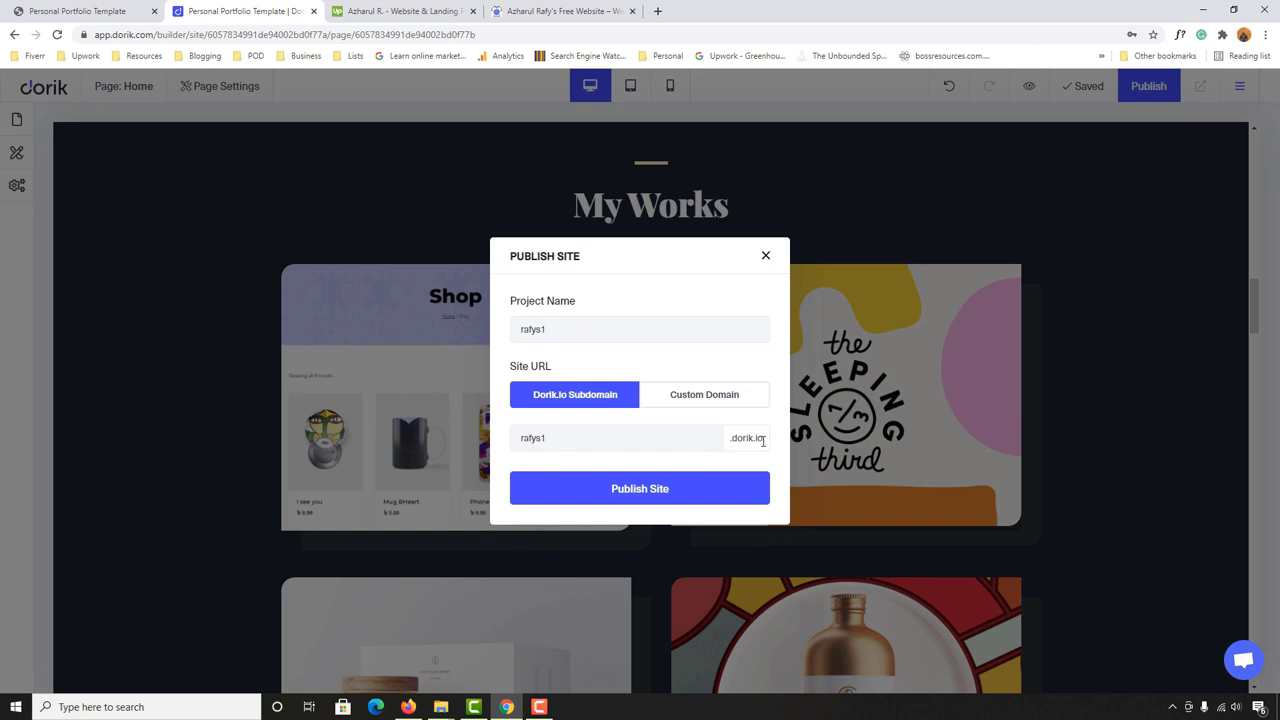
left_click(665, 494)
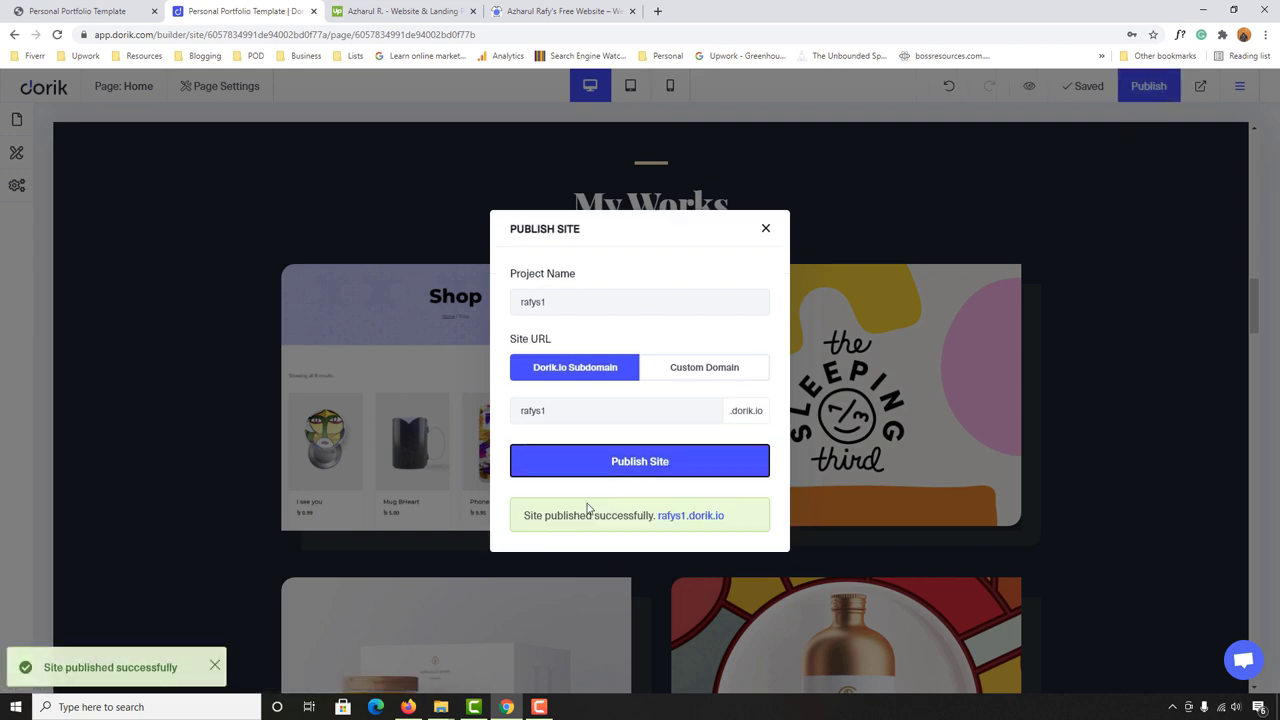
- Open the live rafys1.dorik.io site, scroll through it, and cut its address for Edge
left_click(685, 516)
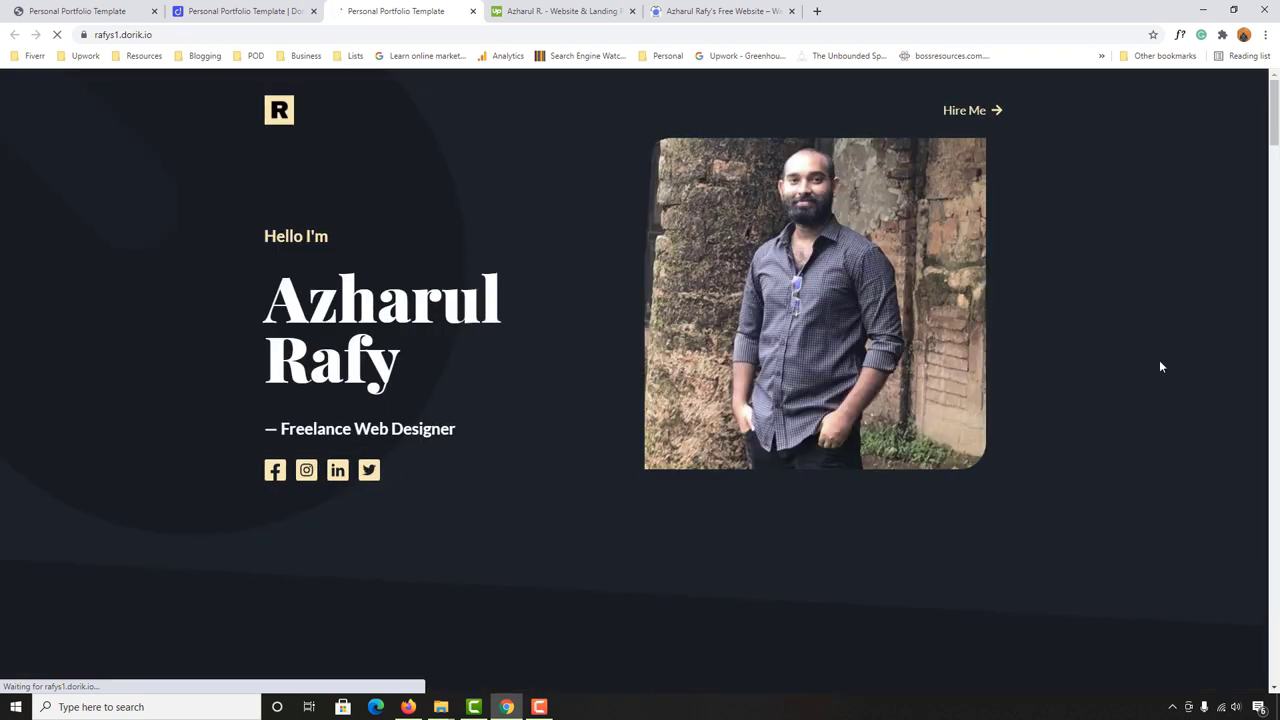
scroll(1155, 362, "down", 4)
scroll(423, 417, "up", 4)
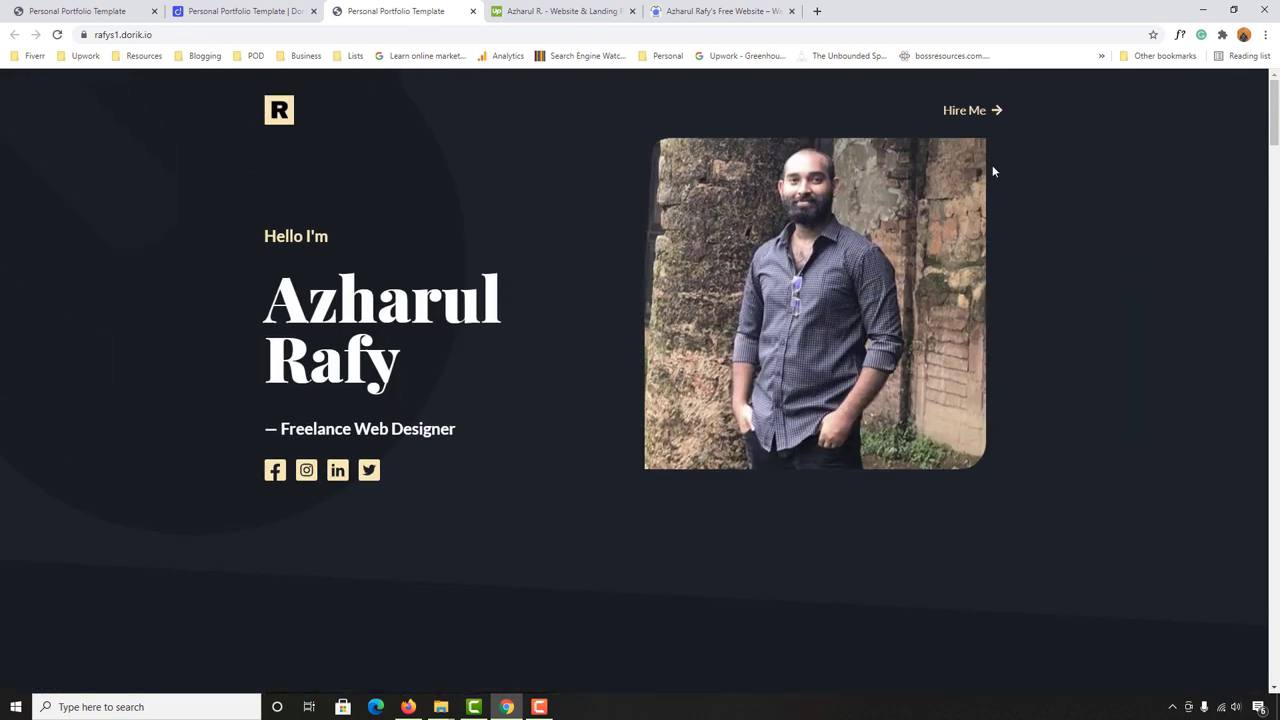
scroll(123, 449, "down", 8)
scroll(186, 400, "up", 4)
left_click(268, 34)
key("ctrl+c")
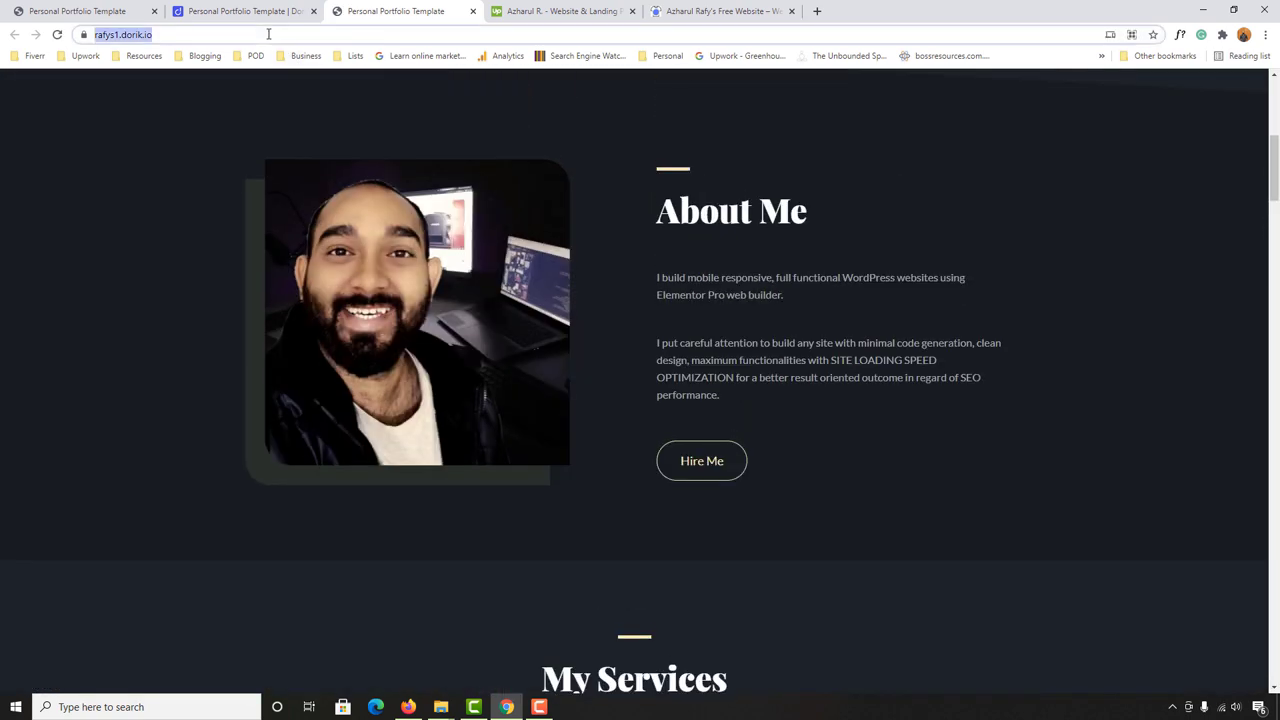
key("BackSpace")
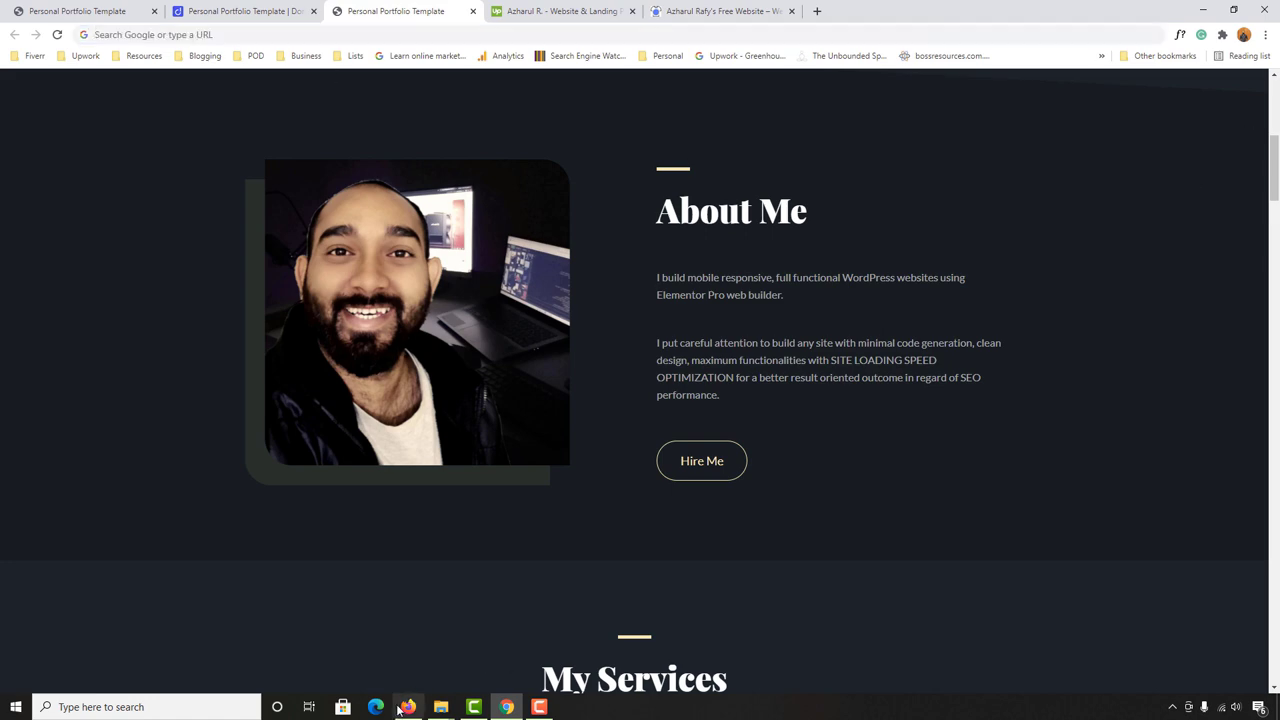
left_click(375, 707)
- Load the portfolio in Edge and confirm the Hire Me button opens the Upwork profile
left_click(331, 33)
key("ctrl+v")
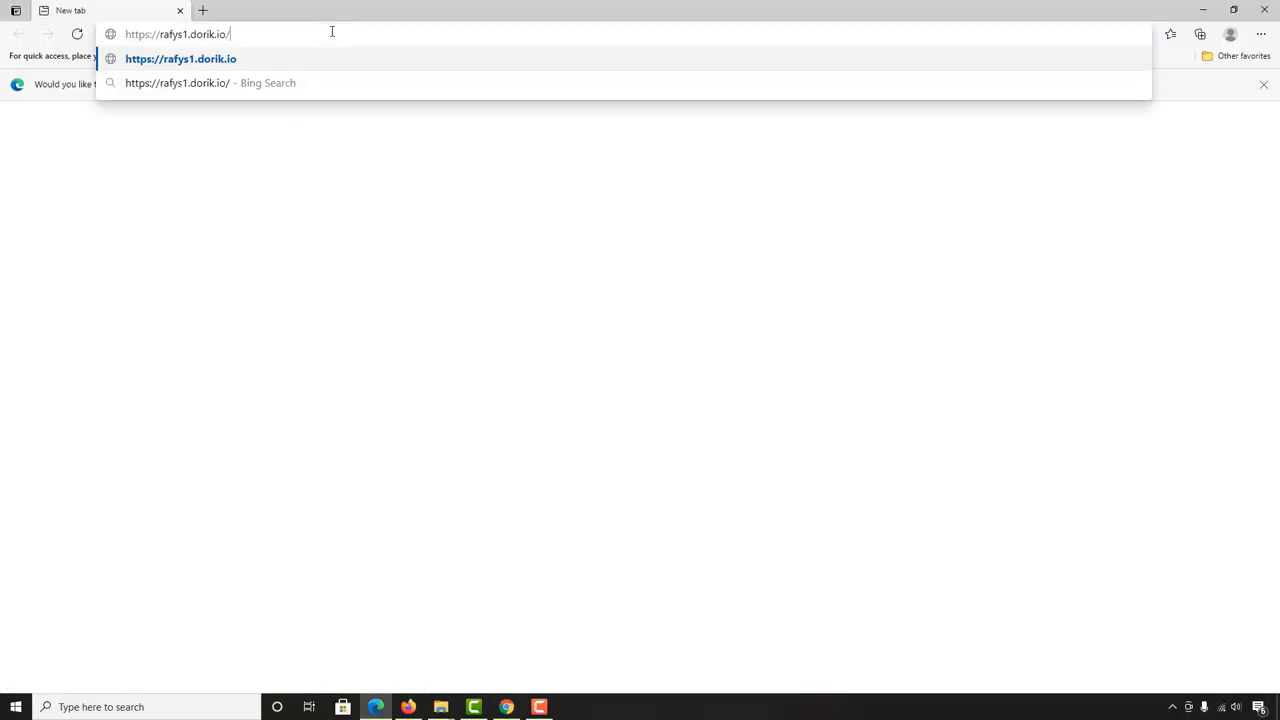
key("Return")
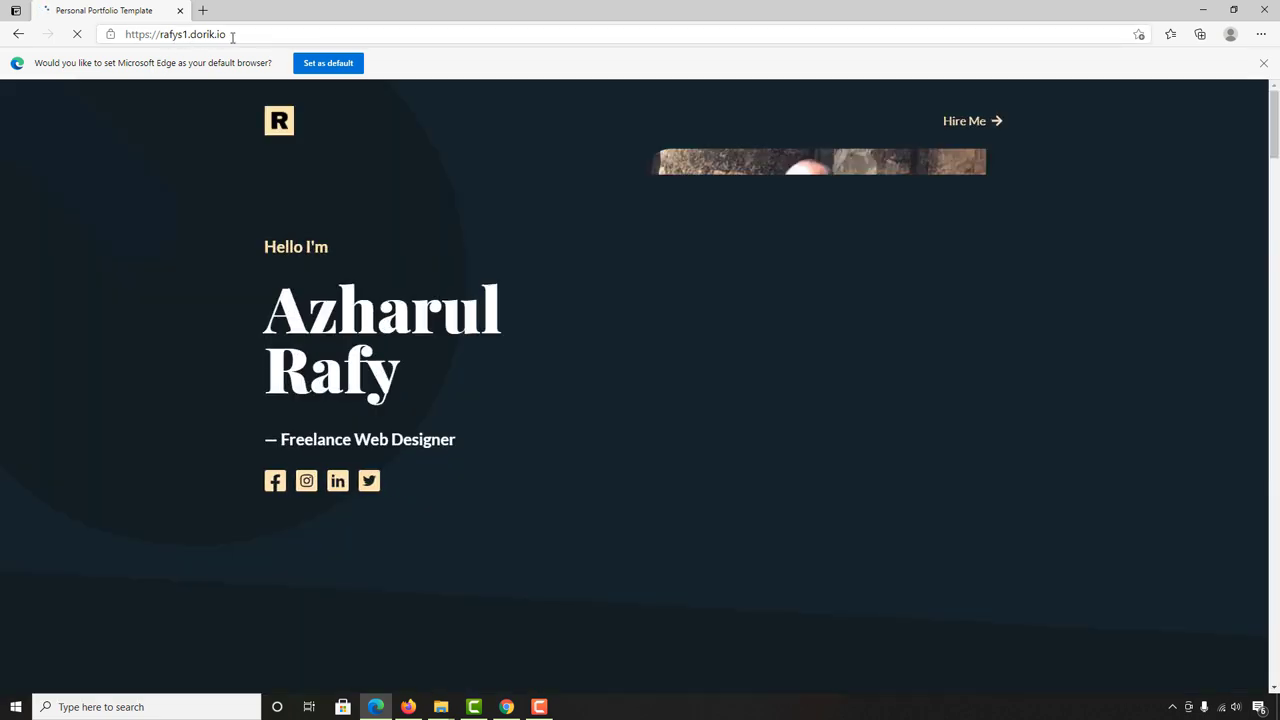
left_click(965, 125)
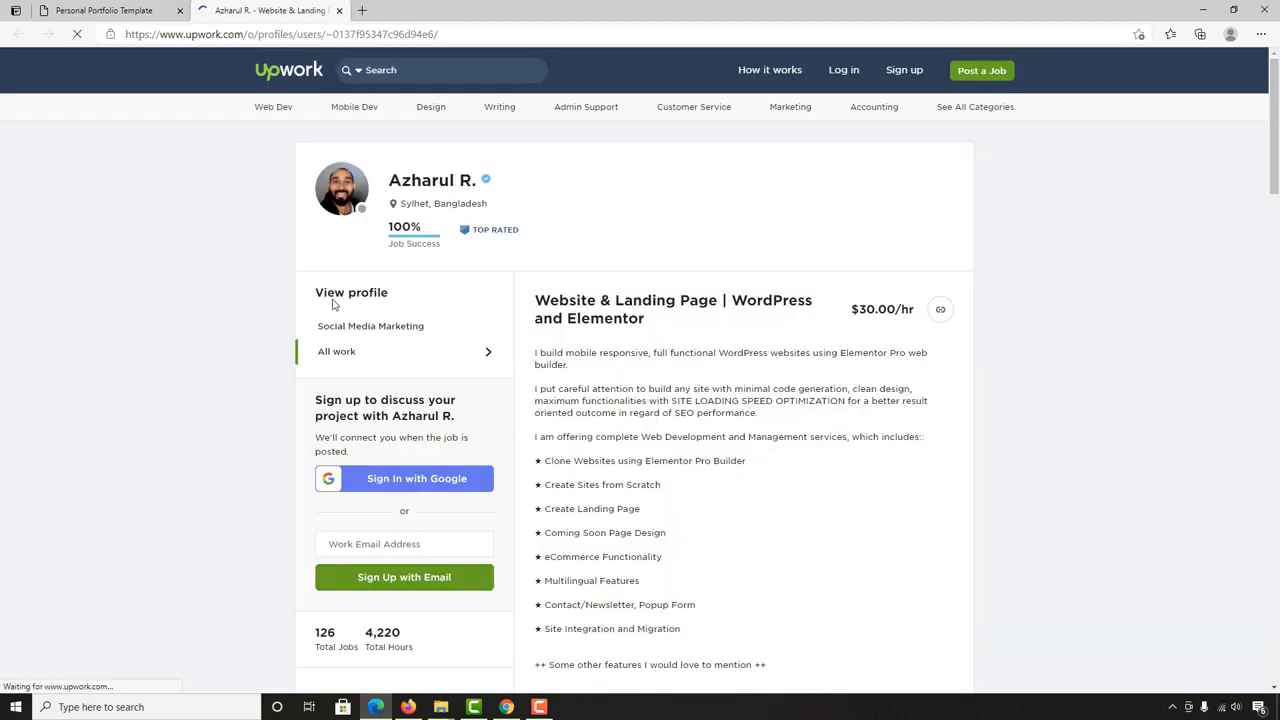
left_click(340, 12)
- Verify the Facebook icon opens the Facebook page, then close it
scroll(132, 436, "down", 1)
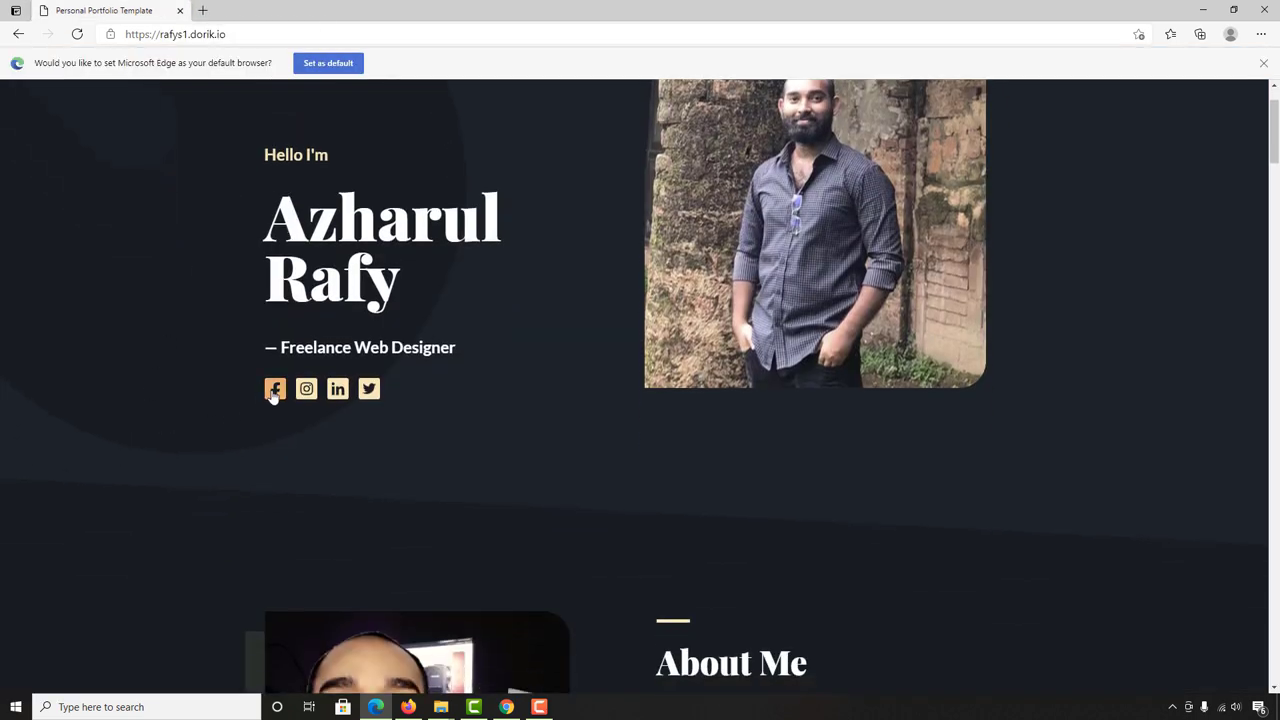
left_click(273, 393)
left_click(104, 10)
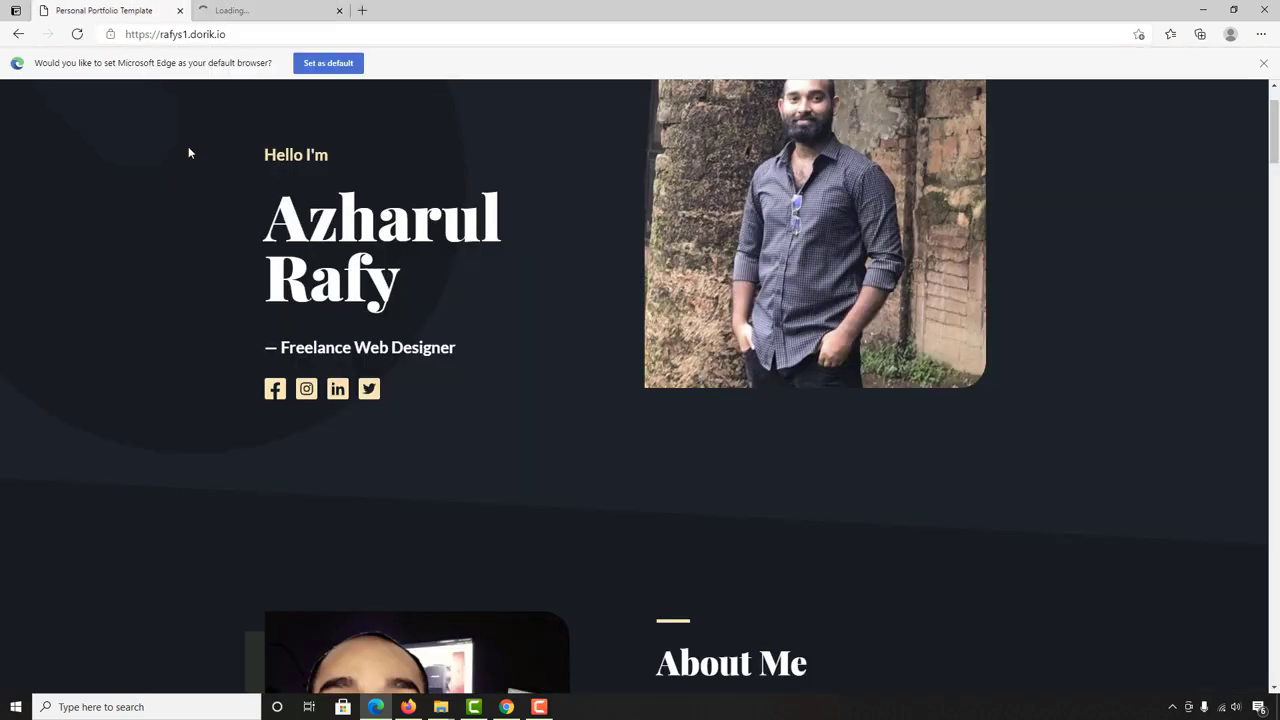
left_click(275, 390)
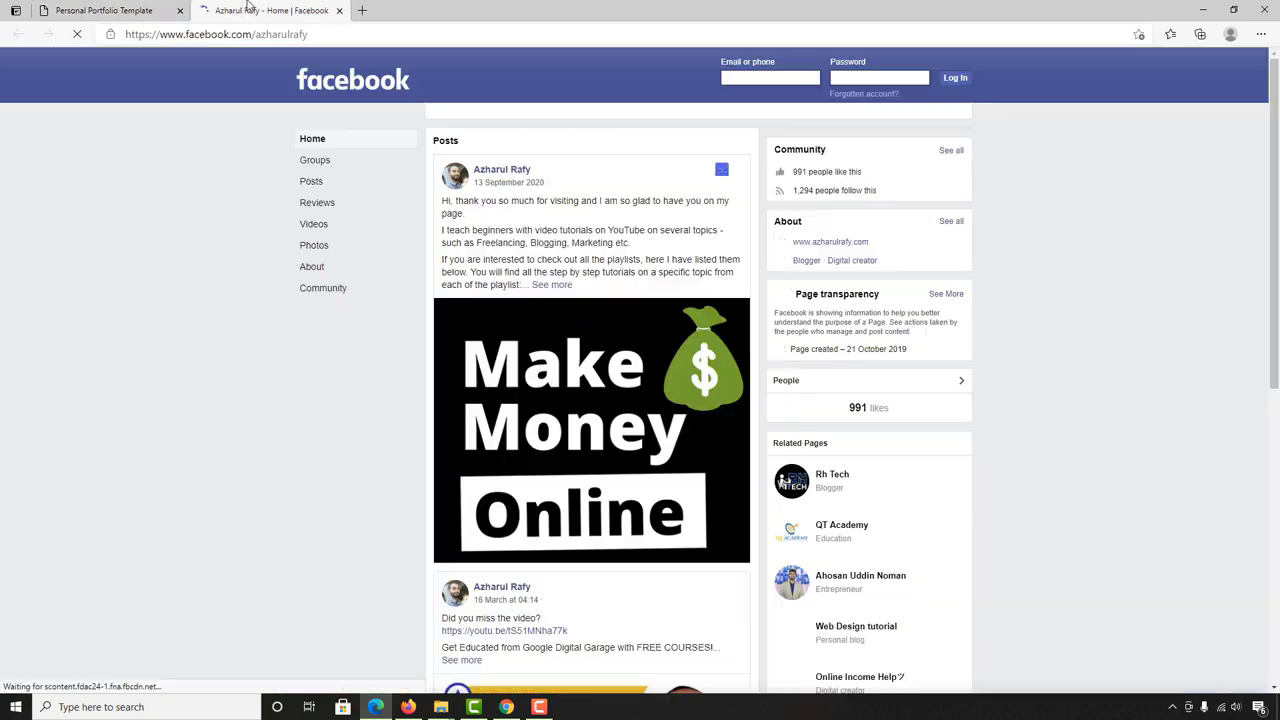
scroll(687, 405, "down", 4)
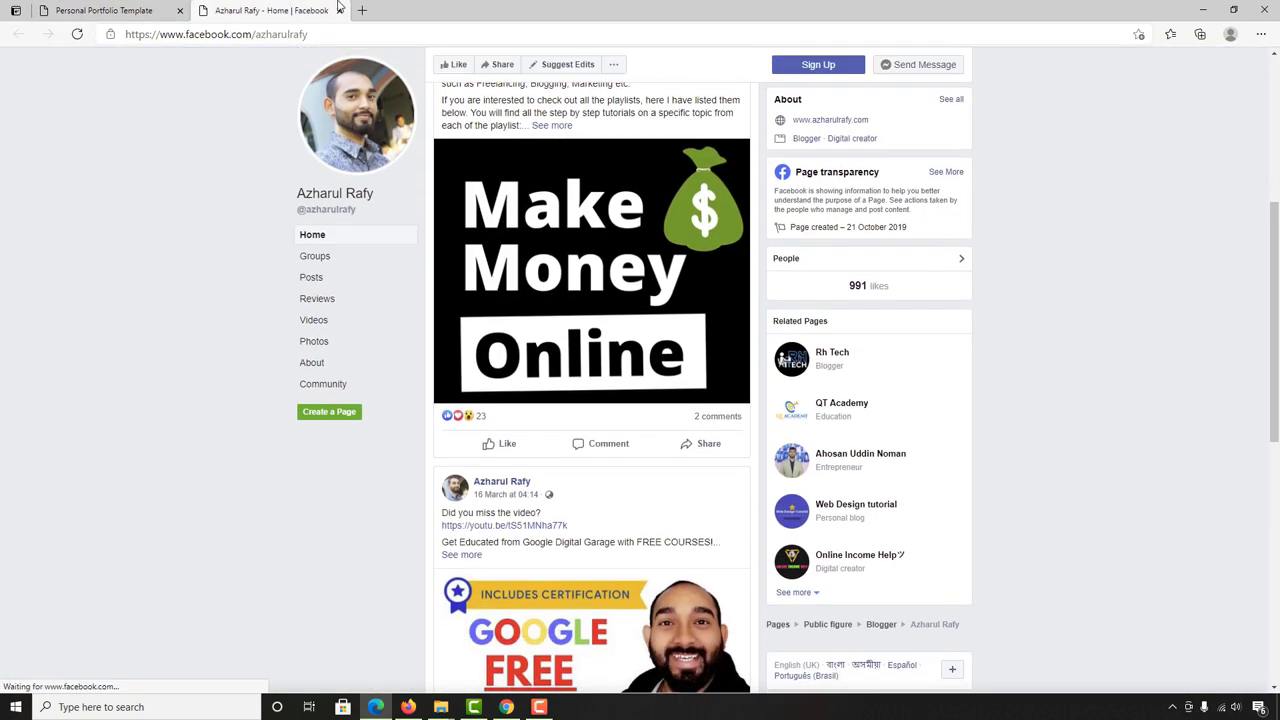
left_click(339, 10)
- Check the About Me Hire Me link and the Shop project thumbnail link
scroll(157, 550, "down", 3)
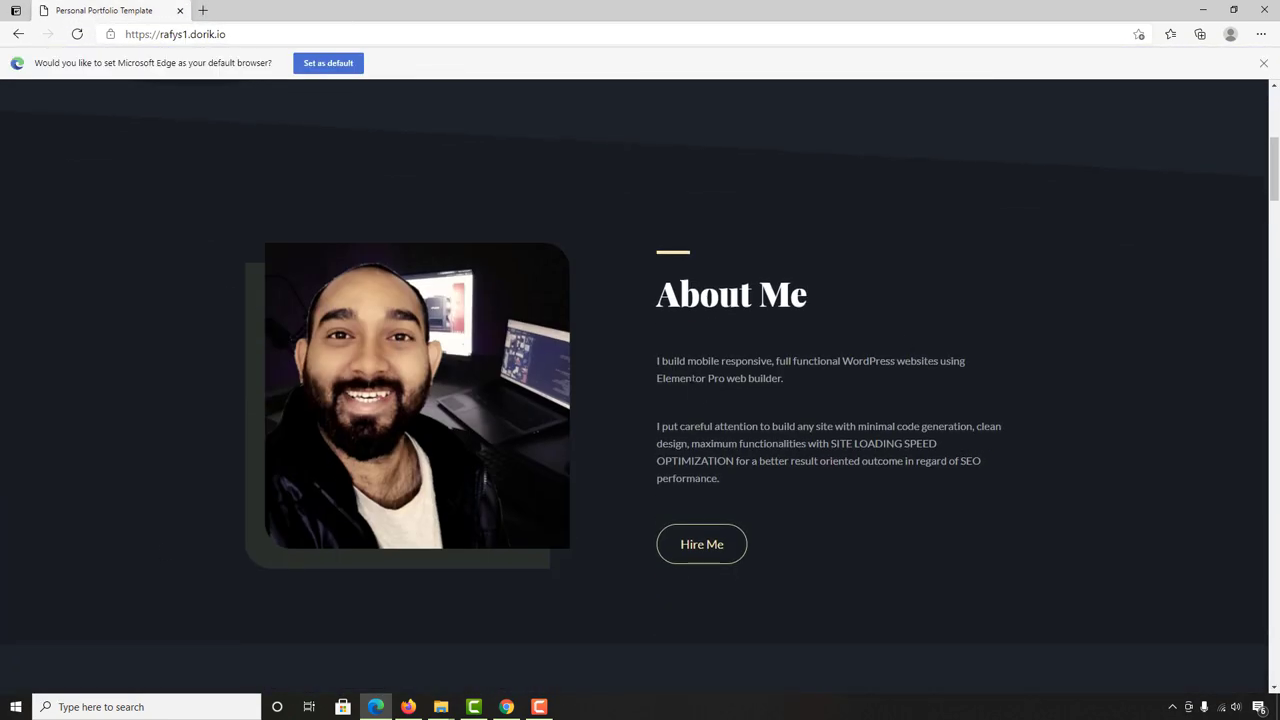
scroll(783, 350, "down", 3)
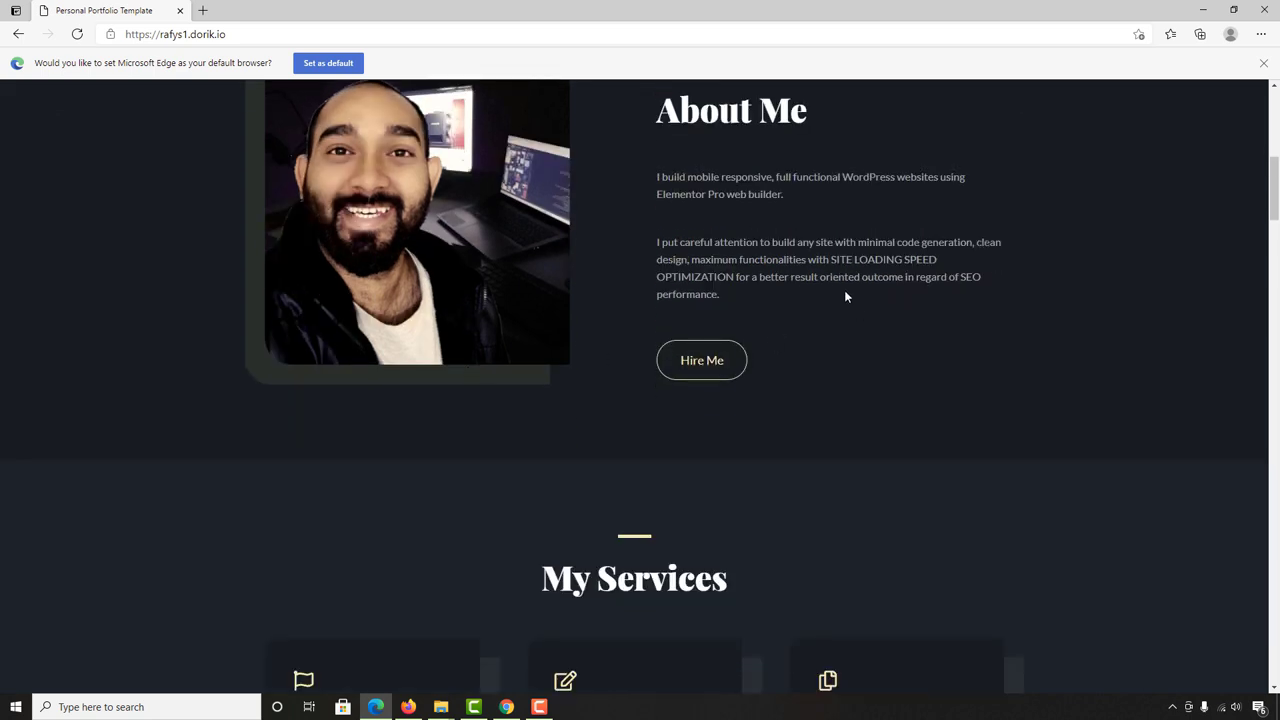
left_click(708, 276)
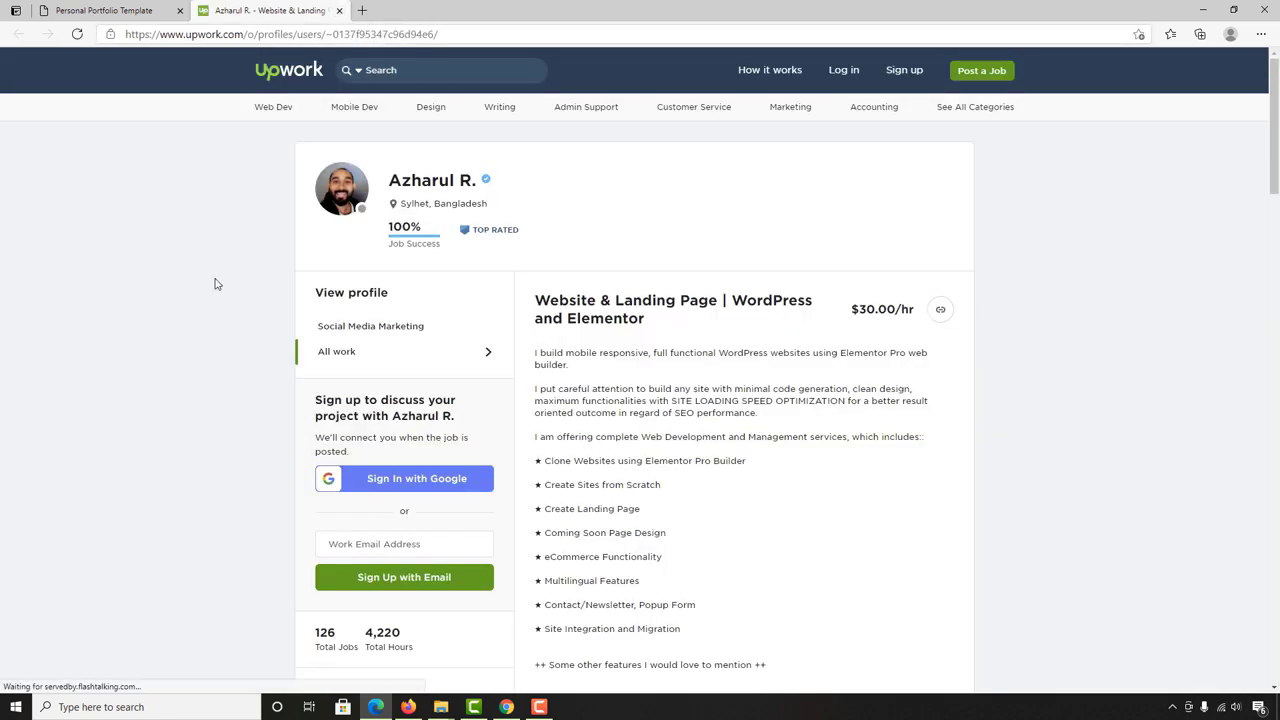
key("ctrl+w")
scroll(286, 270, "down", 3)
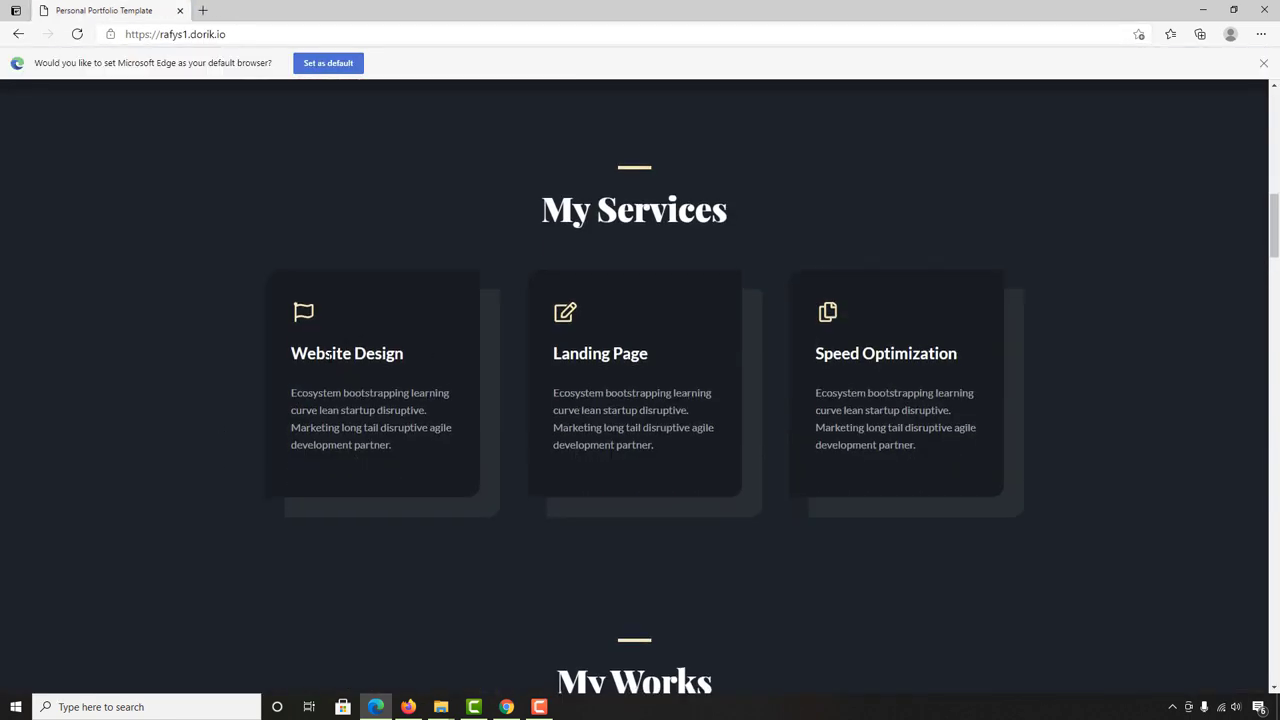
triple_click(329, 354)
triple_click(604, 353)
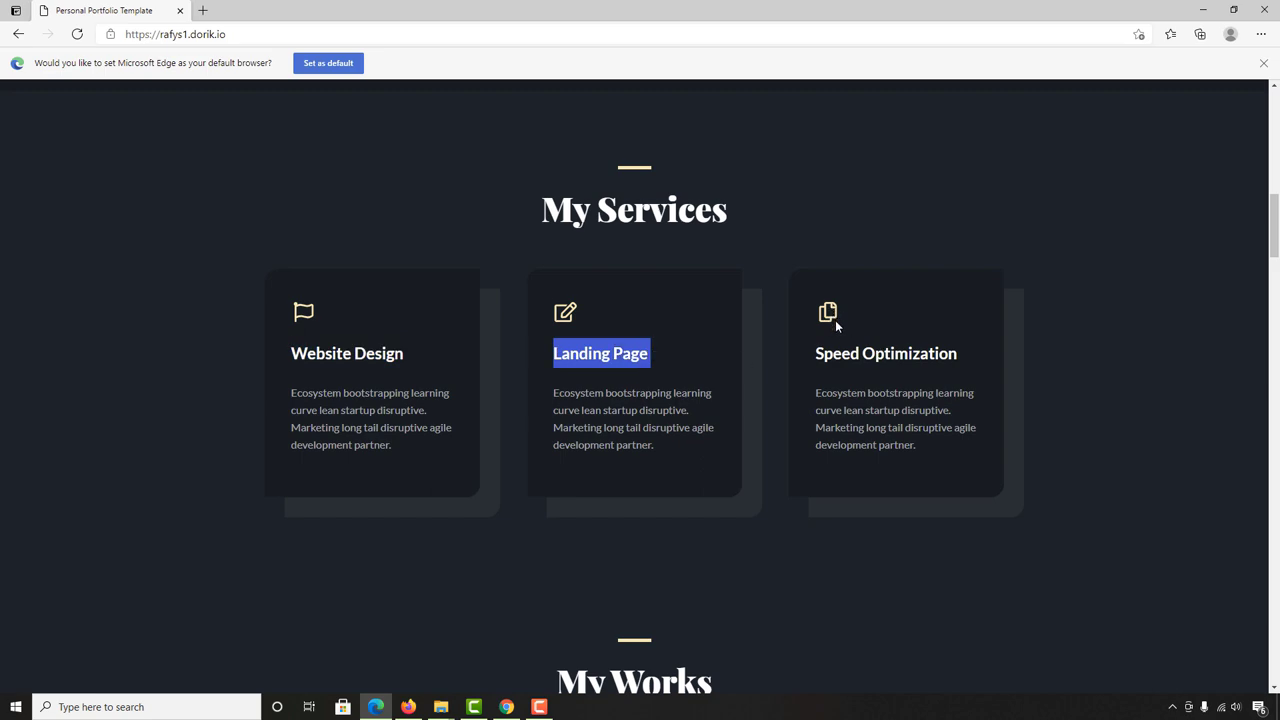
scroll(835, 320, "down", 5)
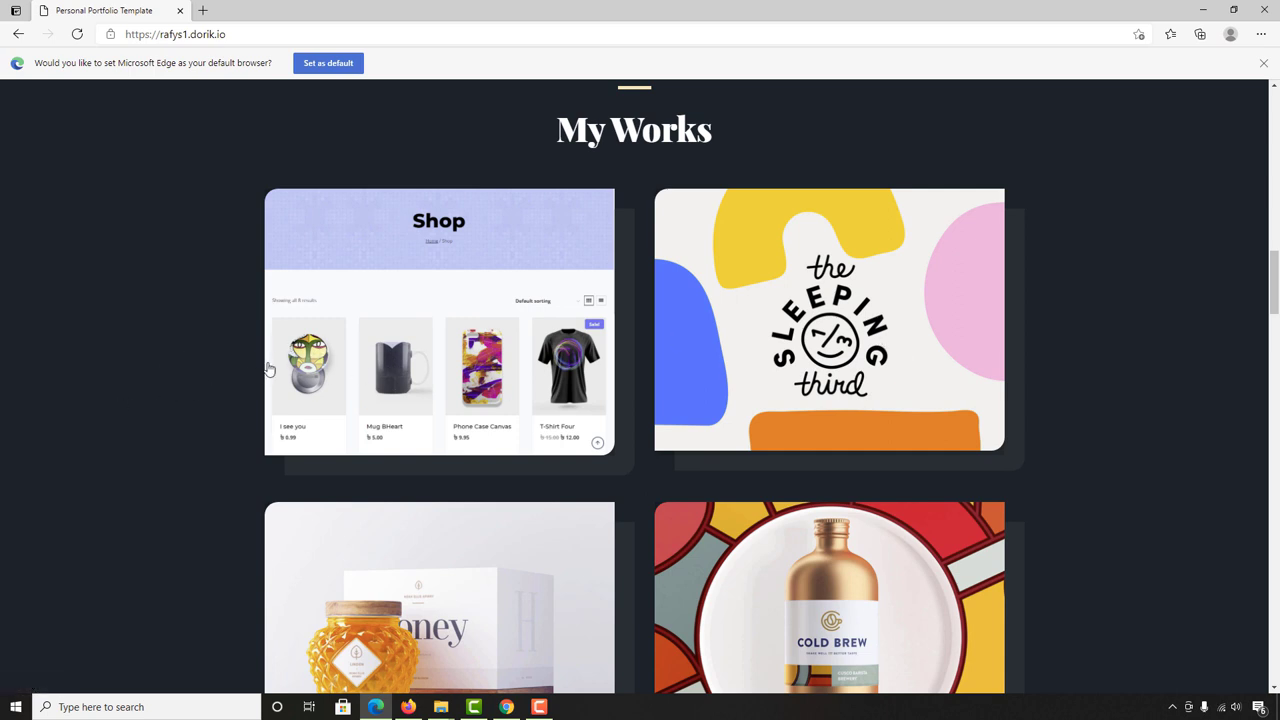
left_click(416, 332)
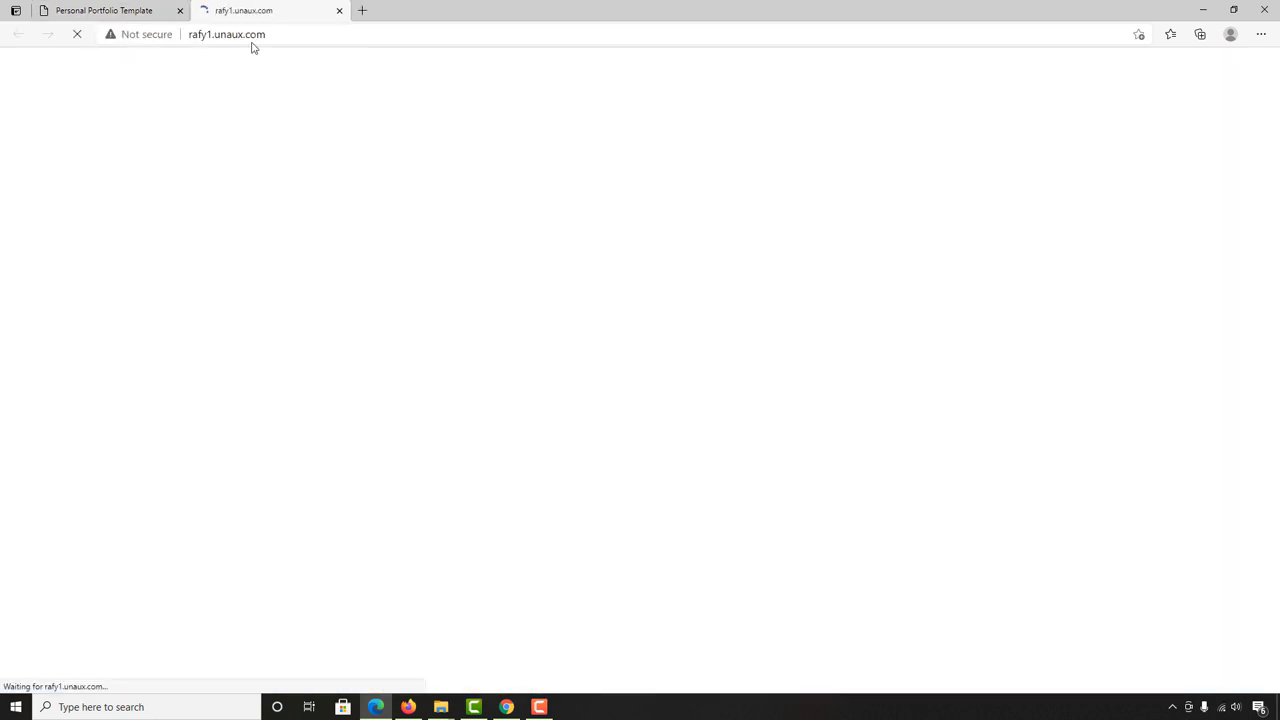
left_click(340, 11)
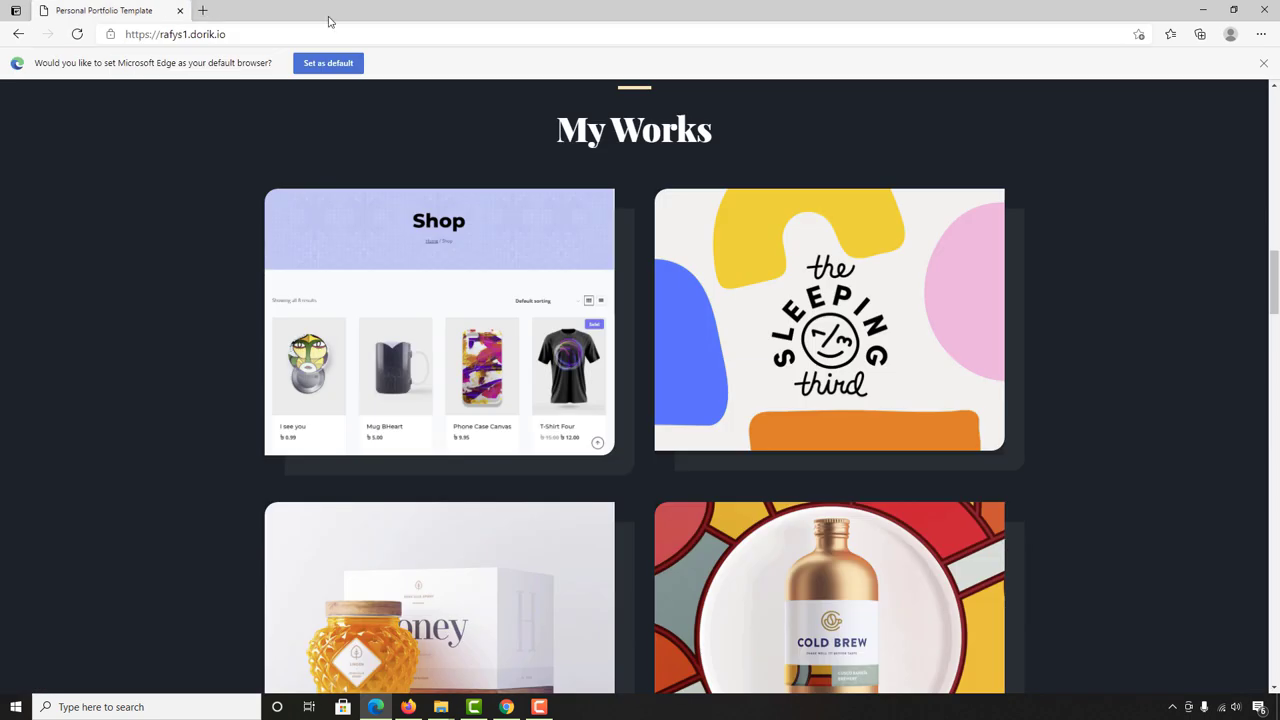
- Open the Shop project's rafy1.unaux.com store, browse it, and close it
left_click(376, 323)
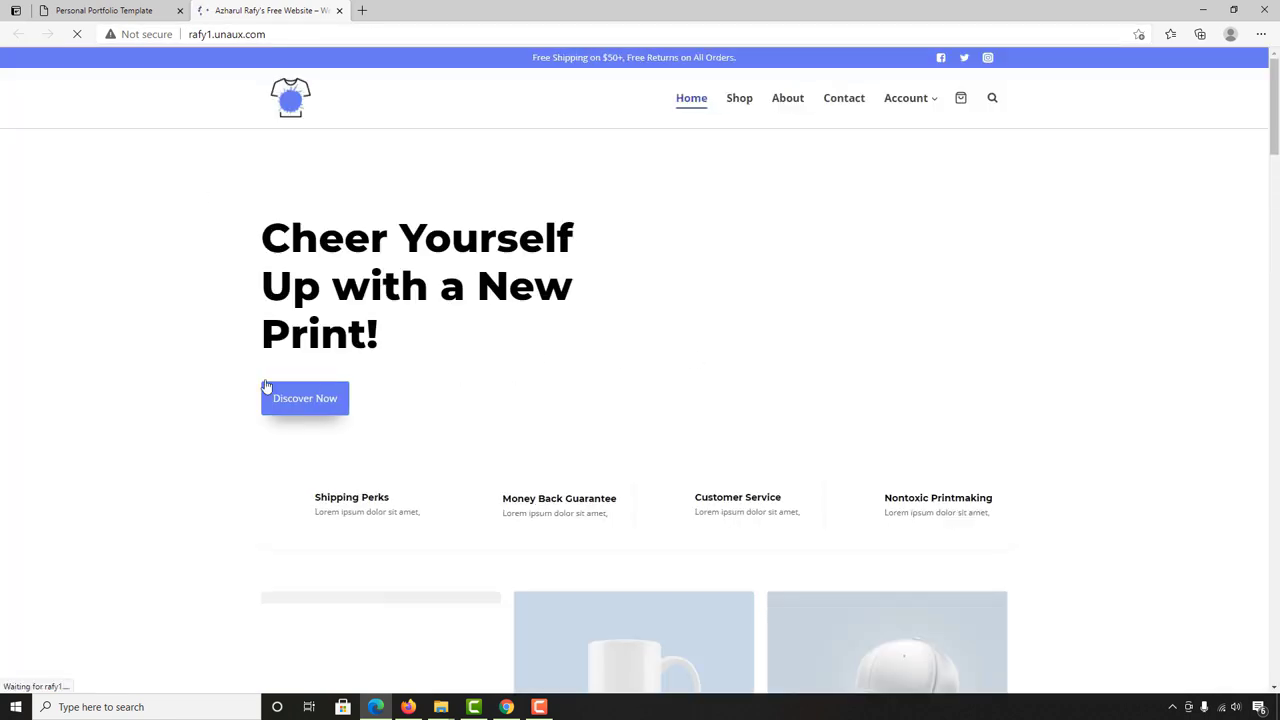
scroll(149, 257, "down", 10)
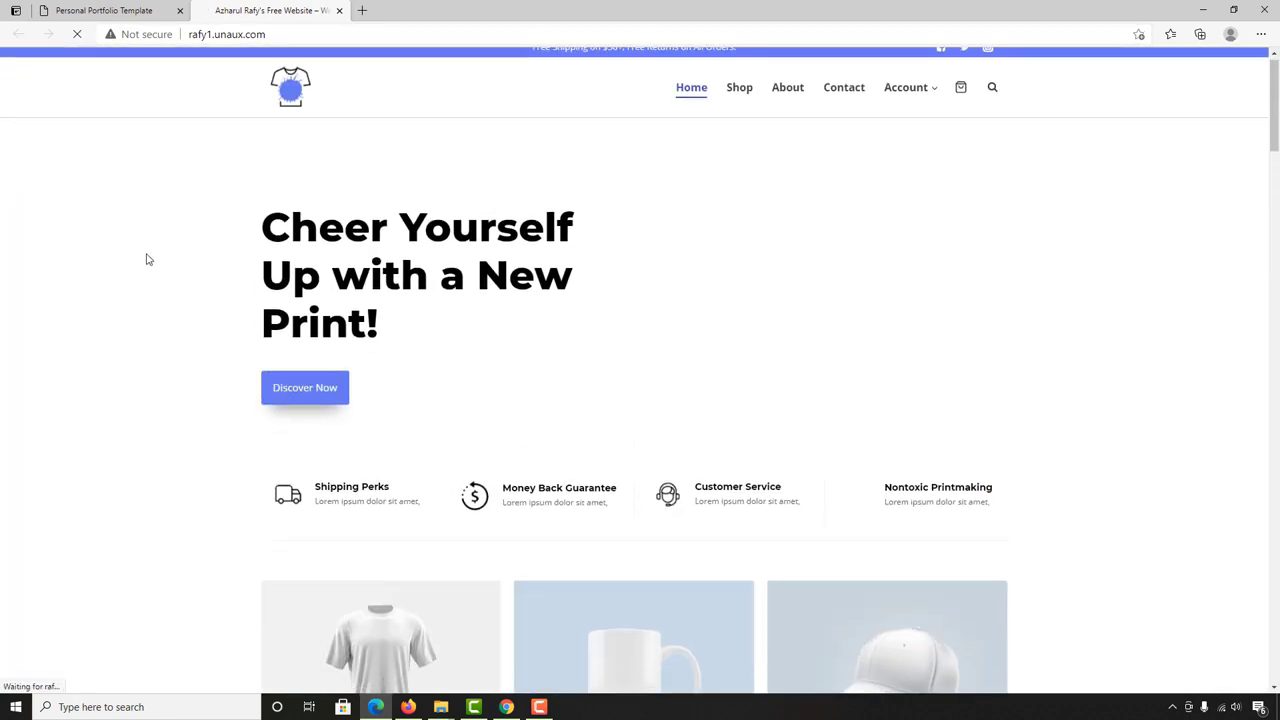
scroll(31, 368, "down", 15)
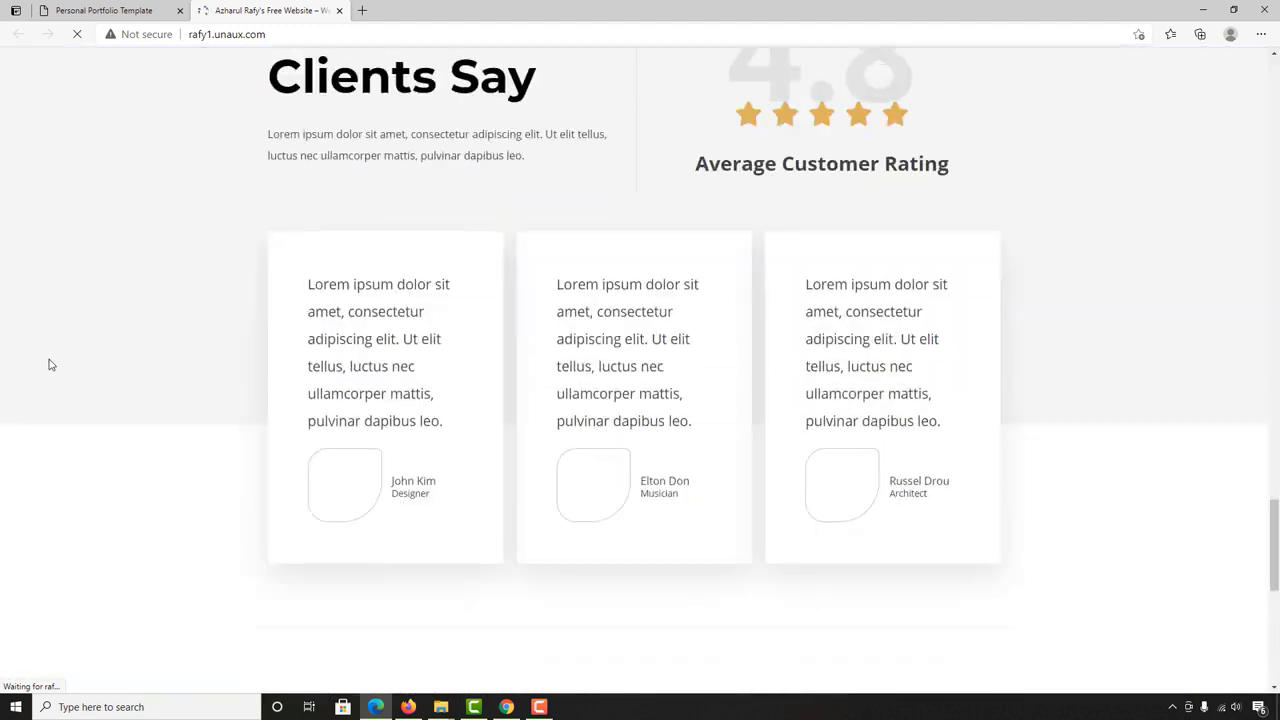
scroll(50, 364, "up", 8)
scroll(50, 364, "up", 10)
scroll(3, 400, "down", 8)
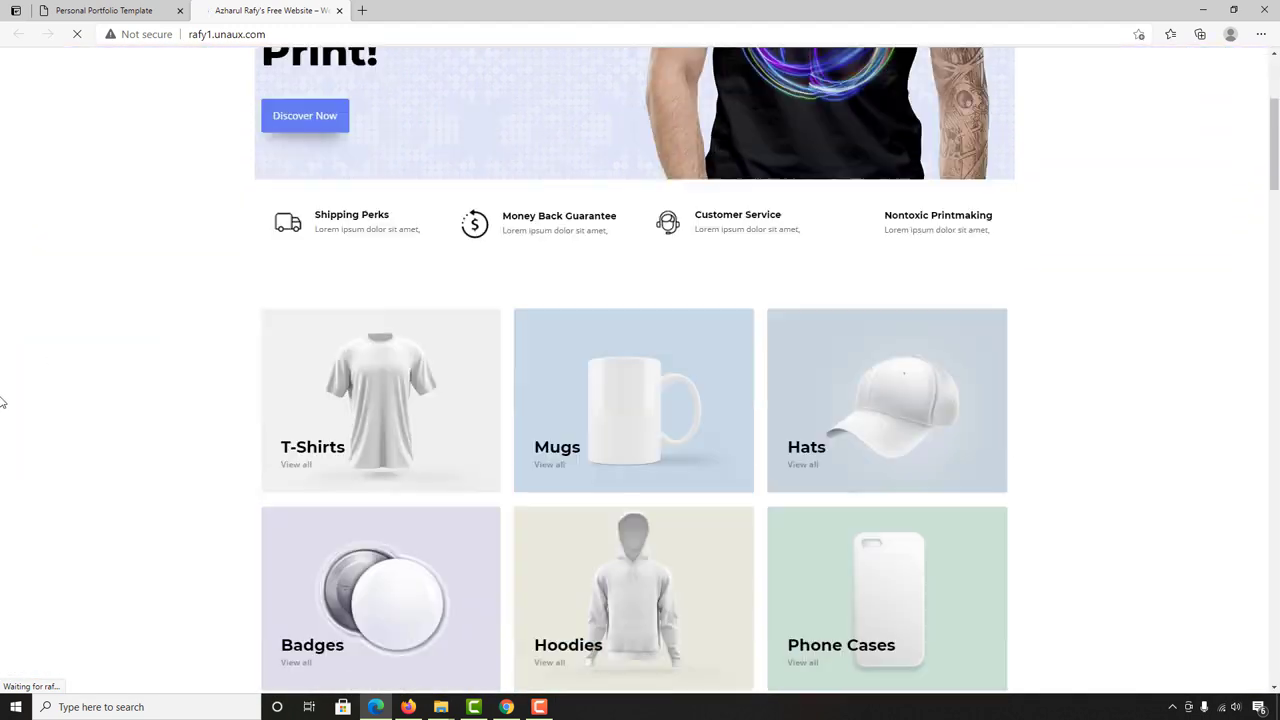
scroll(529, 366, "down", 10)
scroll(457, 377, "up", 3)
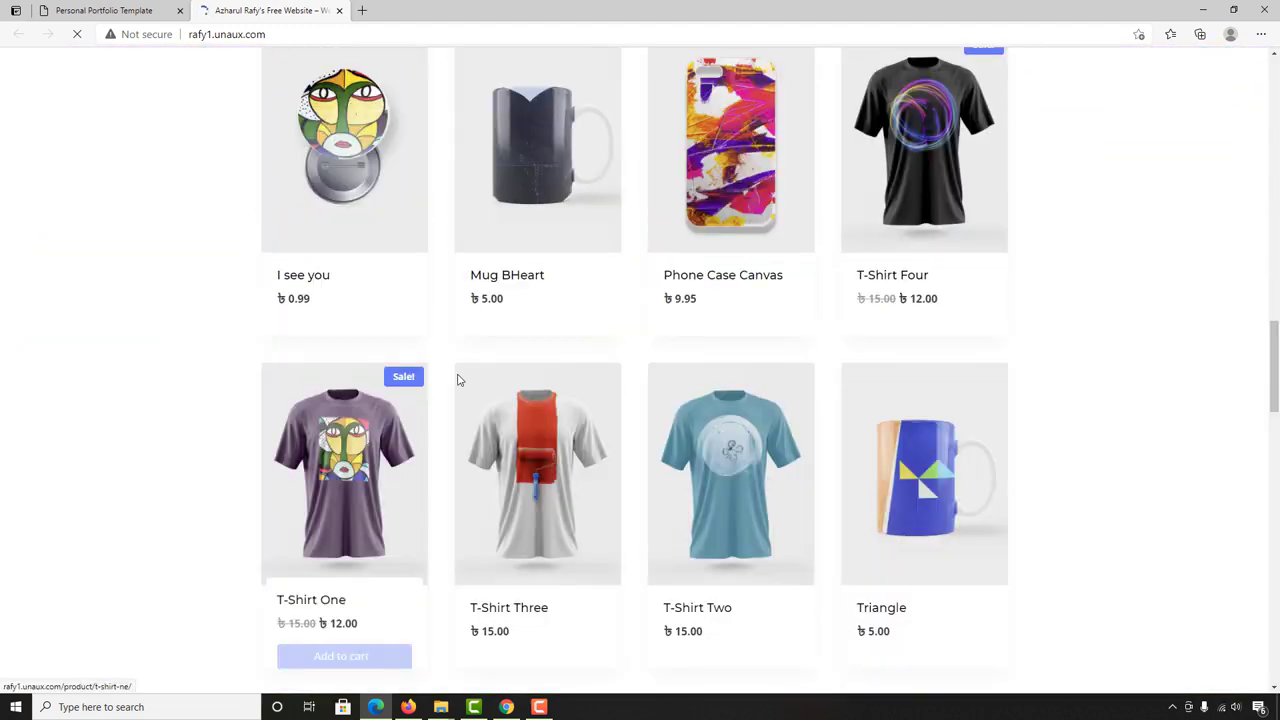
scroll(333, 390, "down", 4)
scroll(335, 393, "up", 20)
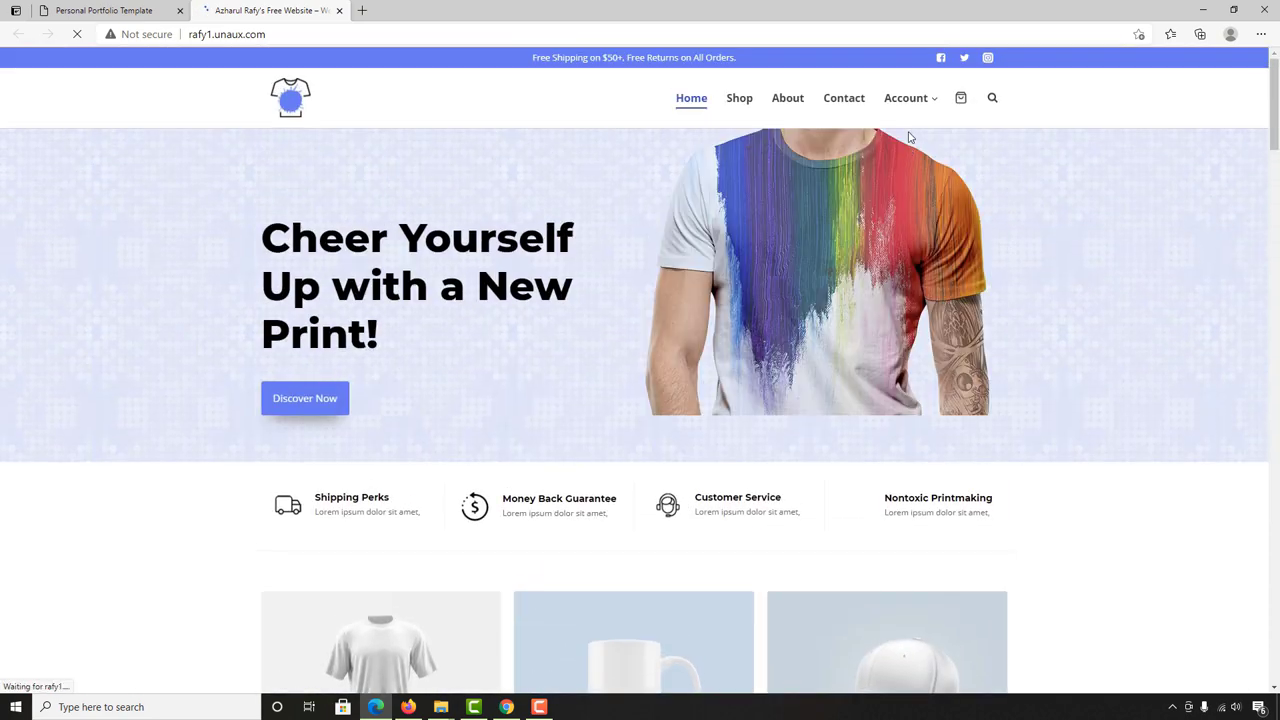
left_click(339, 10)
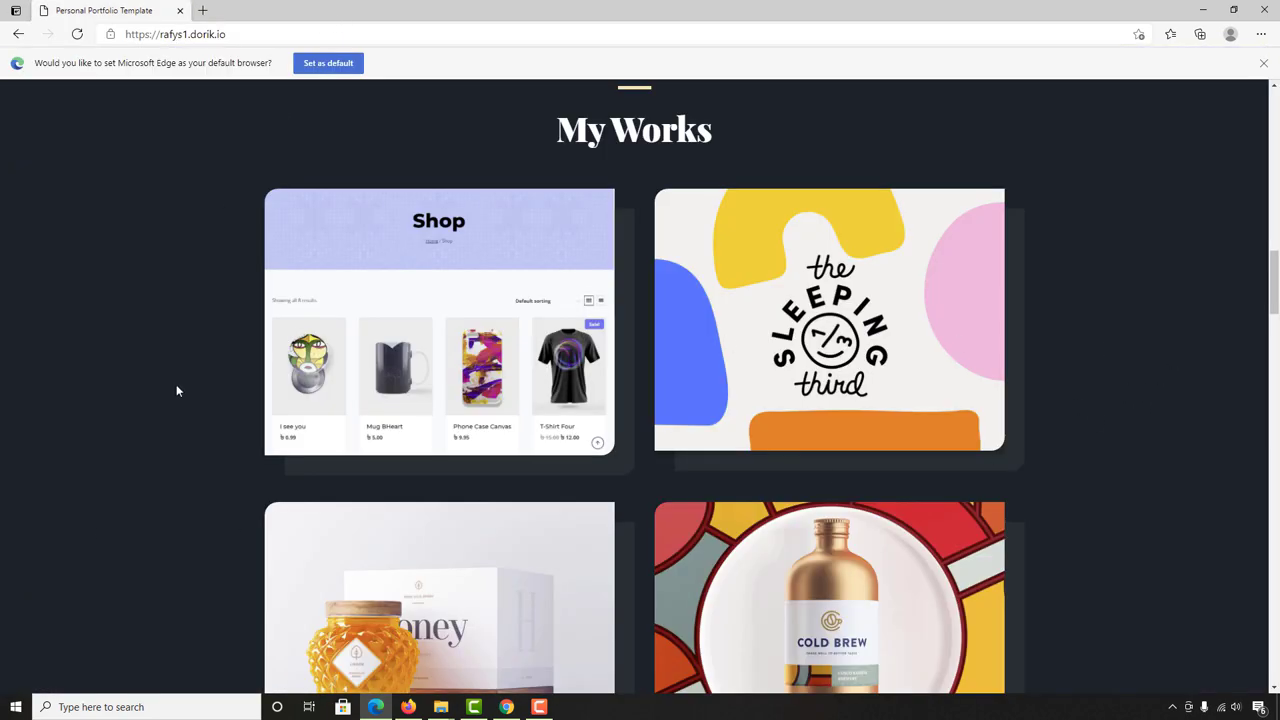
- In Chrome, close the Upwork, t-shirt store and portfolio preview tabs
left_click(1214, 7)
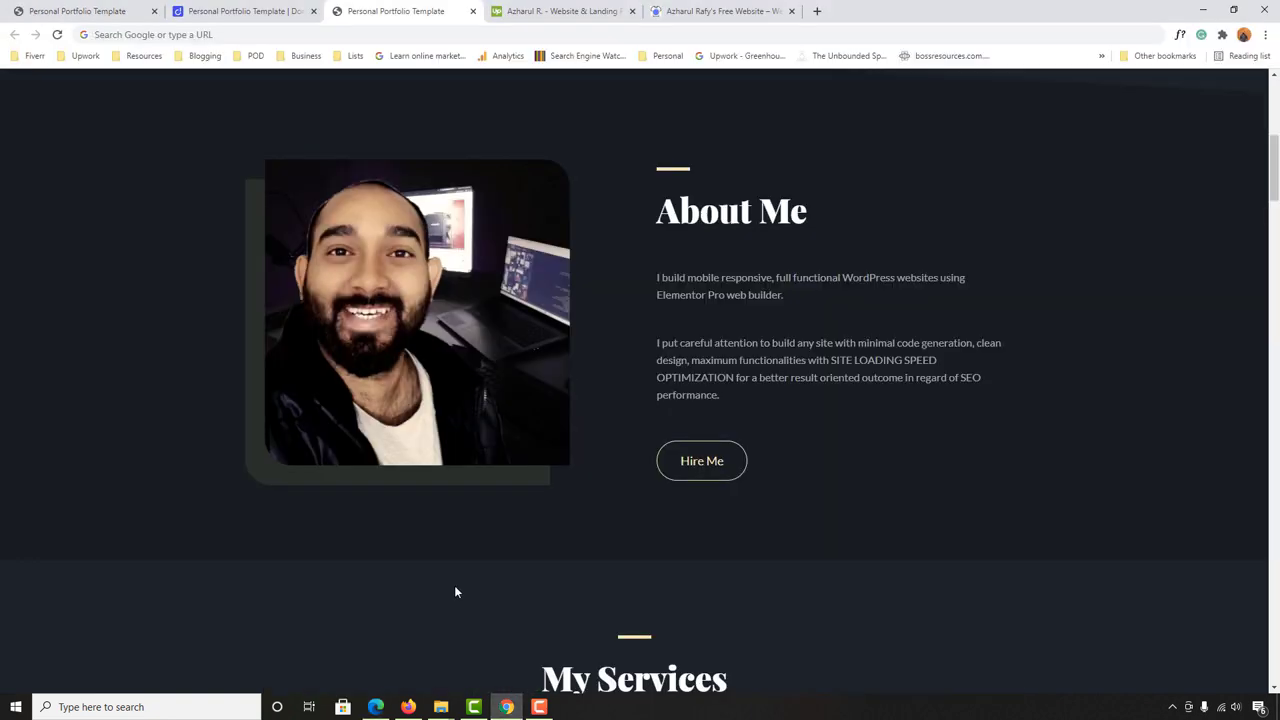
scroll(291, 589, "down", 1)
scroll(300, 578, "down", 4)
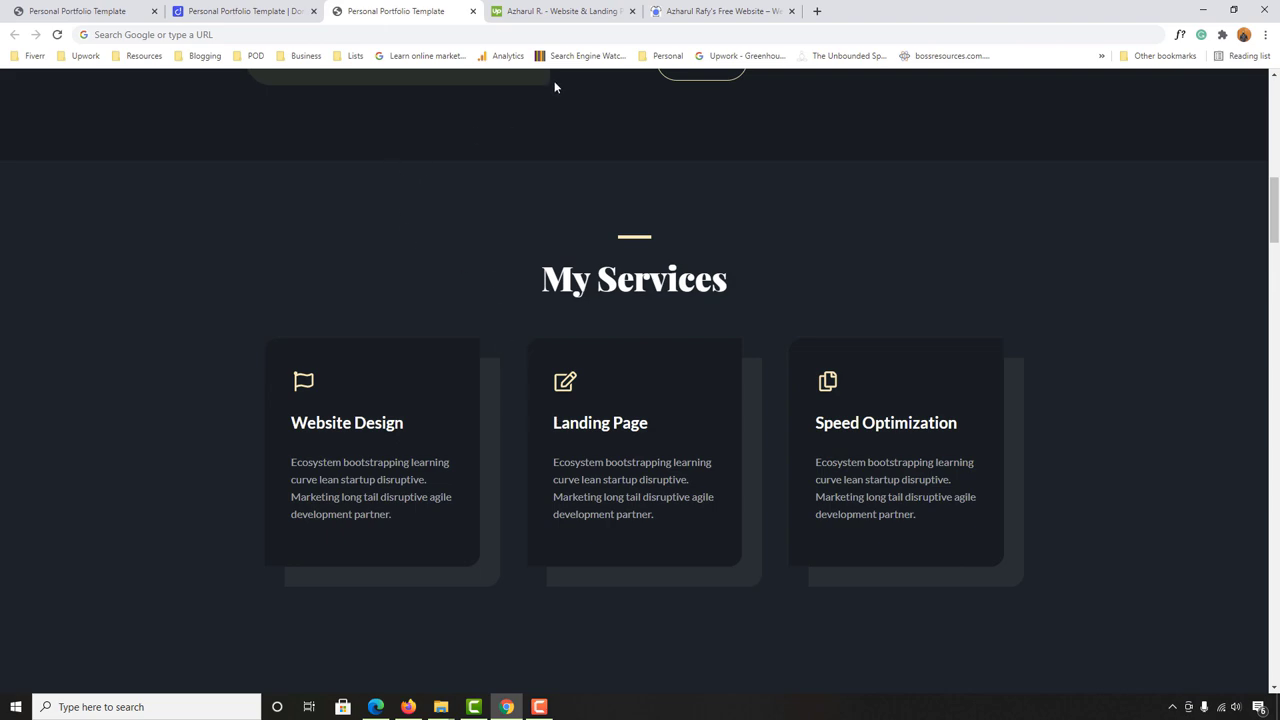
left_click(621, 10)
left_click(631, 12)
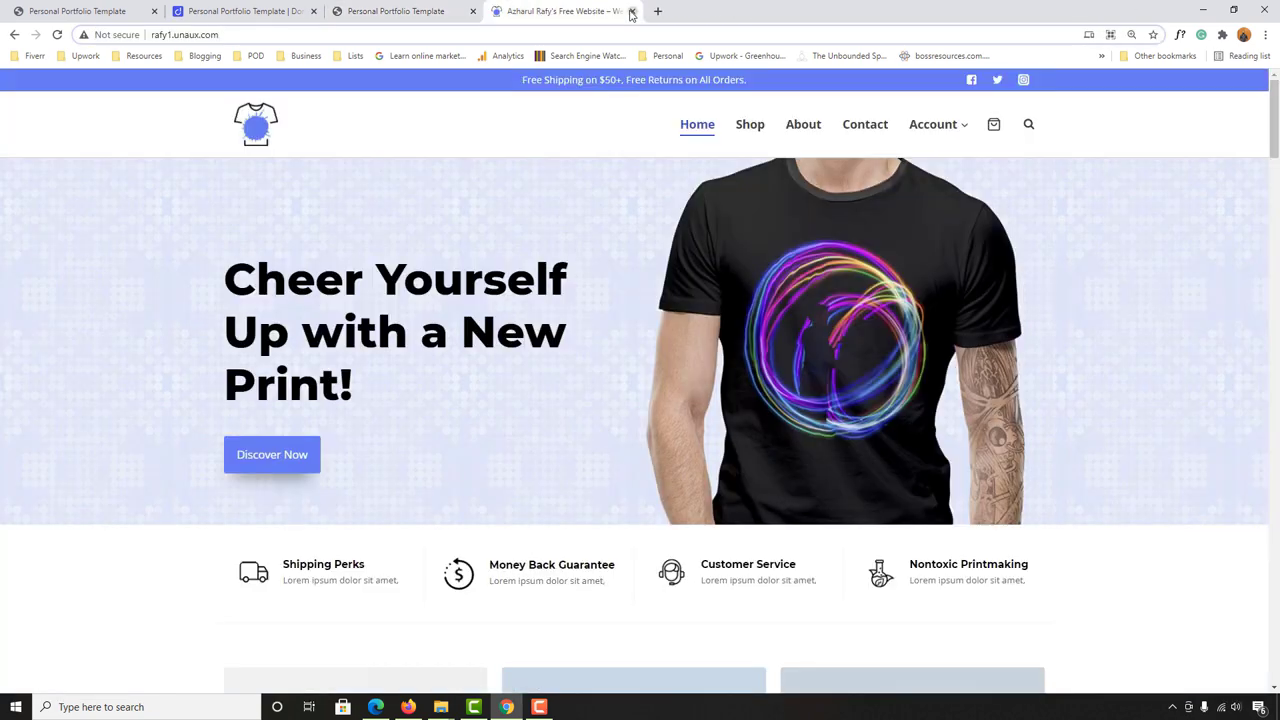
left_click(631, 12)
scroll(343, 234, "up", 3)
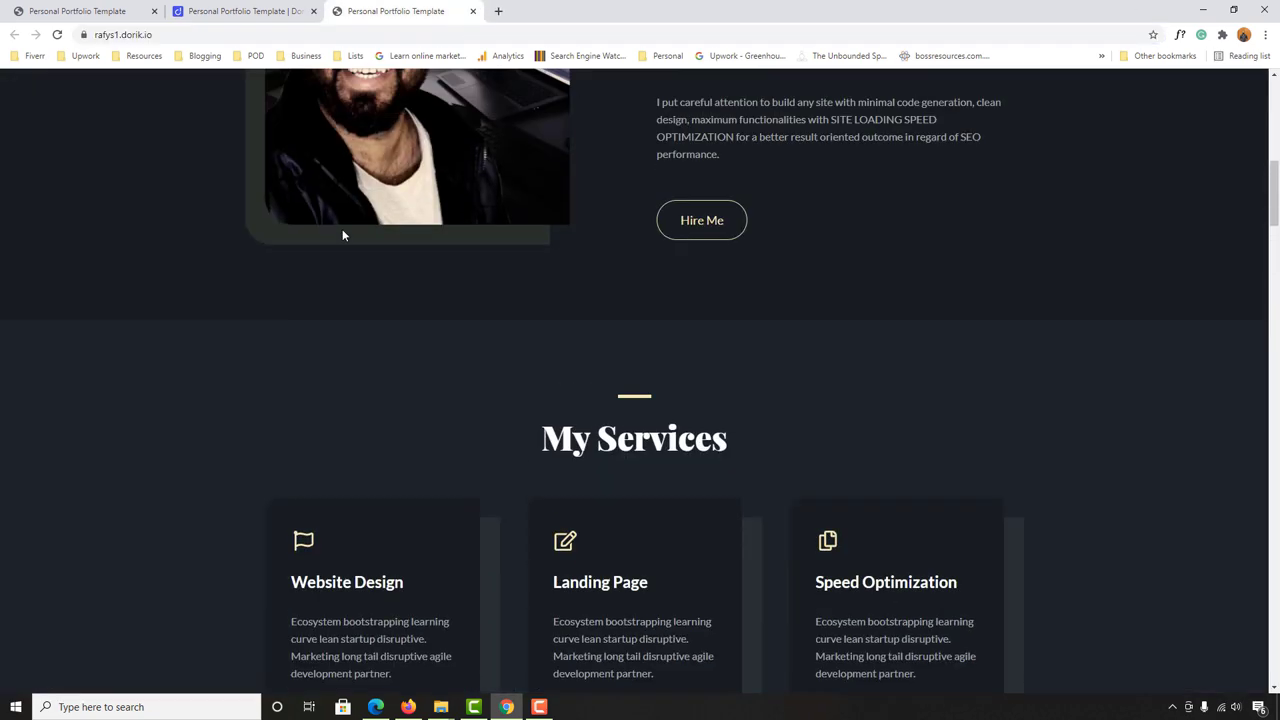
left_click(473, 11)
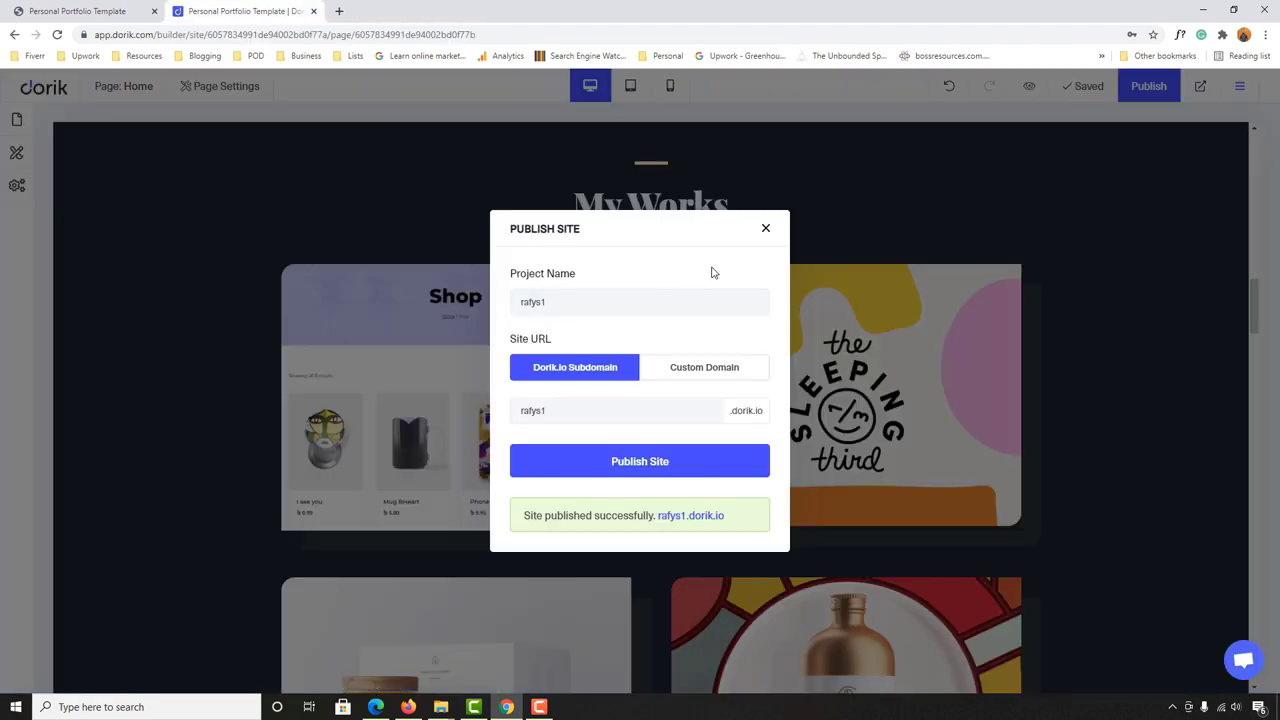
- Dismiss the publish confirmation and load all icons for the Landing Page card's icon
left_click(766, 230)
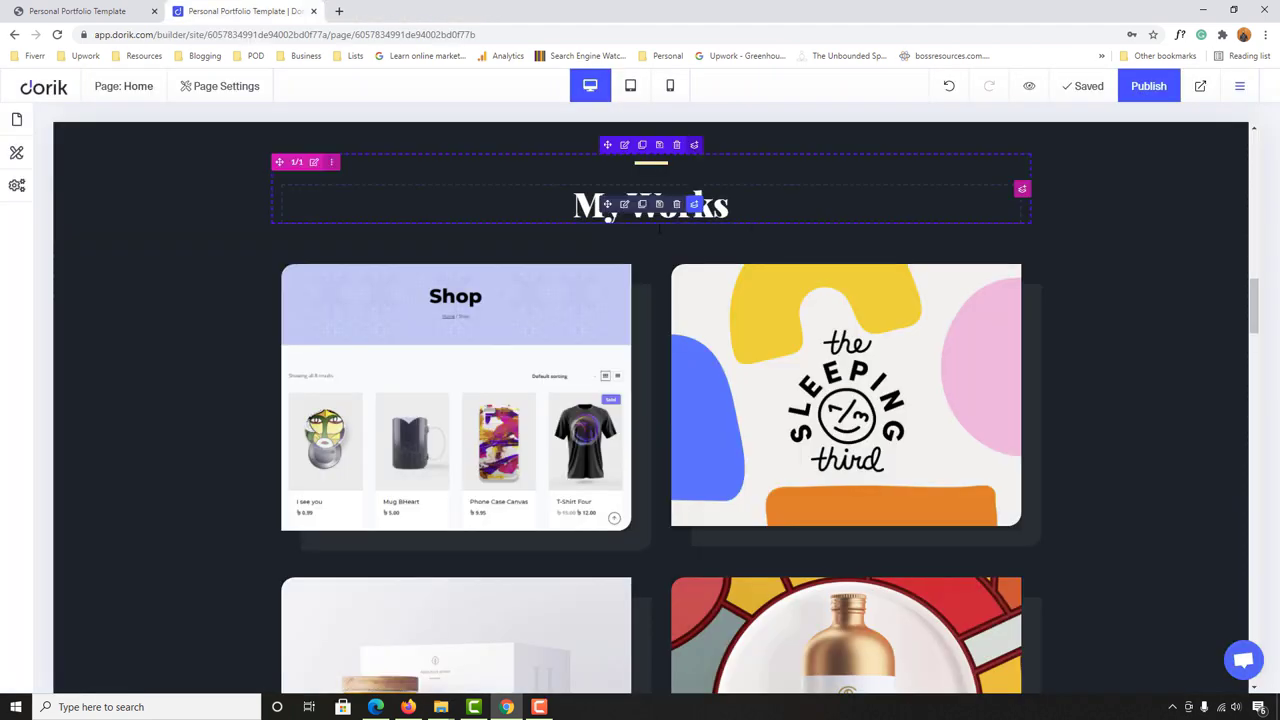
scroll(148, 500, "up", 5)
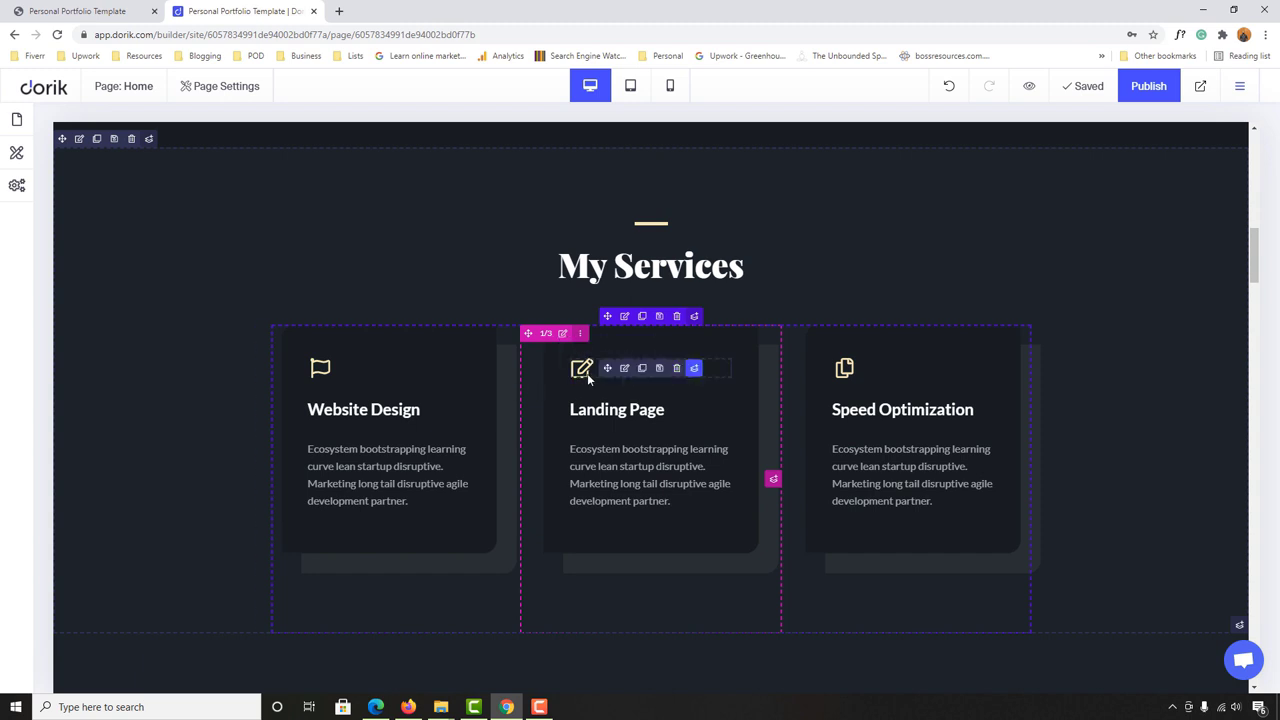
left_click(624, 370)
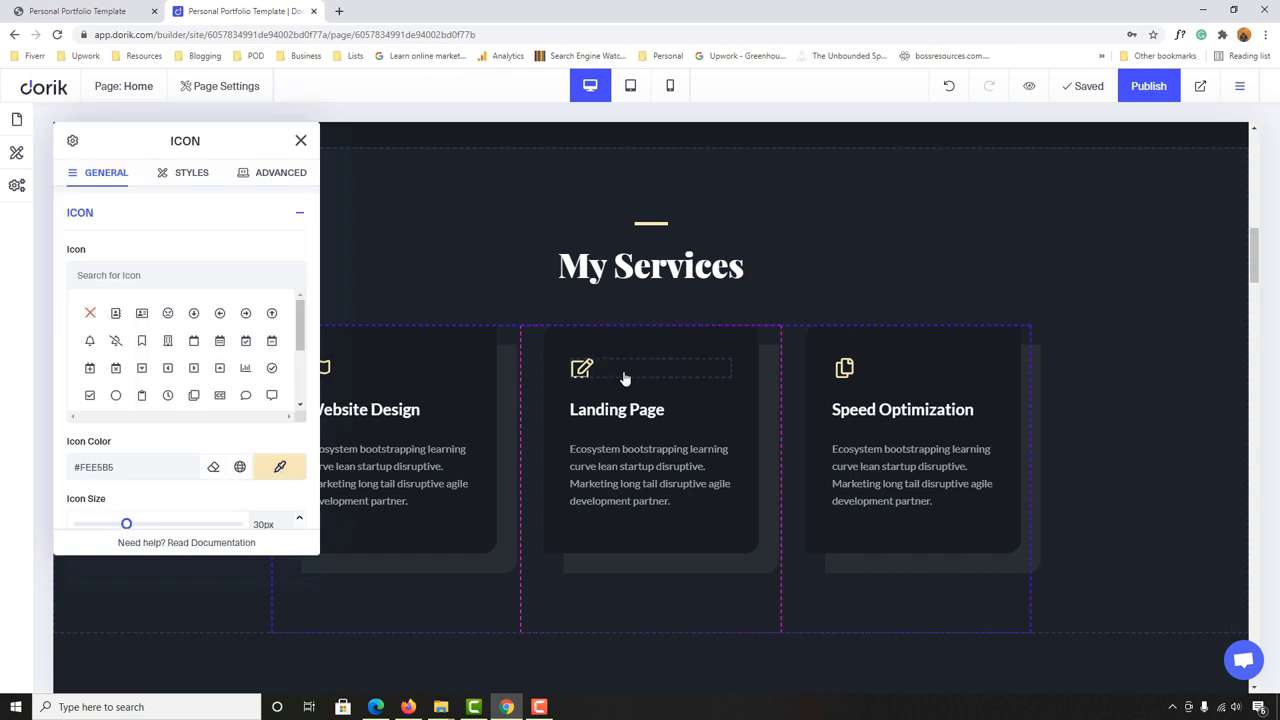
scroll(240, 345, "down", 1)
scroll(94, 388, "down", 2)
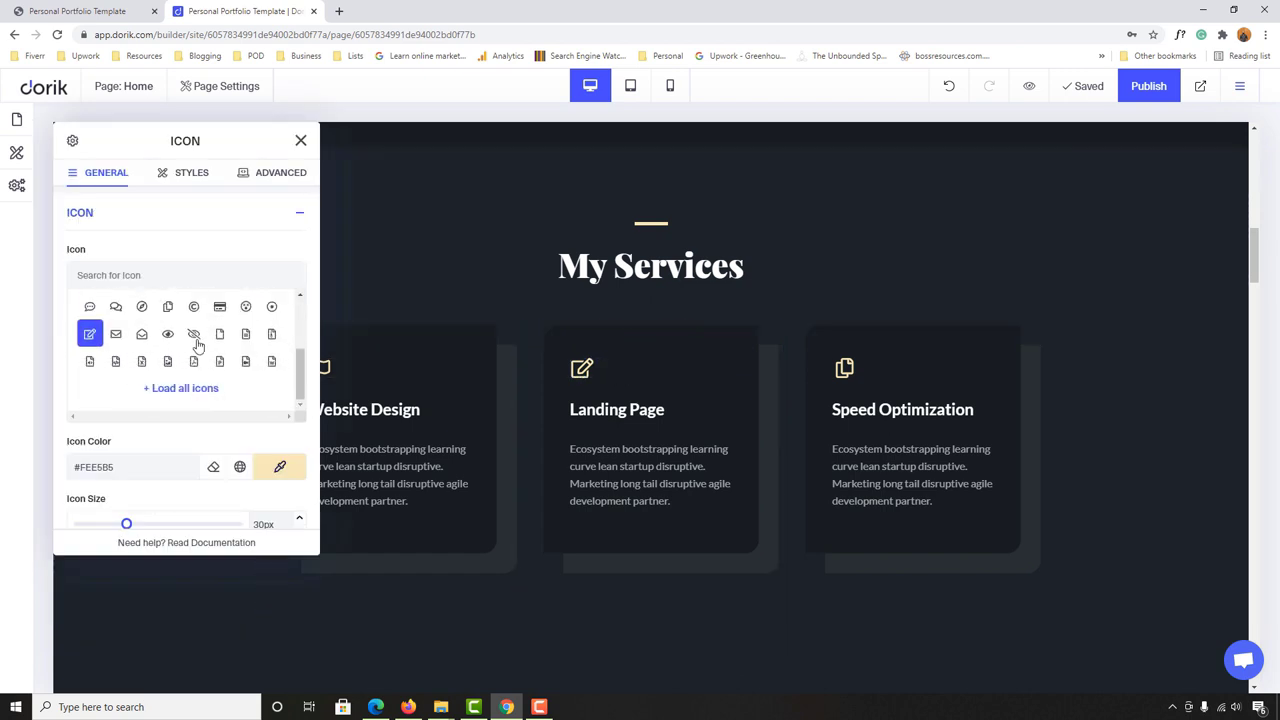
scroll(220, 370, "down", 1)
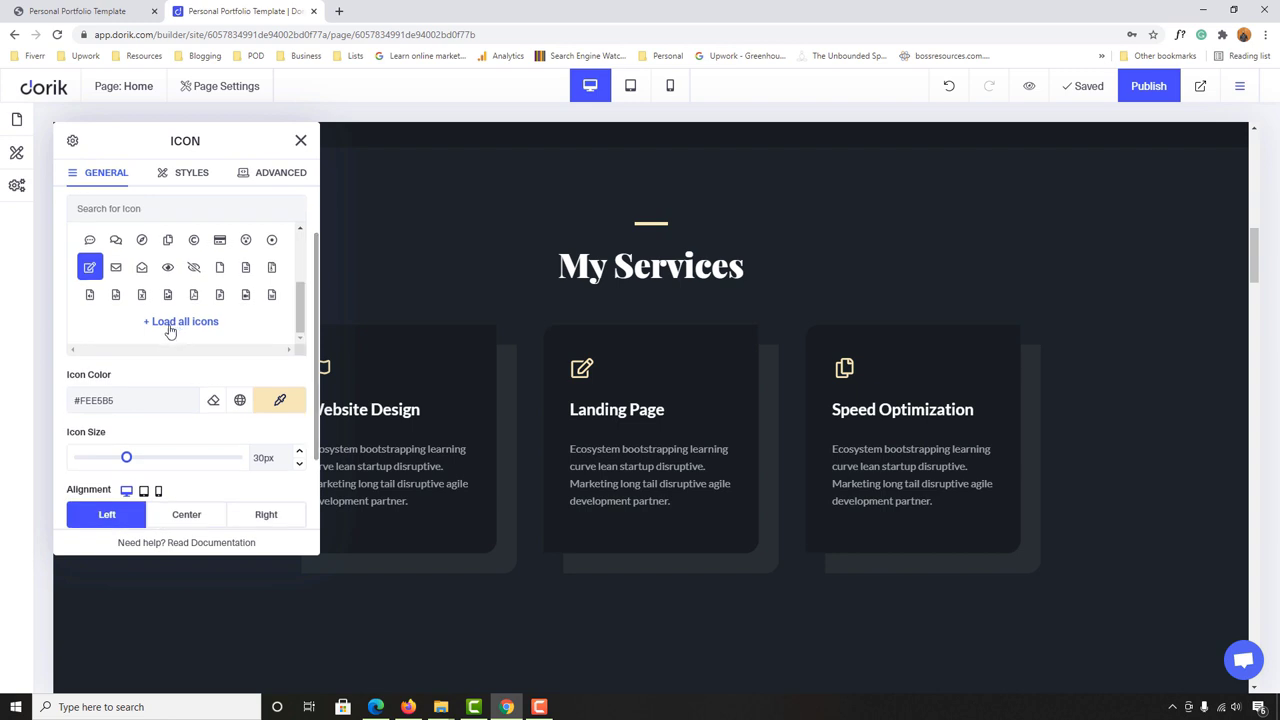
left_click(183, 323)
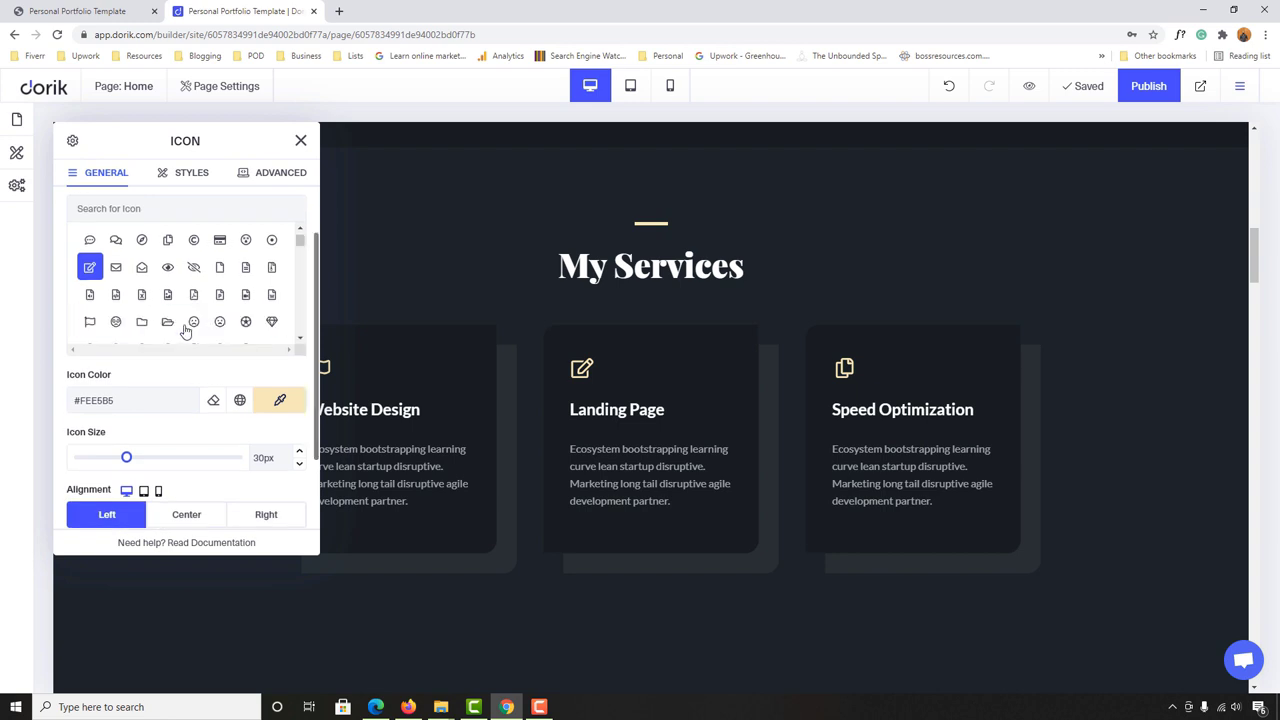
- Swap the Landing Page pencil icon for the check-circle icon
left_click(145, 209)
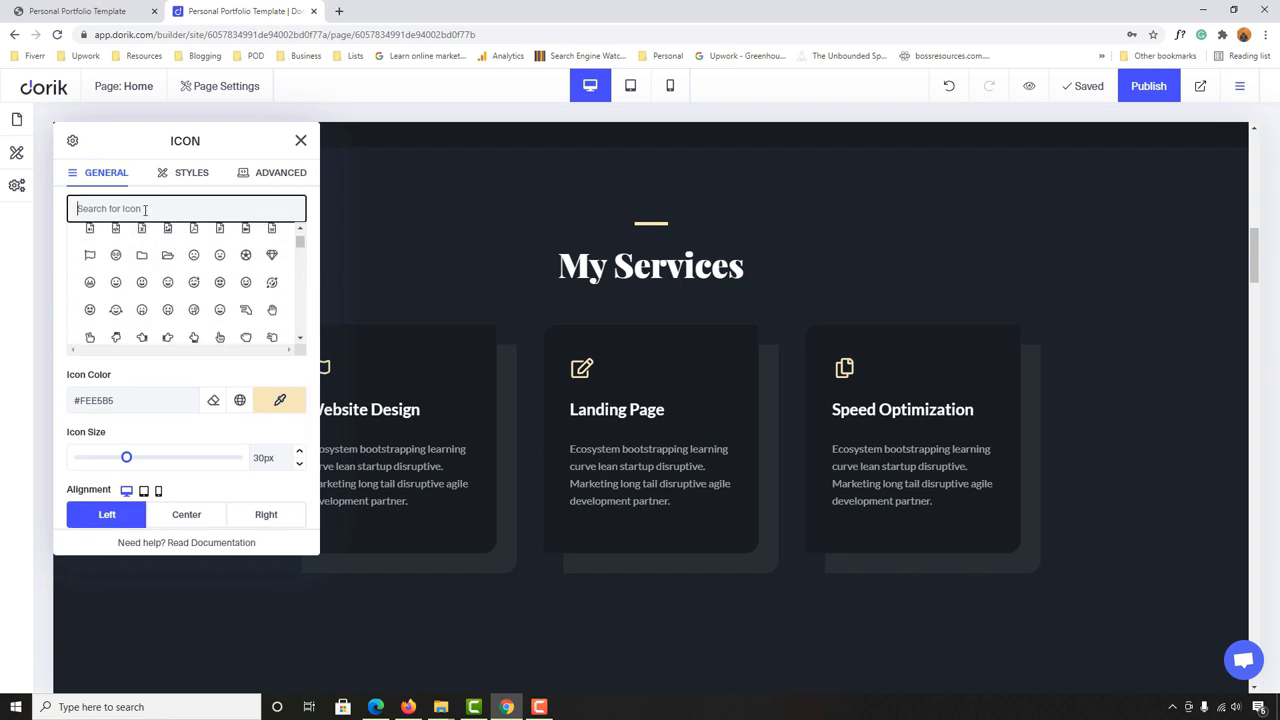
type("web")
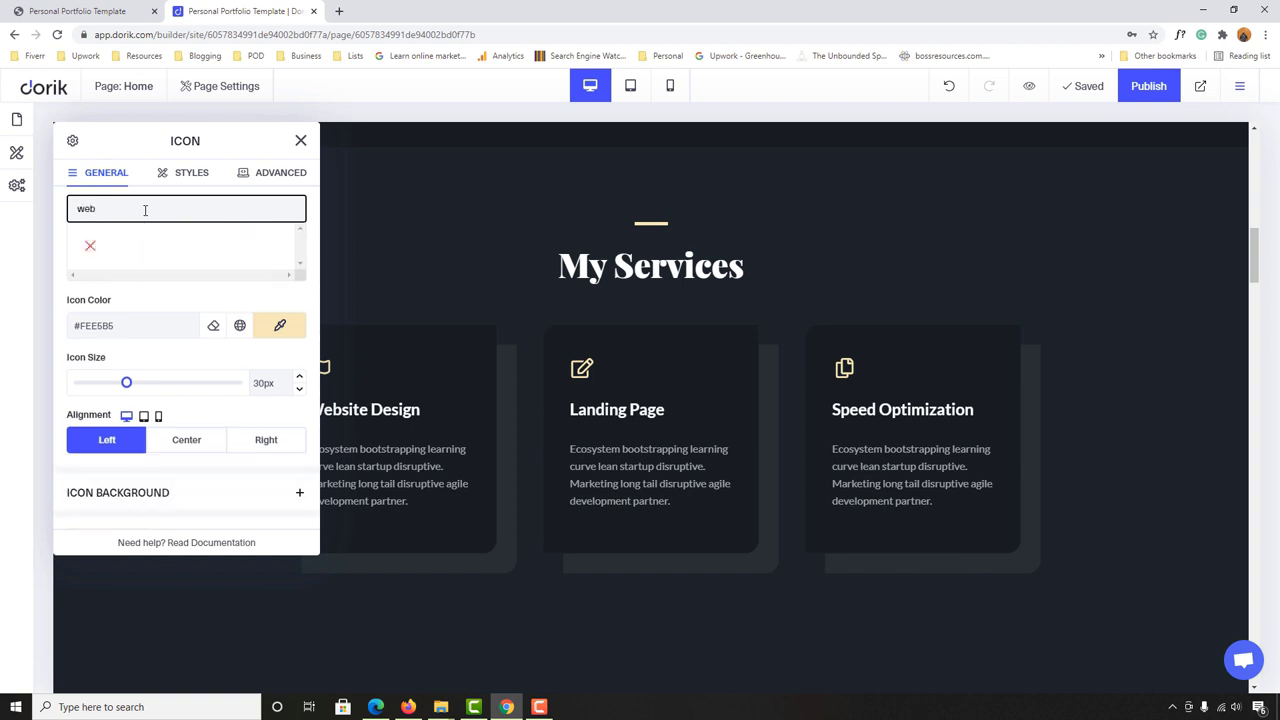
double_click(140, 277)
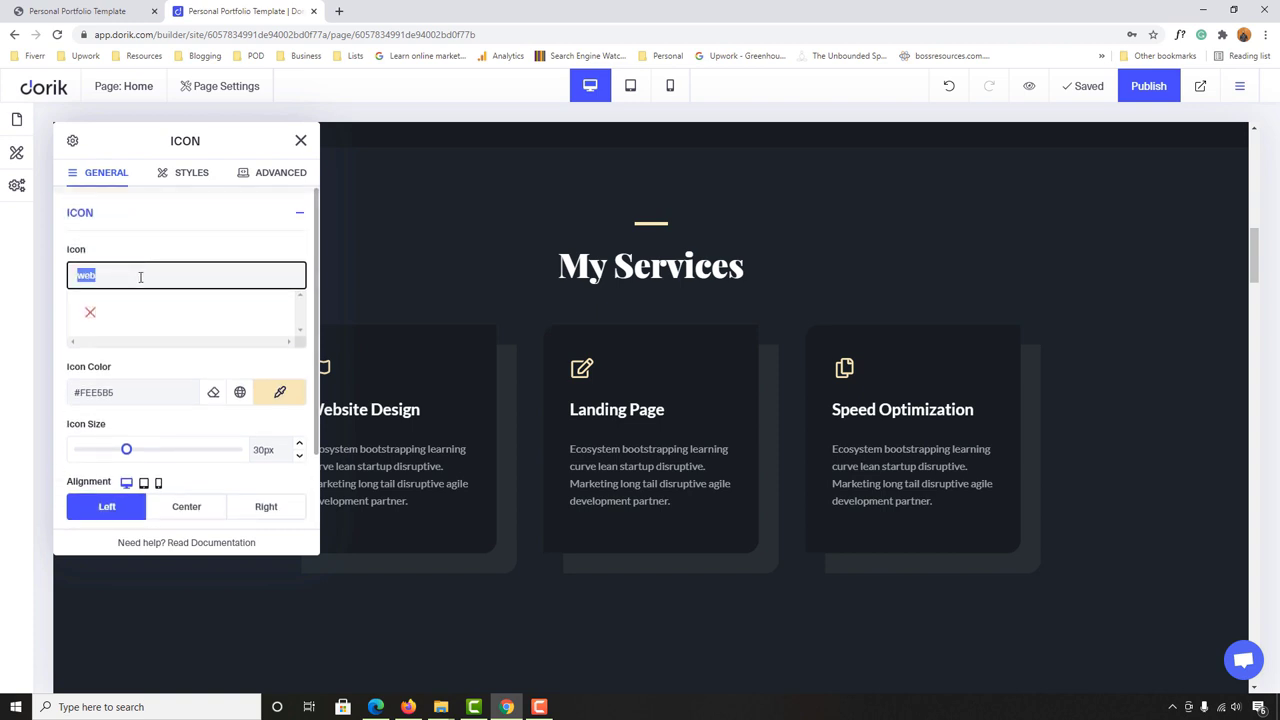
key("BackSpace")
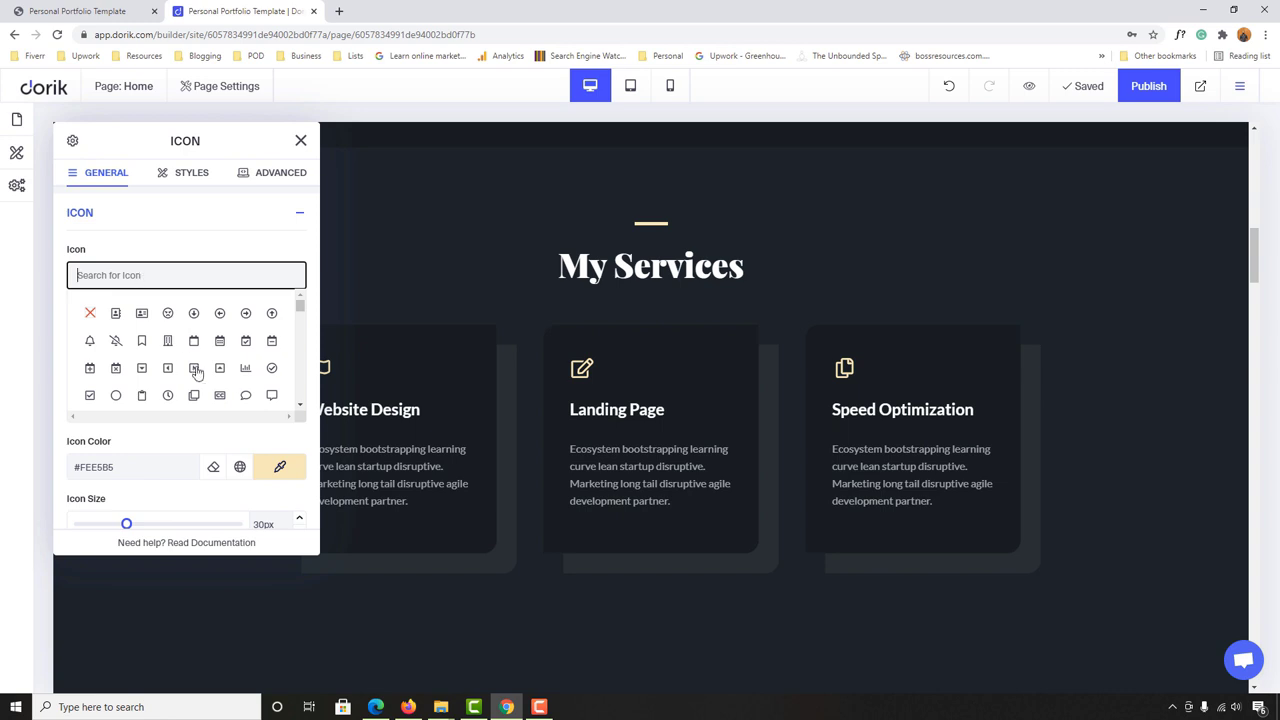
scroll(270, 355, "down", 1)
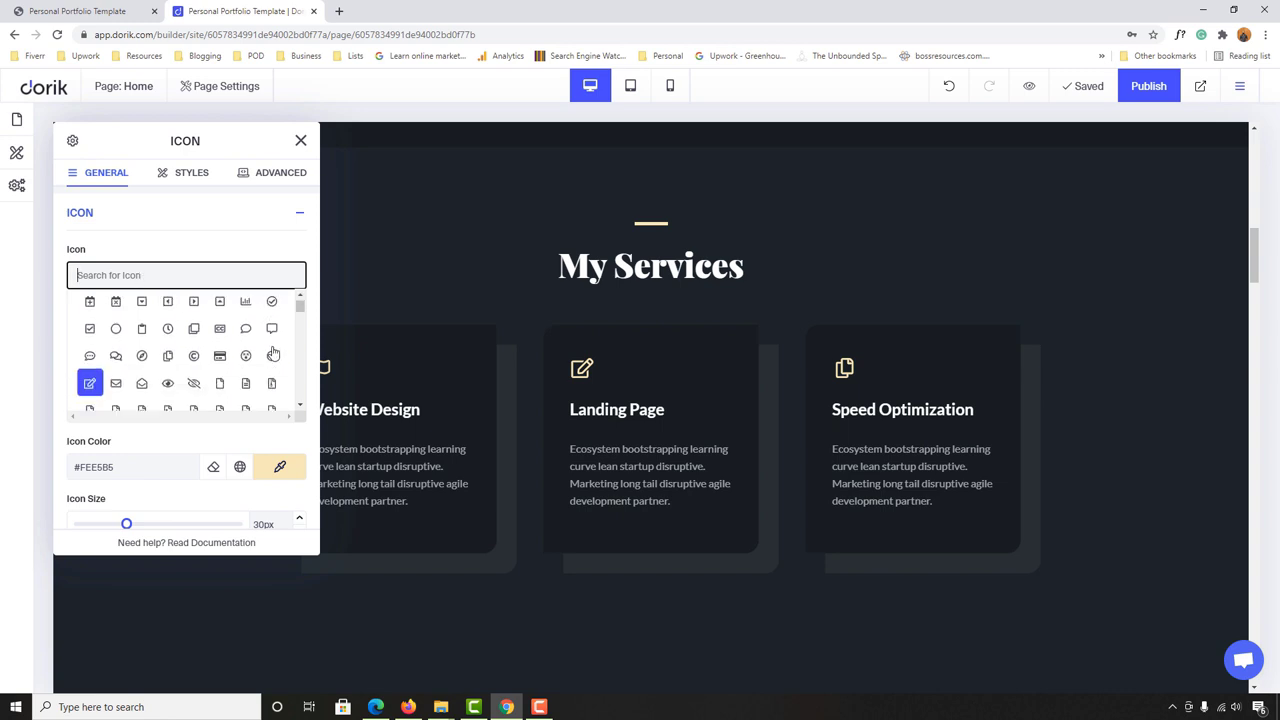
left_click(272, 304)
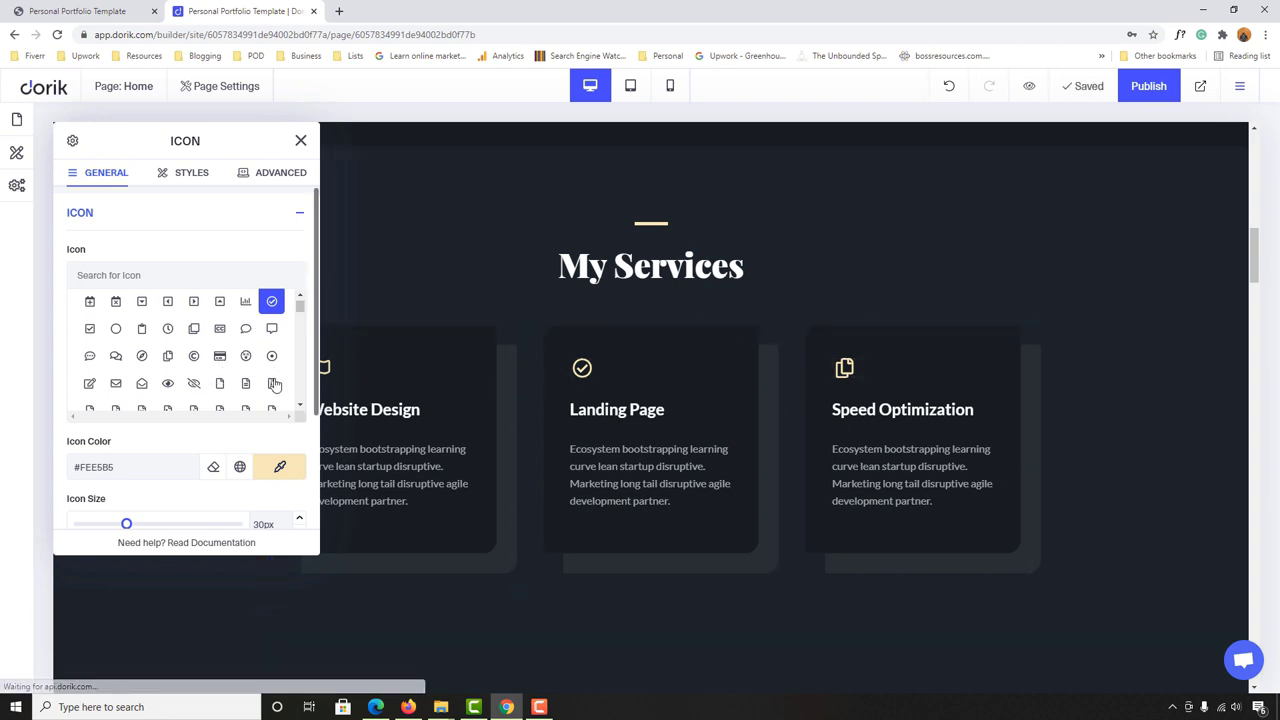
left_click(300, 141)
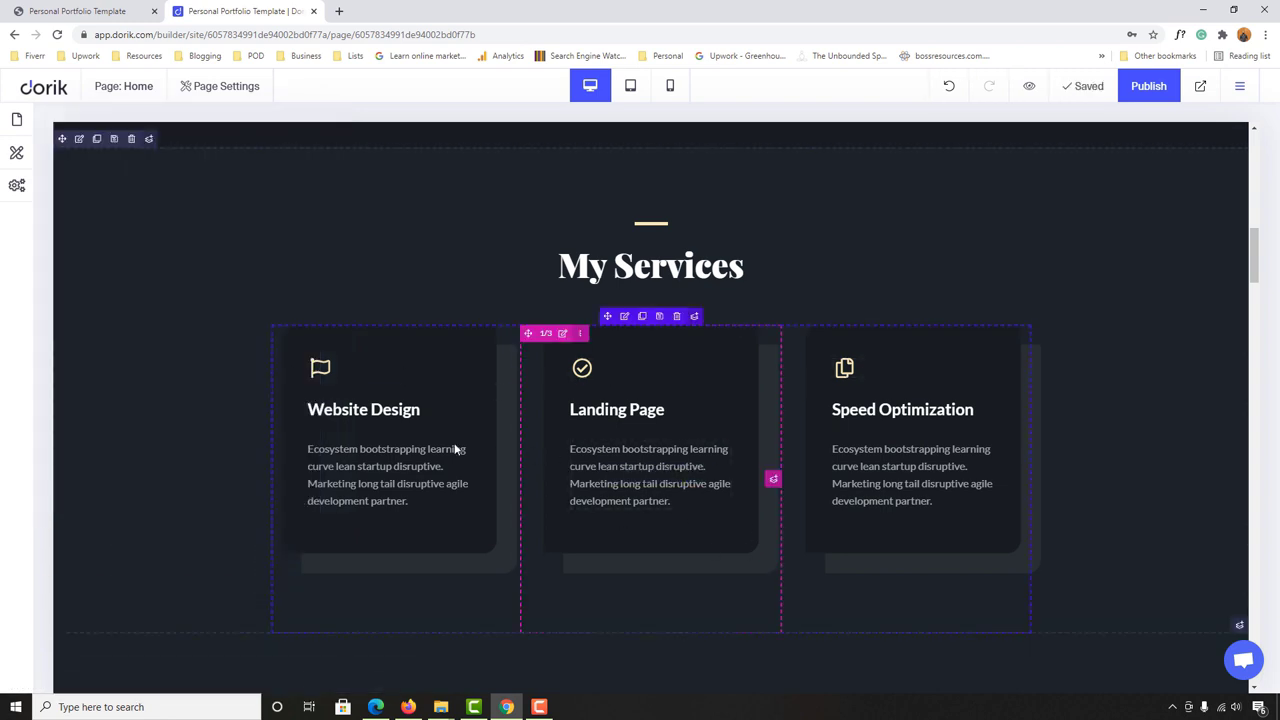
- Scroll down past My Works to the eight Skills & Tools cards
scroll(150, 515, "down", 5)
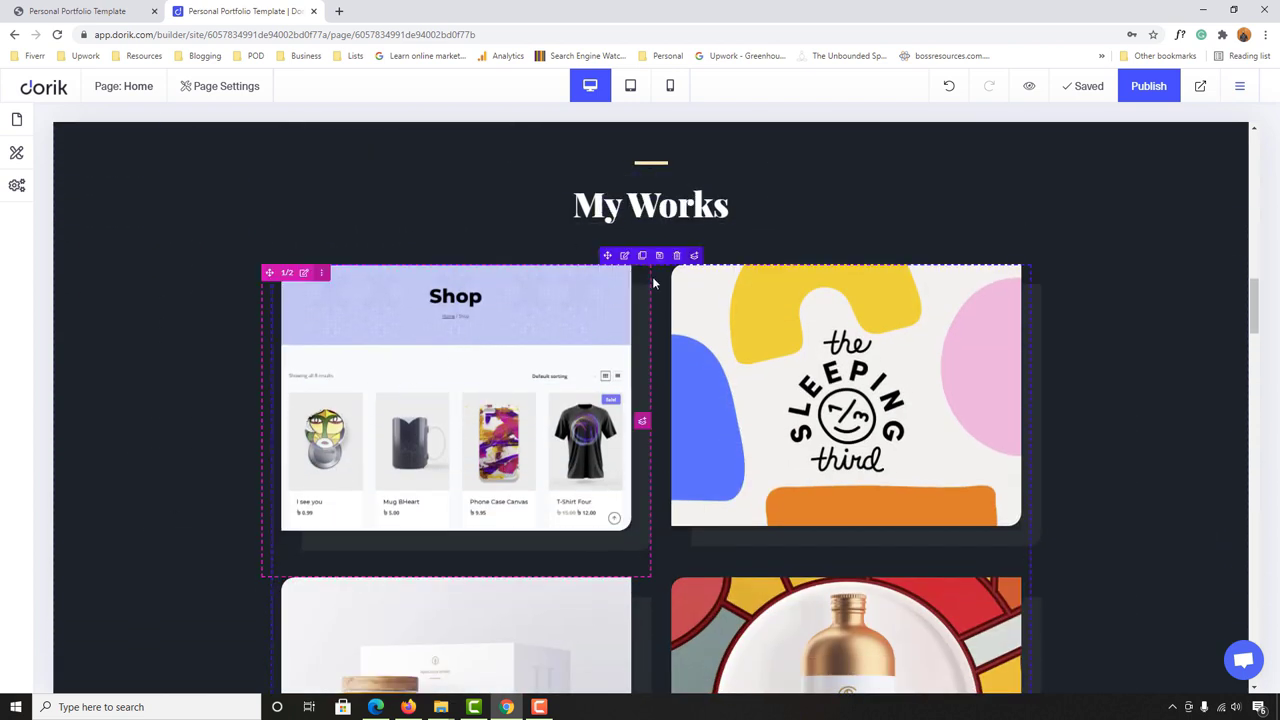
scroll(400, 375, "down", 1)
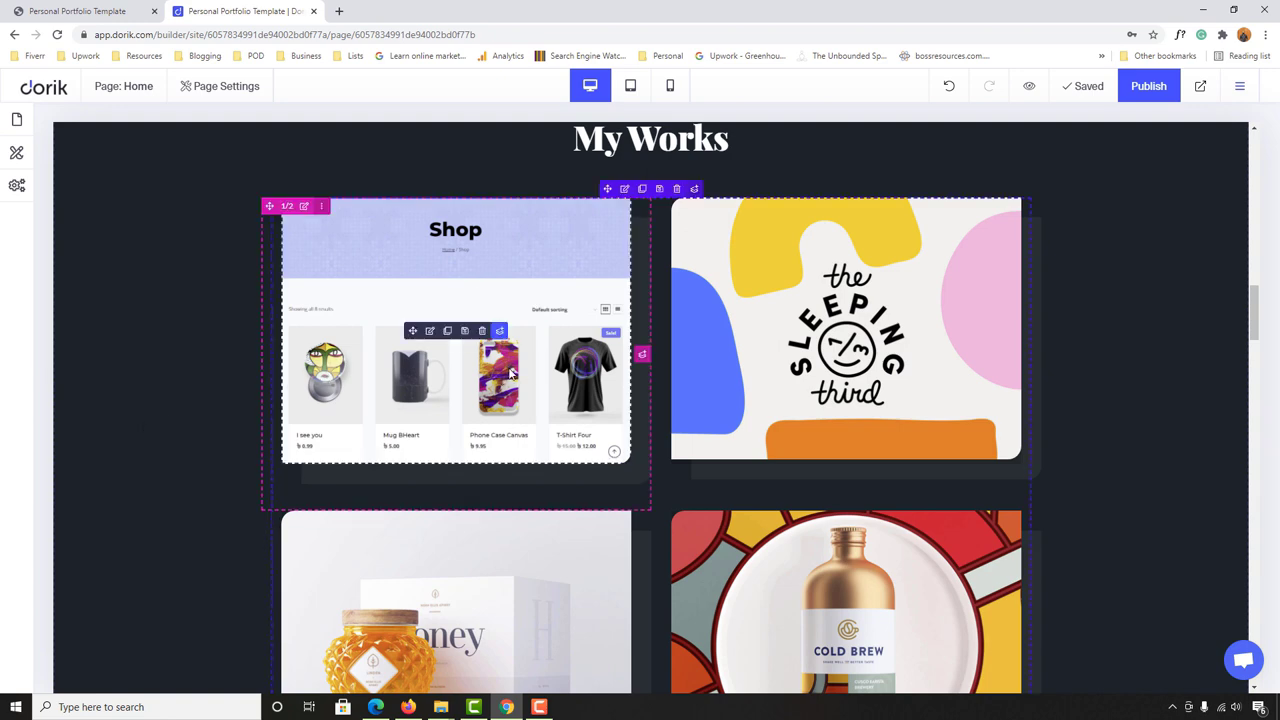
scroll(440, 405, "down", 1)
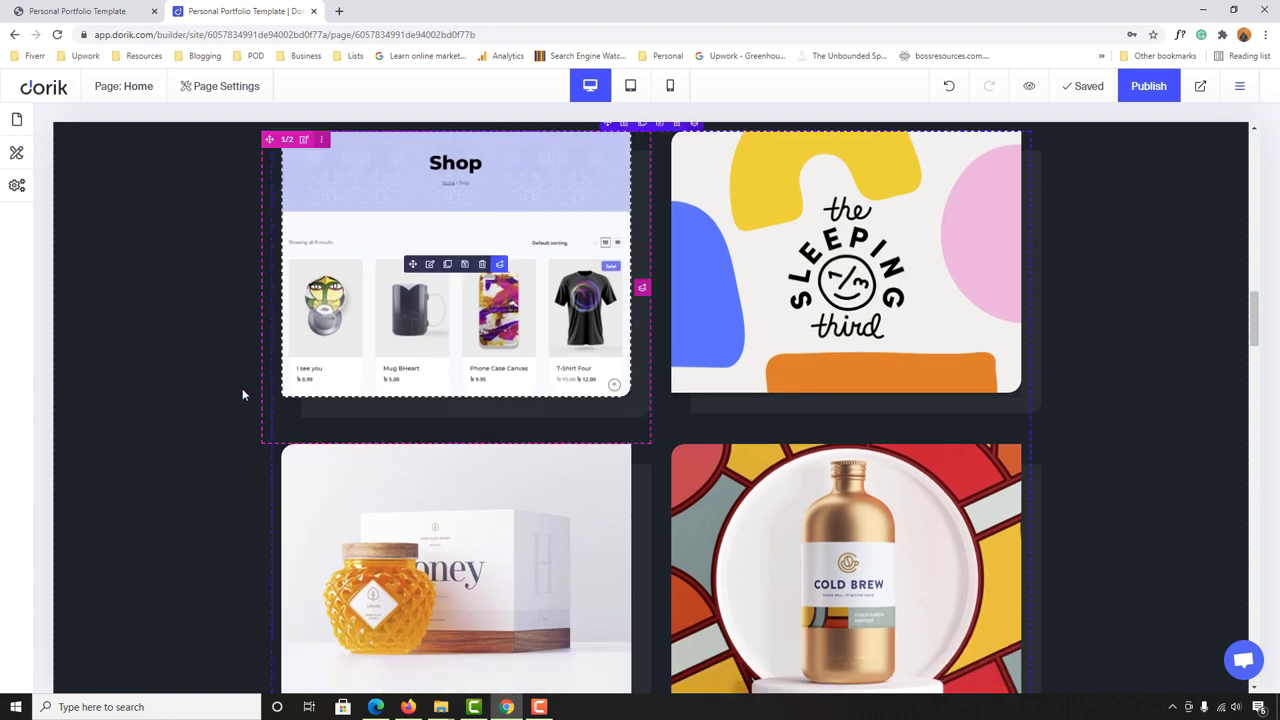
scroll(183, 434, "down", 2)
scroll(200, 420, "down", 1)
scroll(320, 360, "up", 2)
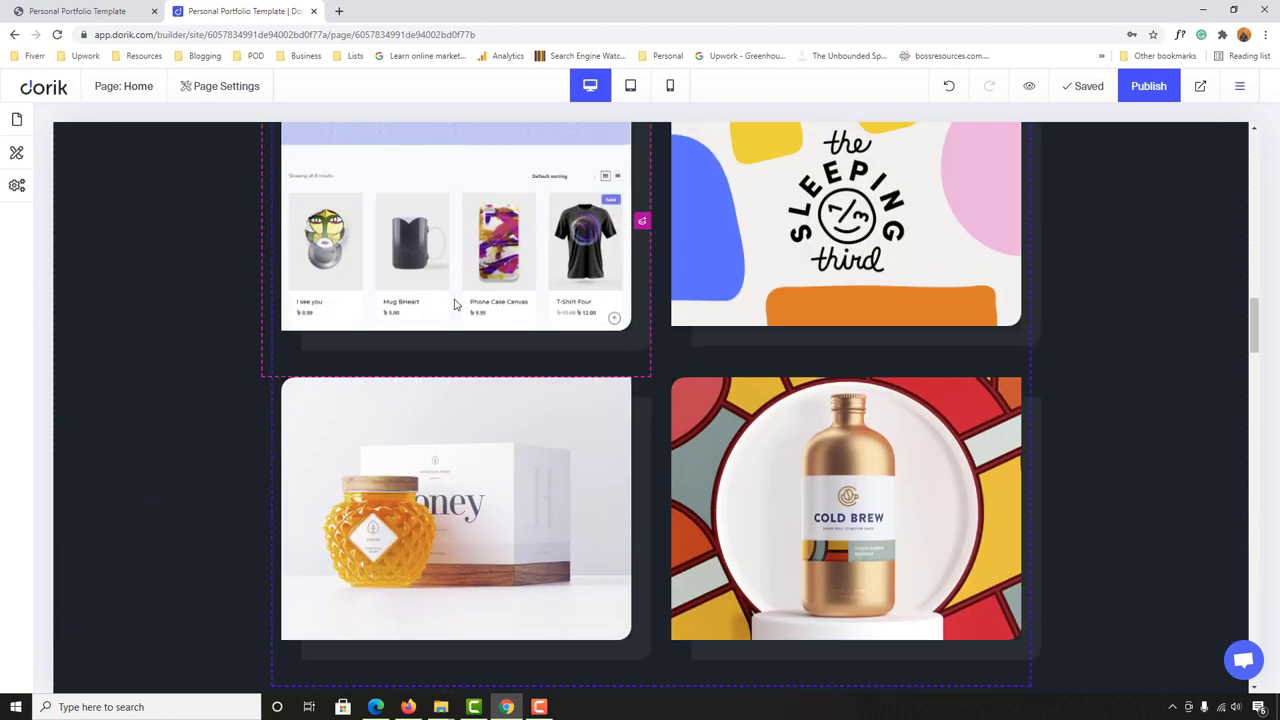
scroll(176, 425, "down", 1)
scroll(176, 425, "down", 3)
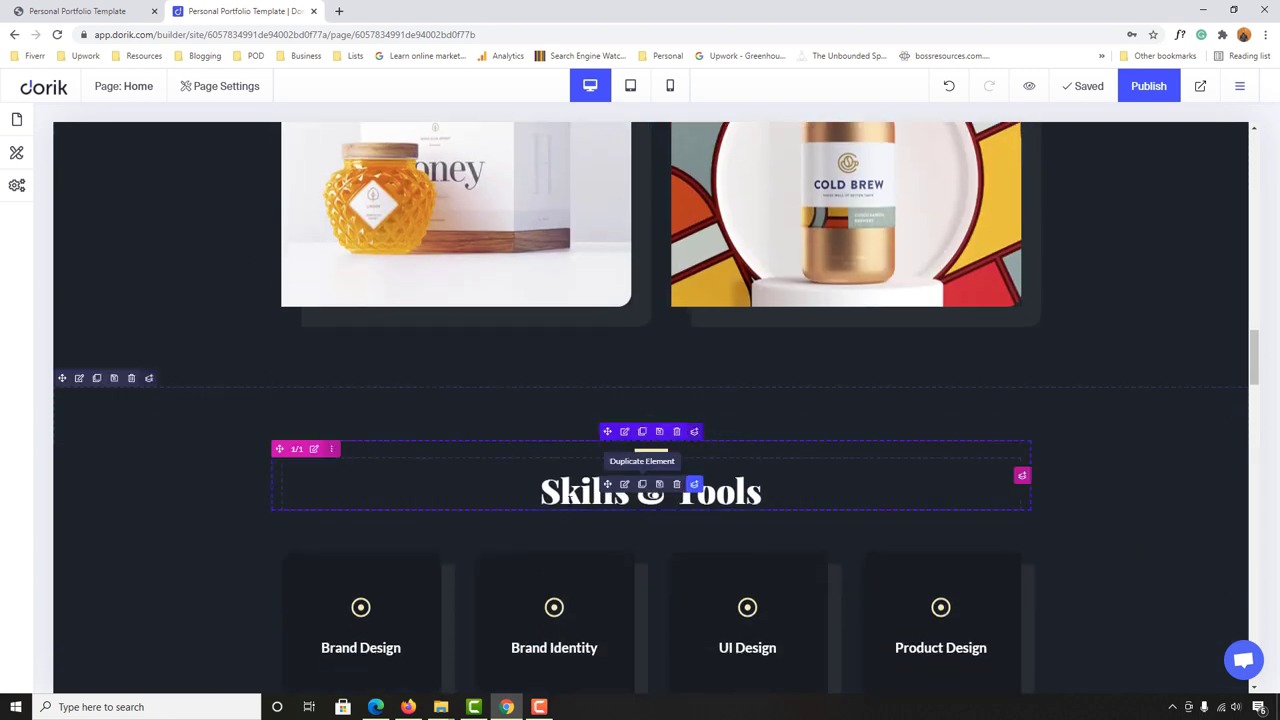
scroll(648, 450, "down", 3)
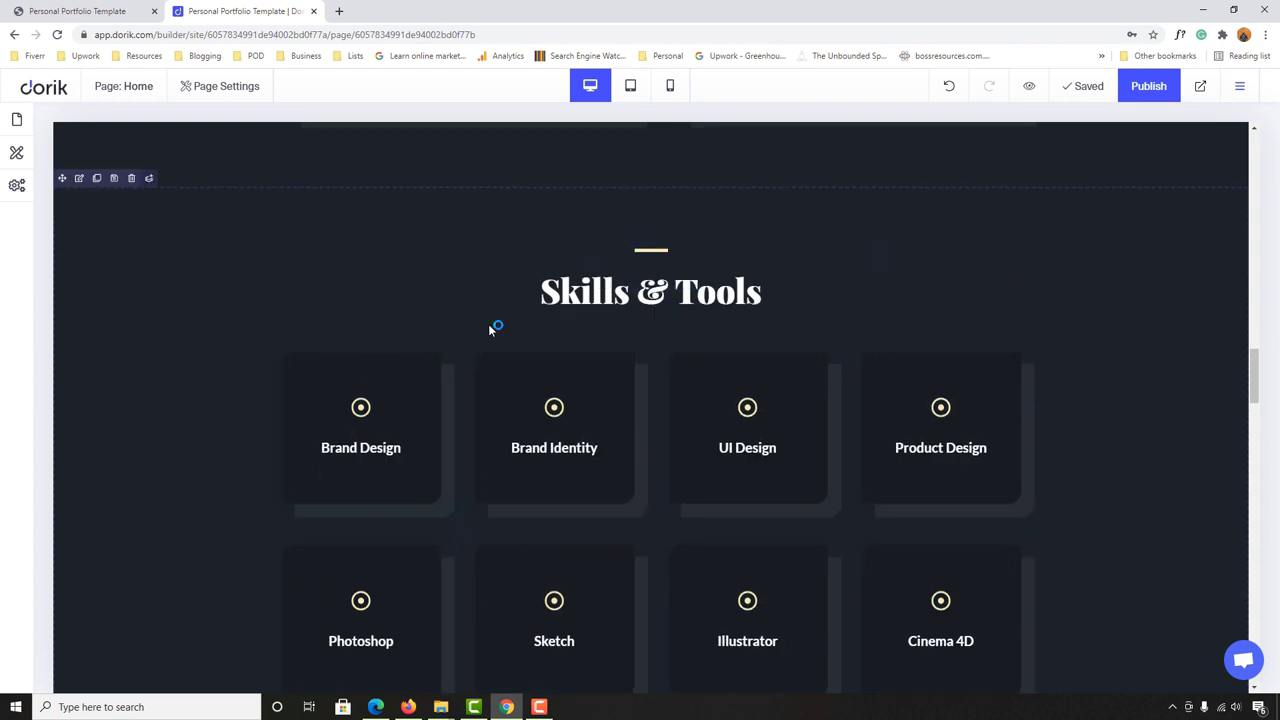
scroll(229, 410, "down", 1)
scroll(229, 410, "down", 1)
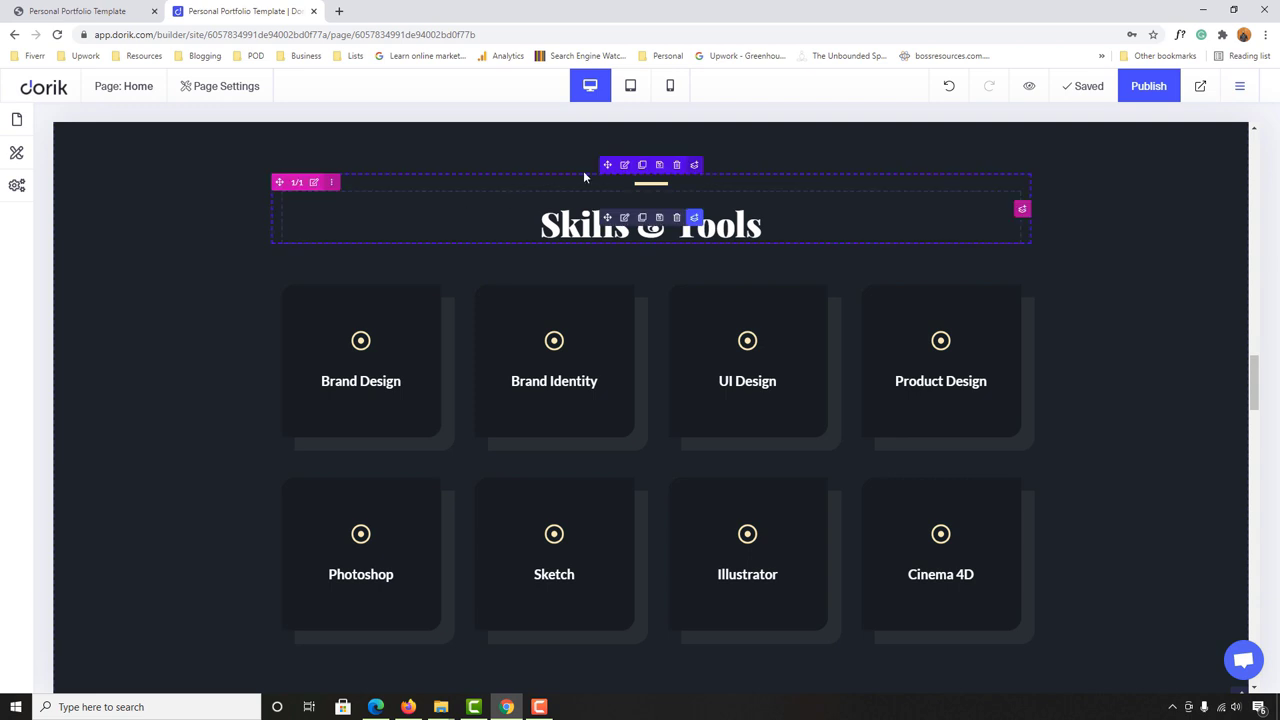
scroll(337, 314, "down", 2)
scroll(593, 241, "up", 1)
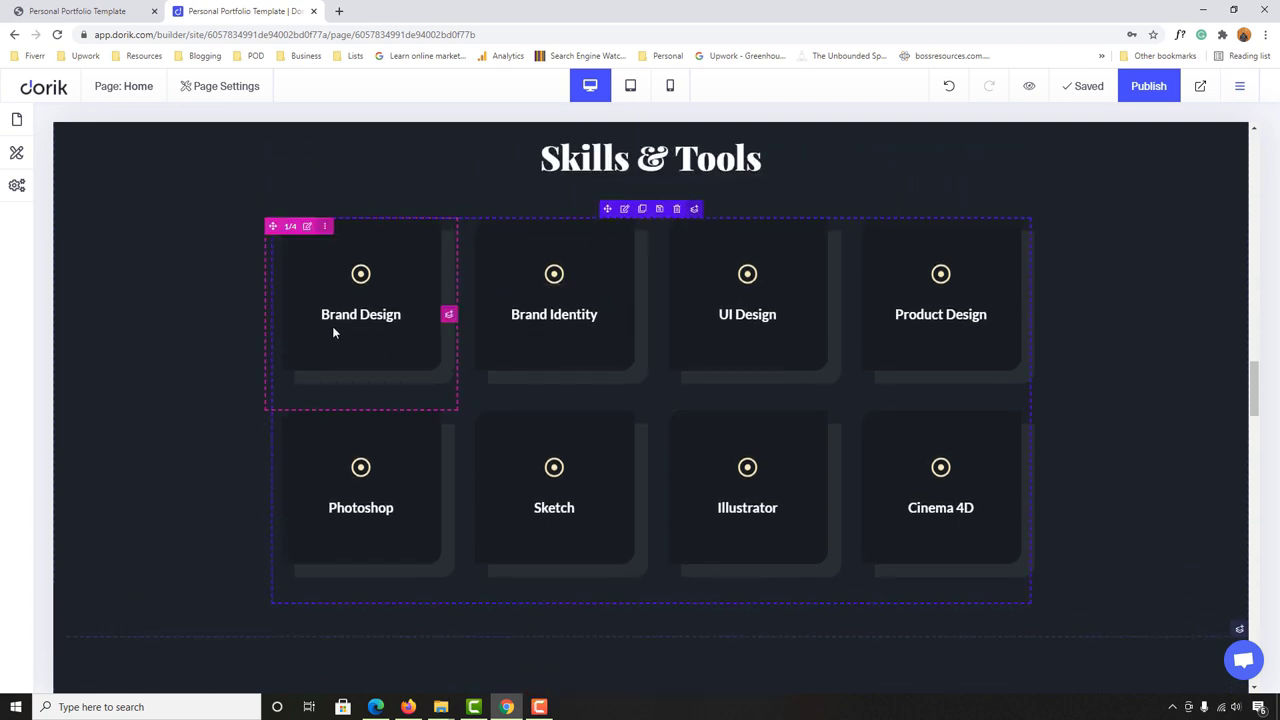
- Replace the Brand Design title text with HTML in the TITLE panel
left_click(335, 274)
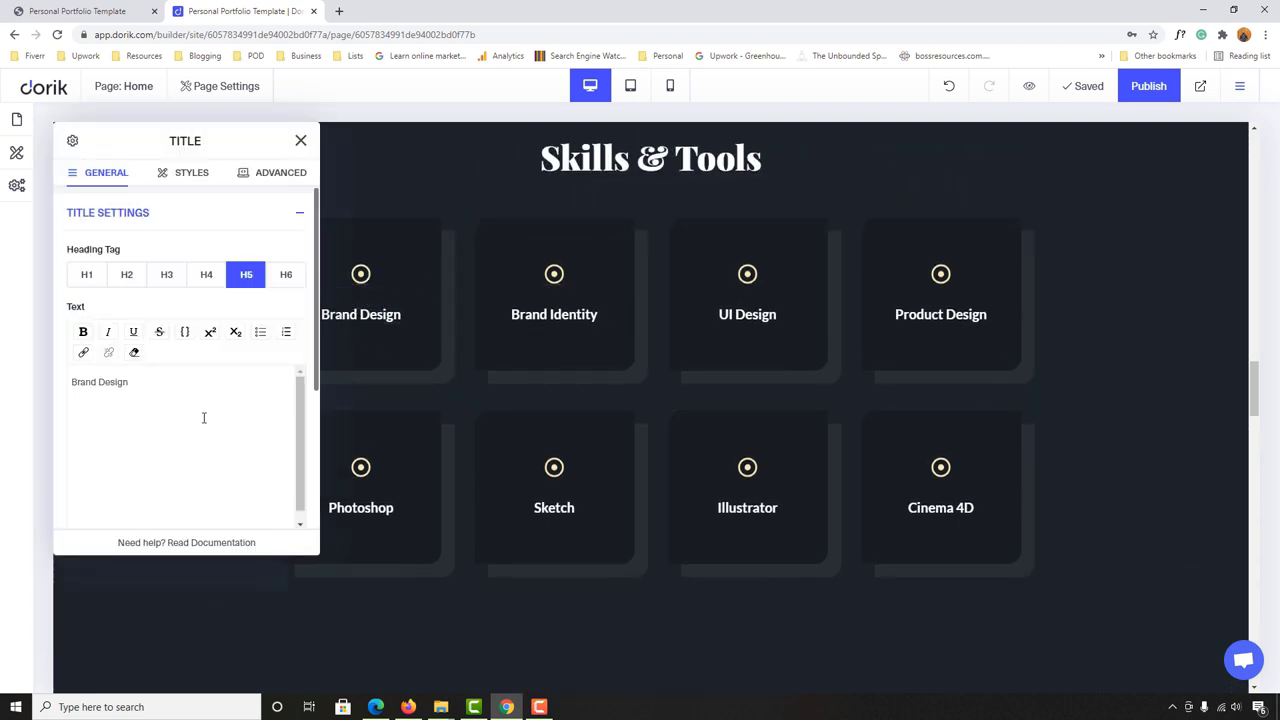
left_click_drag(134, 390, 70, 390)
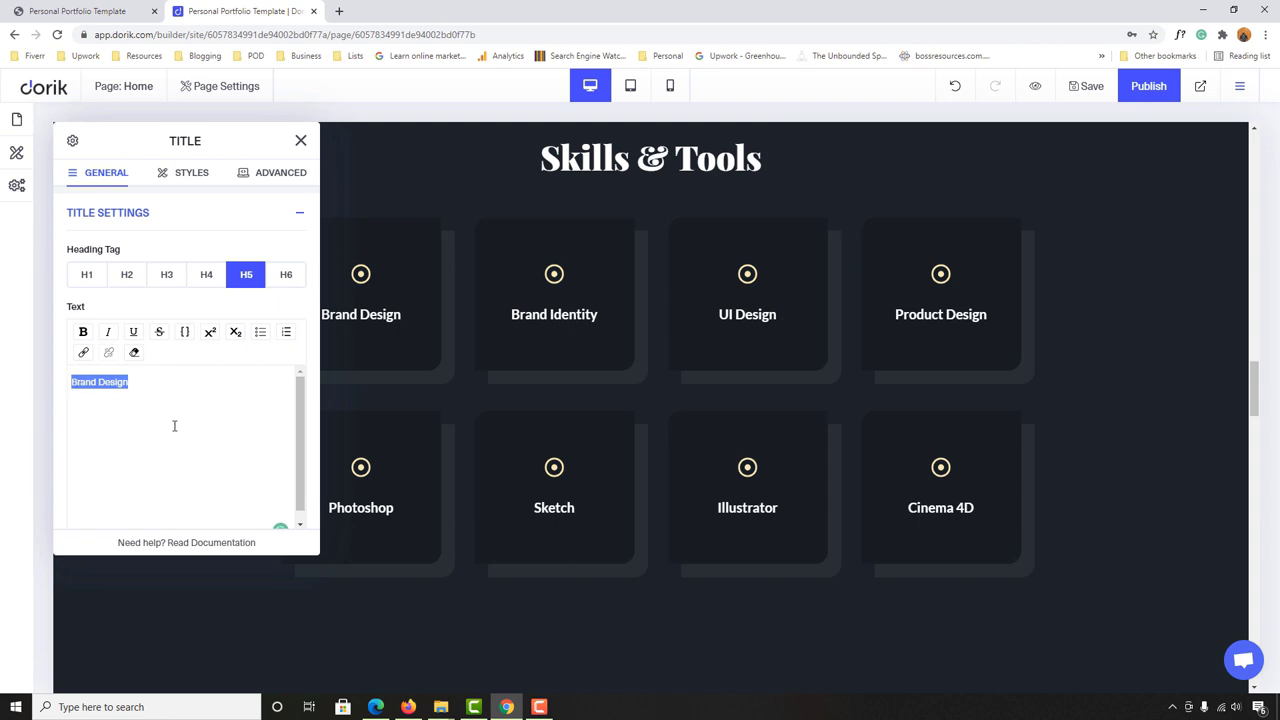
type("Webs")
key("BackSpace")
key("BackSpace")
key("BackSpace")
key("BackSpace")
type("JHT")
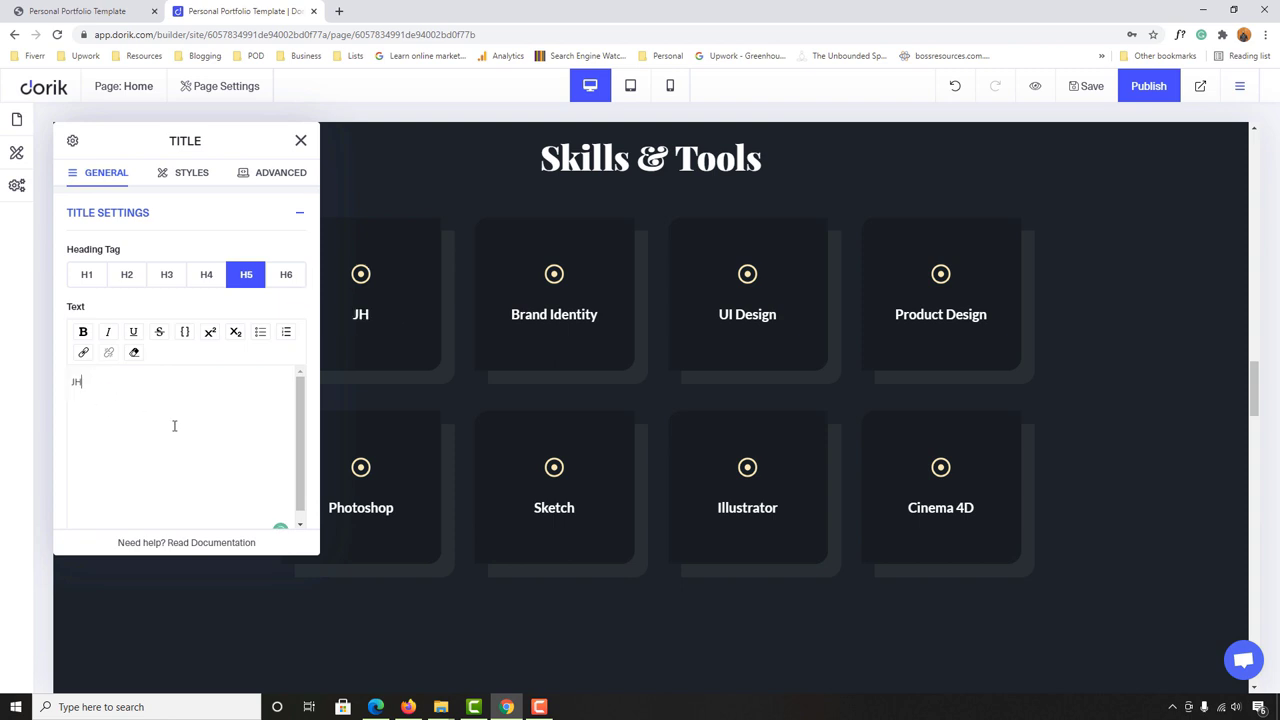
key("BackSpace")
key("BackSpace")
key("BackSpace")
type("JHT")
key("BackSpace")
key("BackSpace")
key("BackSpace")
type("HTML")
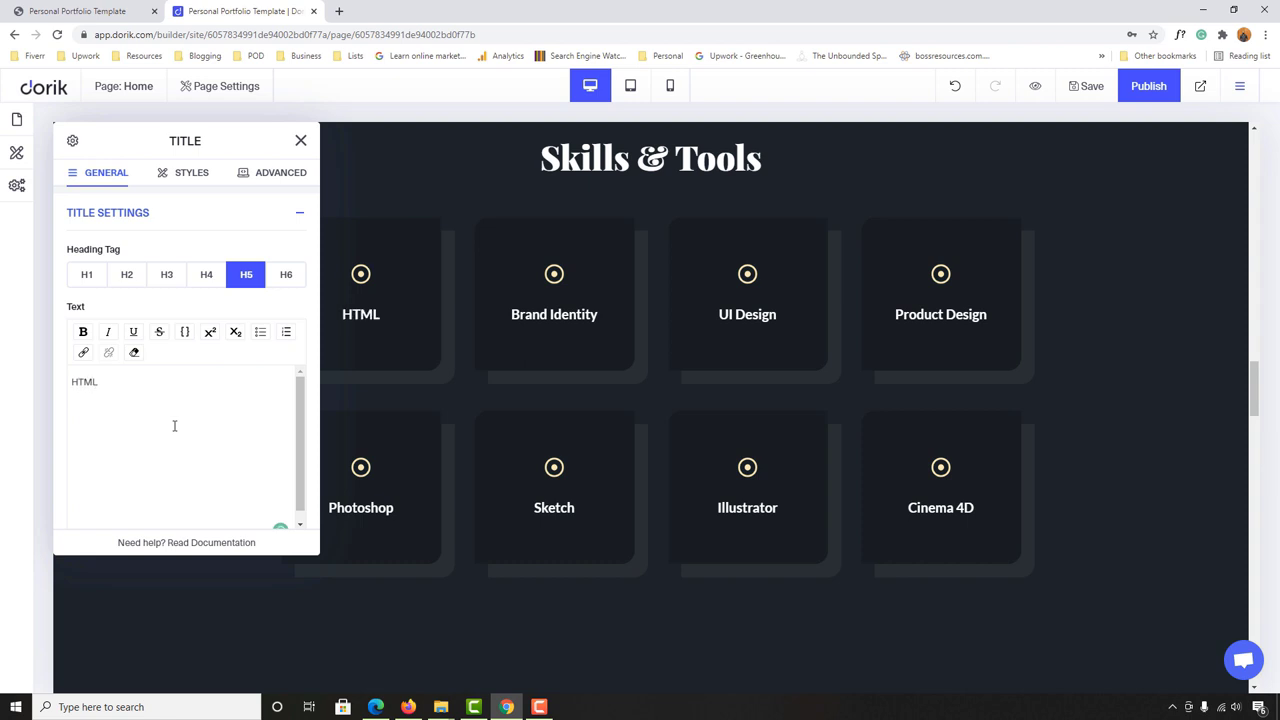
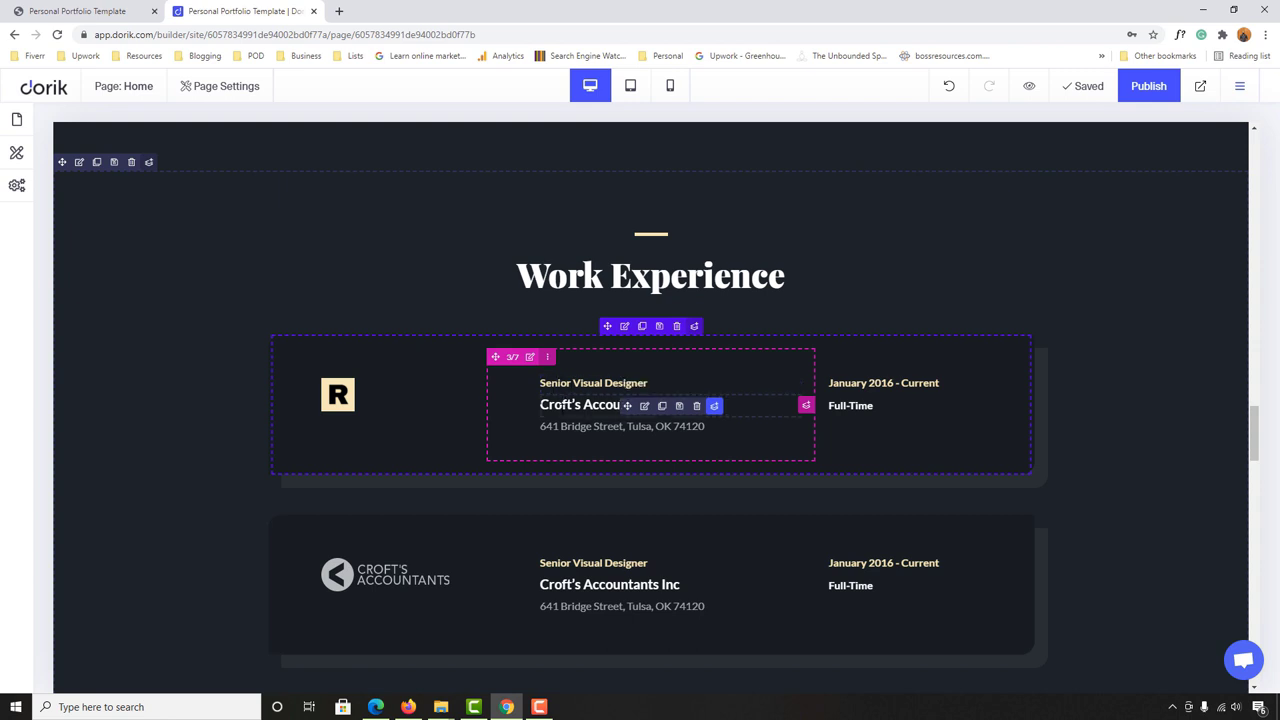
- Select the company name on the first Work Experience card
double_click(560, 404)
- Rename the first Work Experience company to 'Upwork Inc'
key("shift+End")
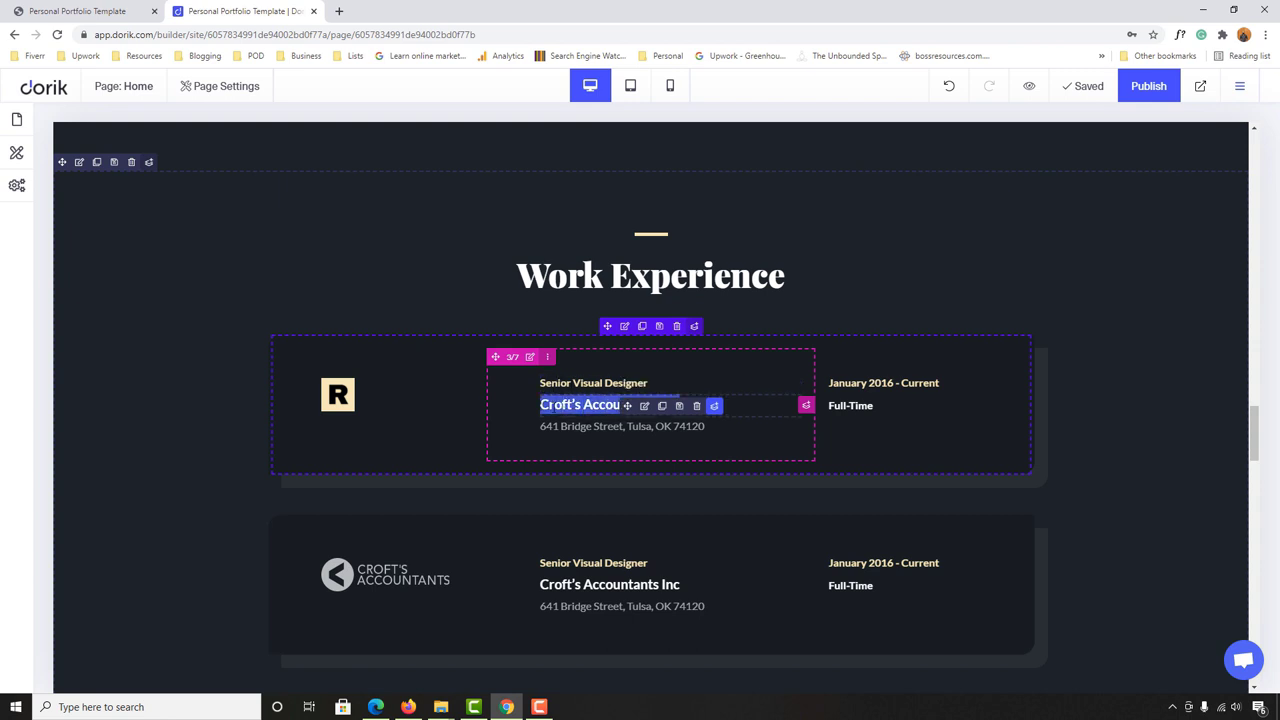
left_click(644, 405)
key("ctrl+a")
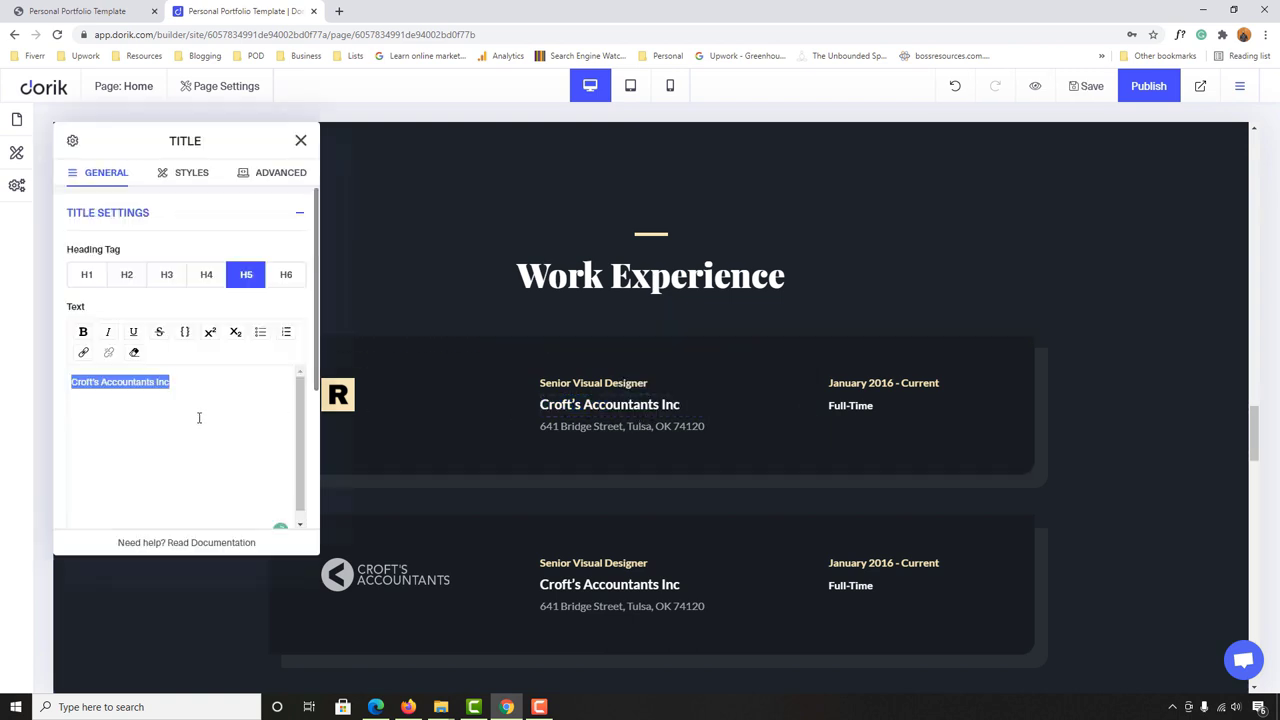
type("Upwork")
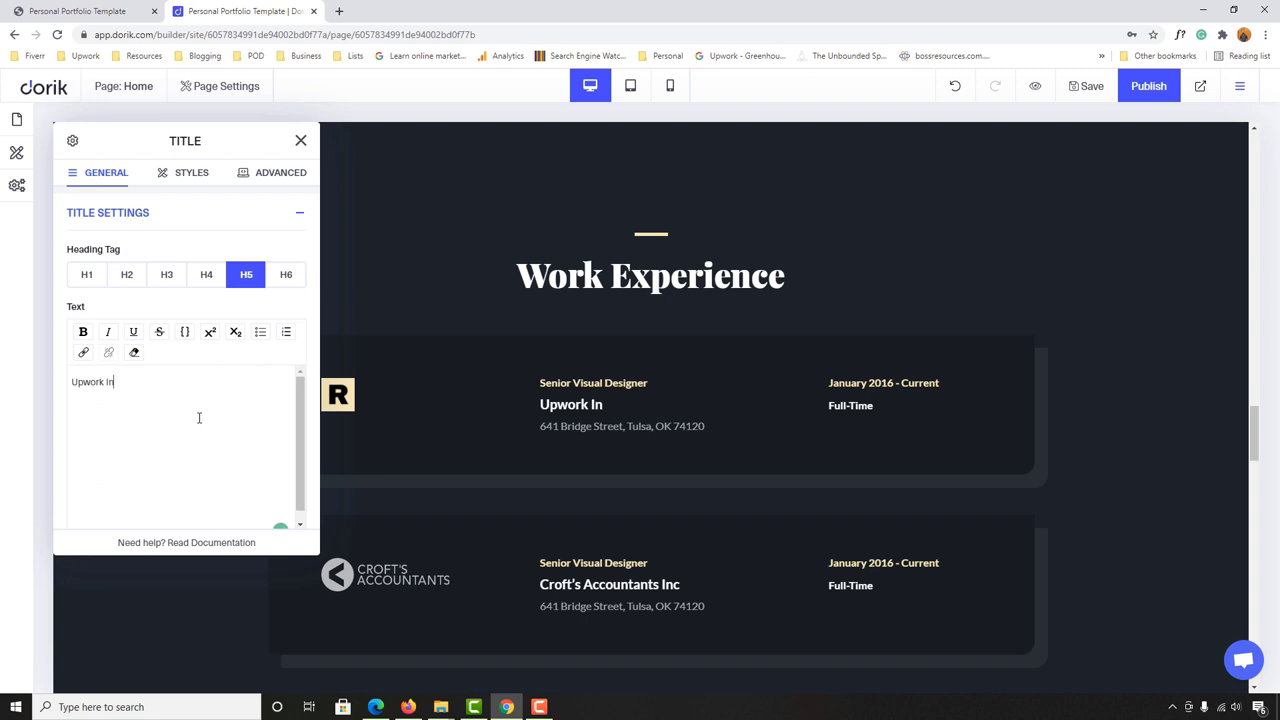
left_click(300, 141)
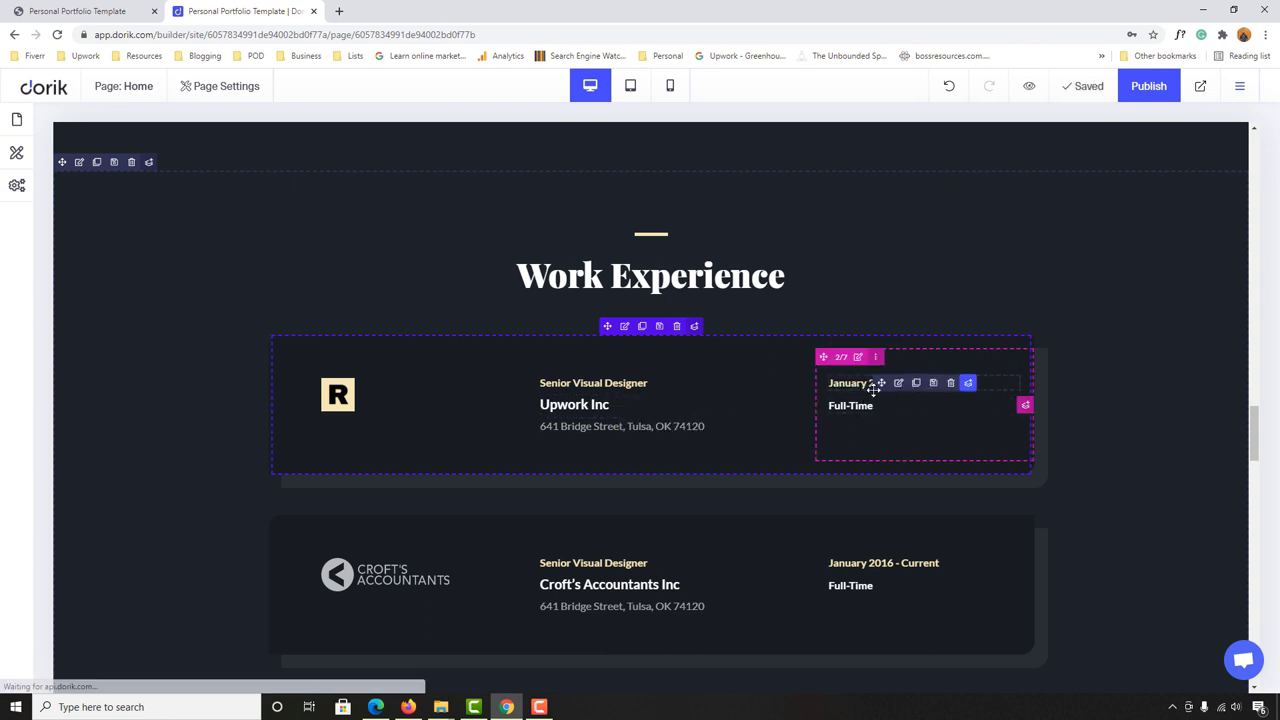
- Change the card's start year from 2016 to 2012, so it reads January 2012 - Current
left_click(899, 384)
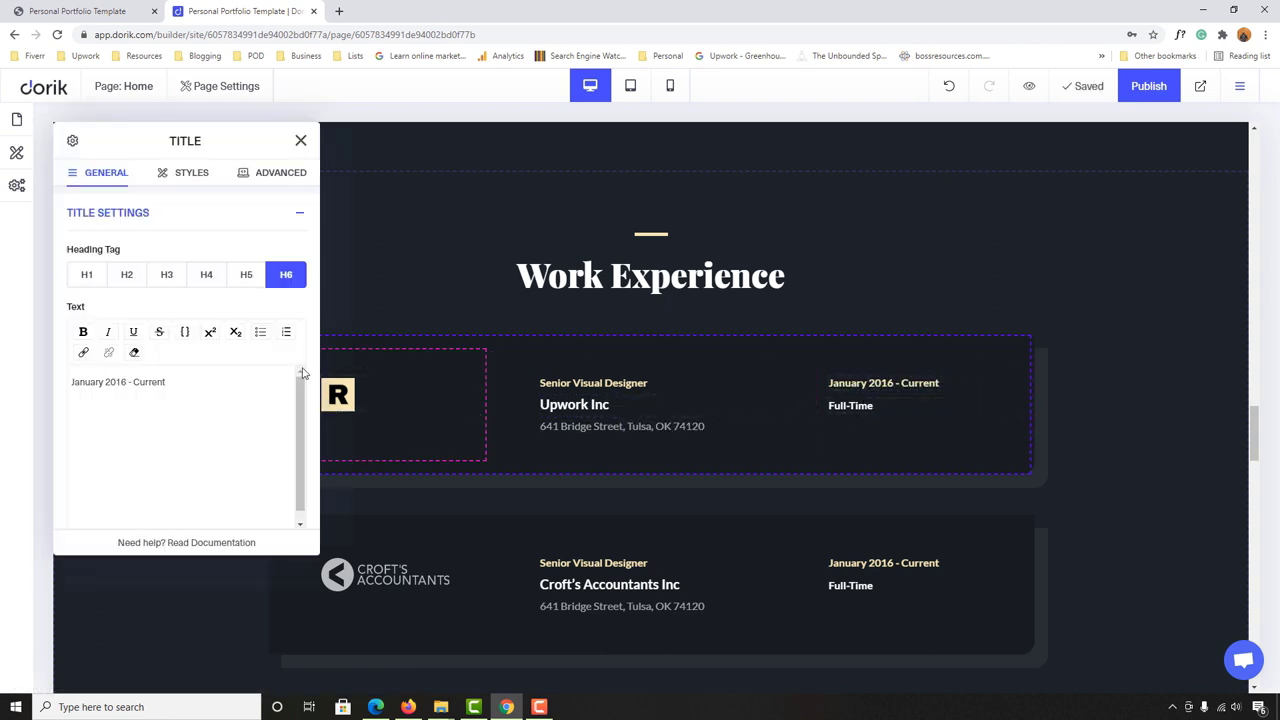
double_click(116, 382)
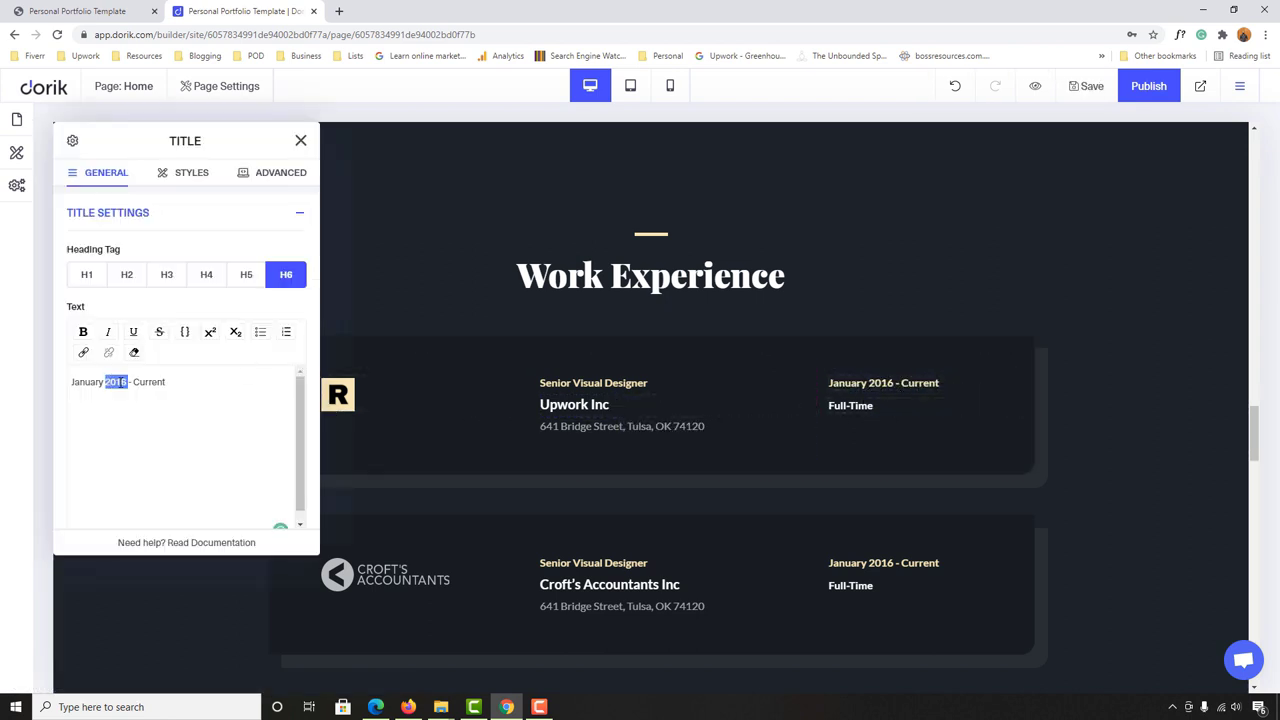
type("2012")
- Scroll down to Testimonials and check the first card's 'CEO, Example' job title, leaving it unchanged
left_click(298, 141)
scroll(716, 448, "down", 2)
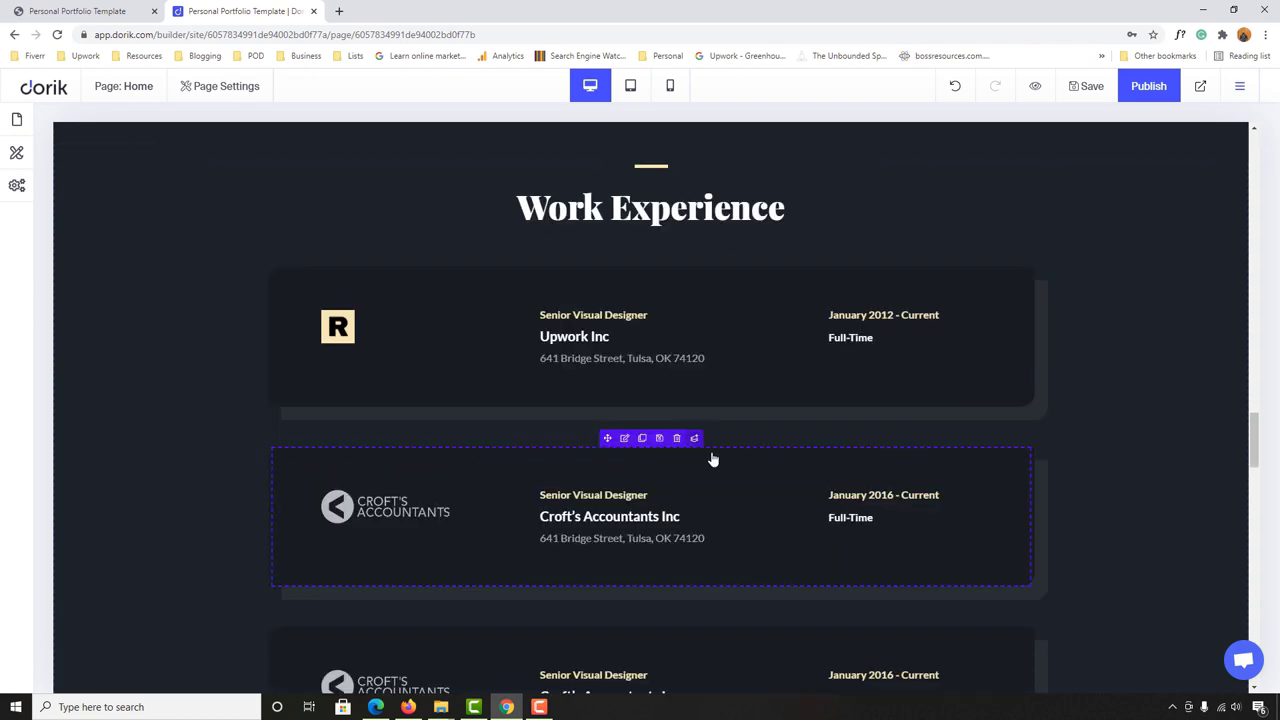
scroll(220, 548, "down", 7)
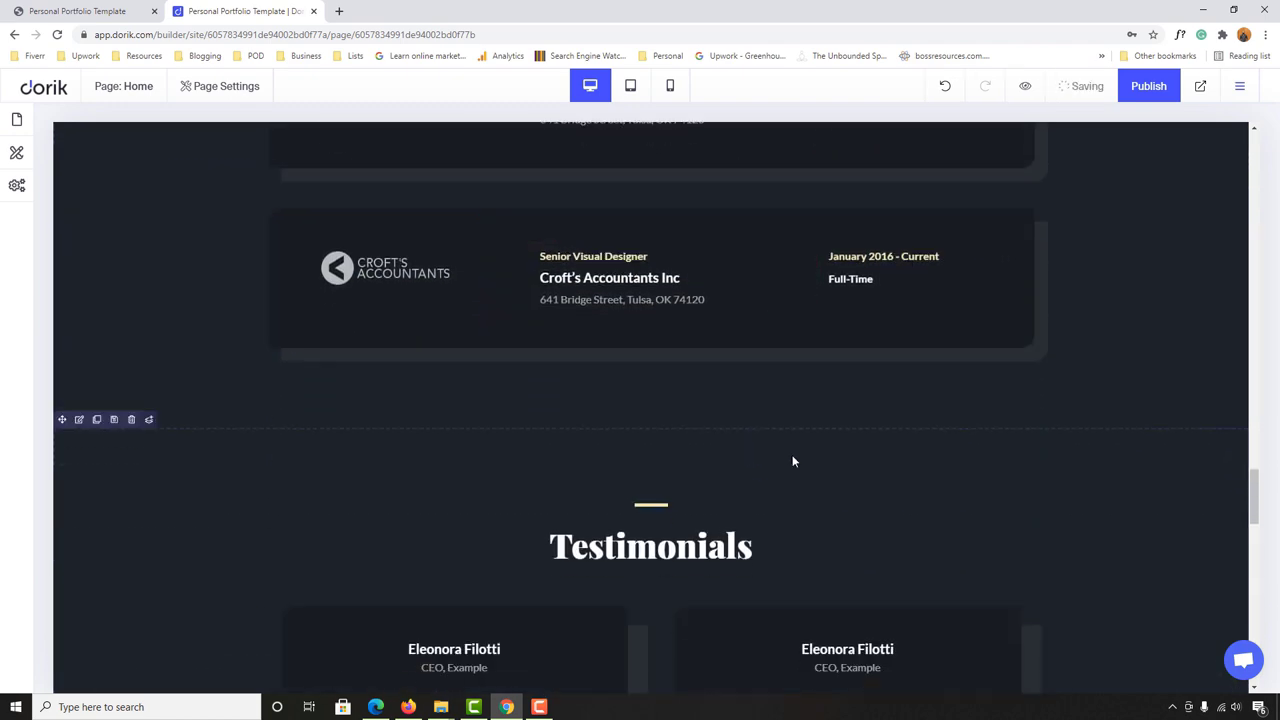
scroll(240, 494, "down", 4)
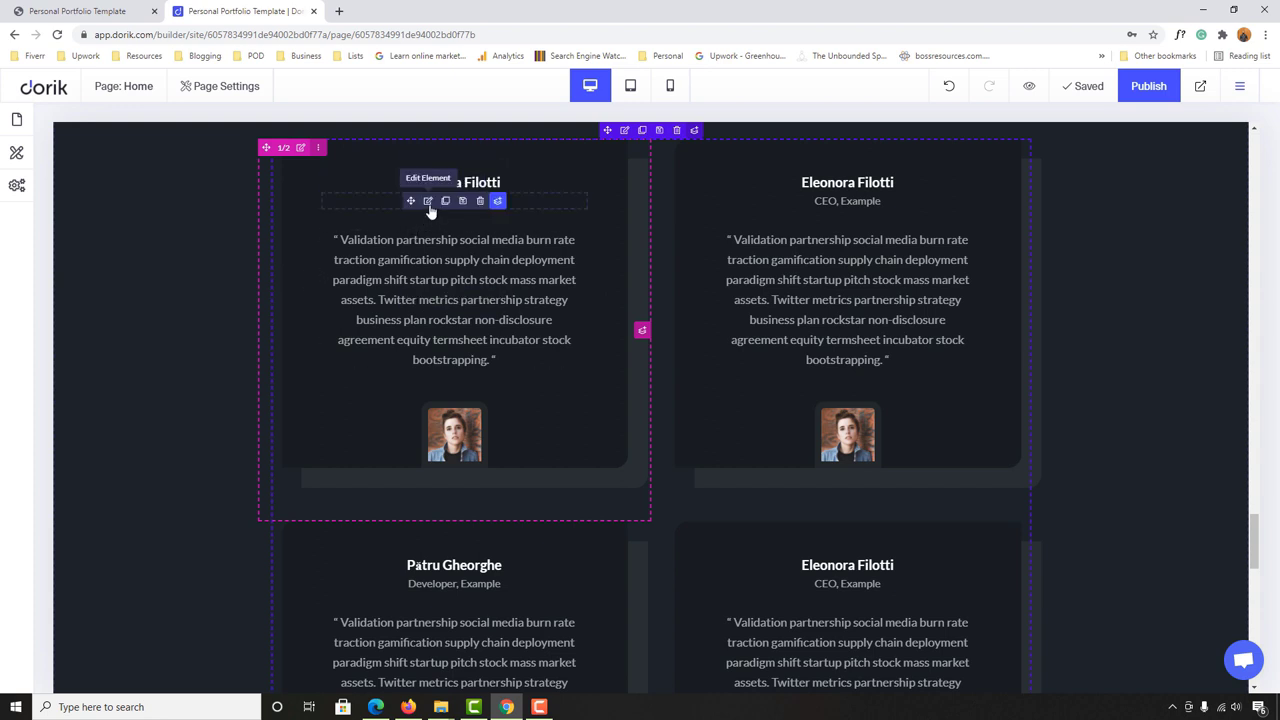
left_click(428, 201)
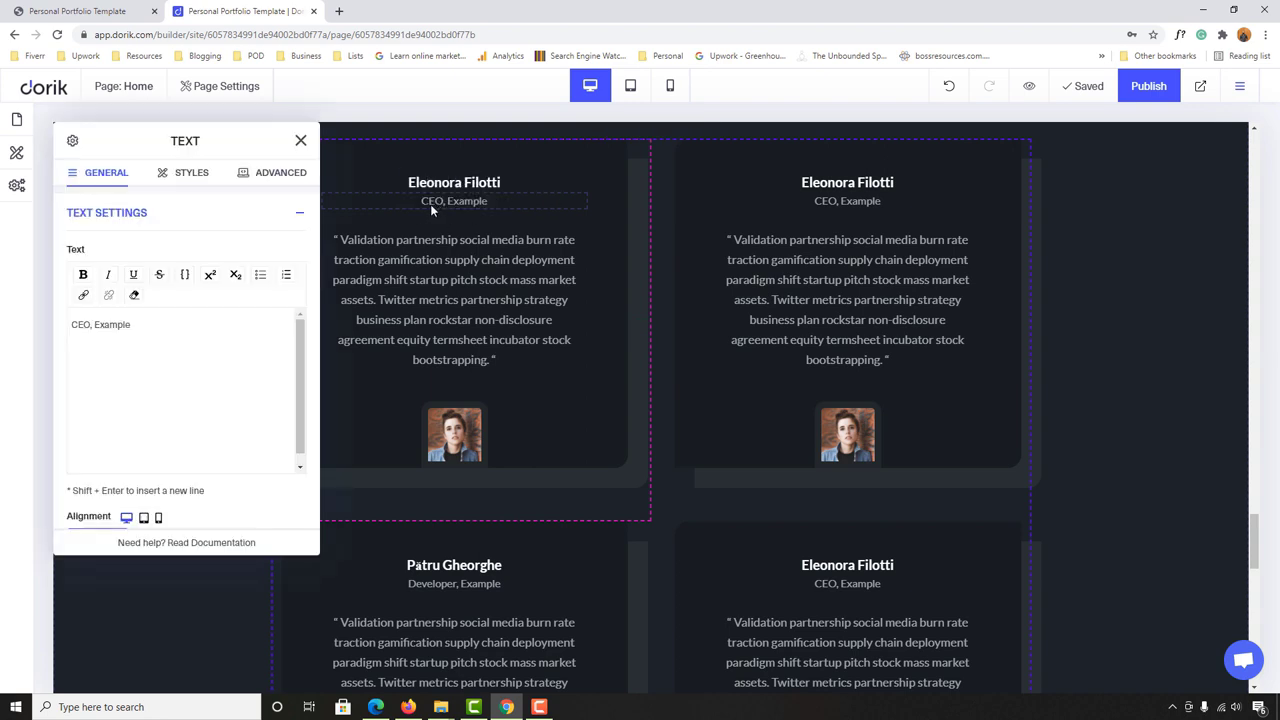
triple_click(174, 339)
left_click(300, 140)
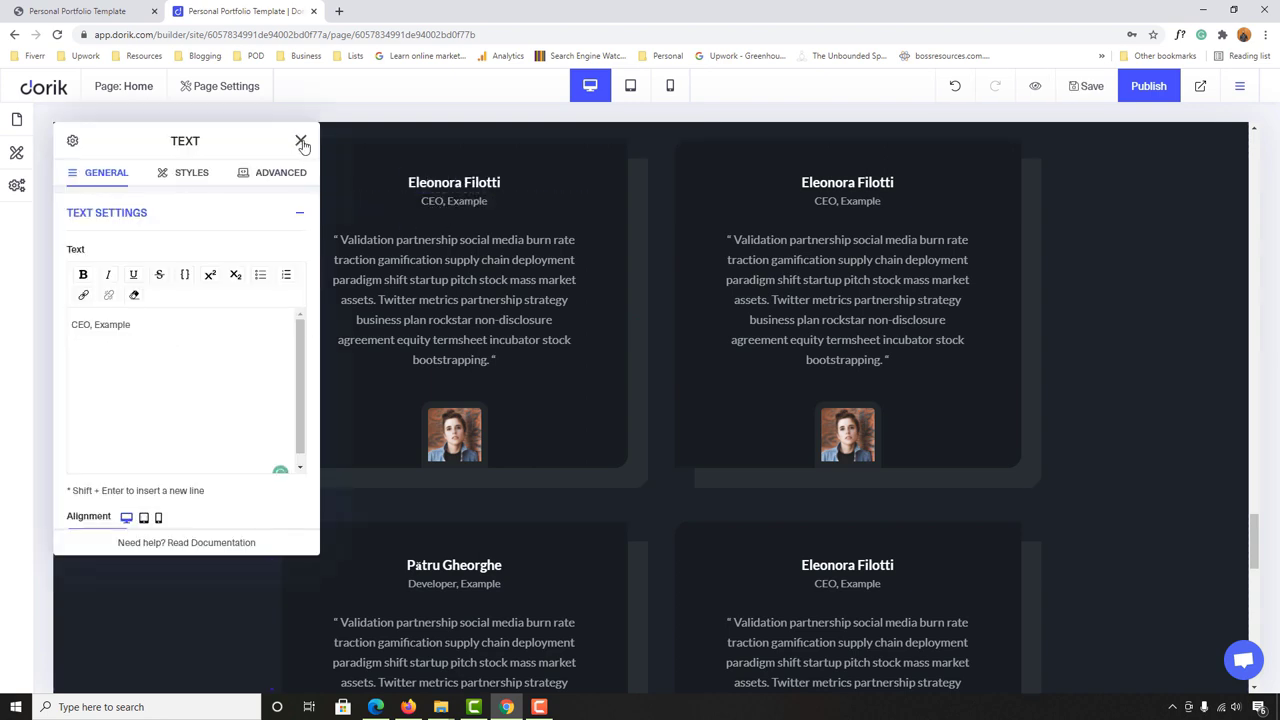
- Delete the first testimonial's photo and upload a new portrait image in its place
left_click(428, 426)
left_click(292, 276)
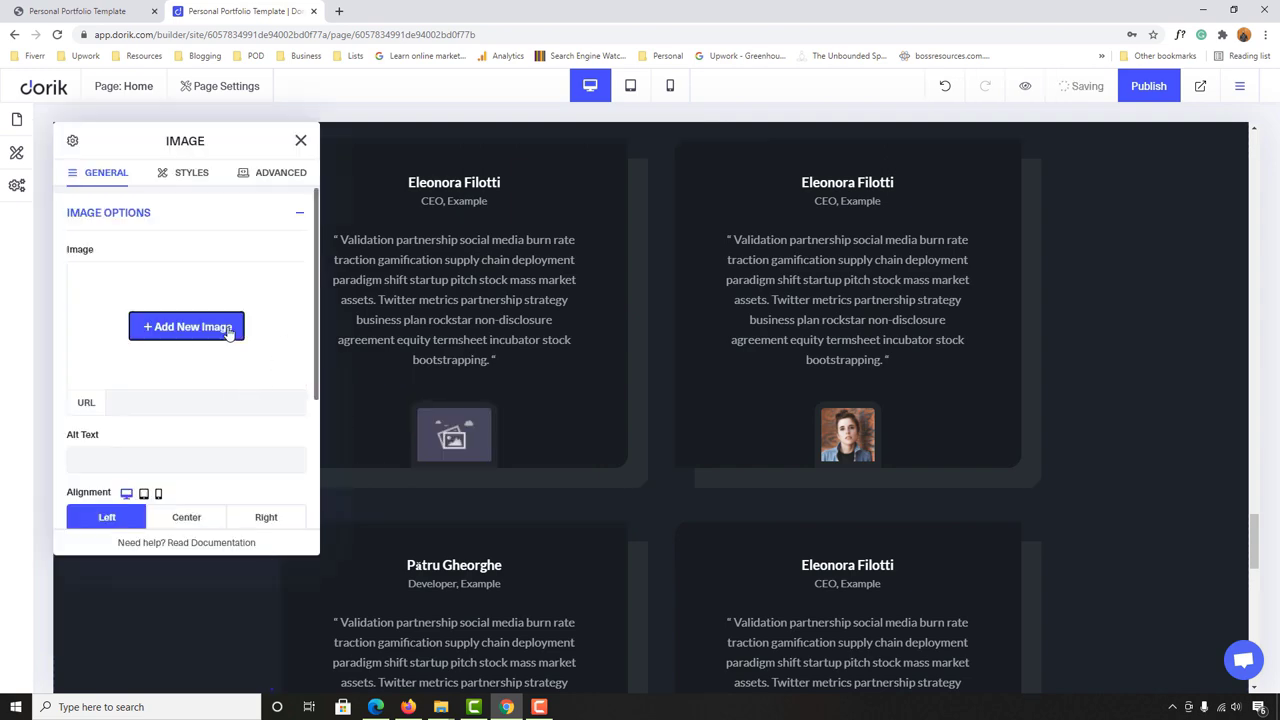
left_click(236, 326)
left_click(232, 132)
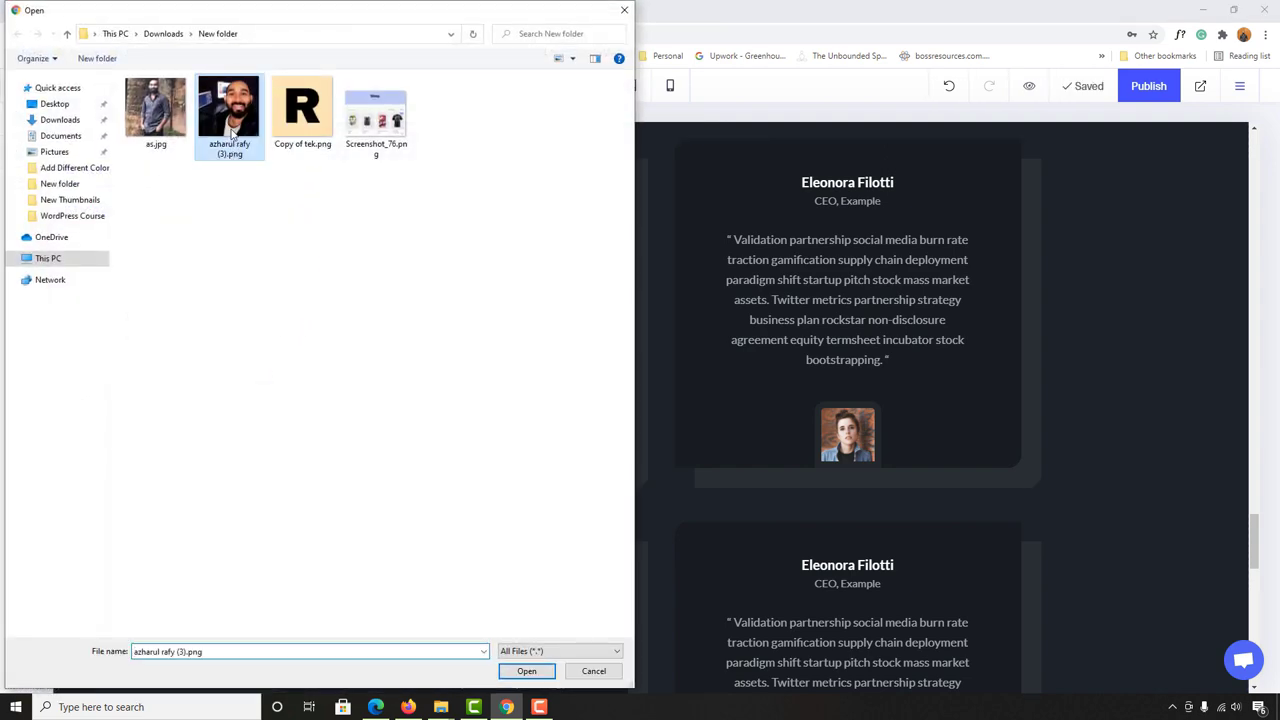
left_click(526, 671)
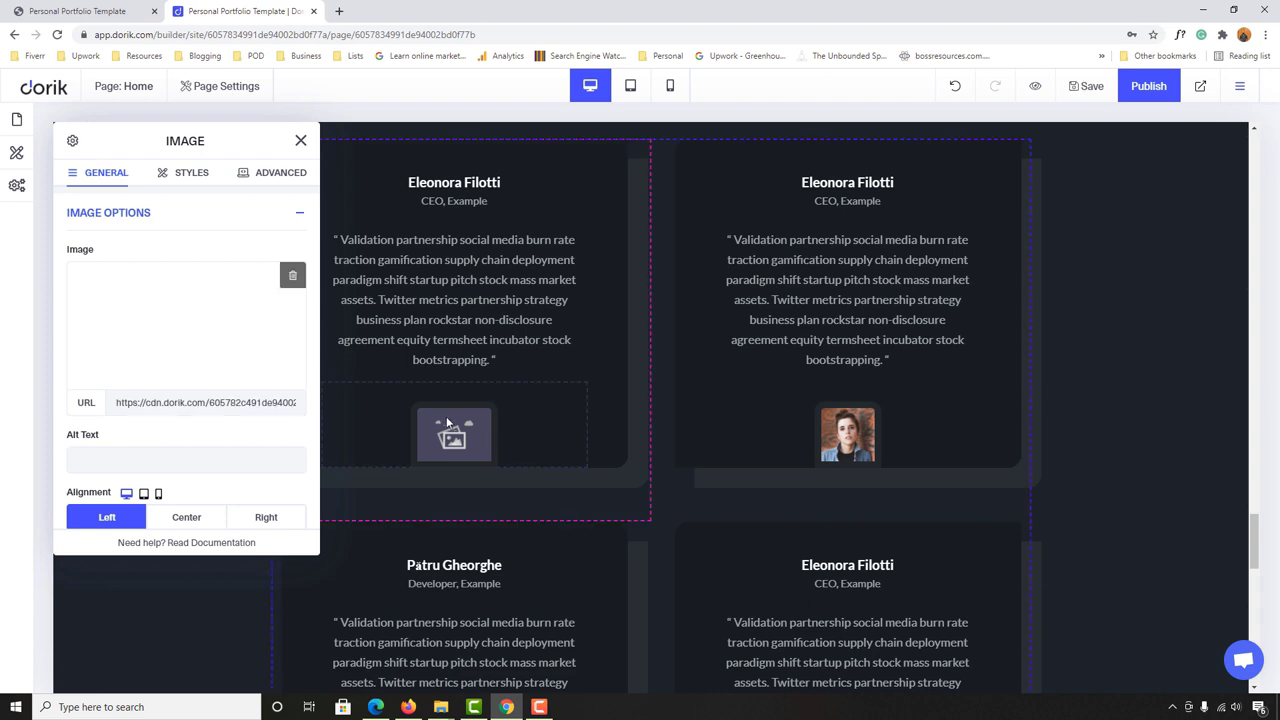
left_click(300, 142)
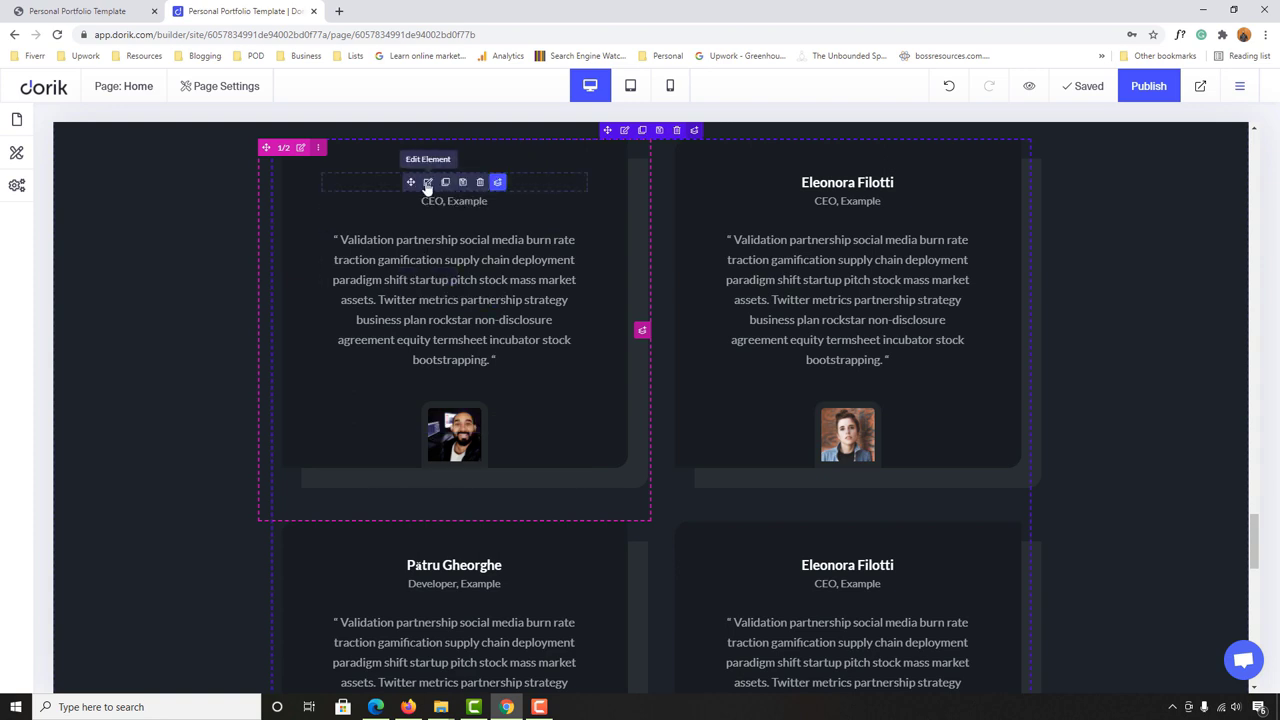
- Replace the first testimonial's placeholder reviewer name with the site owner's full name
left_click(427, 201)
left_click_drag(142, 385, 73, 383)
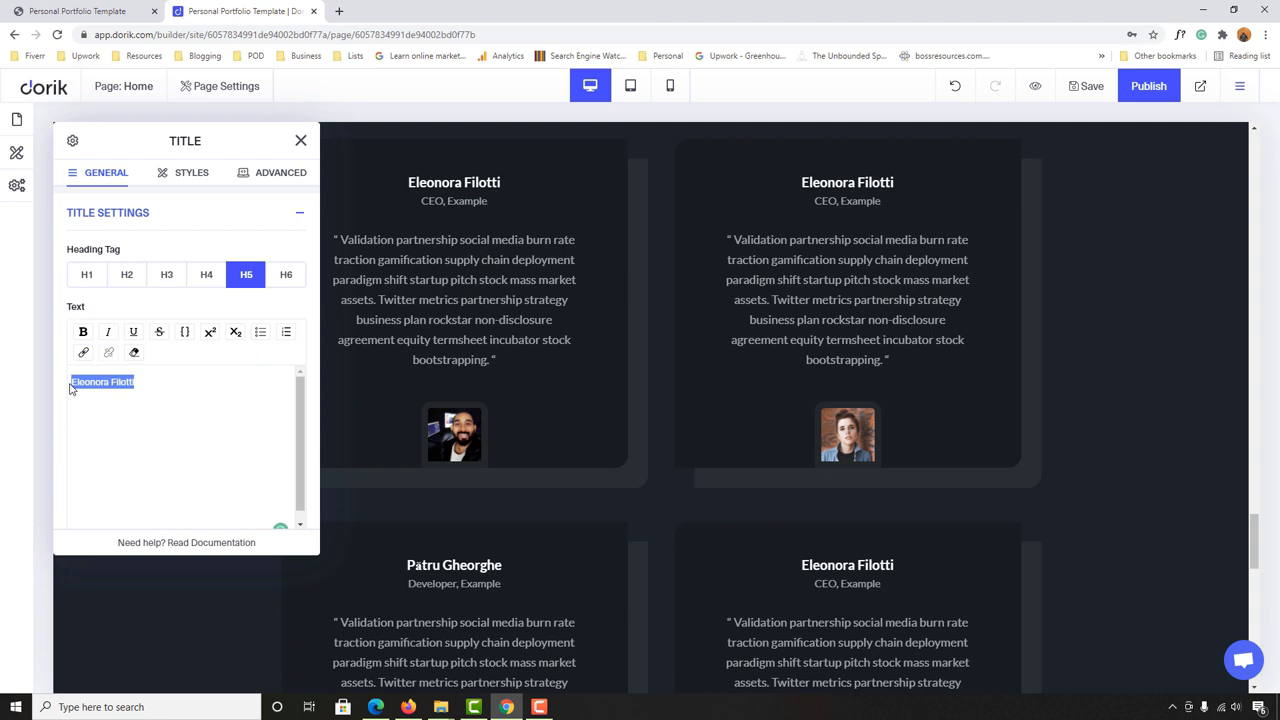
type("Azharul Rafy")
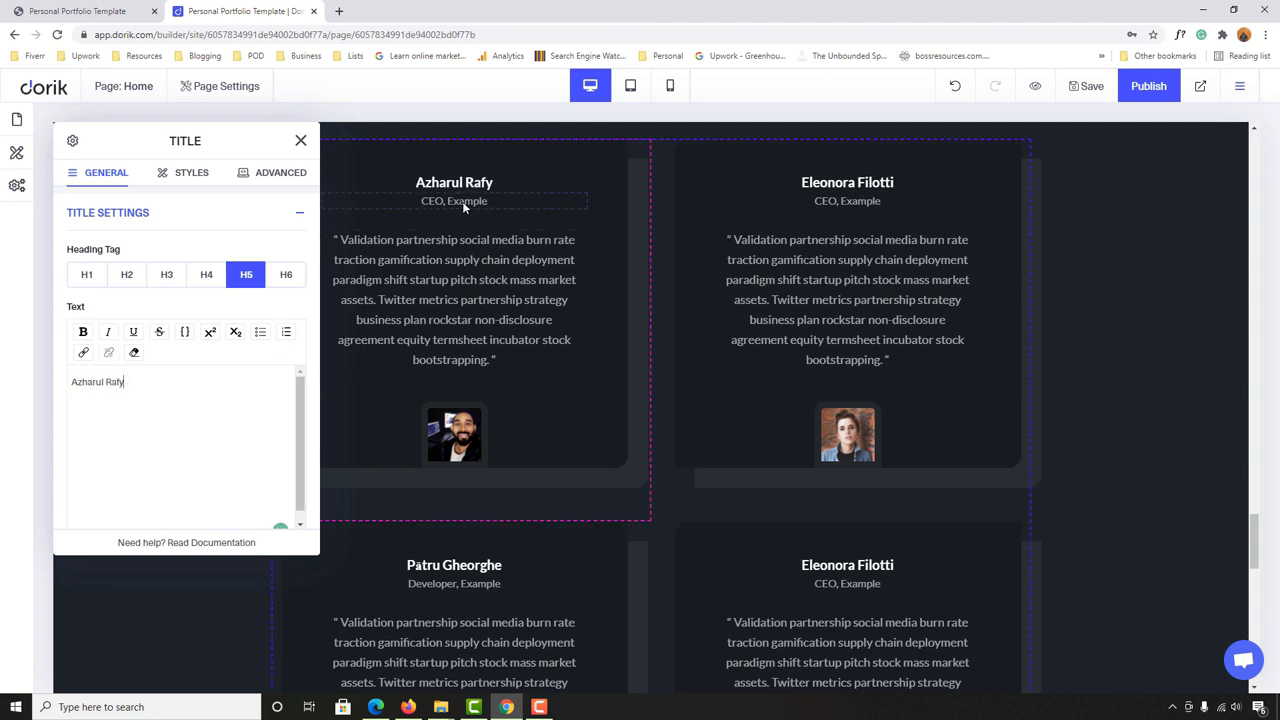
left_click(301, 141)
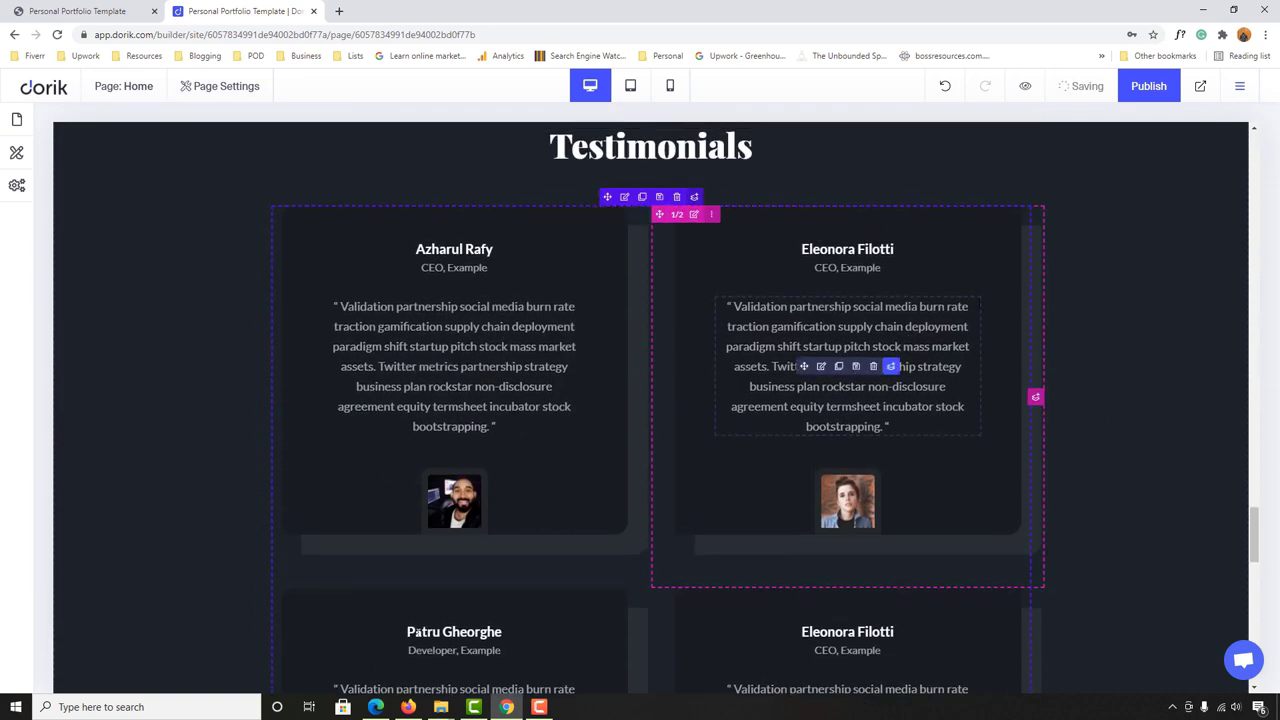
scroll(614, 399, "down", 4)
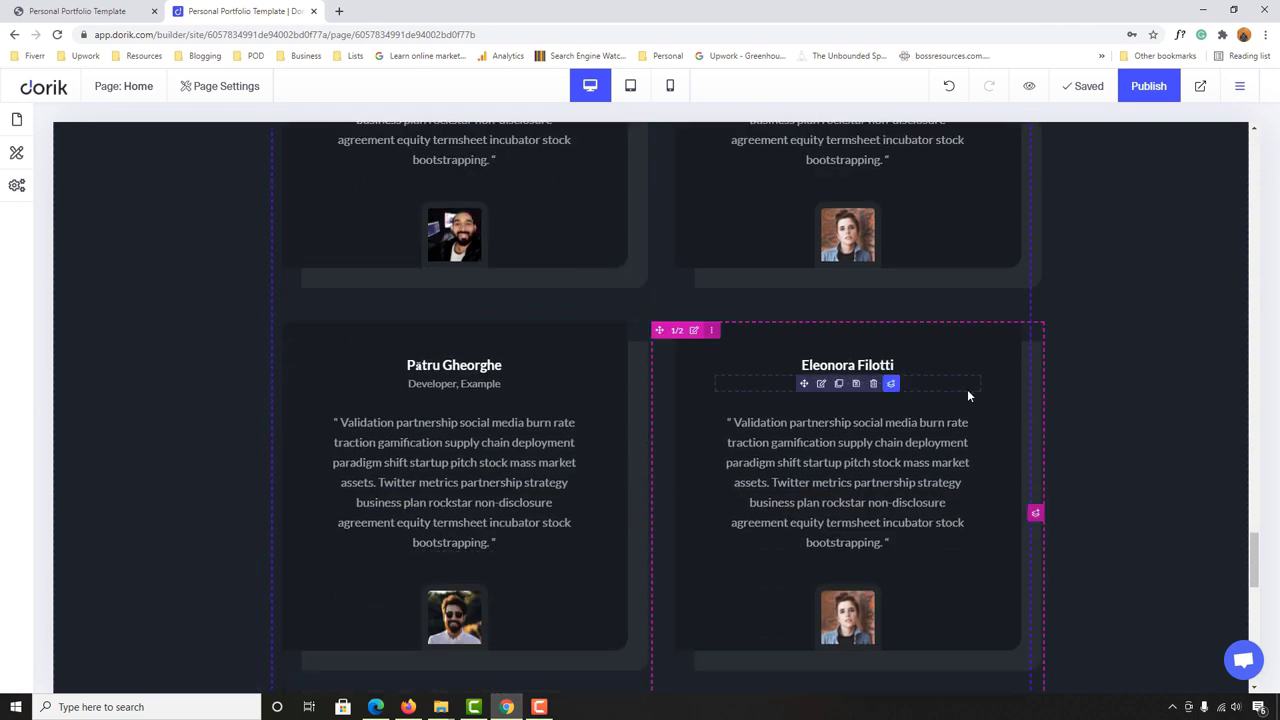
scroll(968, 393, "down", 5)
scroll(671, 389, "down", 1)
scroll(143, 428, "up", 1)
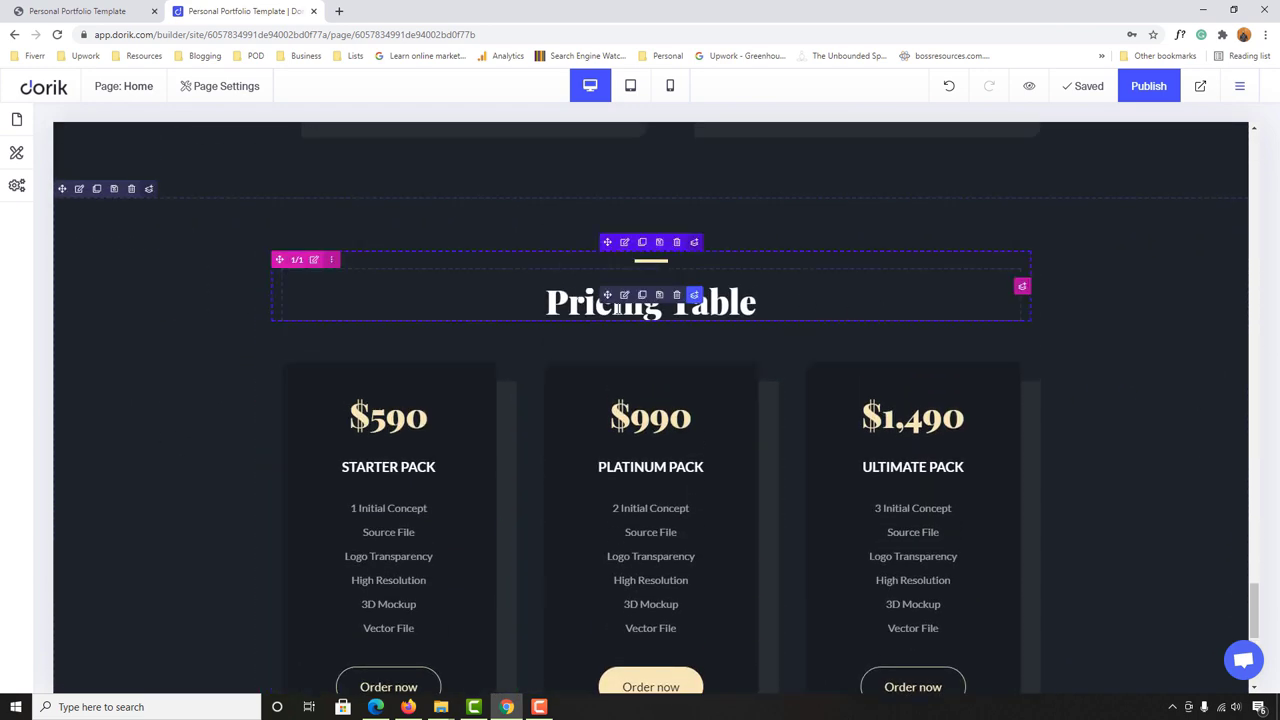
- Change the Starter card's first feature lines to '1 Page Website' and 'Stock Images', and edit Logo Transparency
scroll(776, 305, "down", 1)
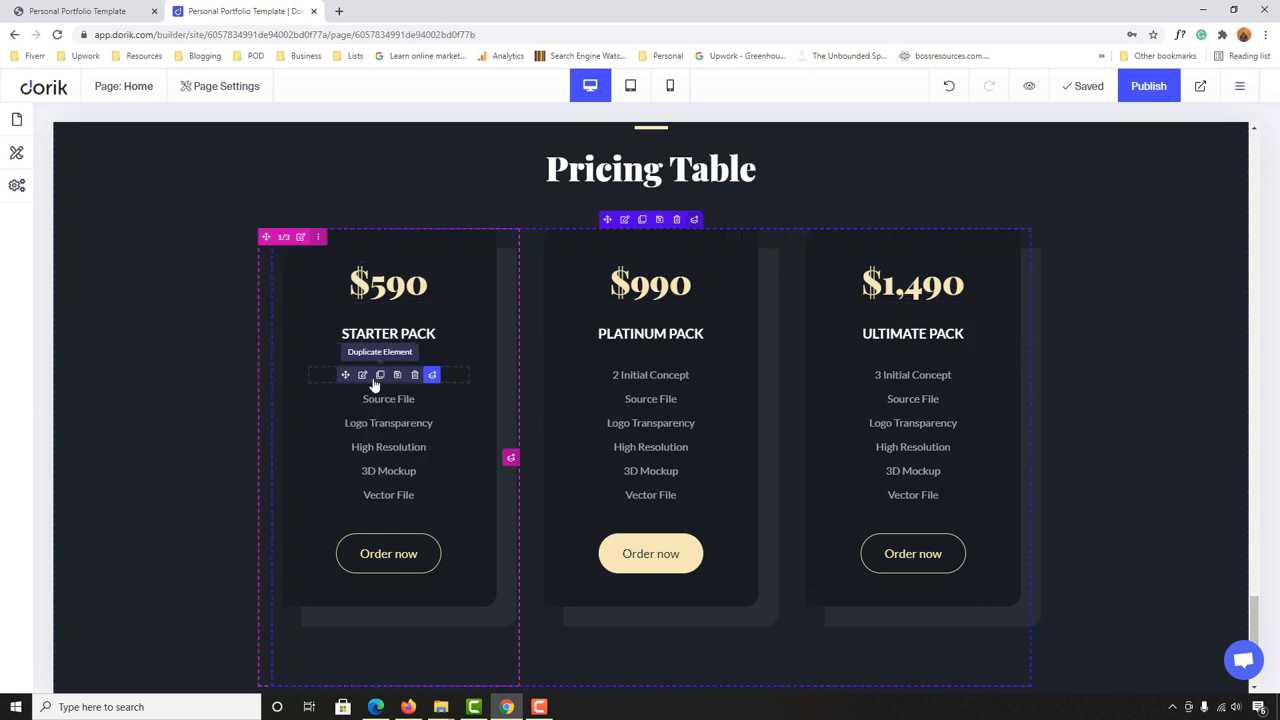
left_click(363, 378)
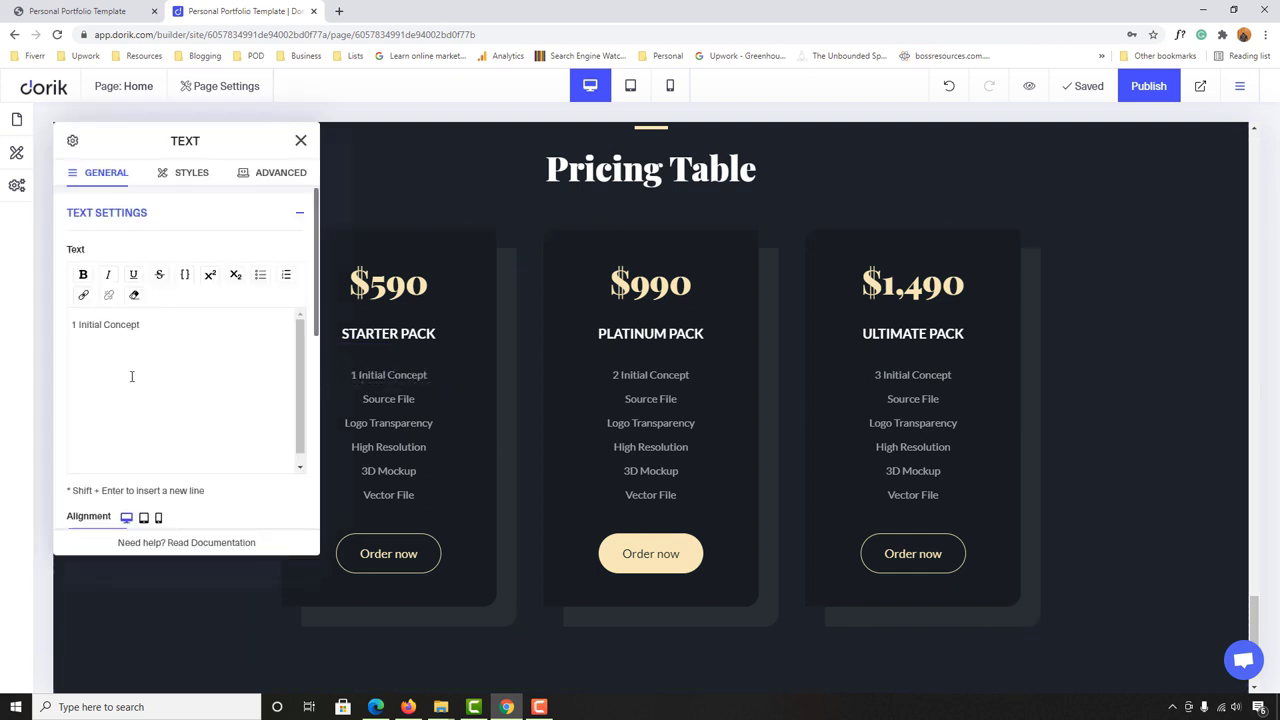
triple_click(106, 325)
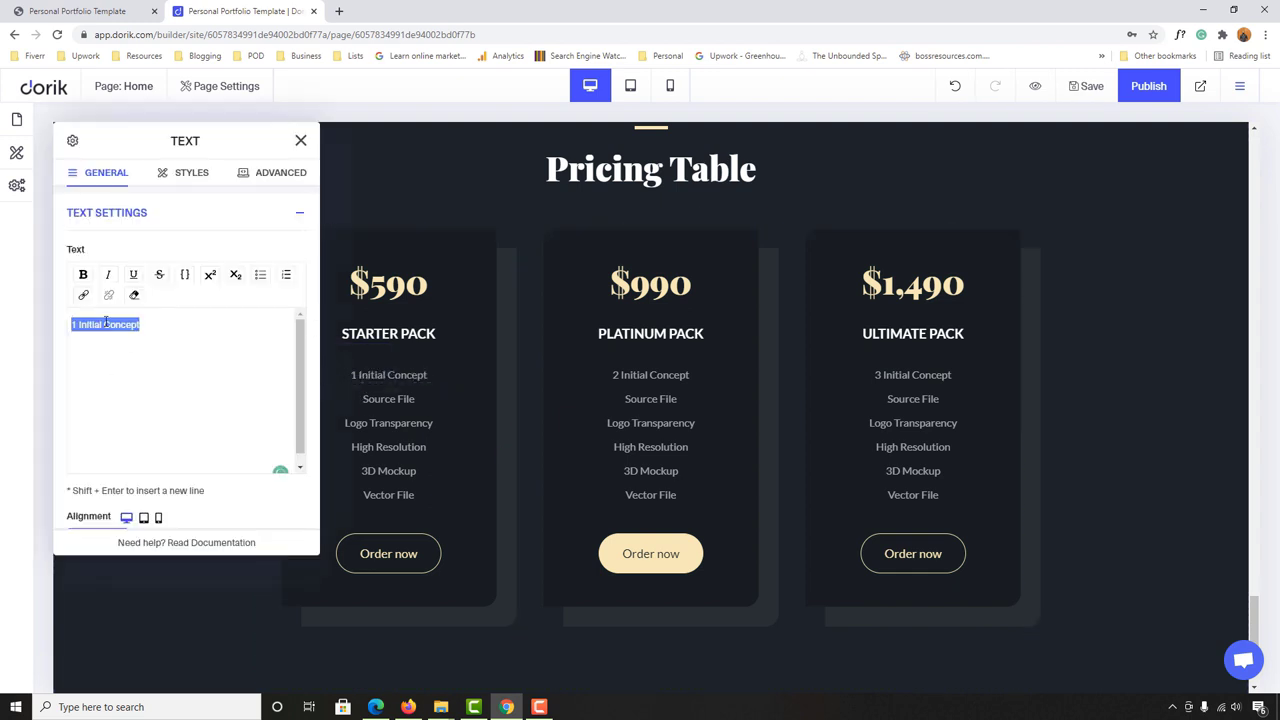
type("1 Page Website")
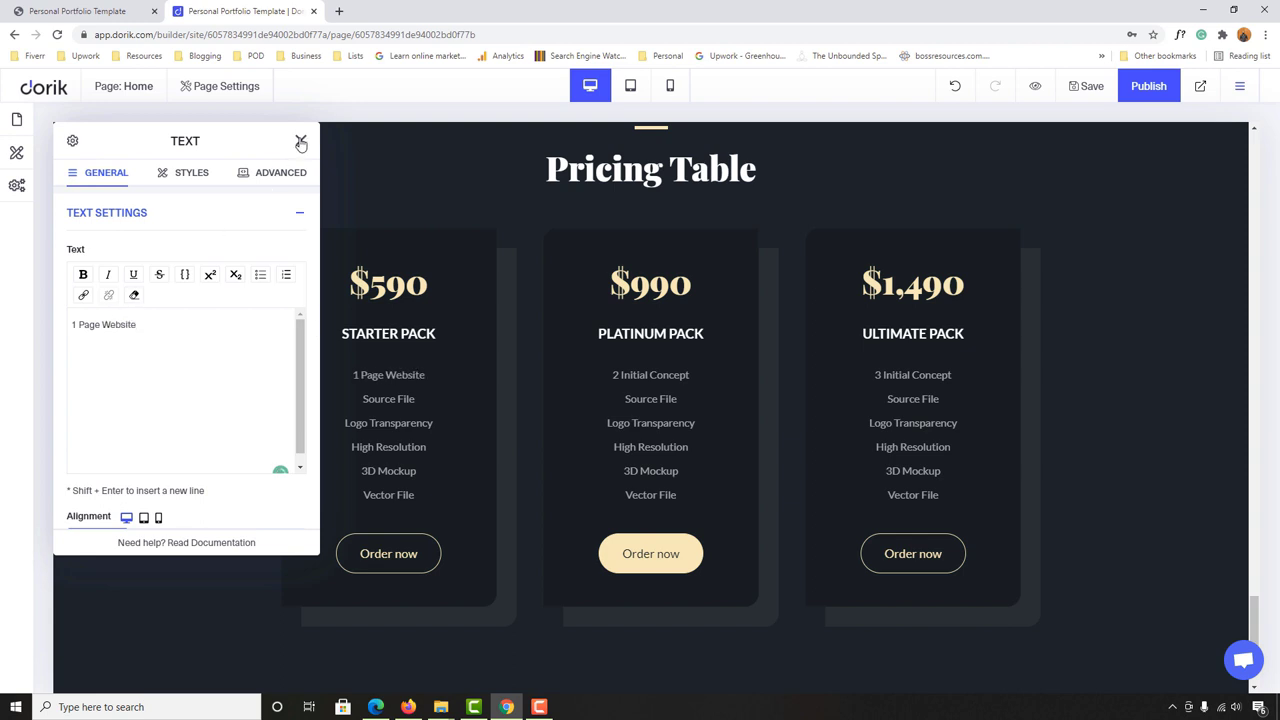
left_click(300, 141)
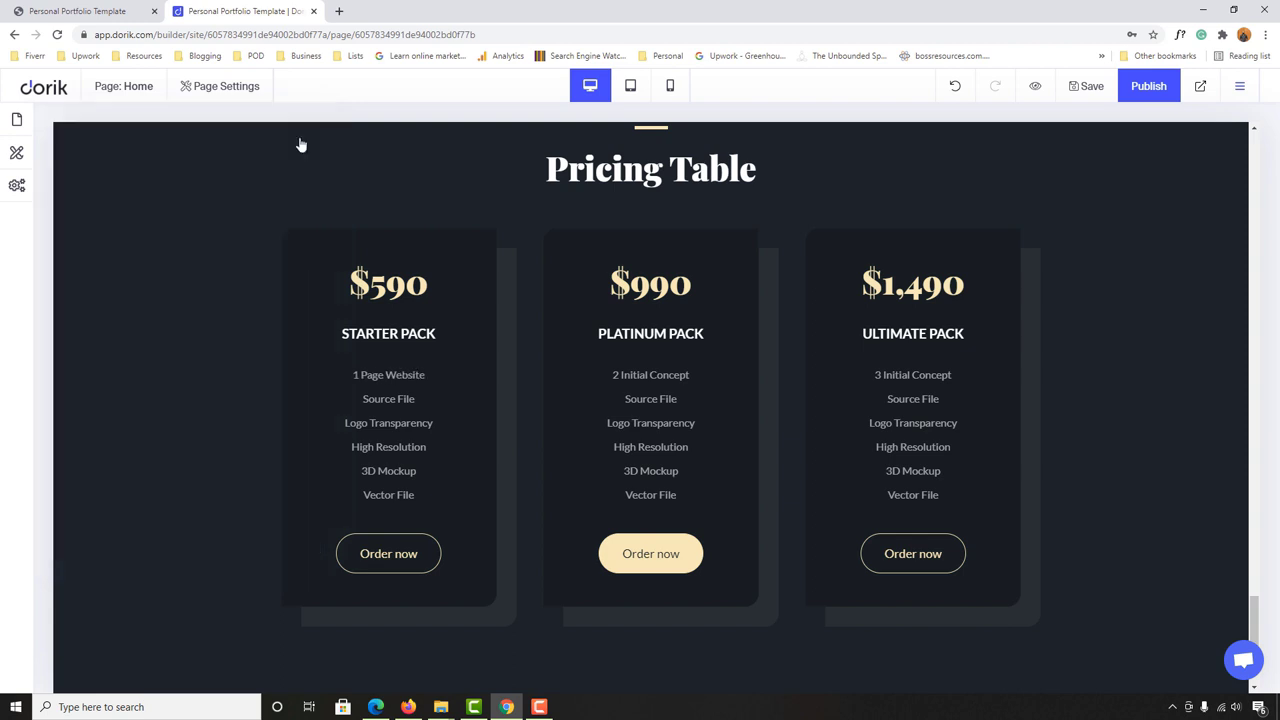
left_click(364, 401)
left_click_drag(166, 348, 60, 347)
type("Stock Images")
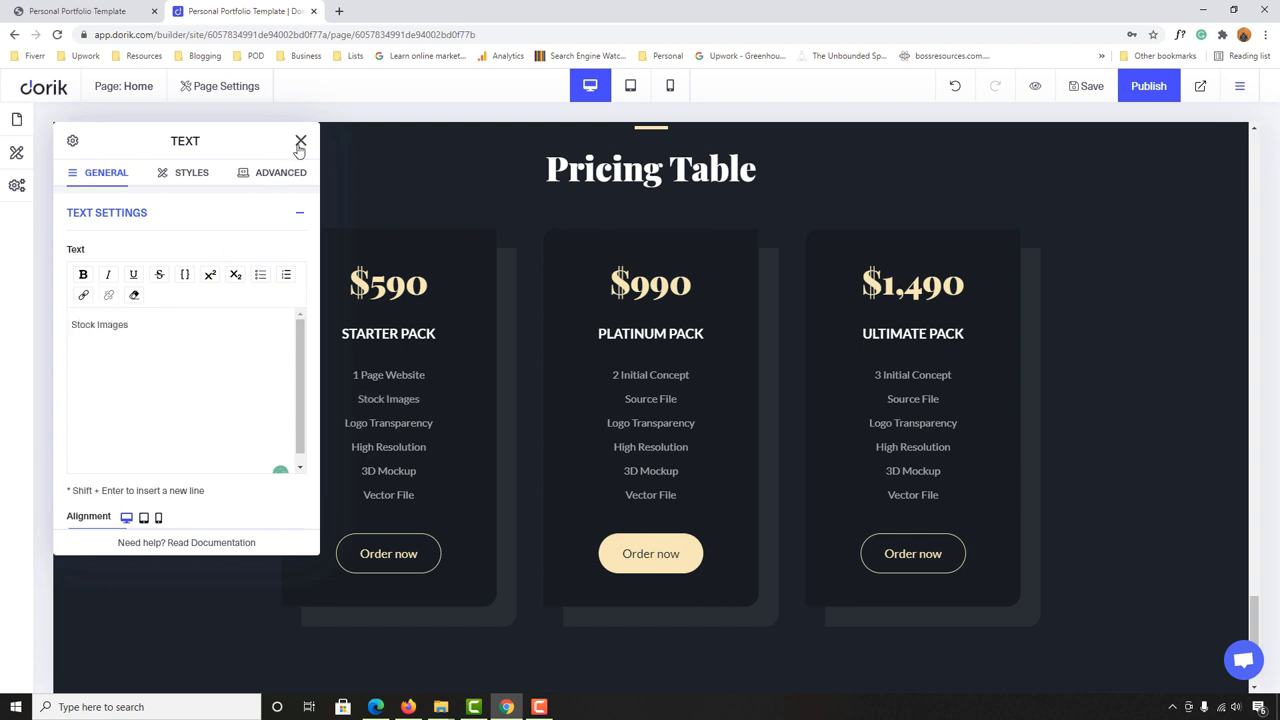
left_click(298, 145)
left_click(368, 425)
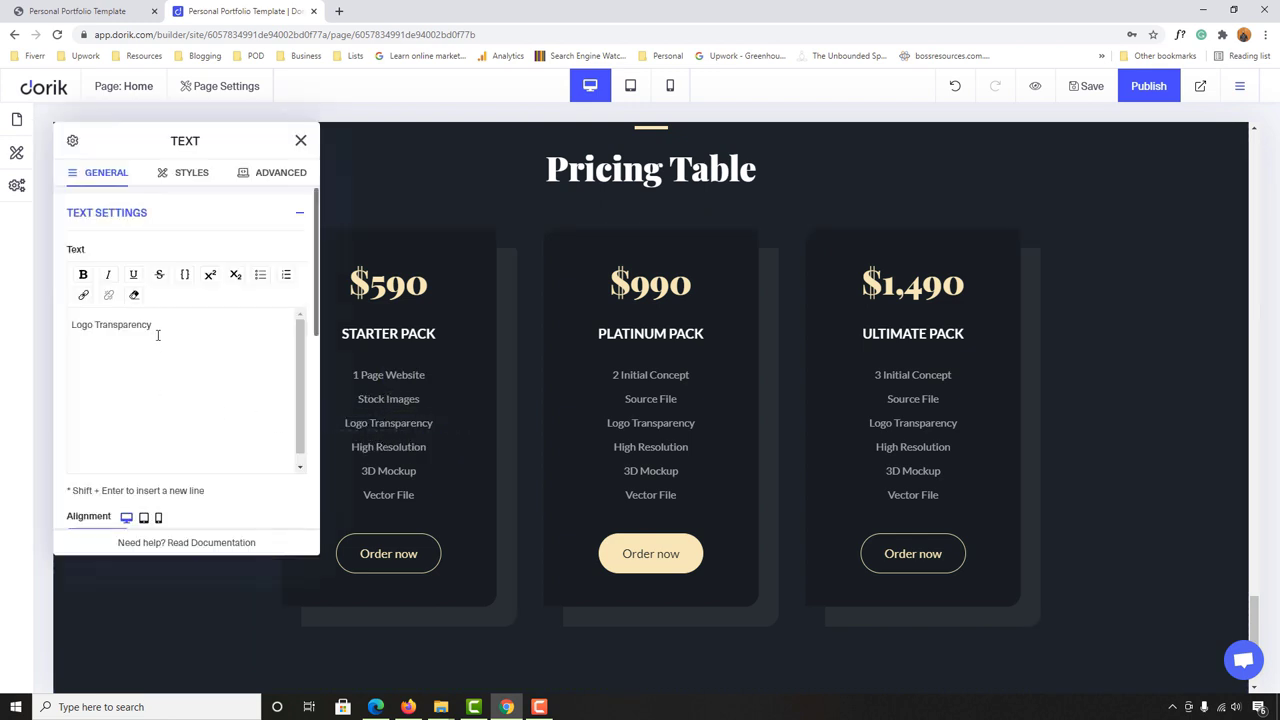
left_click_drag(157, 336, 49, 344)
type("Logo")
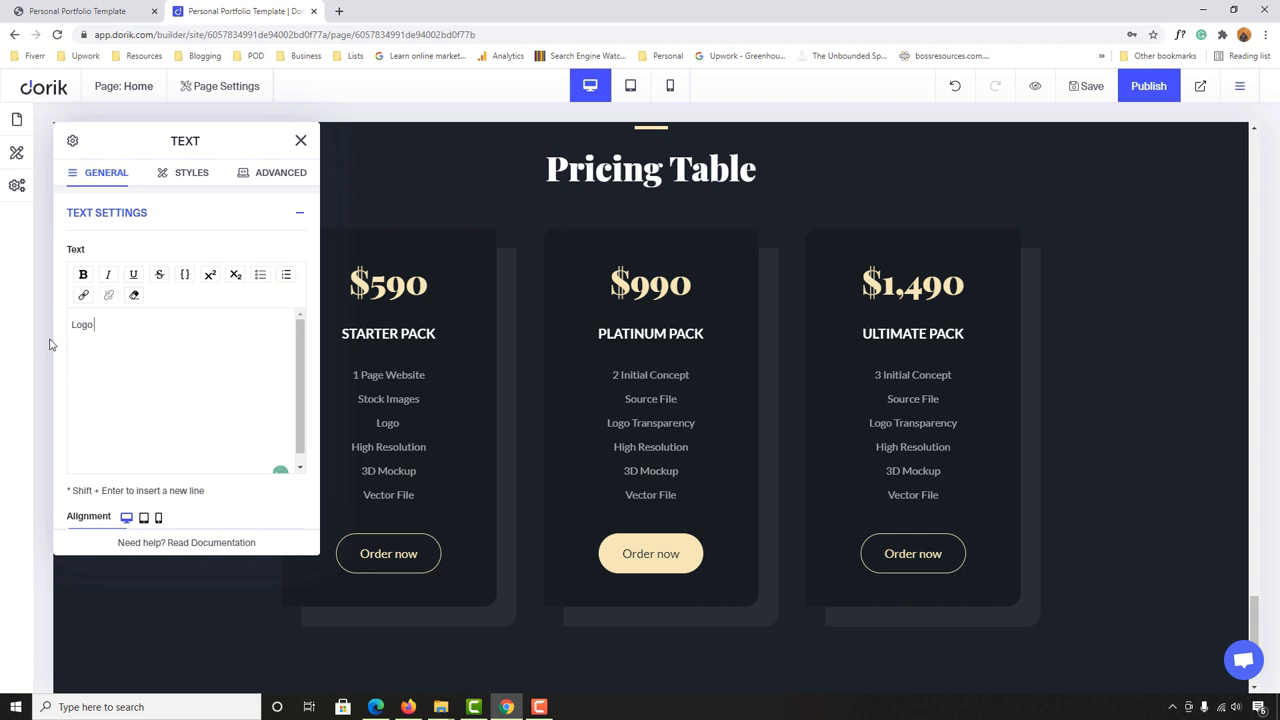
left_click(300, 140)
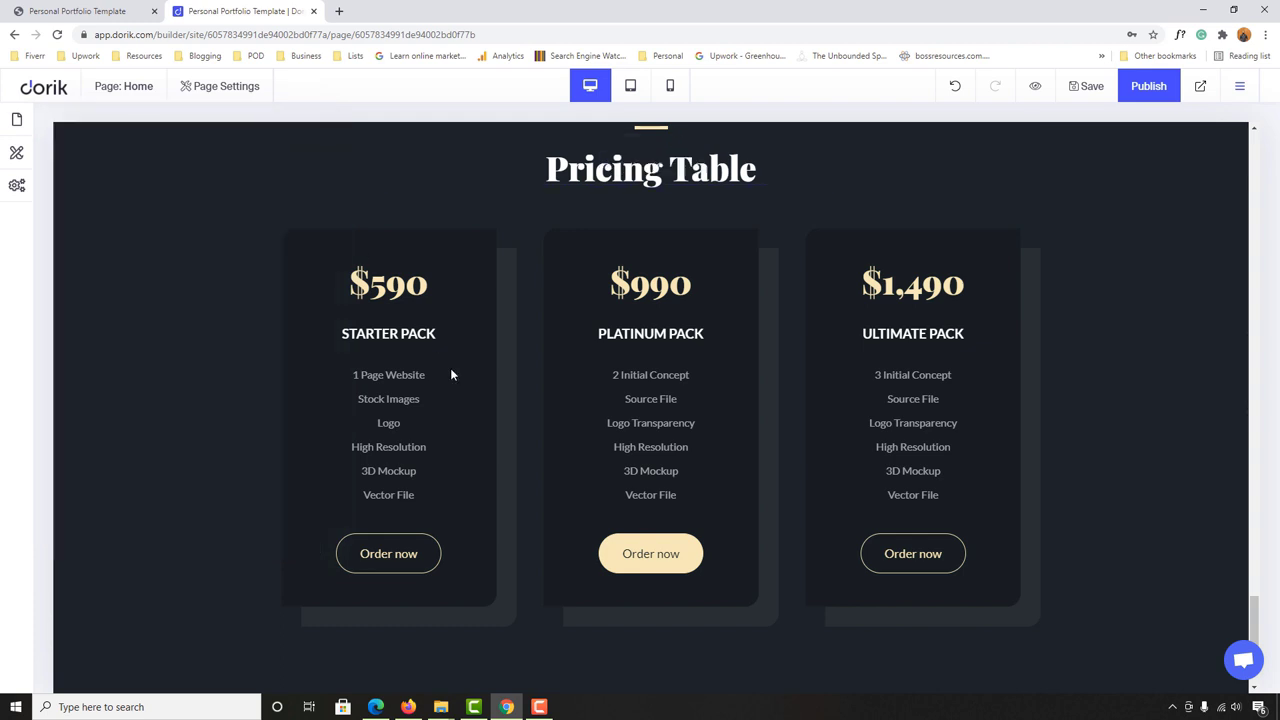
- Replace the 3D Mockup and Vector File lines with 'SEO Optimized' and 'Speed Optimized'
left_click(362, 473)
left_click_drag(120, 324, 64, 322)
type("SE")
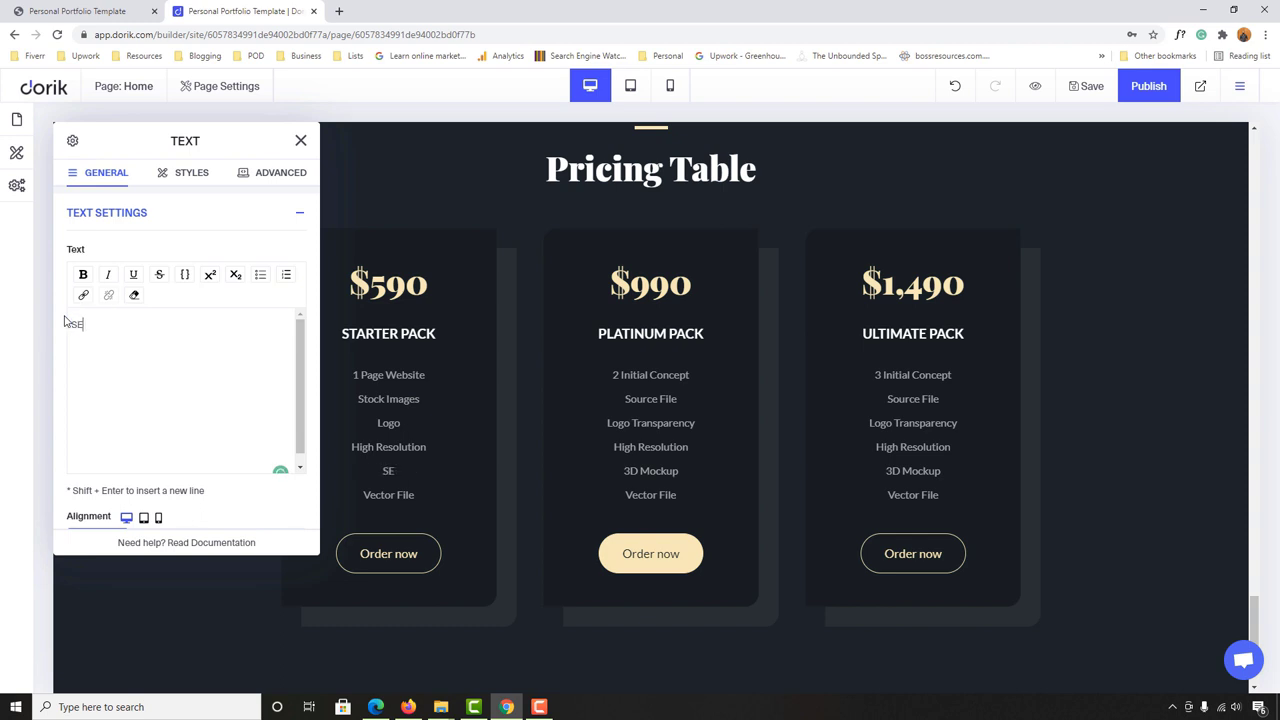
type("E Optimized")
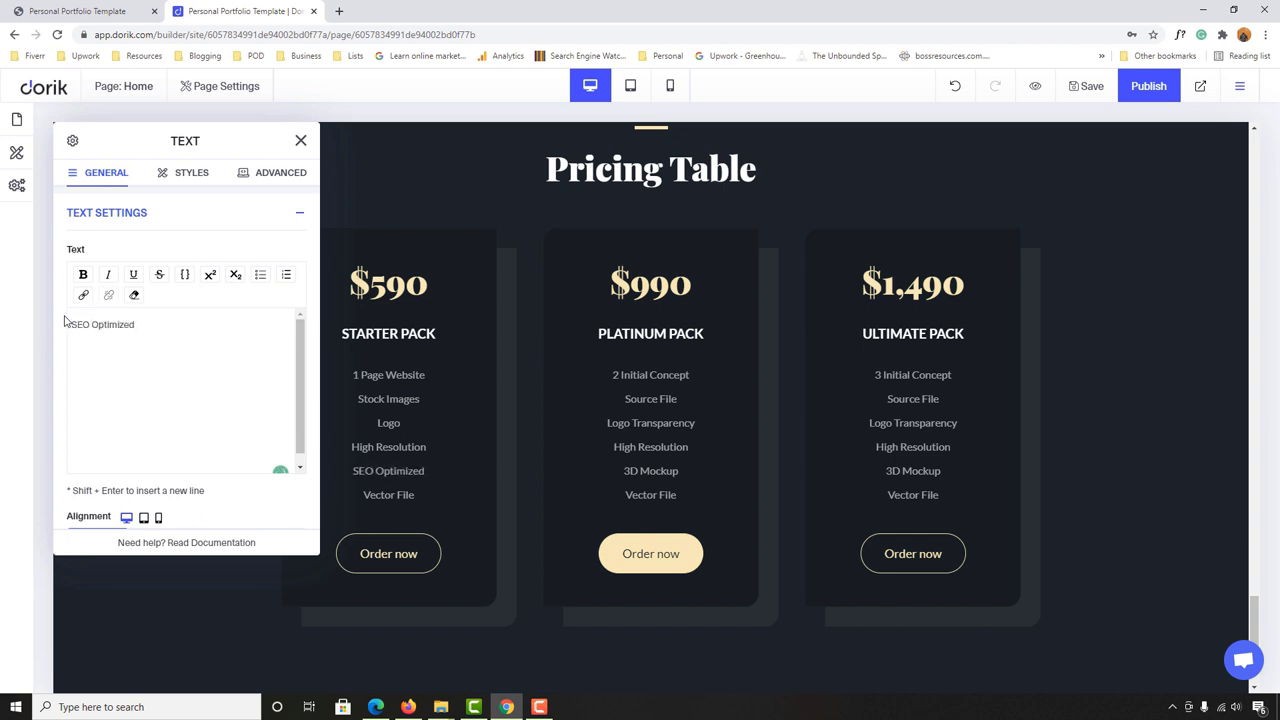
left_click(300, 140)
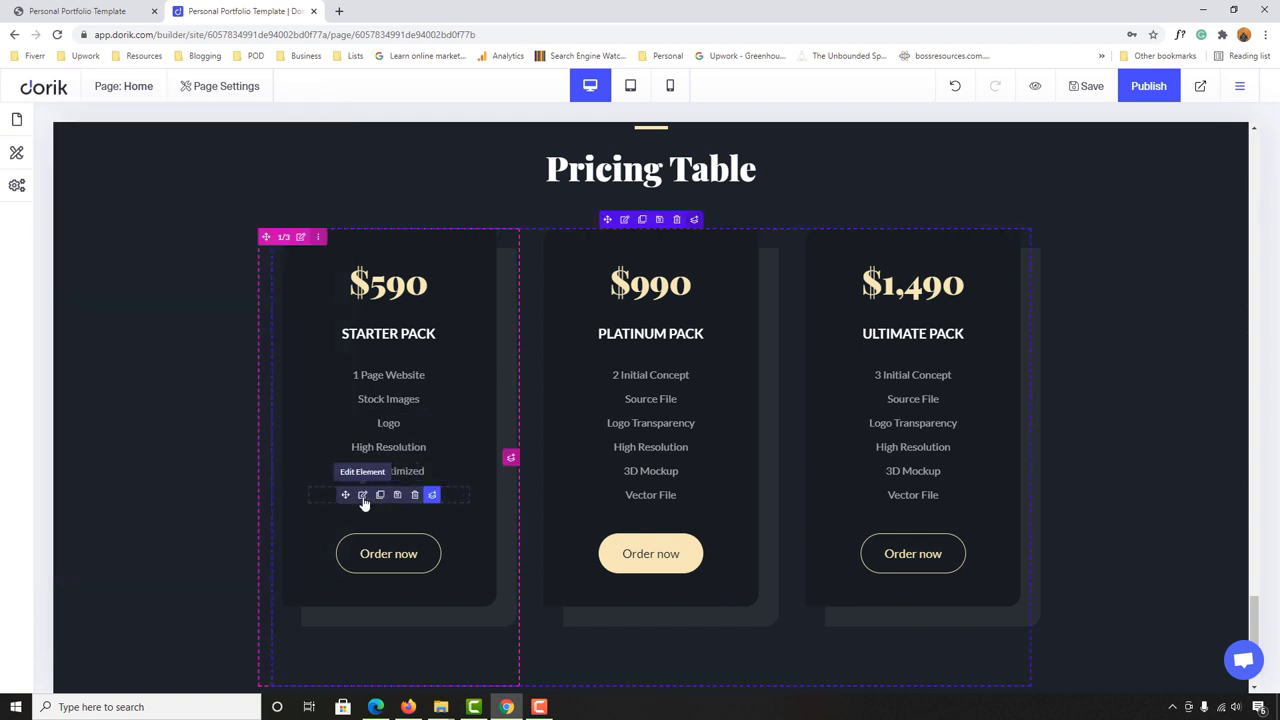
left_click(388, 494)
left_click_drag(72, 325, 140, 326)
type("Sp")
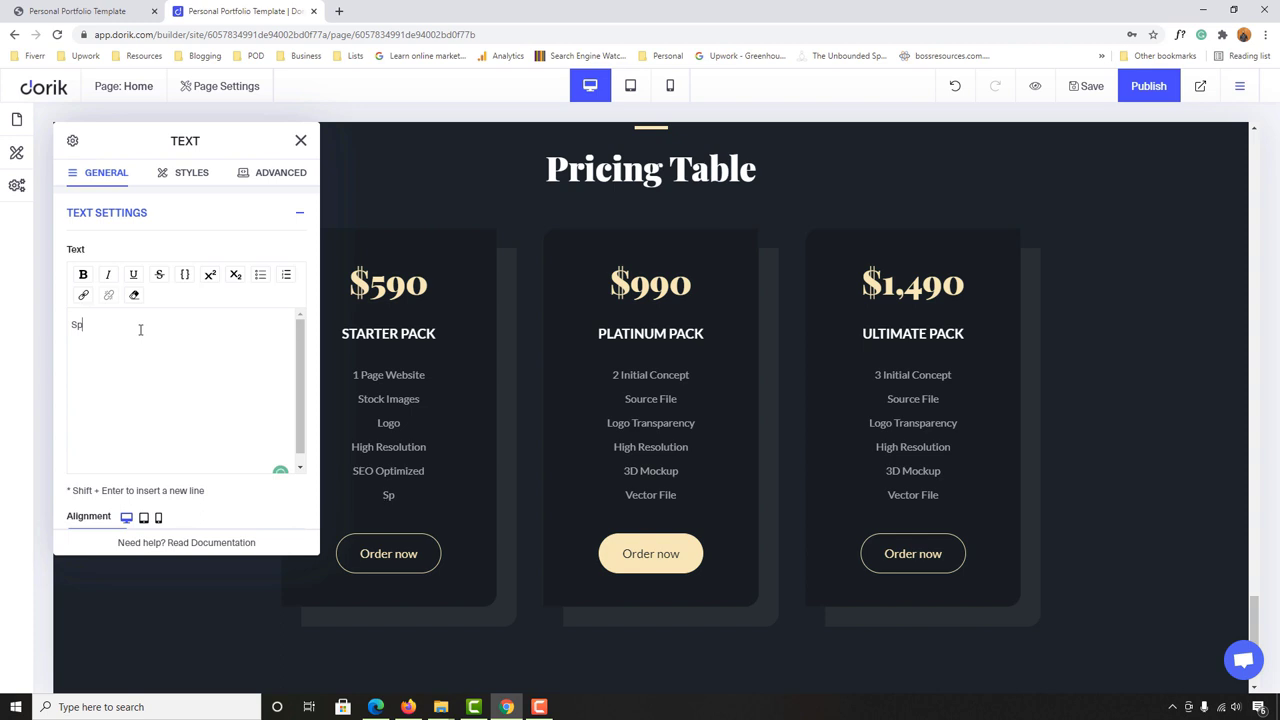
type("eed Optimized")
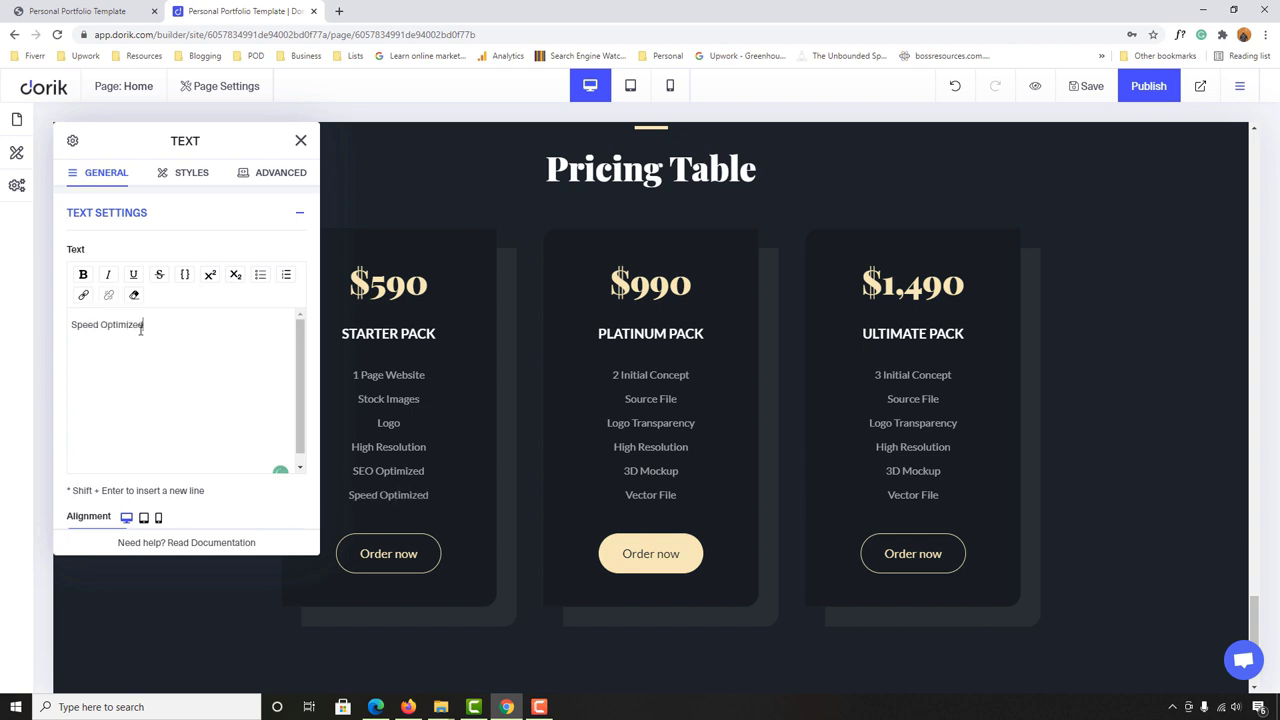
left_click(300, 141)
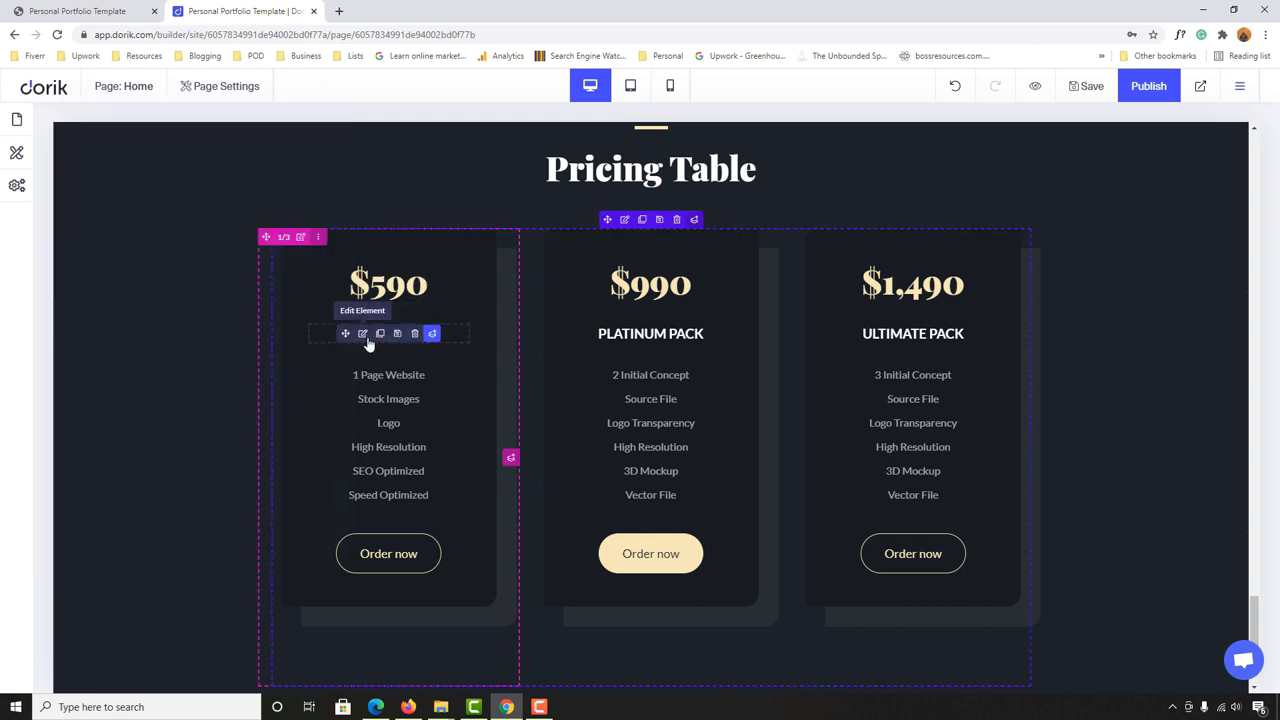
- Retitle the Starter Pack heading to '1 Page website'
left_click(363, 334)
left_click_drag(132, 381, 60, 388)
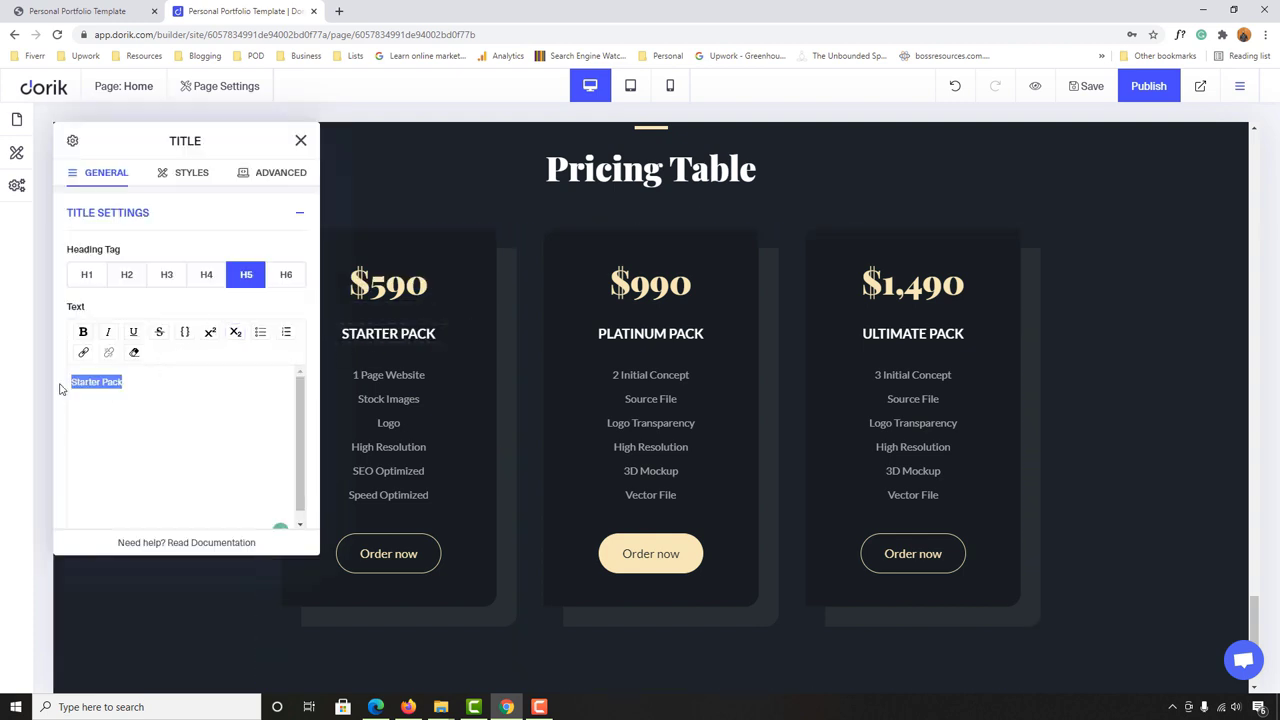
type("0")
key("BackSpace")
type("1 Page website")
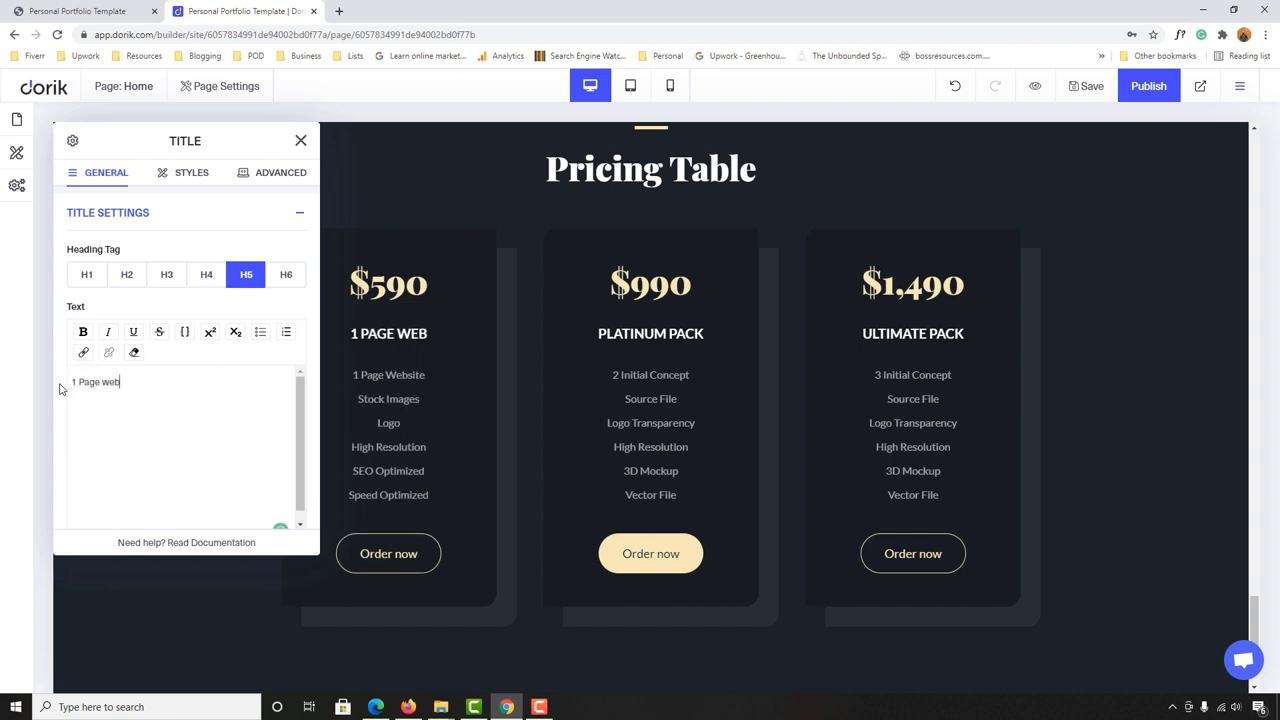
left_click(302, 138)
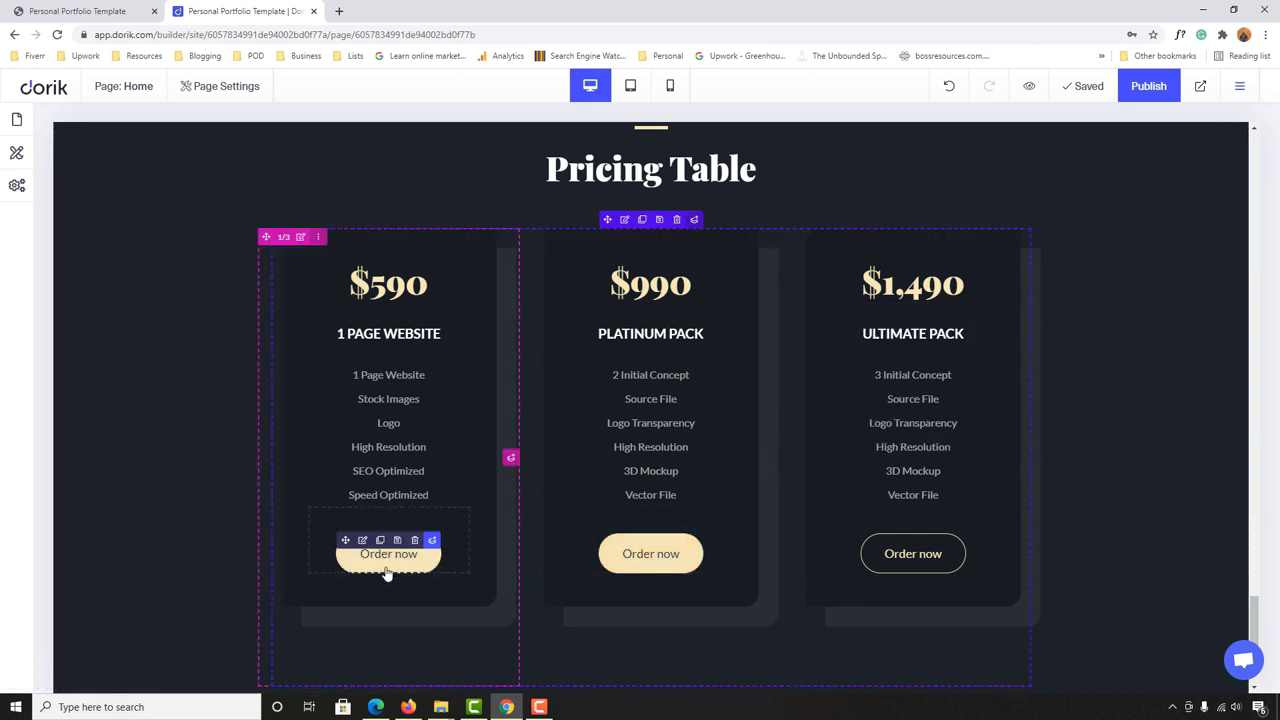
scroll(706, 573, "down", 2)
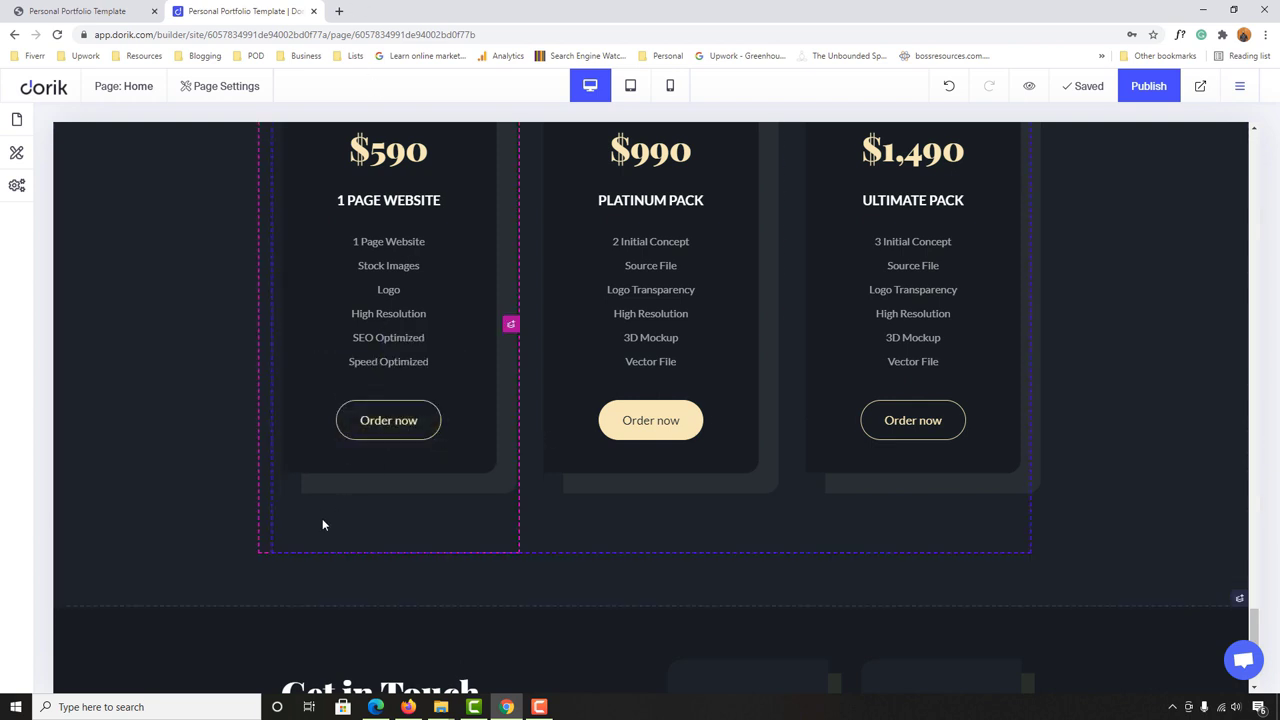
scroll(320, 520, "down", 3)
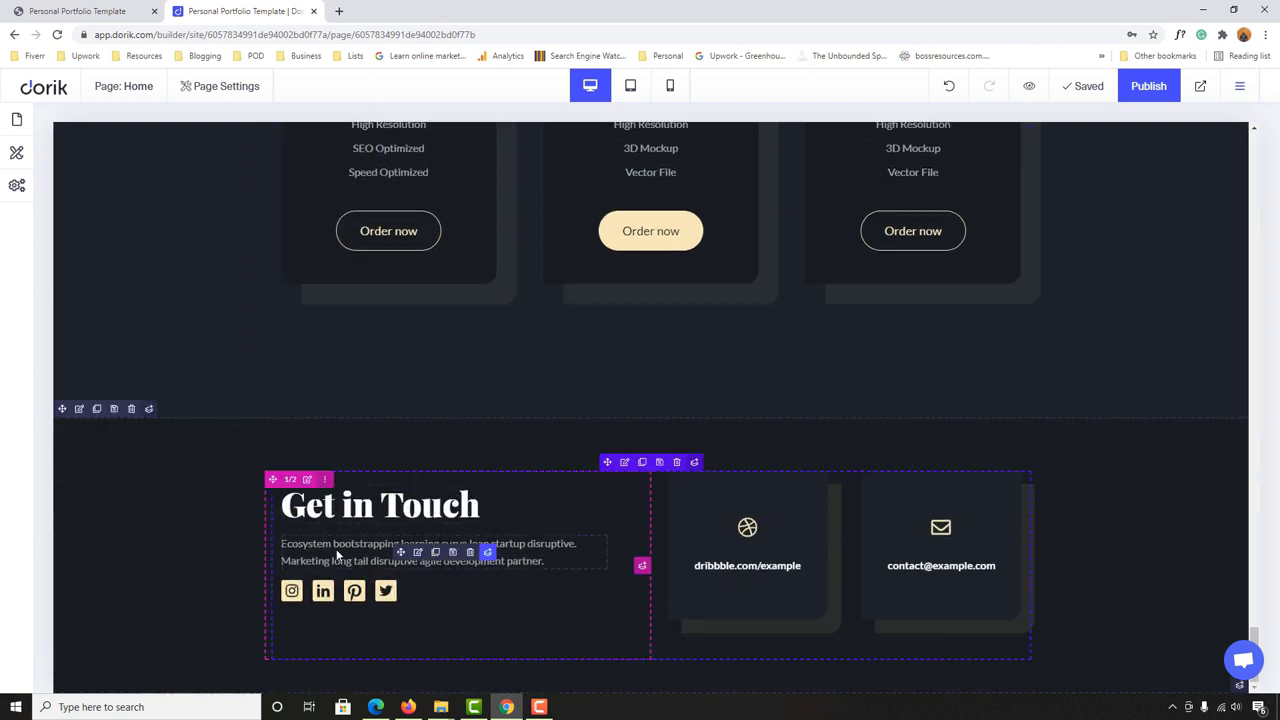
left_click(419, 506)
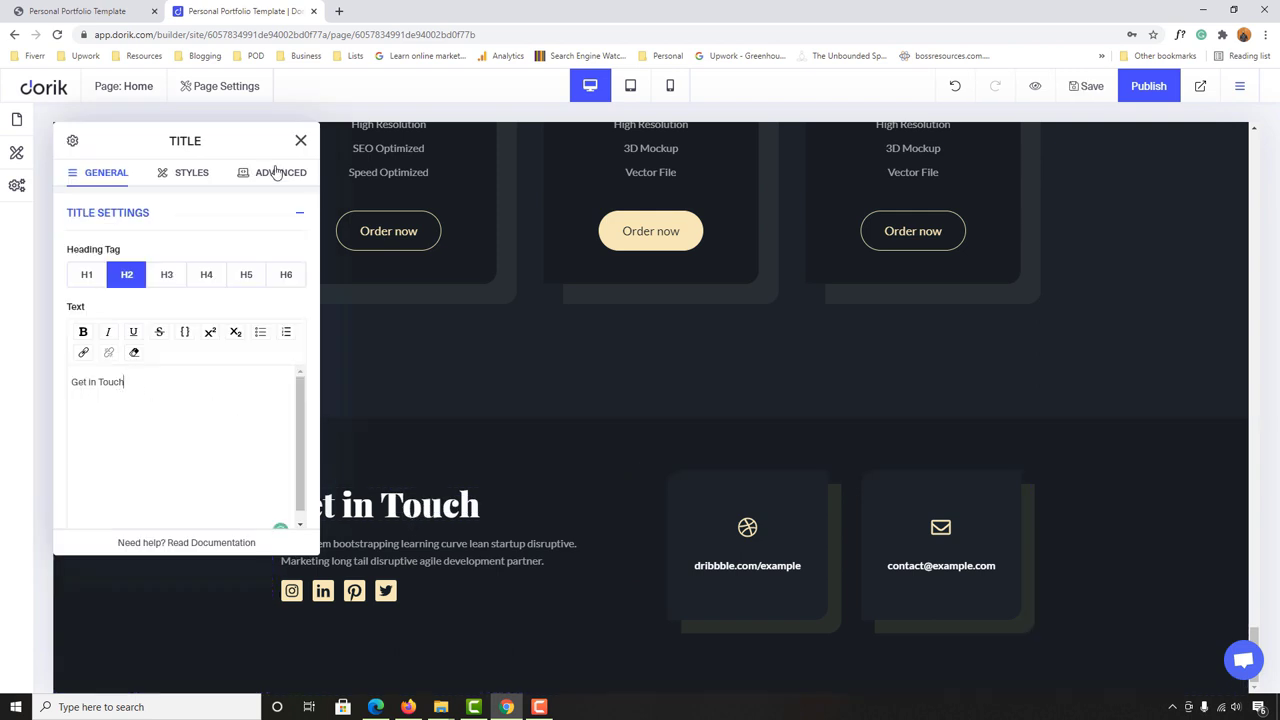
left_click(301, 141)
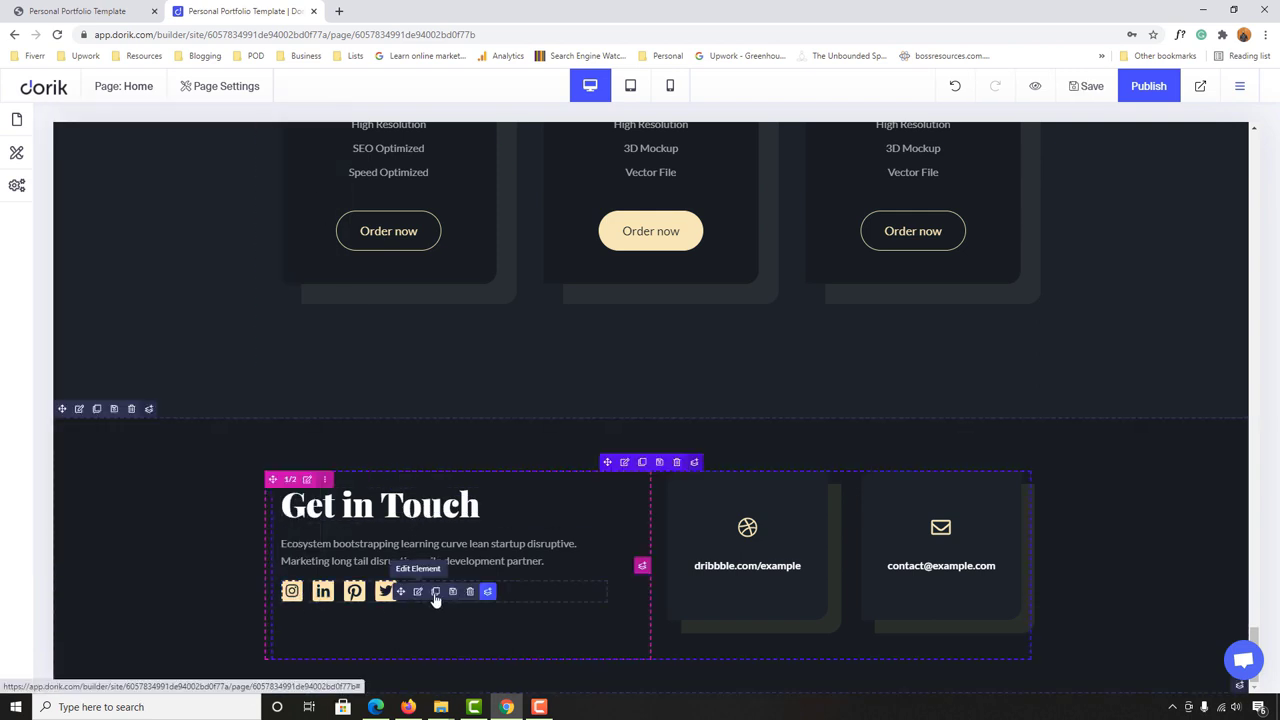
left_click(418, 591)
scroll(210, 330, "down", 3)
scroll(200, 326, "up", 3)
left_click(293, 258)
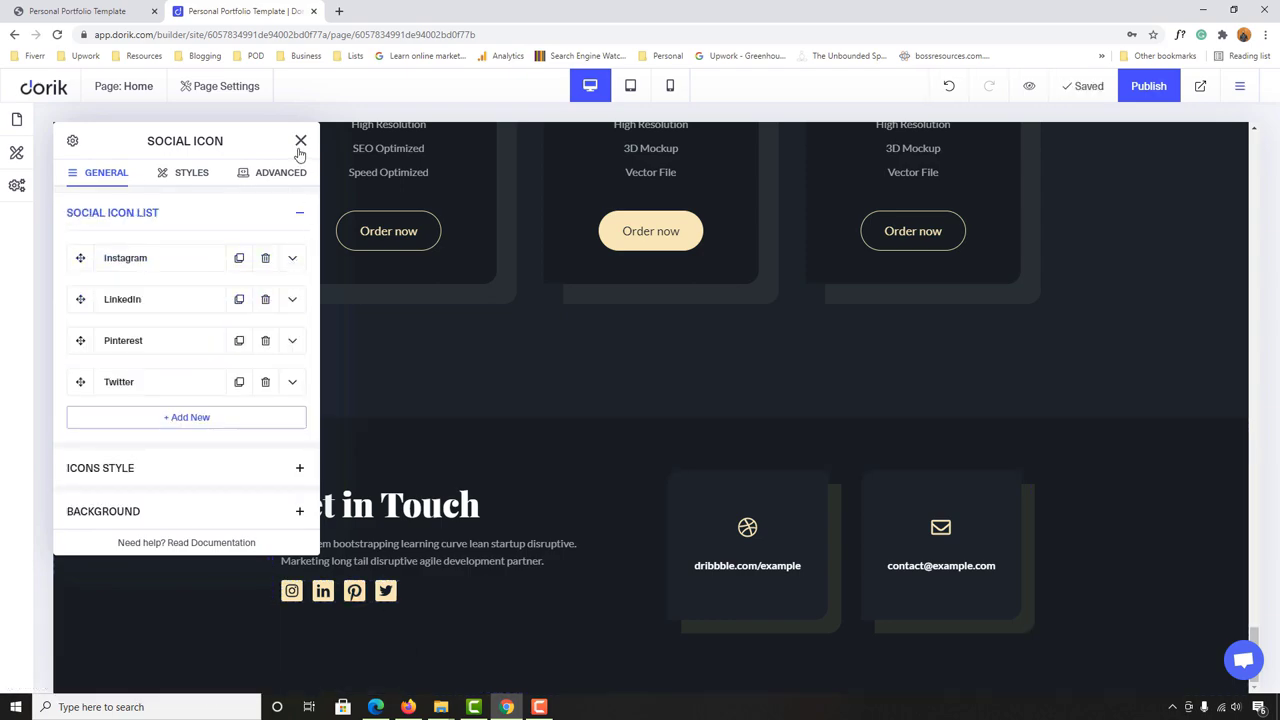
left_click(299, 145)
scroll(494, 504, "up", 15)
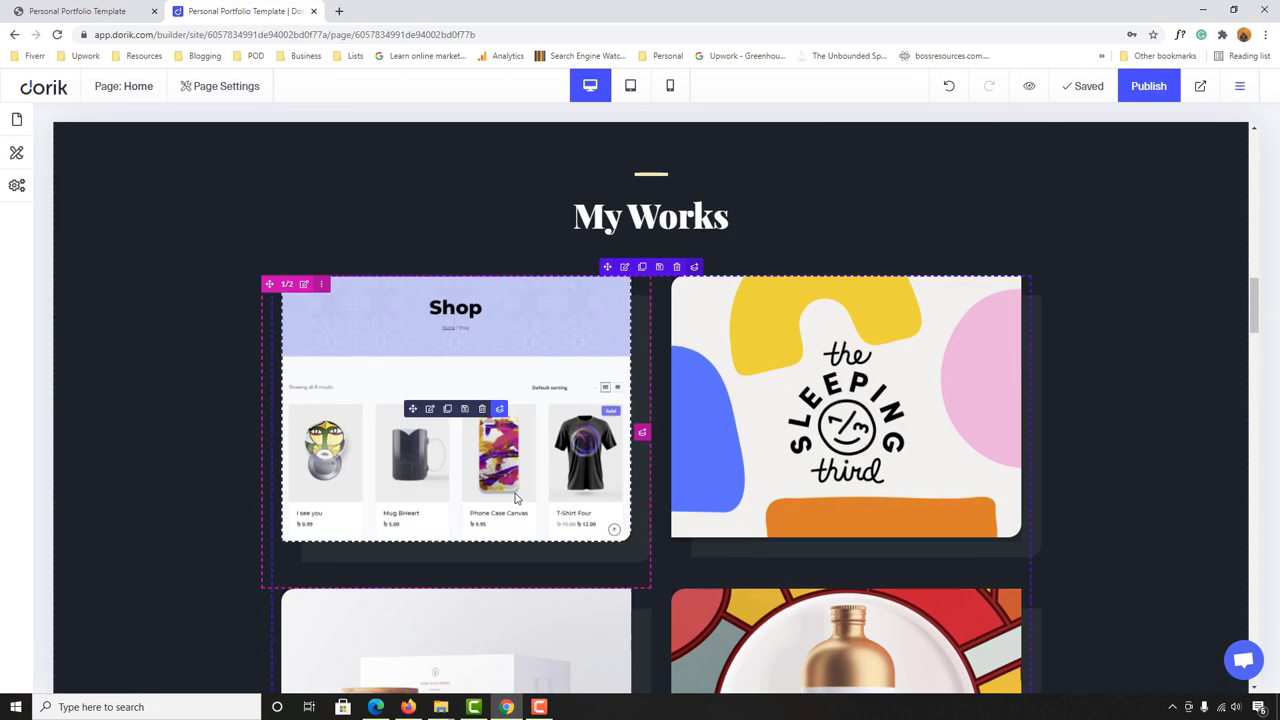
- Change the dribbble.com/example contact link to the owner's youtube.com channel address
scroll(514, 494, "up", 10)
scroll(450, 515, "down", 5)
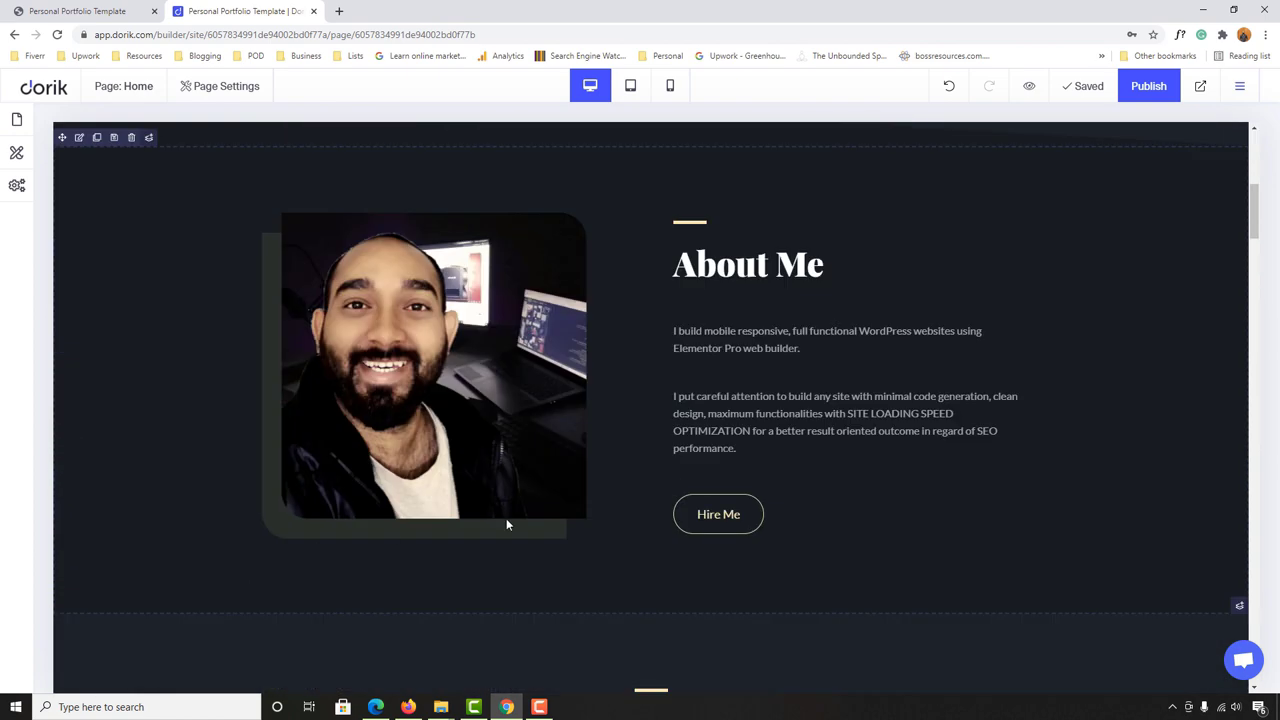
scroll(390, 538, "down", 3)
left_click_drag(1257, 292, 1258, 679)
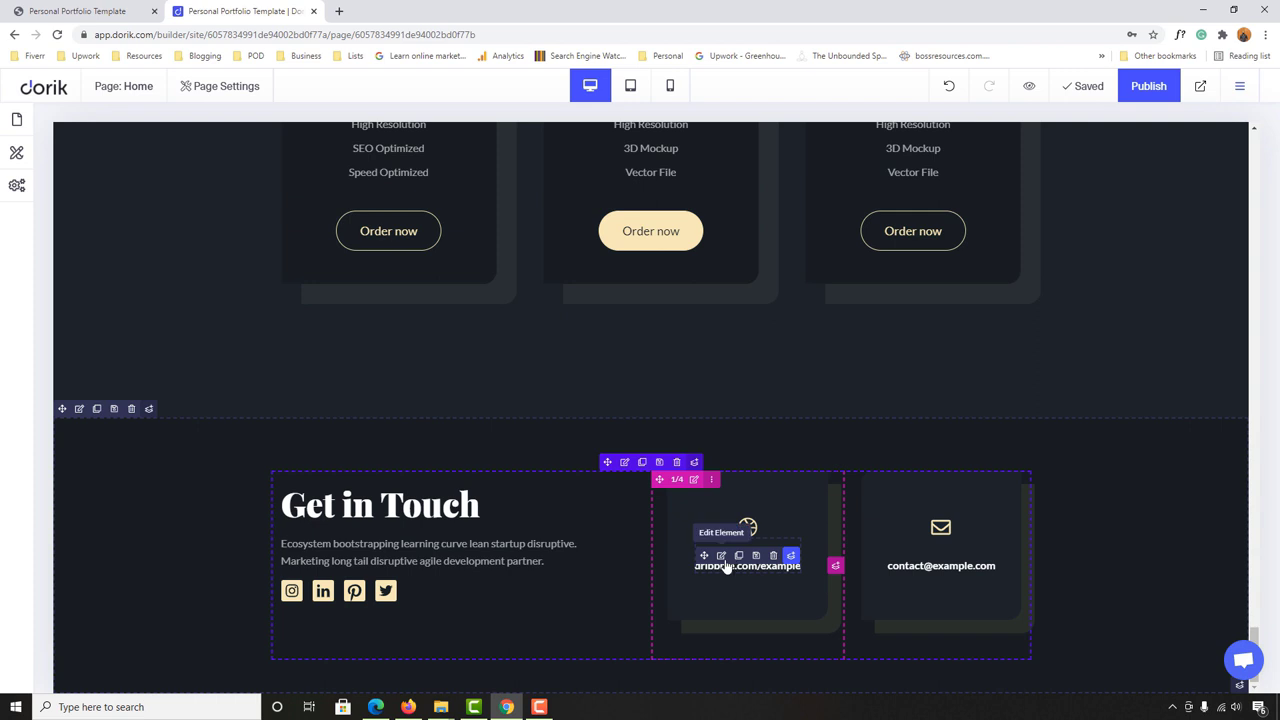
left_click(722, 557)
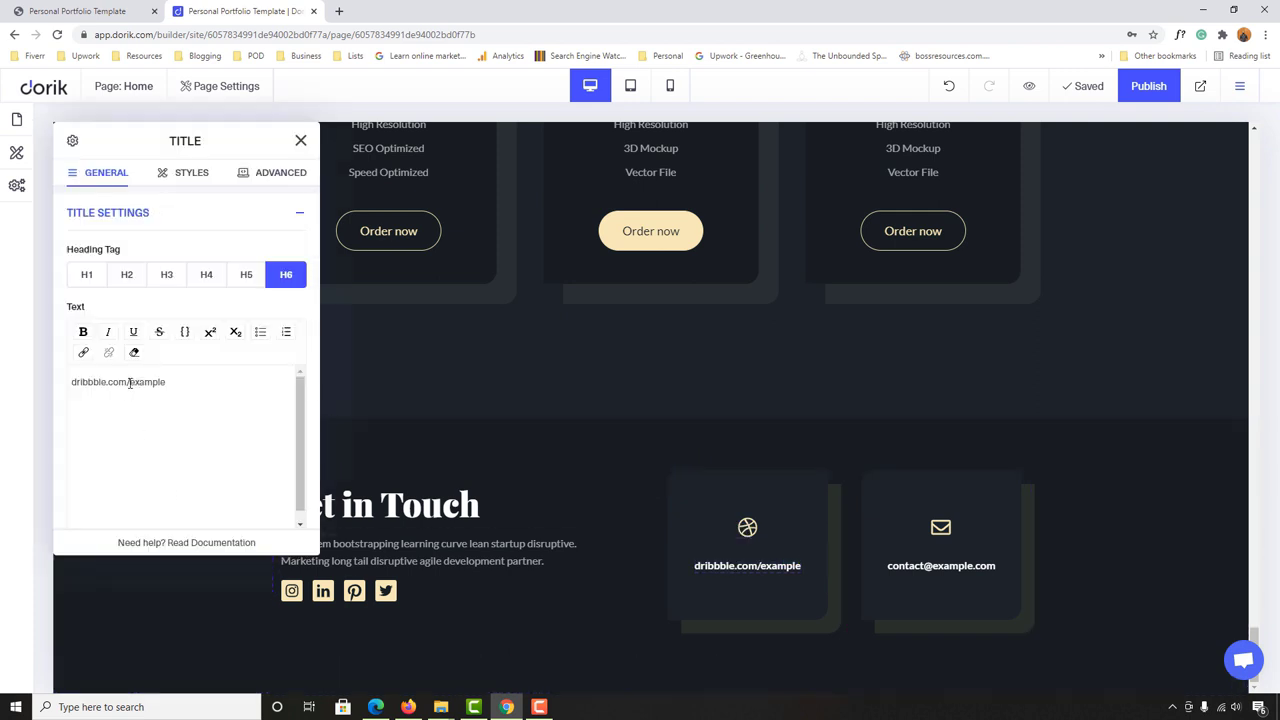
left_click(169, 388)
triple_click(133, 383)
left_click(95, 386)
left_click_drag(122, 382, 82, 388)
type("youtube")
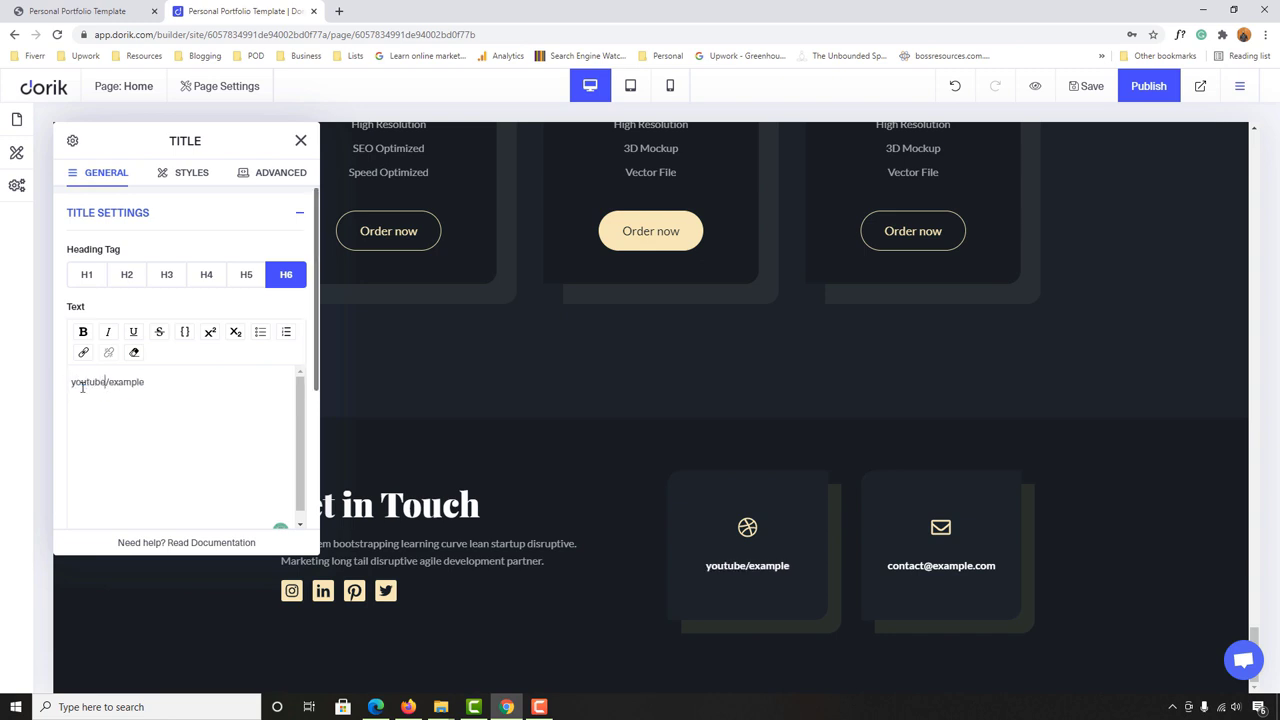
type(".com")
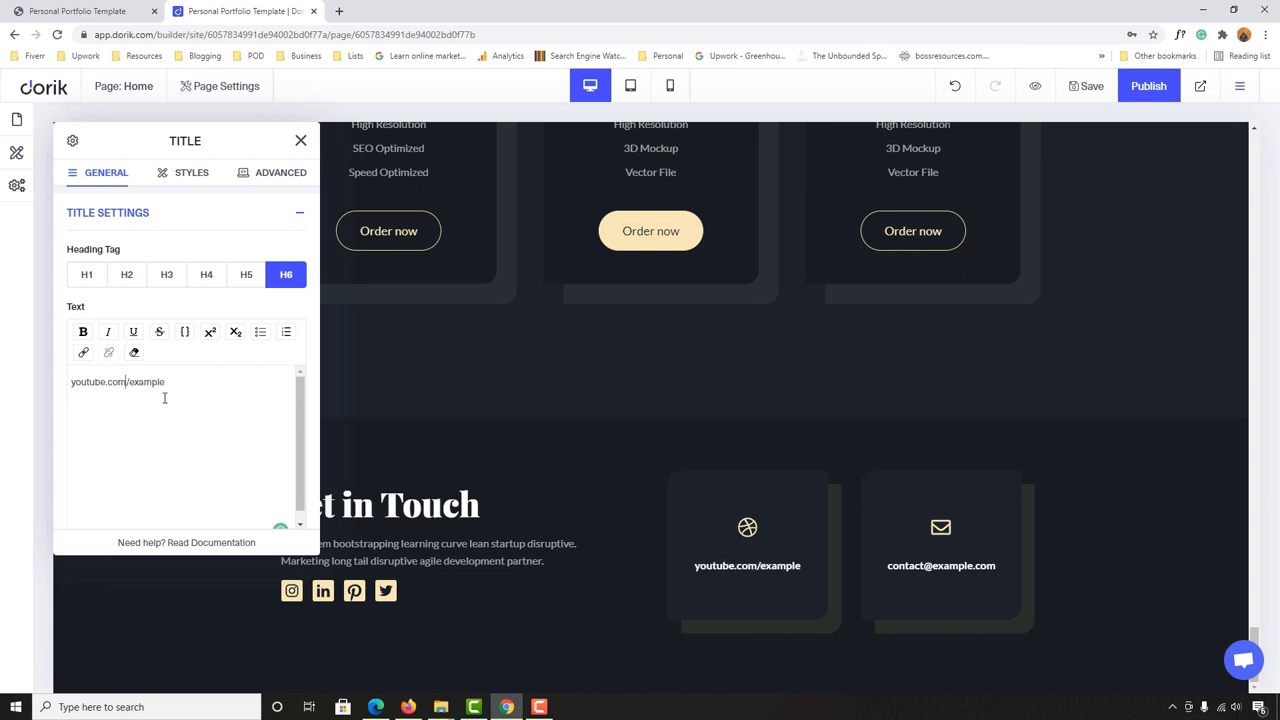
double_click(157, 382)
key("BackSpace")
type("az")
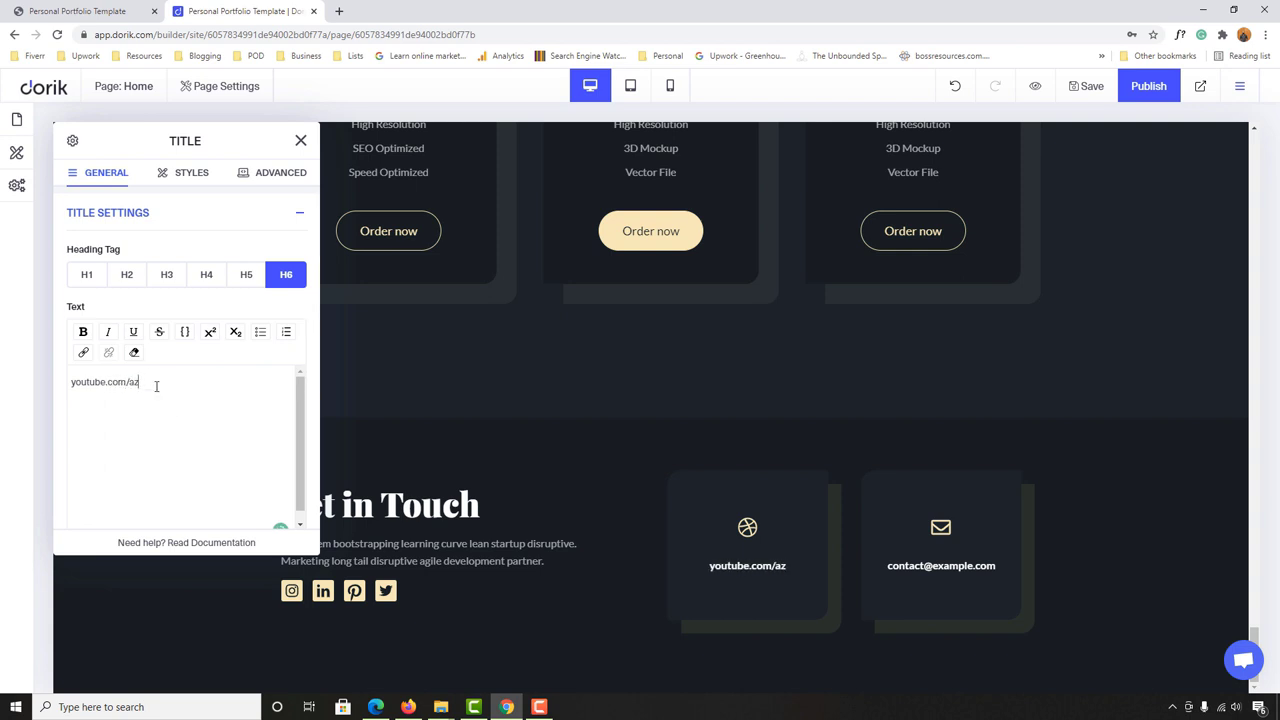
type("harulrafyazr")
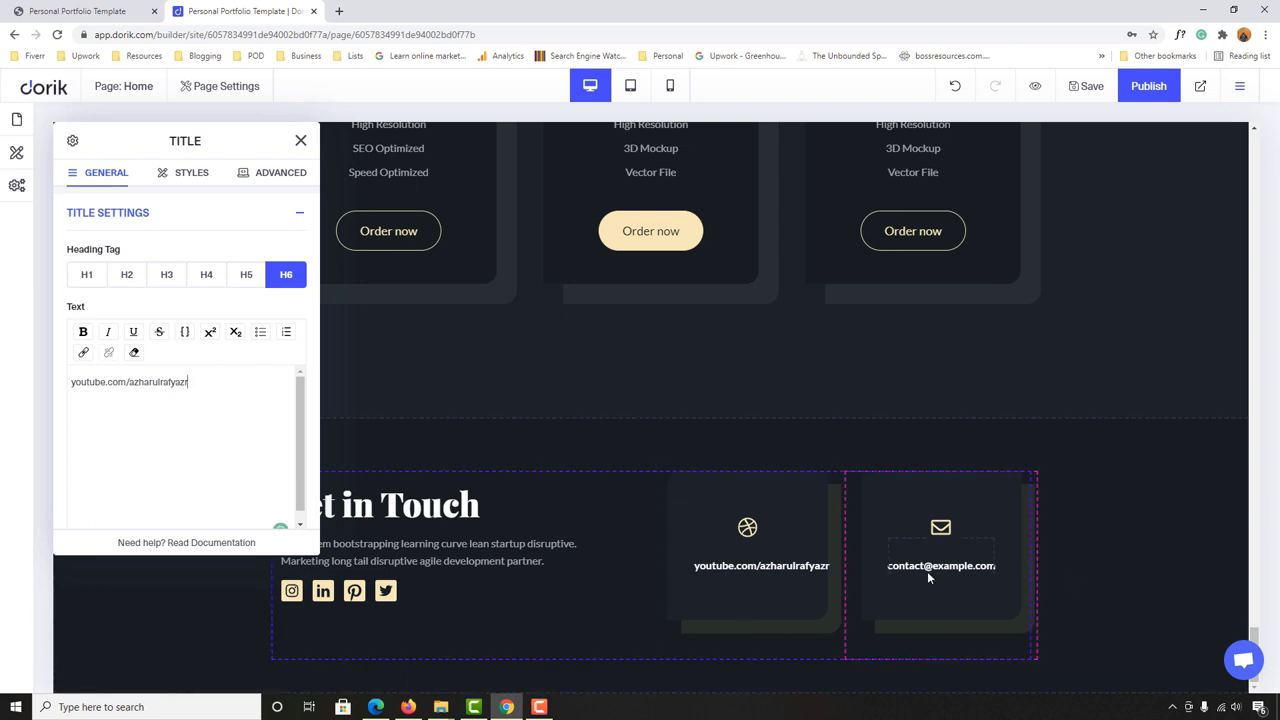
left_click(300, 140)
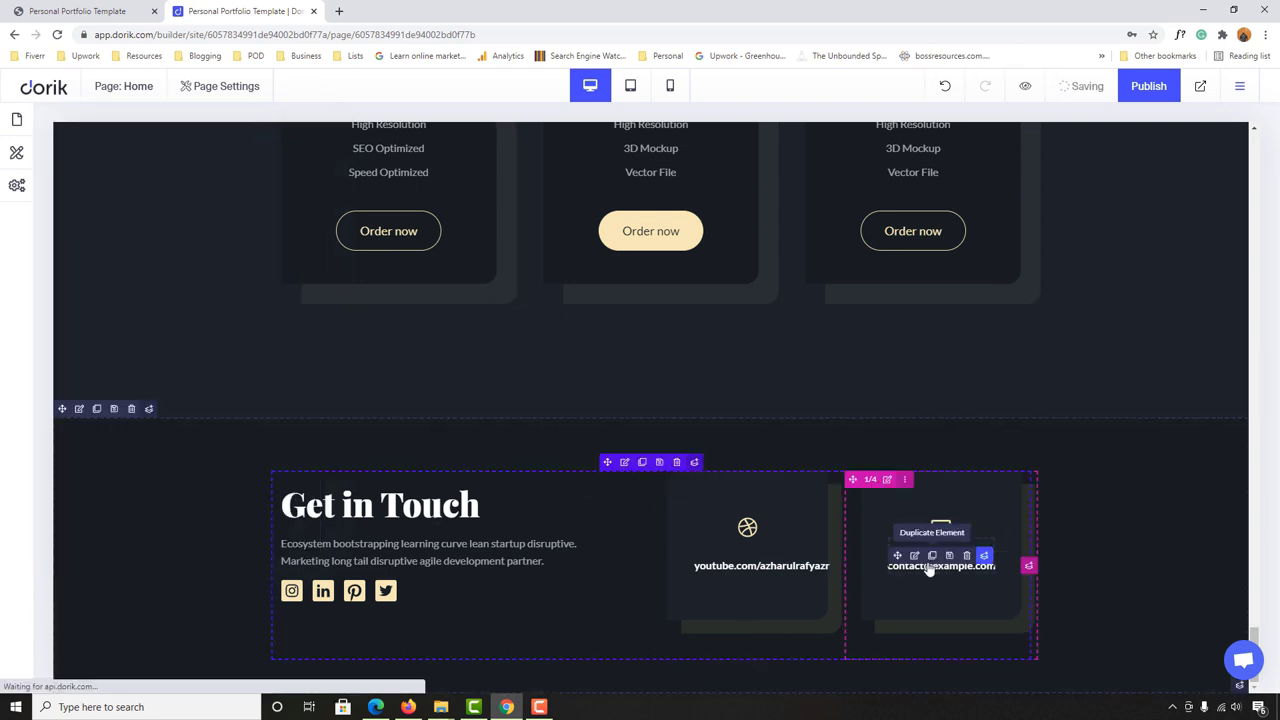
left_click(914, 556)
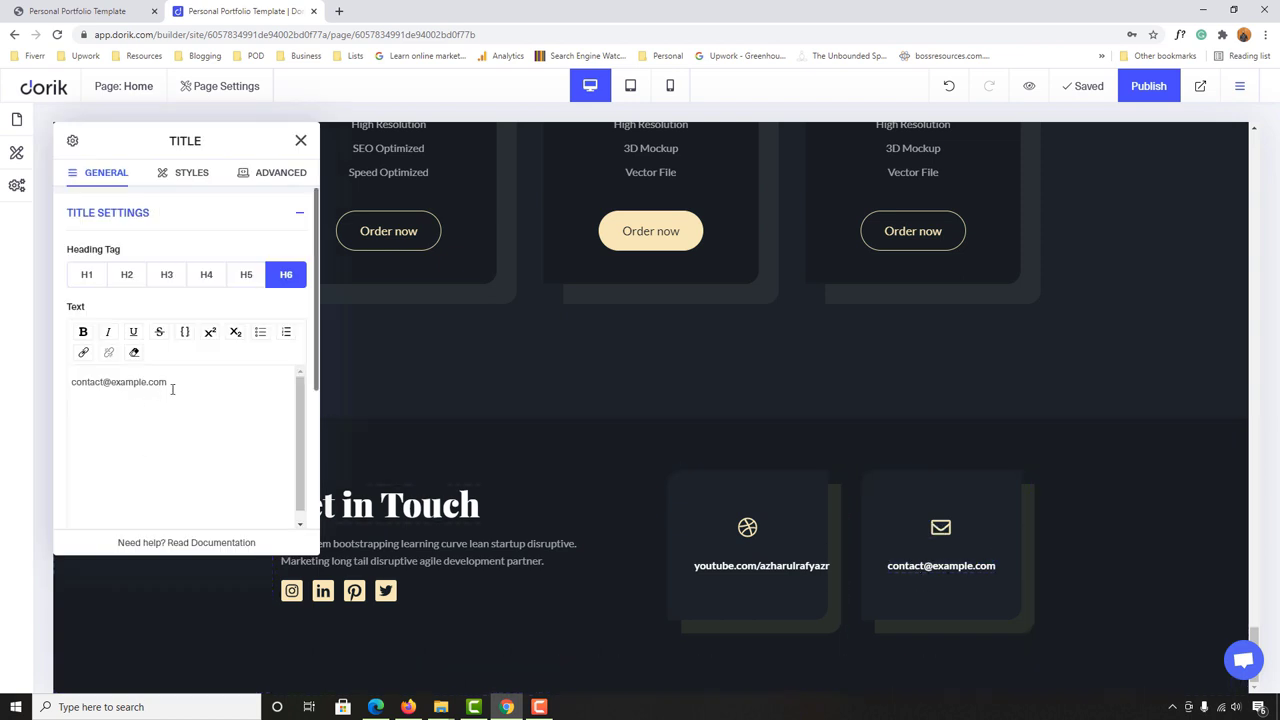
left_click_drag(171, 388, 72, 384)
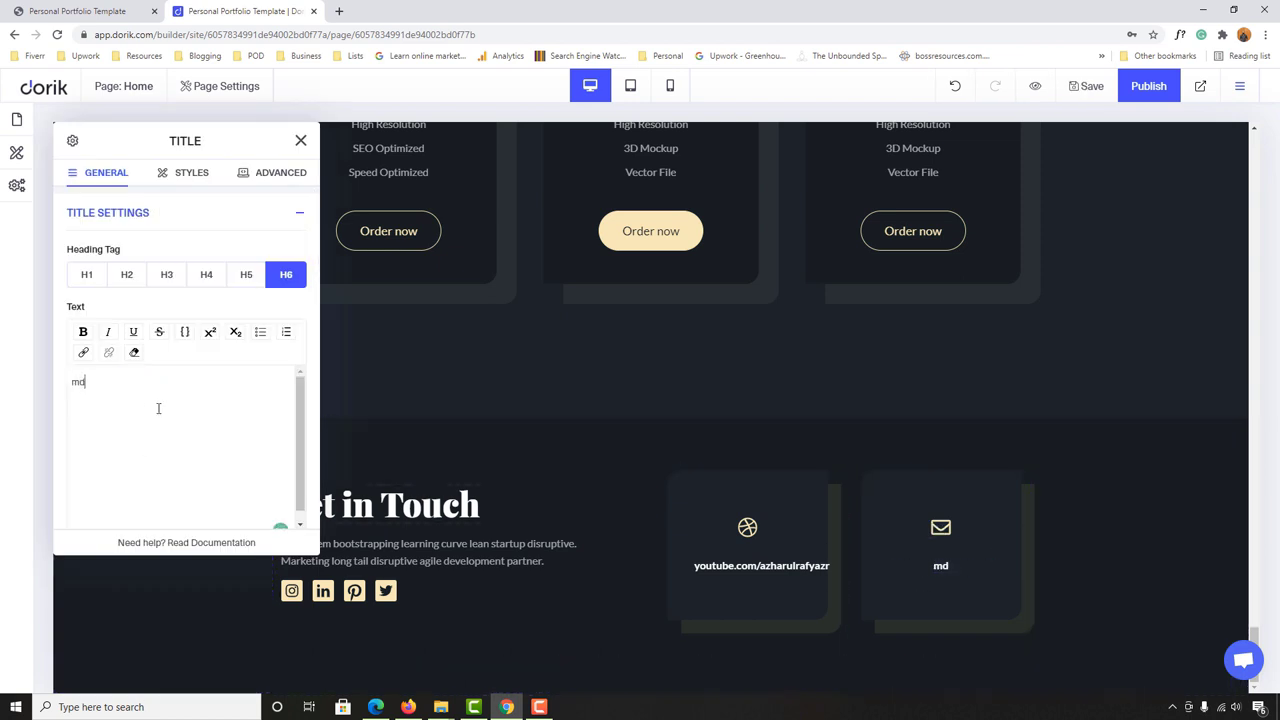
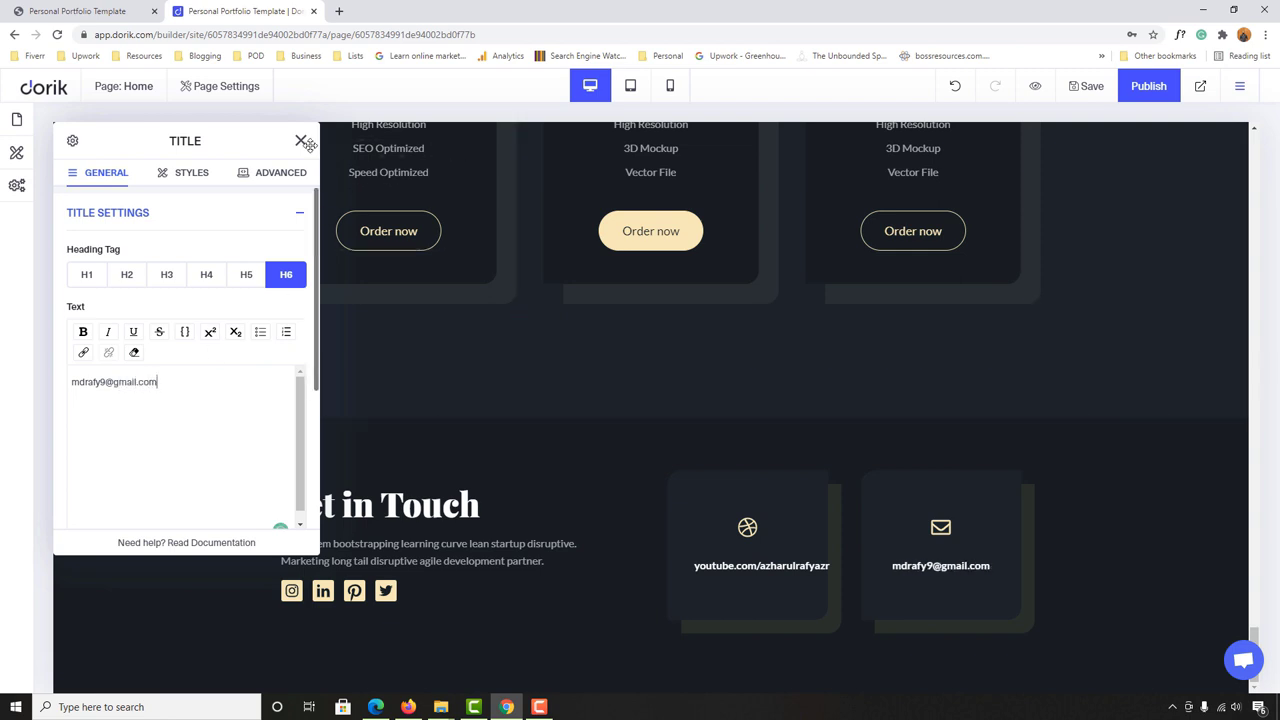
left_click(301, 140)
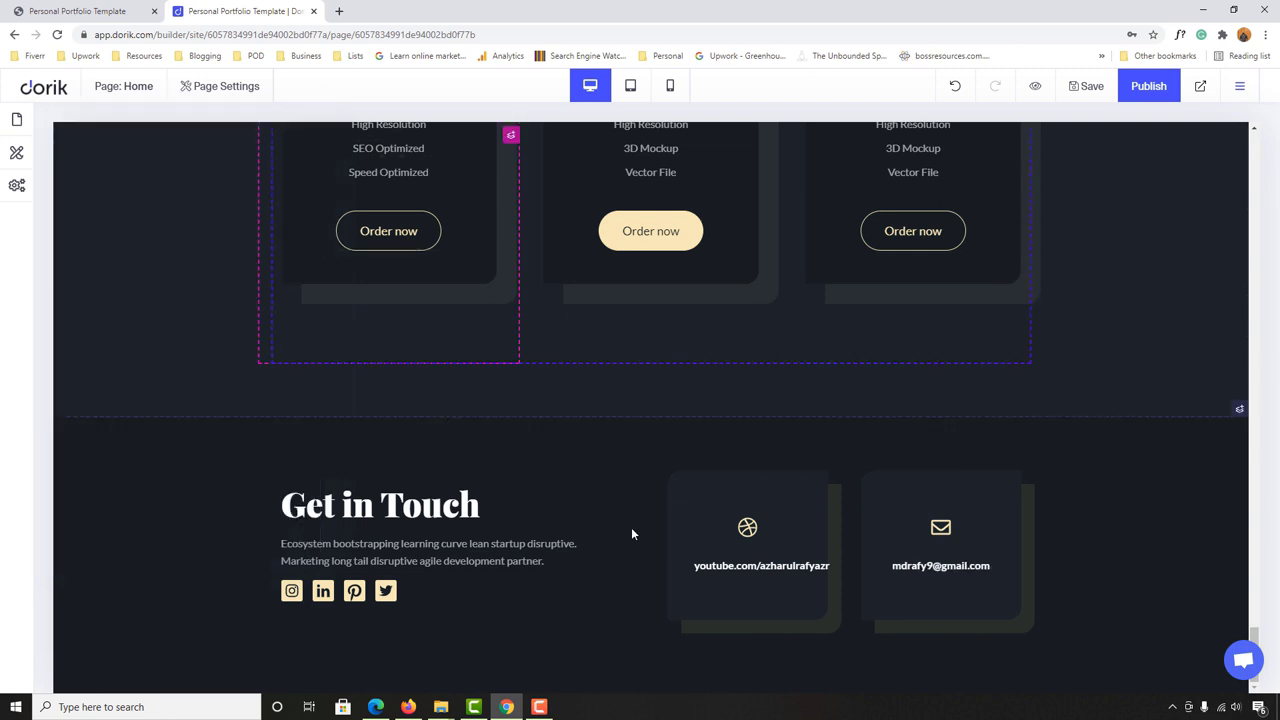
scroll(605, 548, "up", 15)
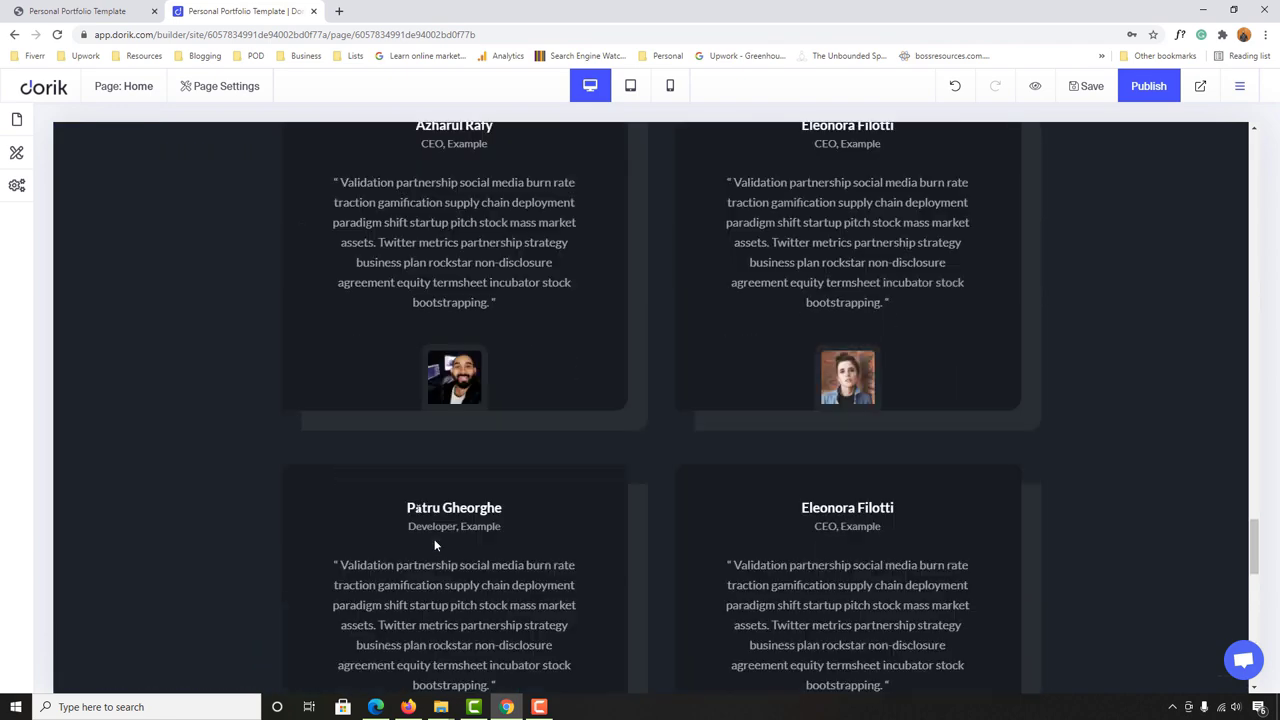
- Publish the site and load its live dorik.io address in a new Microsoft Edge tab
left_click(1141, 98)
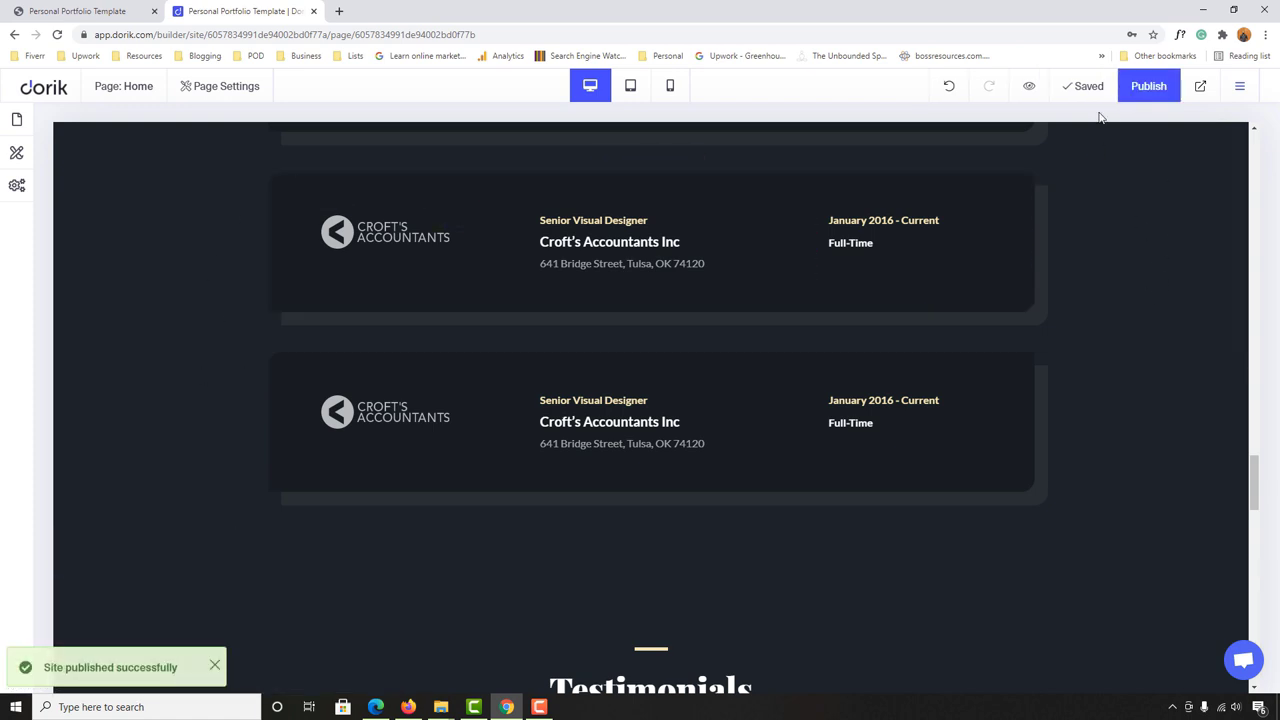
left_click(1200, 86)
left_click(176, 34)
key("ctrl+c")
key("BackSpace")
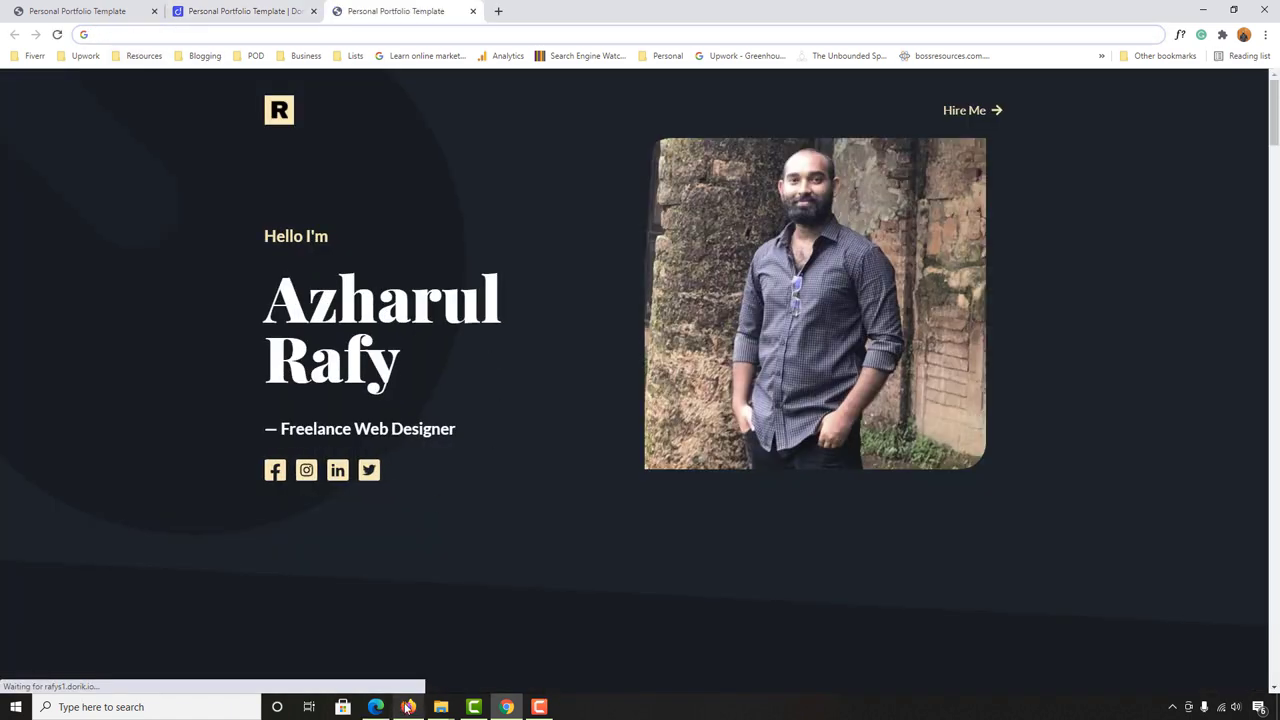
left_click(376, 707)
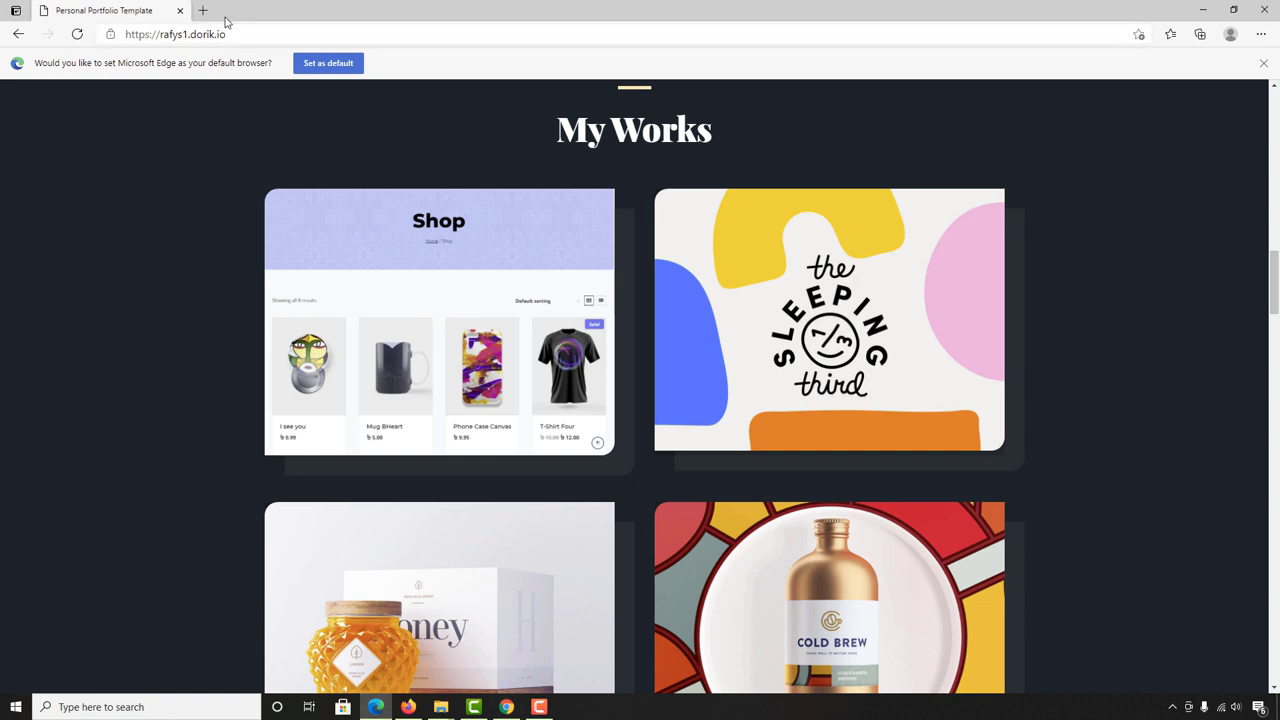
left_click(203, 10)
key("ctrl+v")
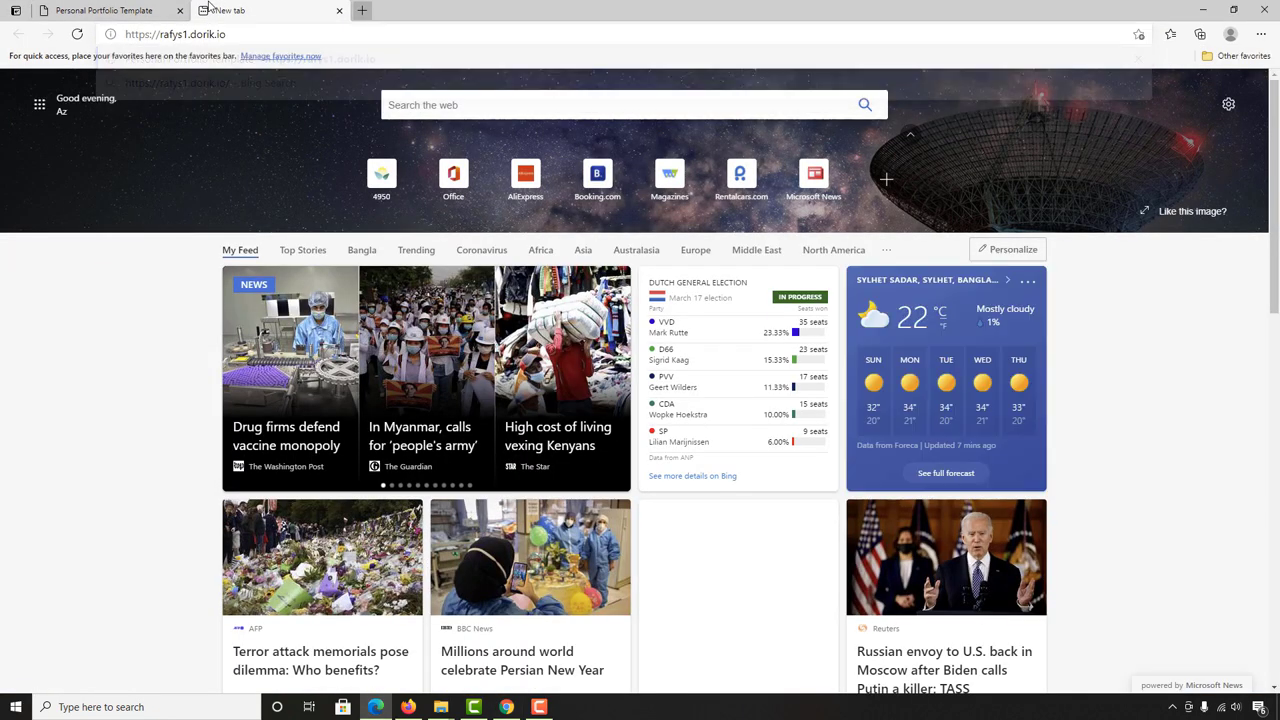
key("Return")
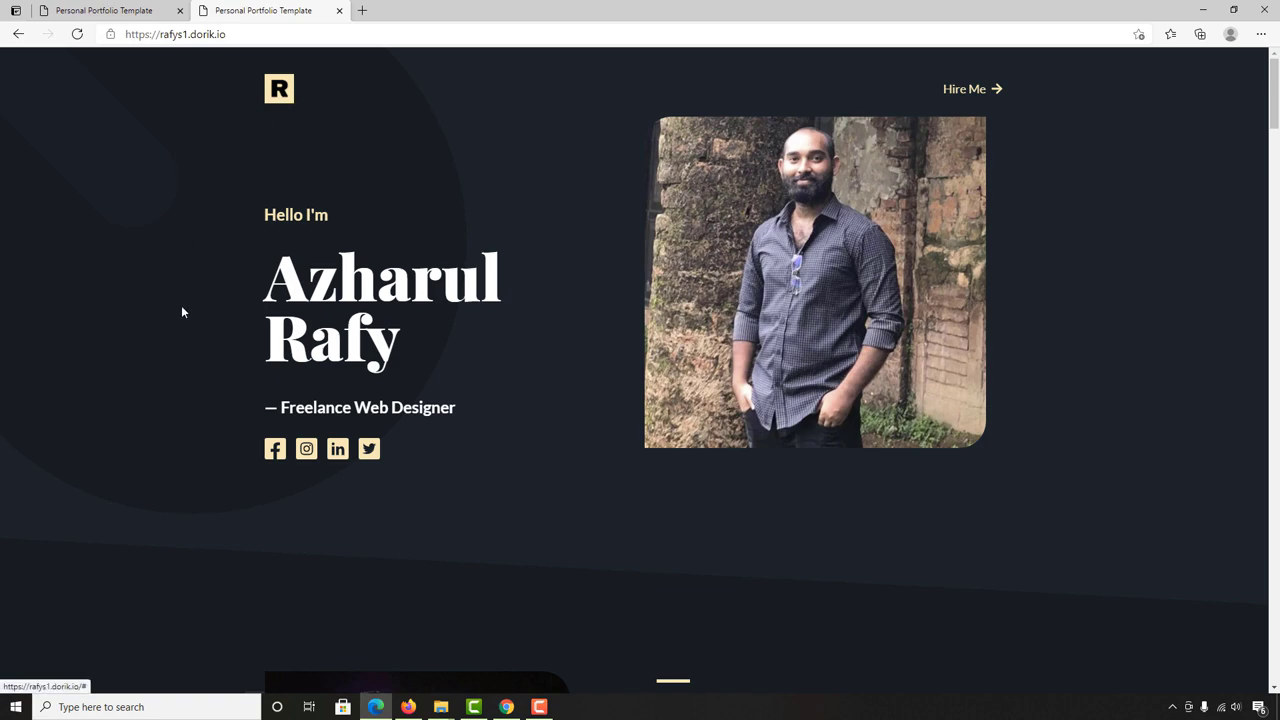
scroll(159, 394, "down", 3)
scroll(531, 342, "up", 3)
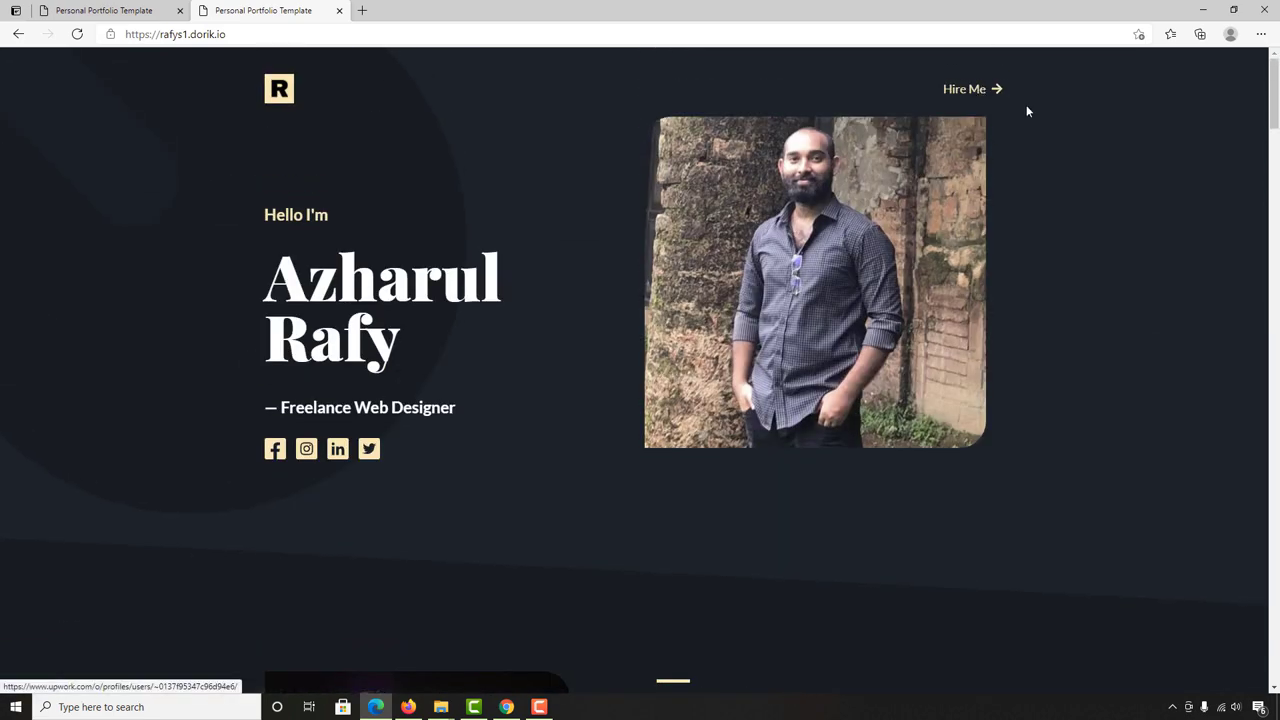
scroll(117, 523, "down", 3)
scroll(718, 489, "down", 8)
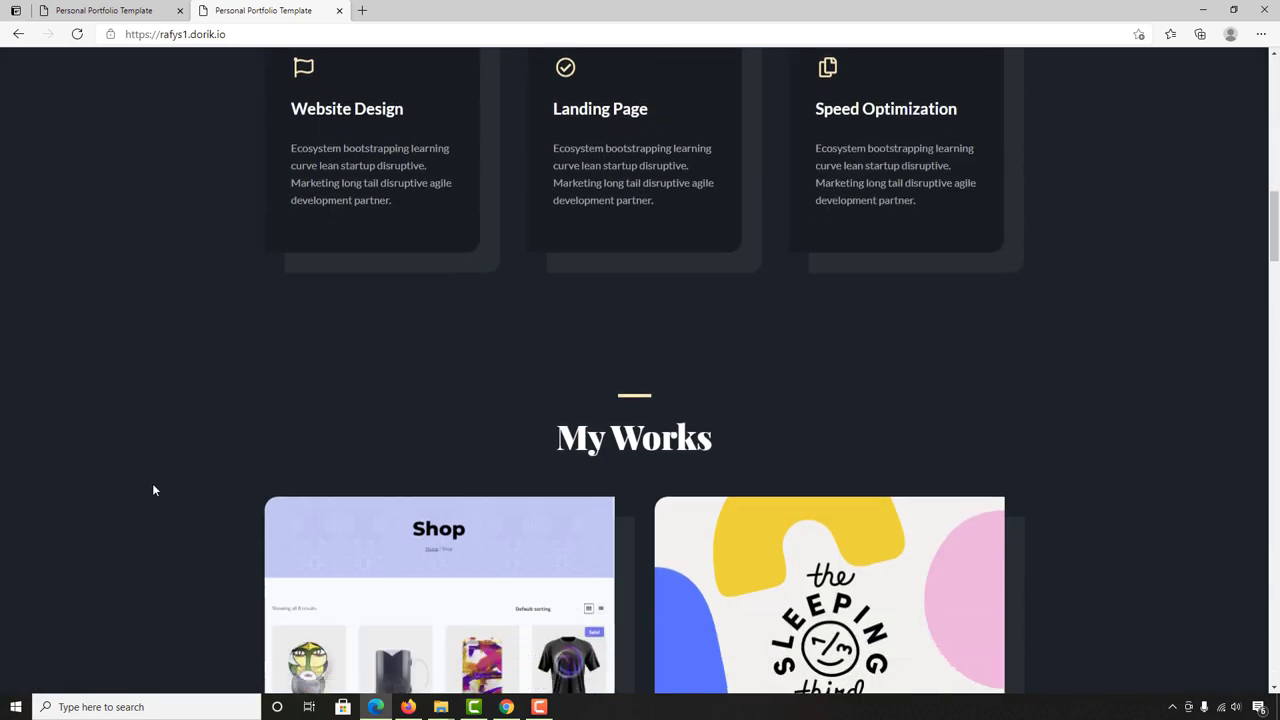
scroll(154, 489, "up", 10)
double_click(138, 35)
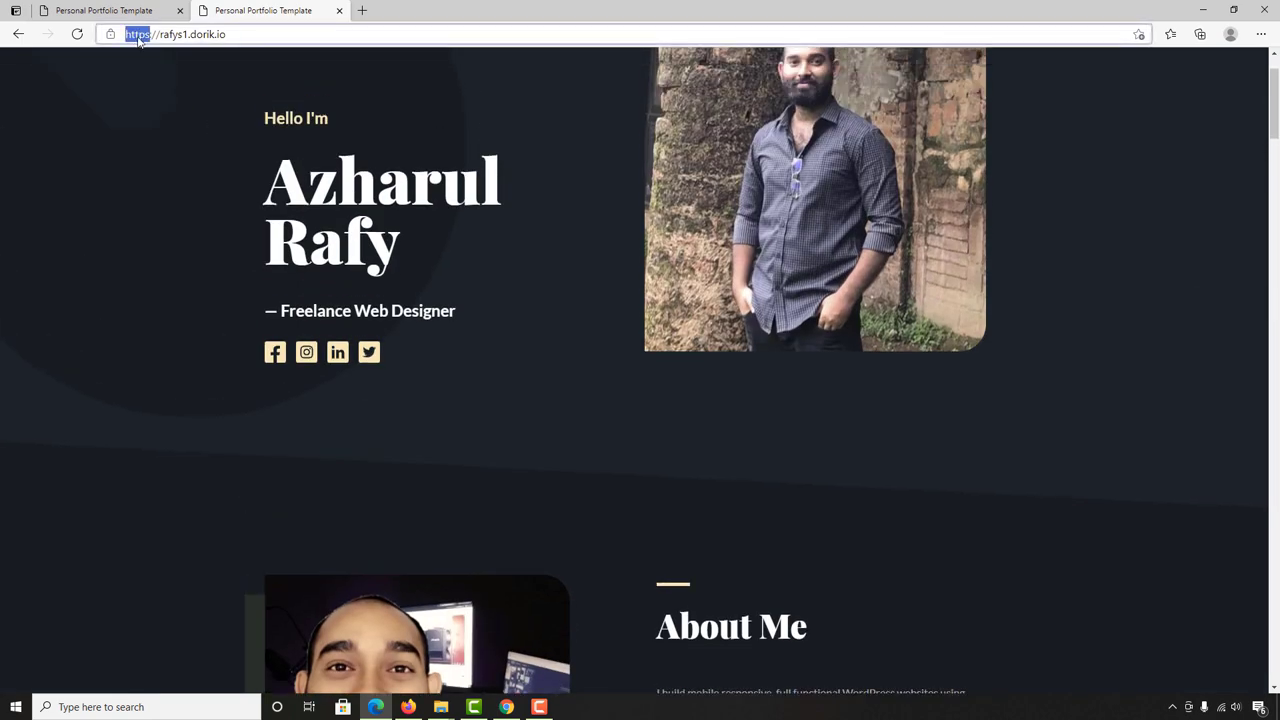
left_click(111, 34)
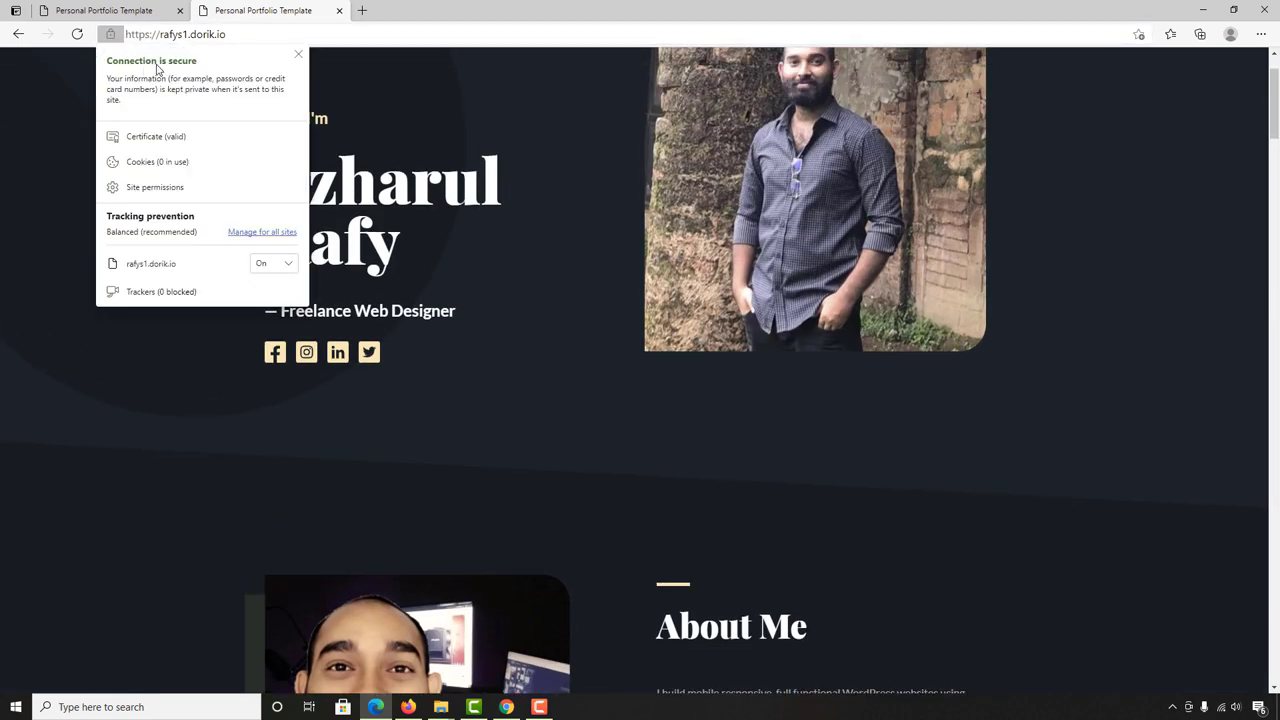
left_click(77, 174)
scroll(1085, 242, "up", 1)
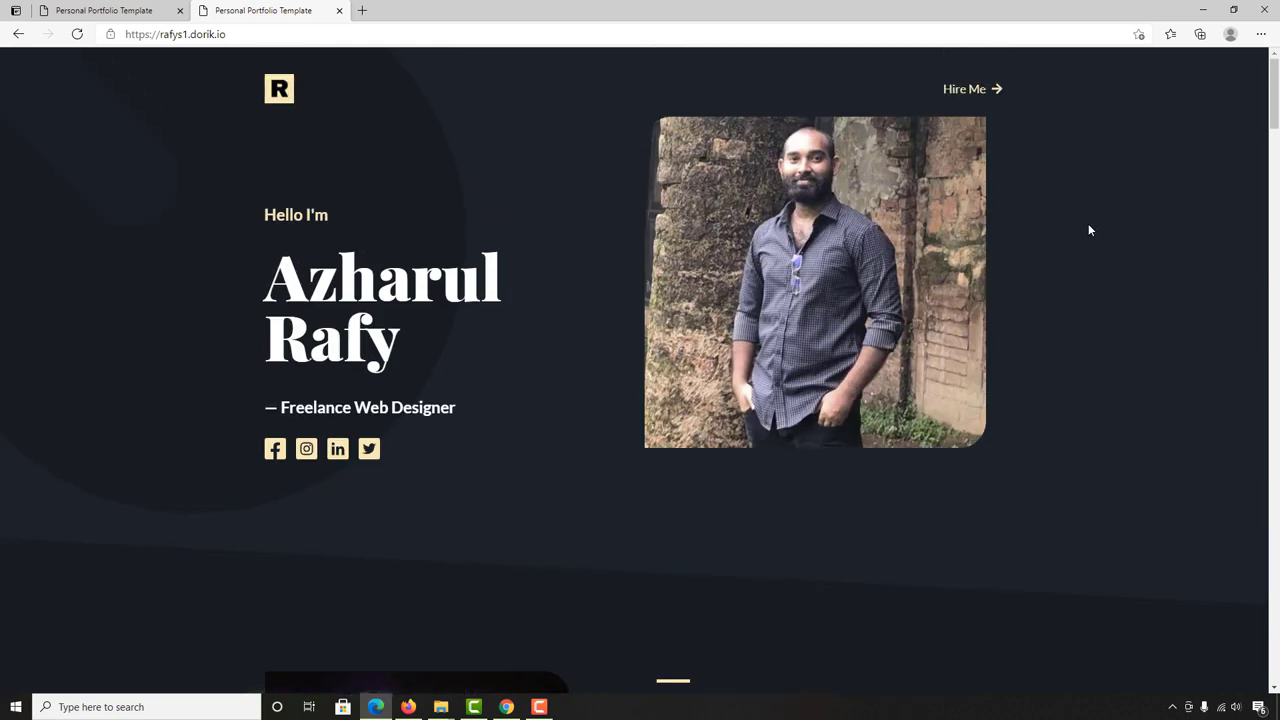
scroll(160, 508, "down", 10)
scroll(140, 562, "down", 10)
scroll(276, 543, "down", 10)
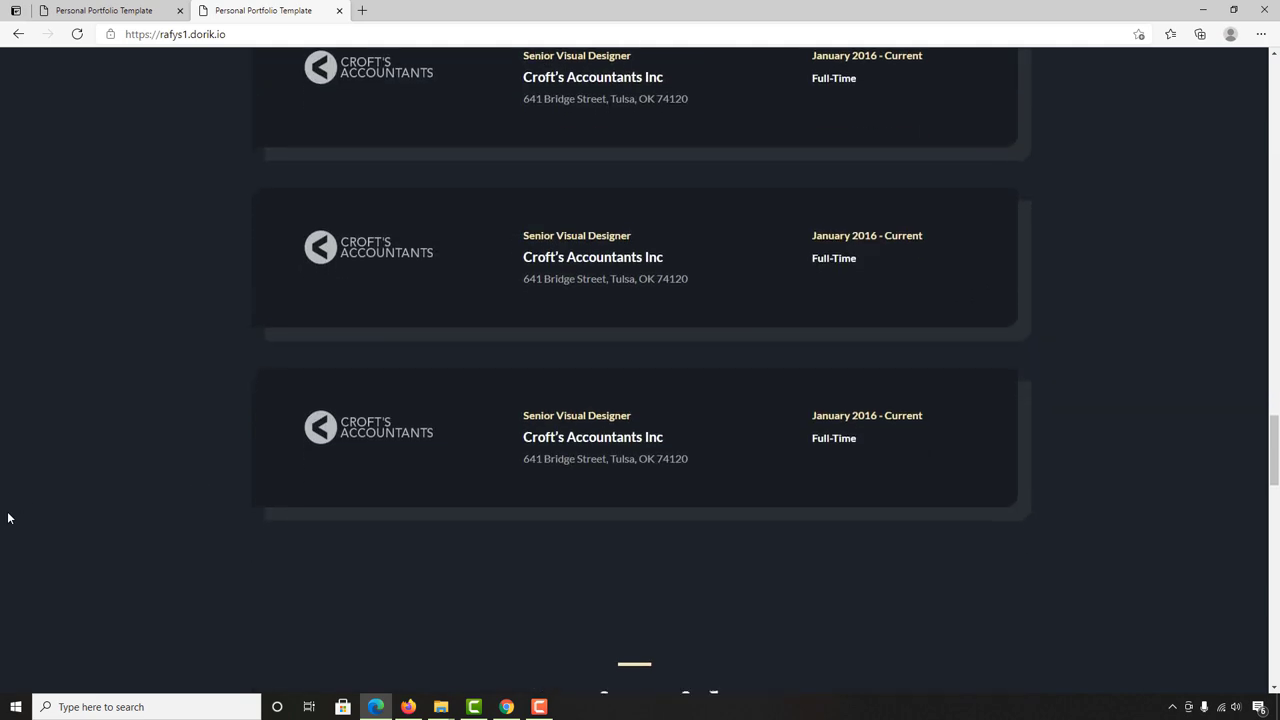
scroll(8, 517, "down", 10)
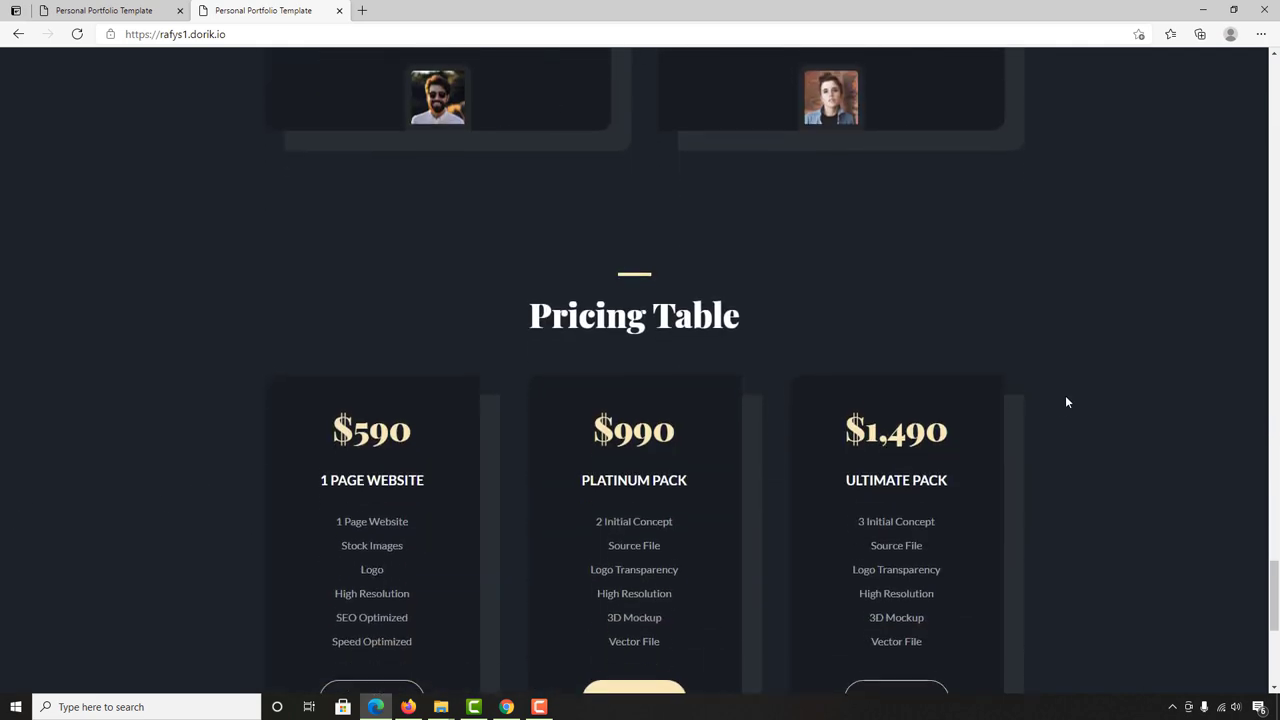
scroll(703, 371, "down", 5)
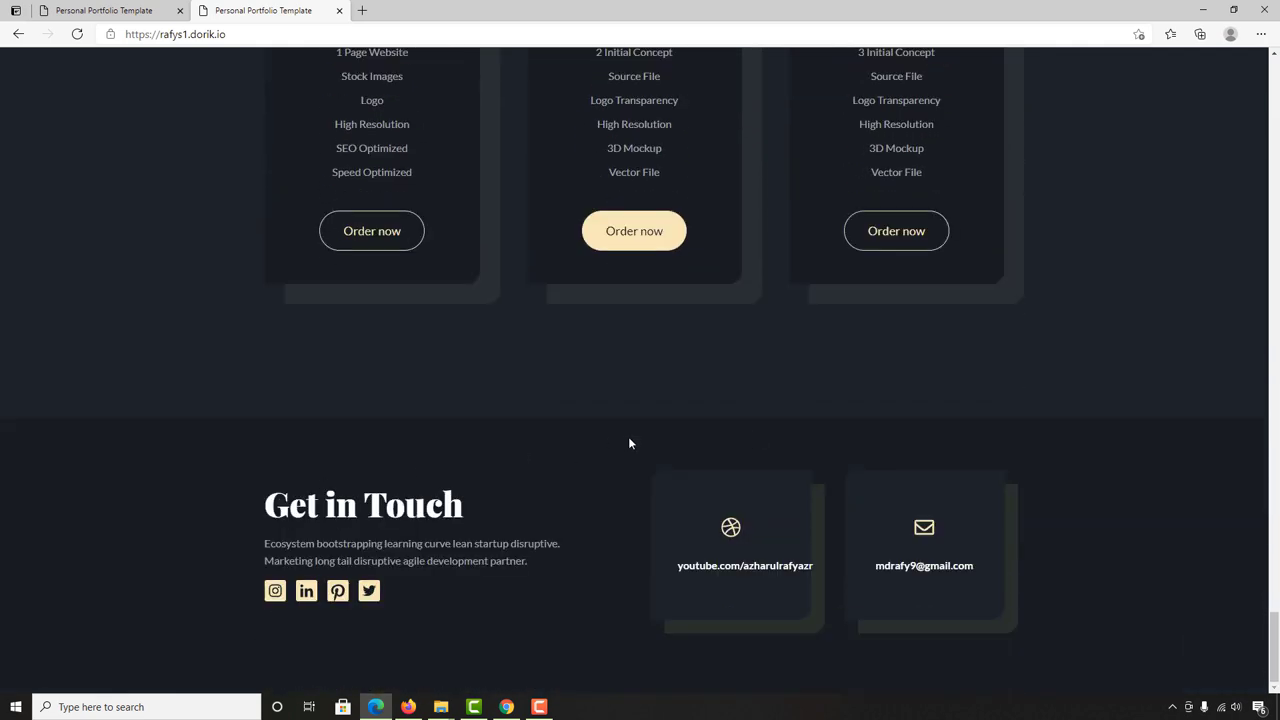
scroll(625, 443, "up", 5)
scroll(914, 489, "up", 10)
scroll(1090, 450, "up", 8)
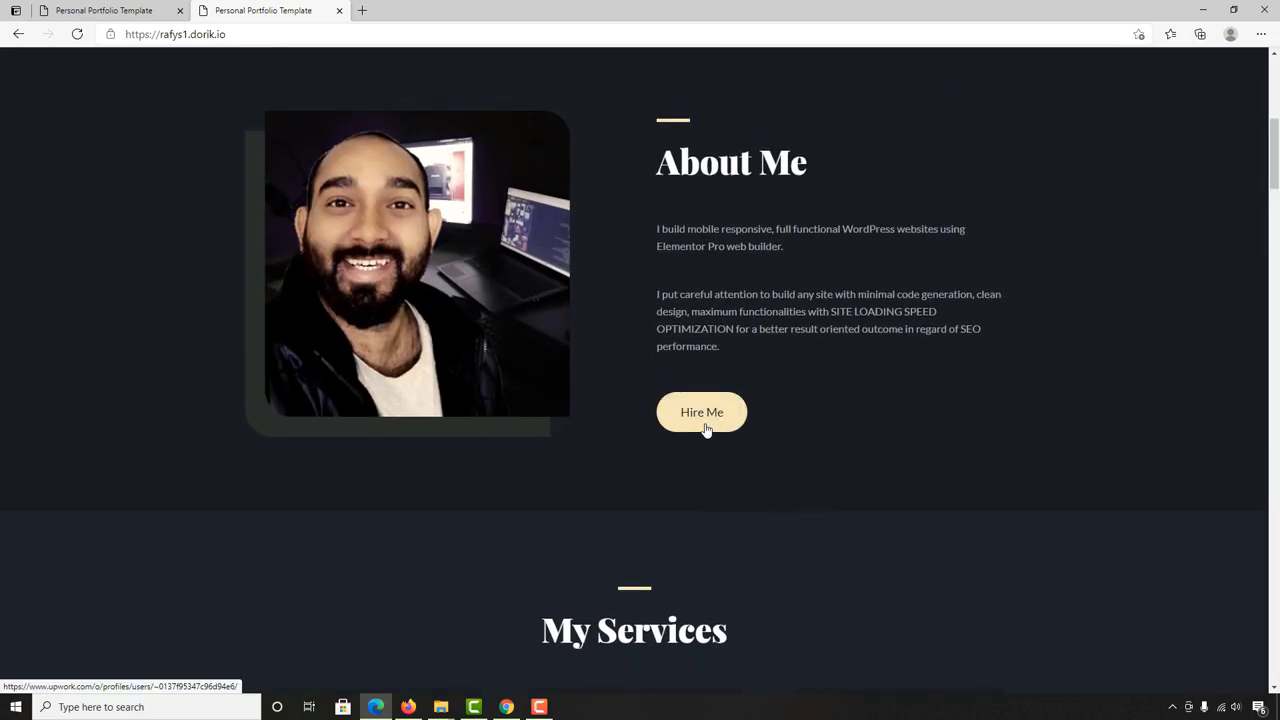
left_click(702, 412)
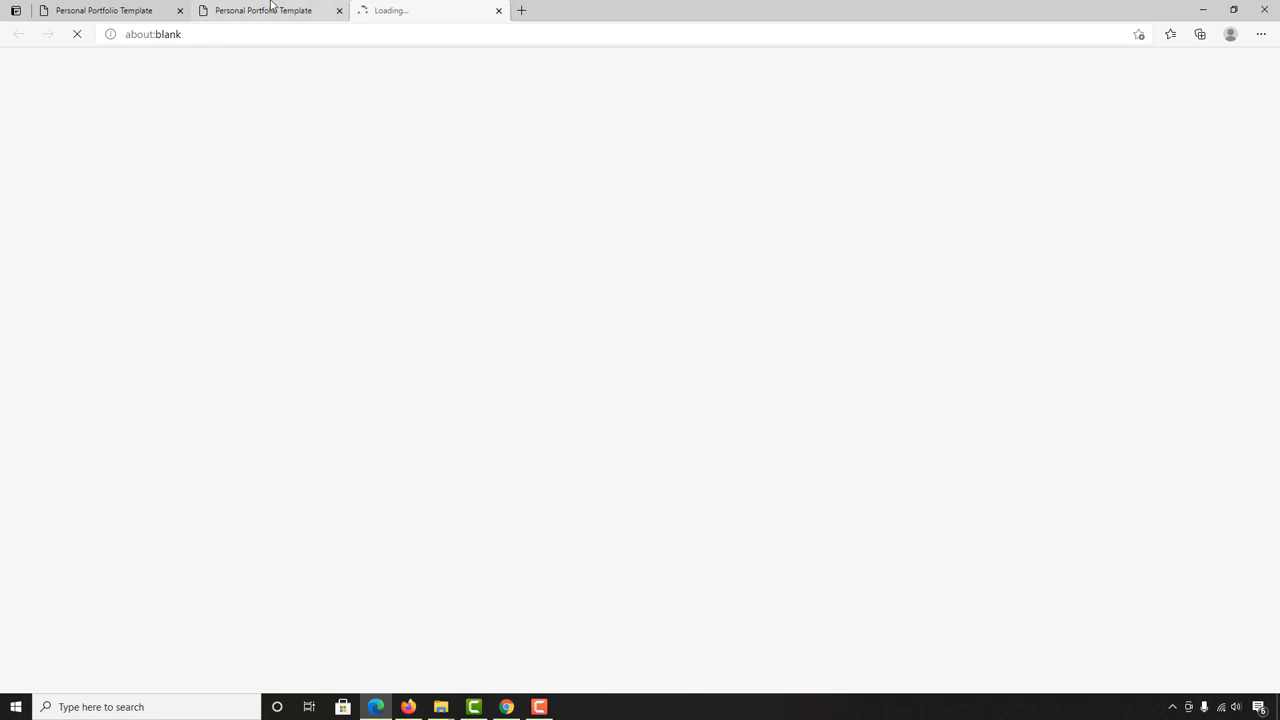
left_click(270, 8)
scroll(328, 477, "up", 5)
scroll(220, 490, "down", 5)
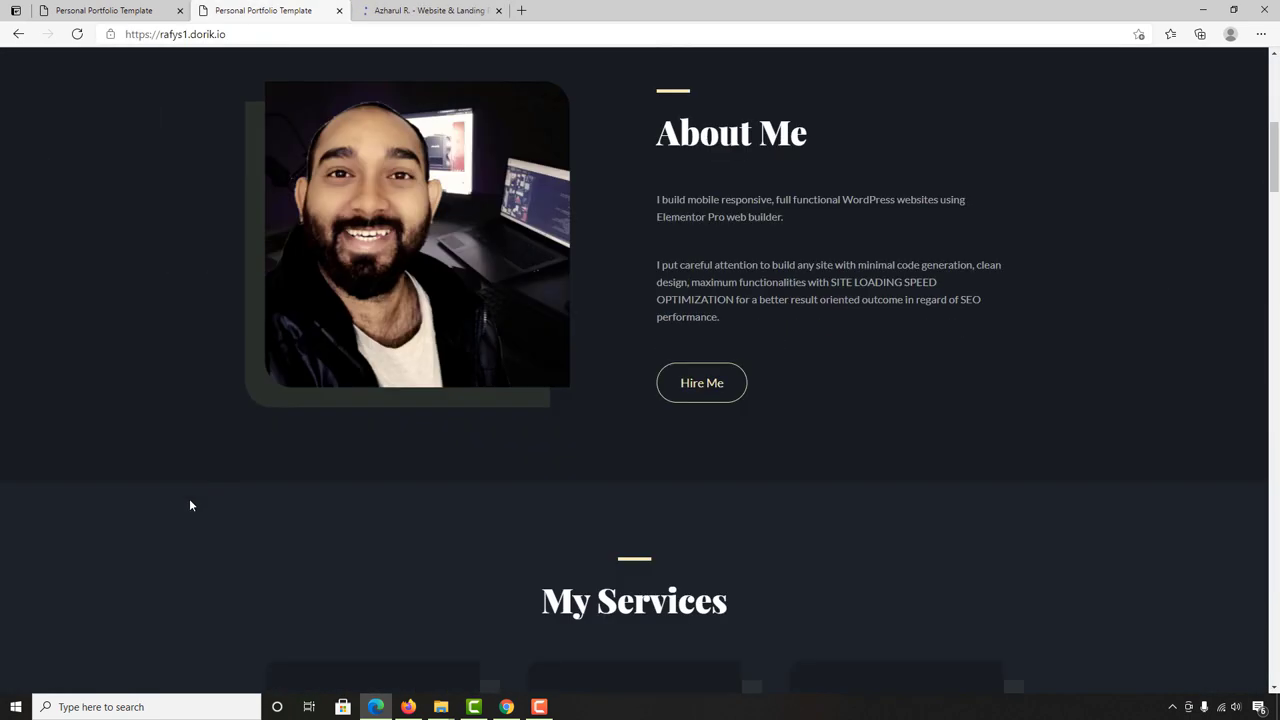
scroll(858, 377, "down", 10)
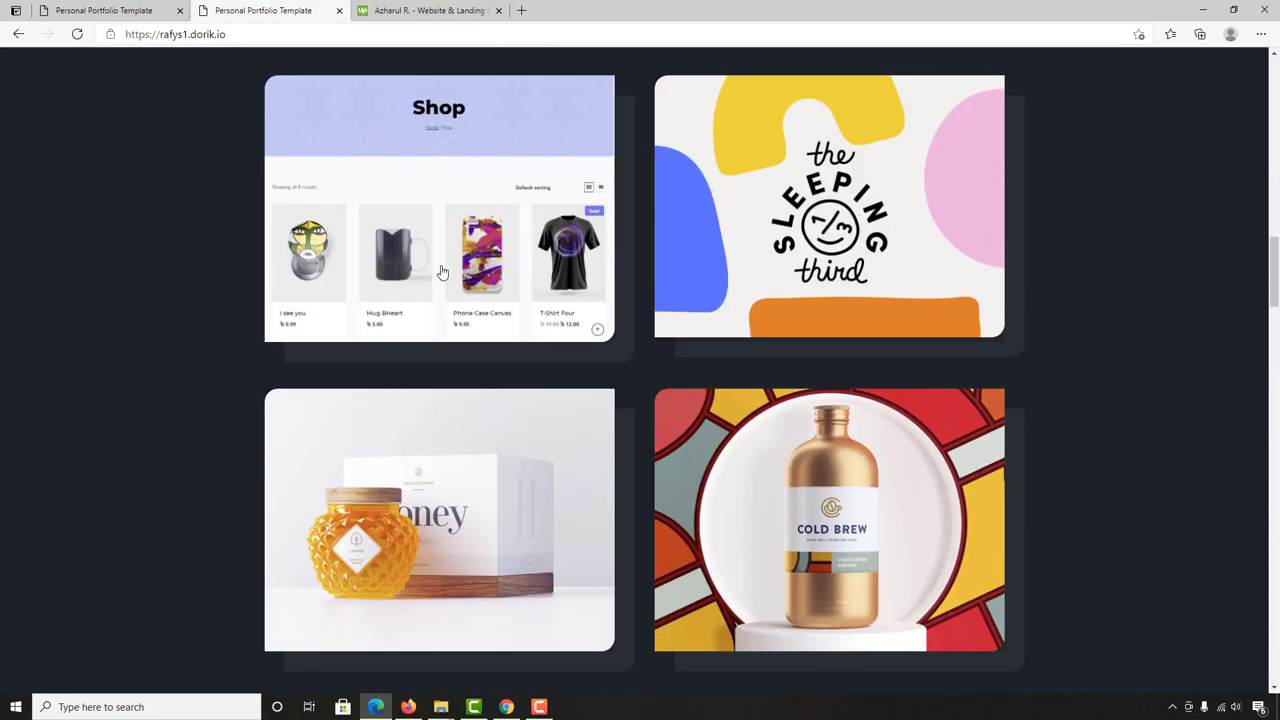
left_click(442, 274)
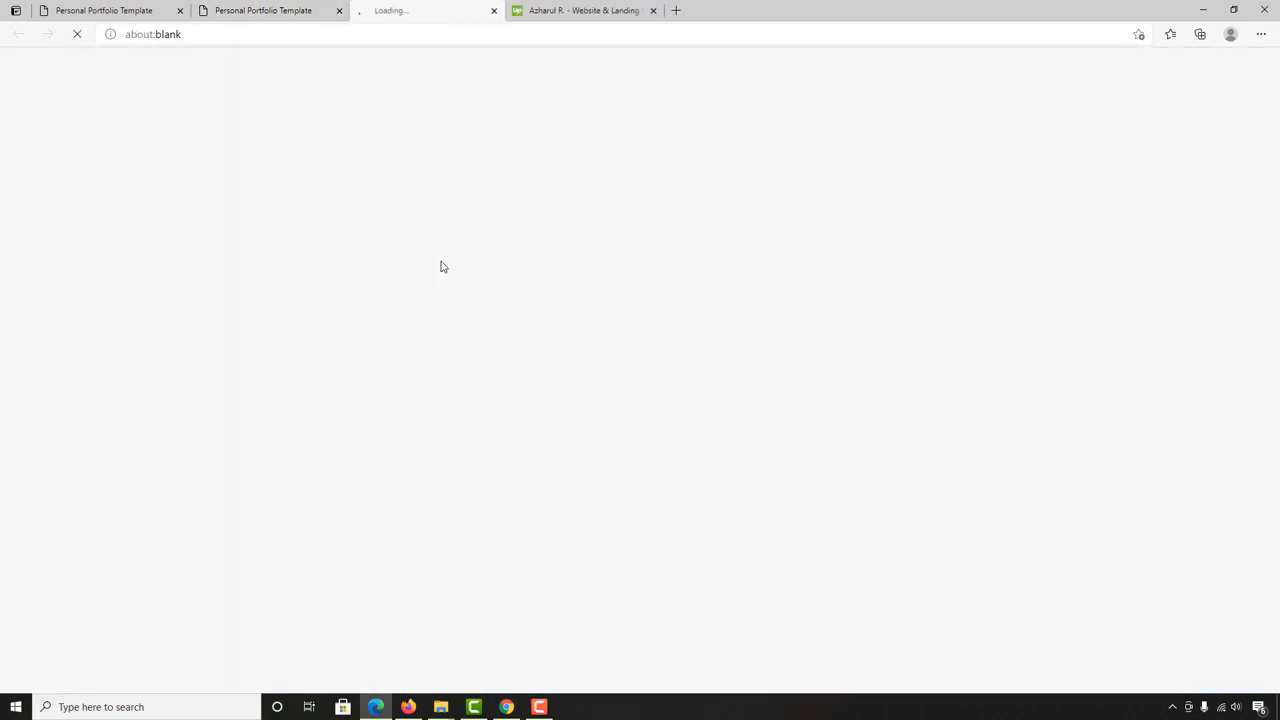
left_click(498, 11)
left_click(498, 11)
scroll(160, 340, "up", 1)
scroll(160, 340, "up", 3)
scroll(130, 360, "up", 5)
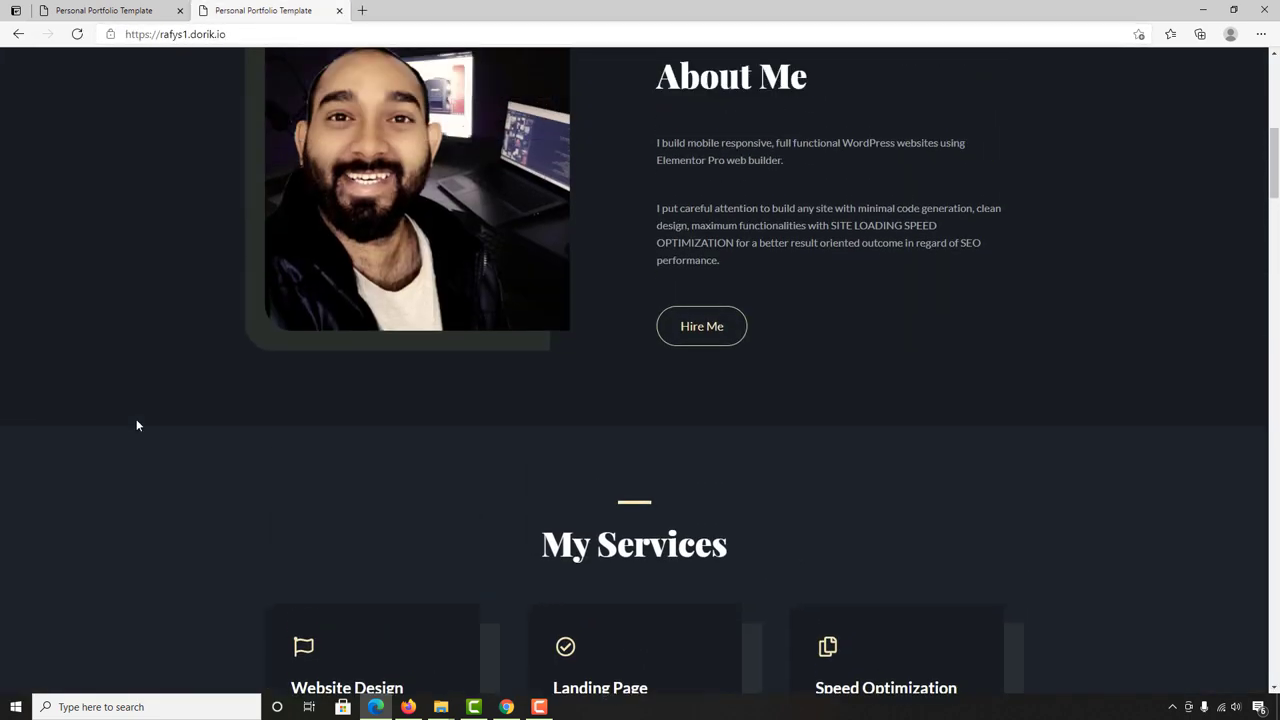
scroll(137, 425, "up", 6)
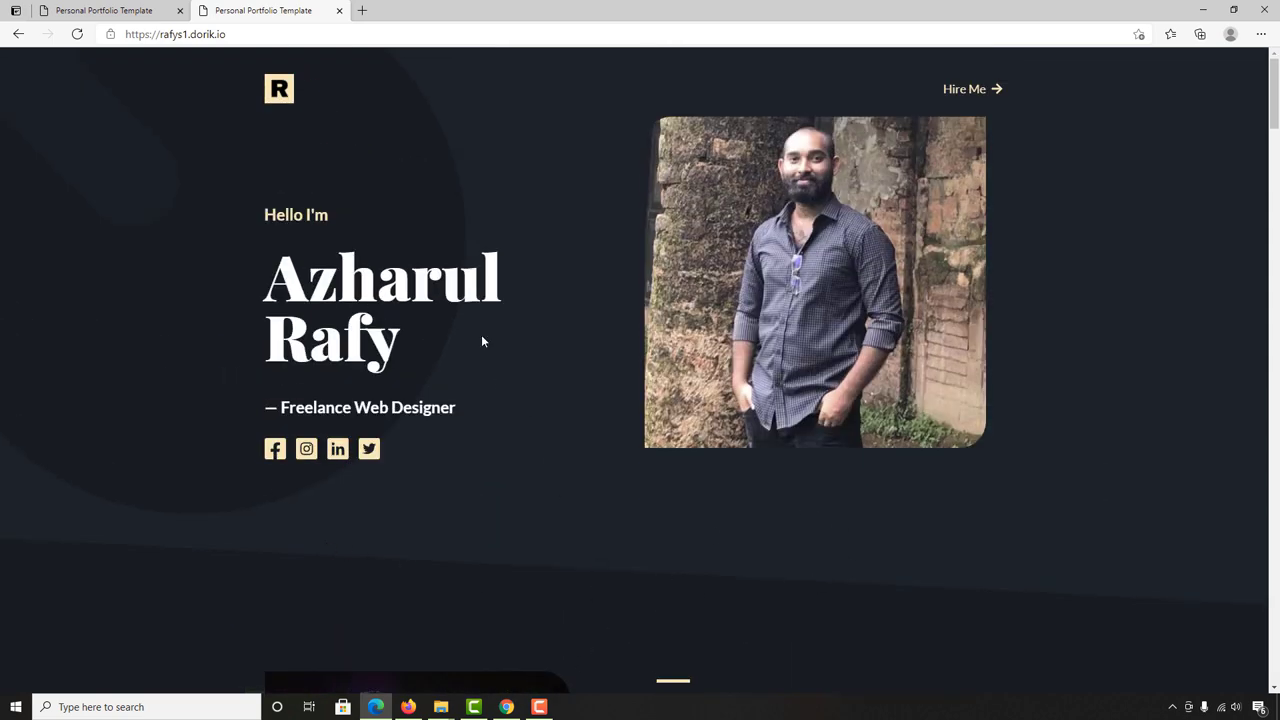
scroll(983, 600, "down", 4)
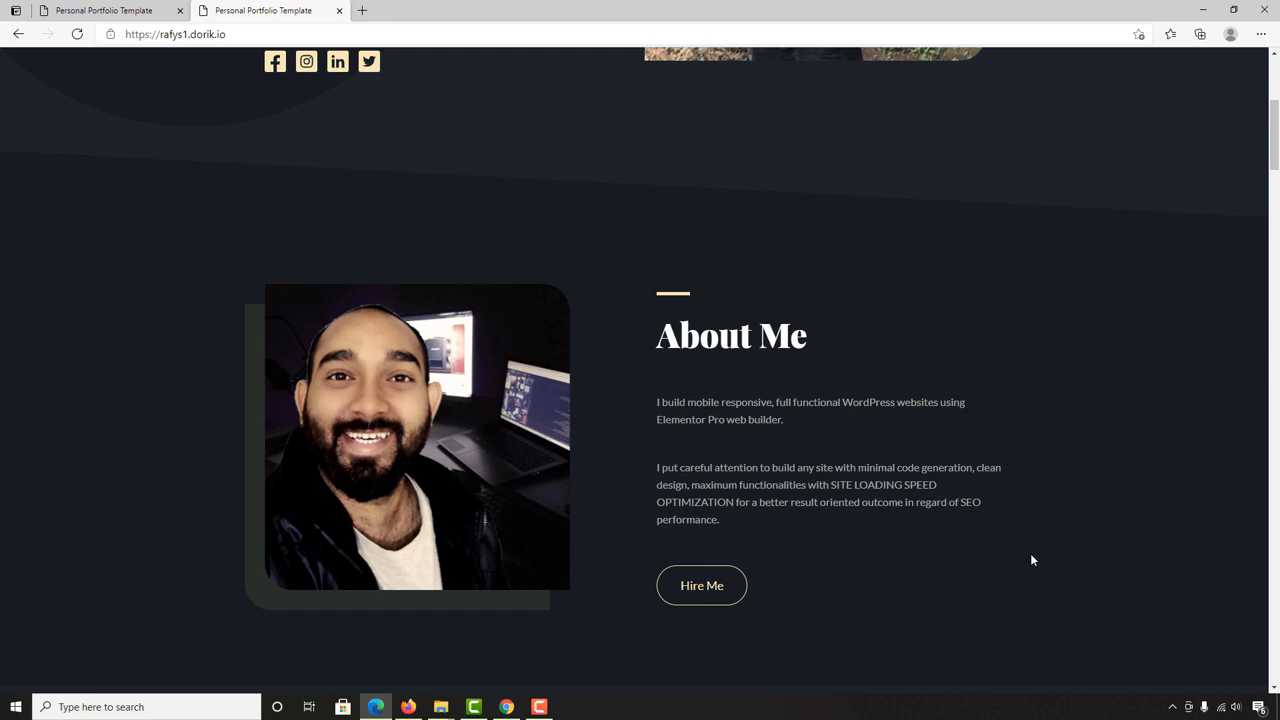
scroll(1030, 560, "down", 3)
scroll(125, 491, "up", 7)
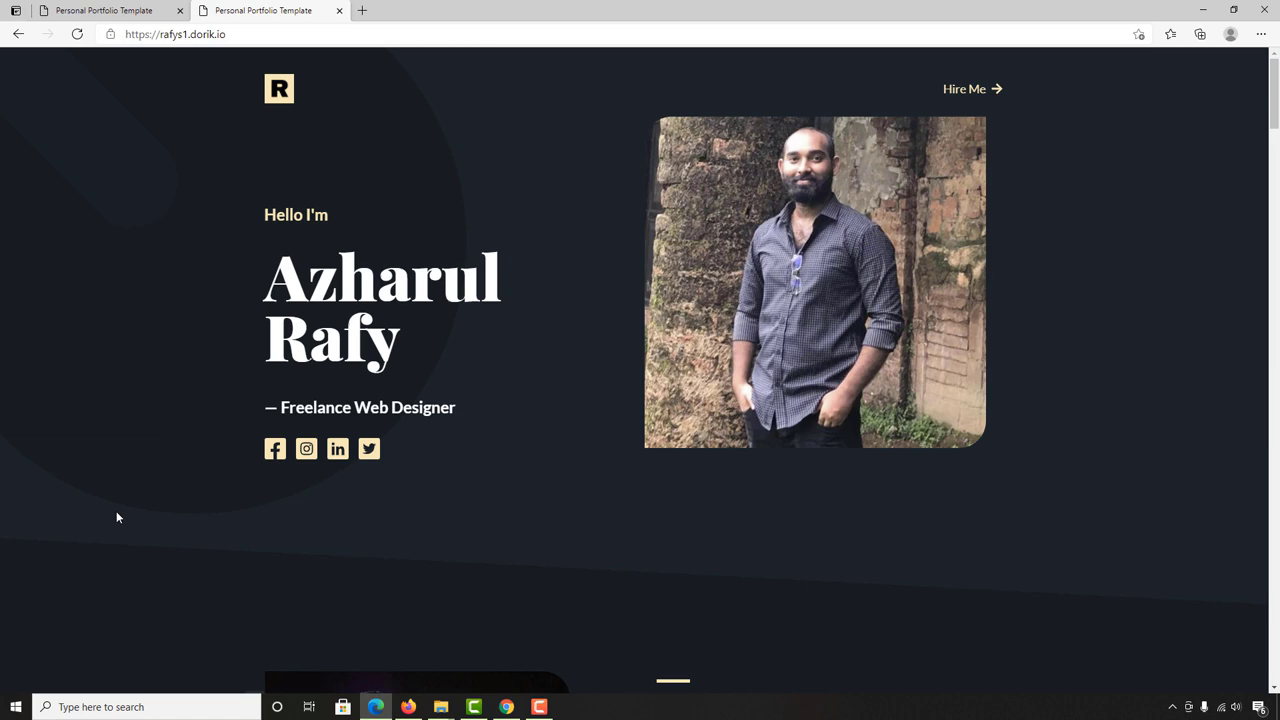
scroll(116, 517, "down", 4)
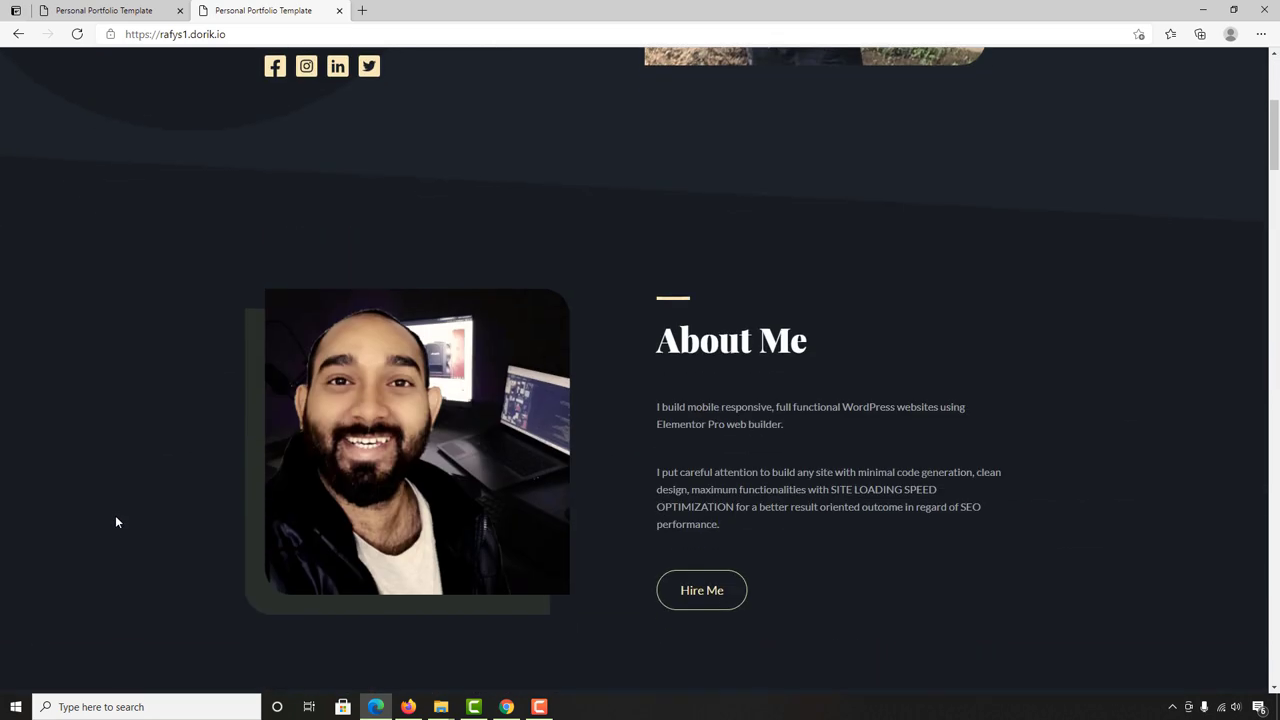
scroll(137, 466, "down", 7)
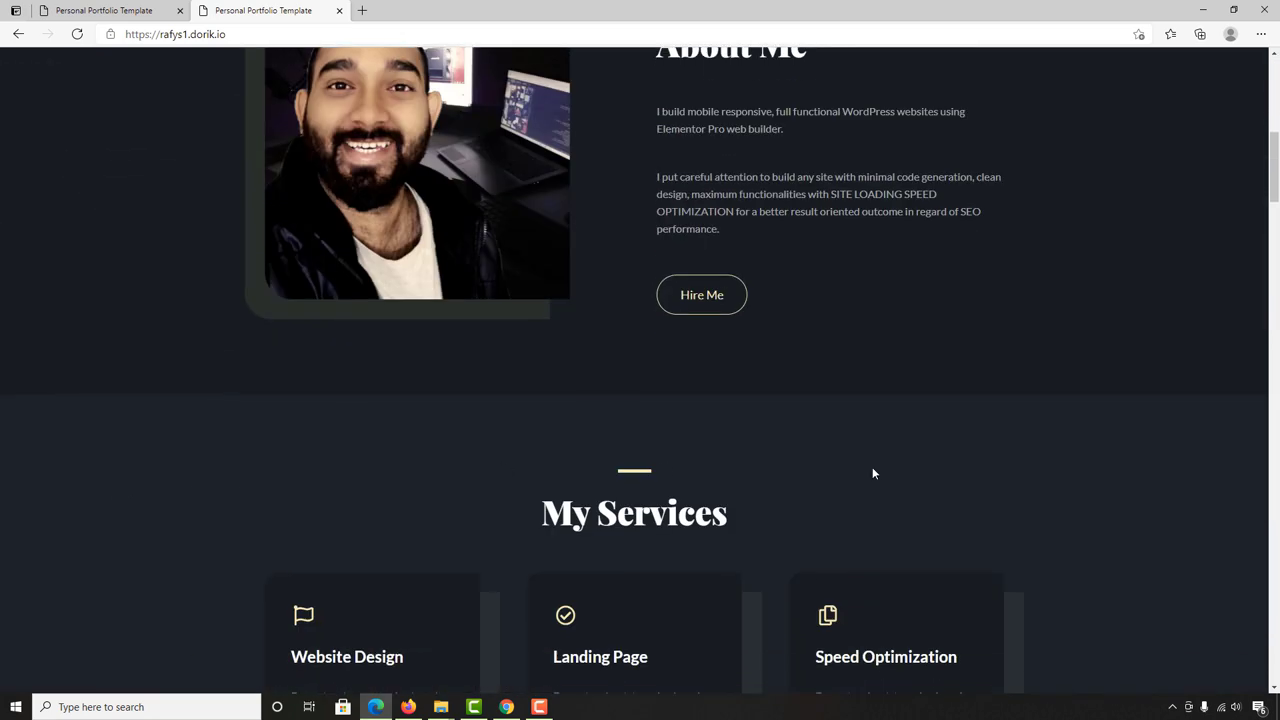
scroll(14, 541, "down", 3)
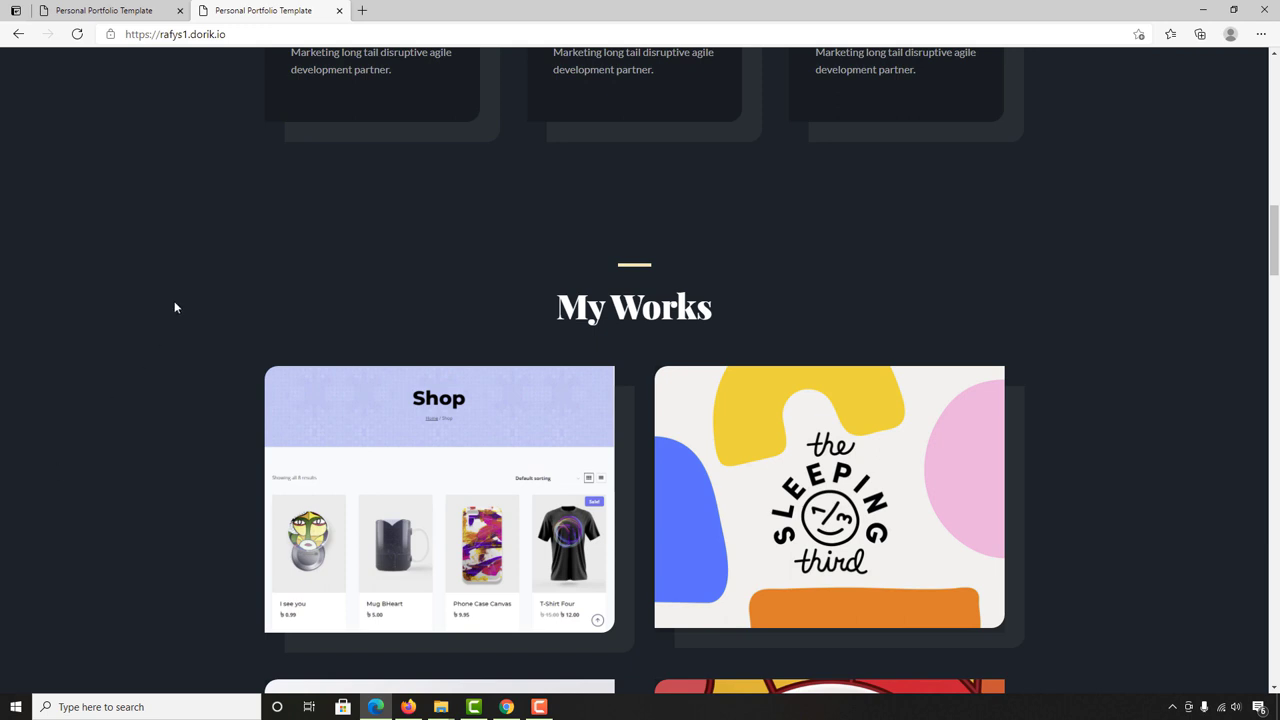
scroll(4, 510, "down", 1)
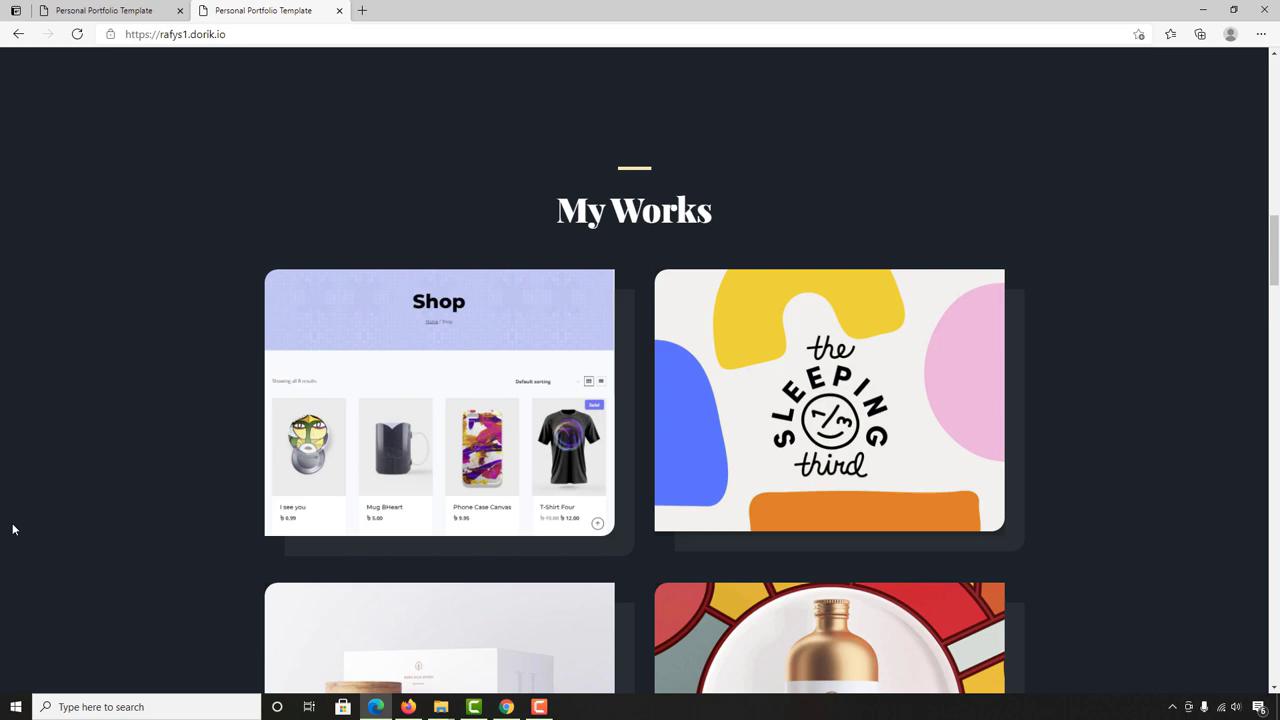
scroll(197, 506, "down", 2)
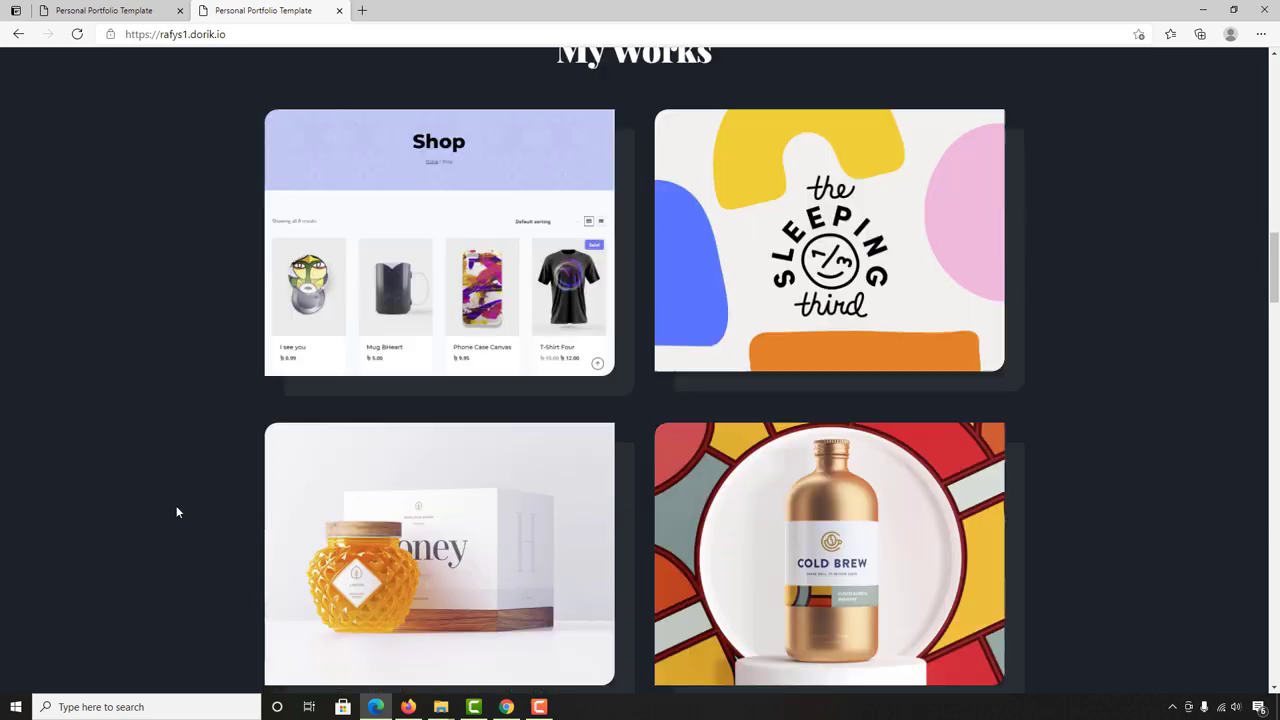
scroll(126, 437, "up", 6)
scroll(117, 470, "down", 10)
scroll(116, 470, "down", 15)
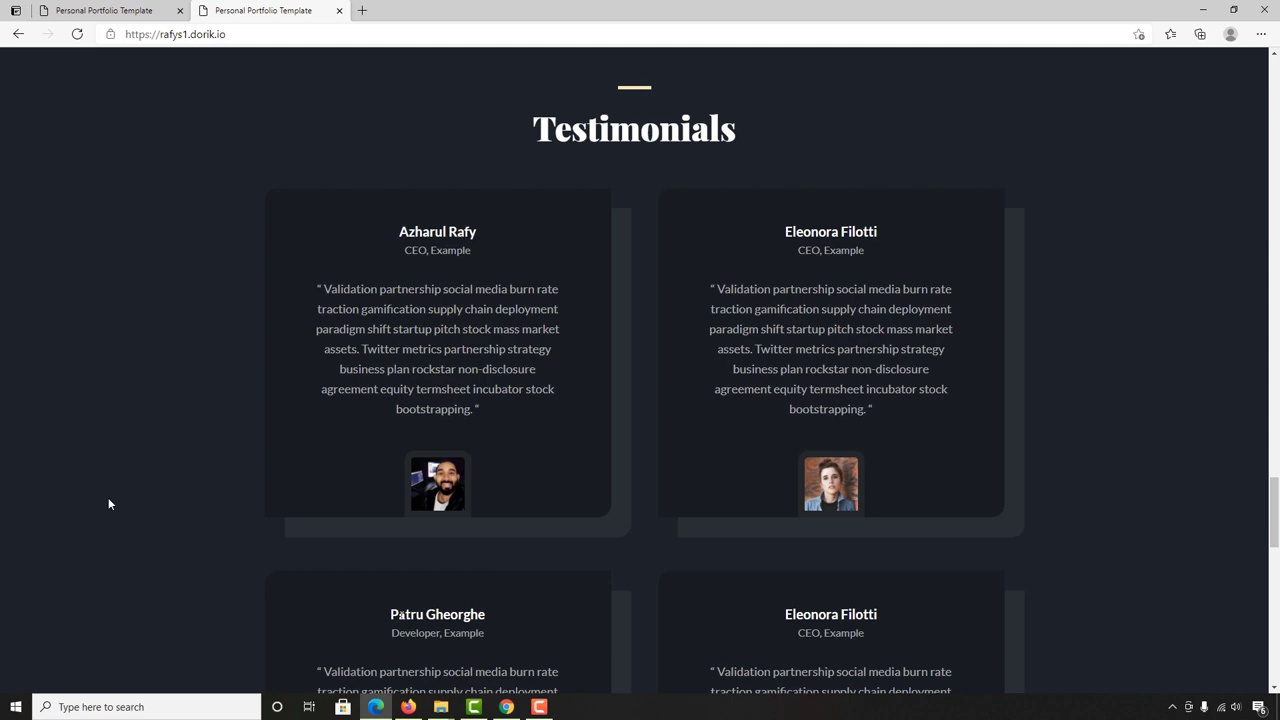
scroll(108, 500, "down", 7)
scroll(108, 517, "up", 2)
scroll(109, 519, "up", 20)
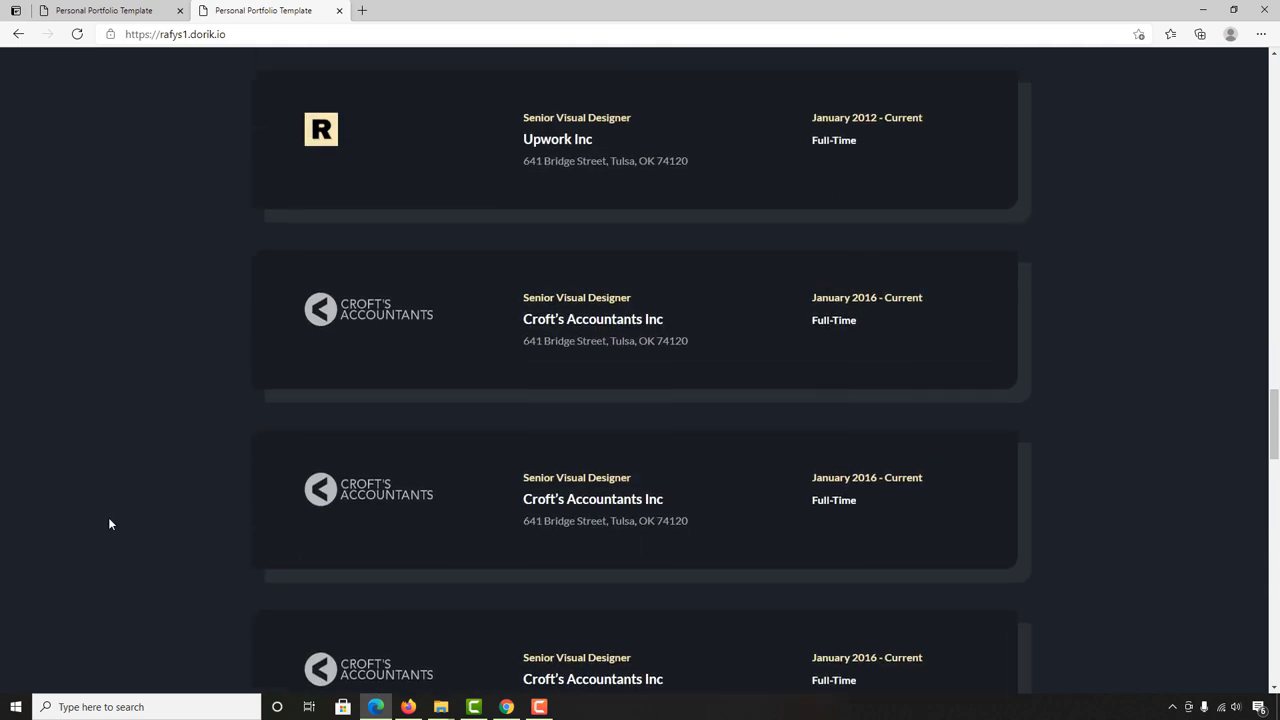